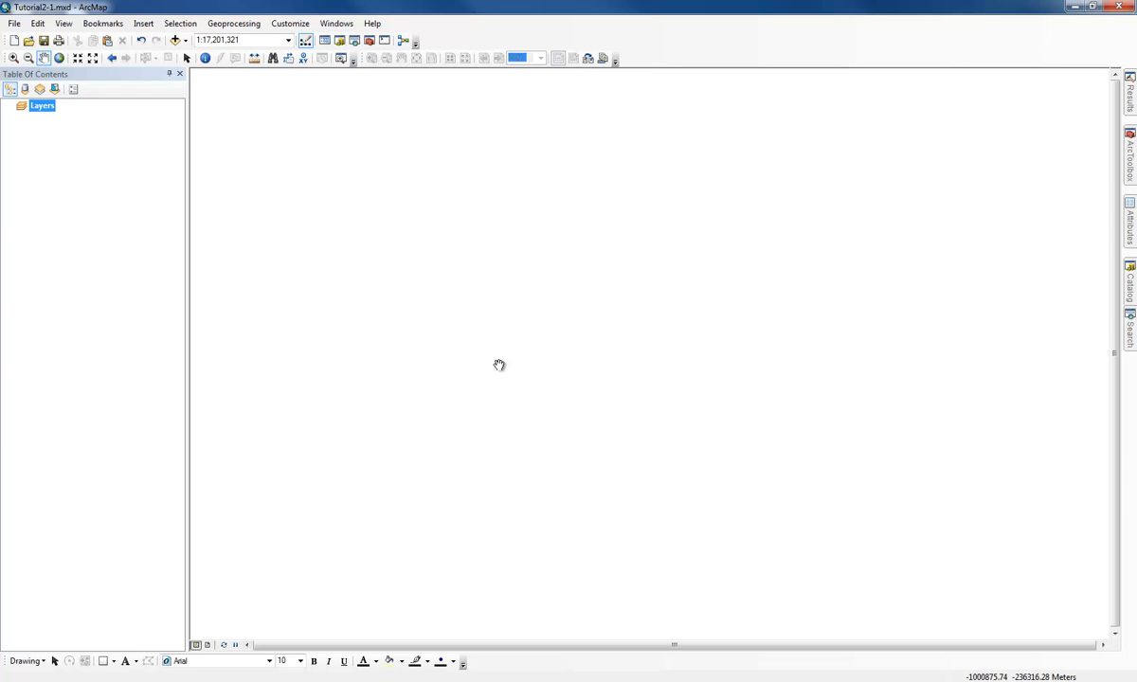
- Open the map document Tutorial2-1.mxd from the Maps folder inside GIST1
click(28, 44)
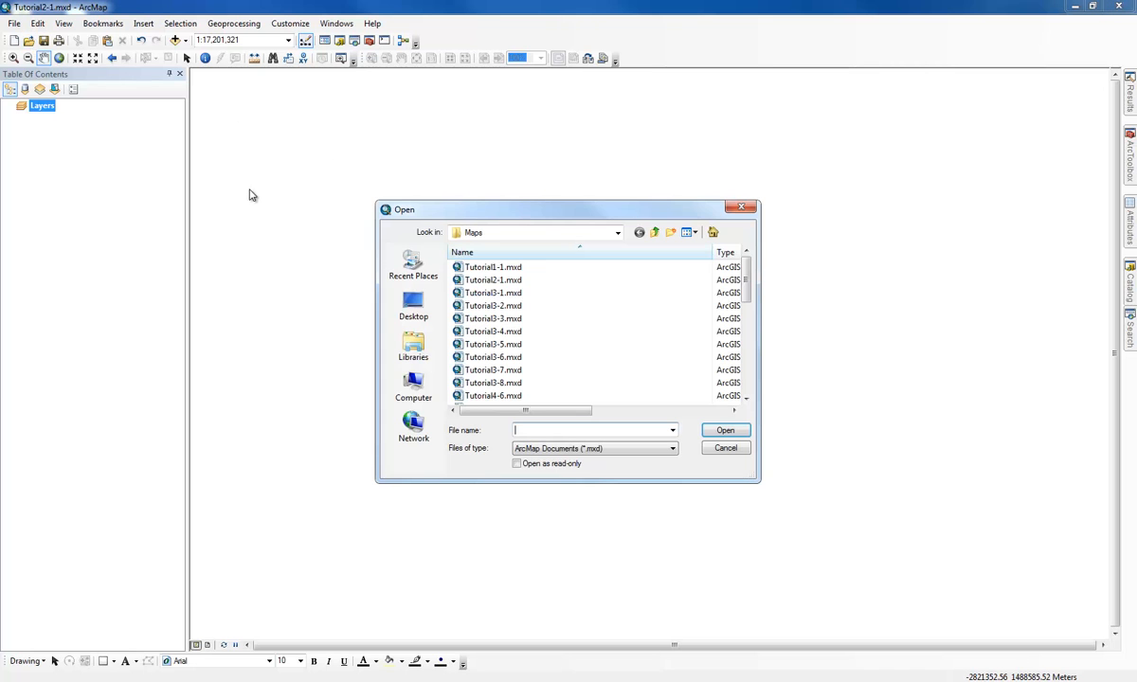
click(502, 280)
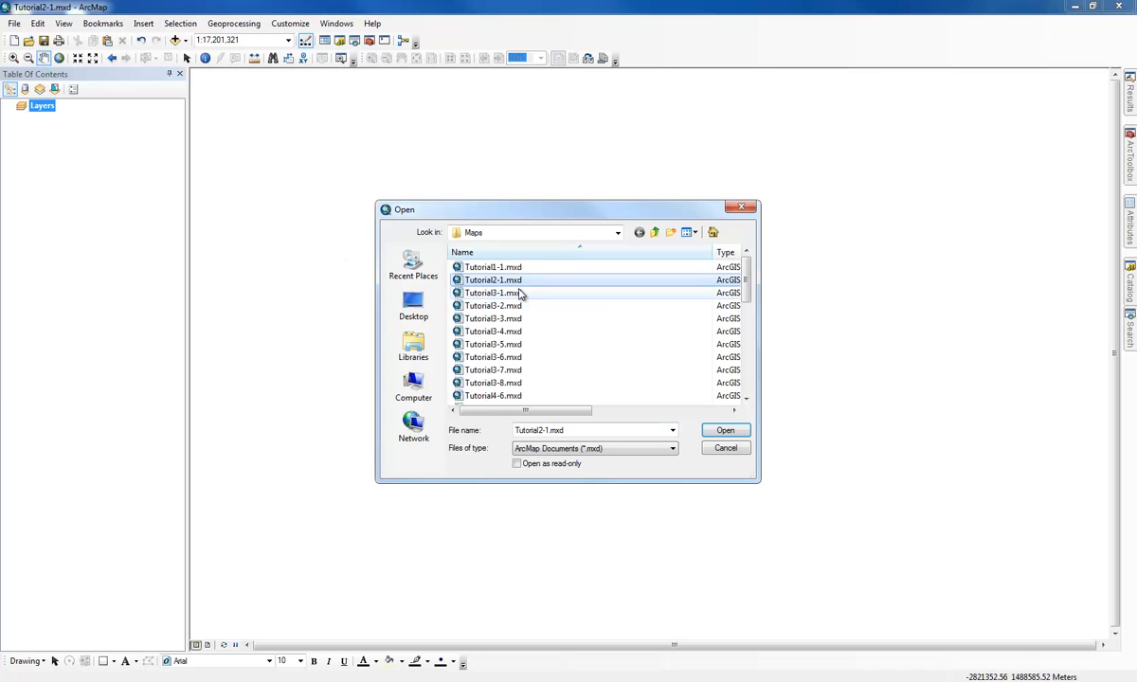
click(653, 232)
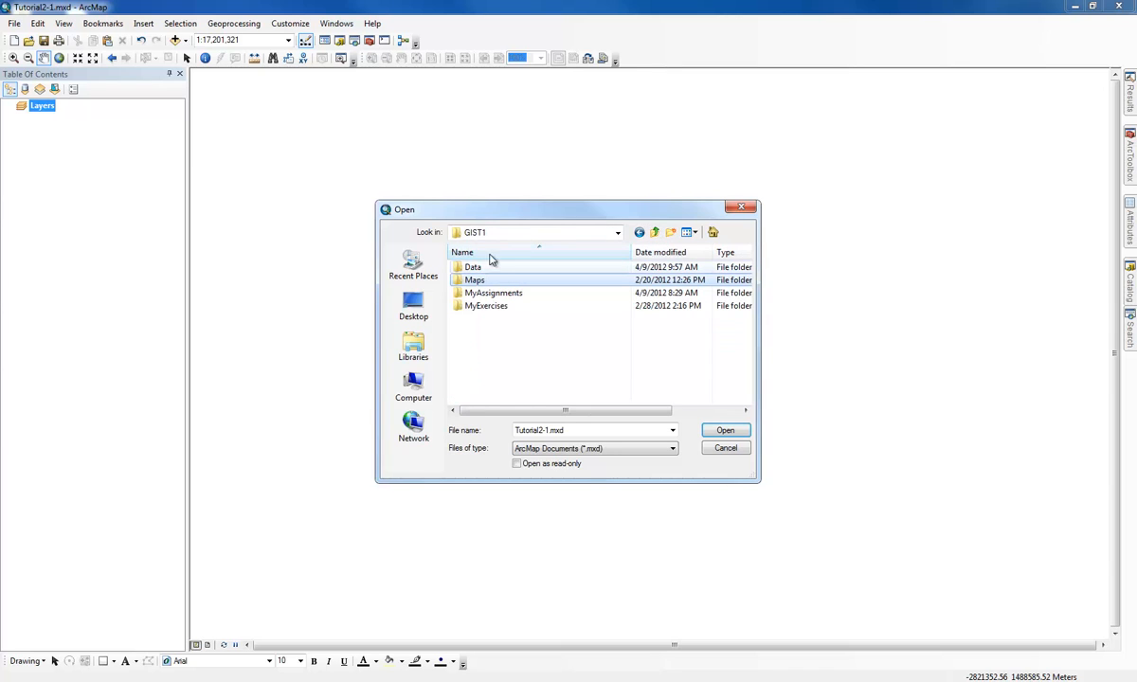
double_click(485, 284)
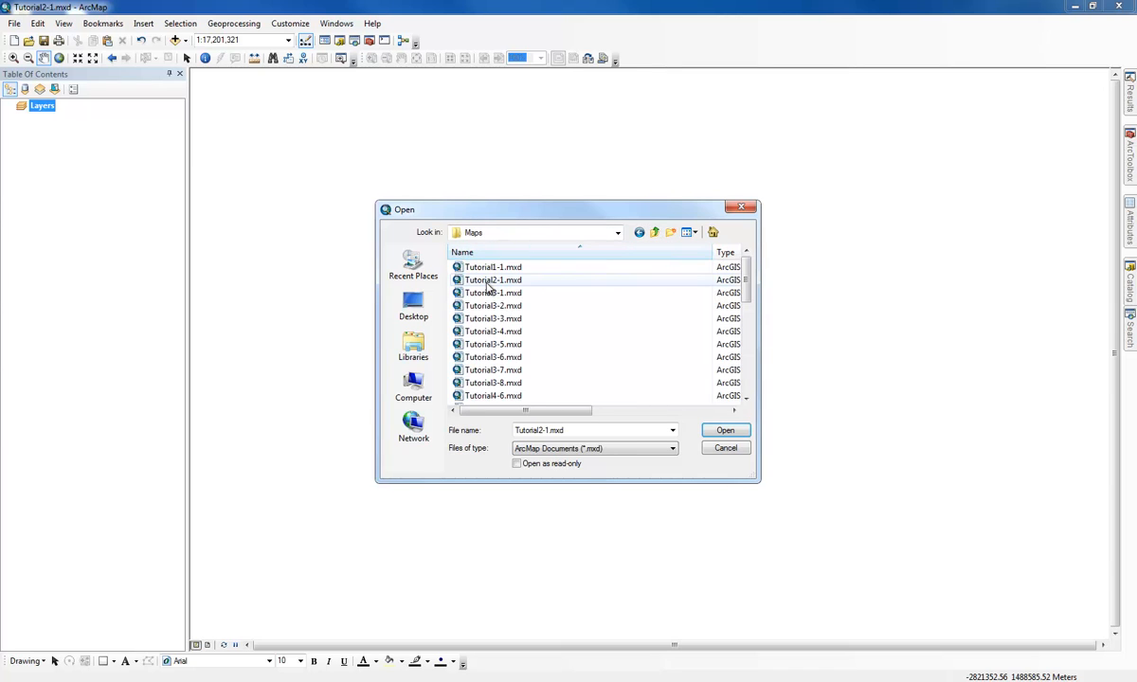
double_click(485, 284)
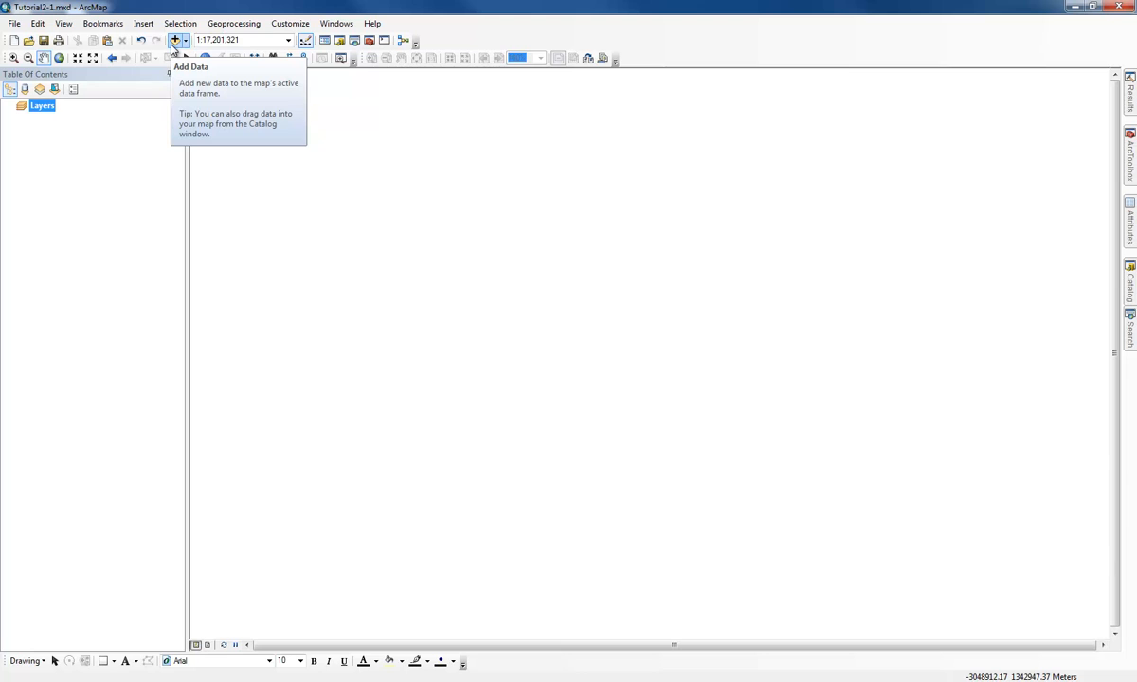
- Add the USStates feature class from UnitedStates.gdb to the map
click(174, 41)
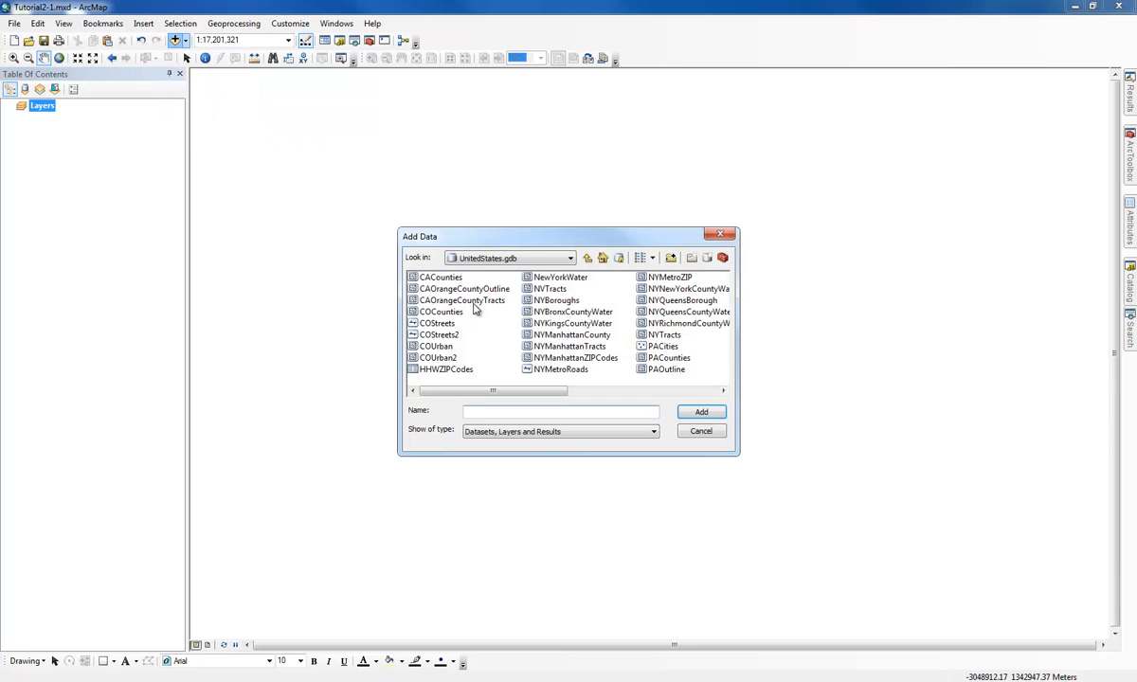
click(587, 258)
double_click(556, 289)
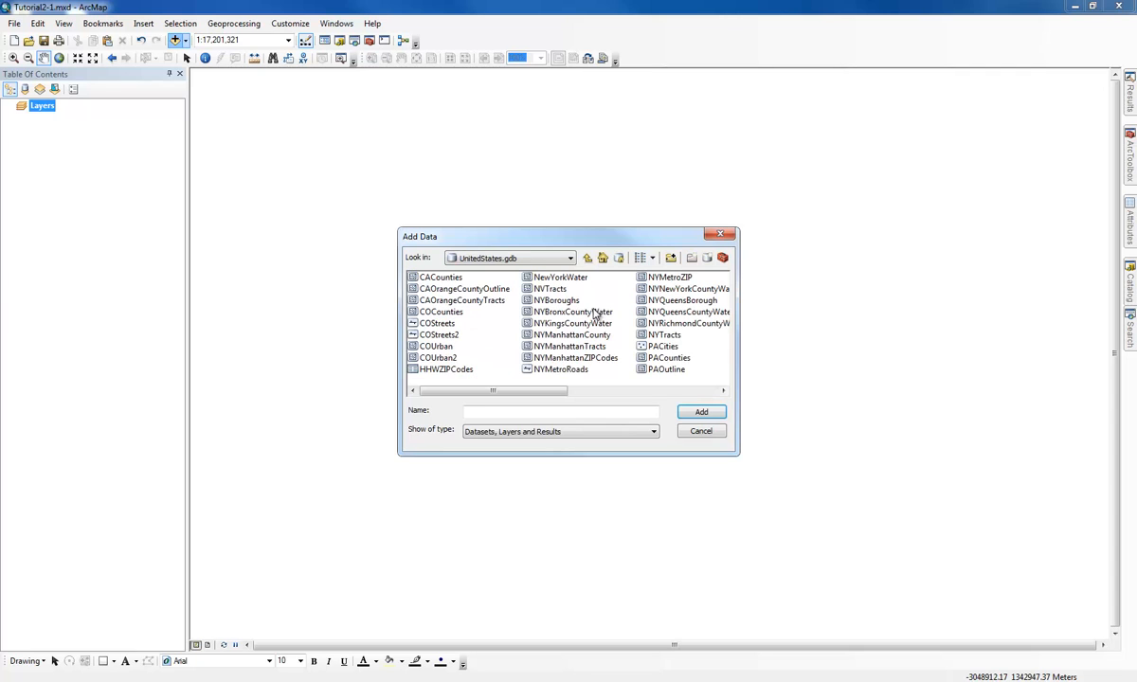
scroll(704, 356, down, 5)
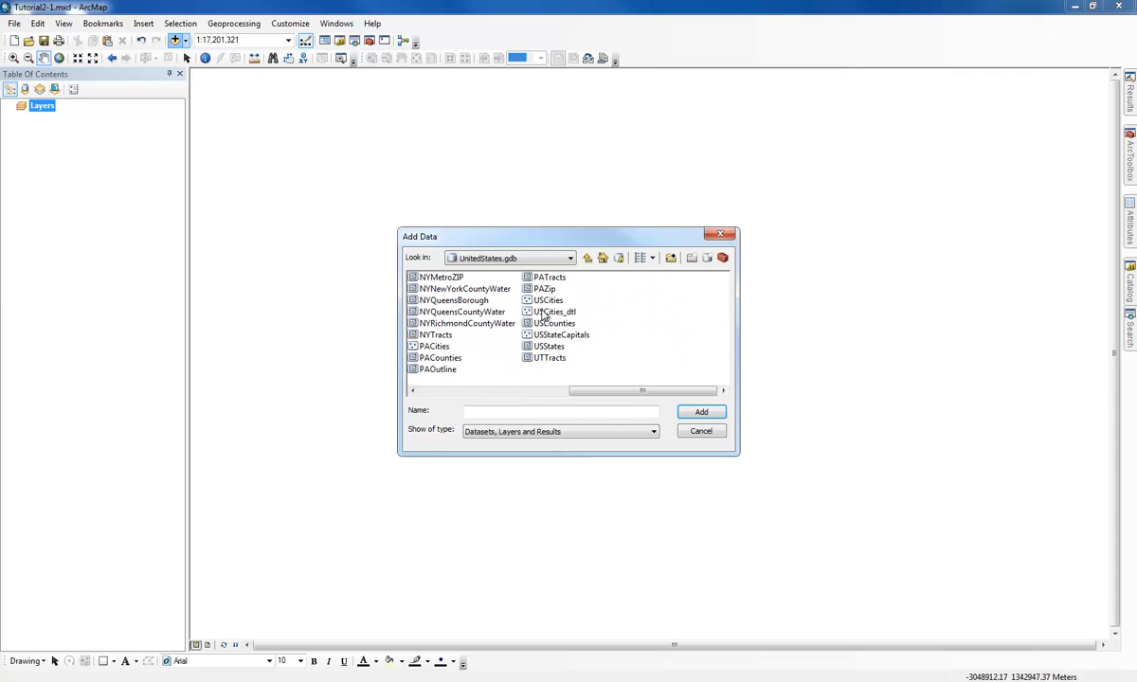
click(548, 346)
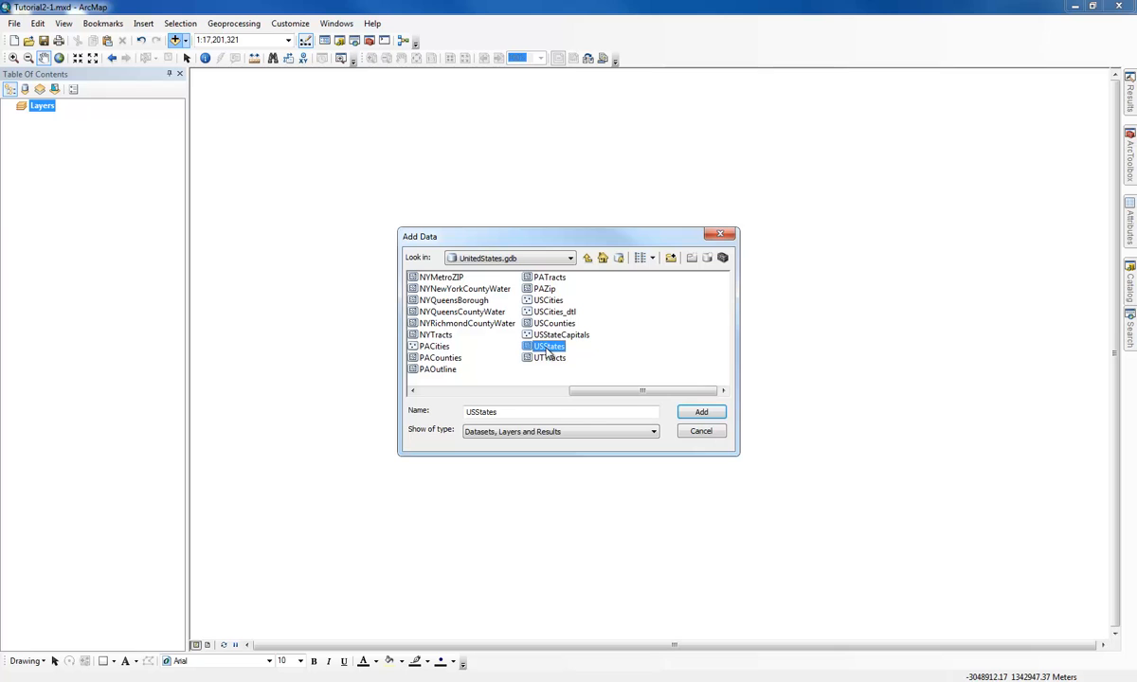
click(706, 412)
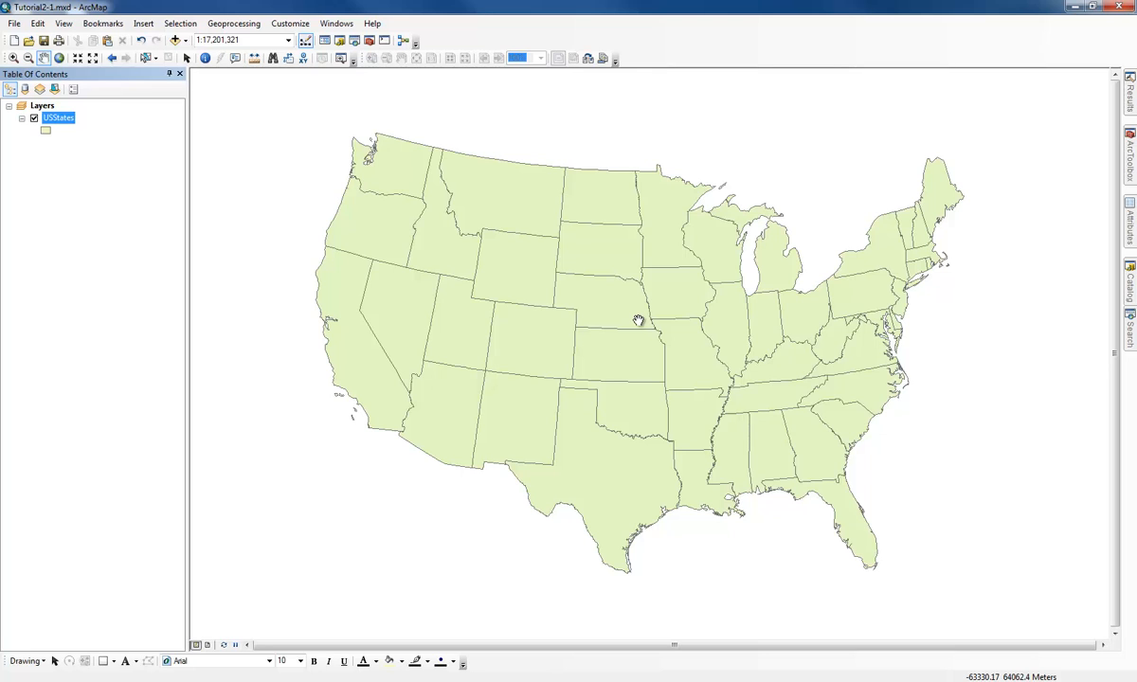
- Rename the USStates layer as Population By State
click(66, 118)
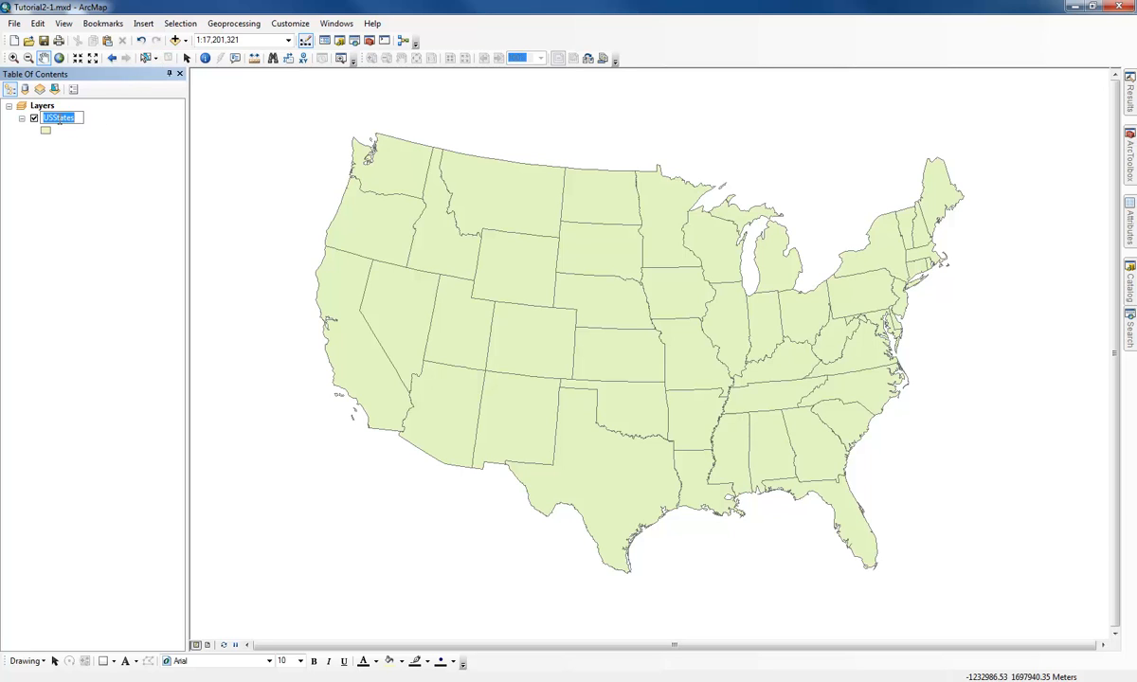
text(Population By State)
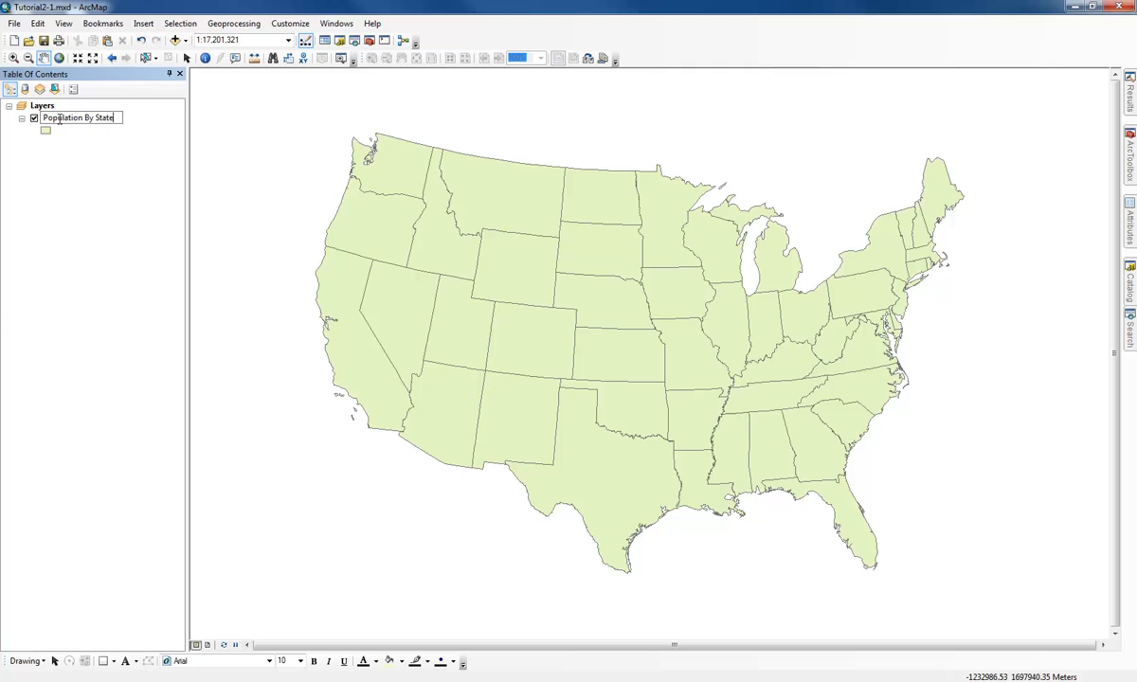
key(Return)
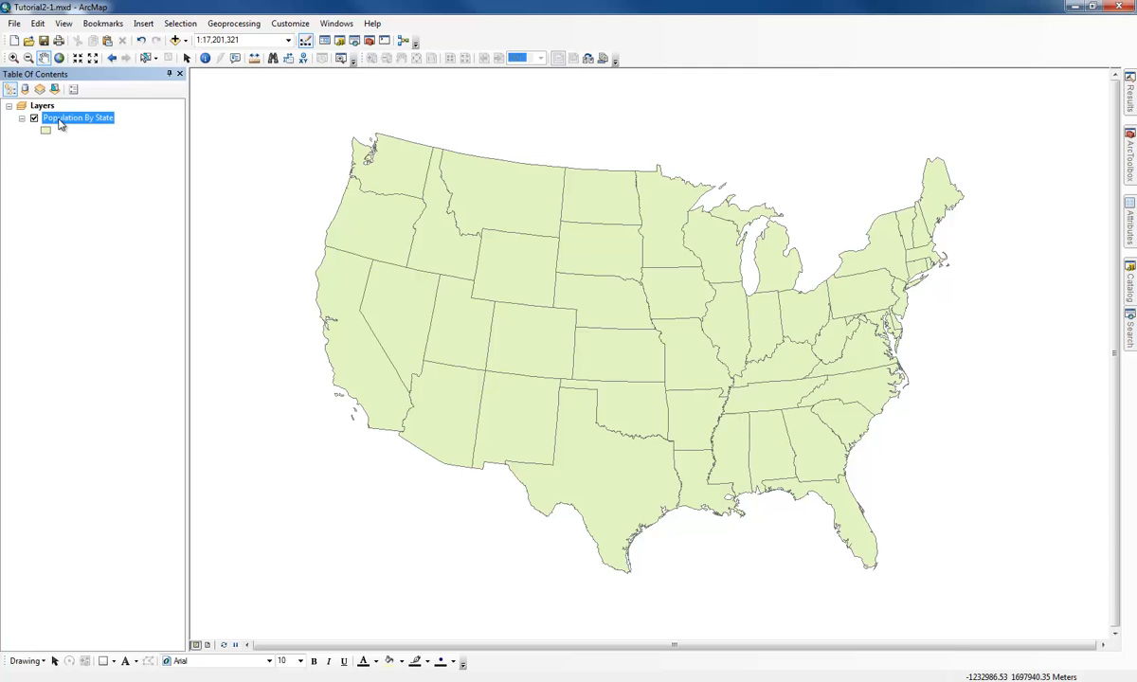
- Inspect the layer name of Population By State in its general properties and in the layer list
right_click(59, 123)
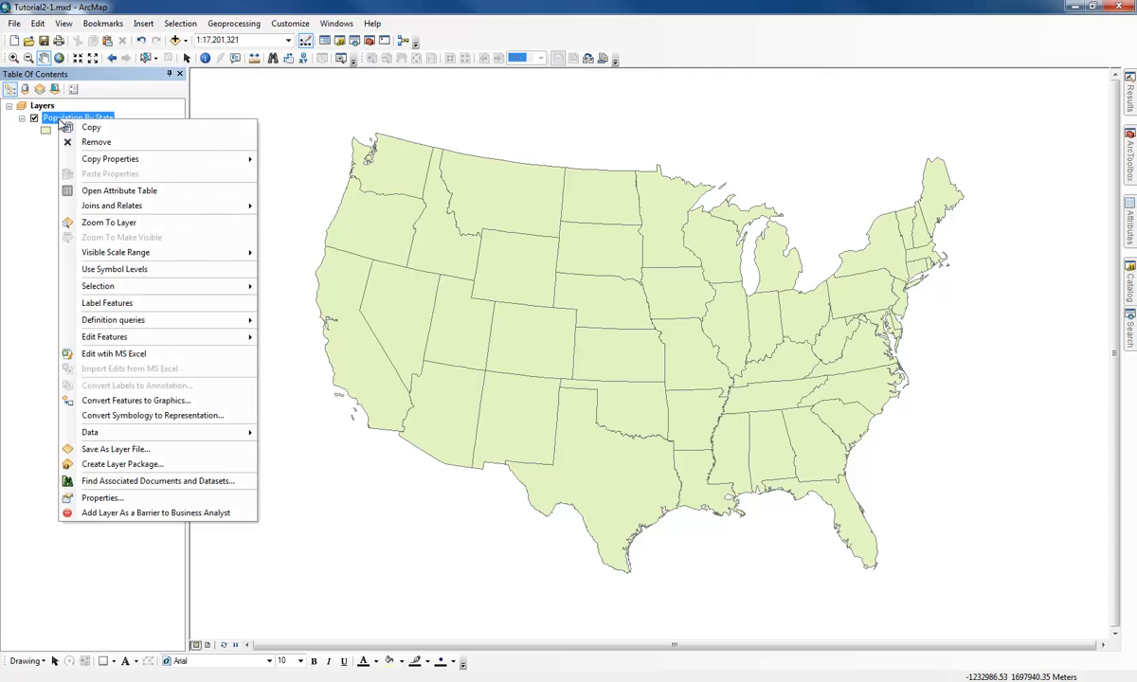
click(120, 501)
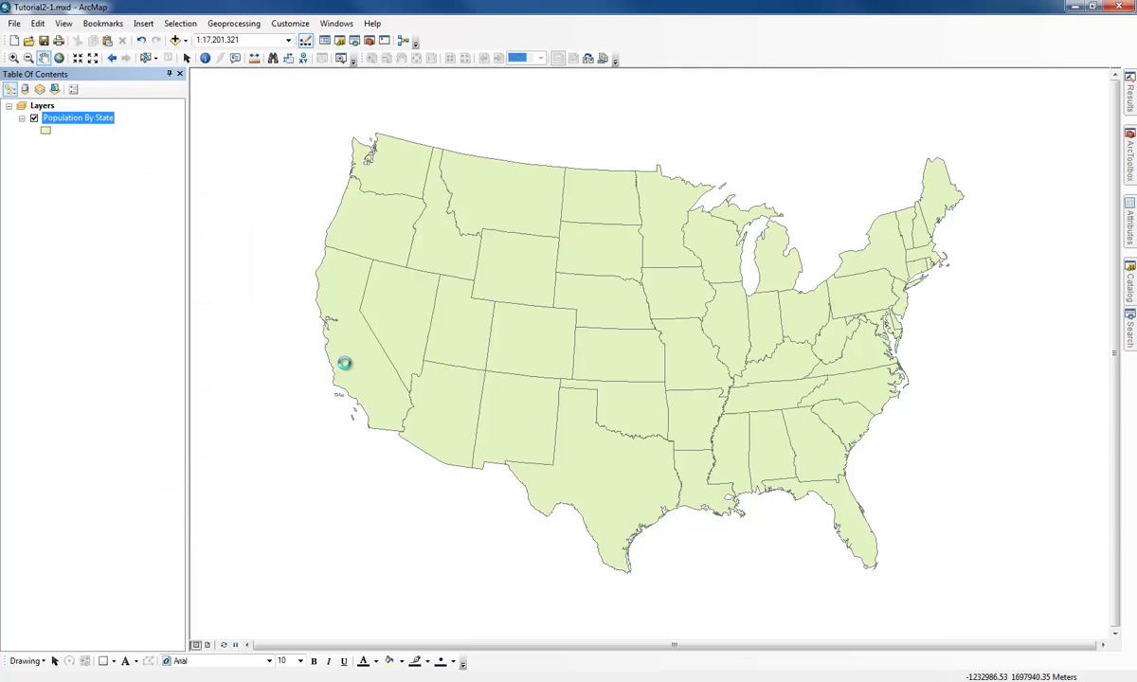
click(371, 205)
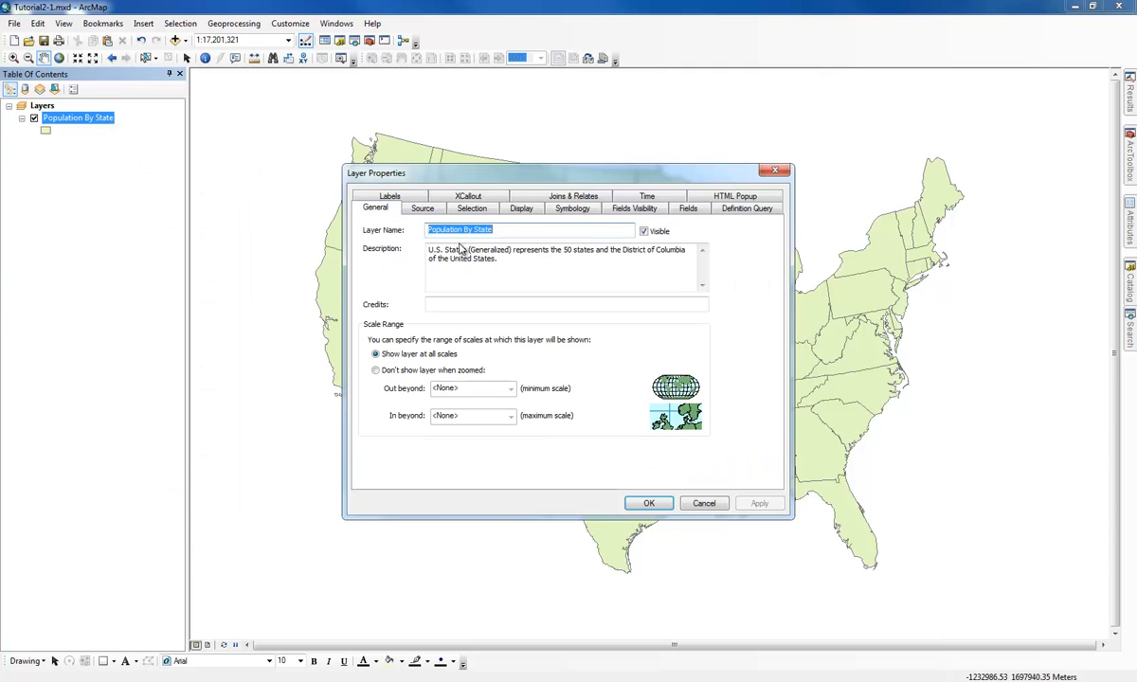
click(520, 230)
drag(520, 230, 411, 231)
click(705, 506)
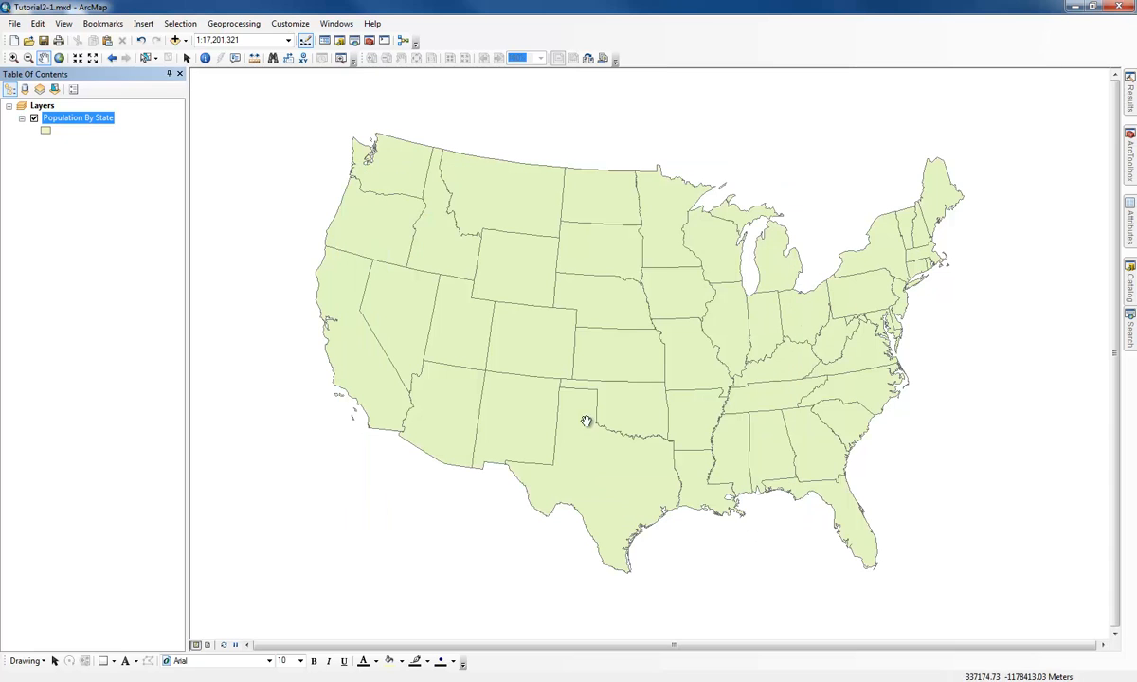
click(80, 123)
key(Return)
- Symbolize the Population By State layer by quantity with graduated colors, using POP2007 as the value field
right_click(105, 116)
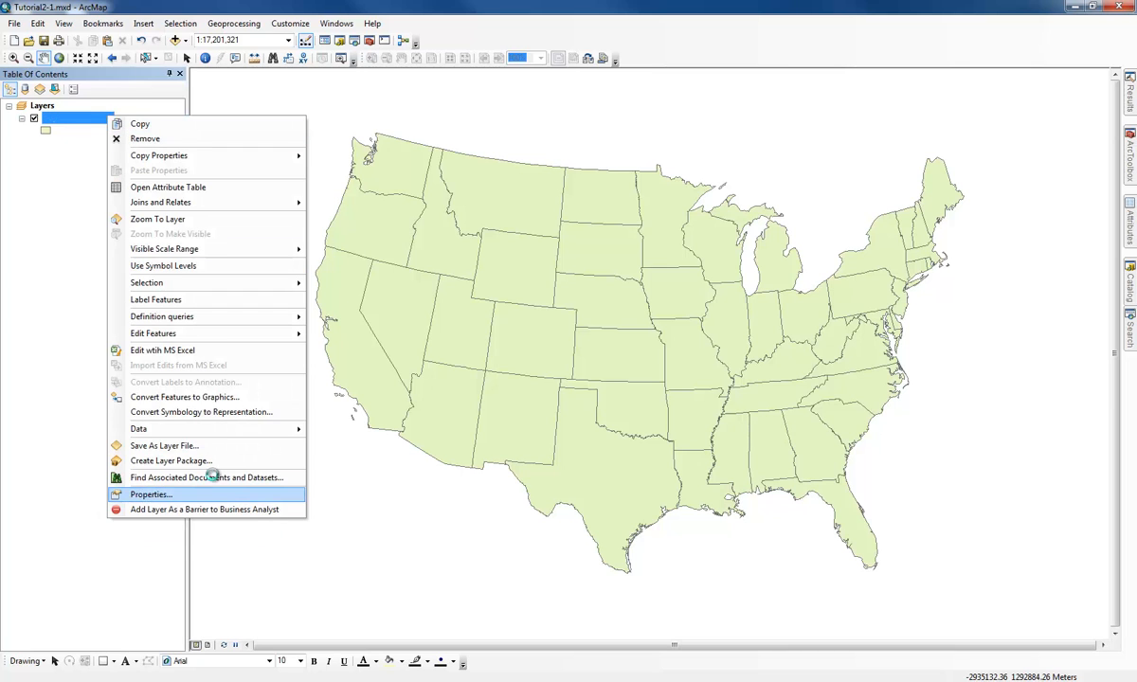
click(142, 495)
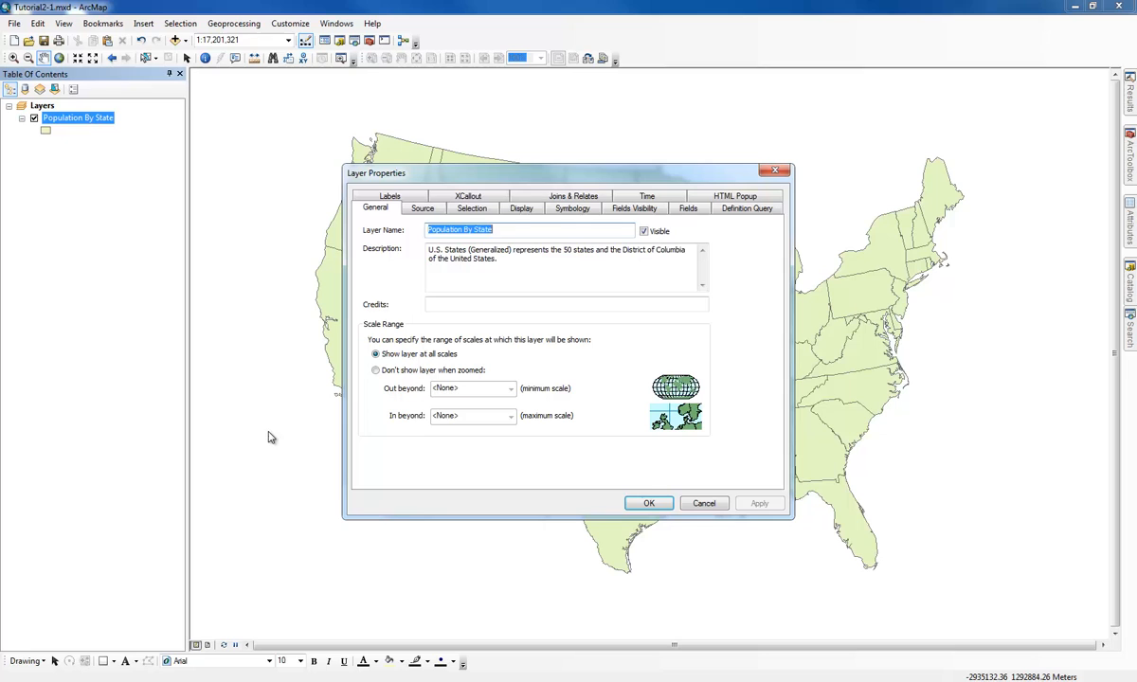
click(574, 211)
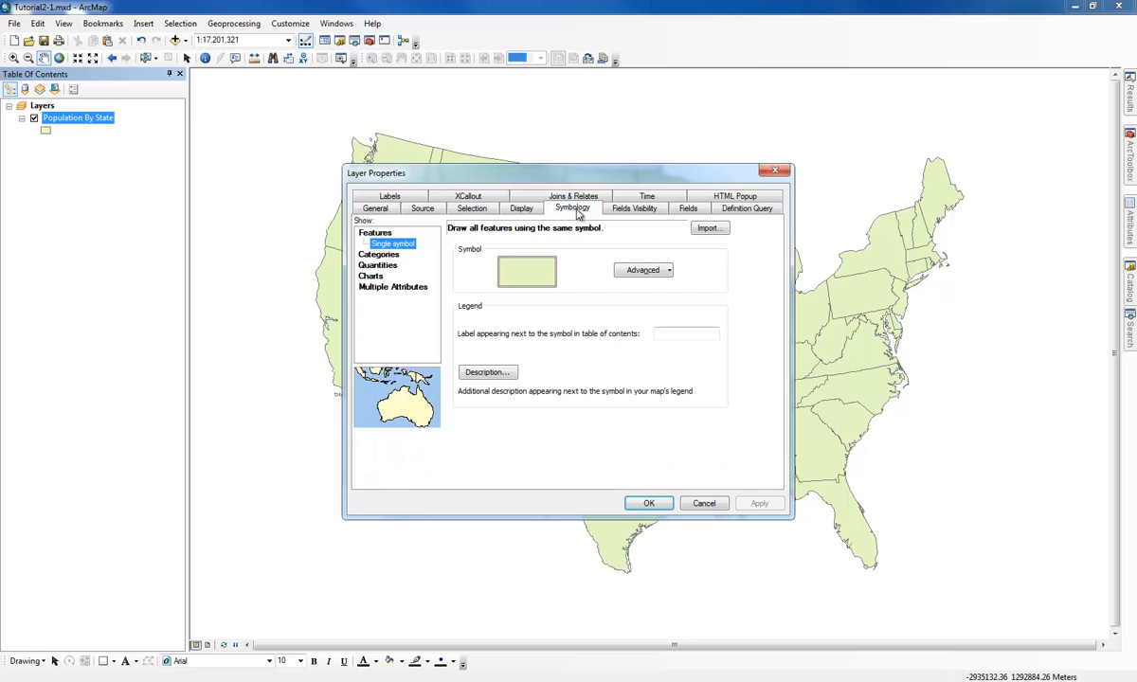
click(388, 267)
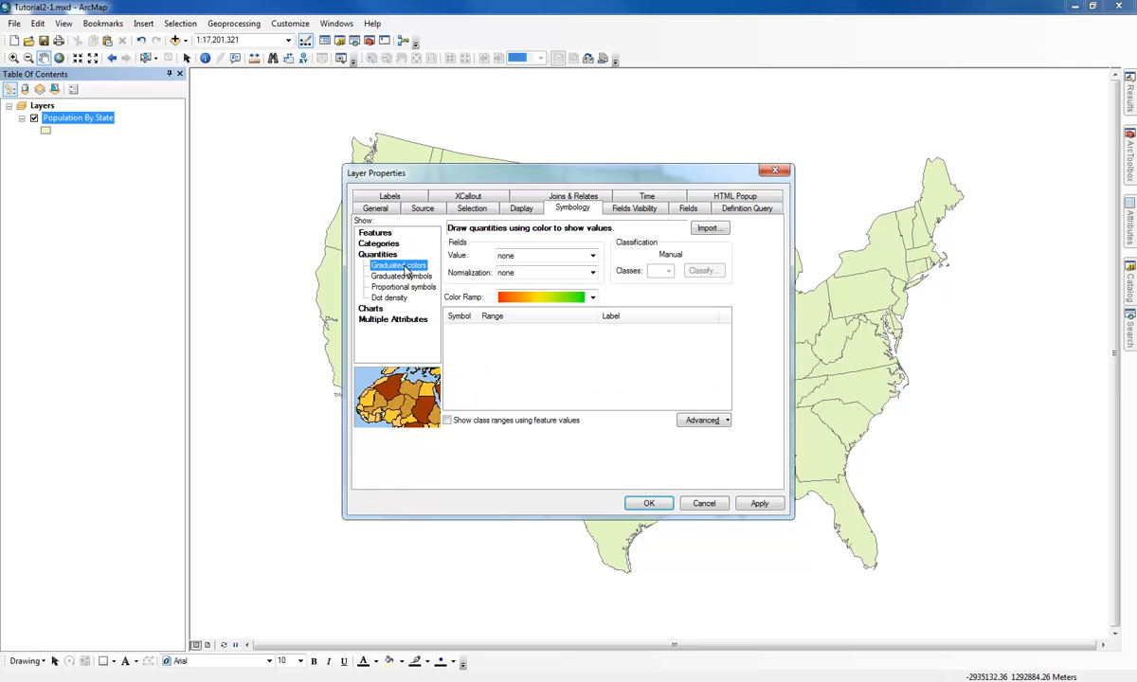
click(538, 257)
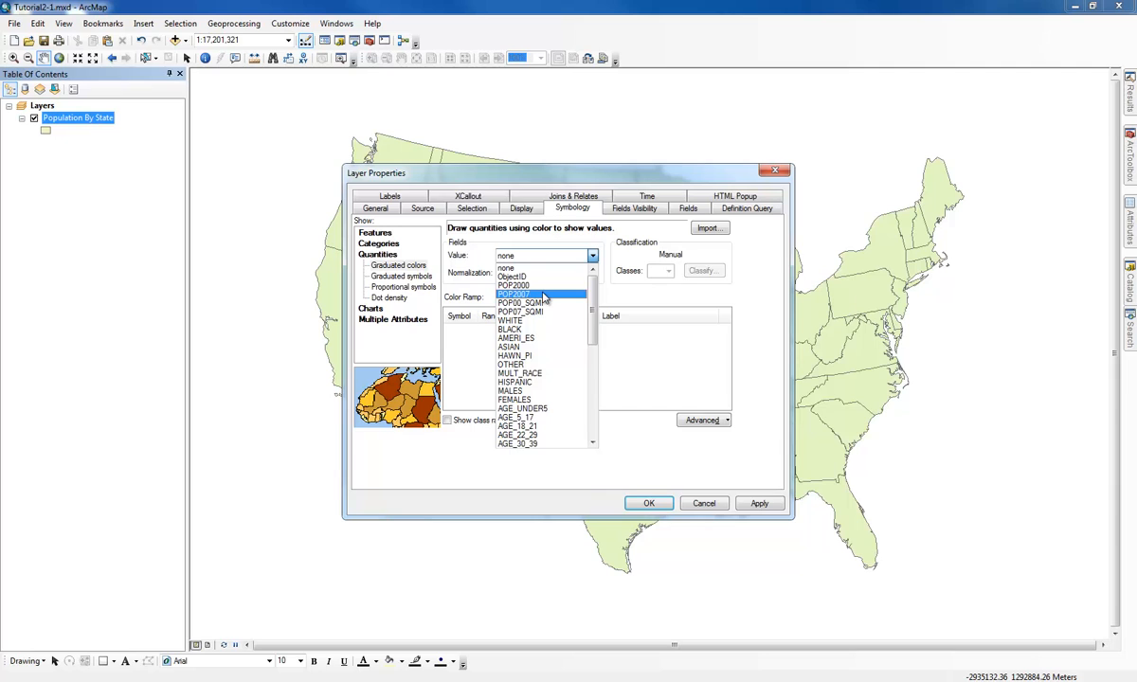
click(544, 294)
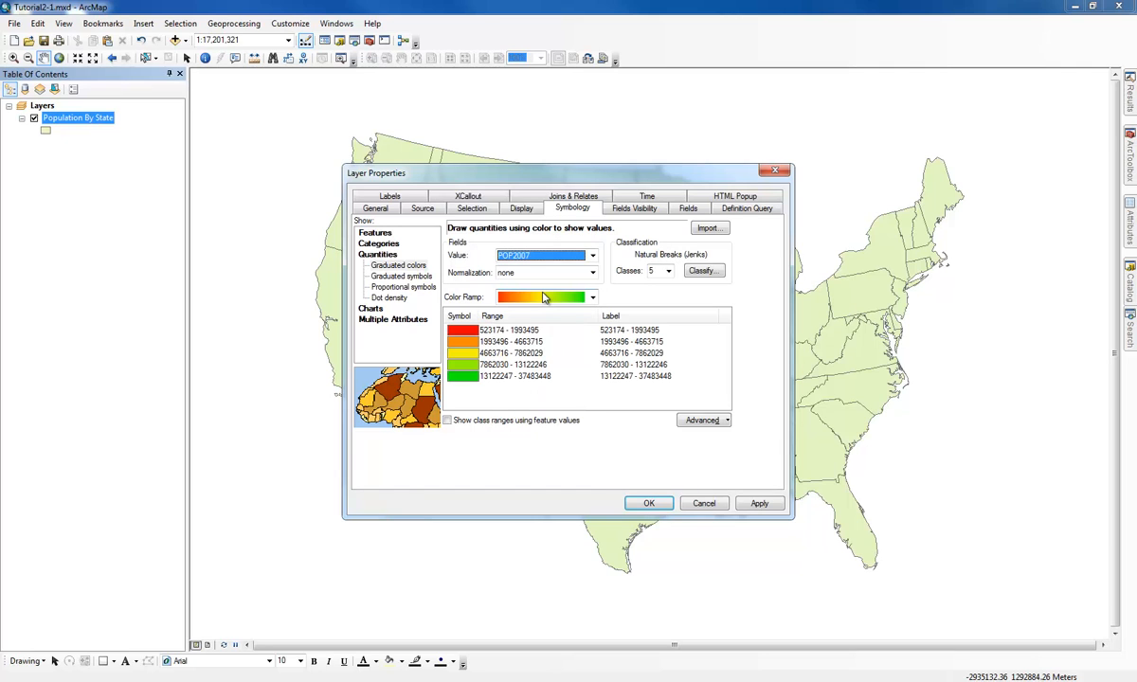
- Choose the yellow-to-green-to-dark-blue color ramp for the population classes and apply it to the map
click(593, 300)
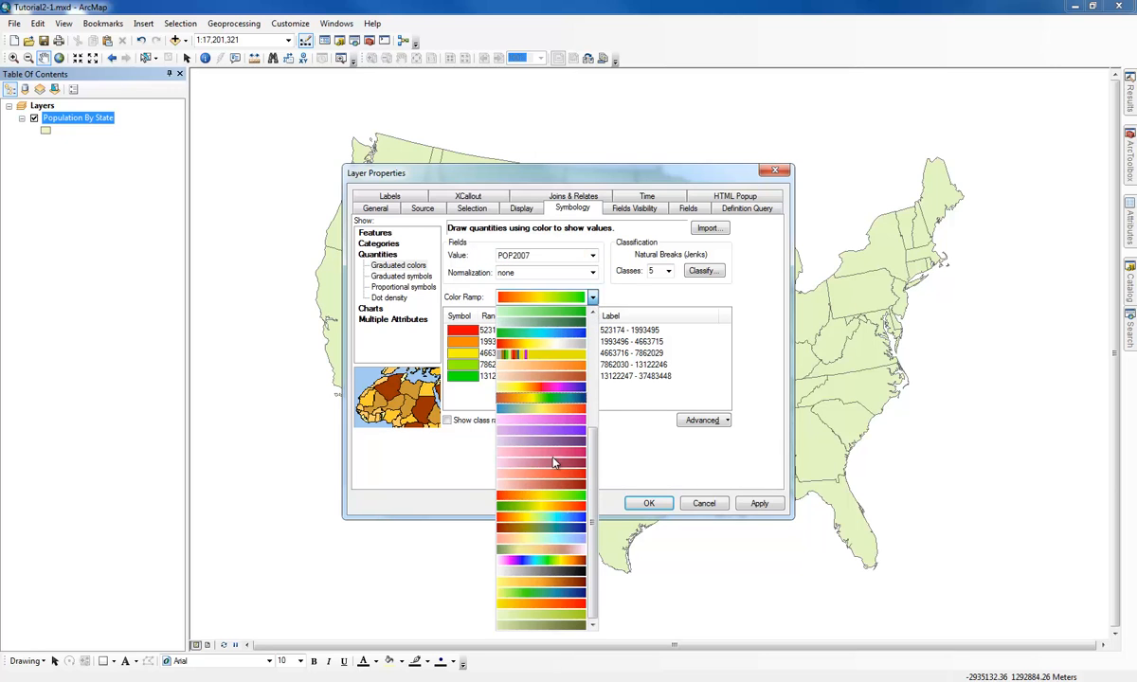
click(558, 594)
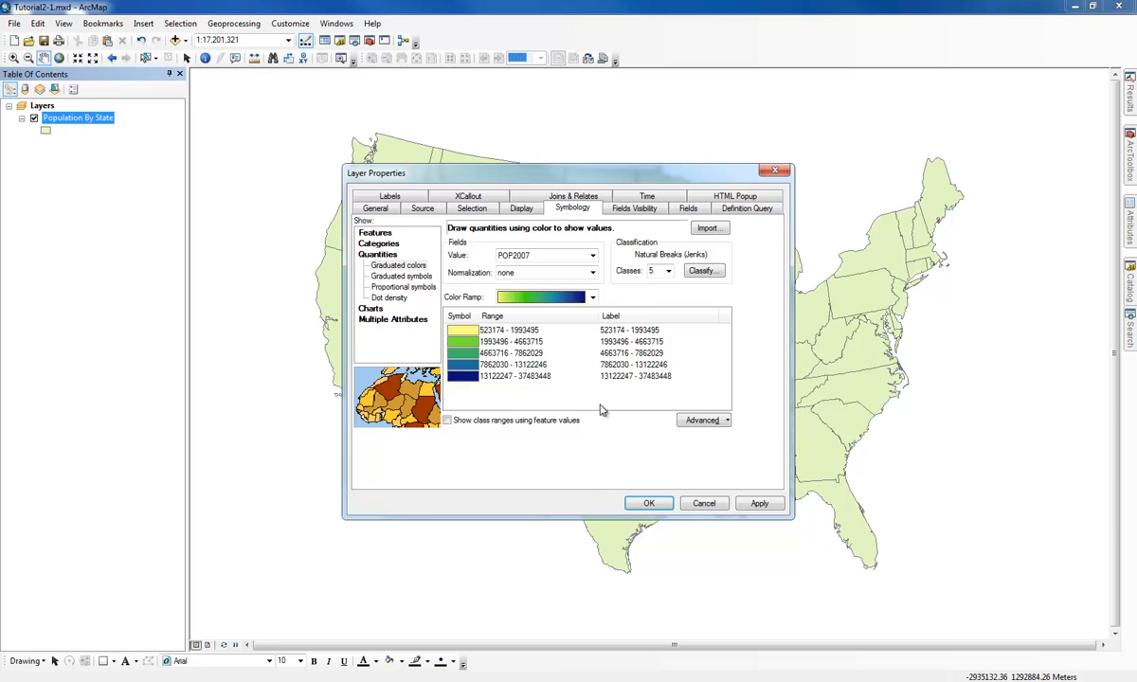
click(758, 503)
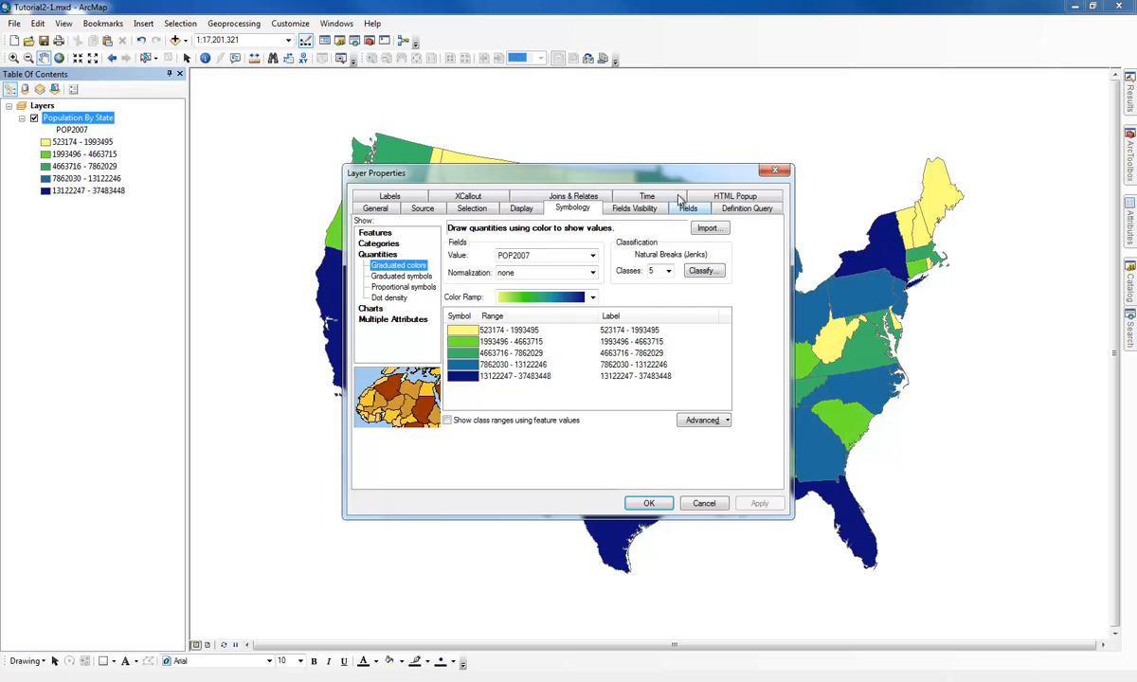
mouse_move(660, 177)
mouse_down()
mouse_move(189, 202)
mouse_move(646, 159)
mouse_up()
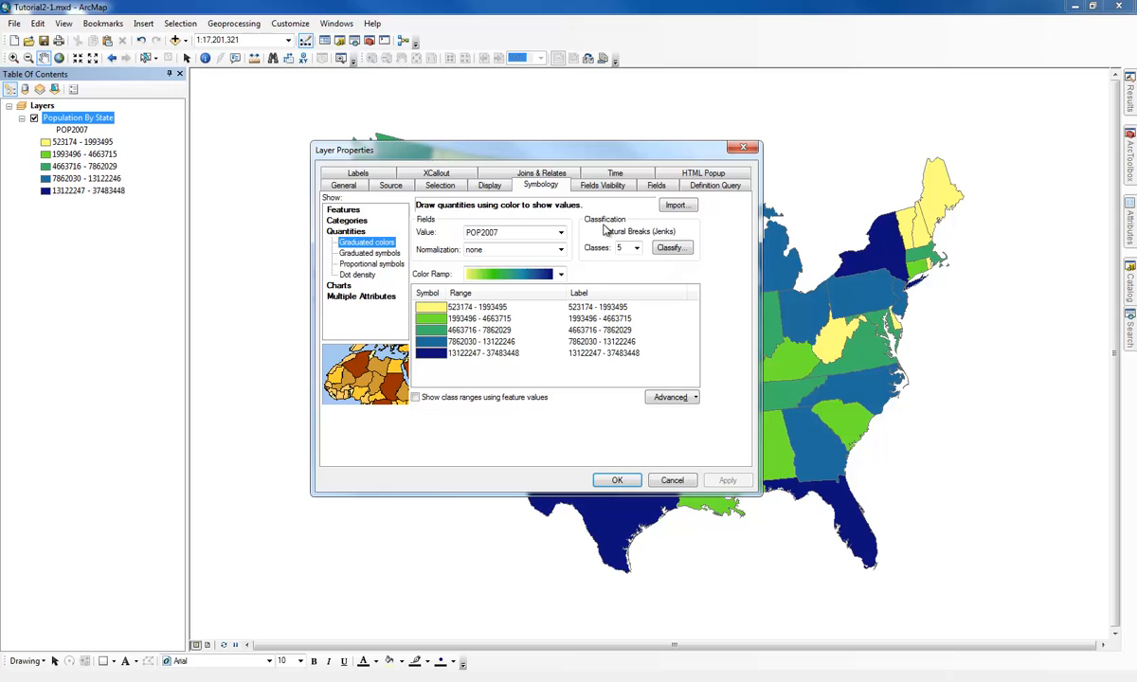
- Examine the POP2007 classification settings, including the histogram, break values and available classification methods
click(675, 250)
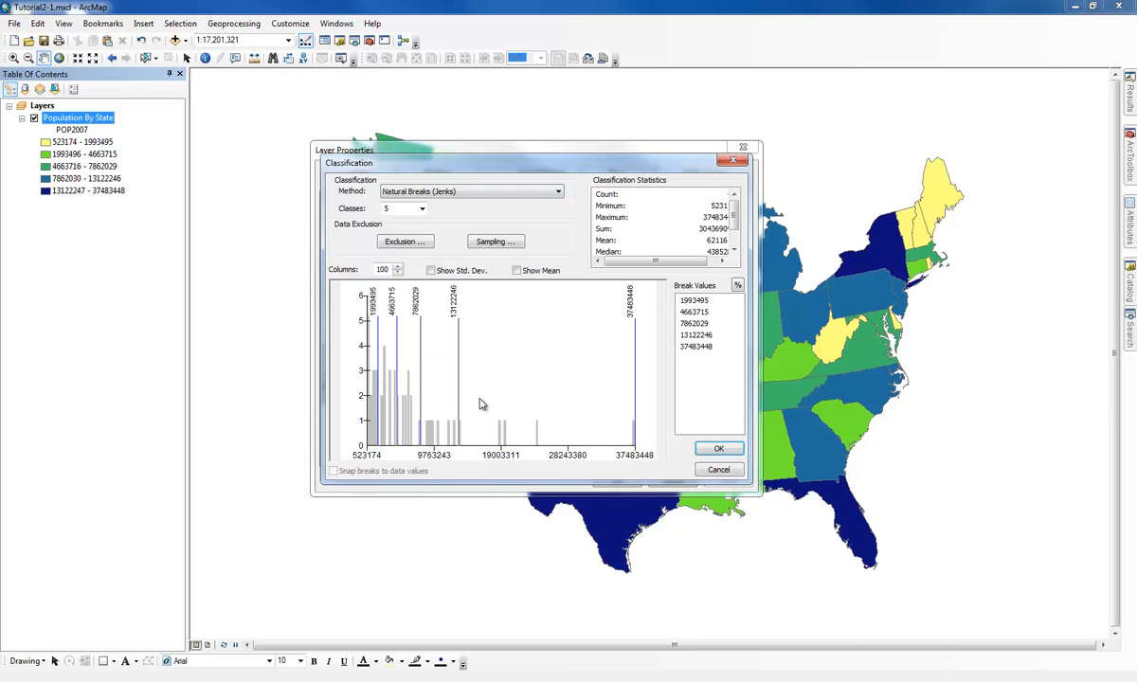
click(733, 159)
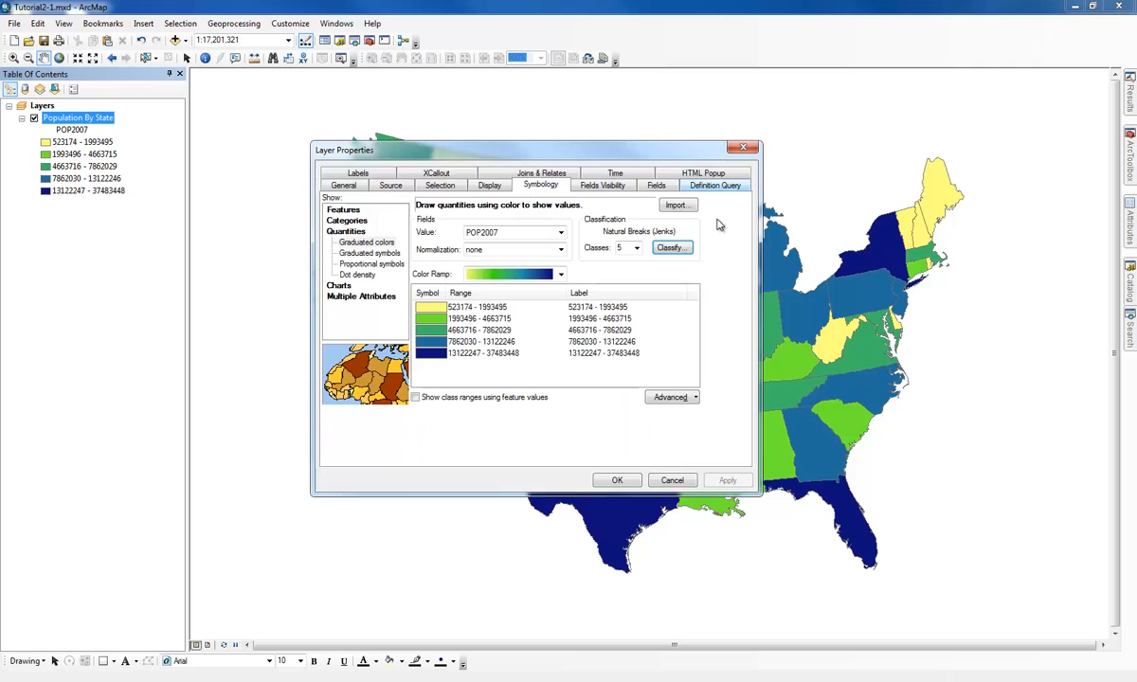
click(669, 248)
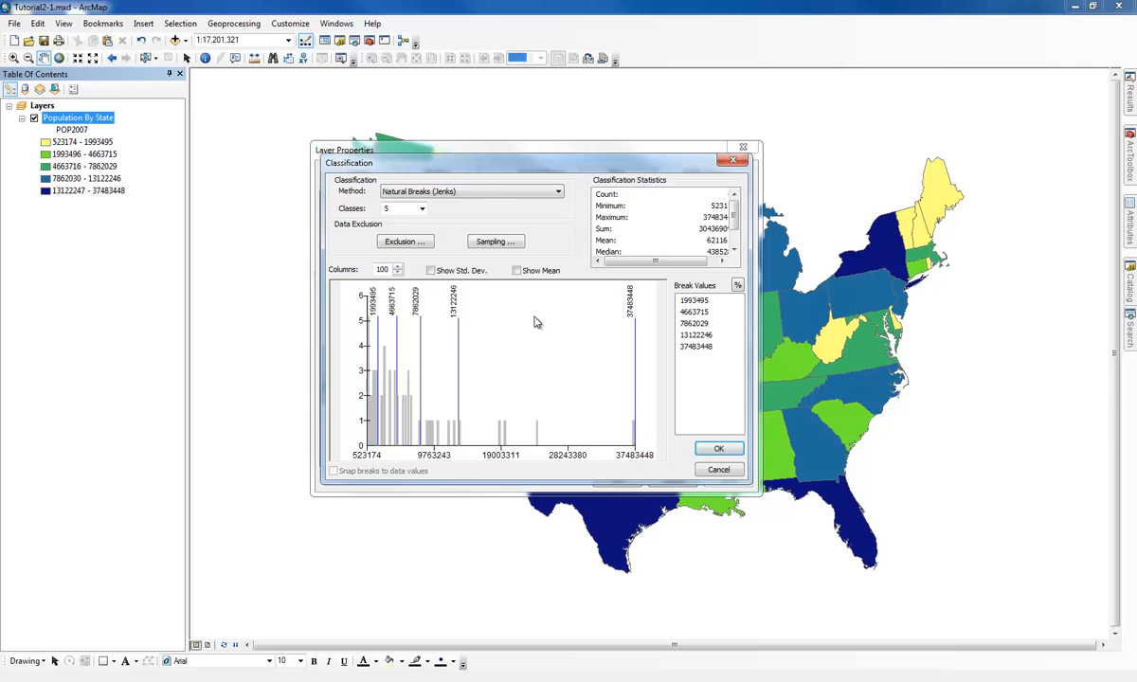
click(481, 193)
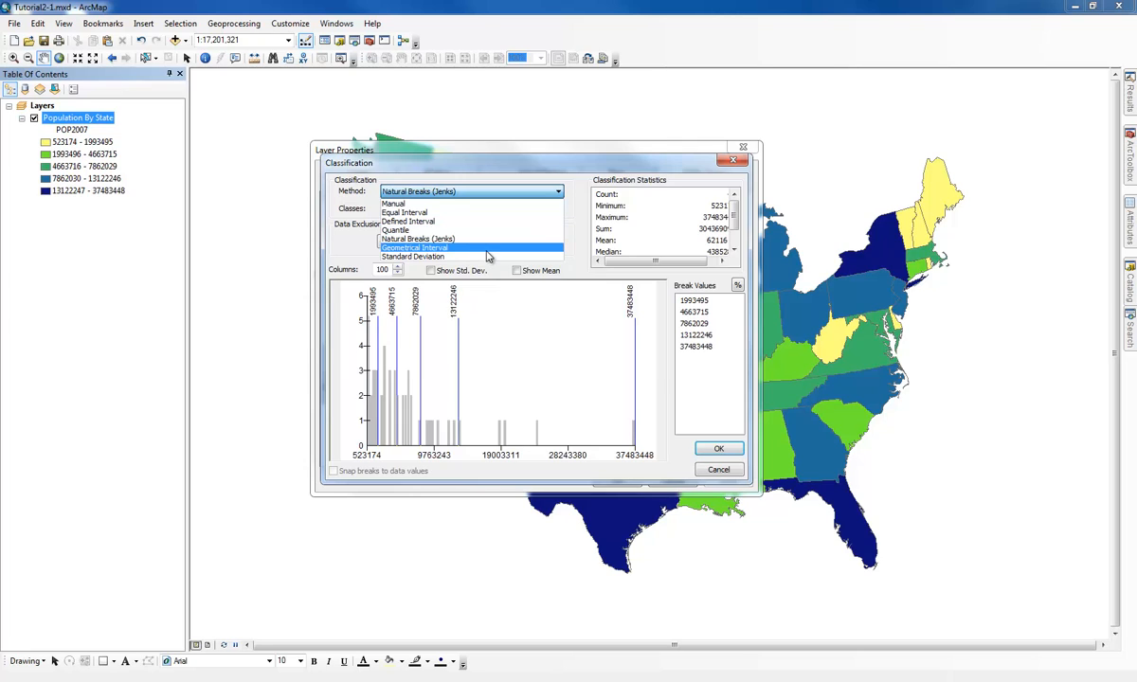
click(574, 174)
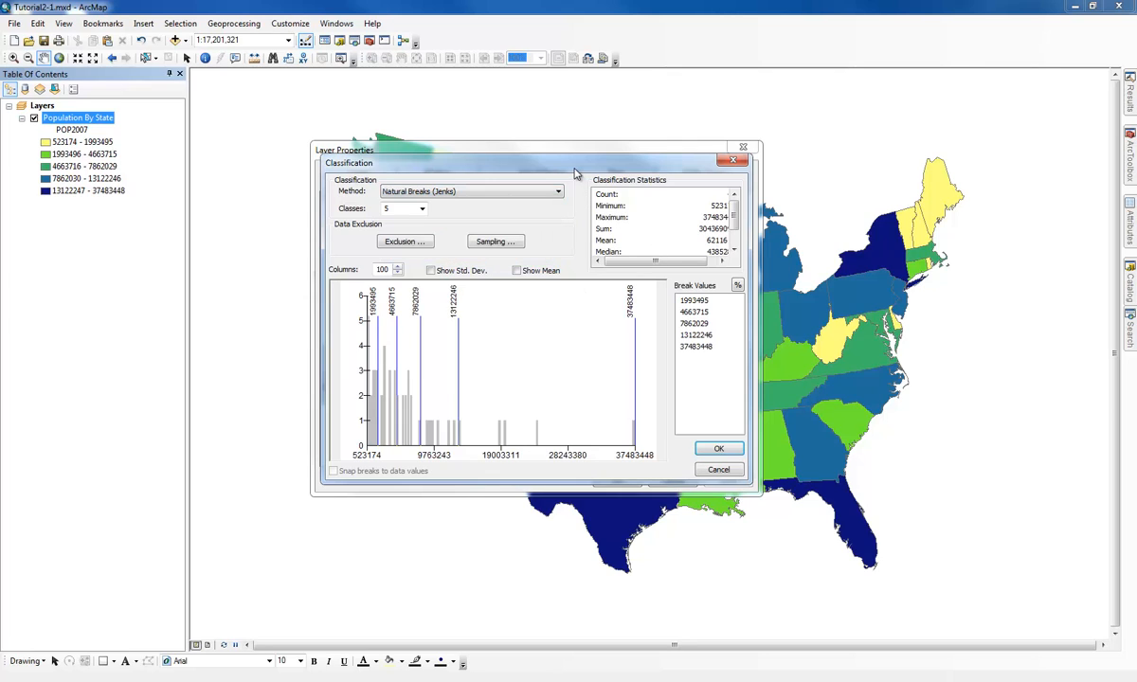
- Try 7 classes for the natural breaks classification and set the number of classes back to 5
click(421, 208)
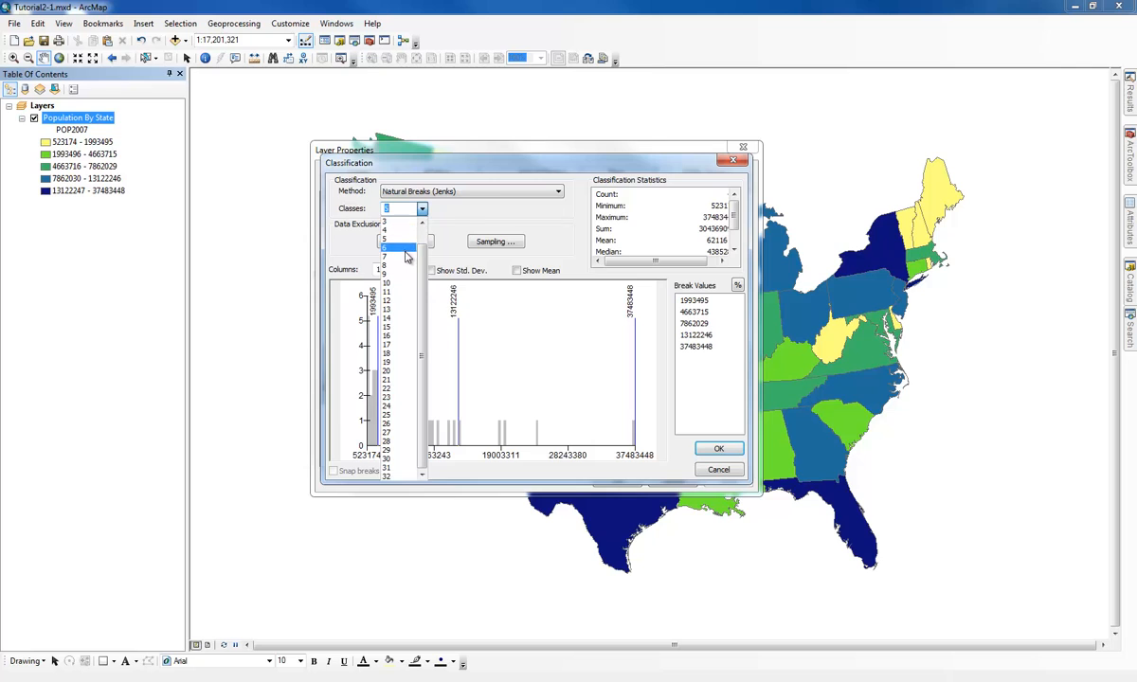
click(405, 256)
click(422, 209)
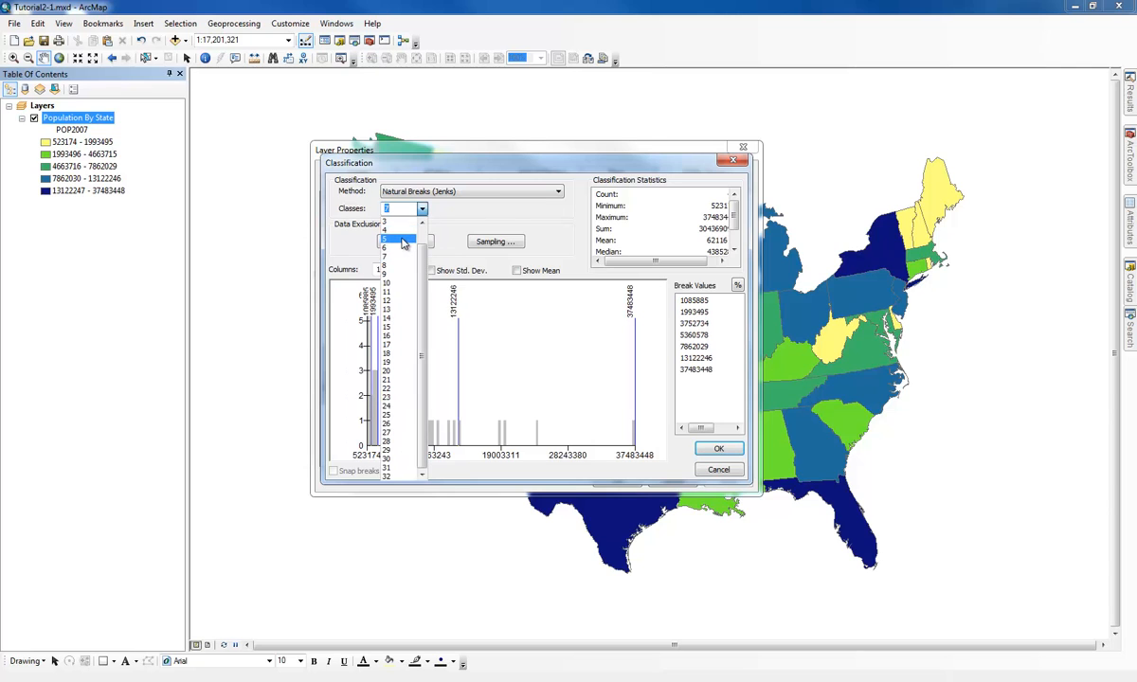
click(403, 242)
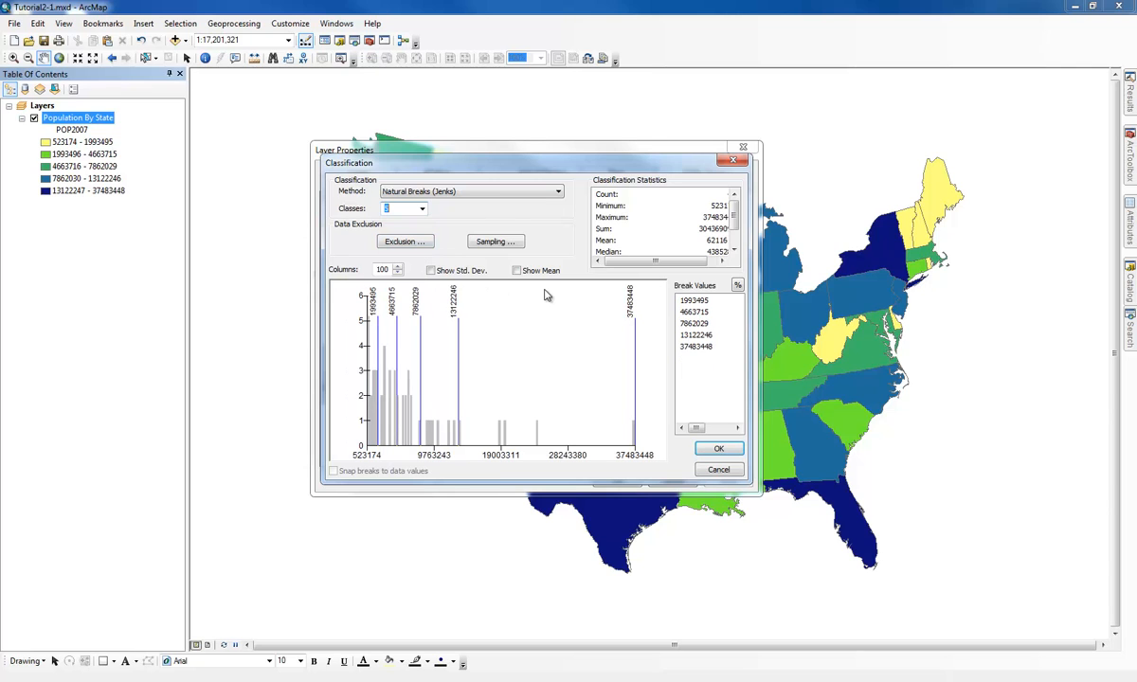
- Accept the natural breaks classification with 5 classes and apply it to the Population By State layer
click(720, 450)
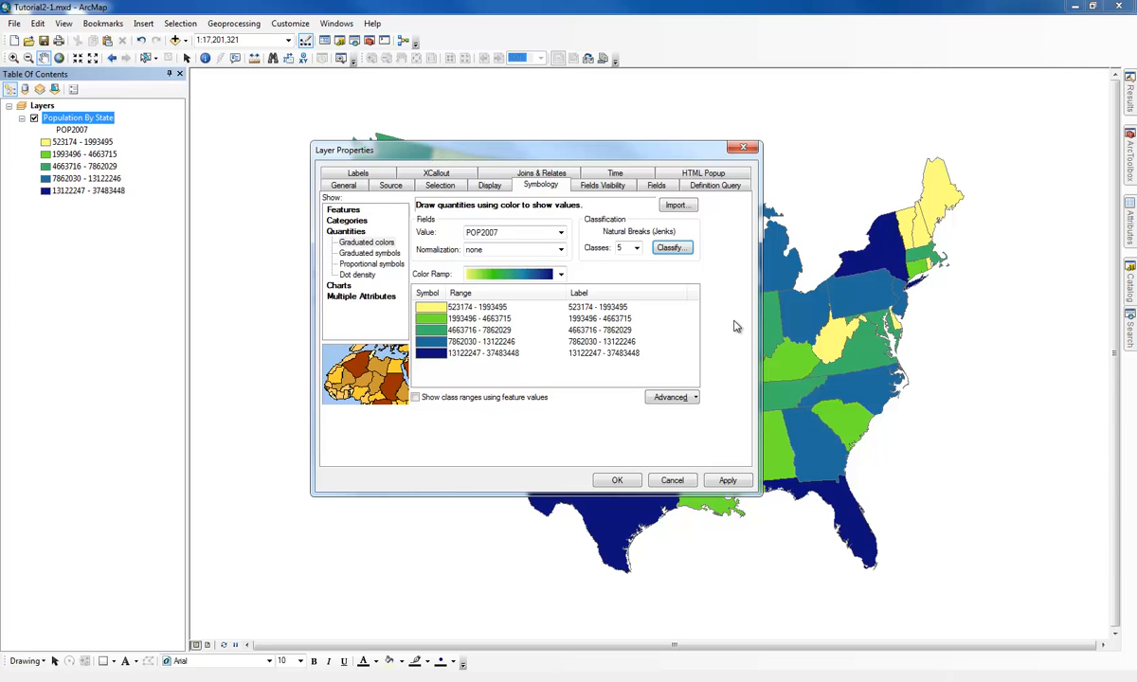
click(728, 479)
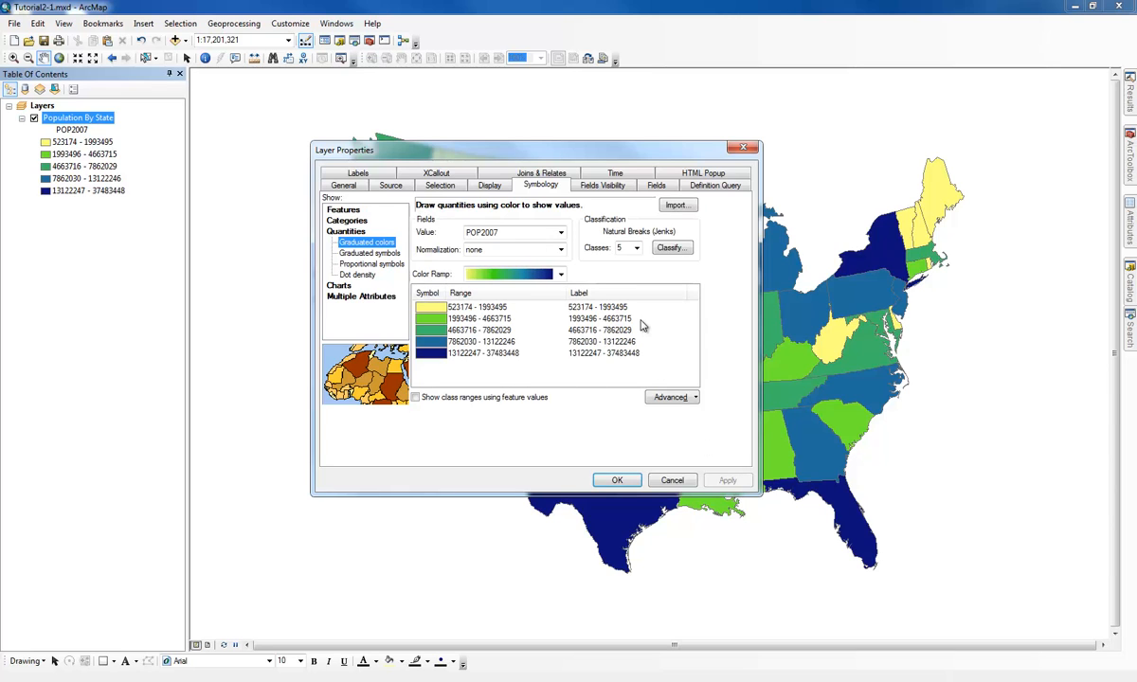
click(617, 479)
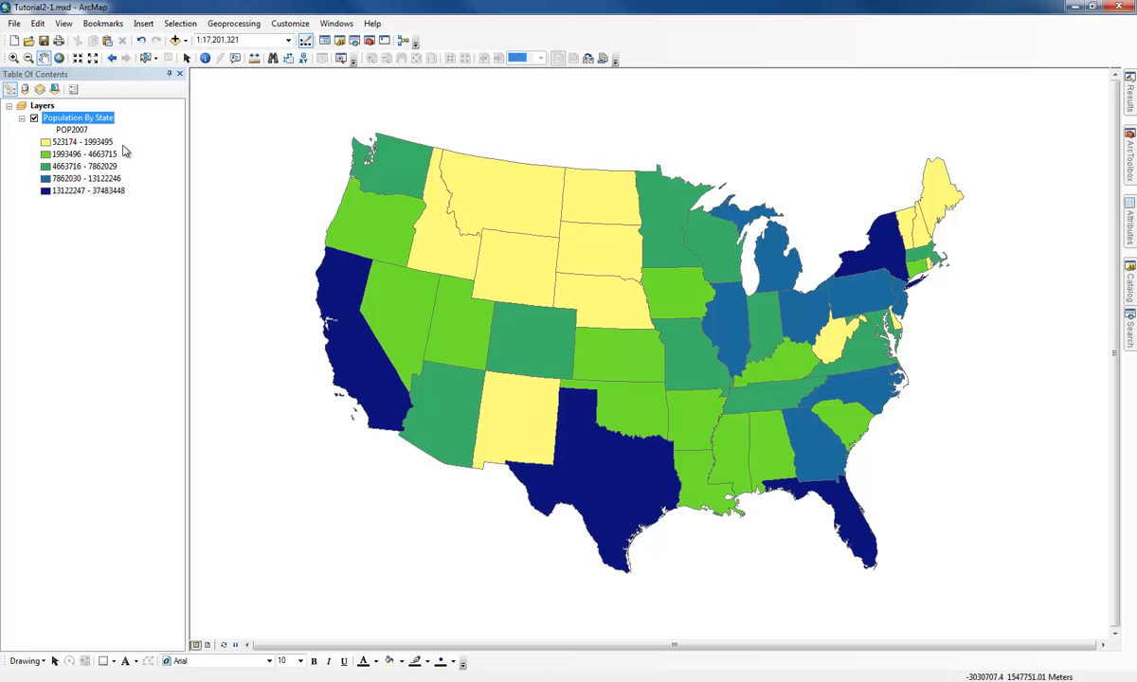
- Add a new group layer to the Layers data frame
right_click(42, 106)
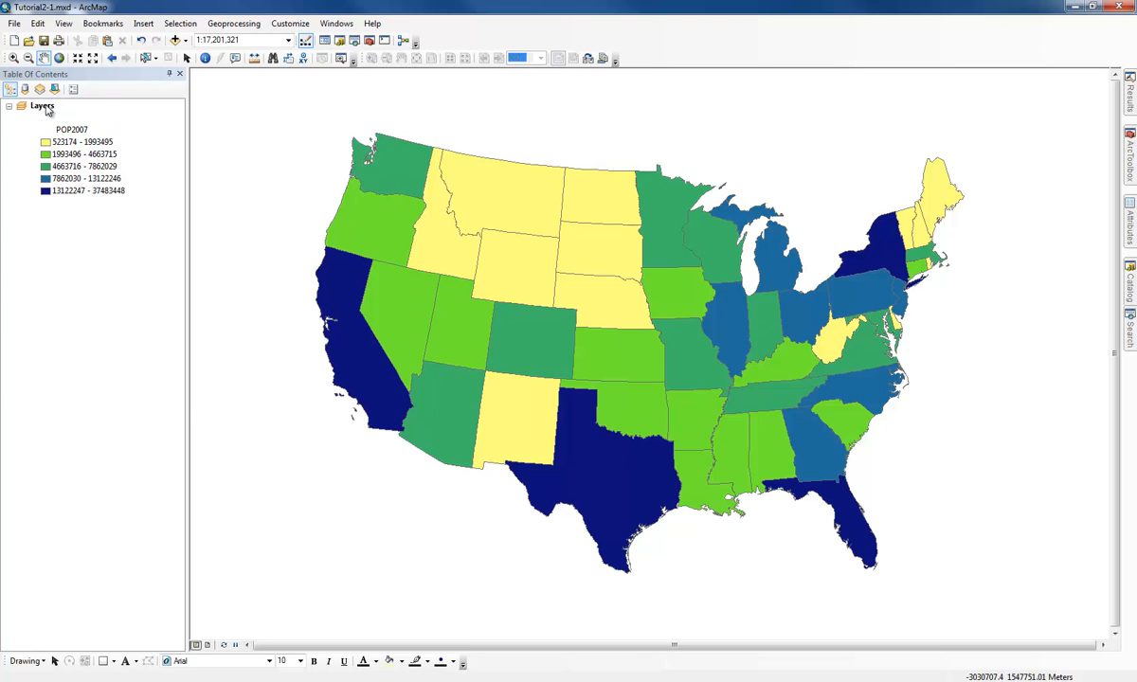
click(12, 217)
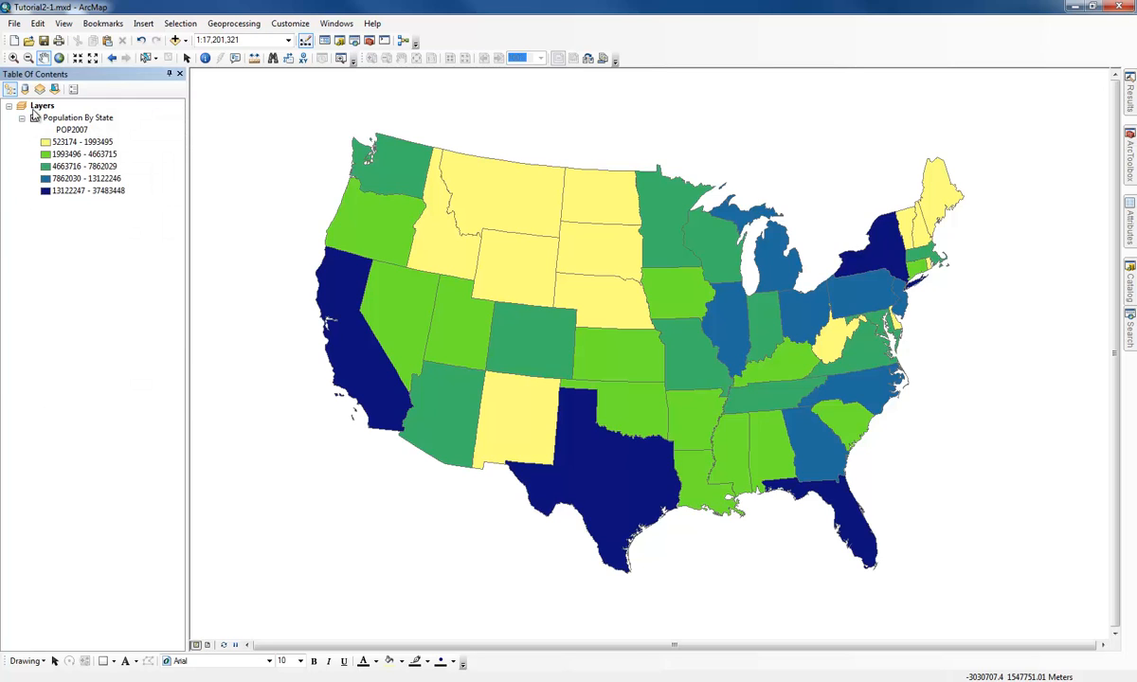
right_click(49, 118)
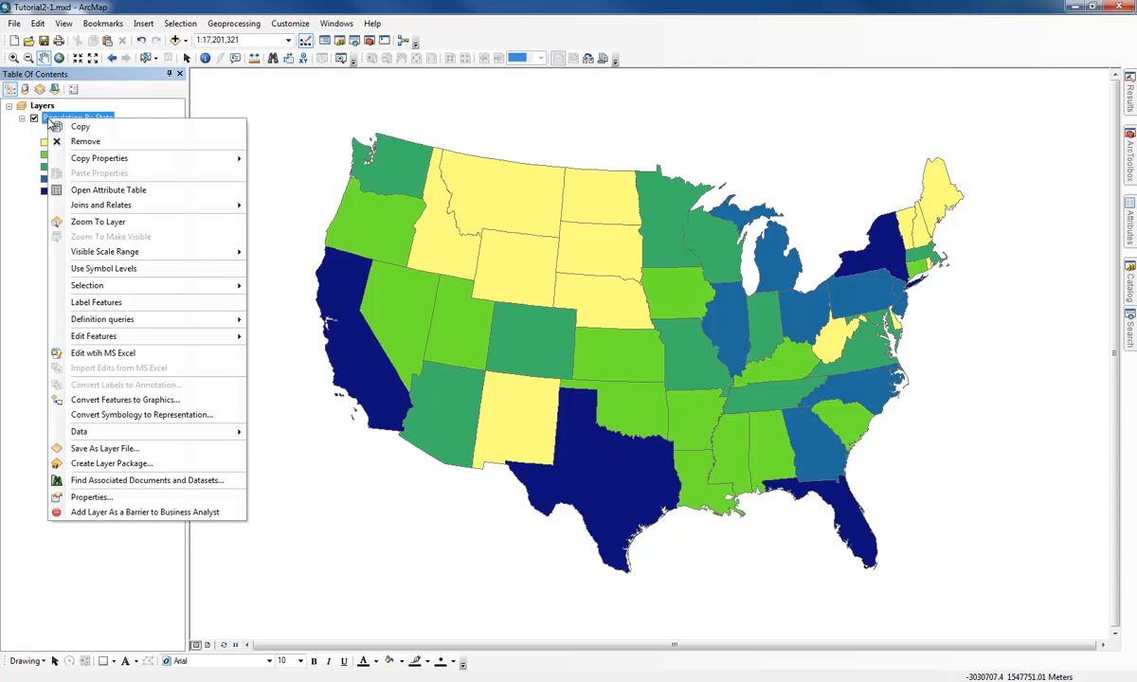
right_click(39, 106)
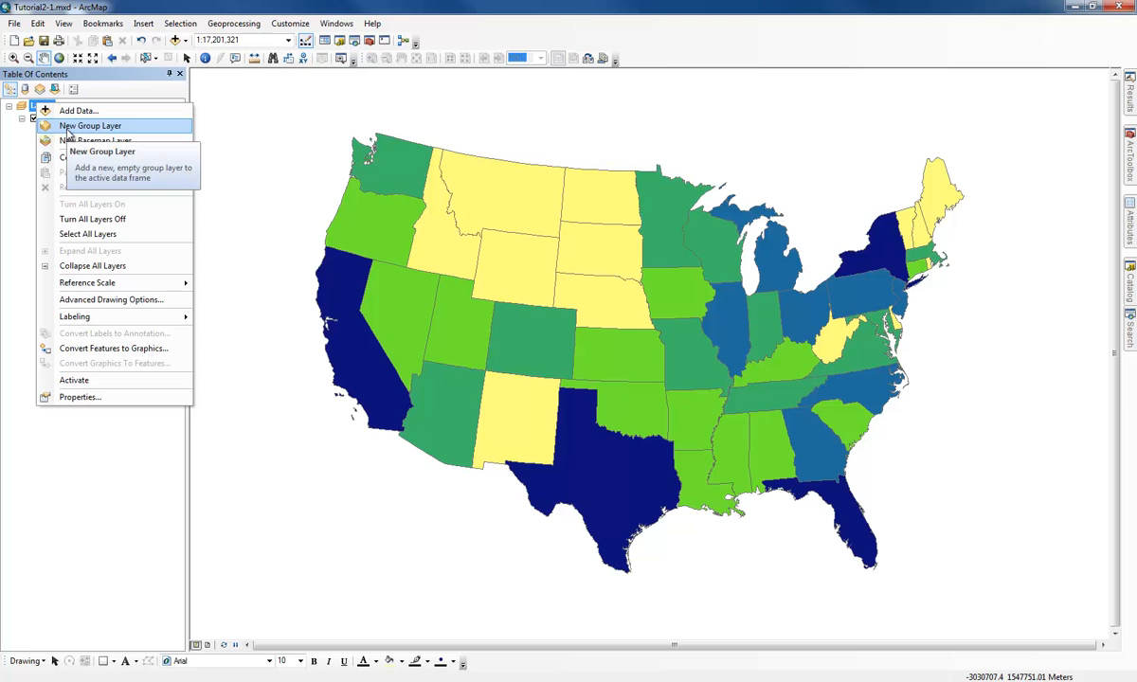
click(68, 128)
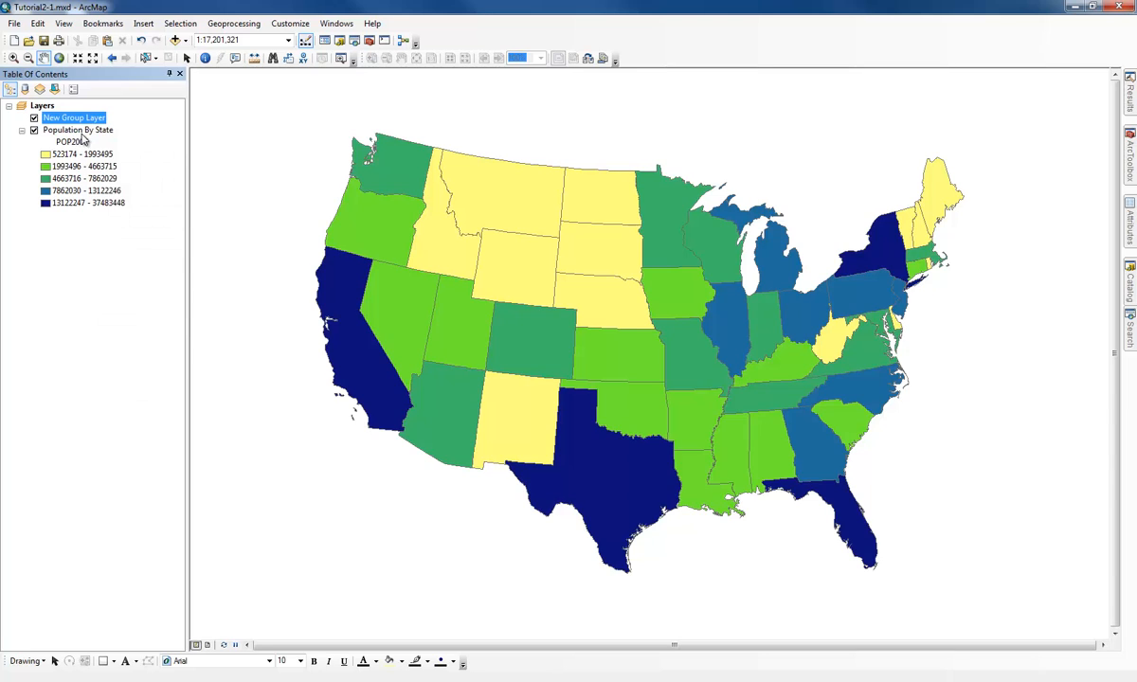
- Rename the new group layer as Population By County
click(90, 119)
text(Populat)
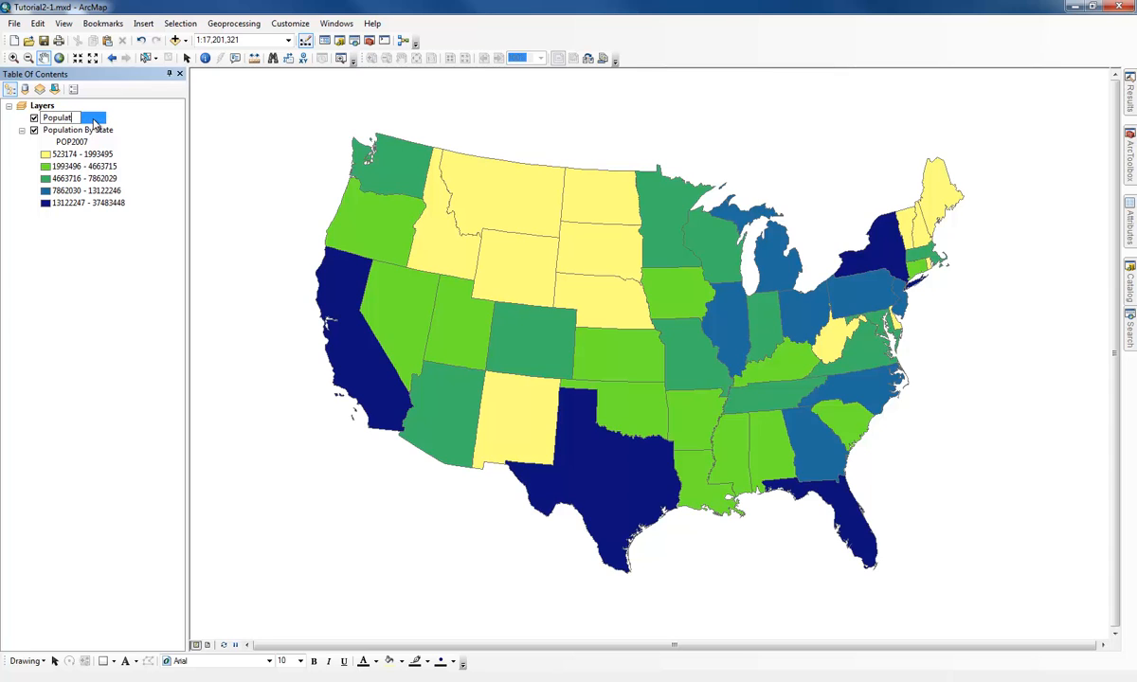
text(ion By COunty)
drag(124, 118, 42, 118)
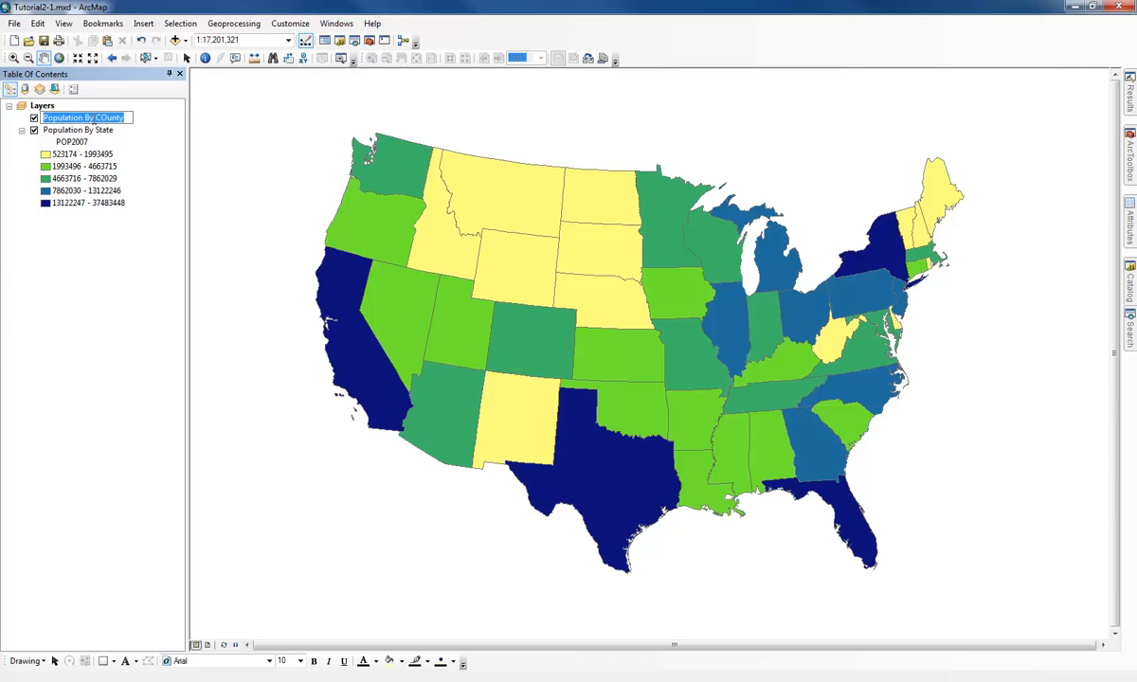
click(95, 117)
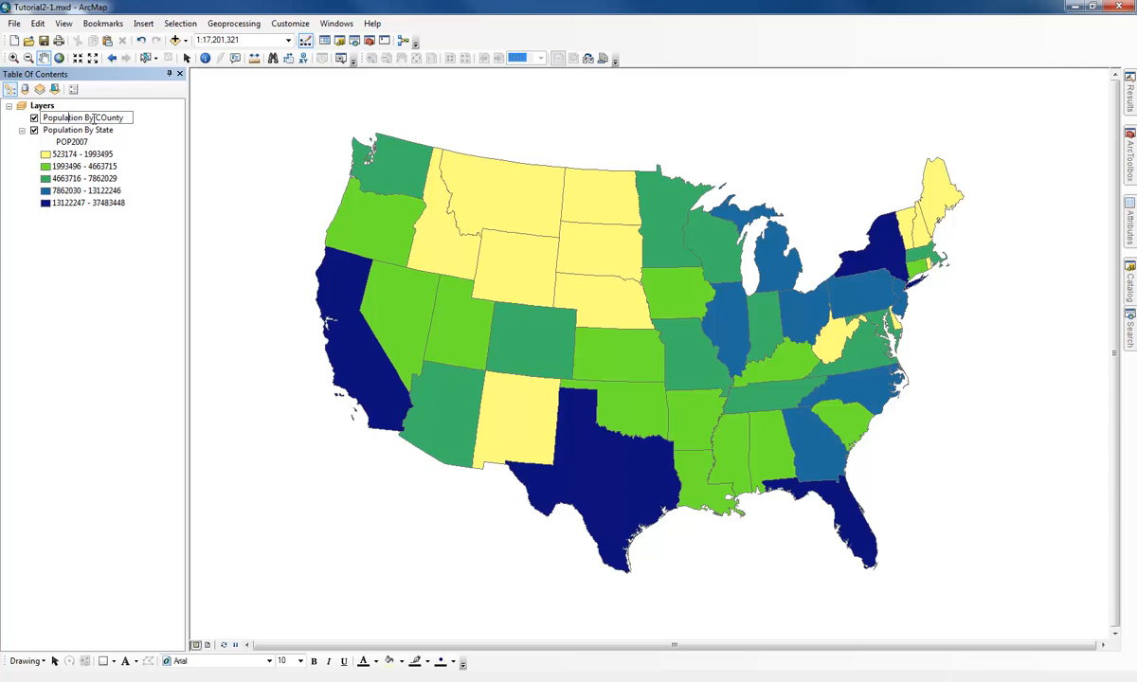
key(BackSpace)
text(o)
key(Return)
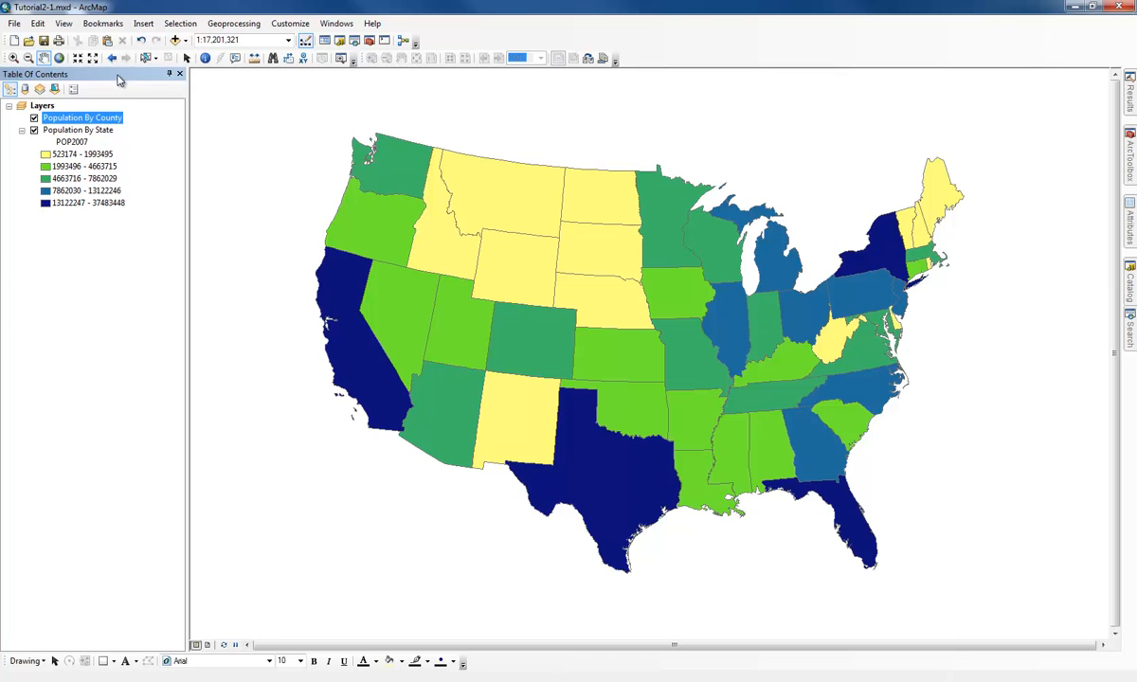
click(89, 246)
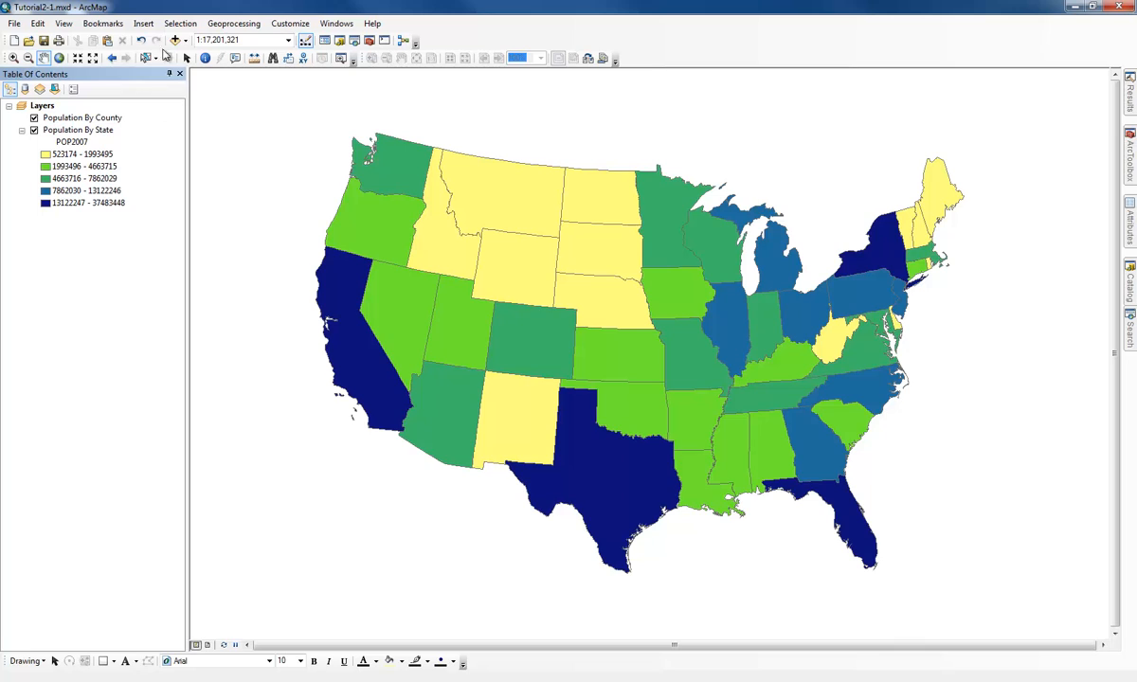
- Add the USCounties feature class from UnitedStates.gdb to the map and move it into the Population By County group
right_click(96, 122)
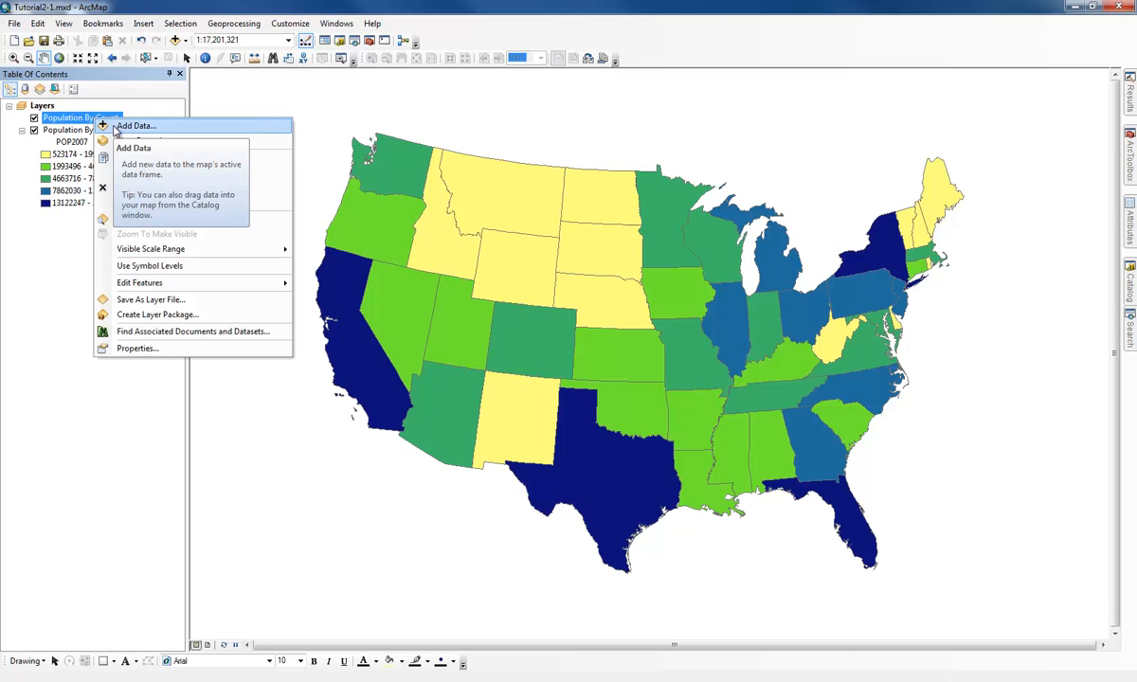
click(56, 258)
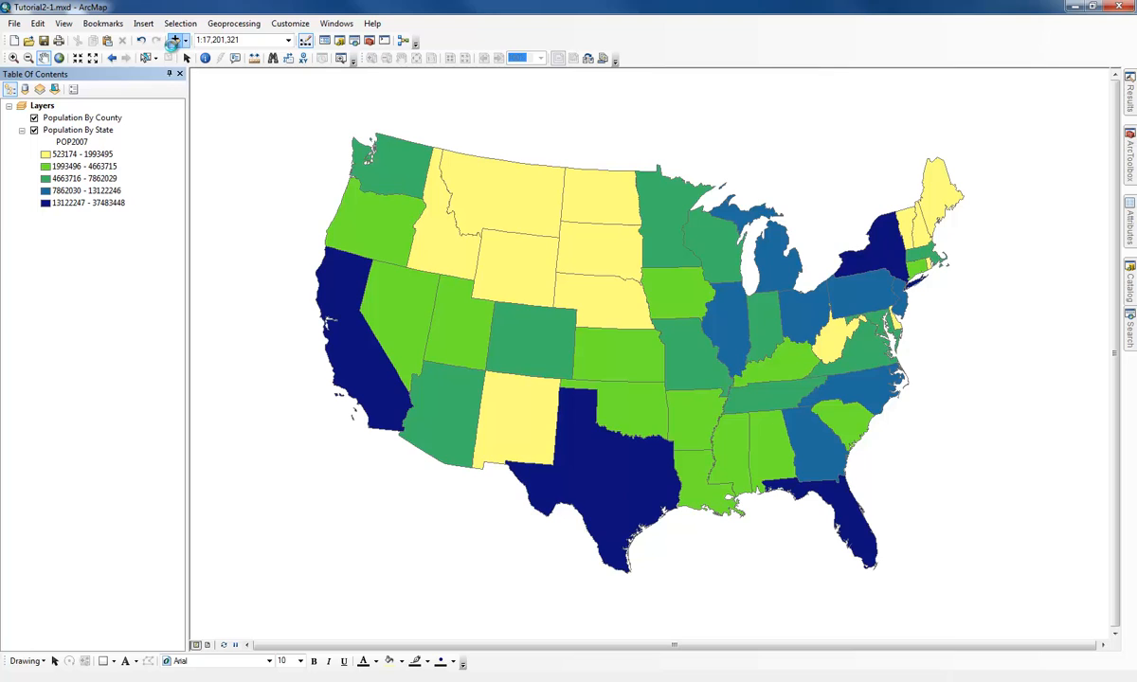
click(175, 40)
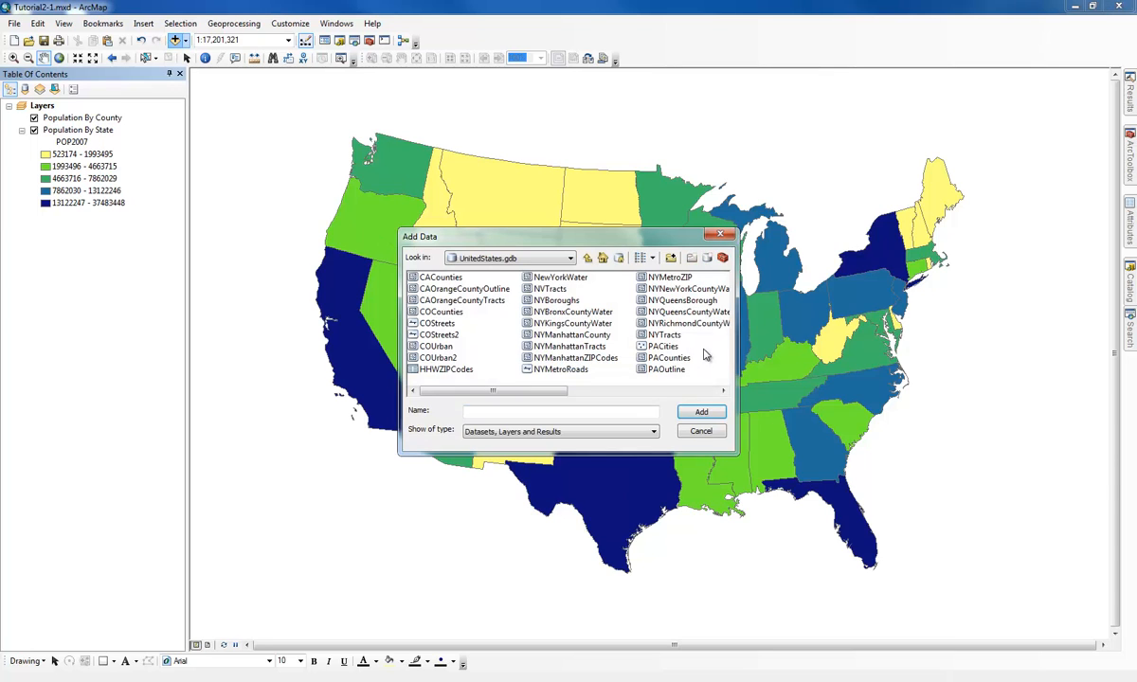
scroll(653, 336, right, 3)
click(554, 323)
click(701, 411)
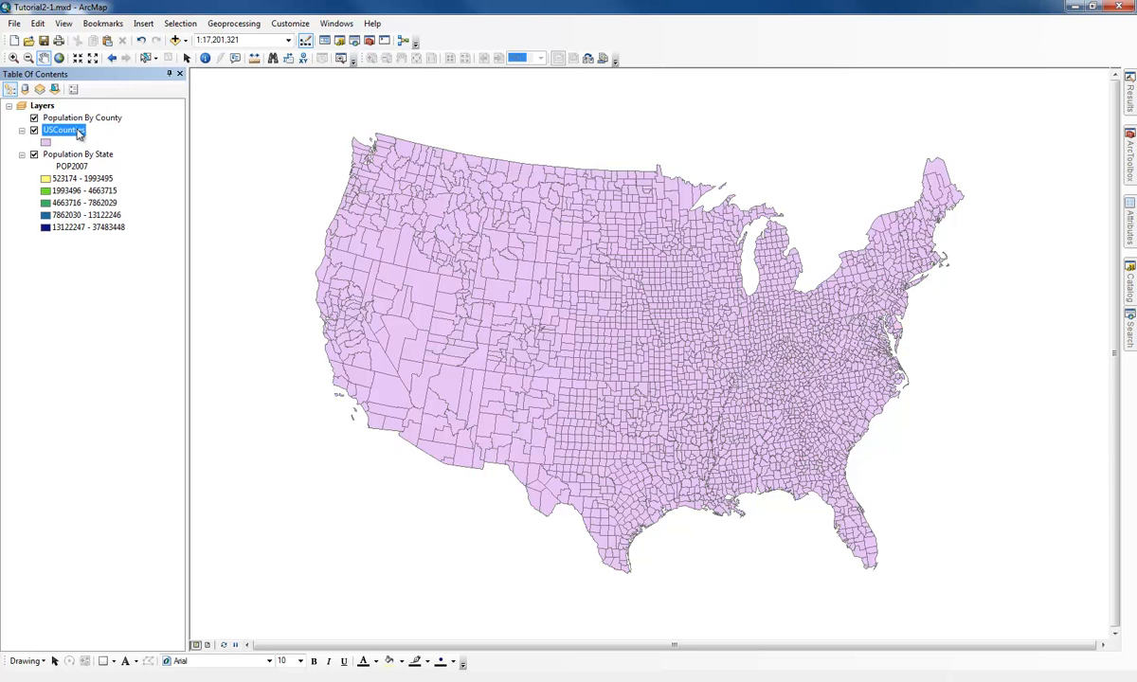
drag(80, 132, 85, 133)
drag(84, 130, 85, 131)
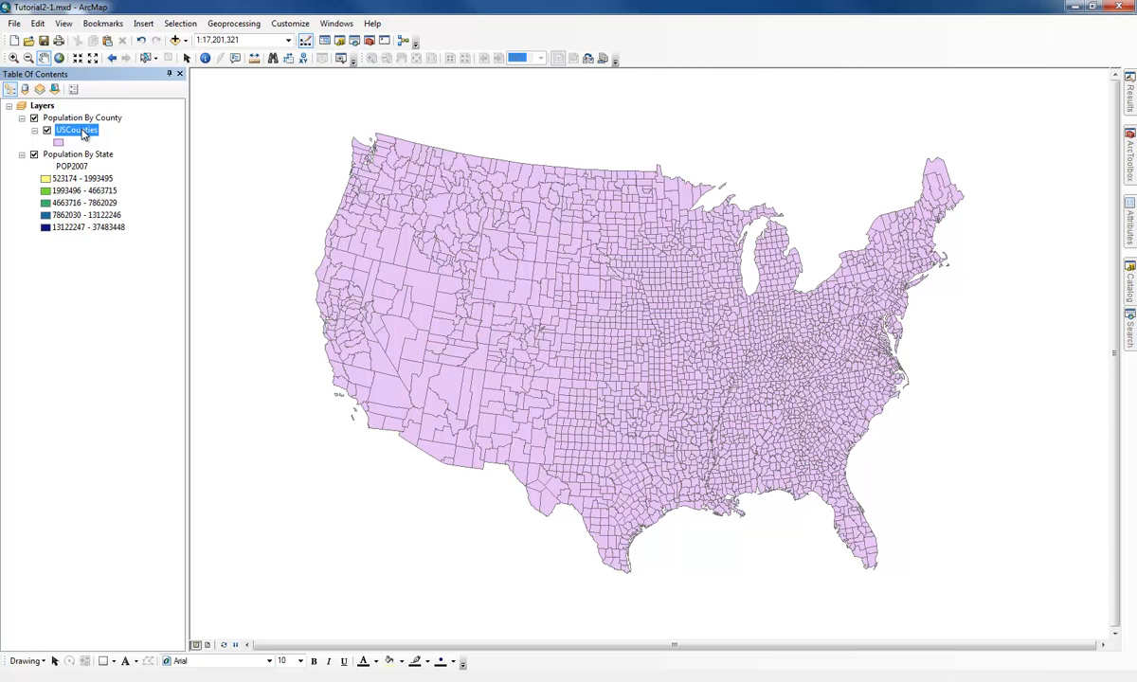
- Remove the USCounties layer from the Population By County group
right_click(82, 132)
click(95, 150)
right_click(82, 119)
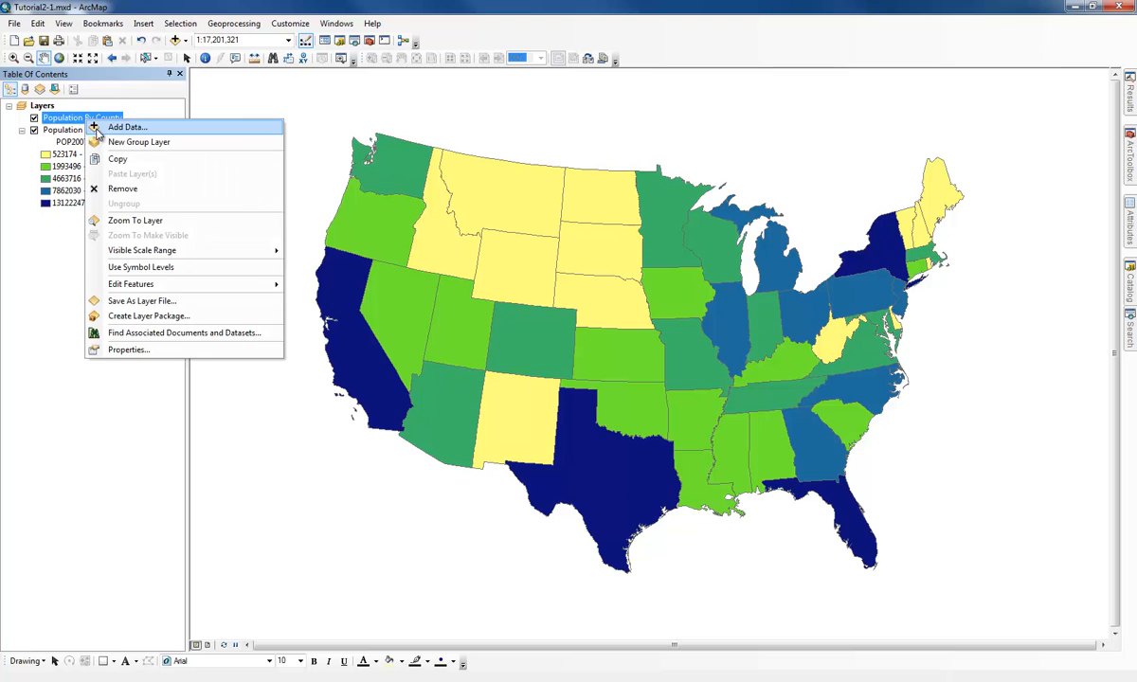
click(98, 130)
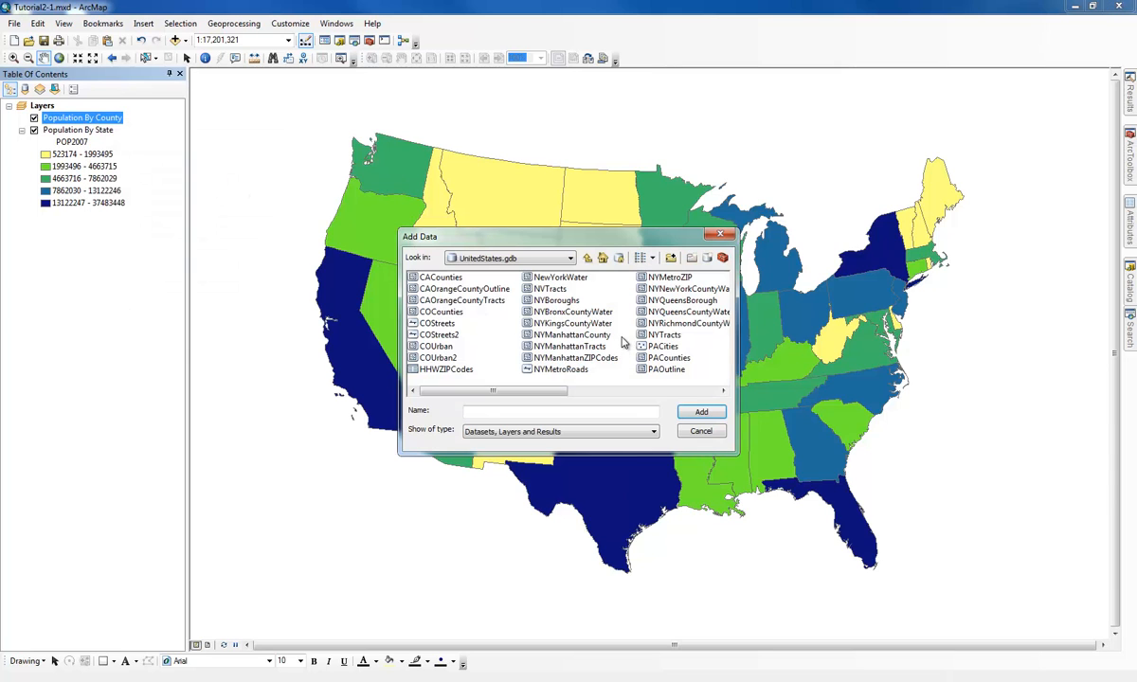
click(701, 431)
- Add the USCounties feature class from UnitedStates.gdb directly into the Population By County group layer
right_click(105, 121)
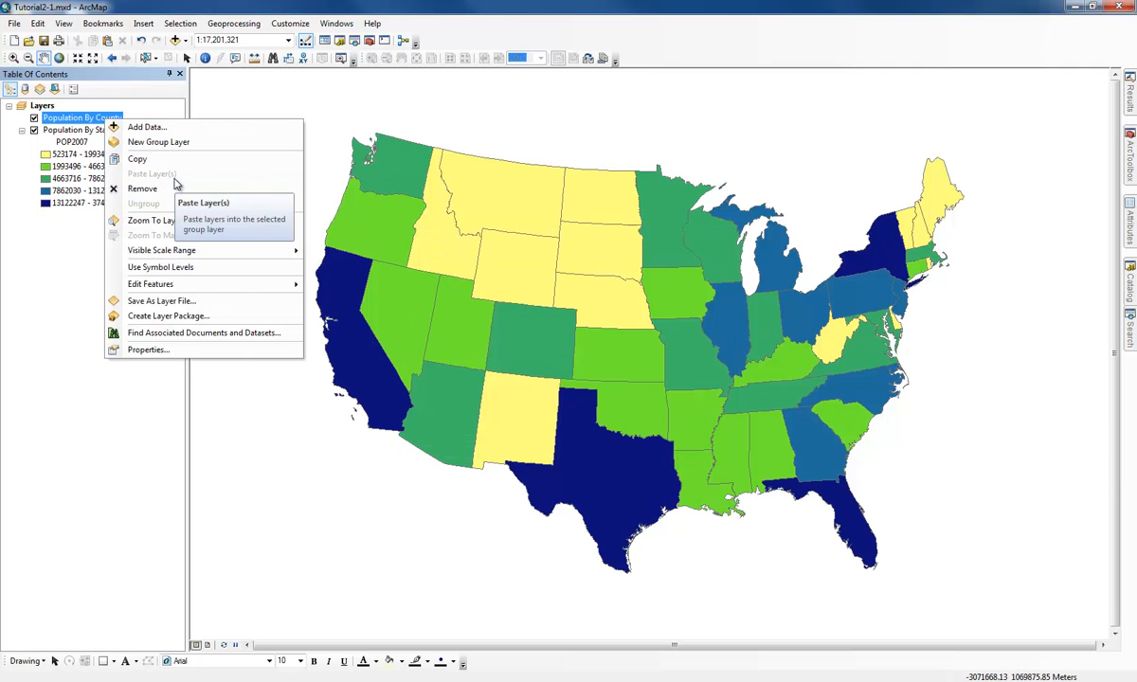
click(151, 127)
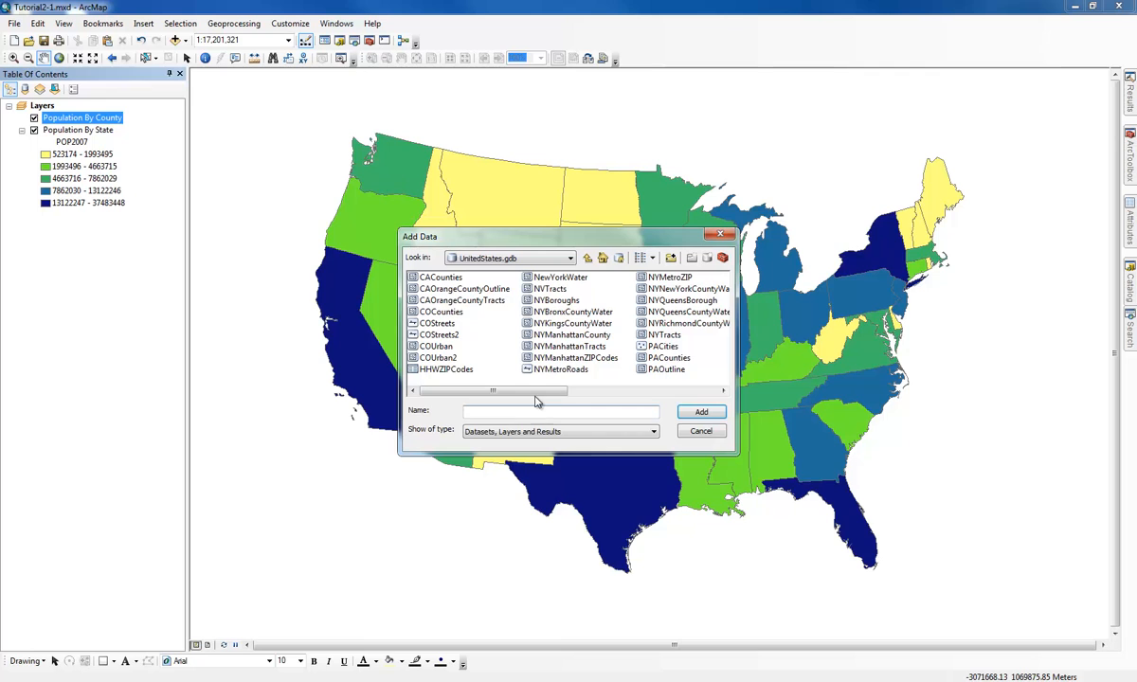
drag(536, 392, 683, 392)
click(554, 323)
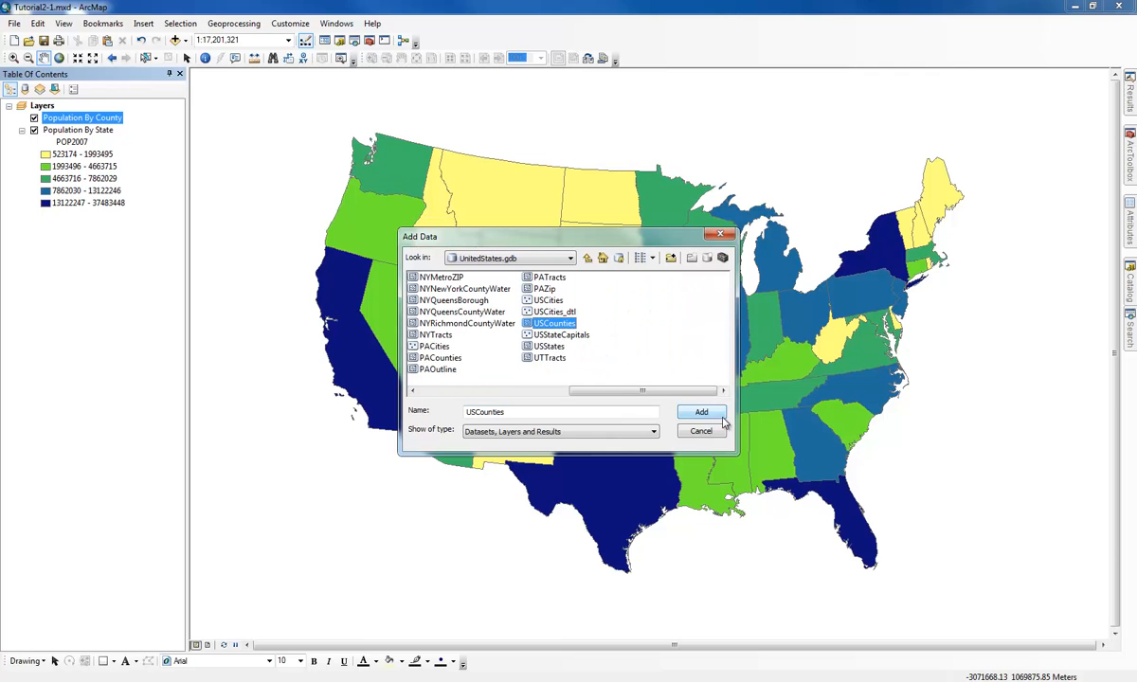
click(705, 412)
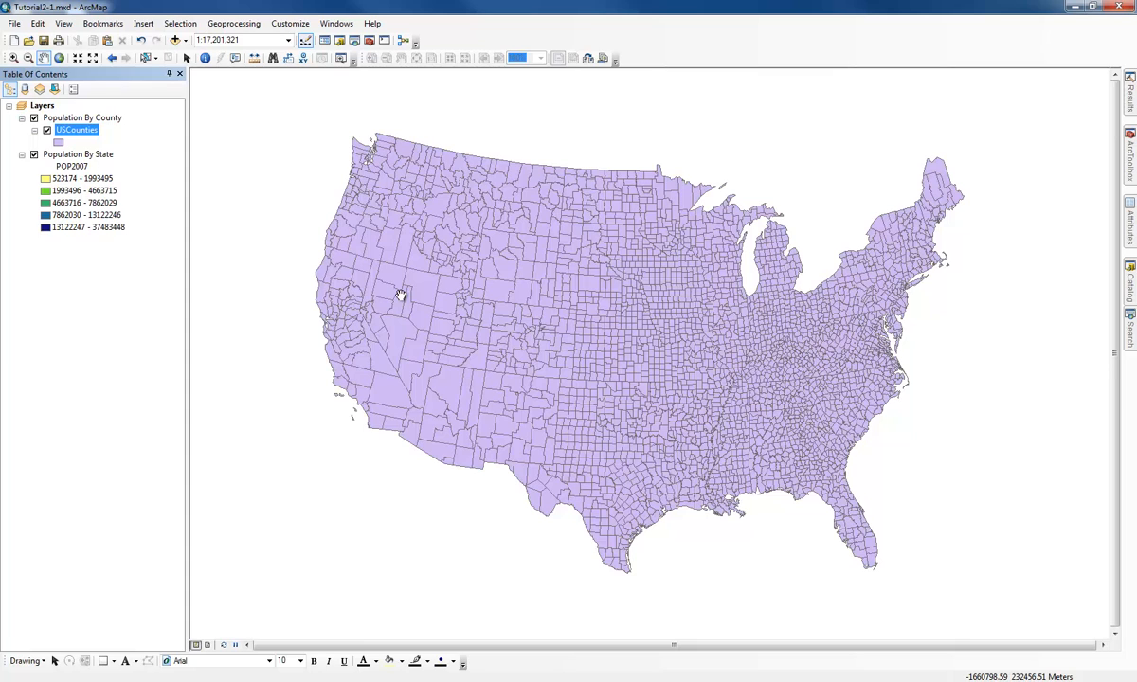
- Add the USStates feature class from UnitedStates.gdb to the Population By County group through the group layer's properties
right_click(107, 118)
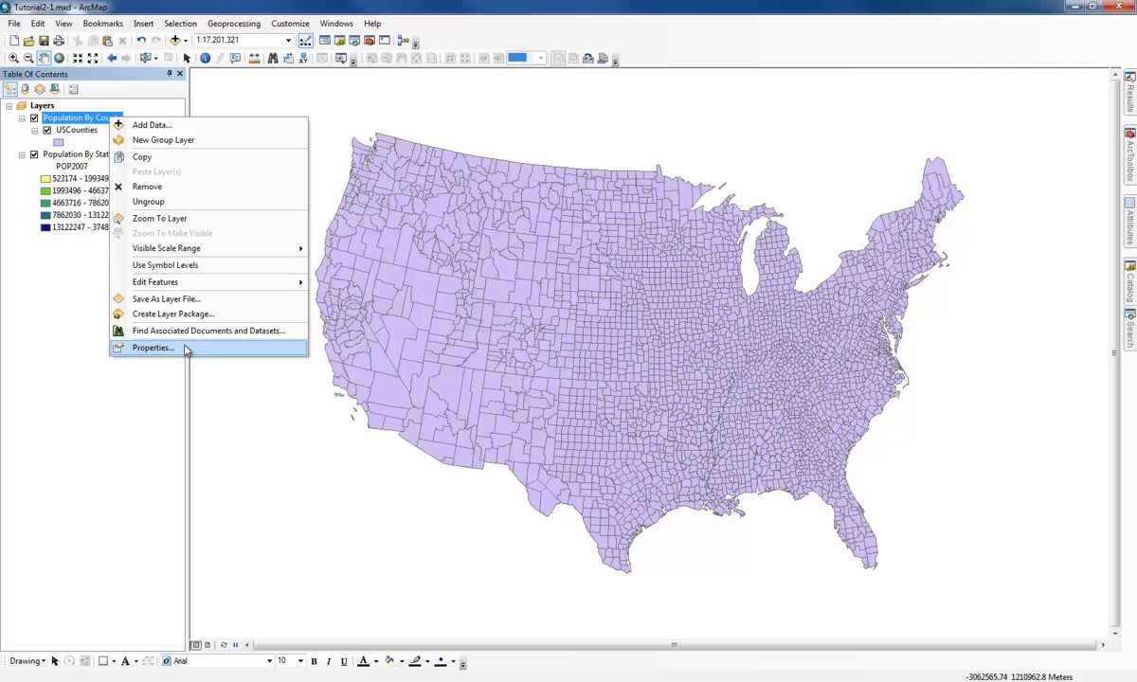
click(289, 348)
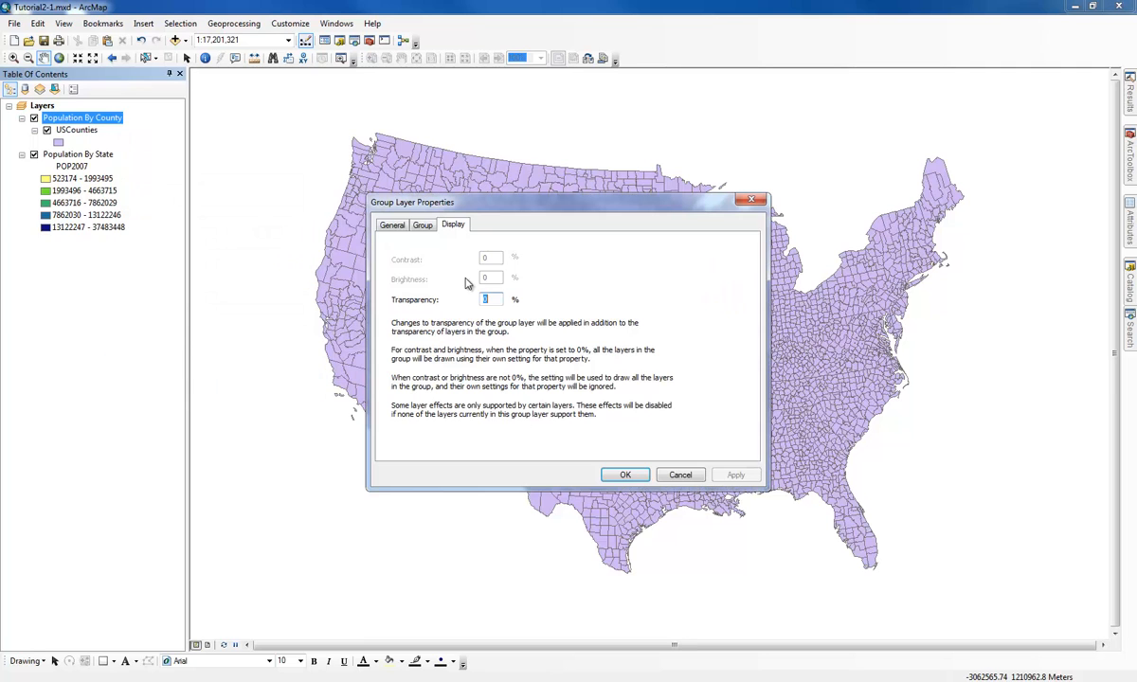
click(394, 226)
click(422, 227)
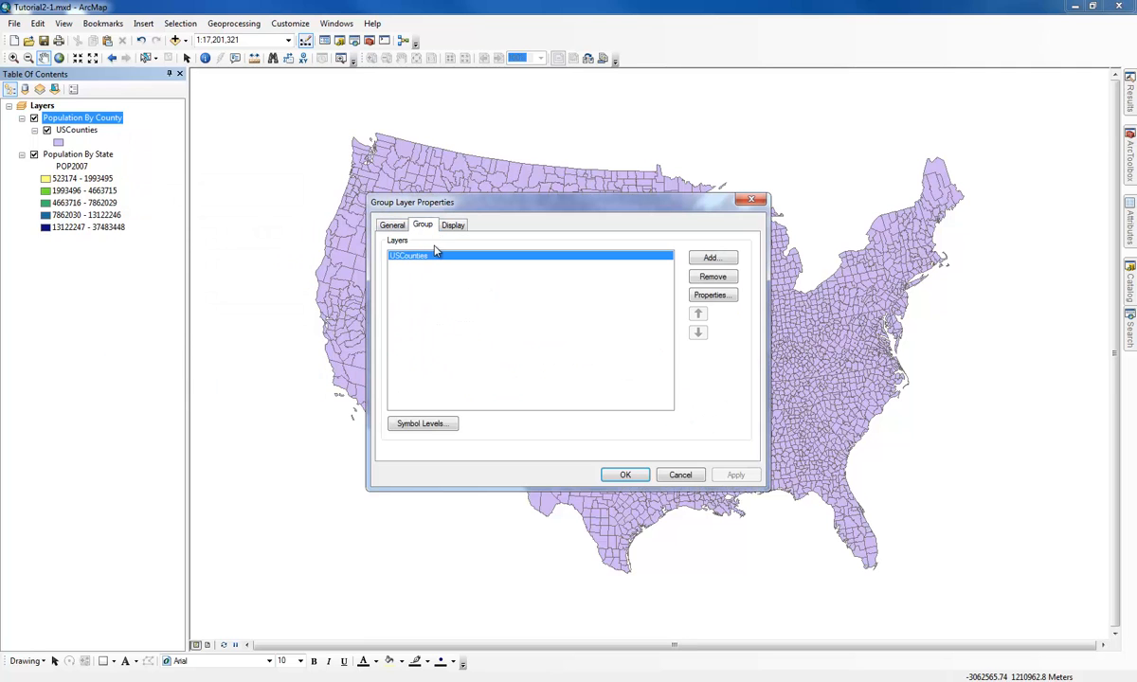
click(712, 256)
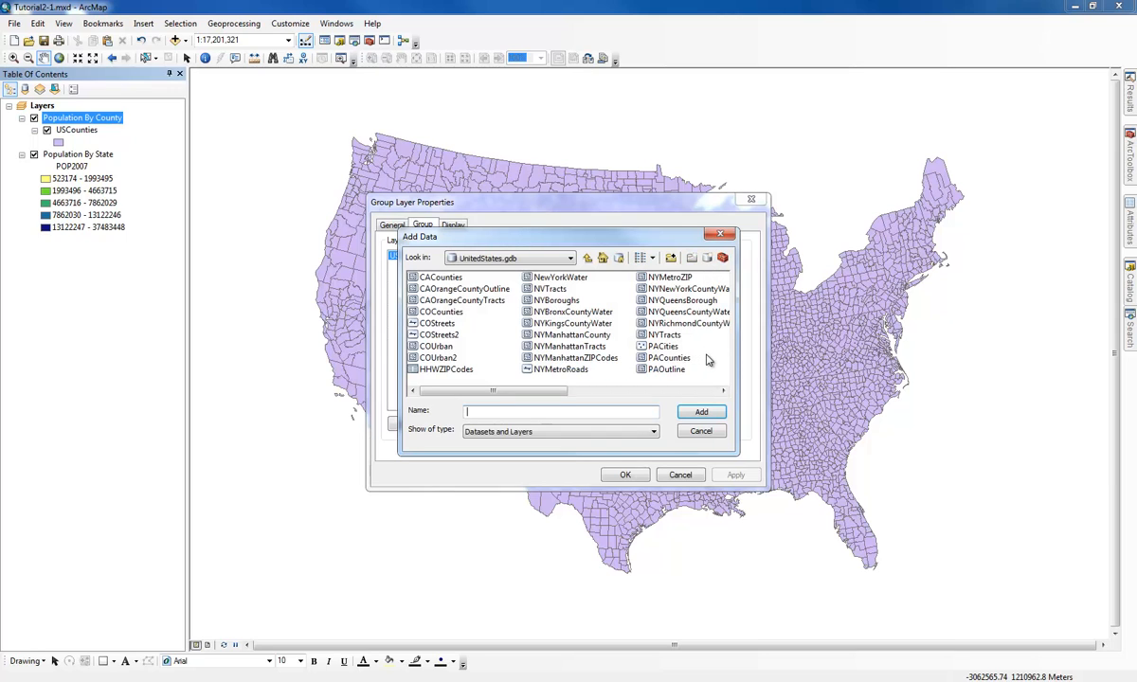
scroll(707, 358, right, 1)
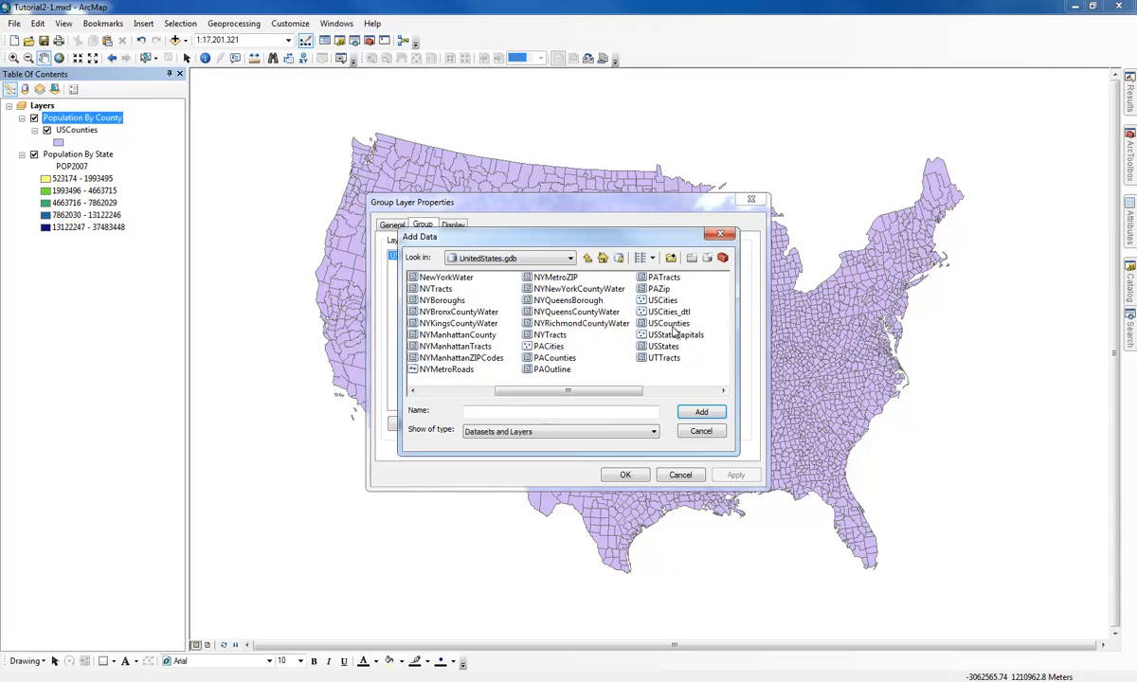
click(663, 346)
click(697, 413)
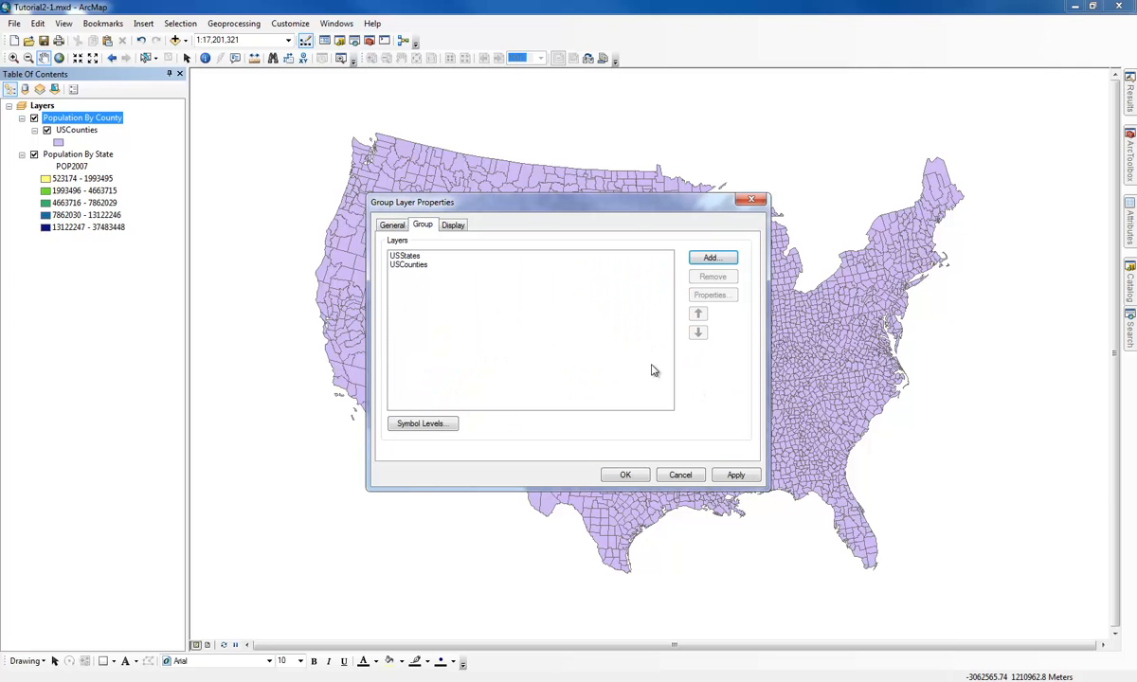
click(732, 473)
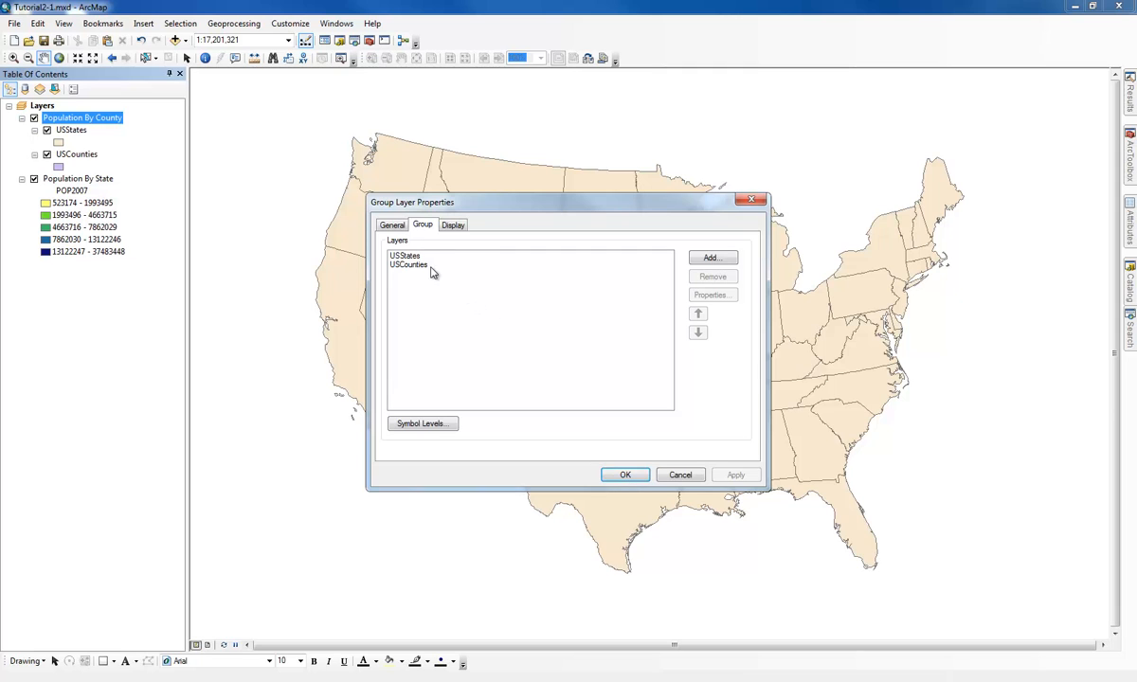
click(625, 476)
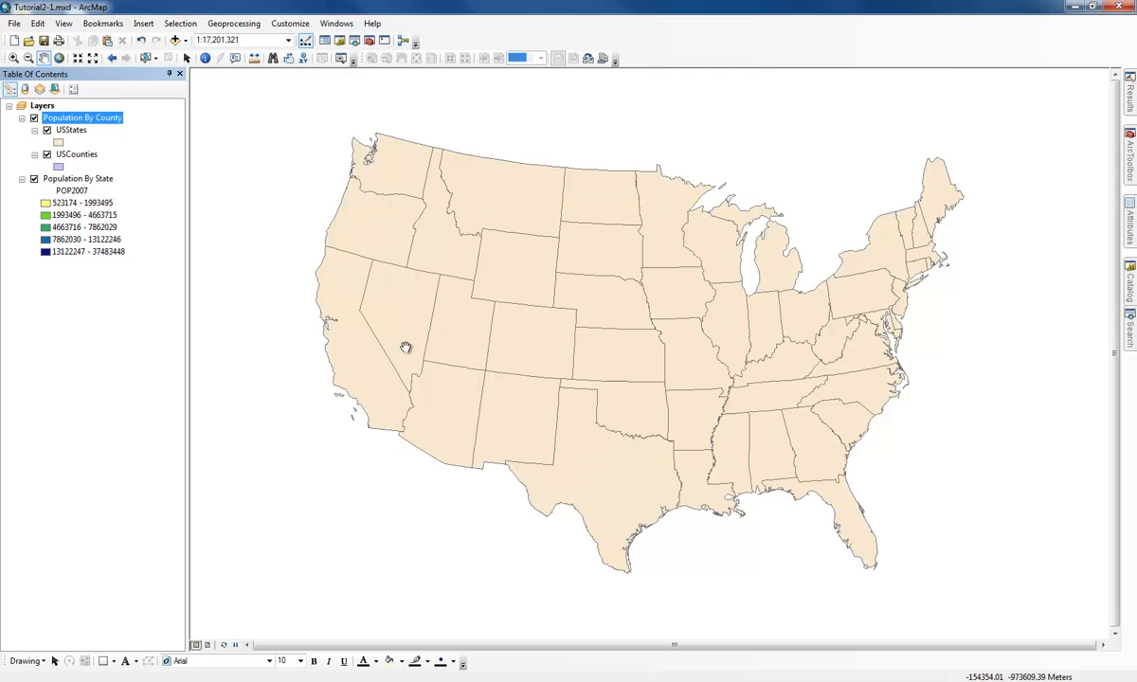
click(91, 155)
drag(95, 161, 74, 133)
click(71, 155)
click(58, 143)
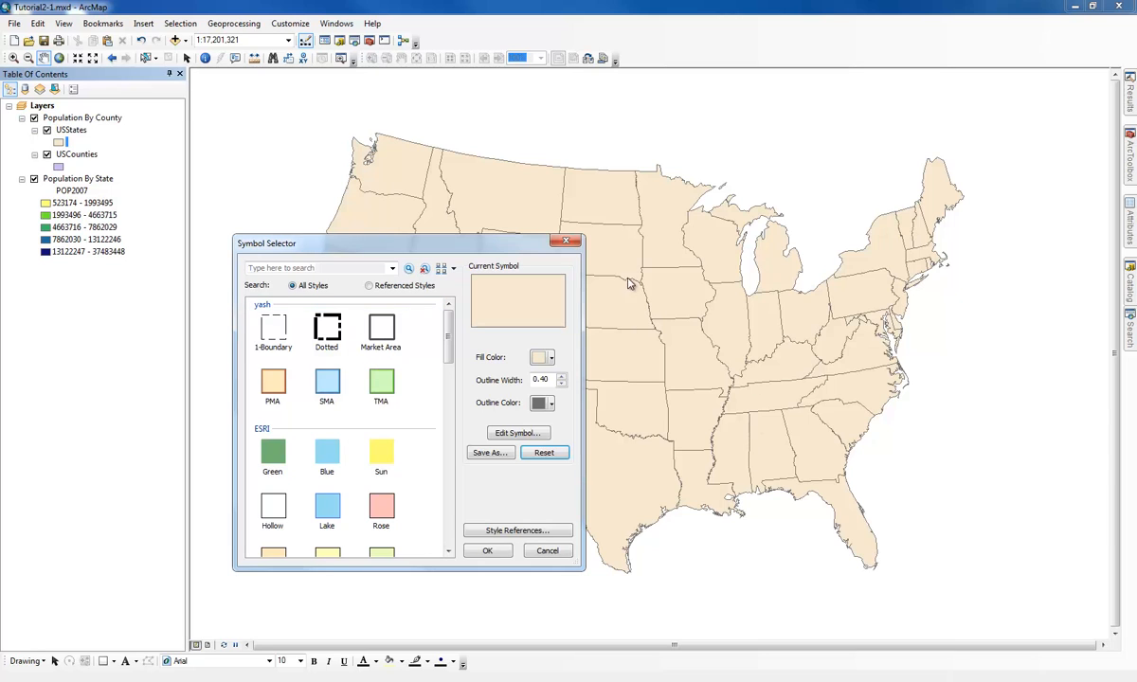
click(566, 242)
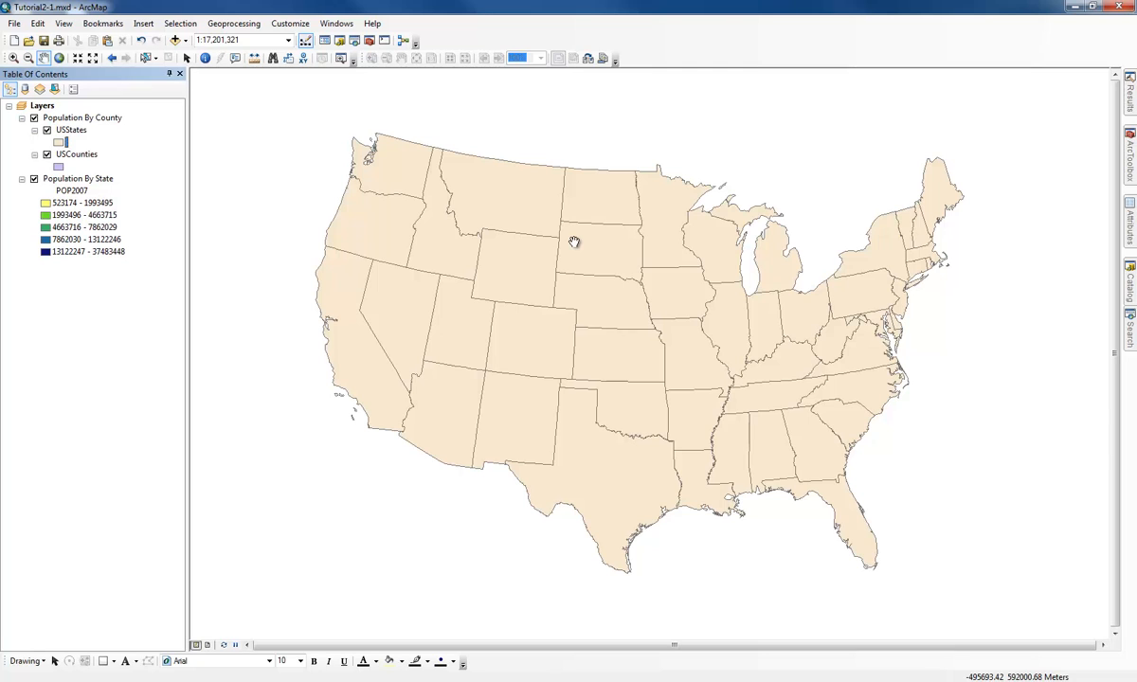
click(80, 154)
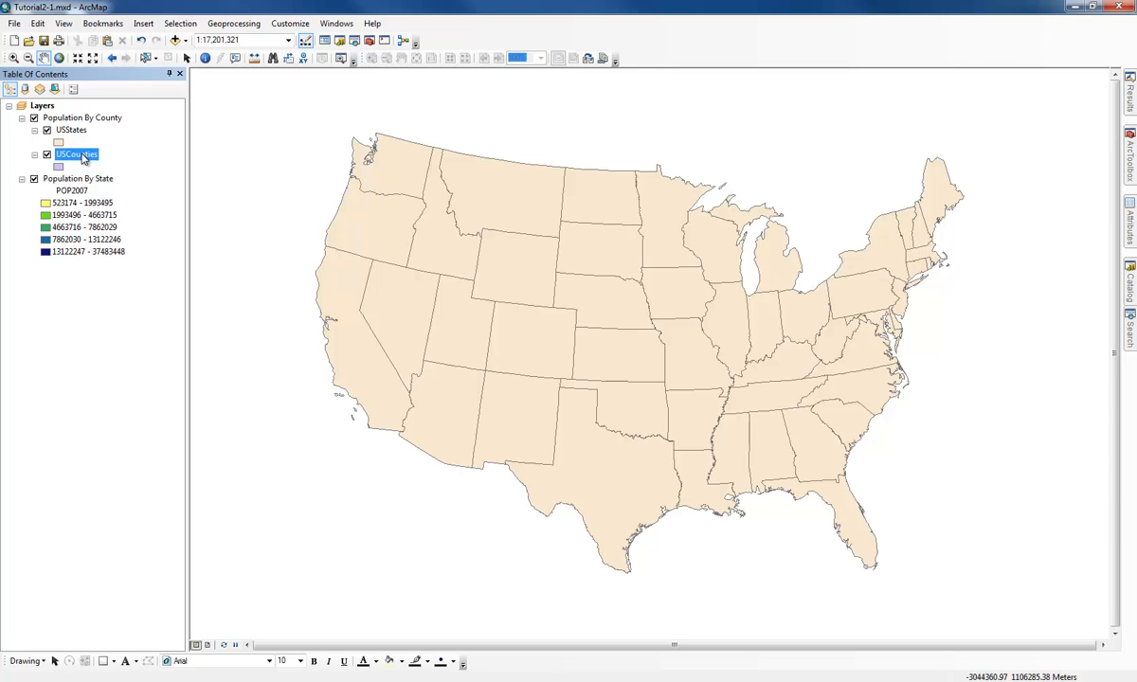
- Change the USStates layer in the Population By County group to the Hollow symbol with an outline width of 1
click(58, 143)
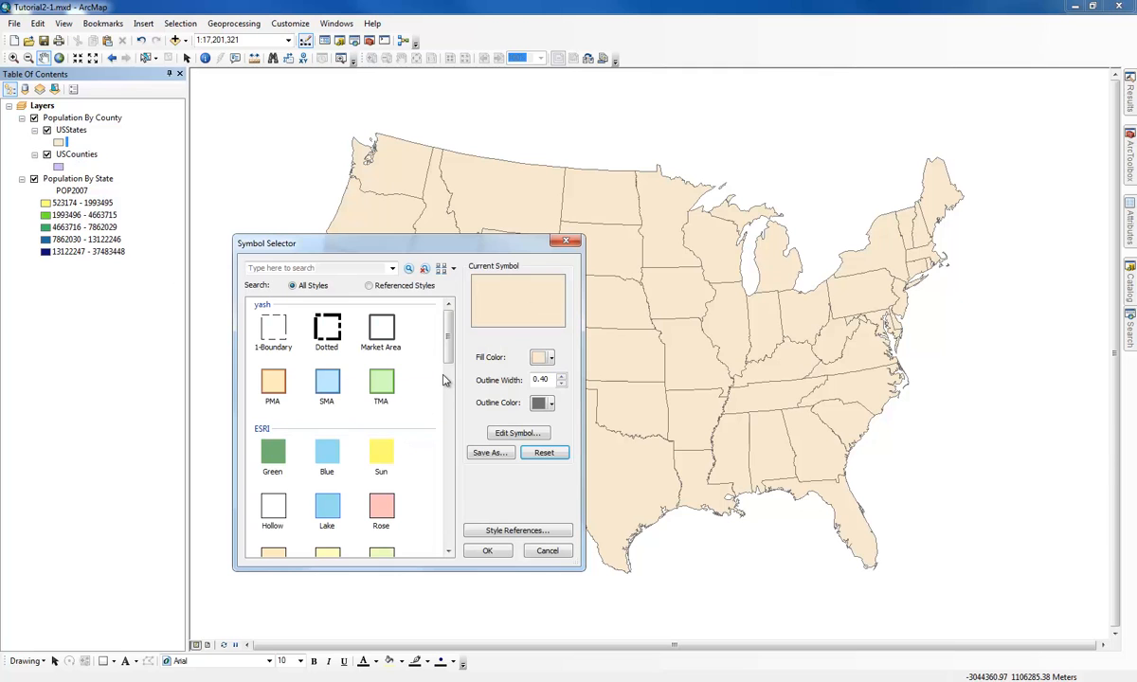
click(272, 507)
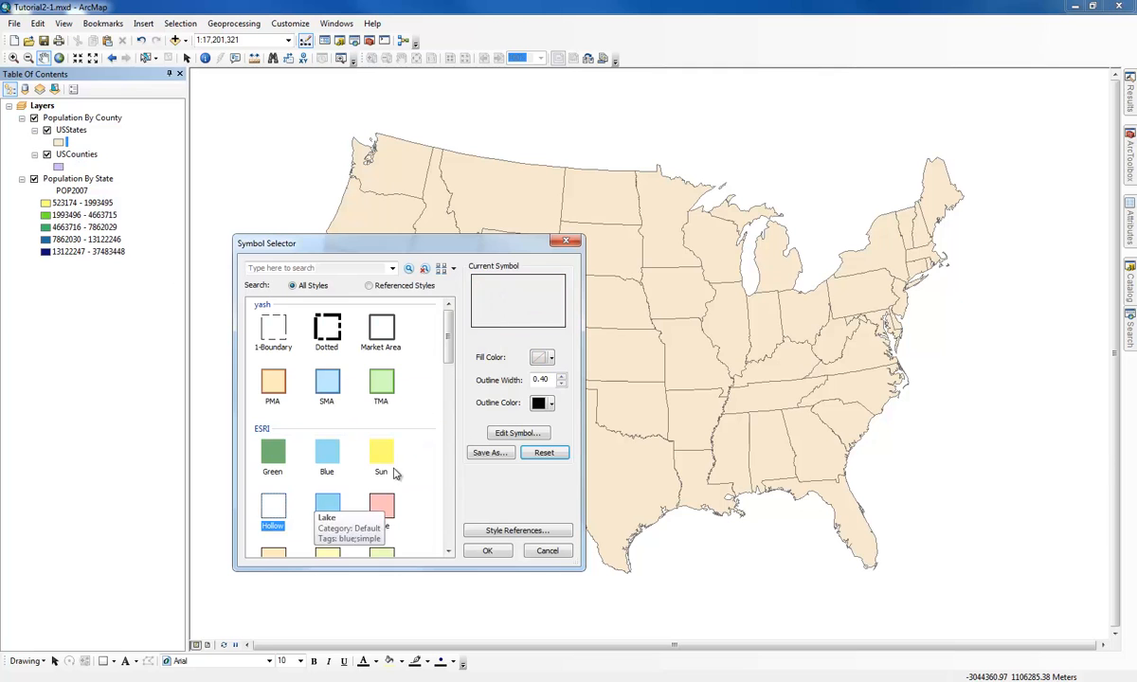
click(562, 376)
click(562, 376)
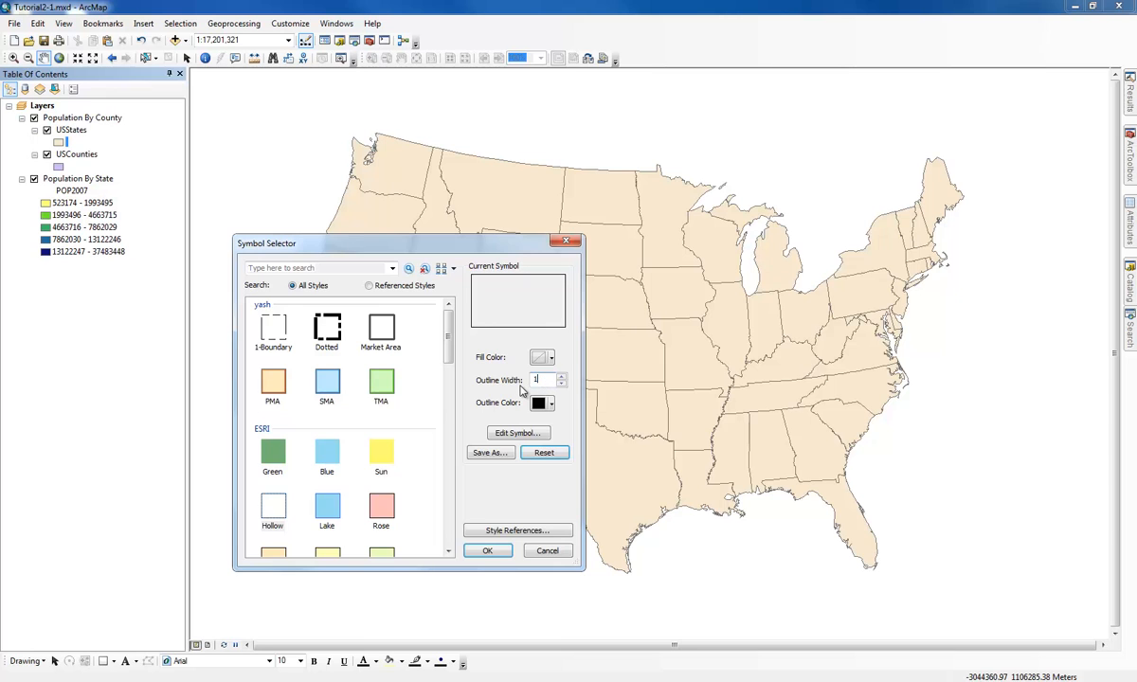
key(Return)
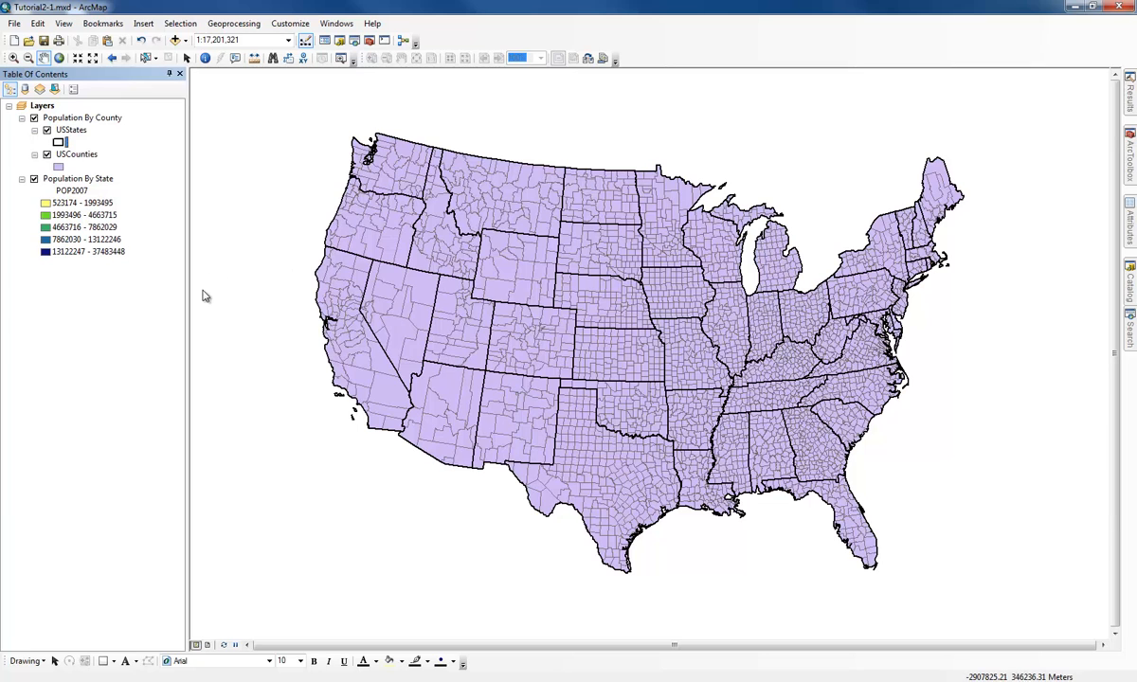
- Symbolize the USCounties layer with graduated colors based on the POP2007 field and apply the change
click(87, 158)
right_click(88, 156)
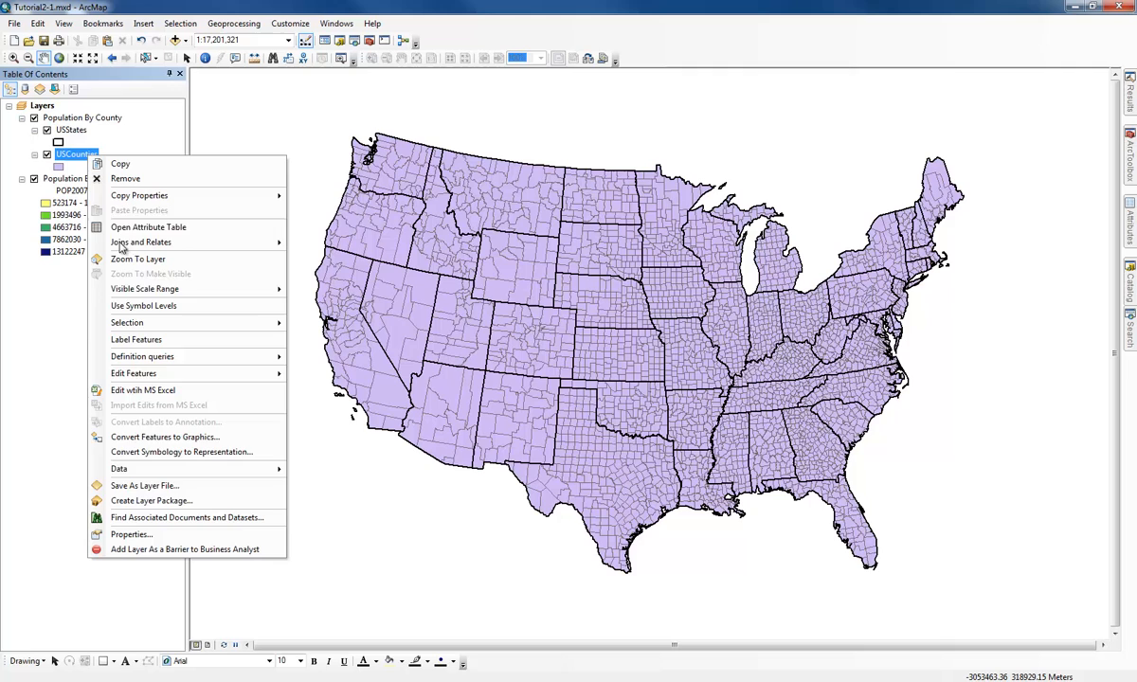
click(166, 538)
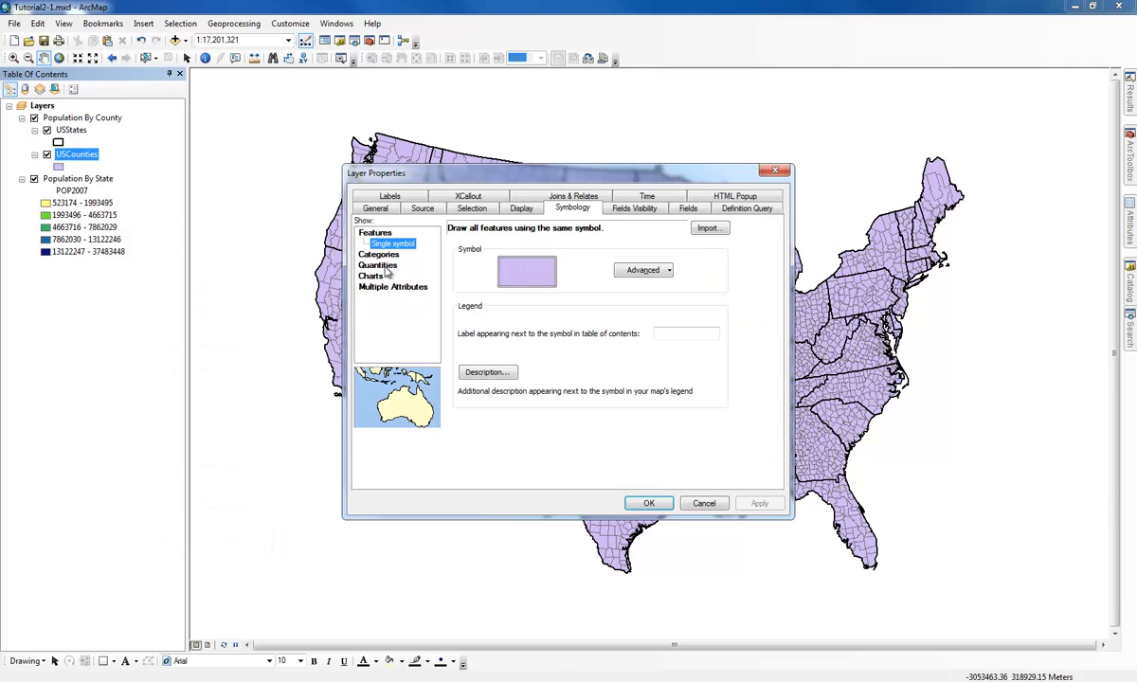
click(384, 269)
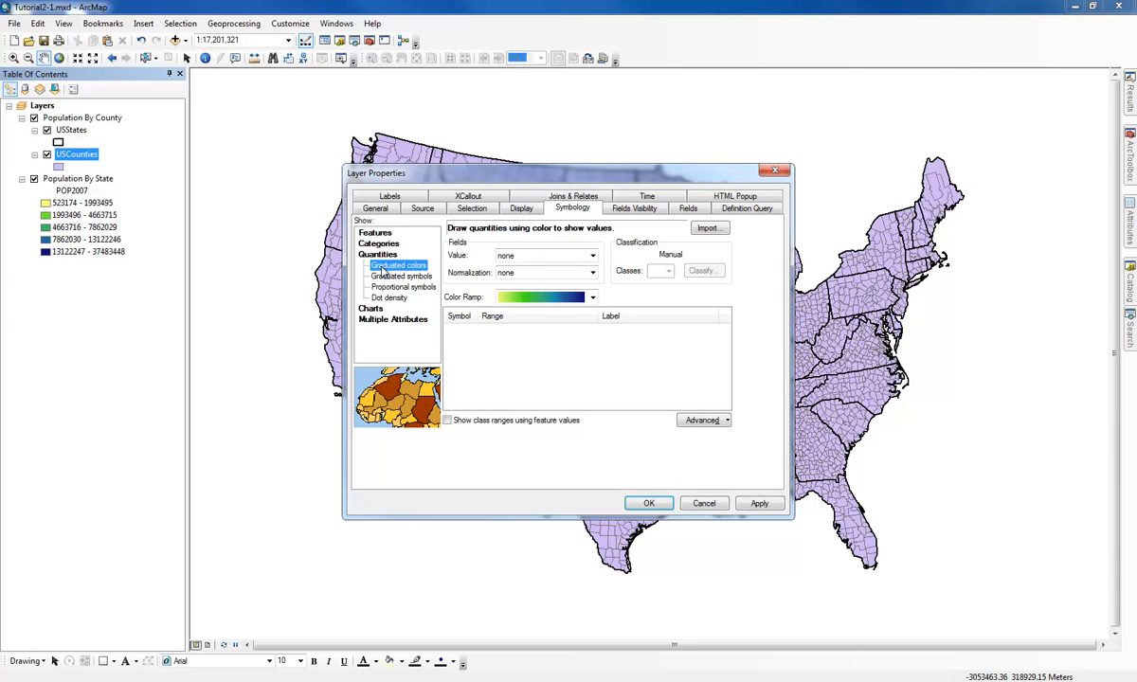
click(579, 255)
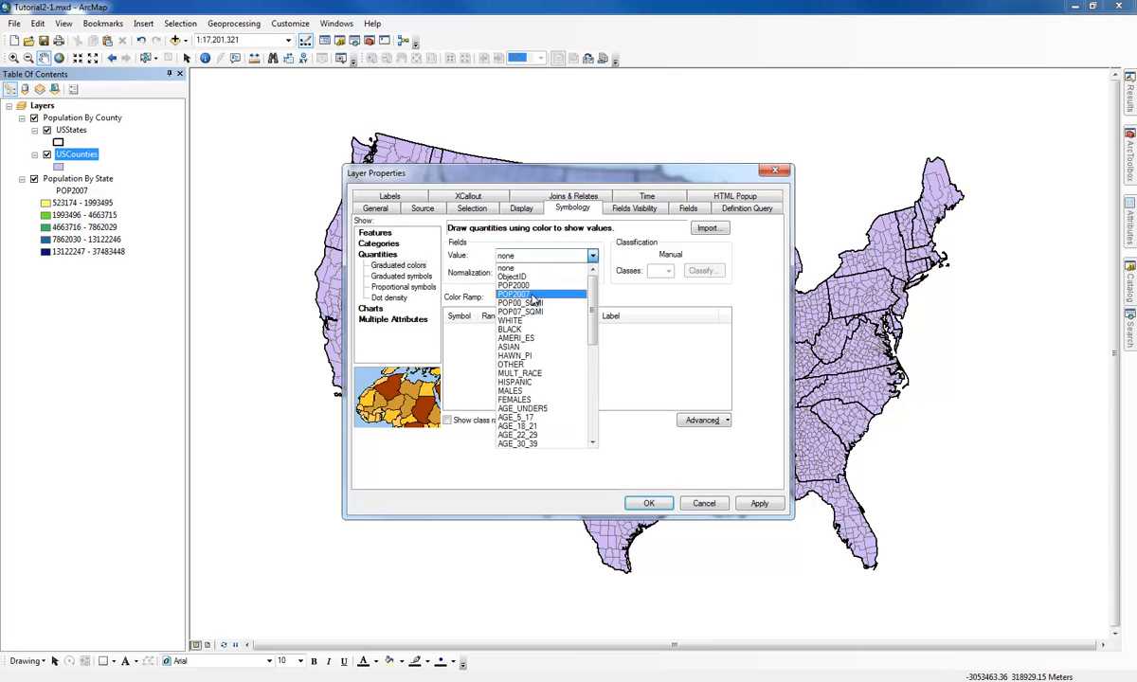
click(533, 296)
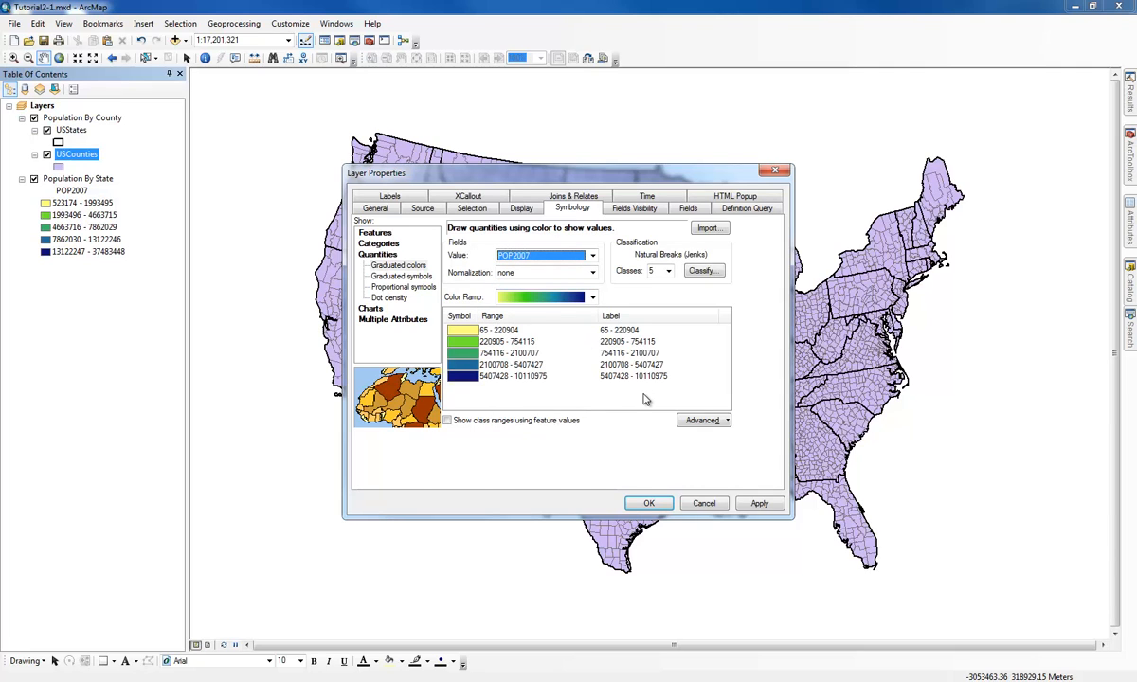
click(758, 503)
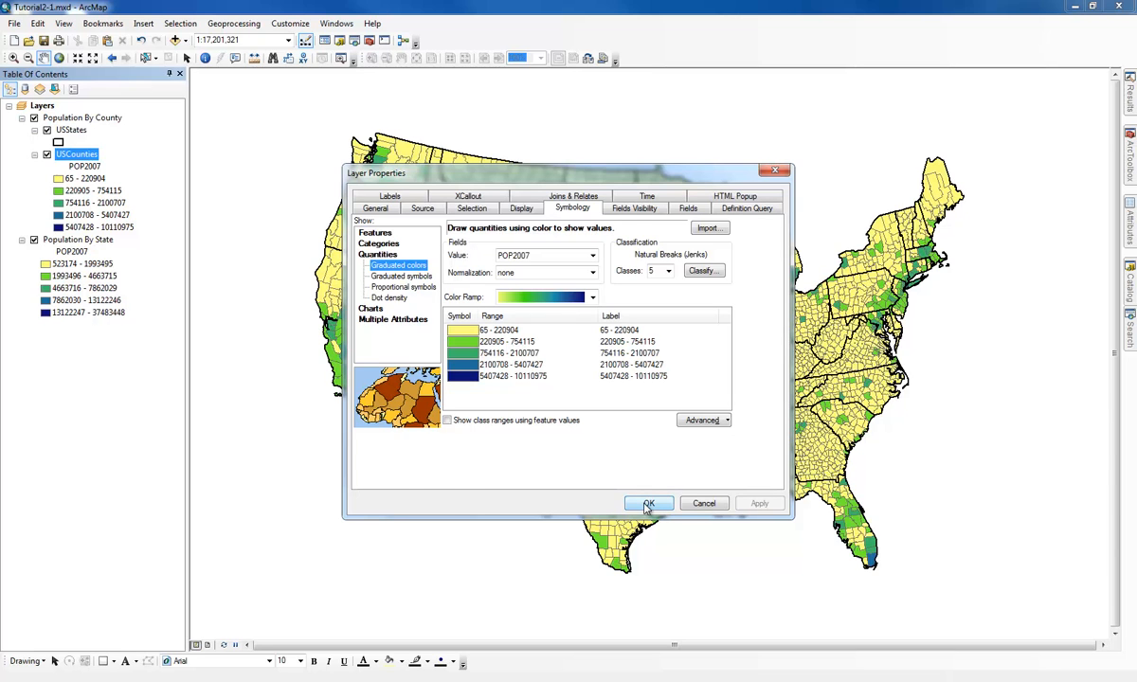
click(648, 505)
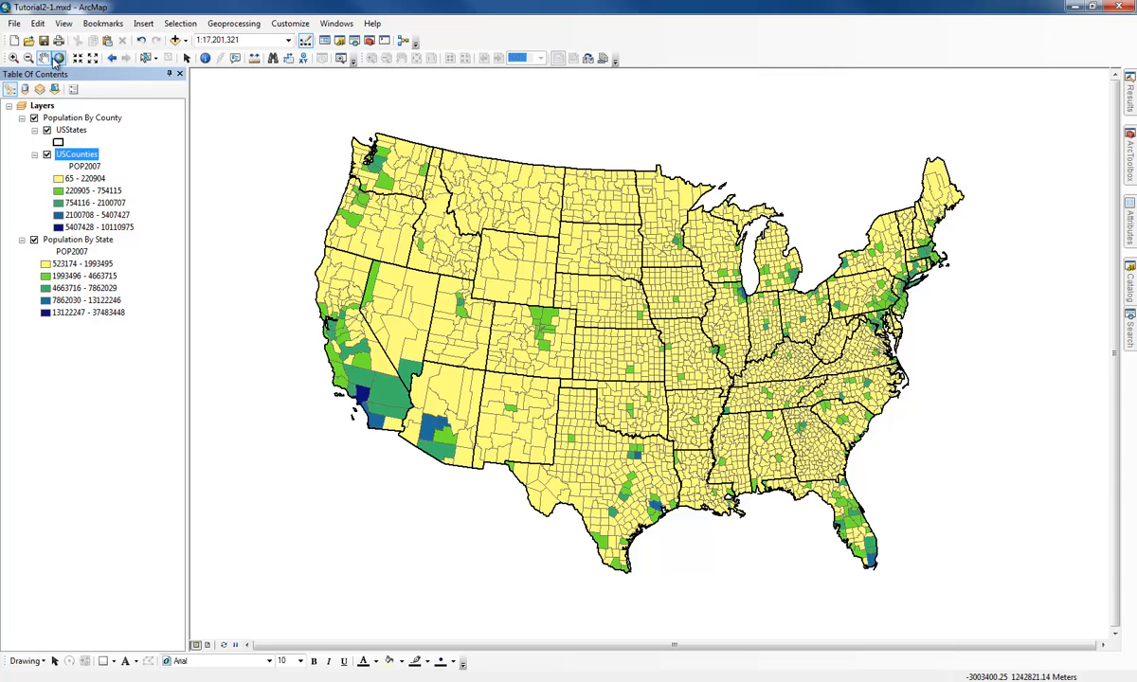
- Collapse and re-expand the layer legends in the table of contents, leaving only the USStates legend collapsed
click(22, 118)
click(22, 130)
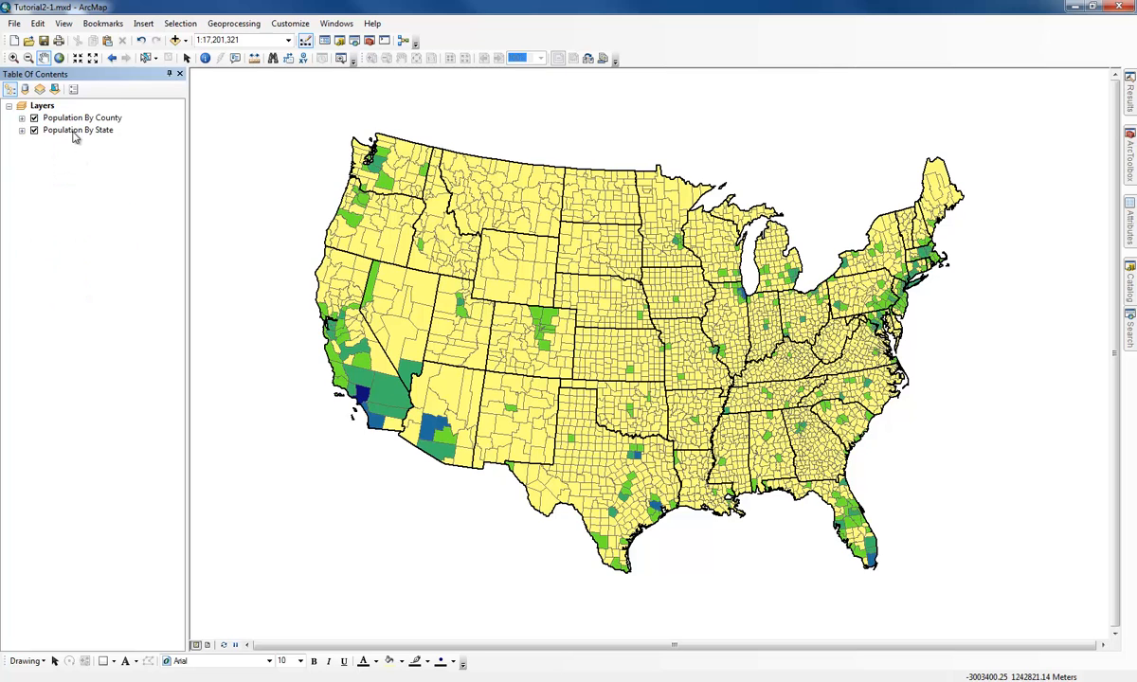
click(22, 117)
click(21, 239)
click(21, 239)
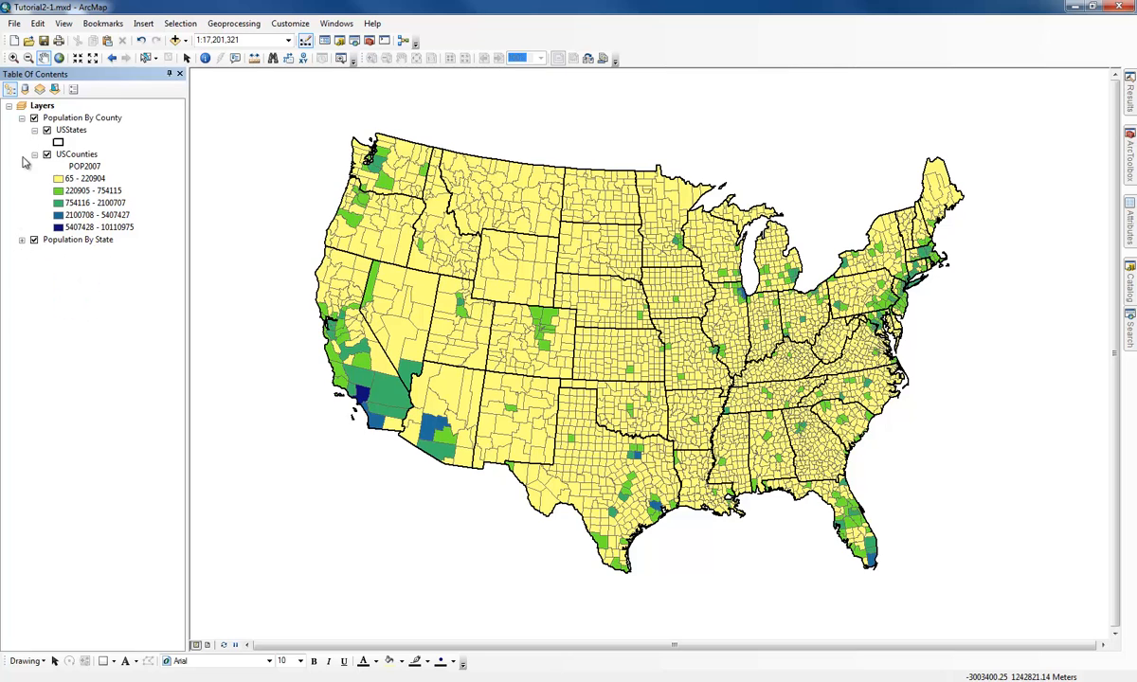
click(22, 117)
click(22, 118)
click(35, 129)
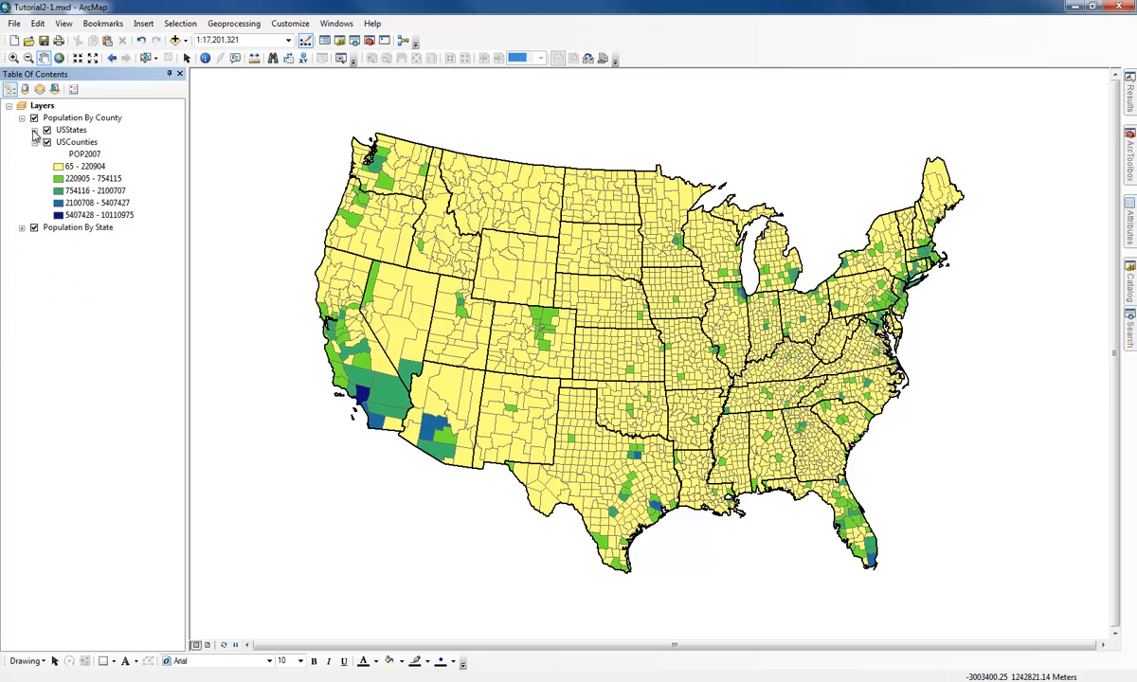
click(22, 228)
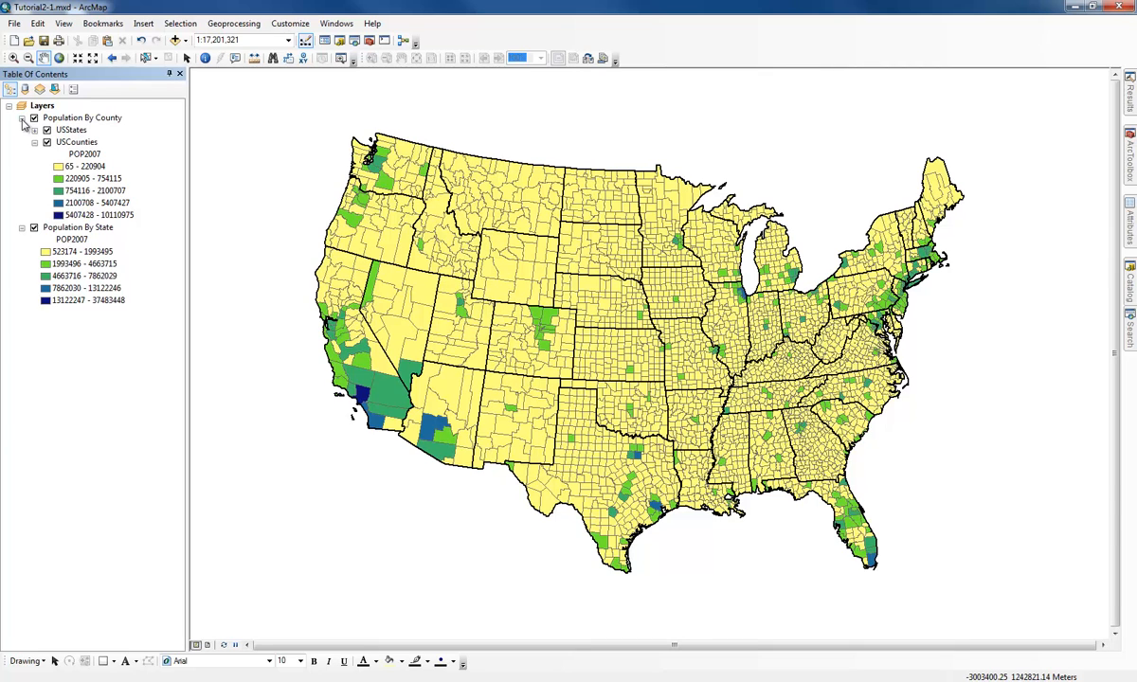
- Save the Population By County group as the layer file Population By County.lyr in GIST1's MyExercises\Chapter2 folder
right_click(97, 116)
click(62, 405)
right_click(104, 116)
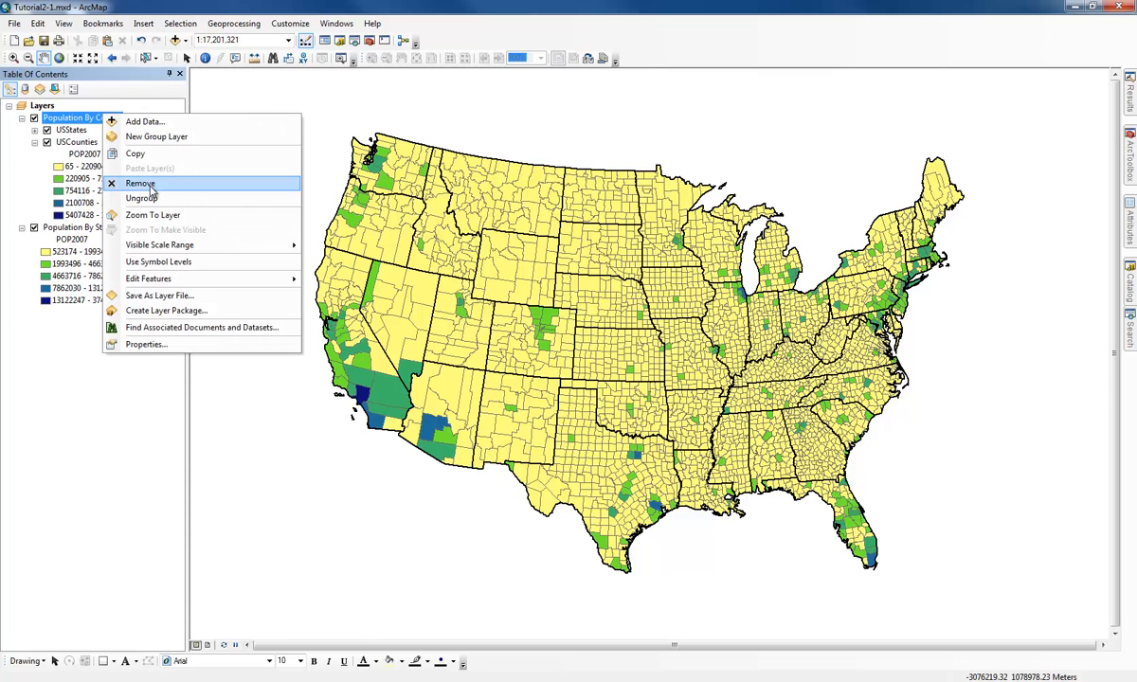
click(159, 297)
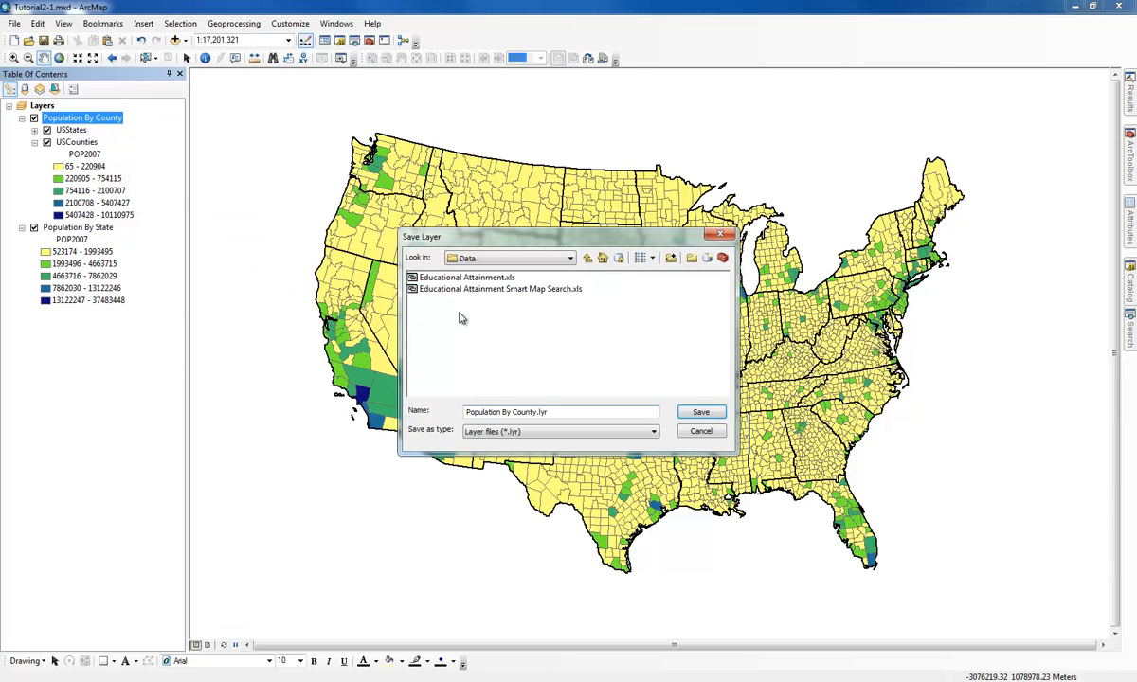
click(588, 258)
click(512, 258)
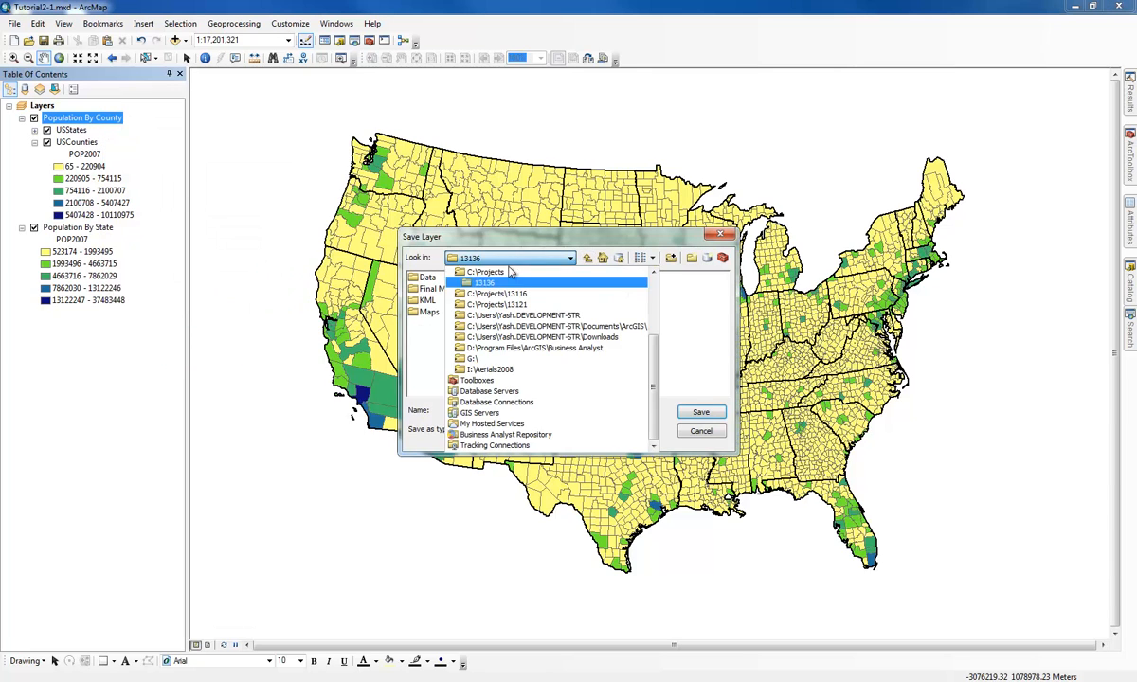
scroll(500, 285, up, 1)
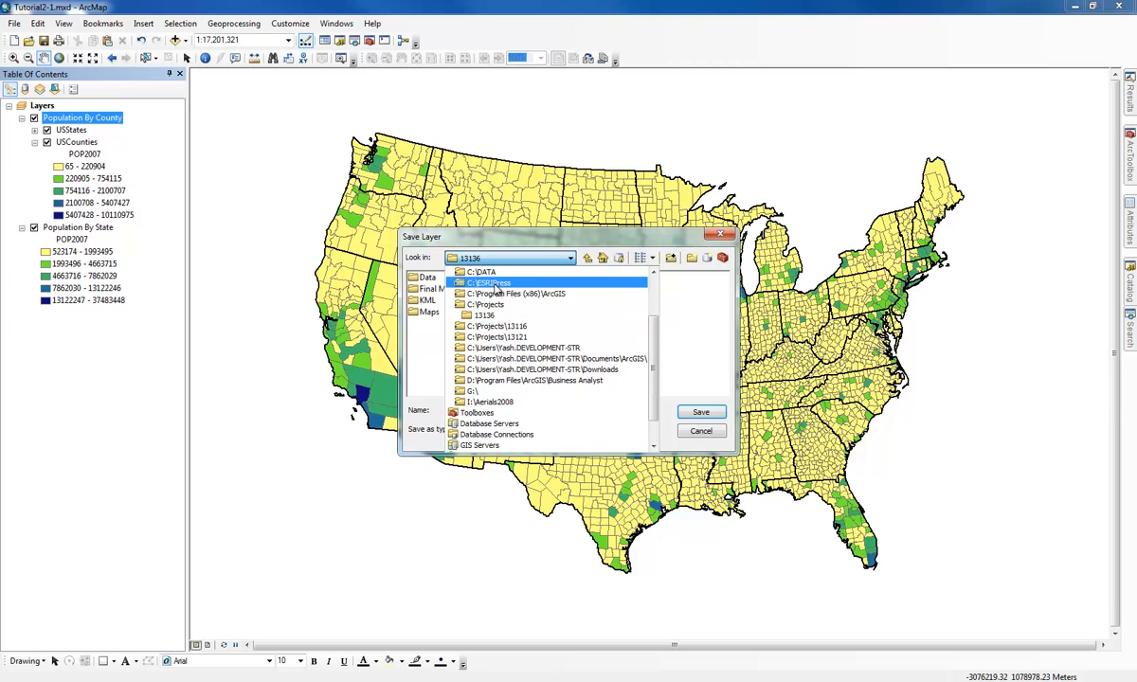
click(492, 284)
double_click(425, 277)
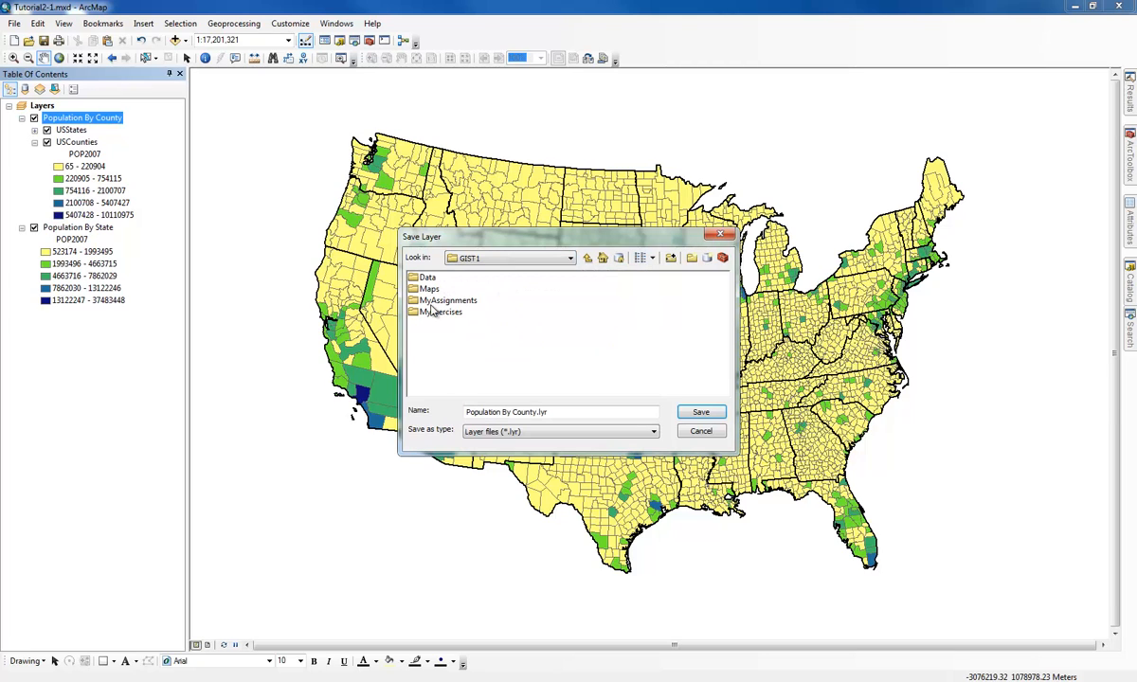
double_click(433, 312)
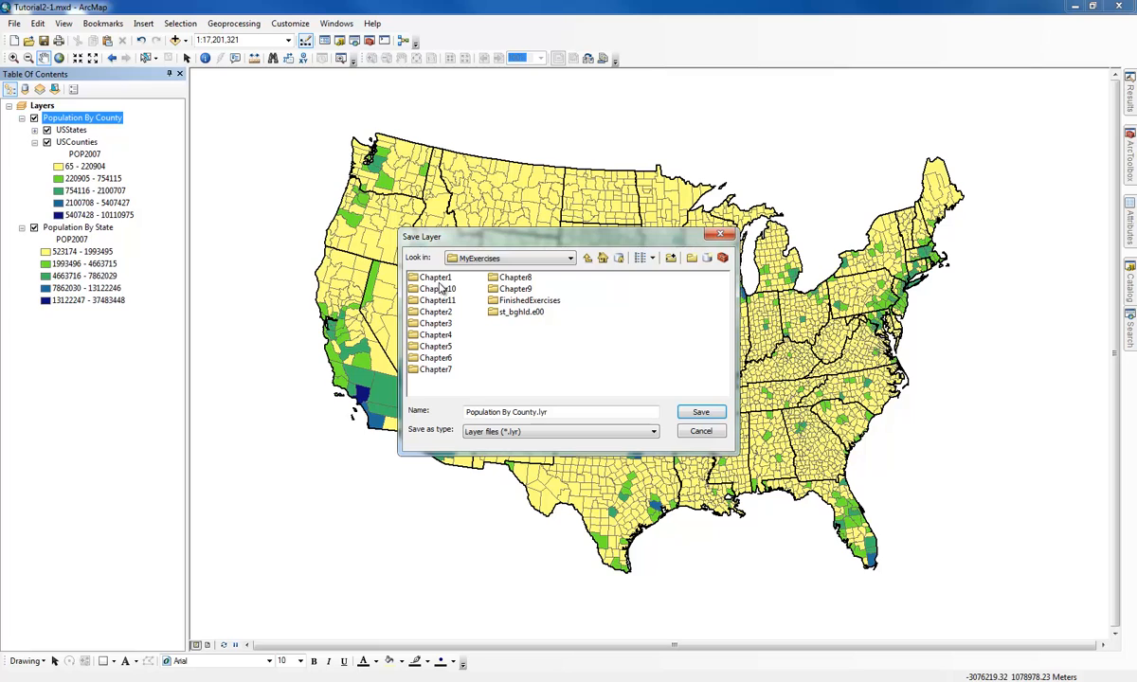
double_click(414, 313)
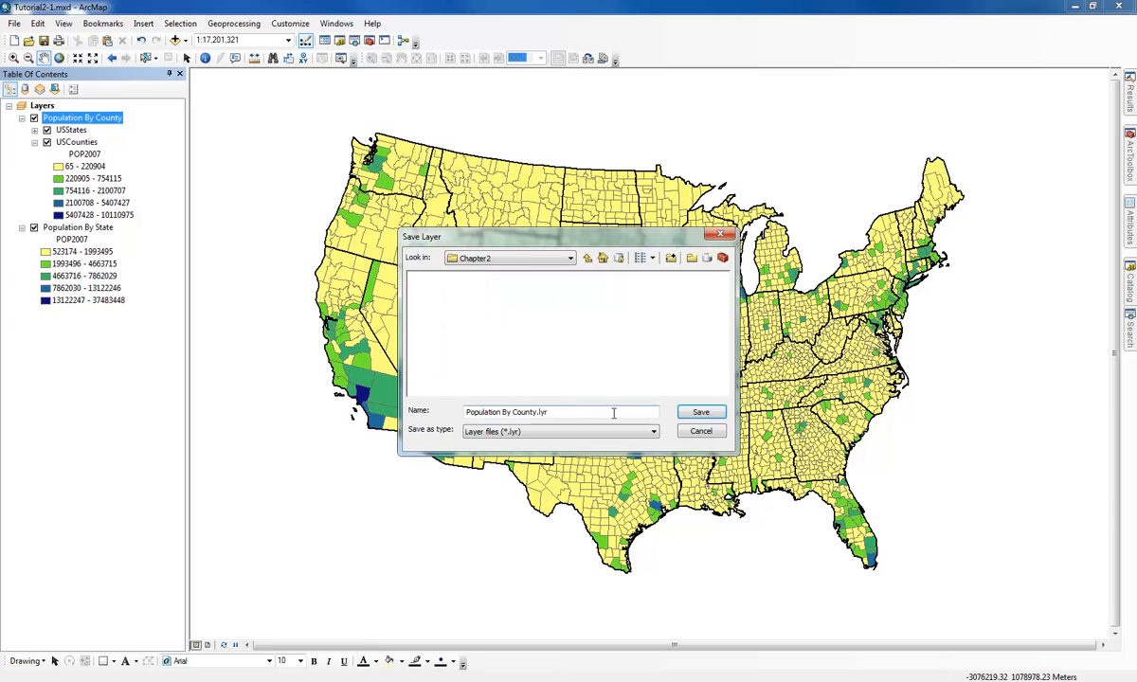
click(700, 414)
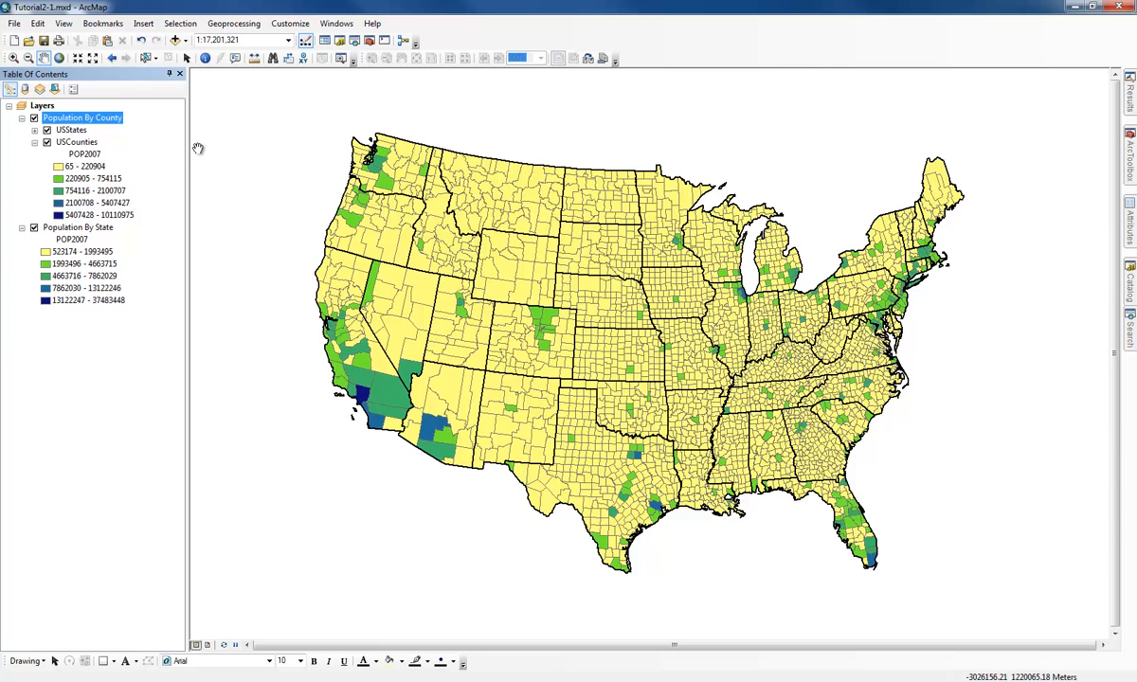
- Remove the Population By County group from the map and add it back from Population By County.lyr in the Chapter2 folder
right_click(84, 121)
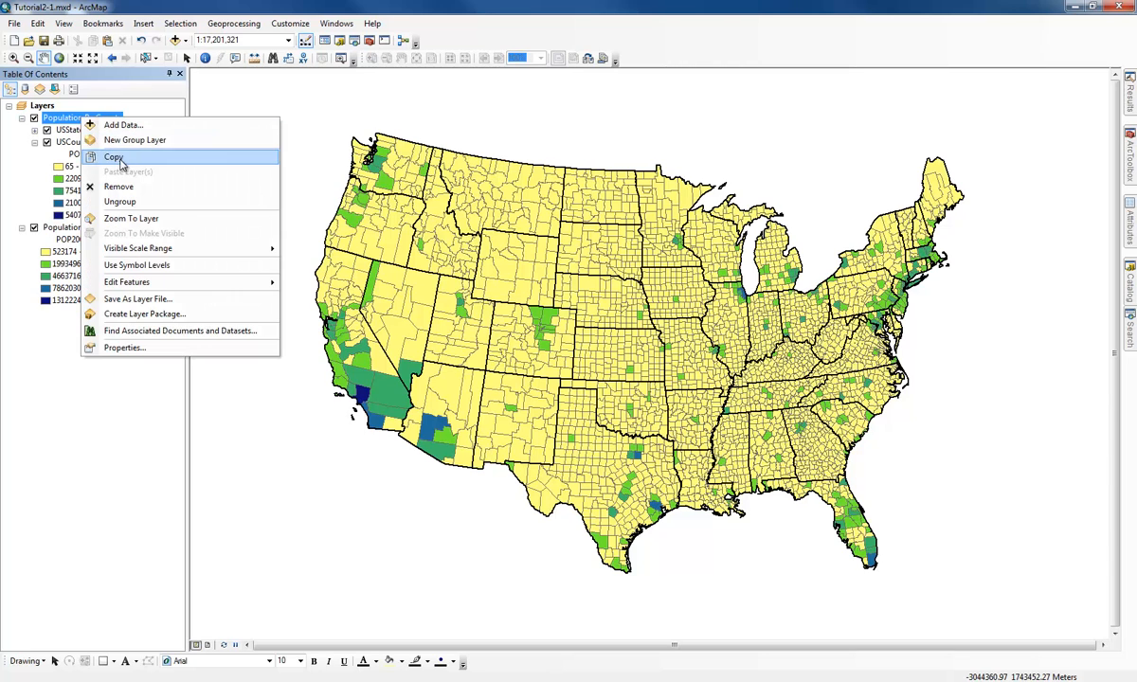
click(85, 184)
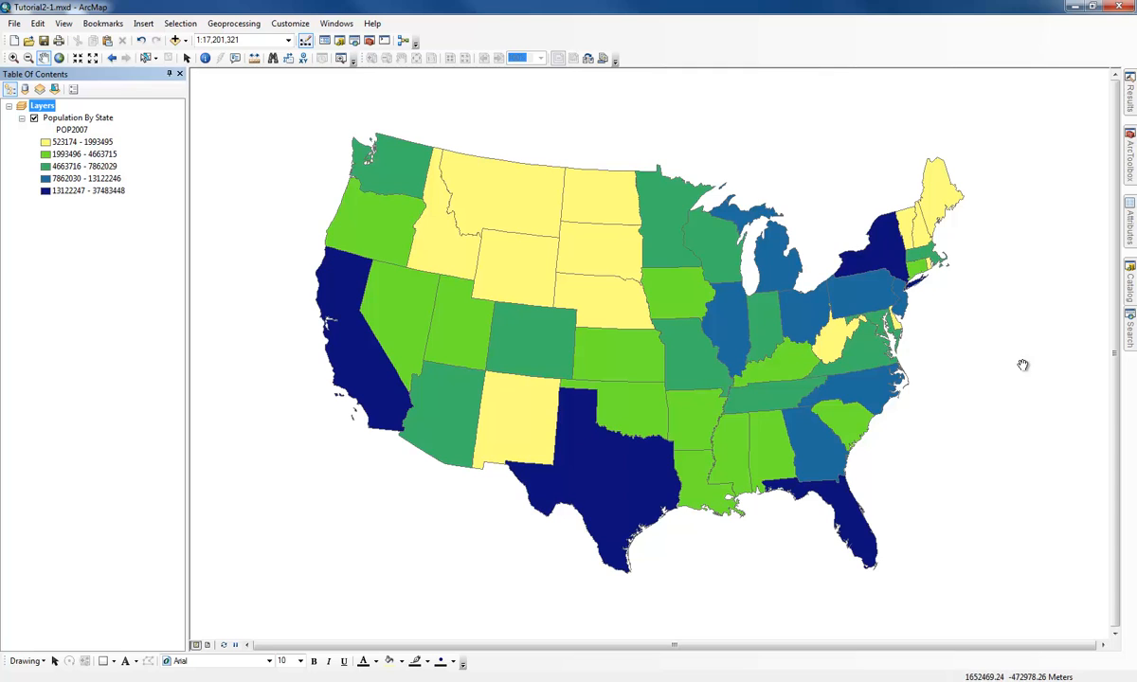
click(1130, 288)
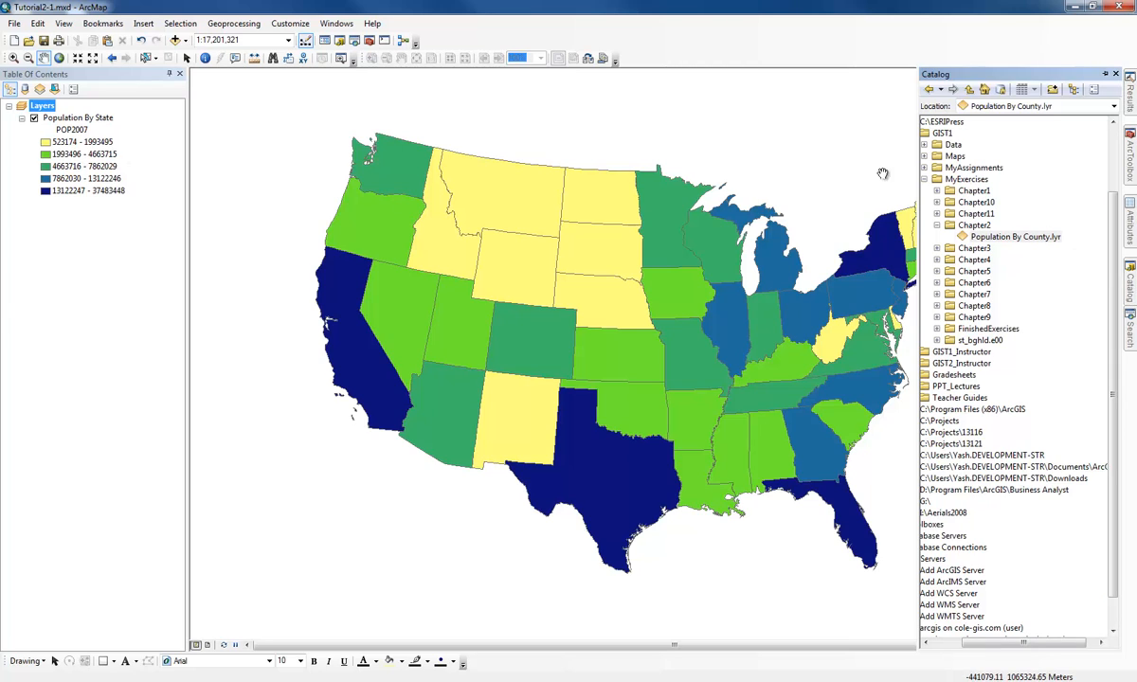
click(967, 179)
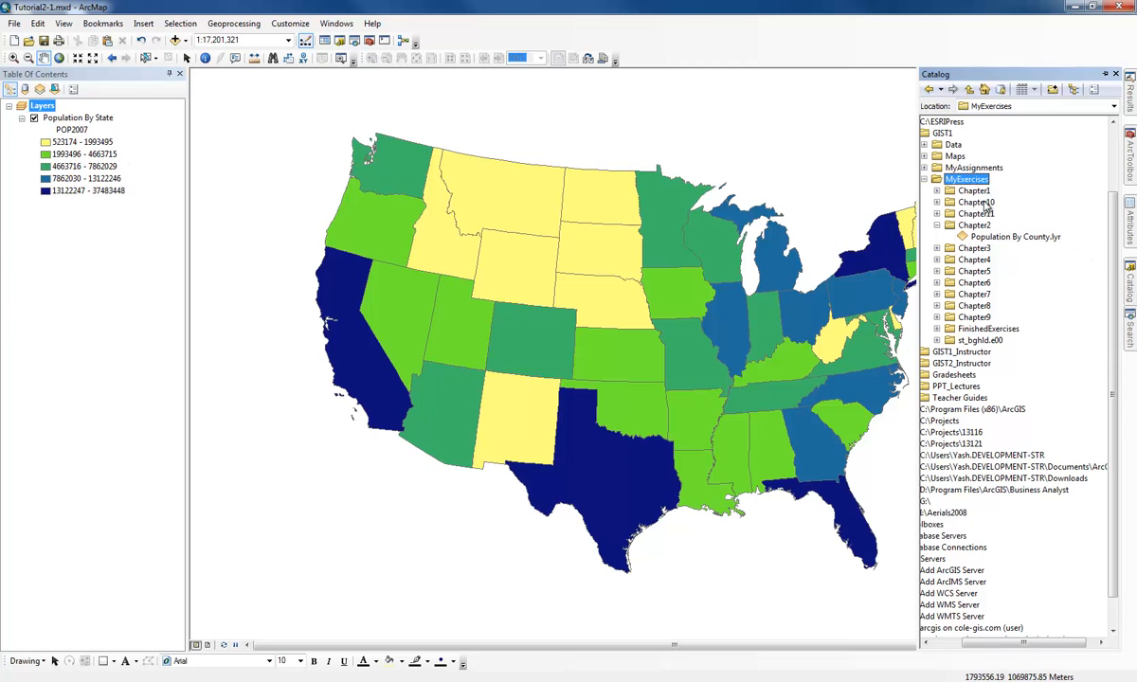
click(977, 225)
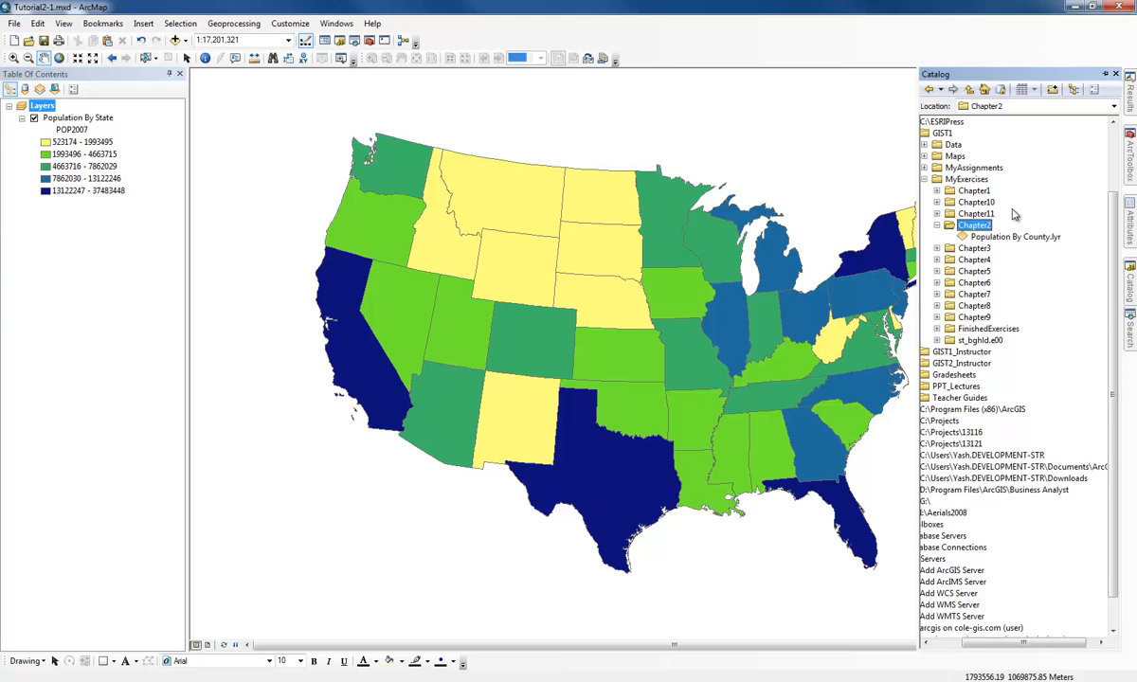
click(1000, 239)
drag(1000, 238, 824, 232)
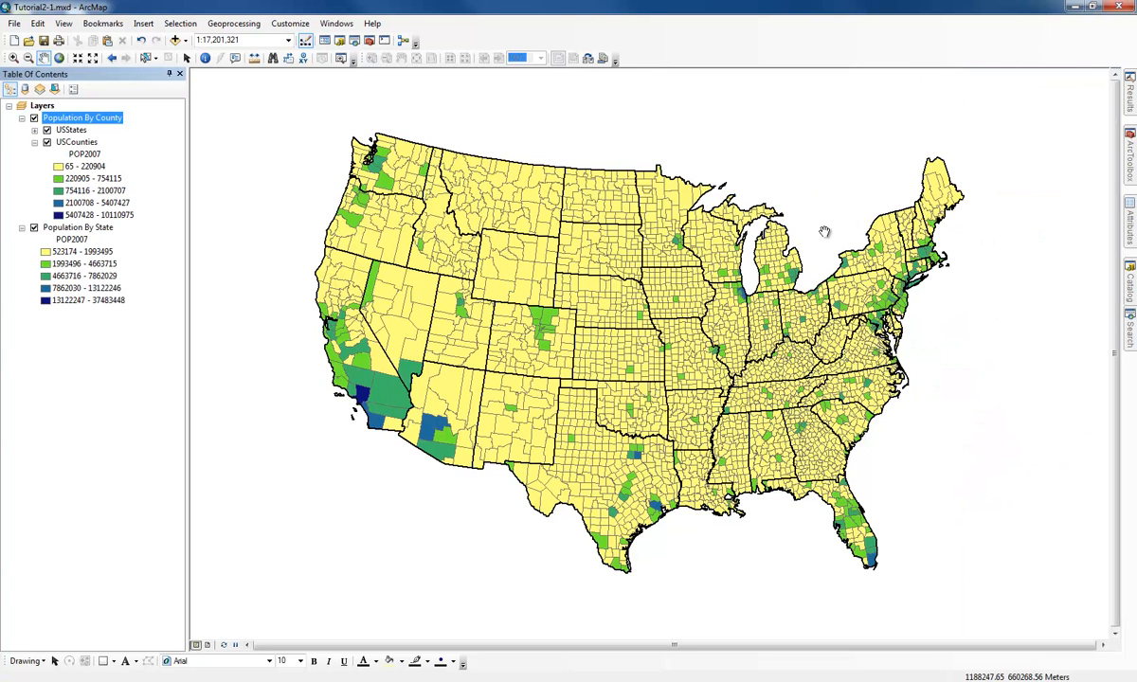
click(34, 143)
click(34, 143)
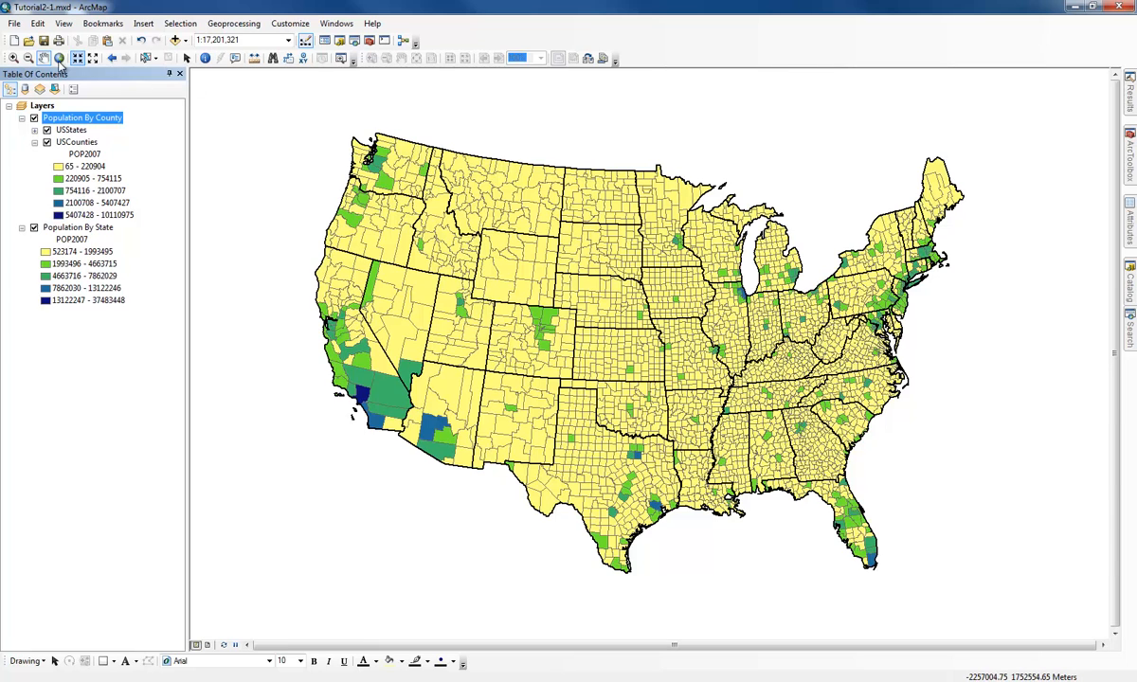
- Set the Population By County group to be hidden when zoomed out beyond the current scale of the Northeast view, 1:6,053,072
click(13, 58)
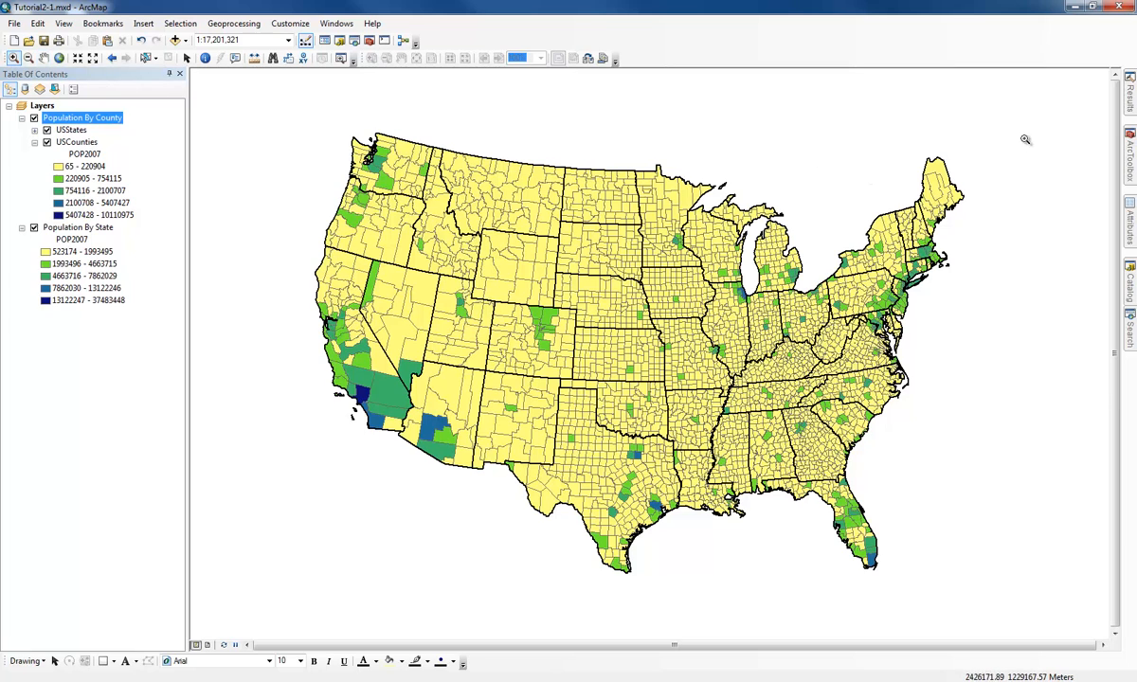
drag(932, 125, 812, 333)
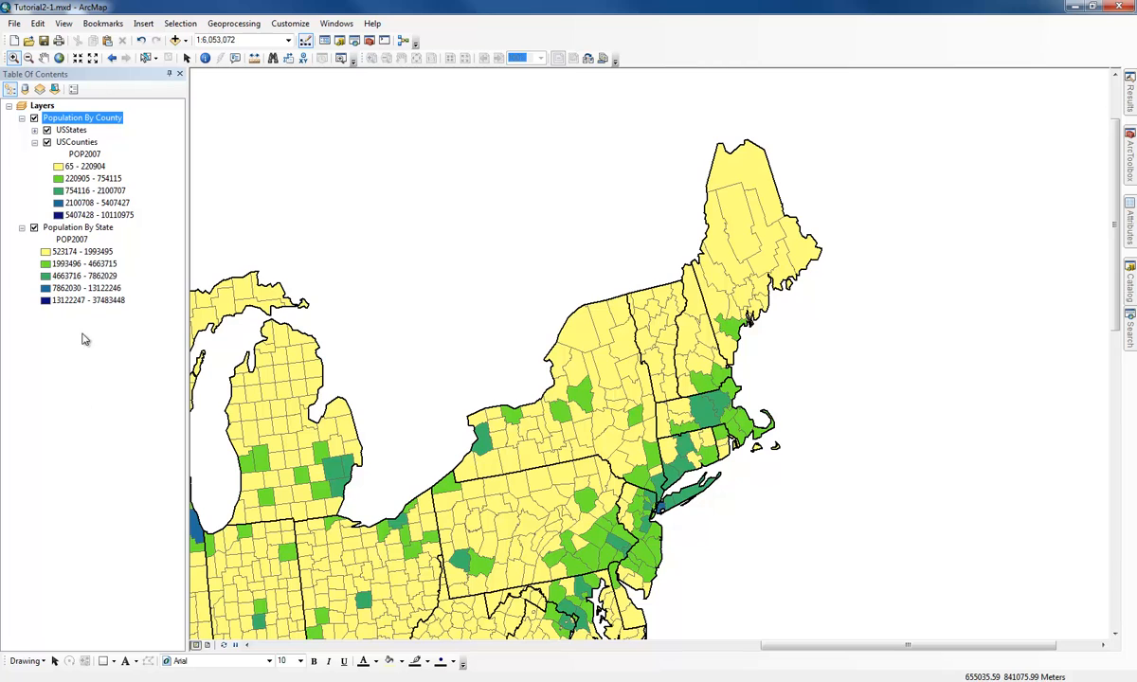
right_click(60, 116)
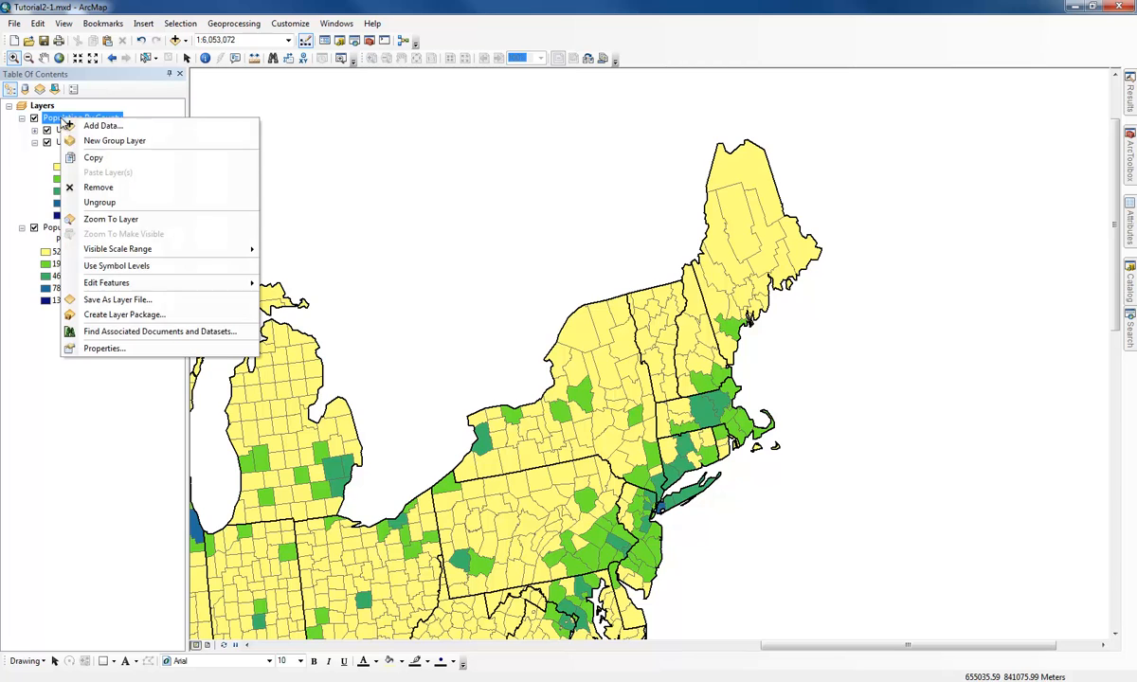
click(99, 349)
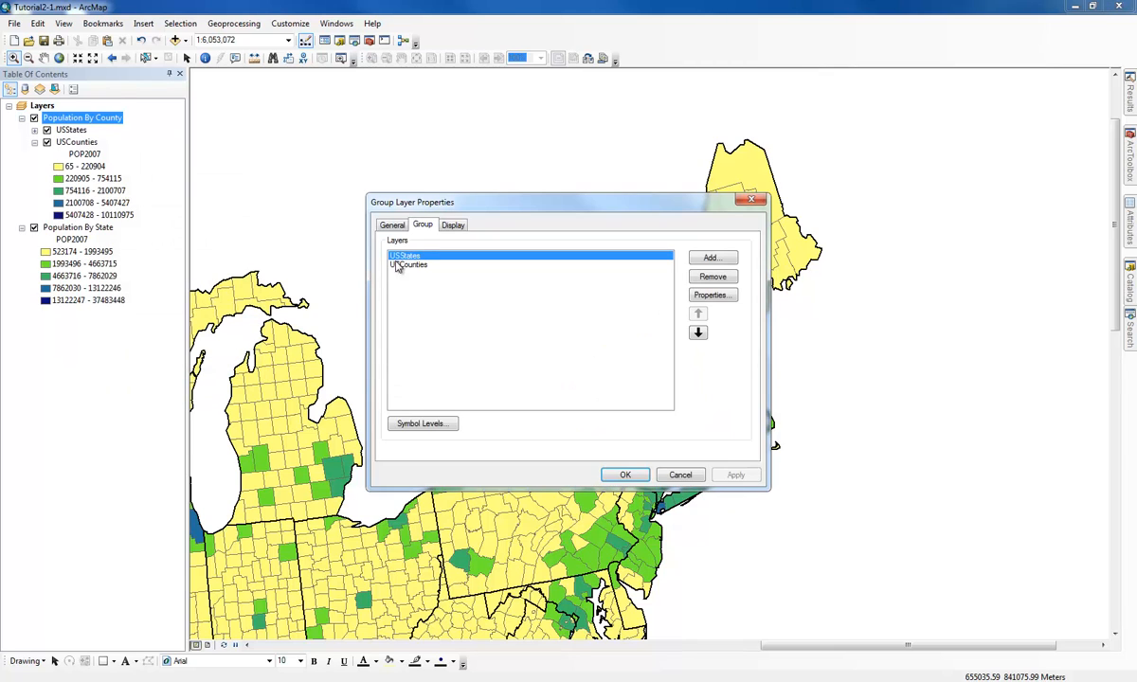
click(452, 225)
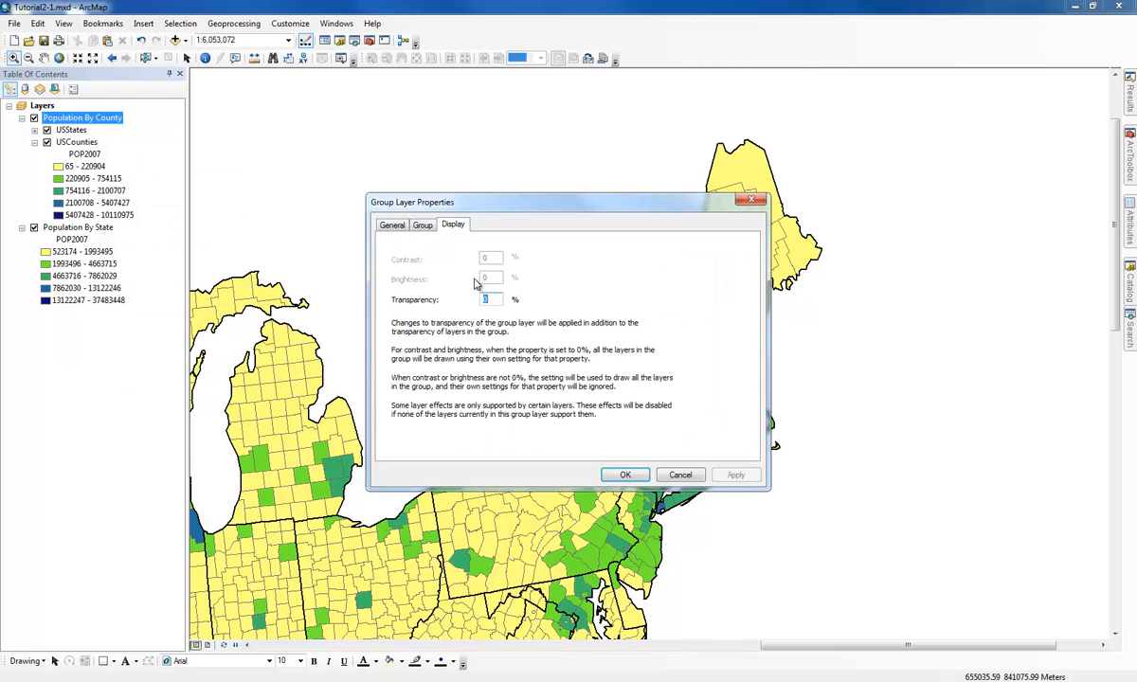
click(392, 226)
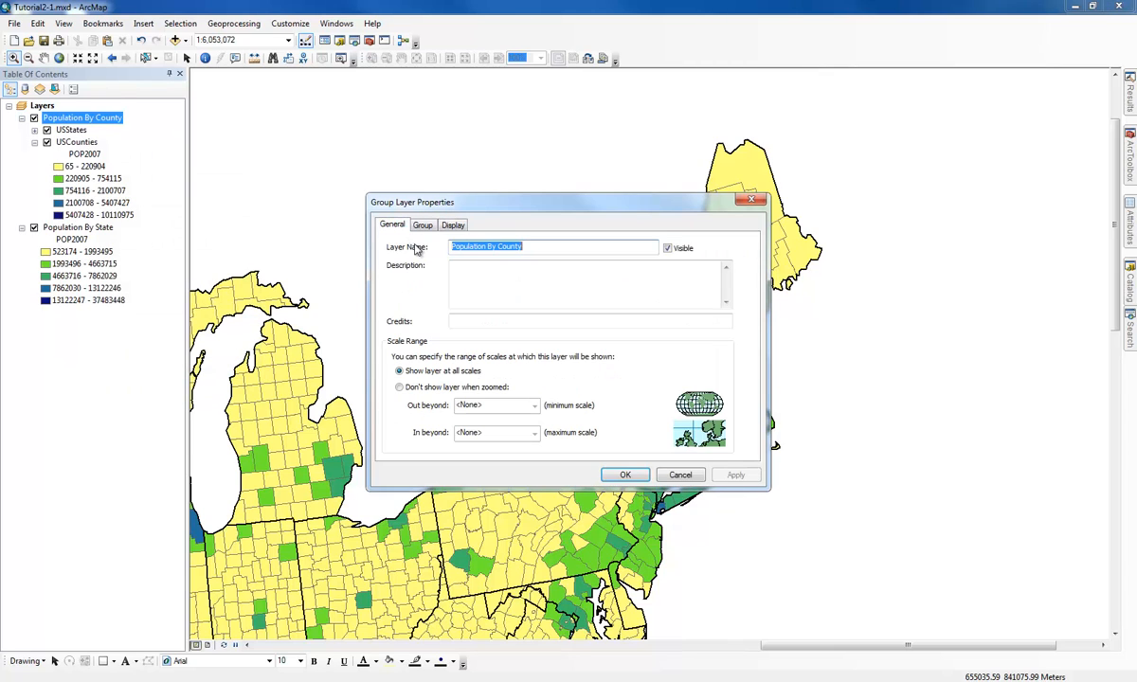
click(462, 388)
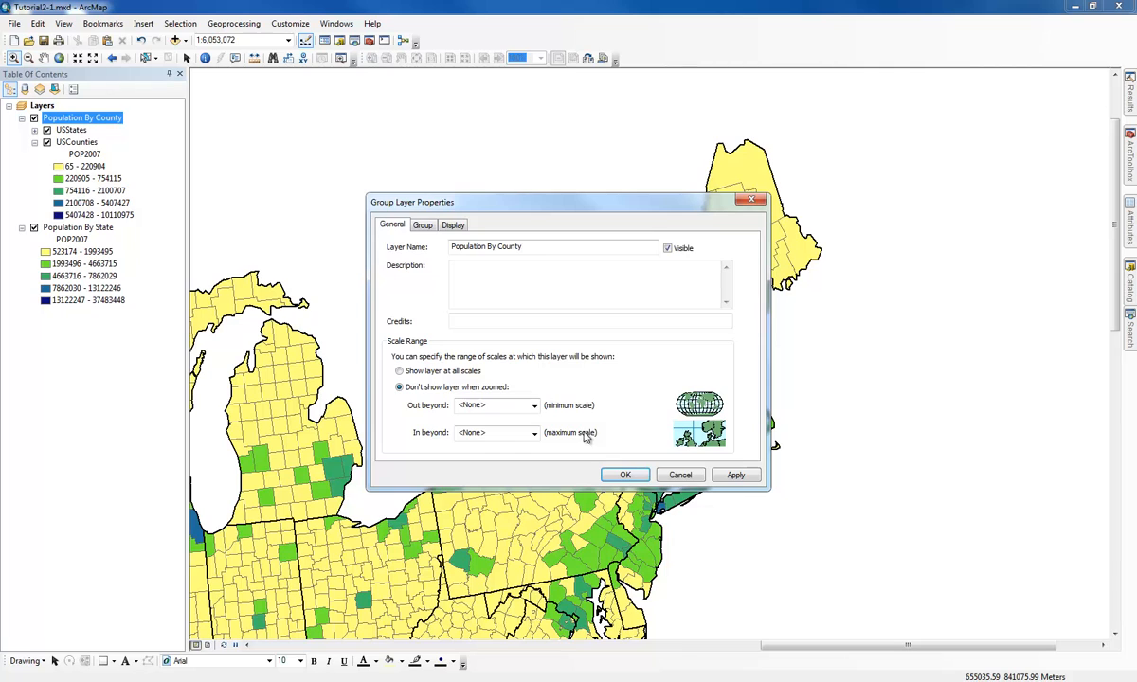
click(533, 406)
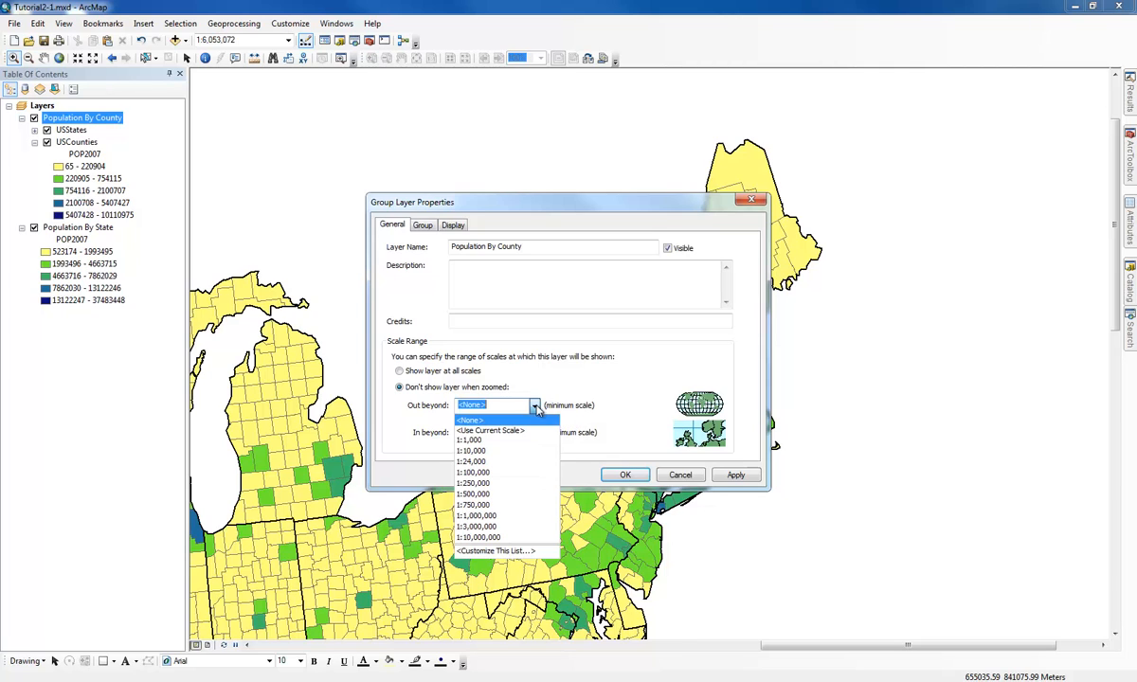
click(492, 428)
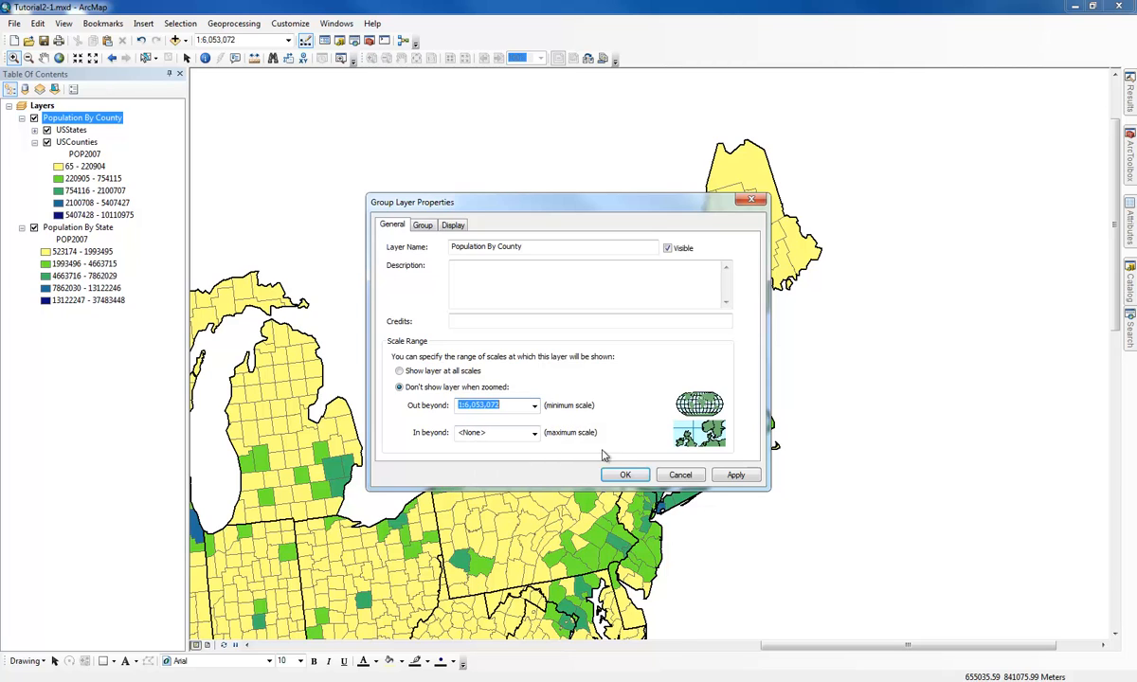
click(733, 478)
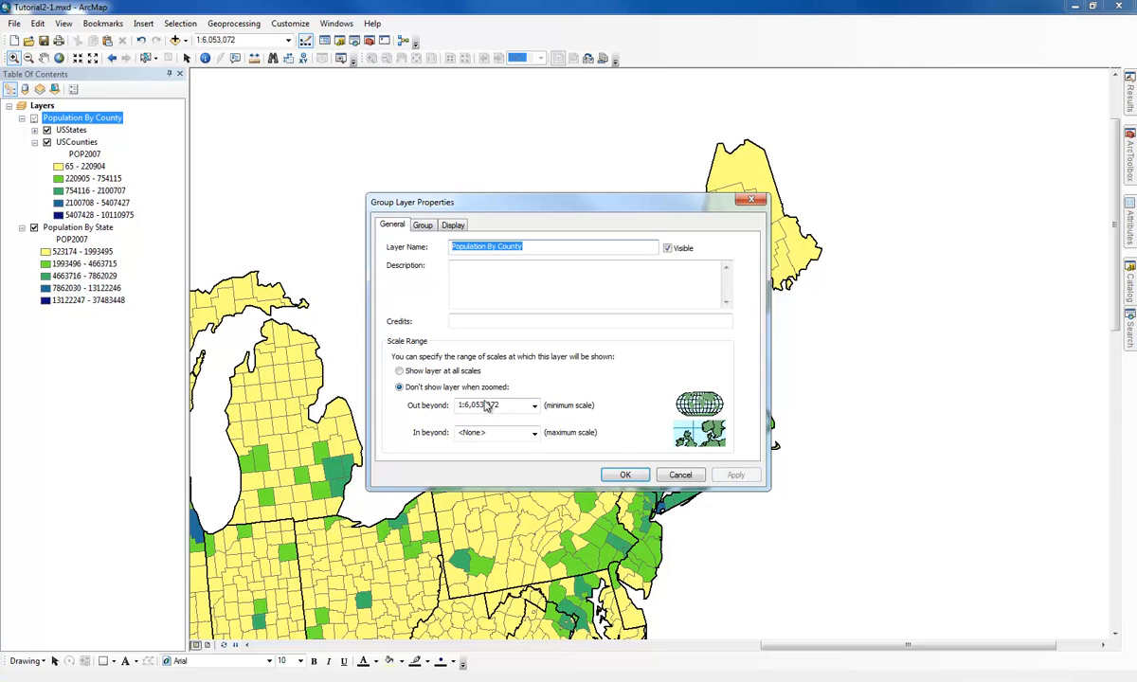
click(628, 476)
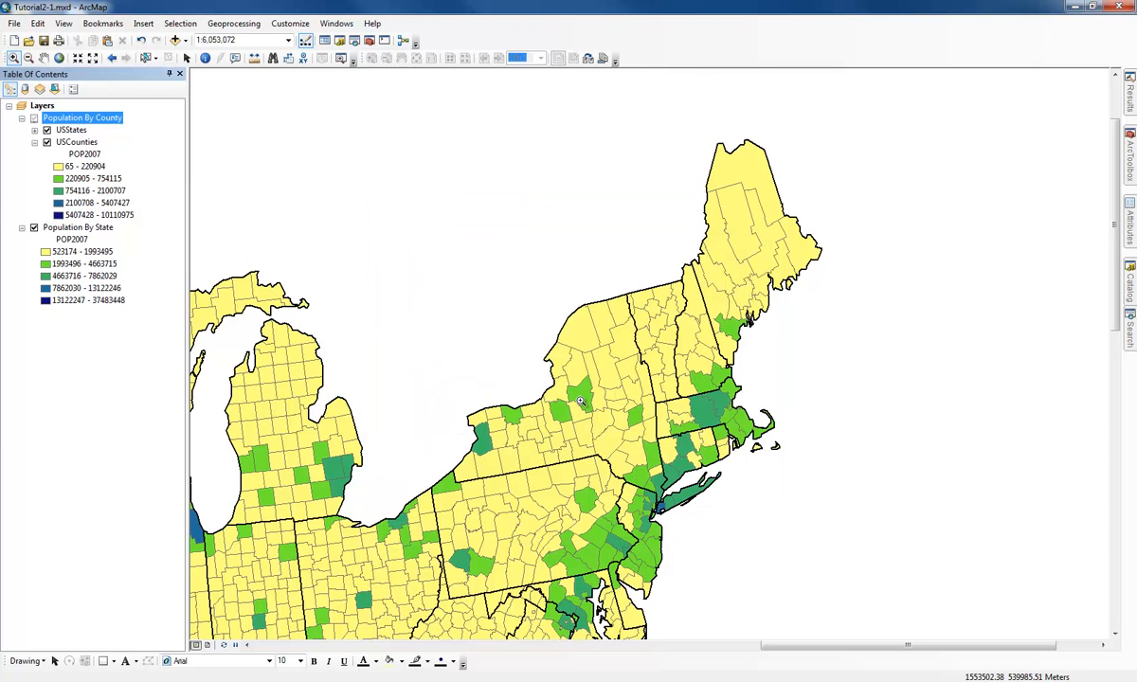
- Examine how the Population By County group displays at scales on either side of its 1:6,053,072 minimum scale
scroll(581, 402, down, 3)
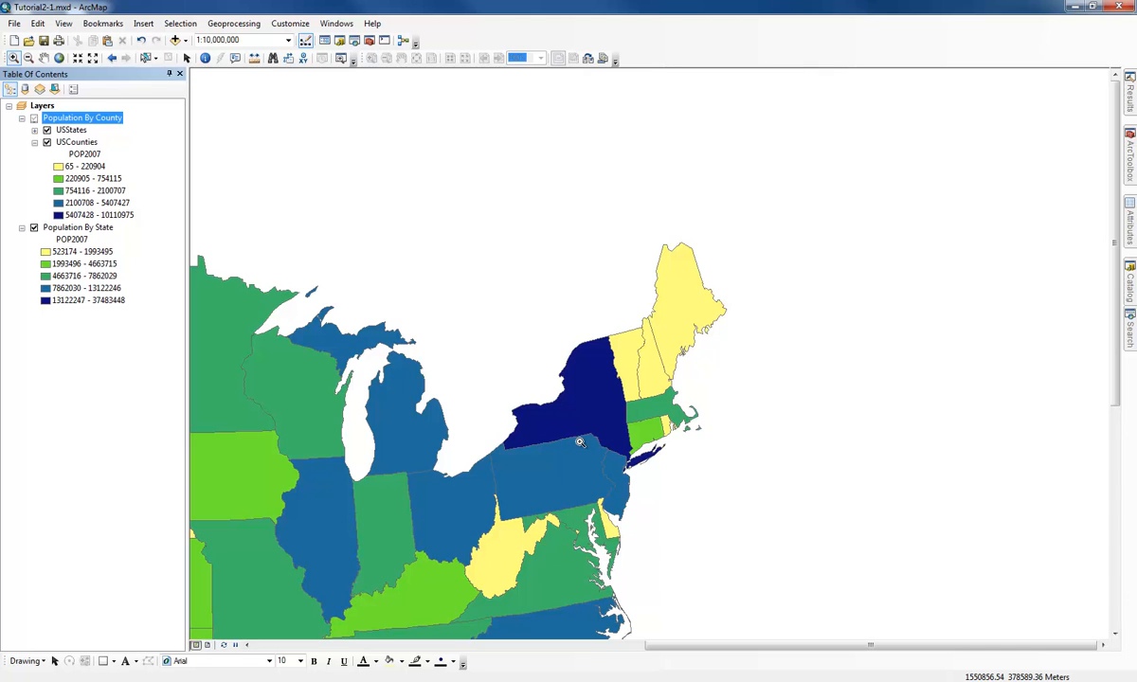
scroll(580, 442, down, 2)
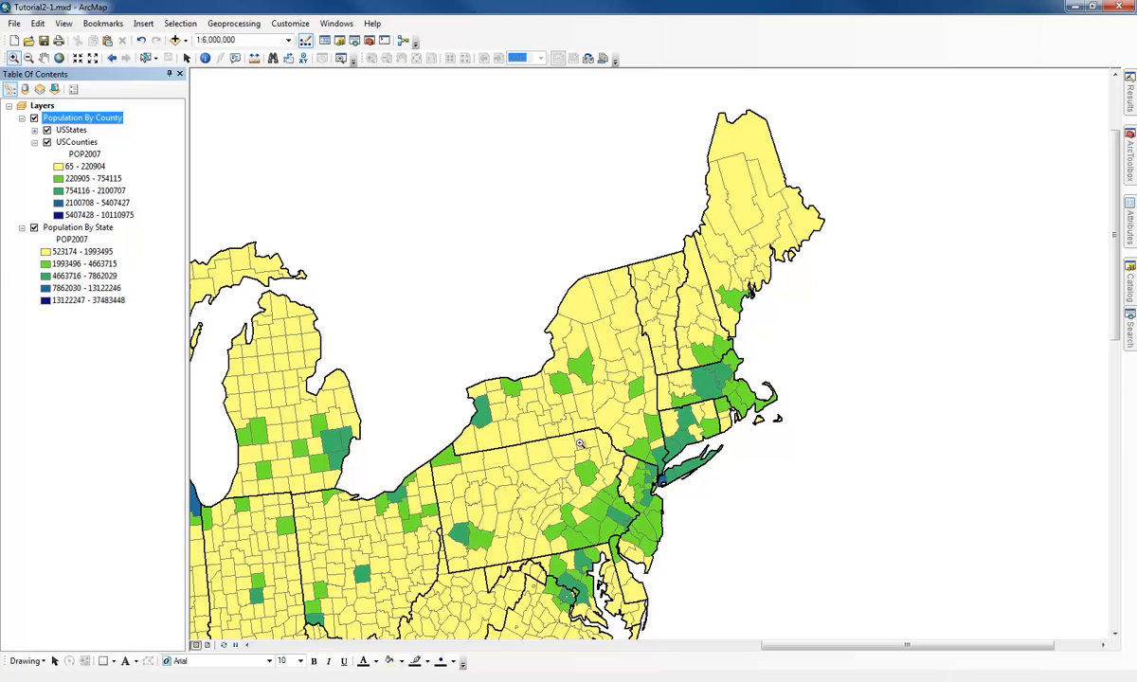
scroll(580, 443, down, 2)
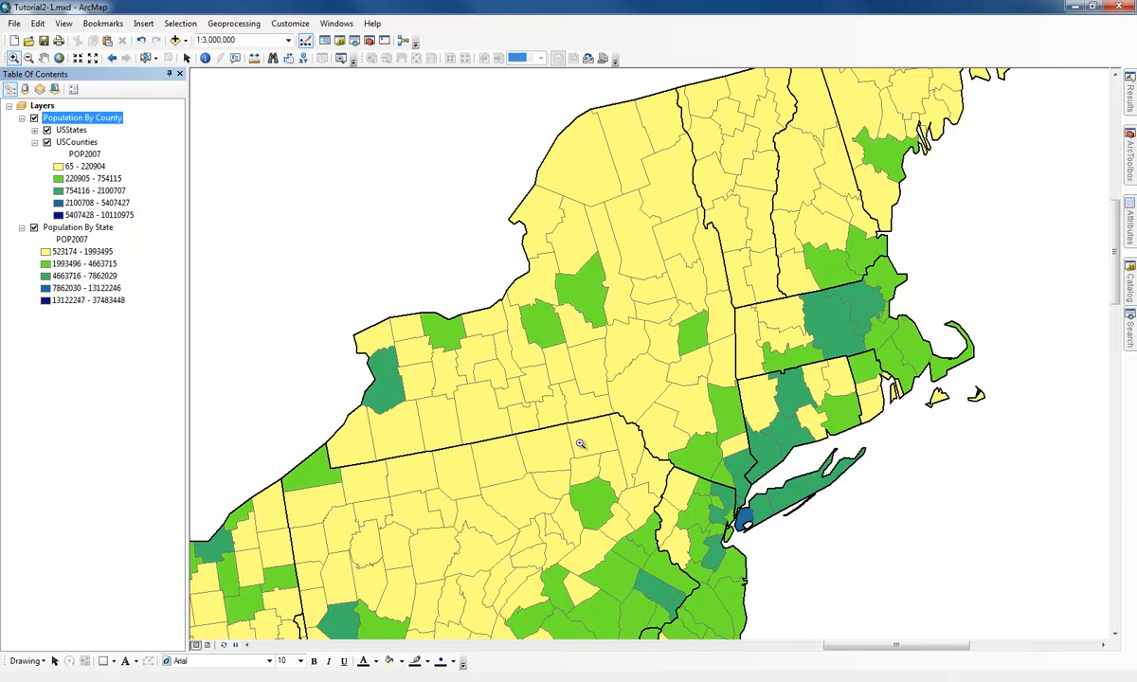
drag(558, 512, 696, 302)
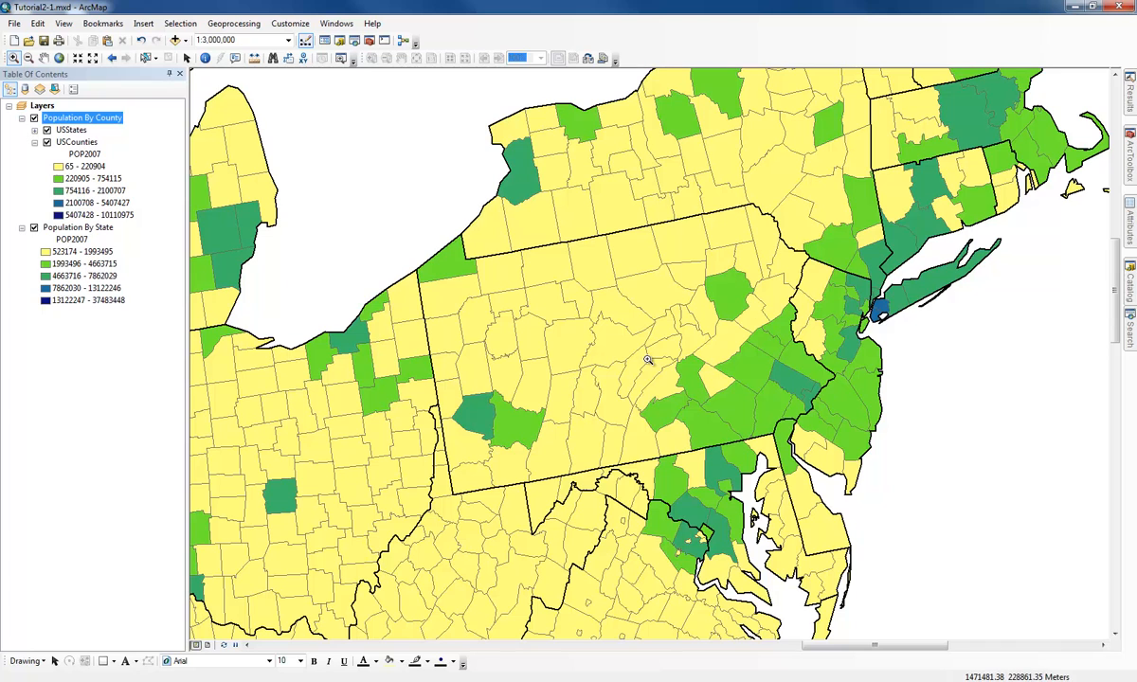
scroll(647, 360, down, 2)
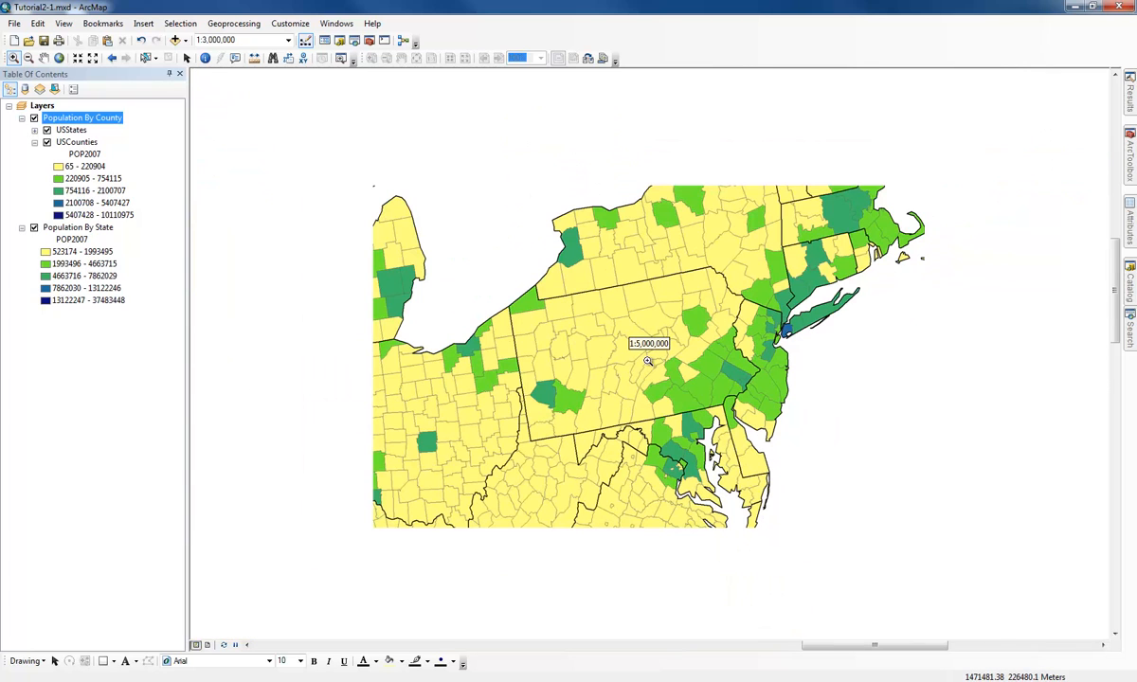
scroll(648, 360, down, 2)
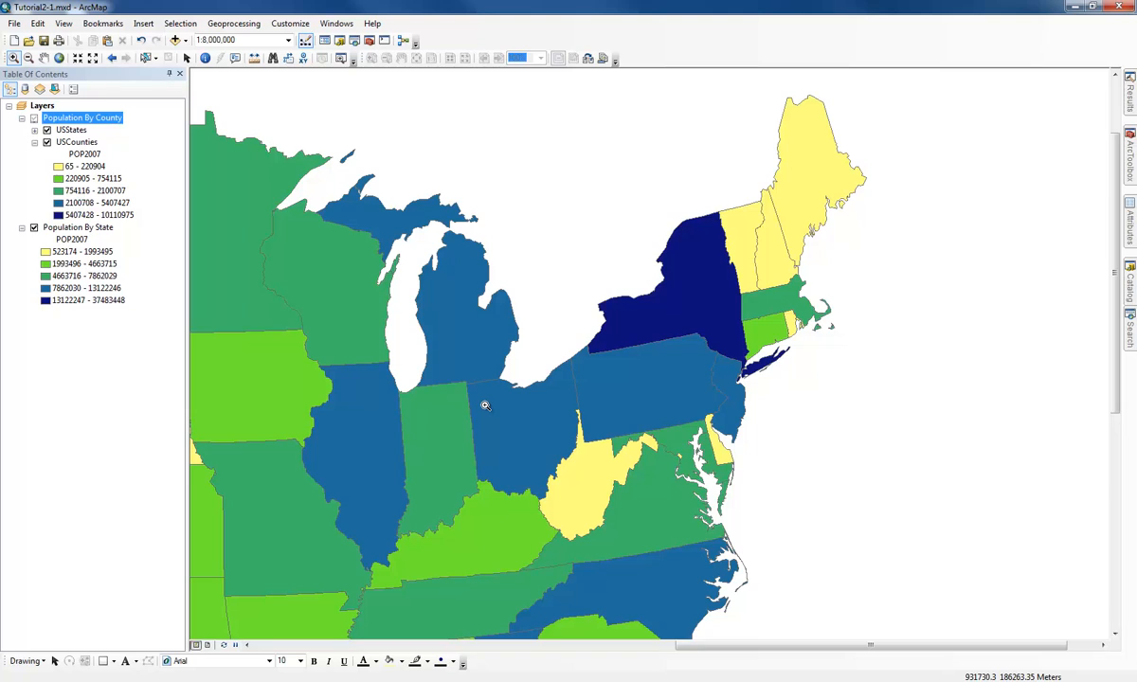
- Turn off the Population By State layer and show the map at full extent
click(34, 227)
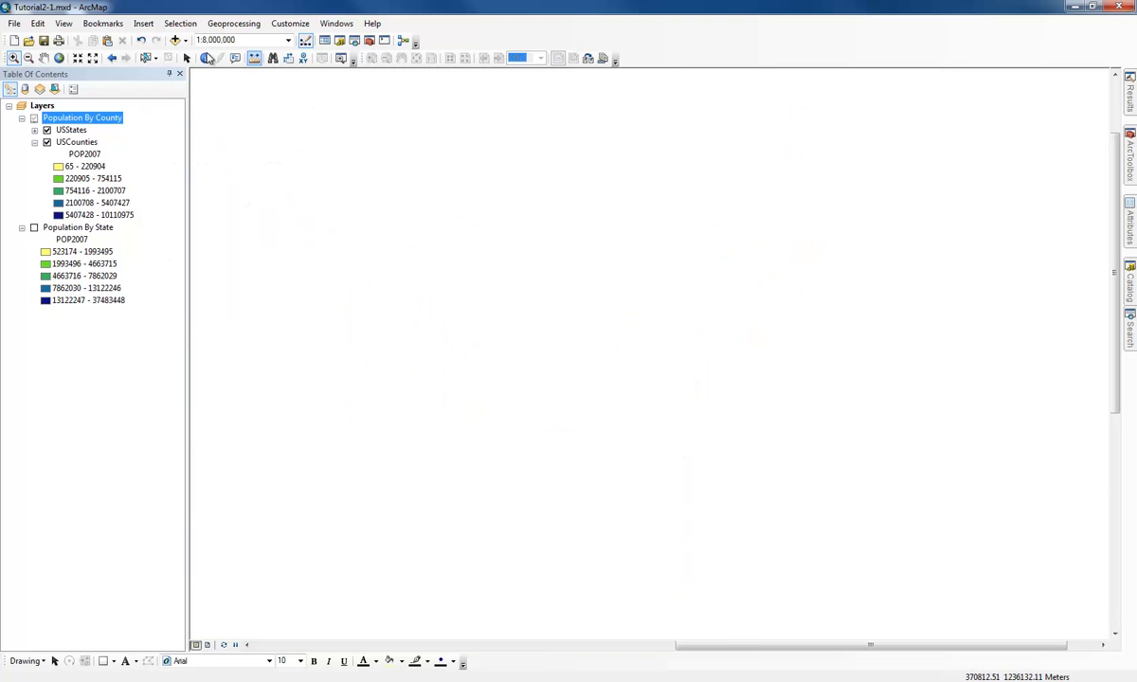
click(60, 58)
click(34, 227)
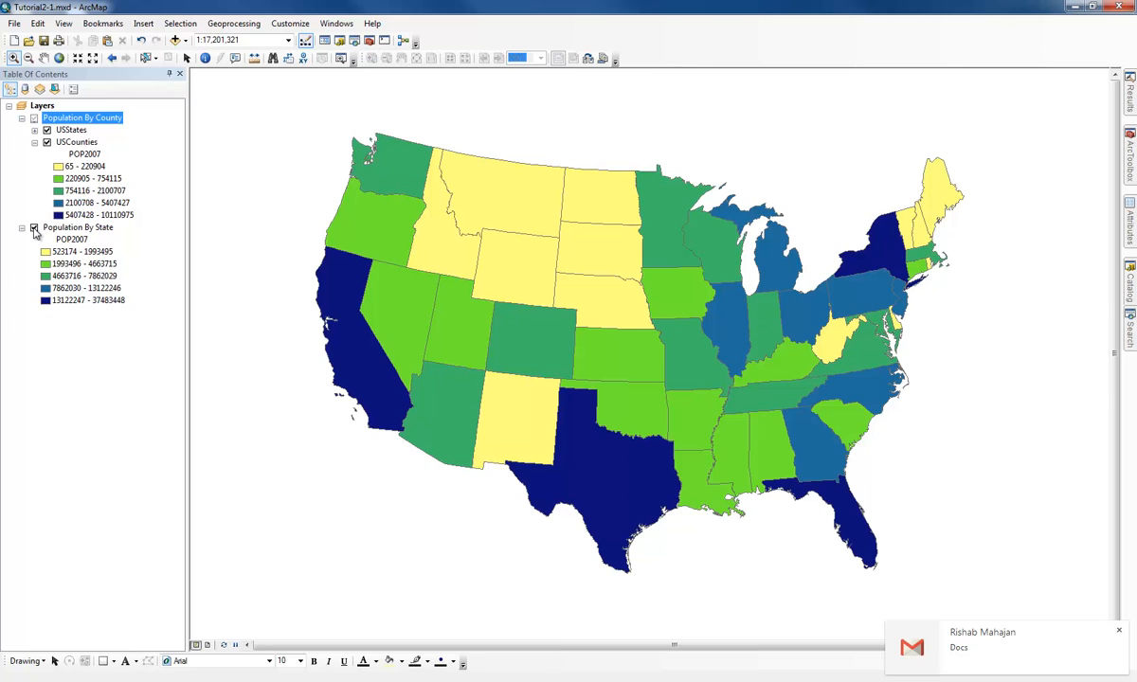
click(33, 228)
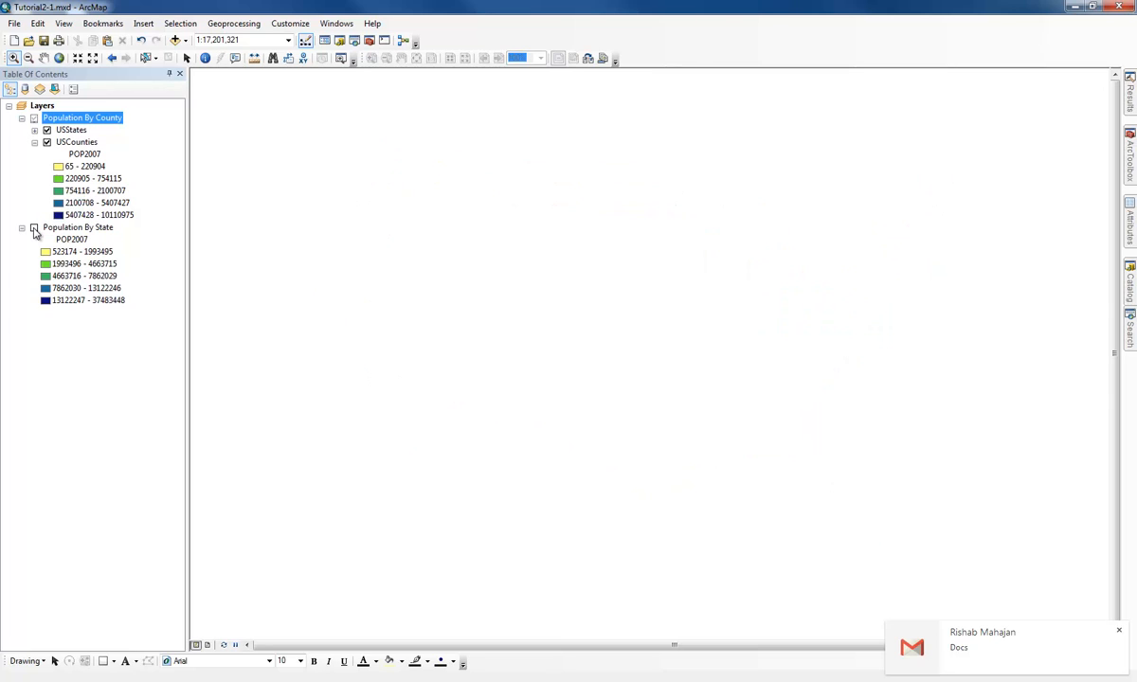
click(1118, 631)
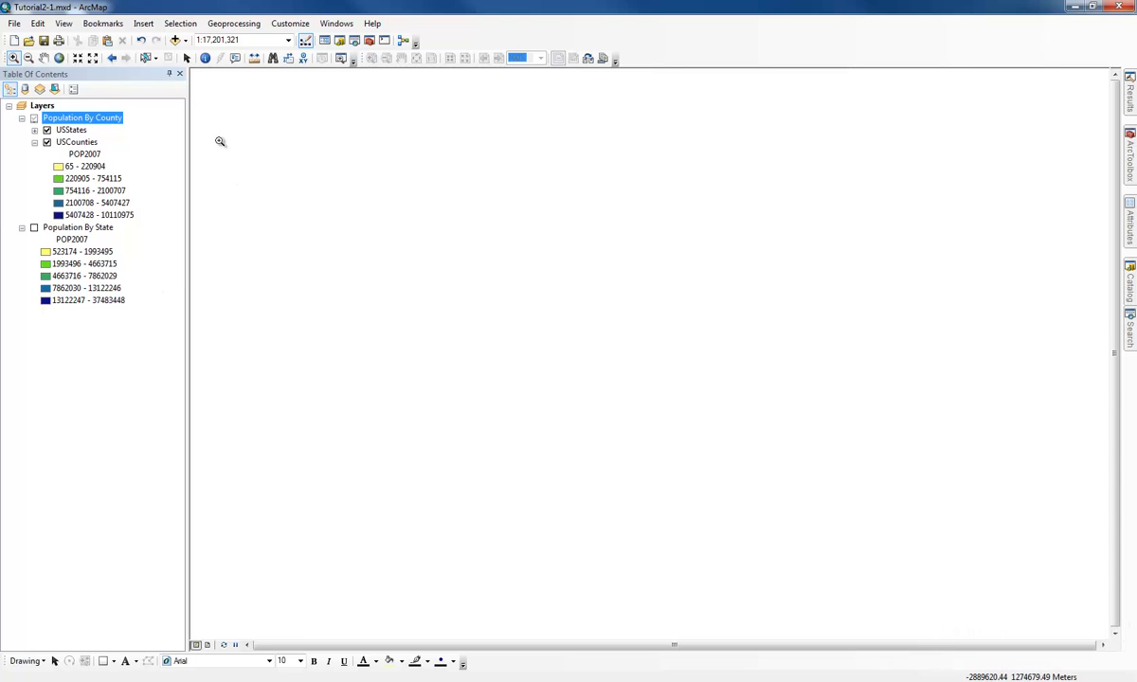
- Set the Population By County group back to showing at all scales
right_click(102, 123)
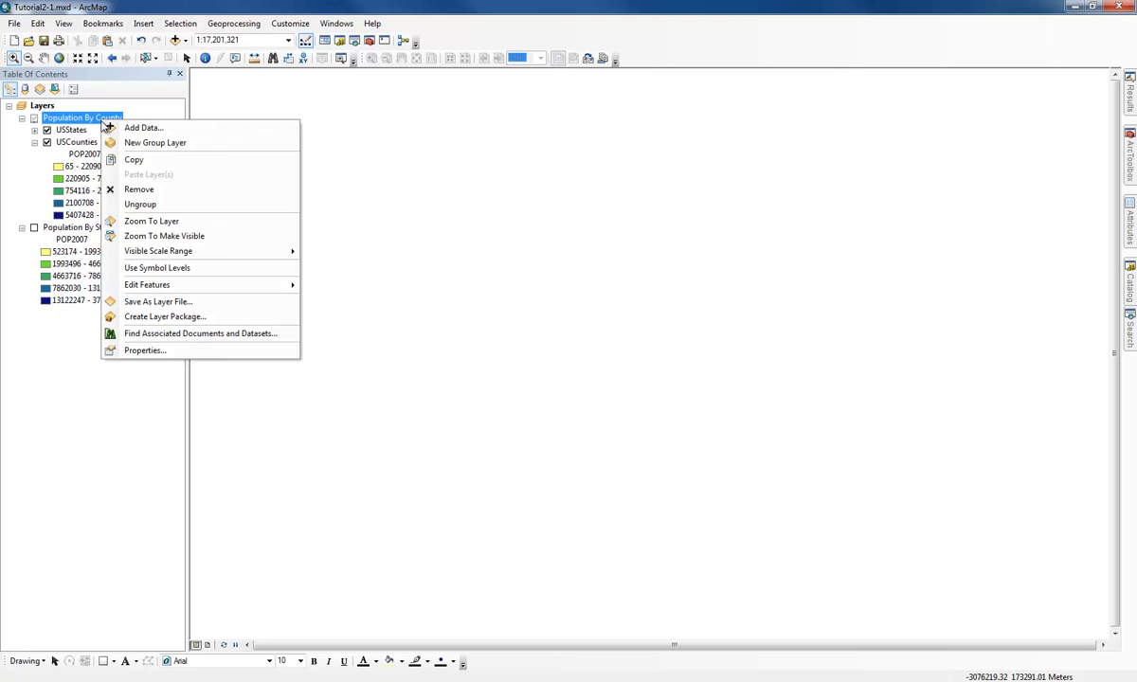
click(152, 353)
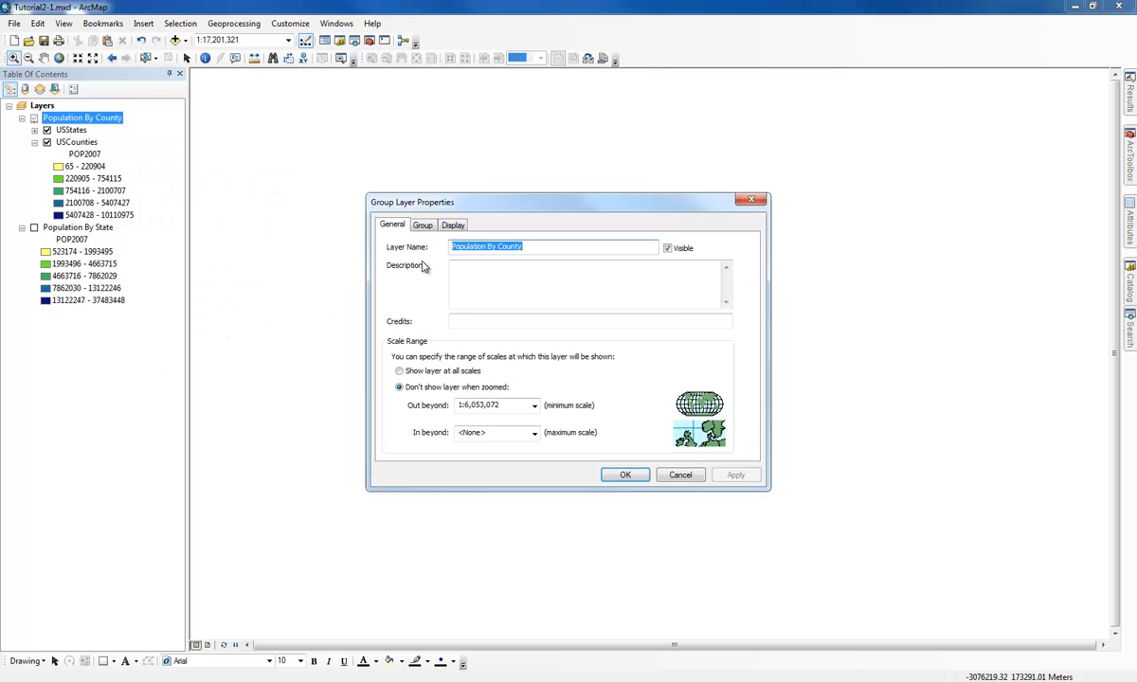
click(441, 370)
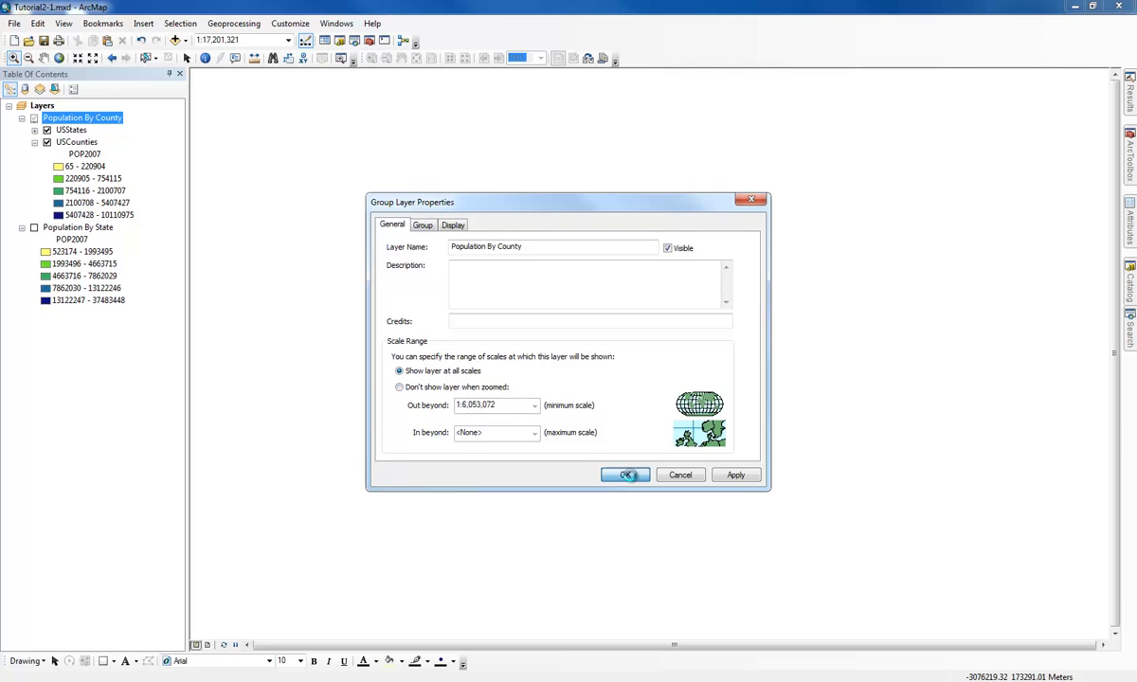
click(625, 473)
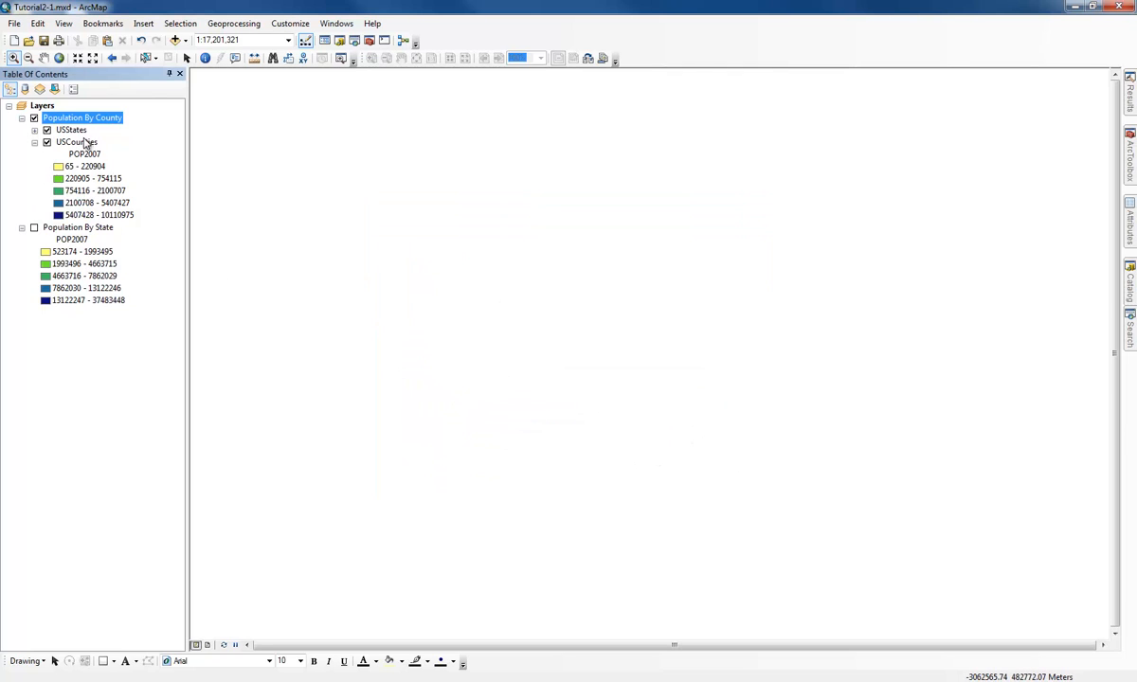
click(78, 59)
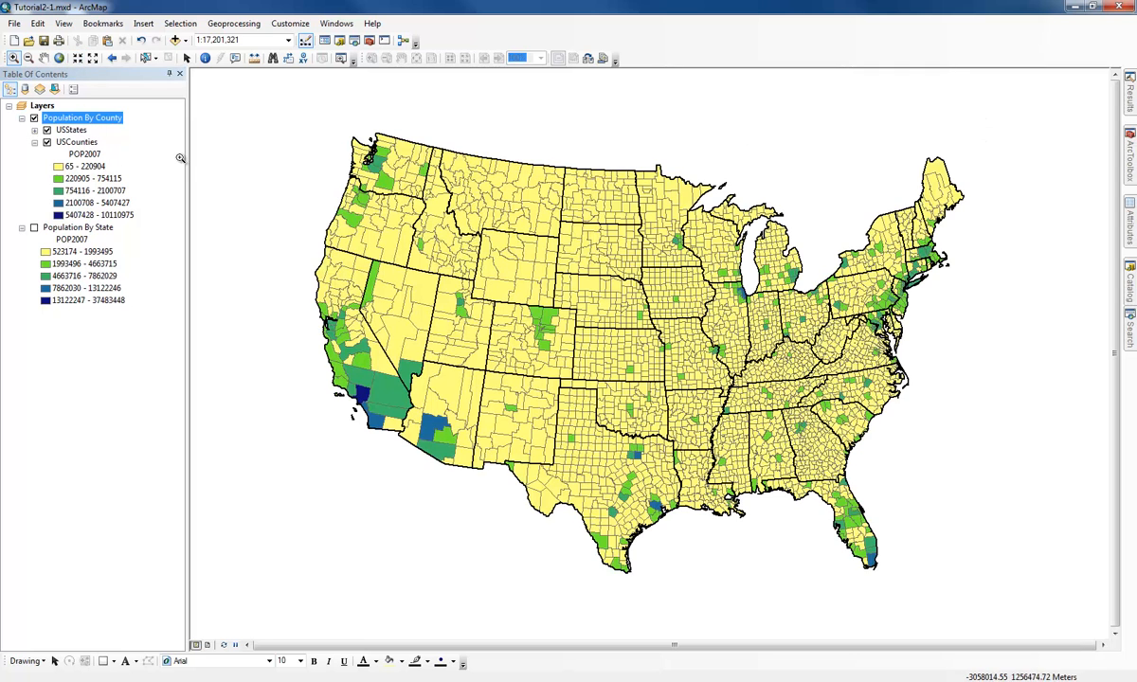
- Set the USCounties layer to be hidden when zoomed out beyond the current scale of the Northeast view, 1:5,726,980
drag(914, 130, 764, 310)
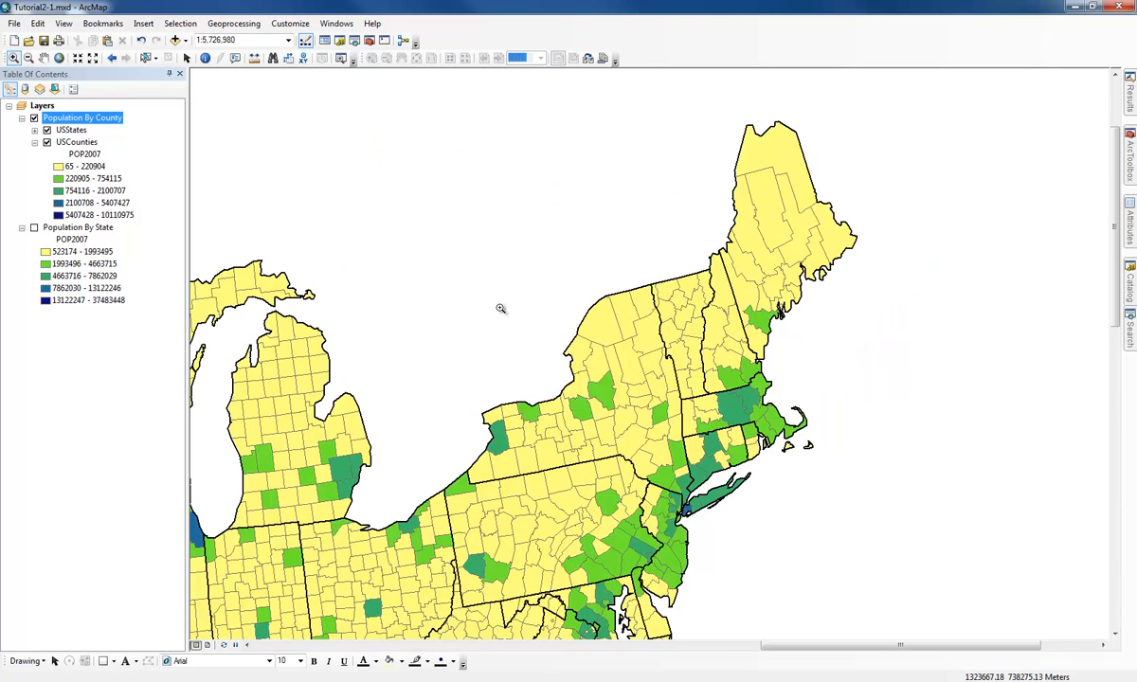
right_click(64, 228)
right_click(76, 142)
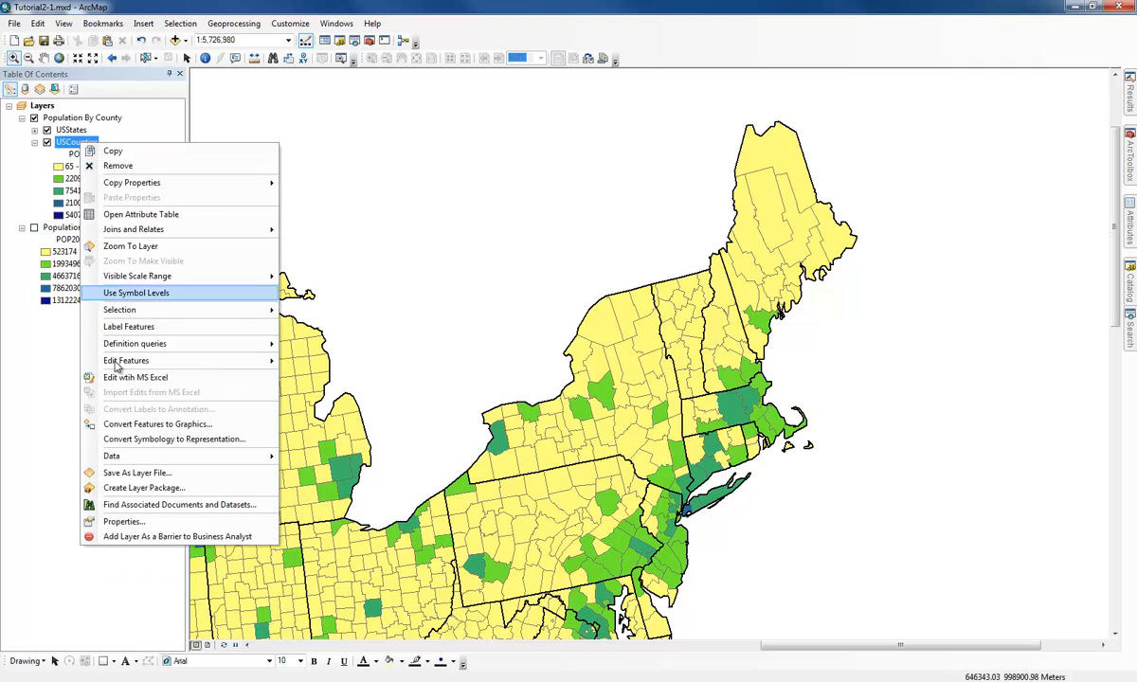
click(109, 518)
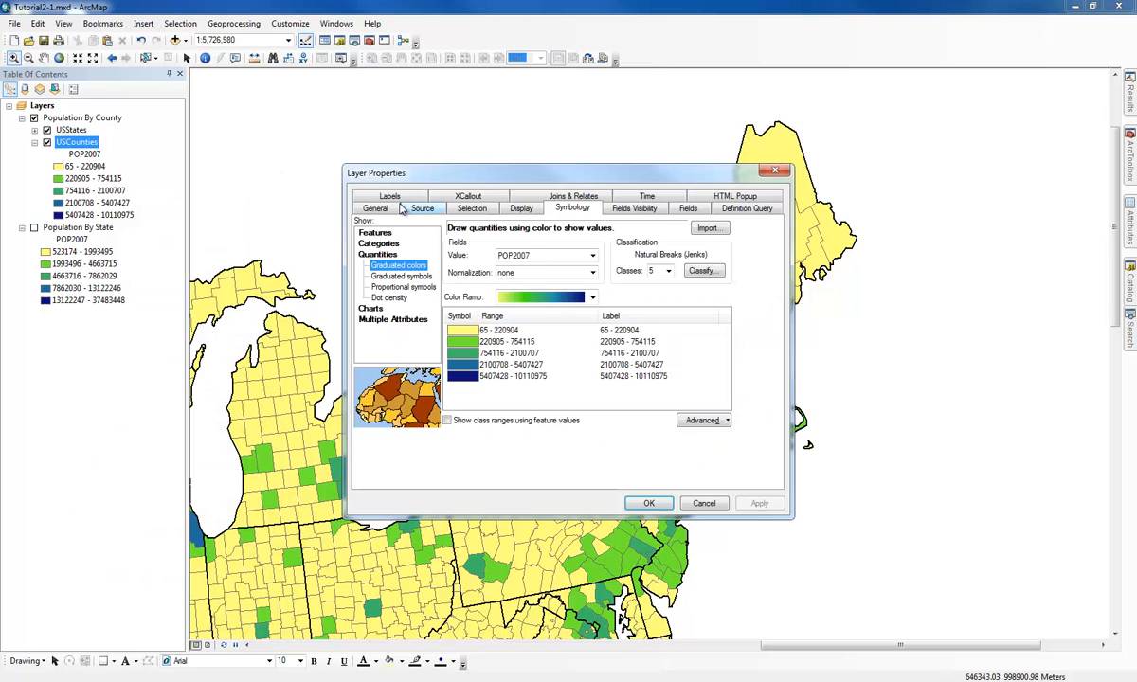
click(362, 205)
click(377, 370)
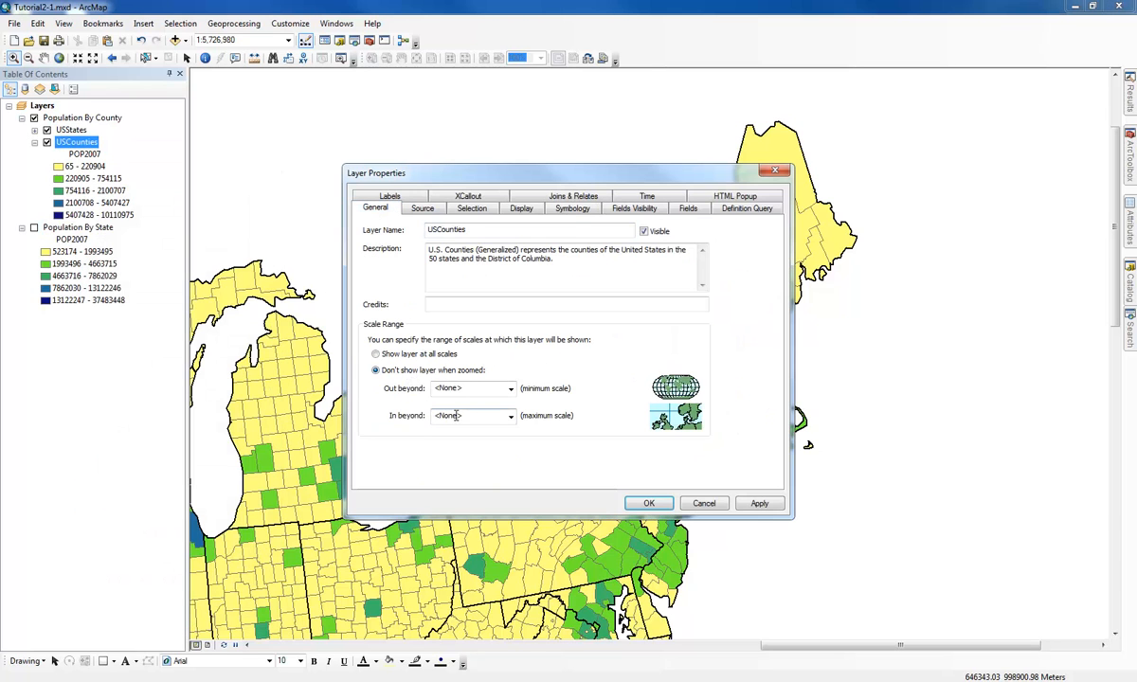
click(510, 390)
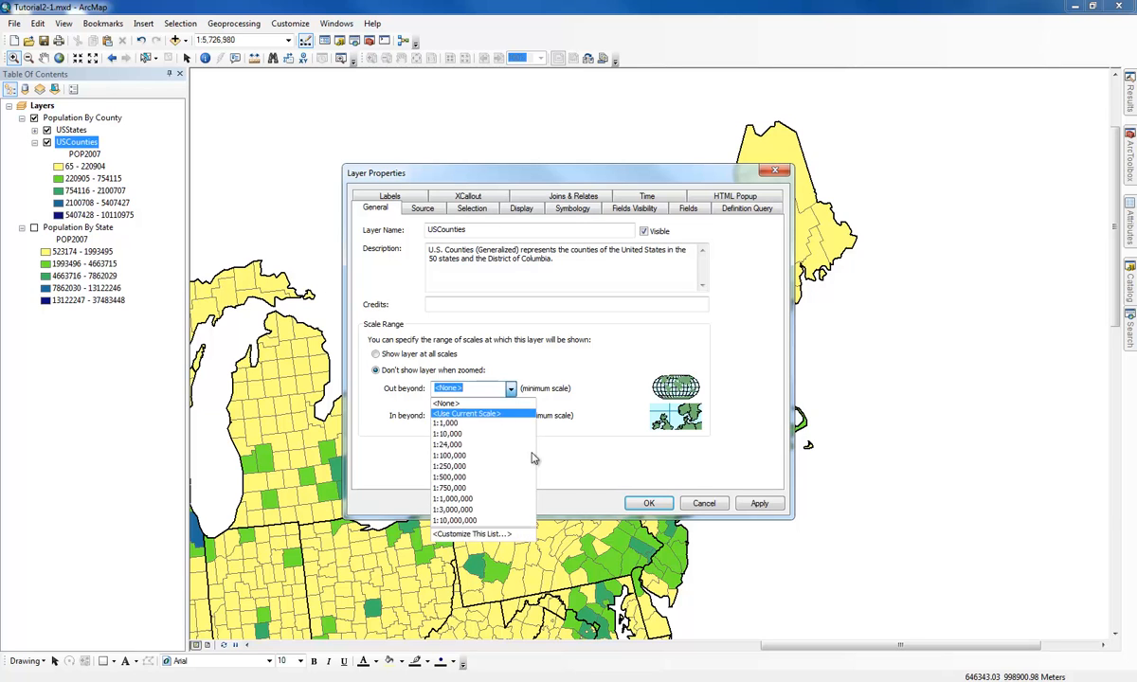
click(502, 422)
click(759, 503)
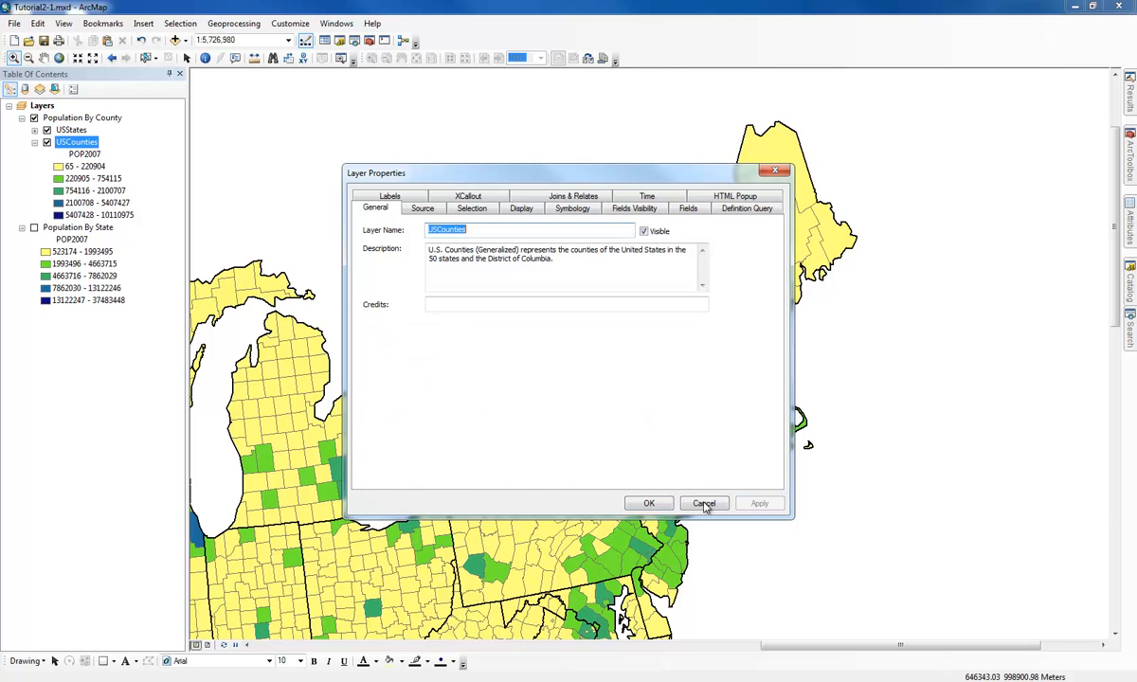
click(649, 503)
- Examine how the USCounties and USStates layers display at scales on either side of the USCounties minimum scale
scroll(646, 468, down, 2)
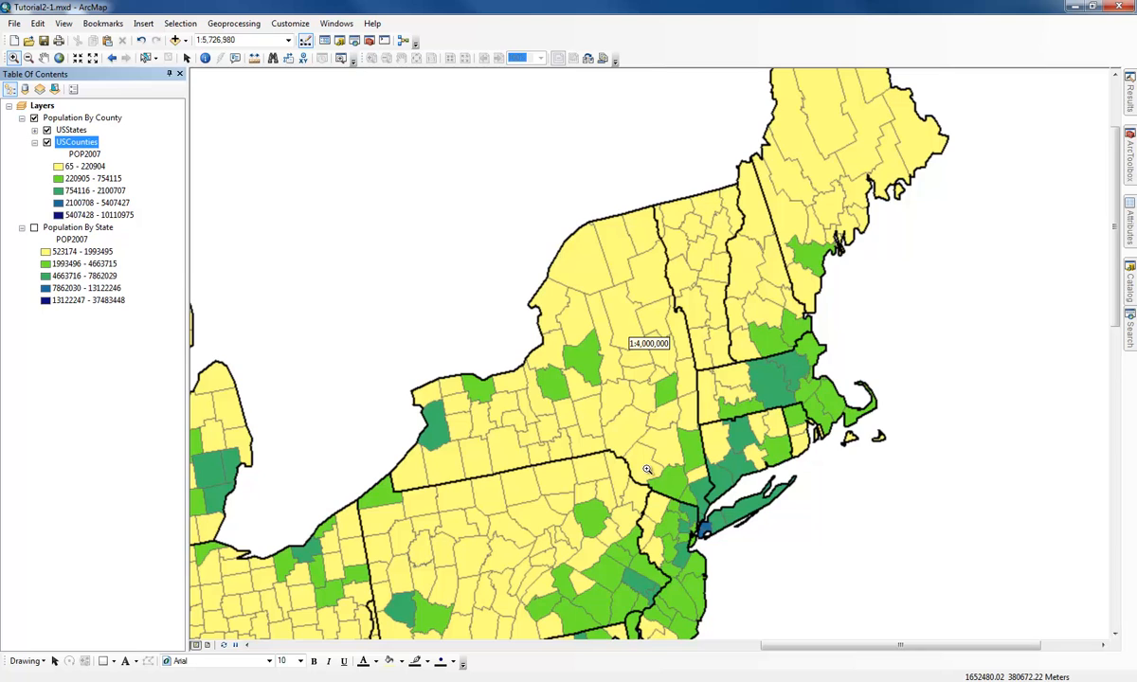
scroll(646, 468, up, 3)
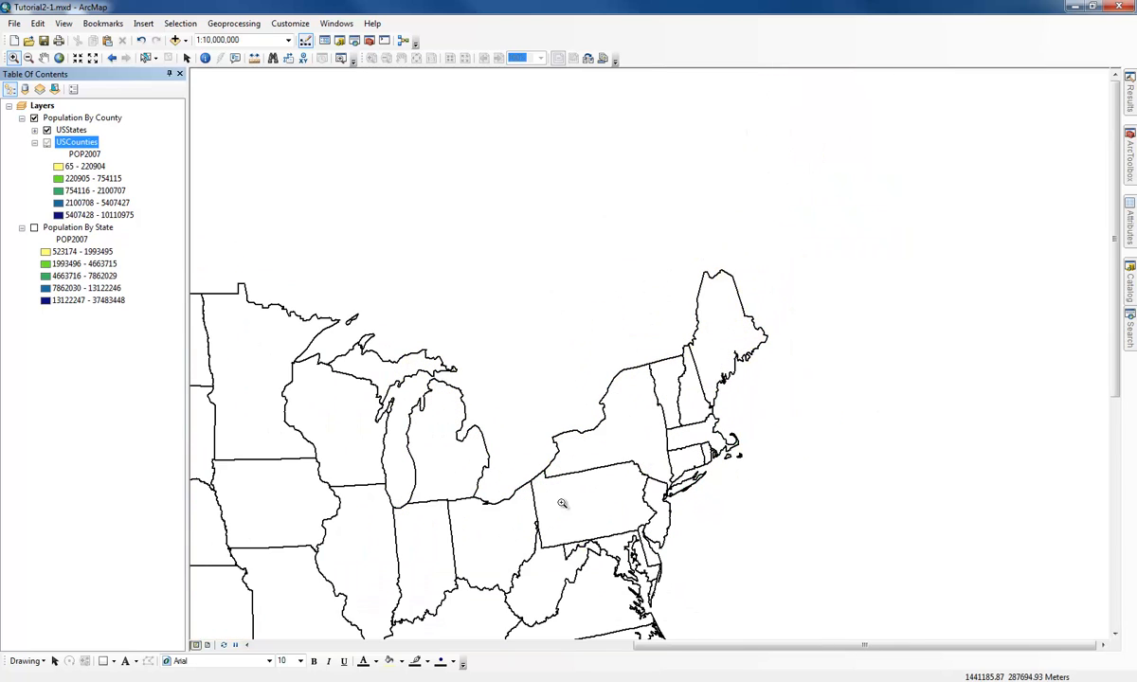
drag(540, 505, 794, 367)
scroll(449, 437, up, 1)
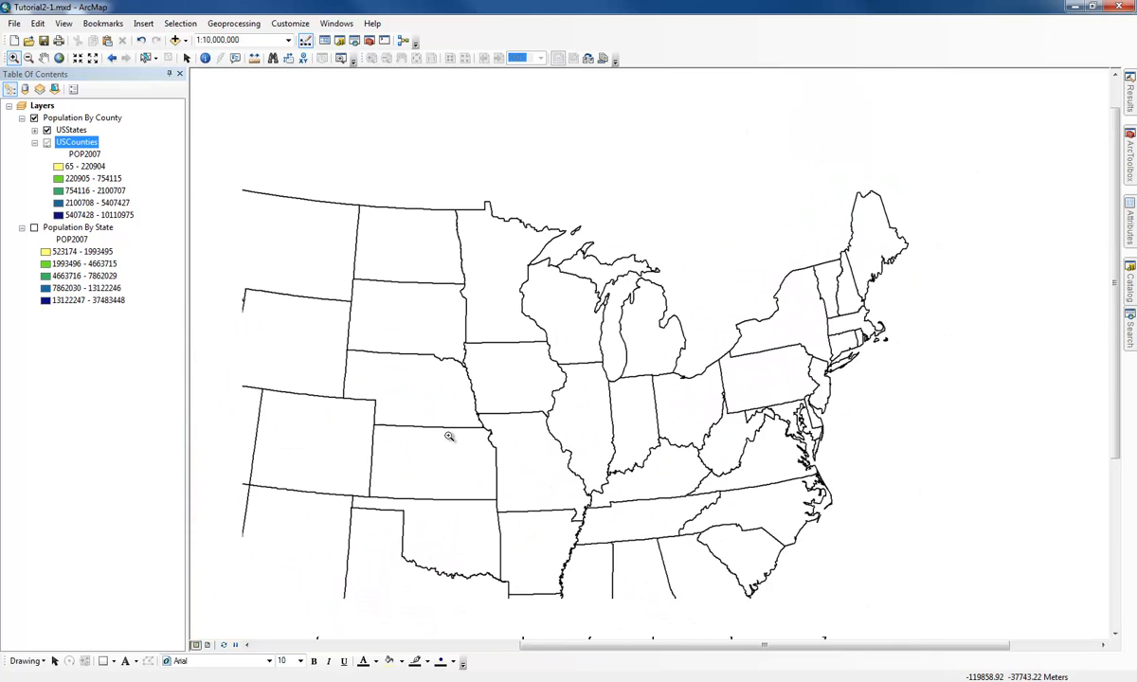
drag(400, 449, 588, 380)
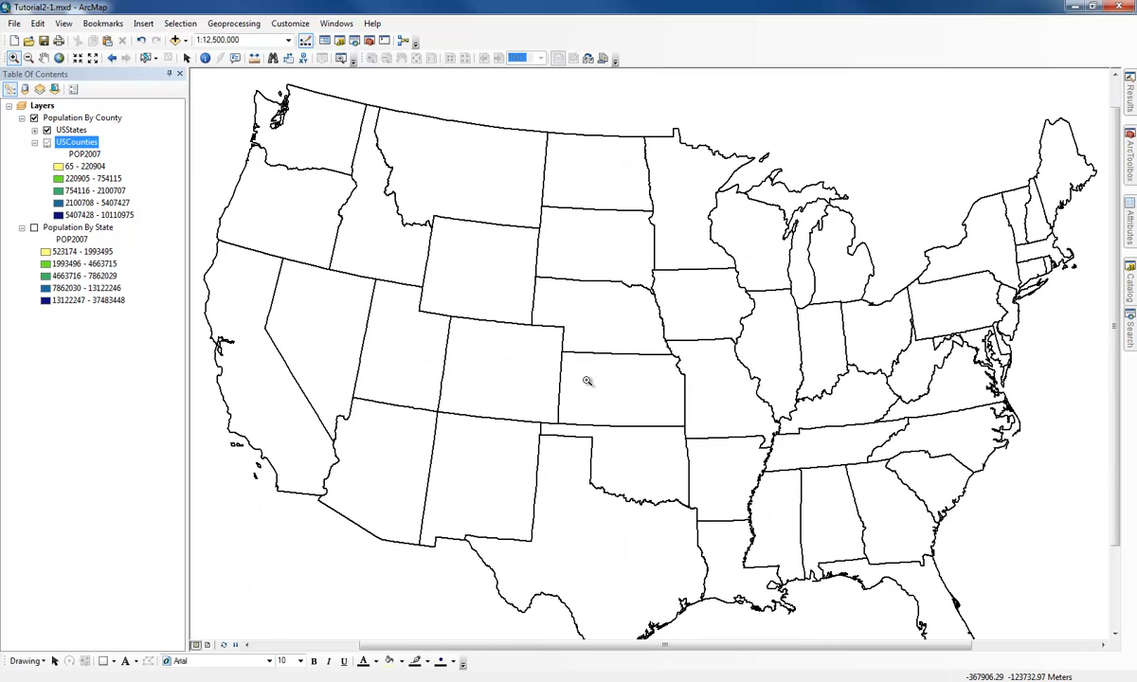
scroll(587, 380, up, 3)
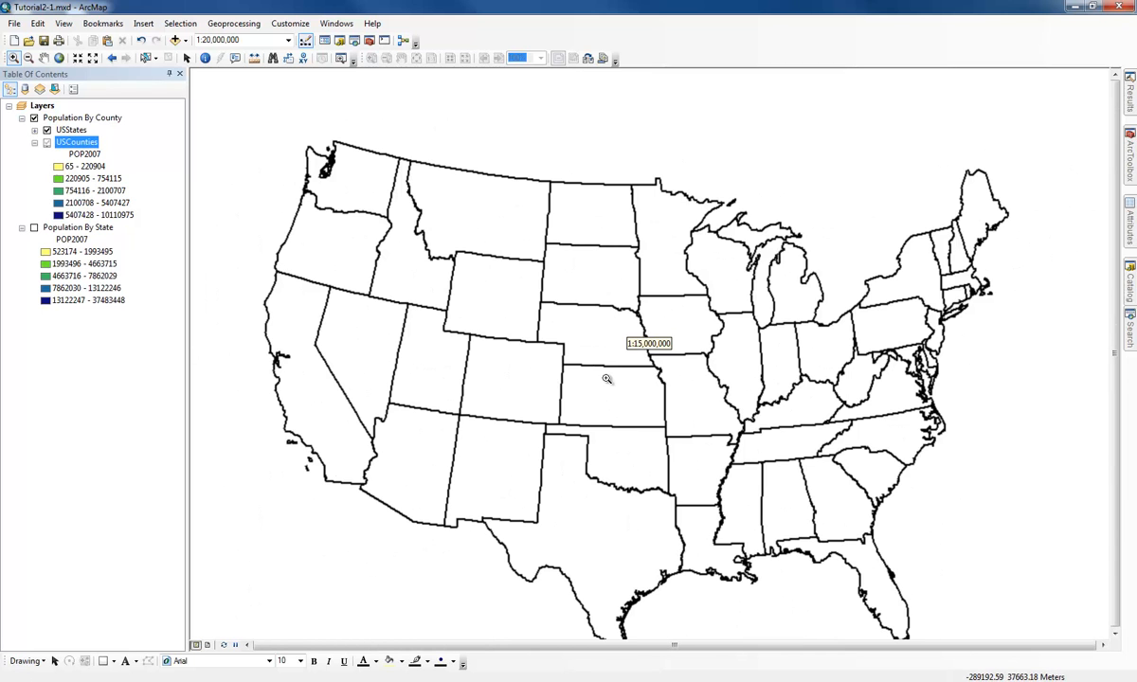
drag(580, 385, 634, 358)
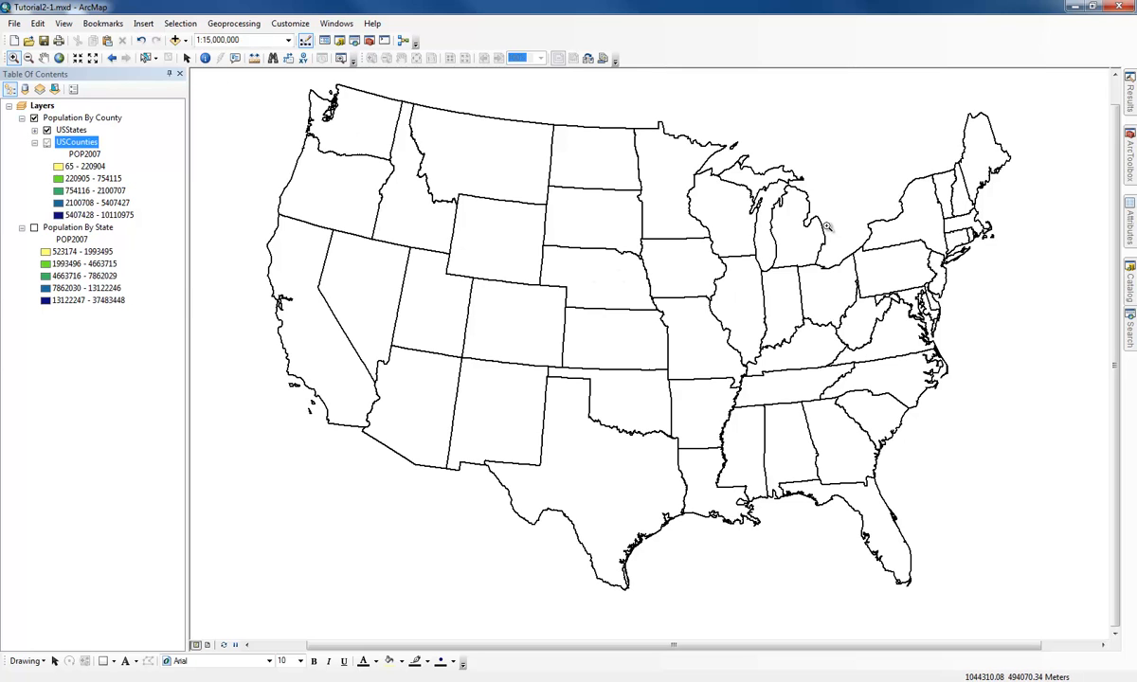
key(super)
click(843, 263)
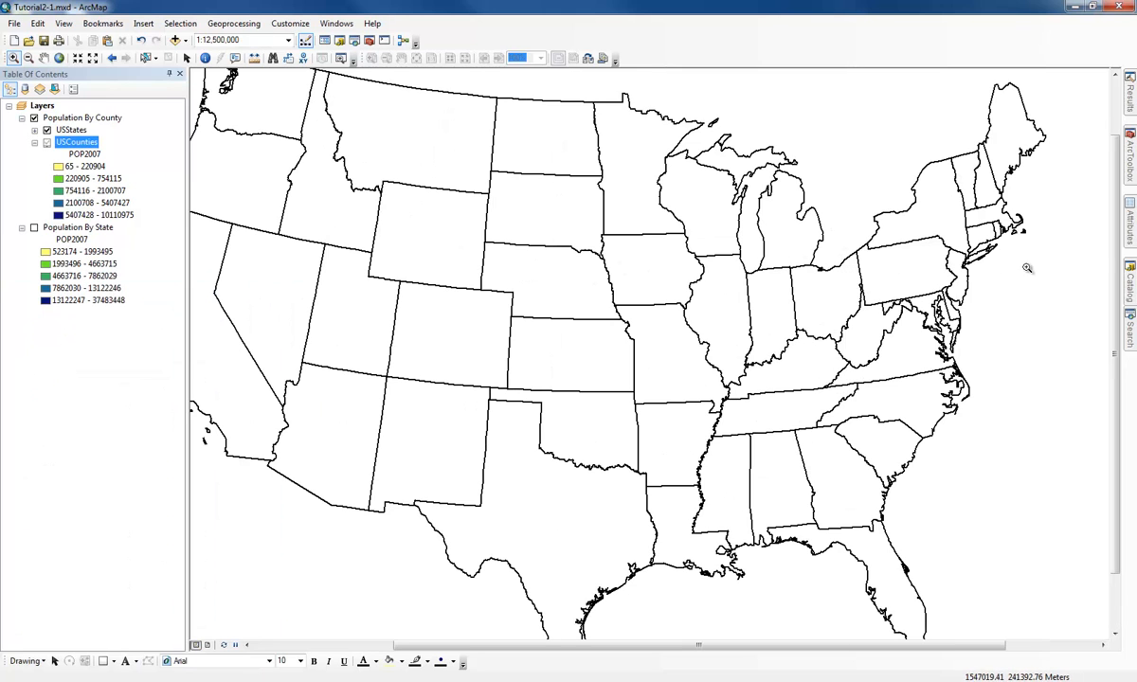
click(1131, 229)
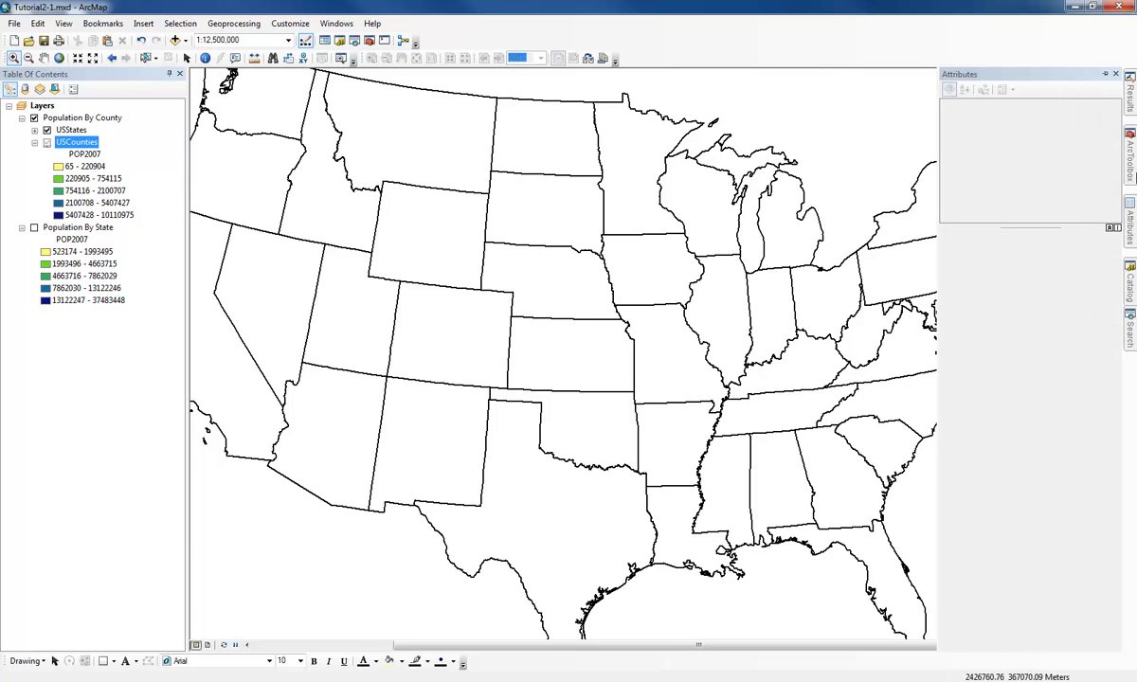
scroll(668, 215, up, 1)
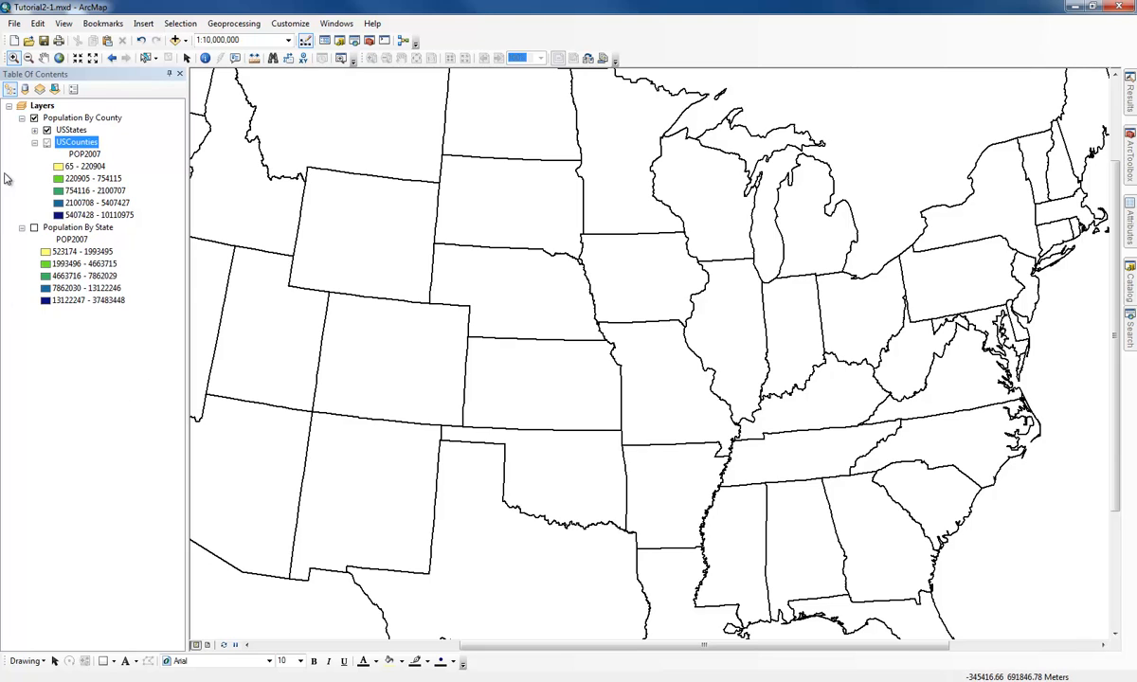
- Zoom the map to the scale that makes the USCounties layer visible
right_click(83, 142)
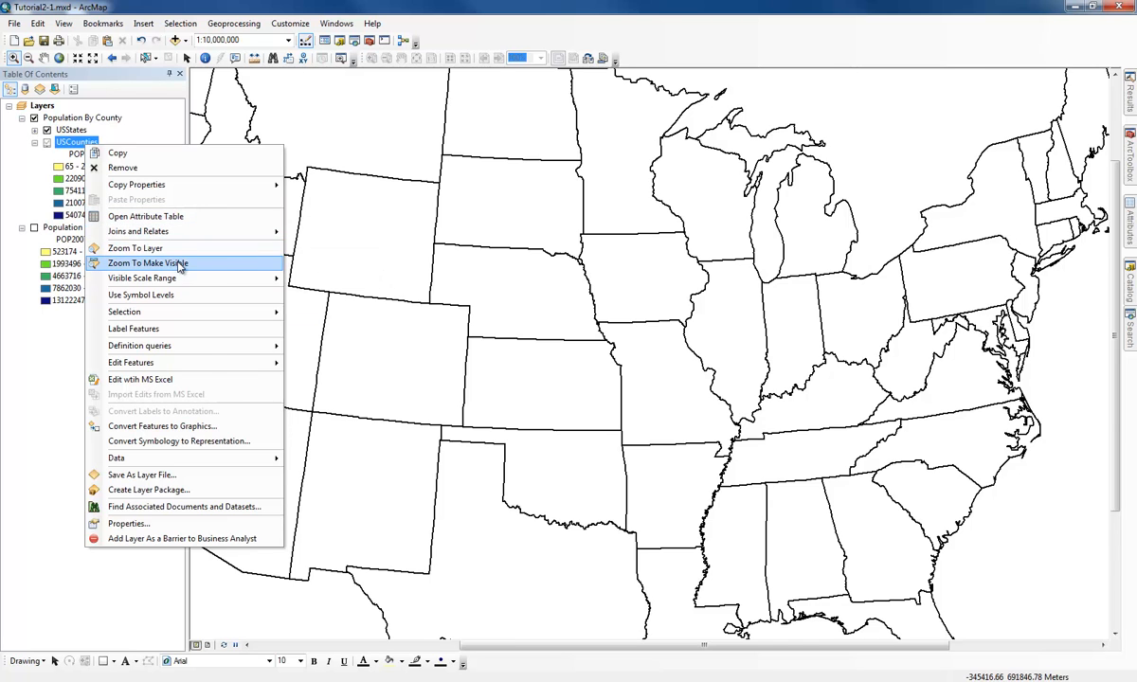
click(147, 264)
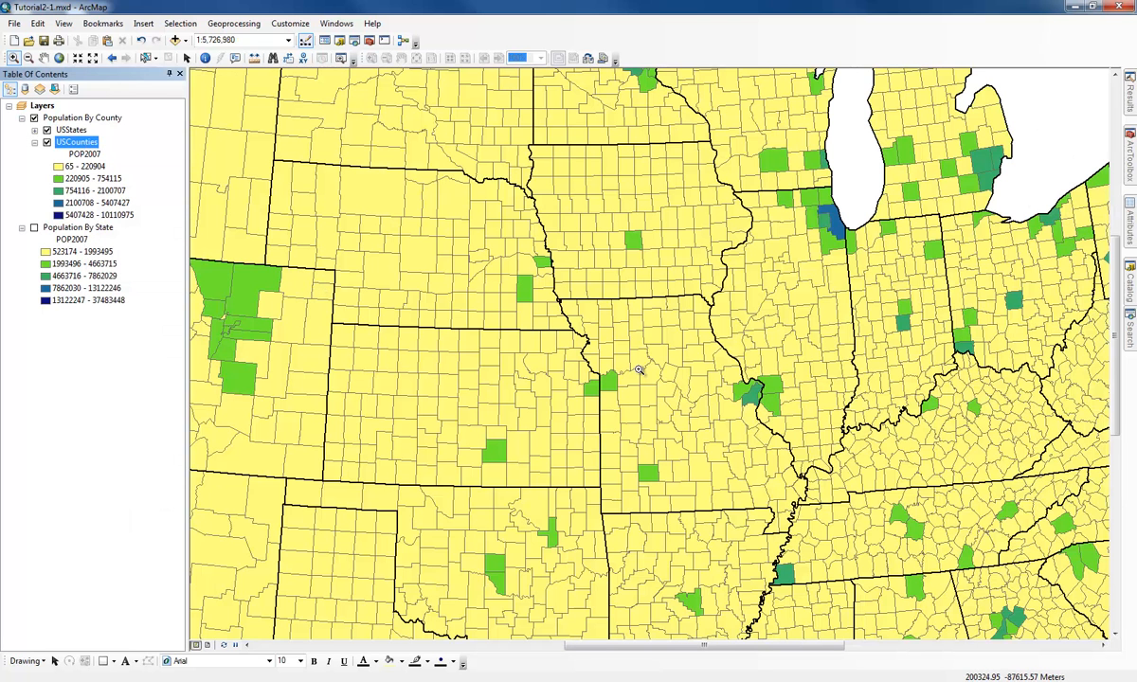
scroll(639, 369, up, 1)
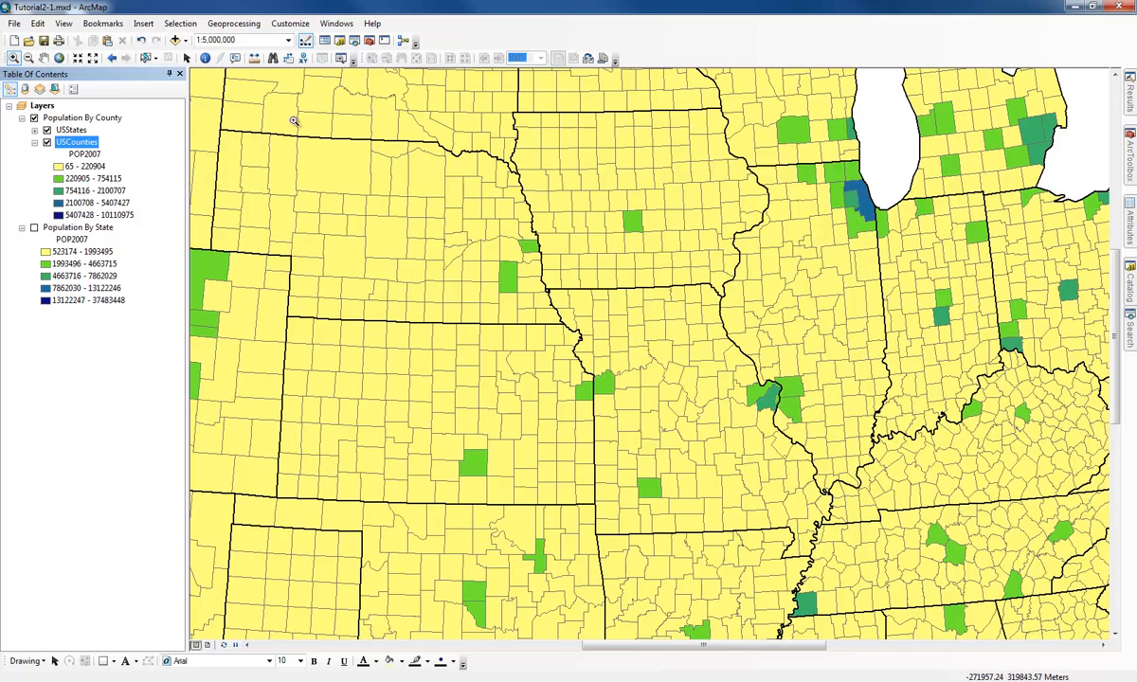
- Set the USStates layer to be hidden when zoomed in beyond 1:5,000,000 and check its display on both sides of that scale
right_click(72, 130)
click(131, 510)
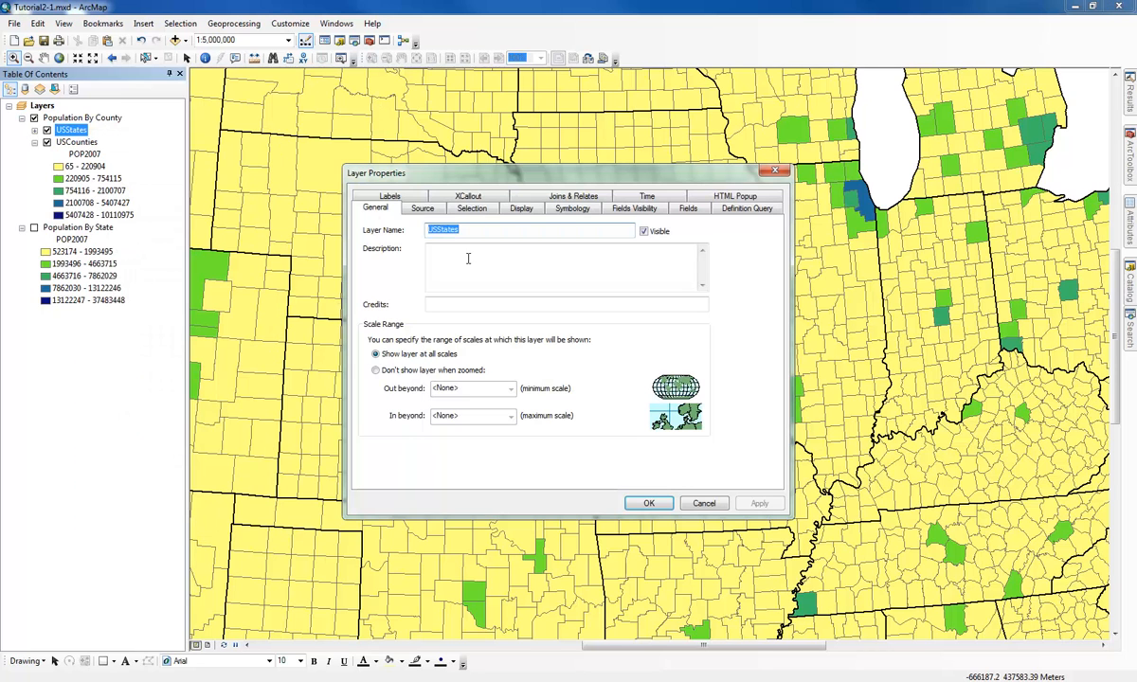
click(409, 373)
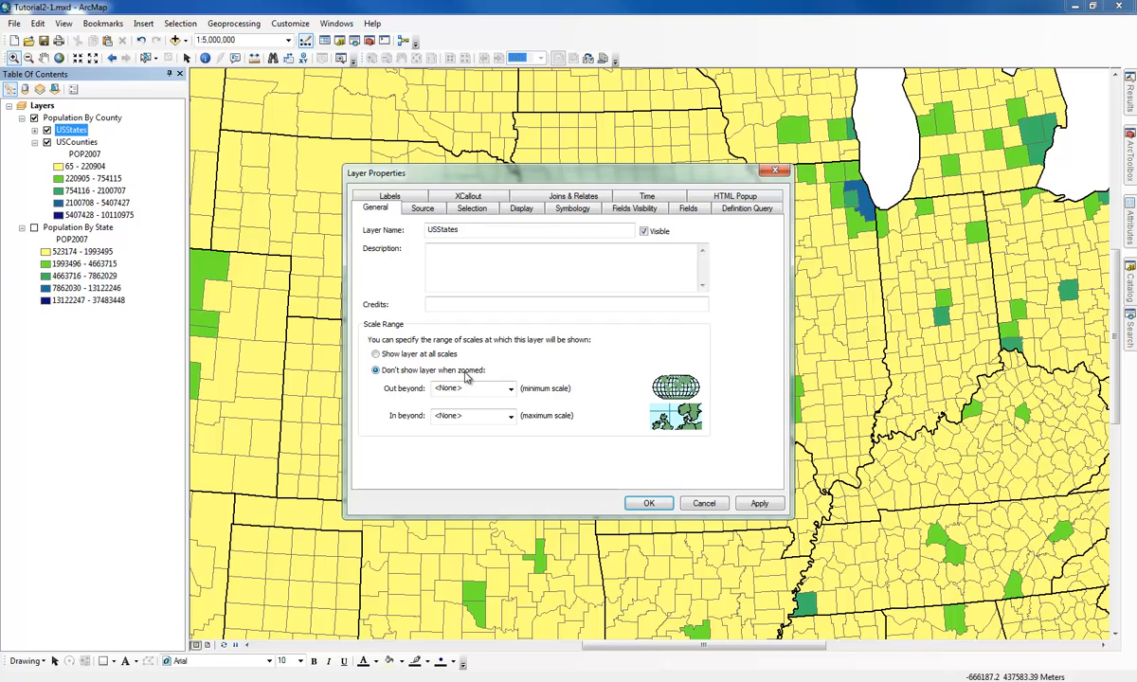
click(511, 419)
click(507, 444)
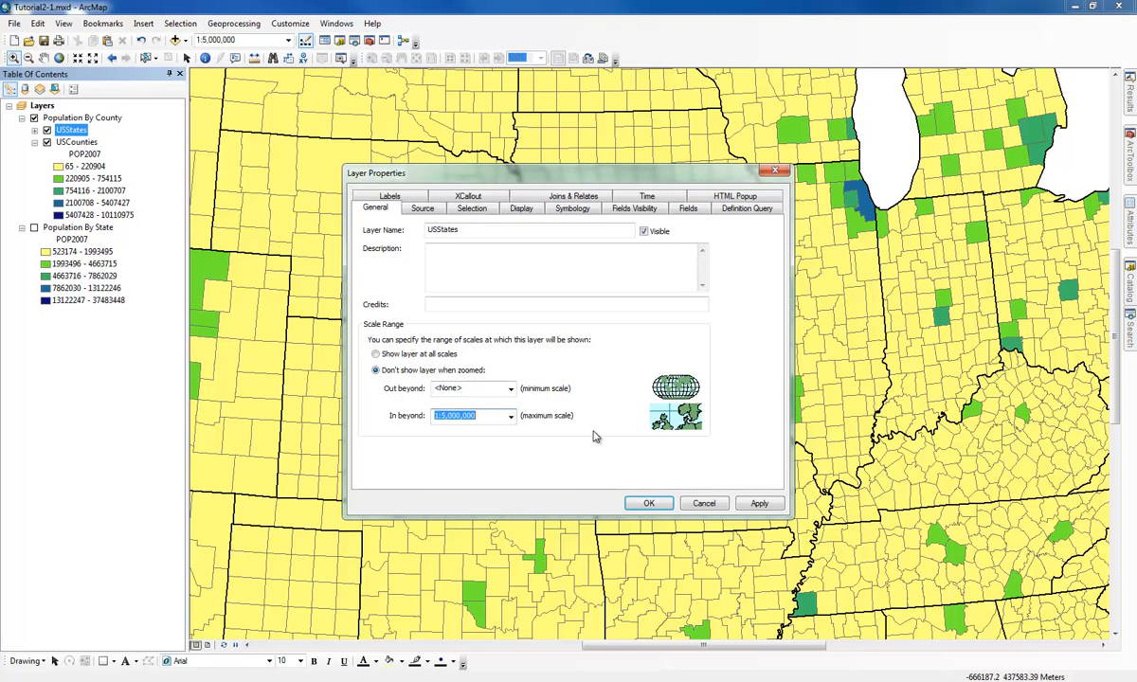
click(760, 504)
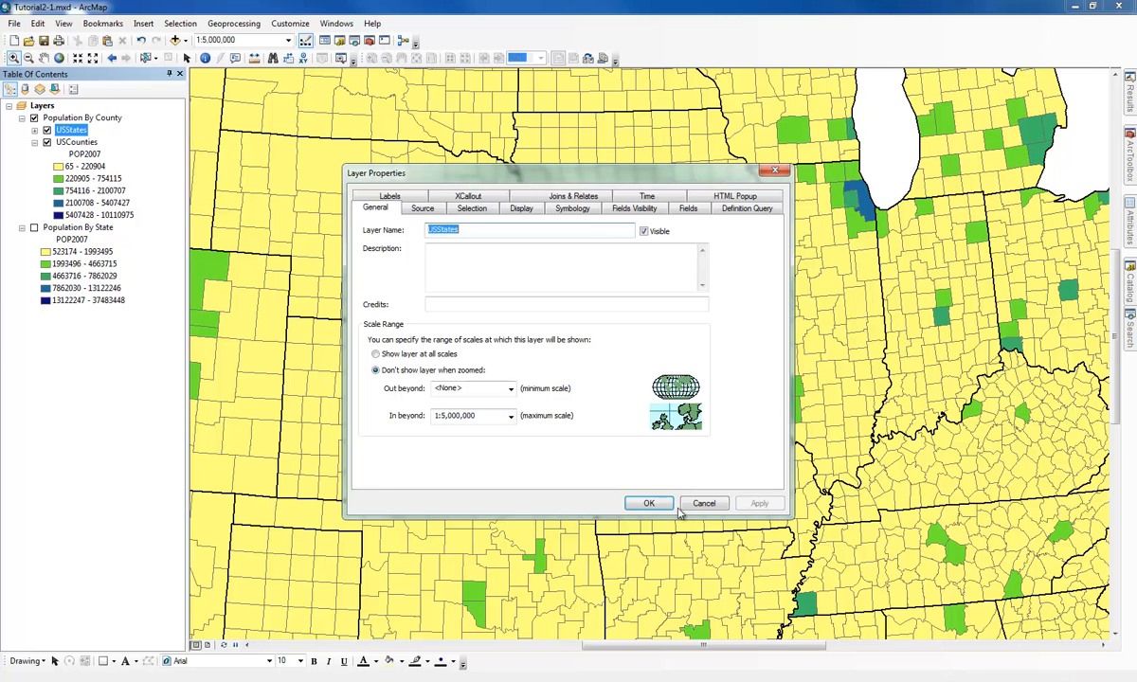
click(648, 503)
scroll(686, 435, down, 1)
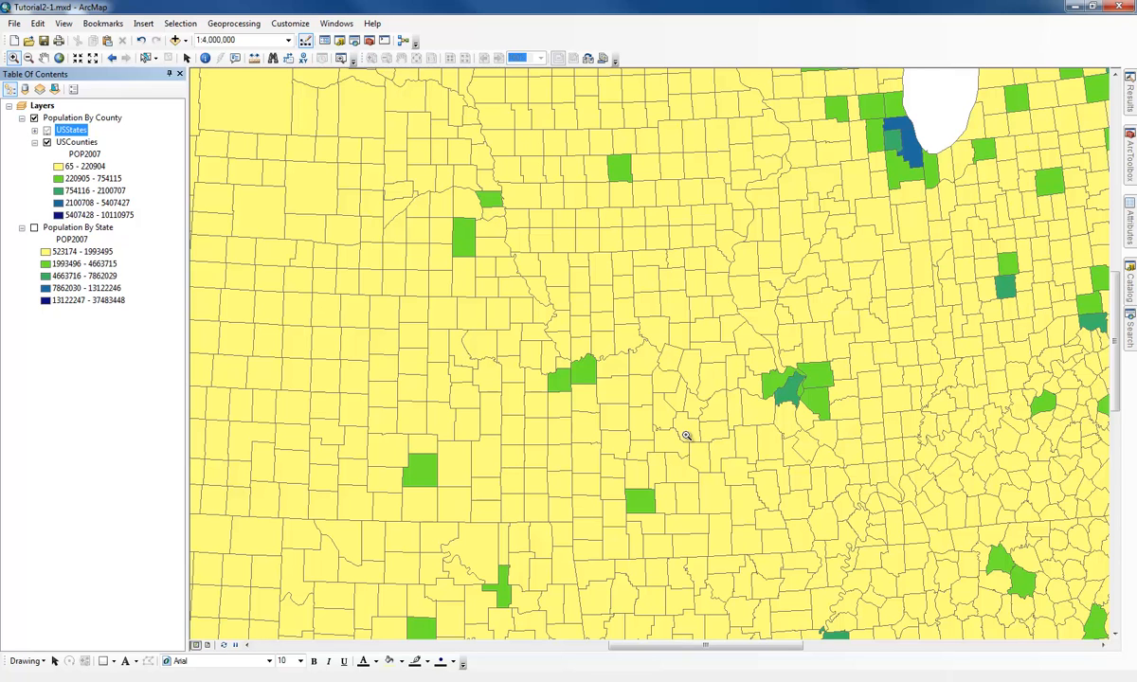
scroll(686, 435, up, 1)
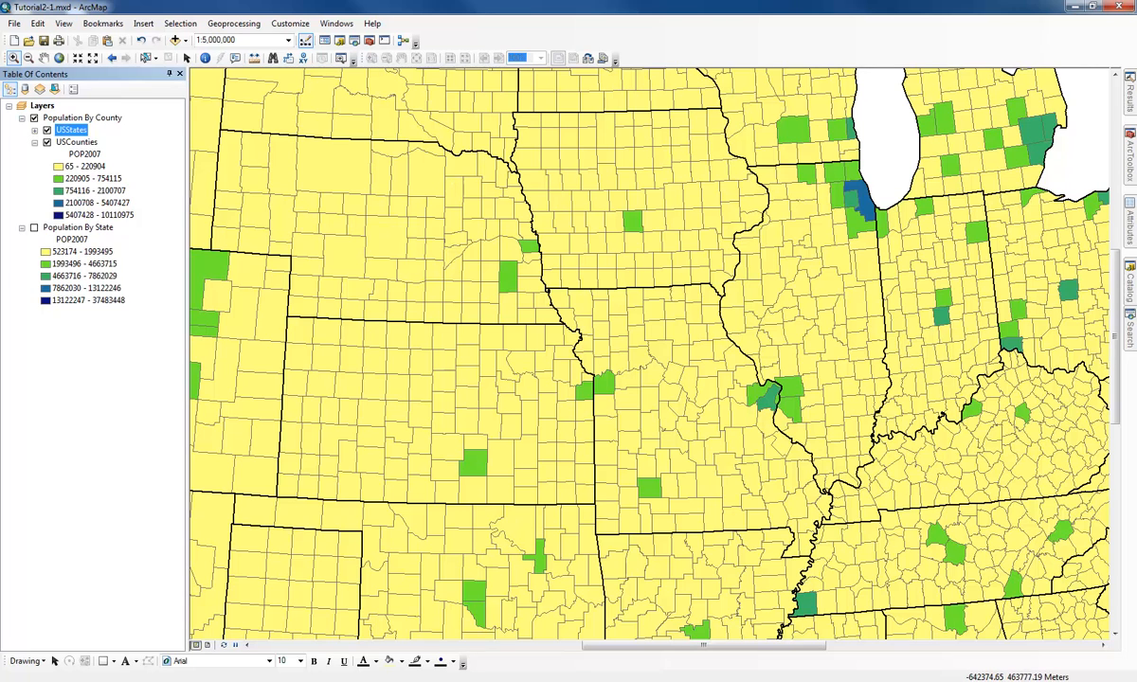
- Set the USStates layer back to showing at all scales and check its display at 1:4,000,000
right_click(81, 129)
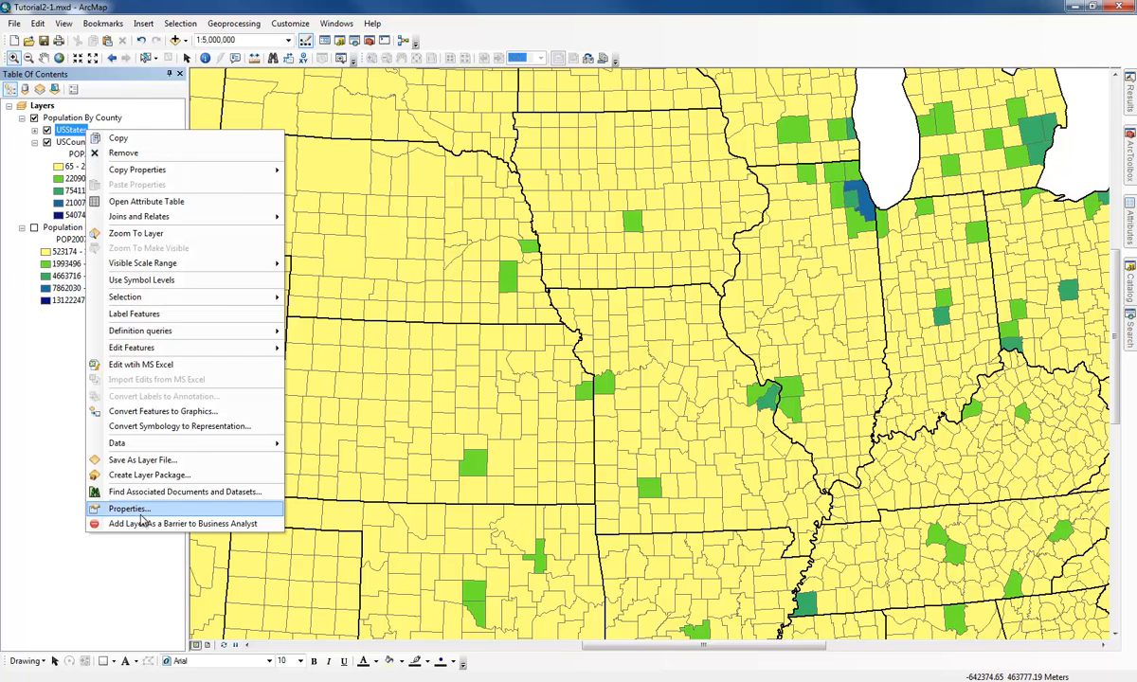
click(132, 485)
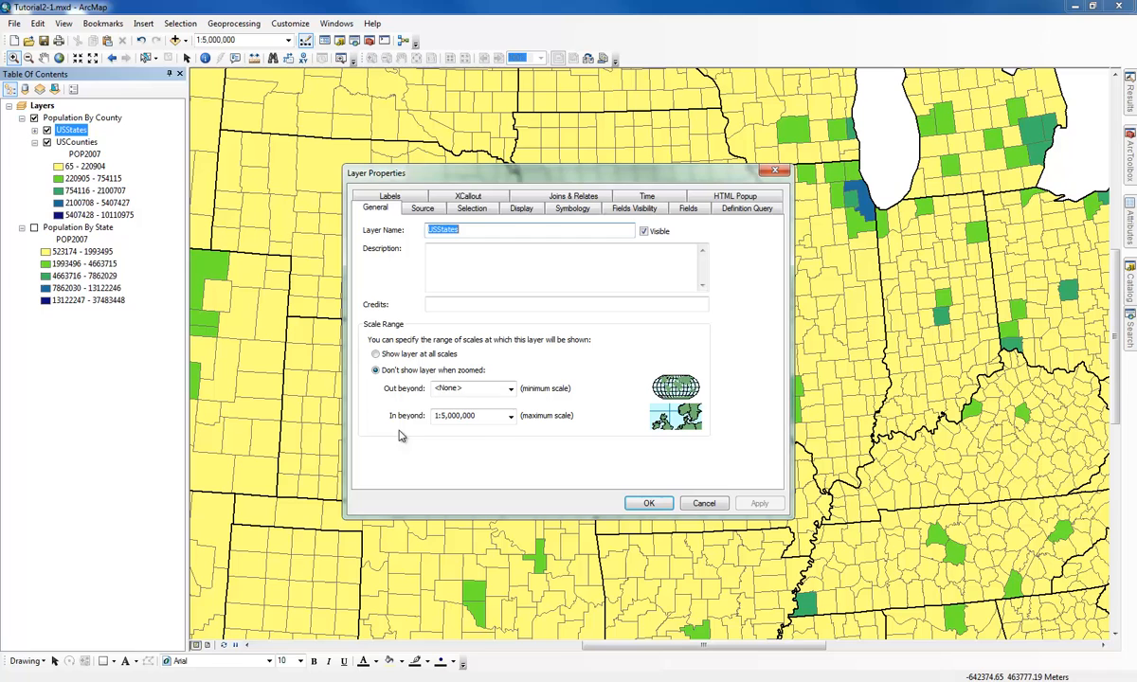
click(423, 354)
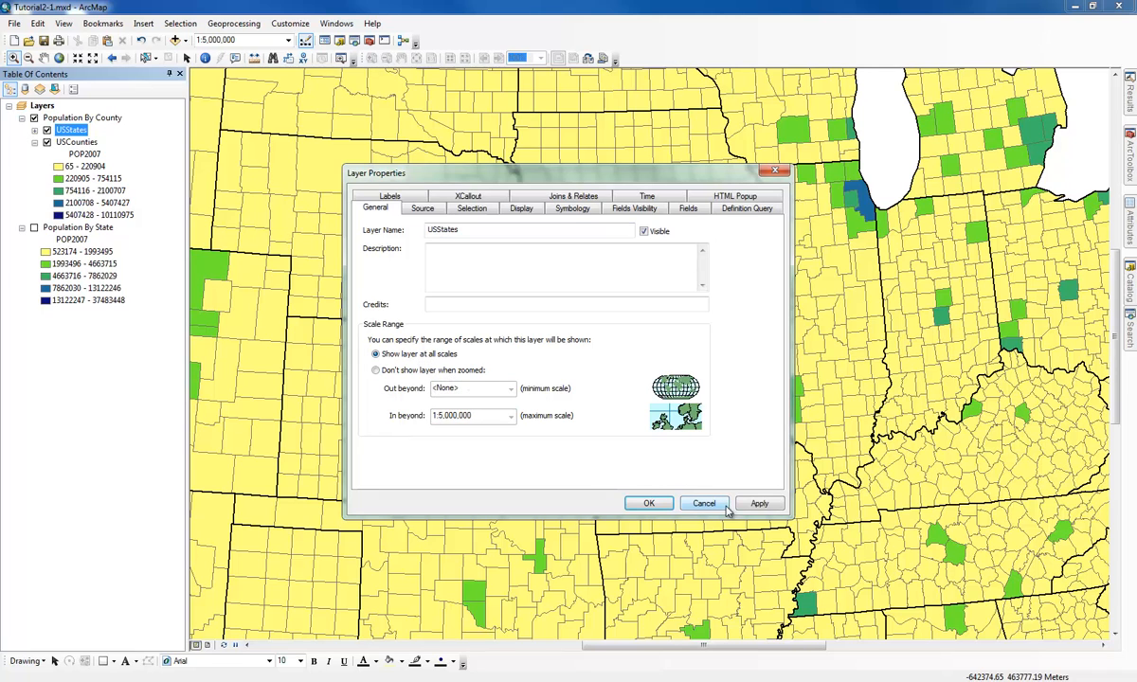
click(647, 503)
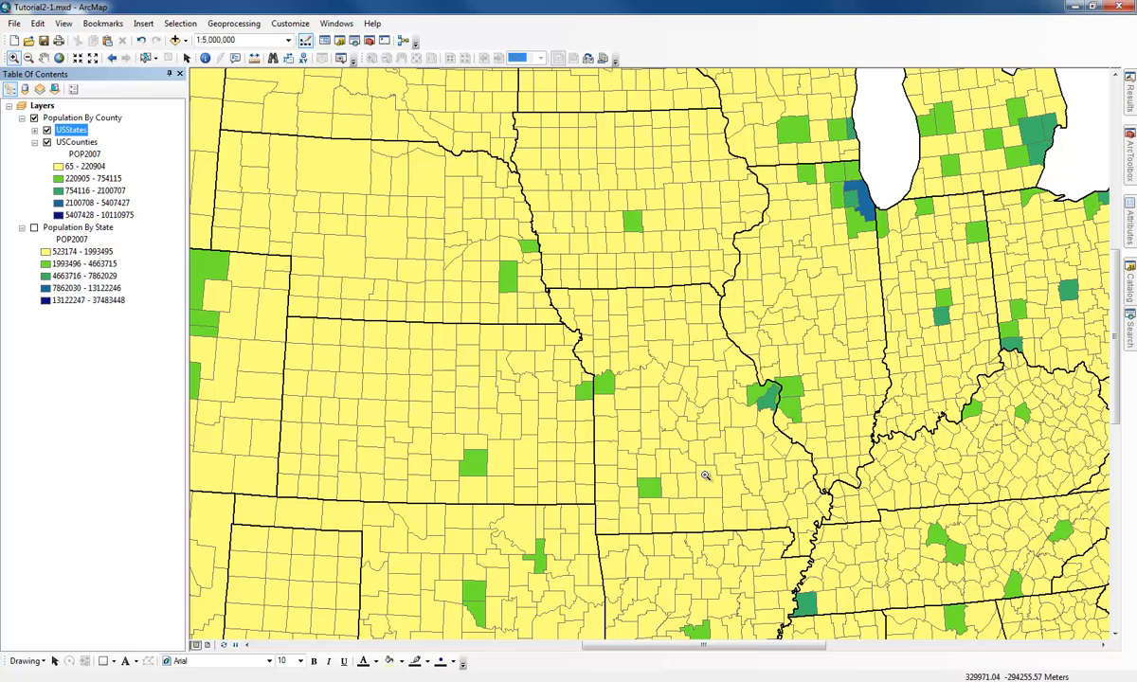
scroll(526, 372, up, 1)
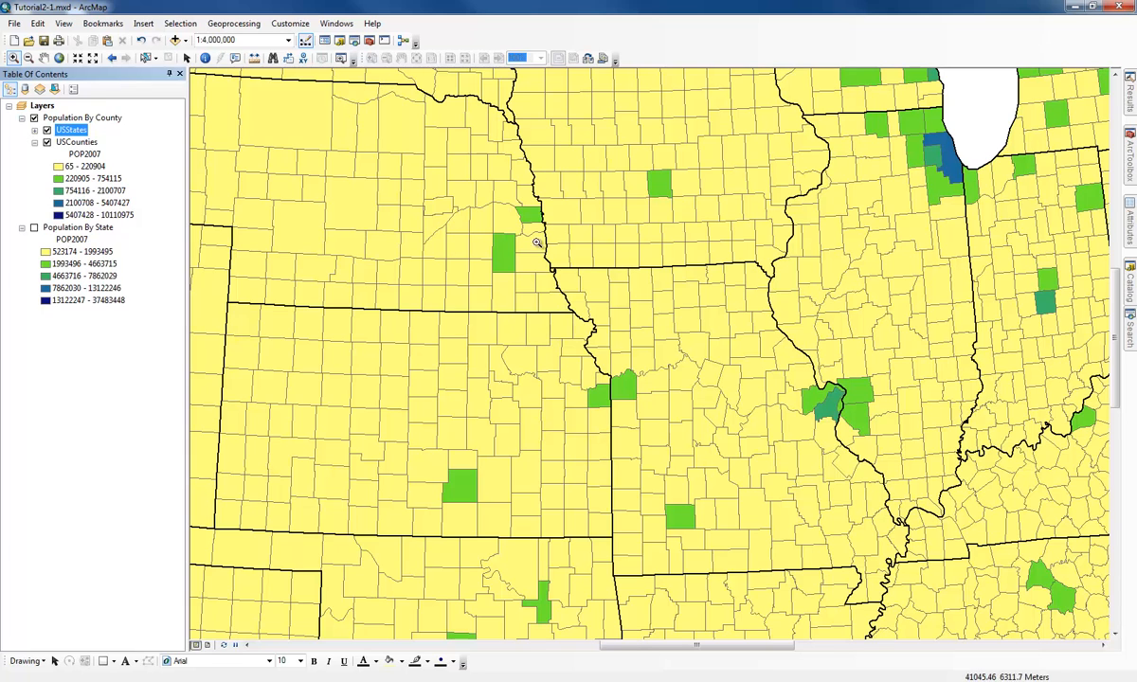
- Show the map at full extent and add a new group layer named Population by Census Tracts to the data frame
click(78, 119)
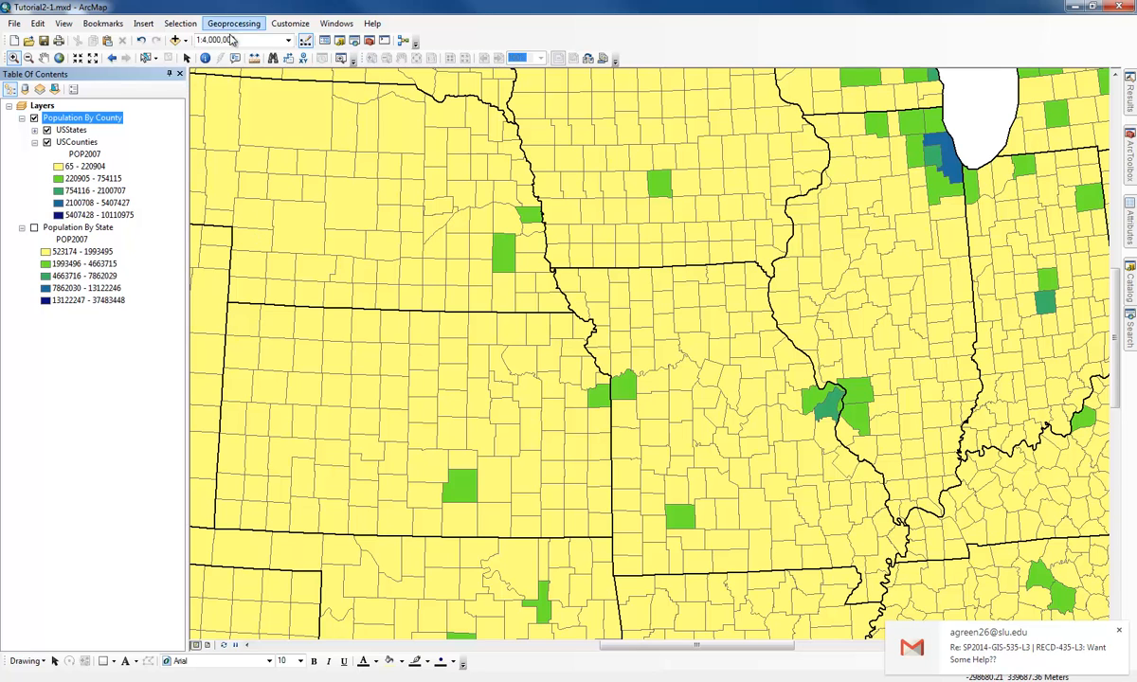
click(59, 58)
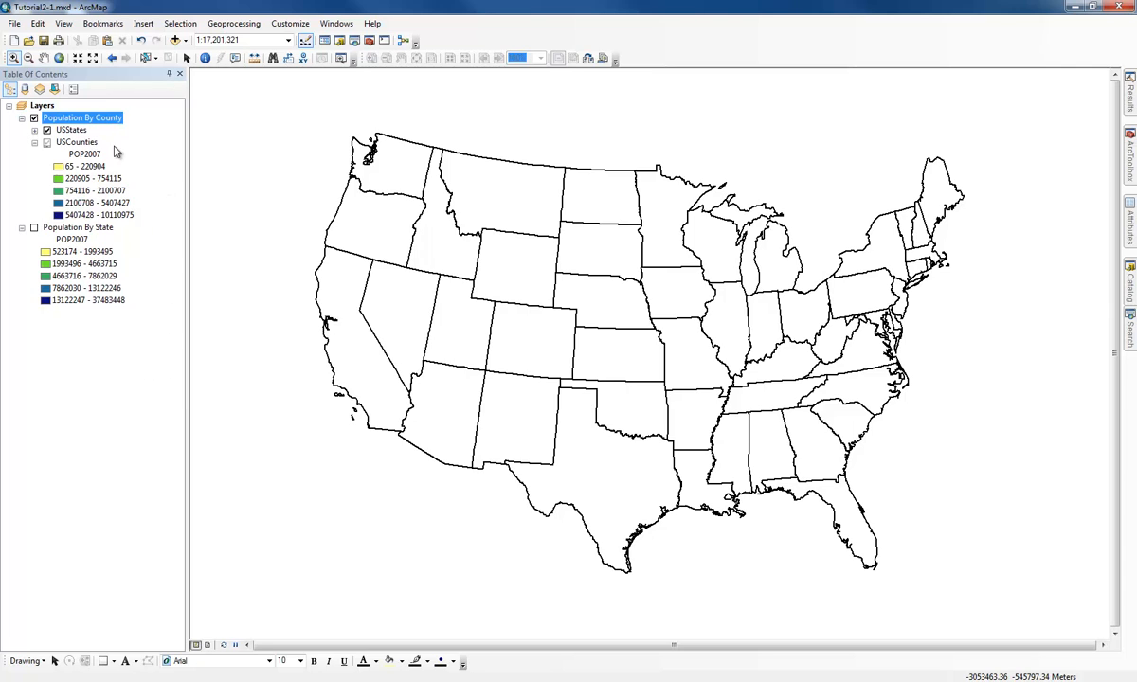
right_click(44, 106)
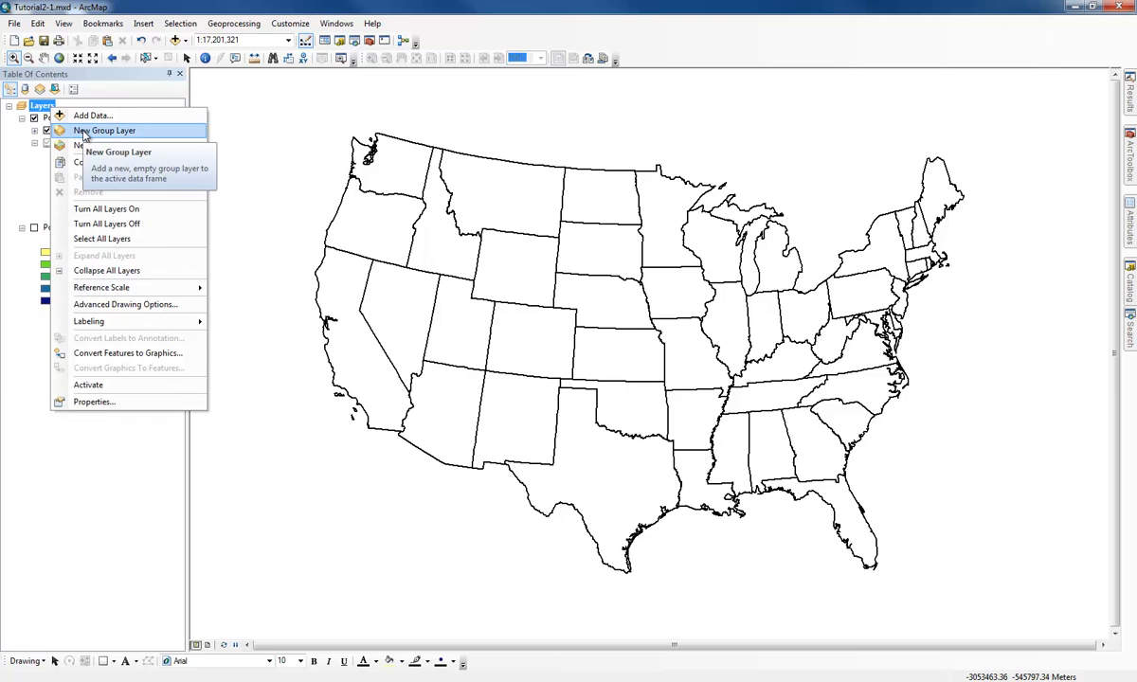
click(83, 135)
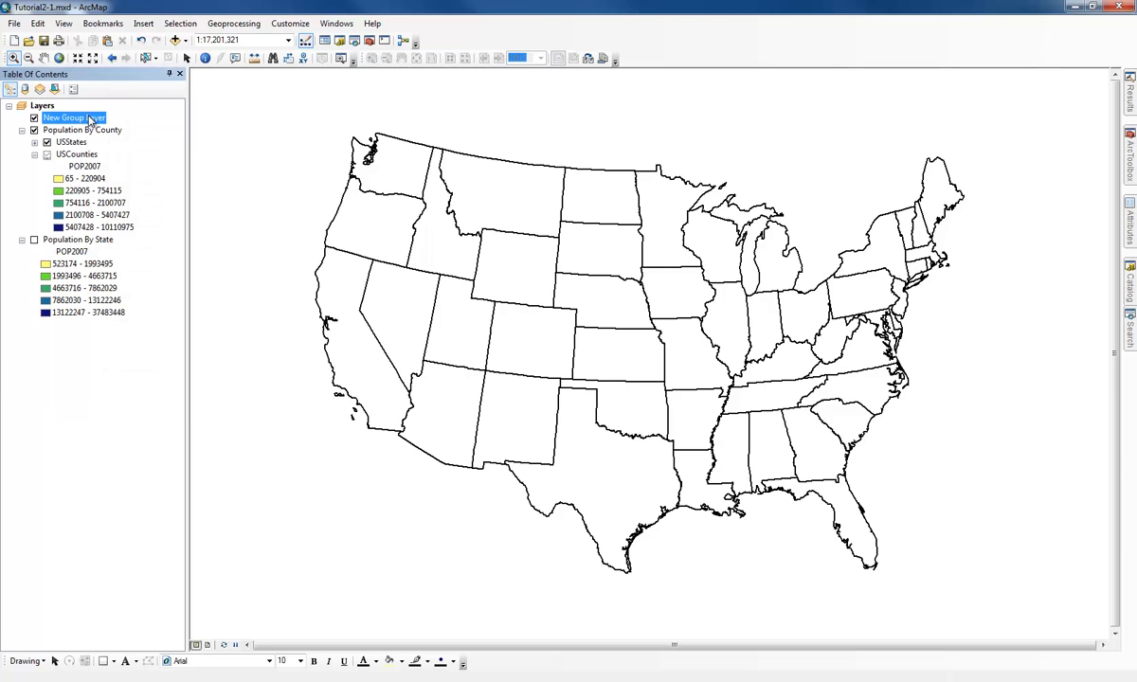
text(population by)
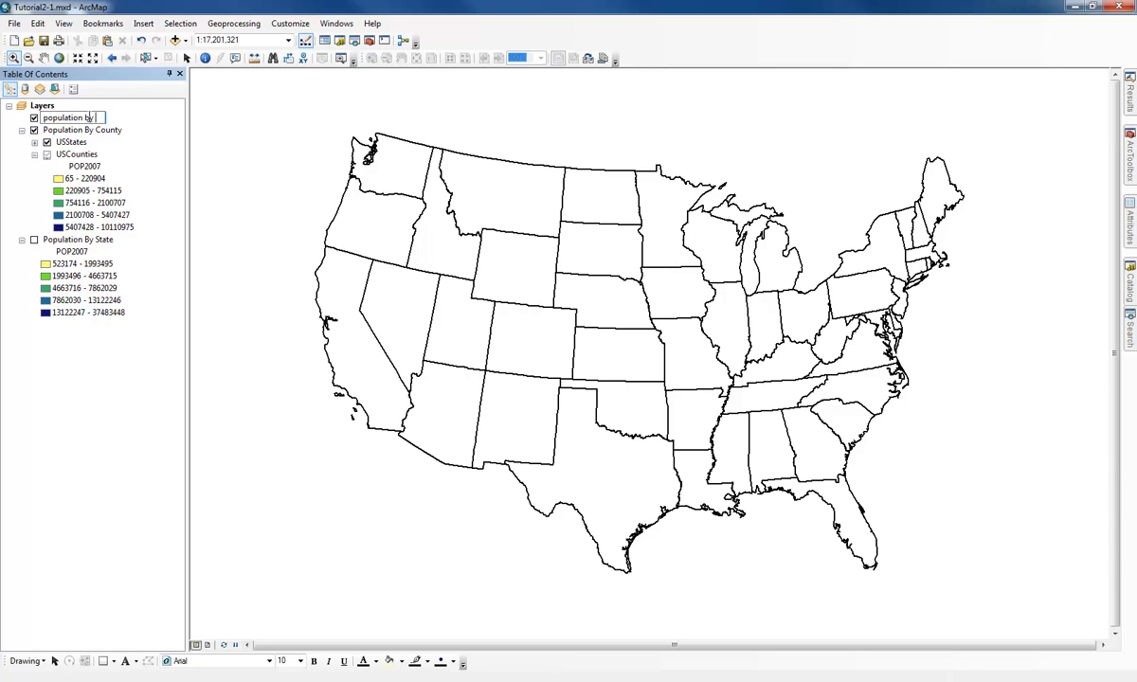
text( Census Tracts)
key(Return)
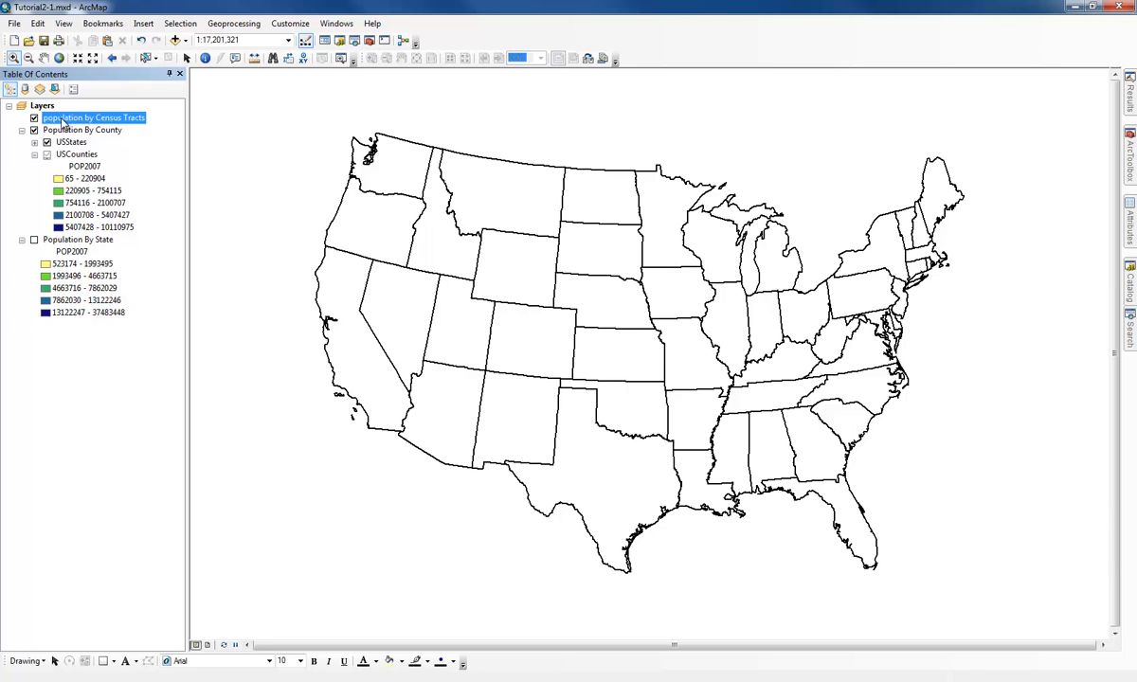
click(43, 117)
click(43, 118)
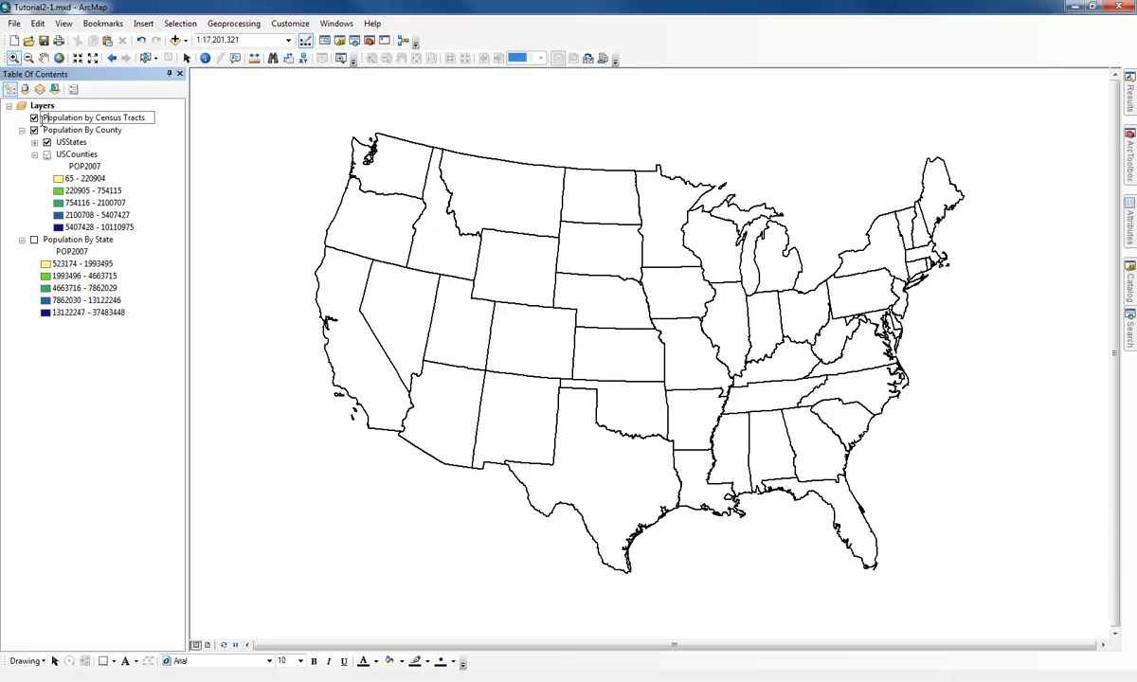
key(Return)
- Add NVTracts and UTTracts from UnitedStates.gdb to the Population by Census Tracts group layer
right_click(48, 118)
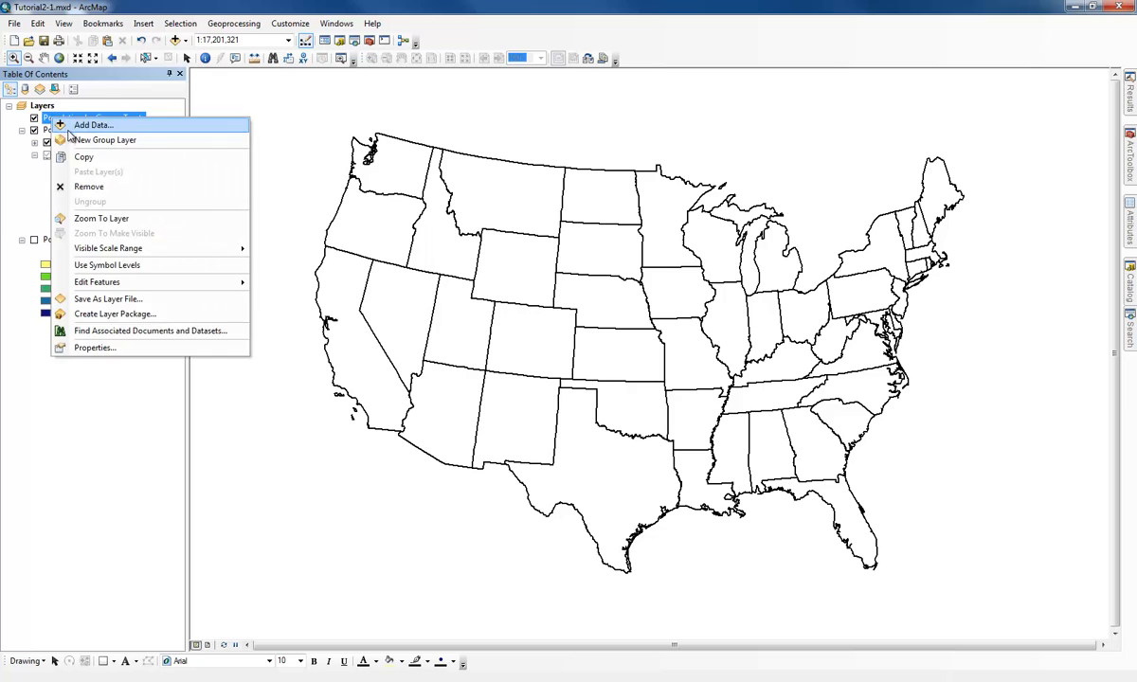
click(68, 125)
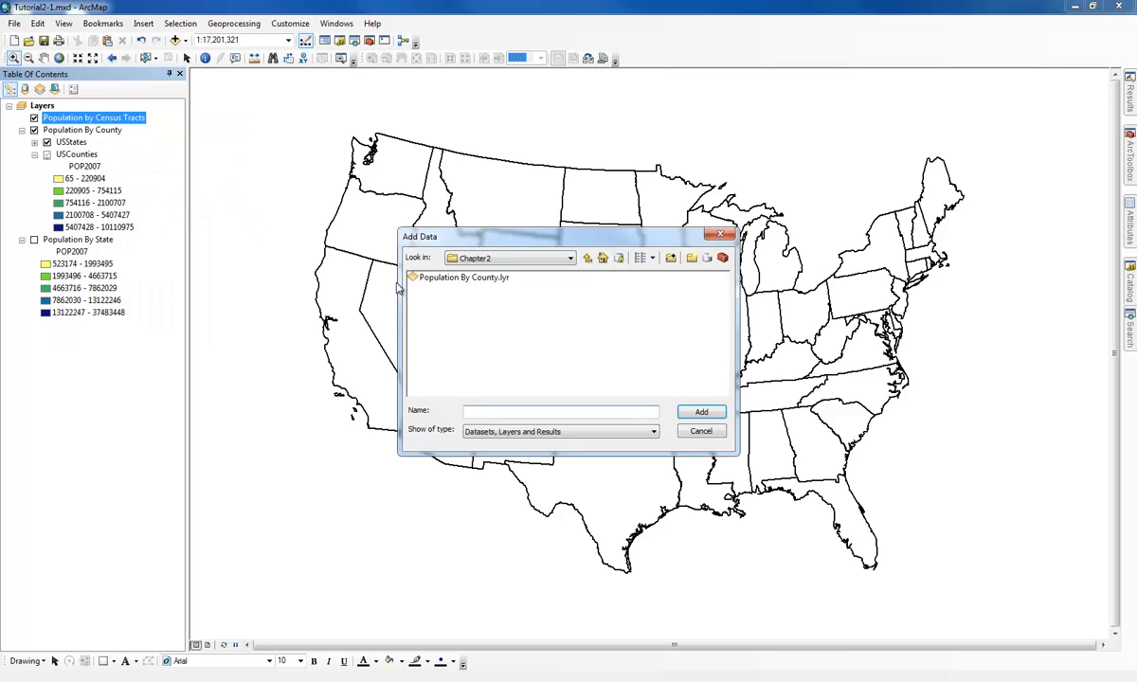
click(588, 259)
click(587, 258)
double_click(433, 276)
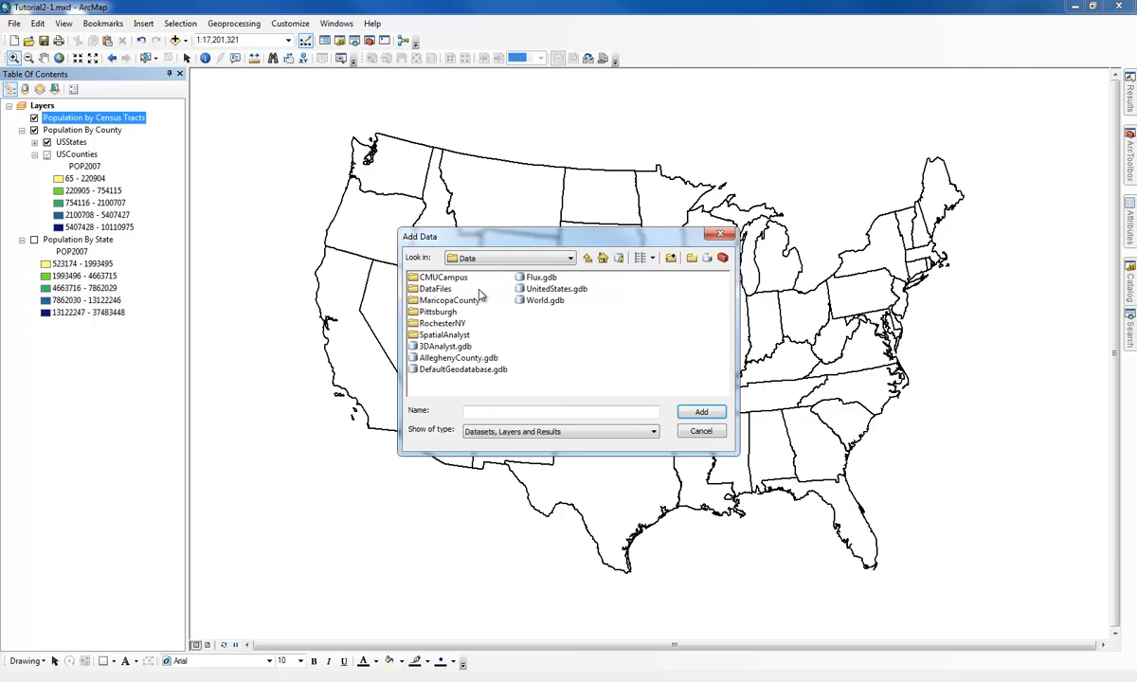
click(556, 289)
double_click(556, 289)
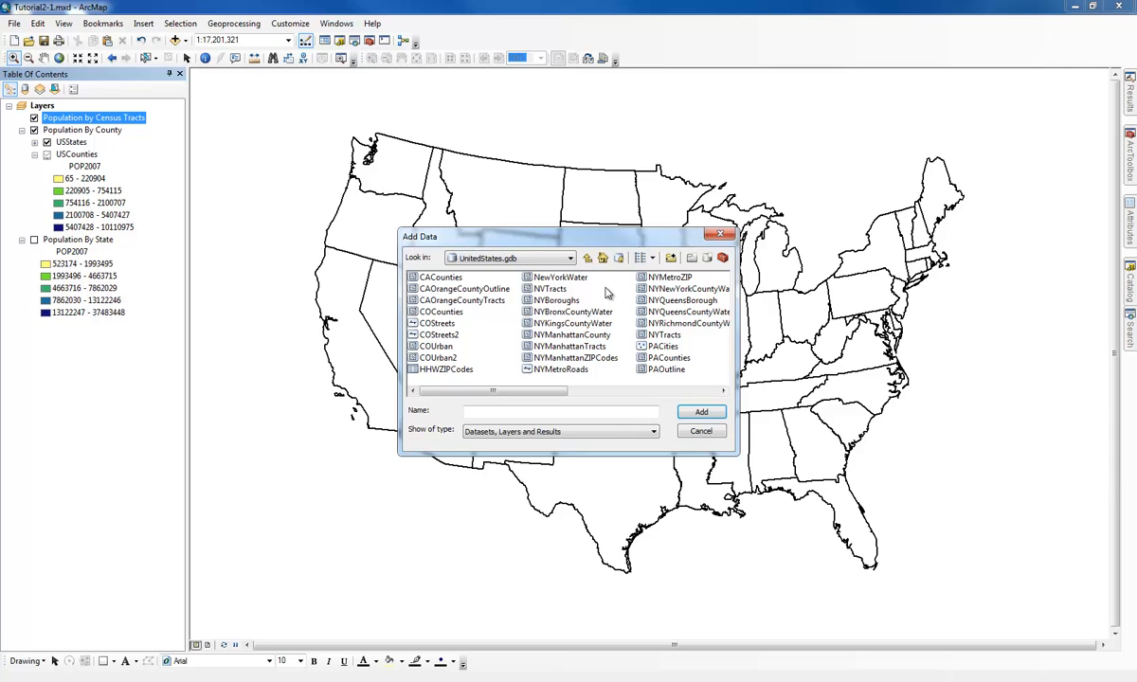
click(528, 288)
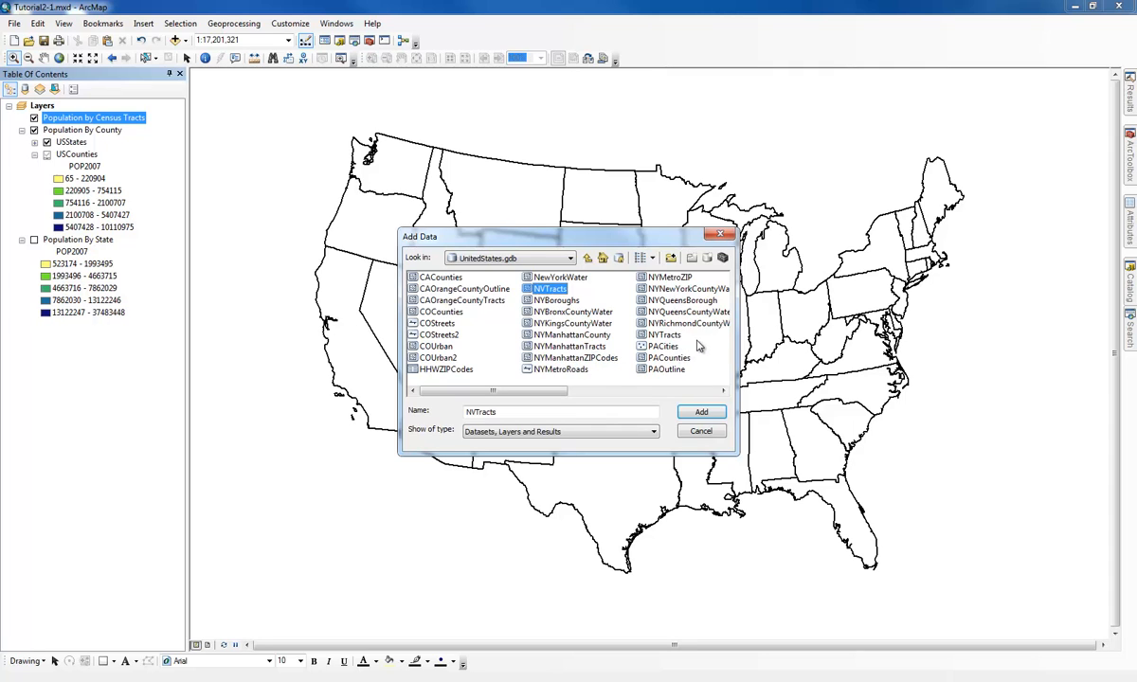
scroll(701, 346, down, 1)
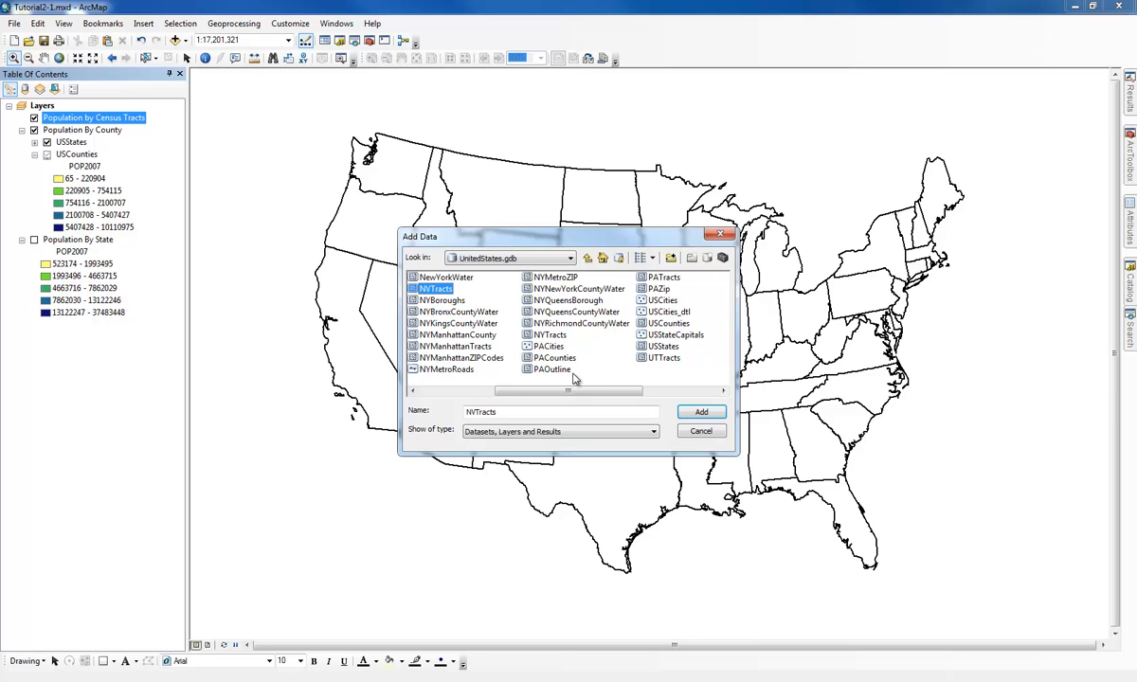
ctrl+click(663, 357)
click(703, 410)
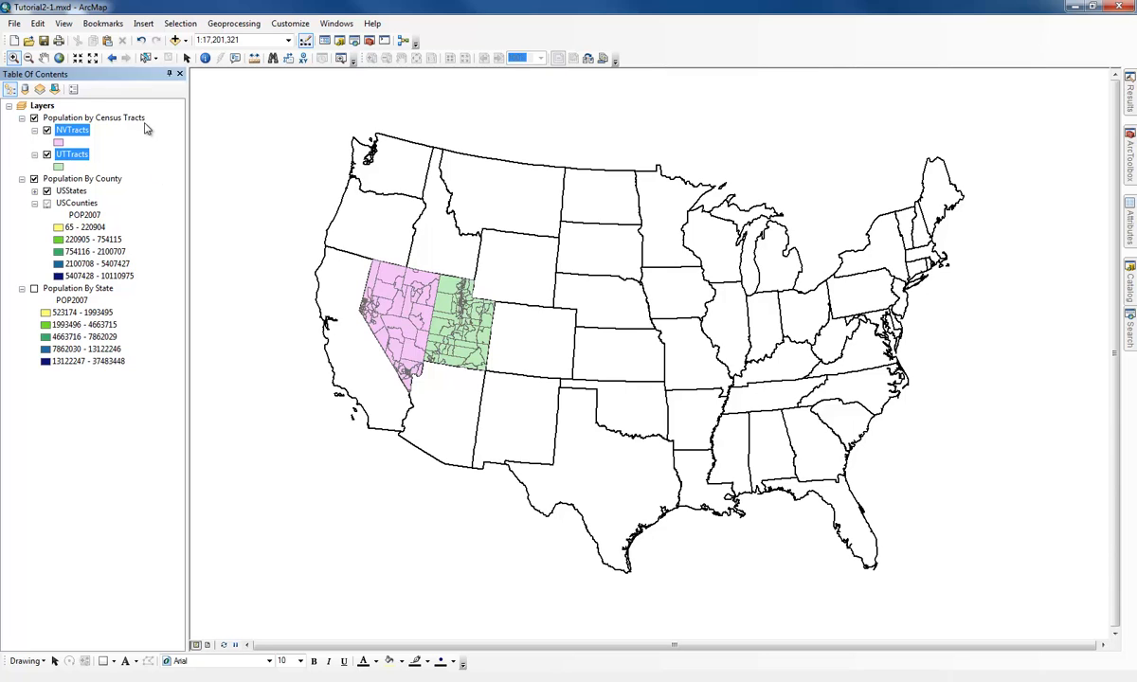
click(88, 118)
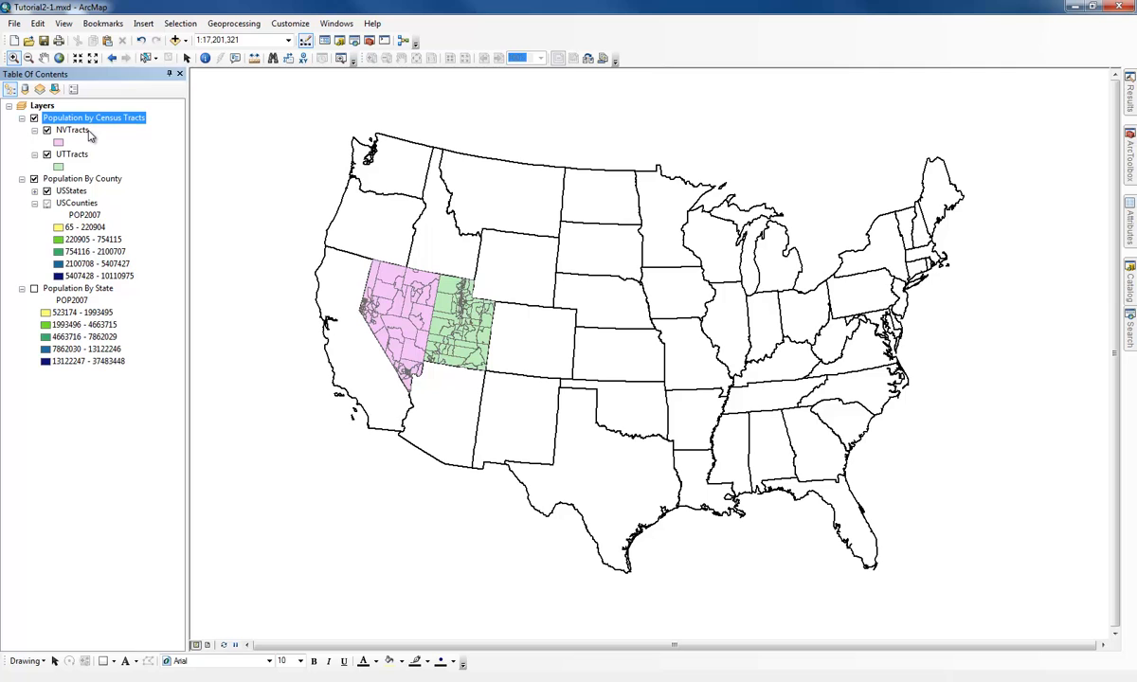
- Symbolize the NVTracts layer with graduated colors based on the POP2007 field
right_click(91, 138)
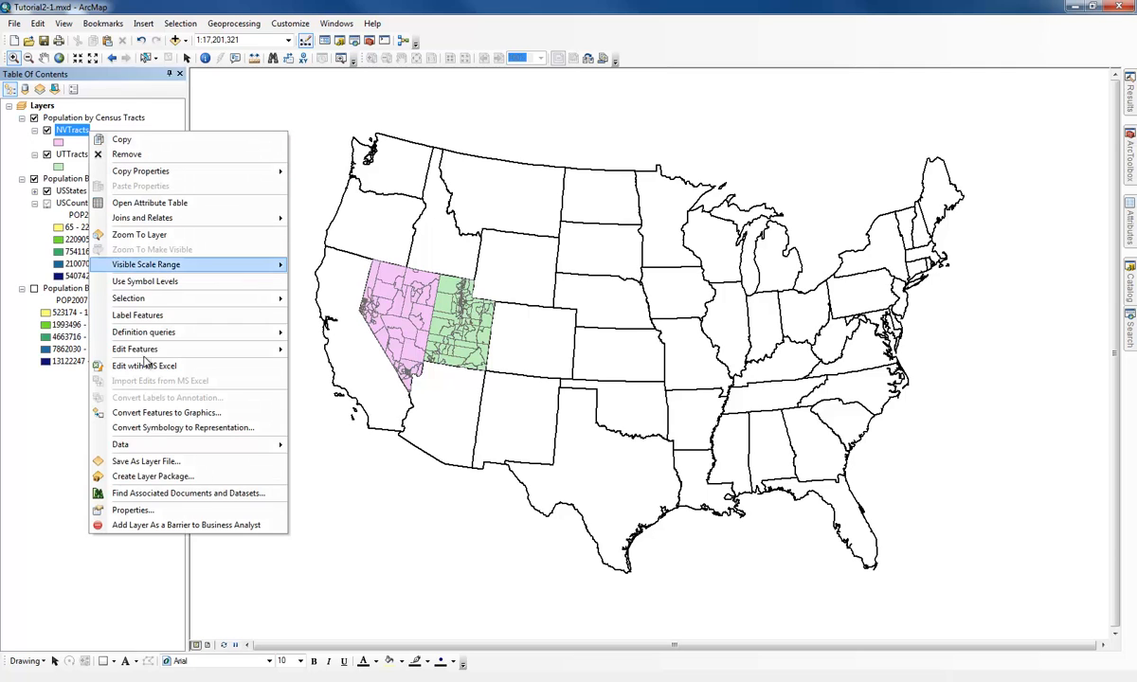
click(161, 481)
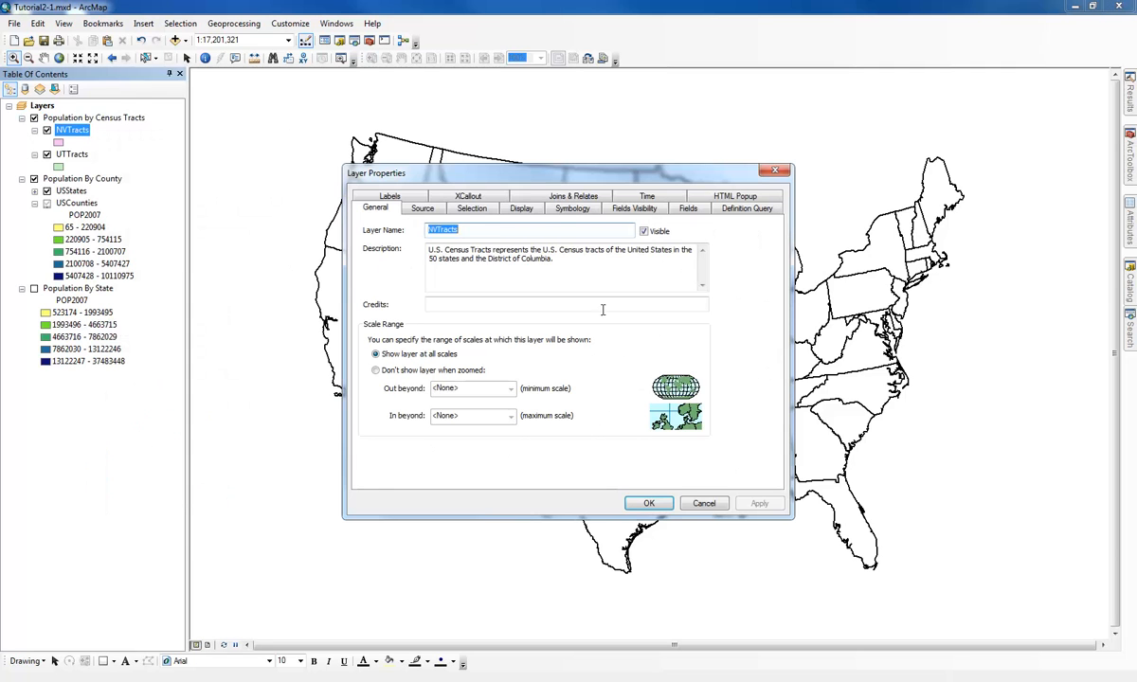
click(567, 207)
click(378, 254)
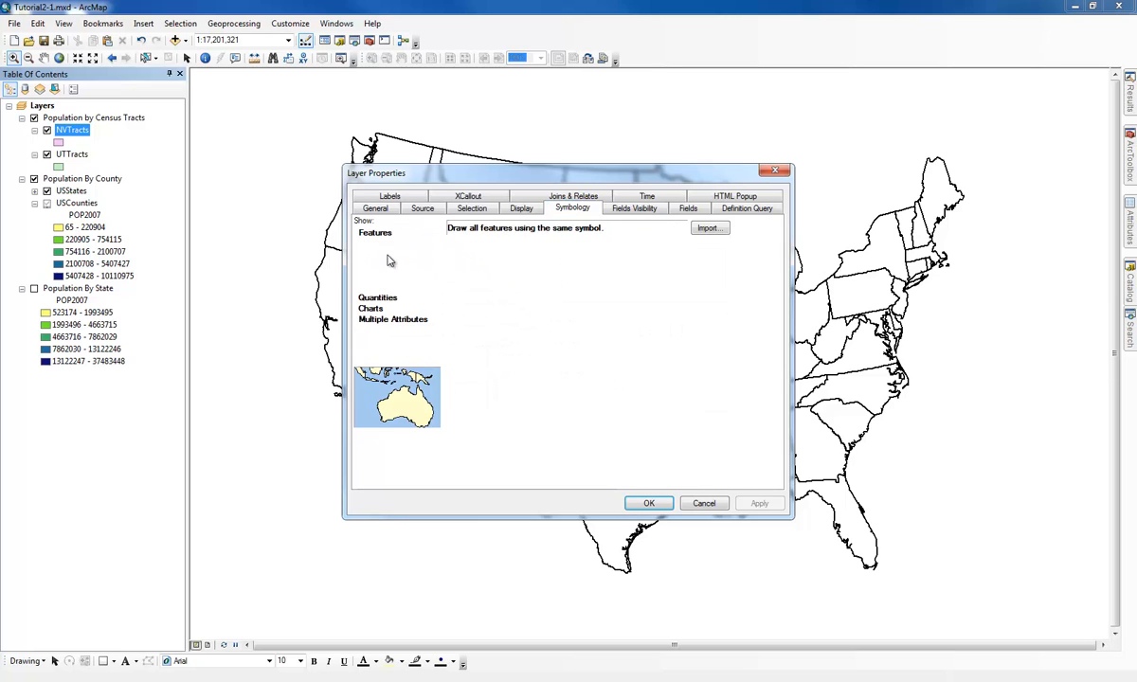
click(502, 256)
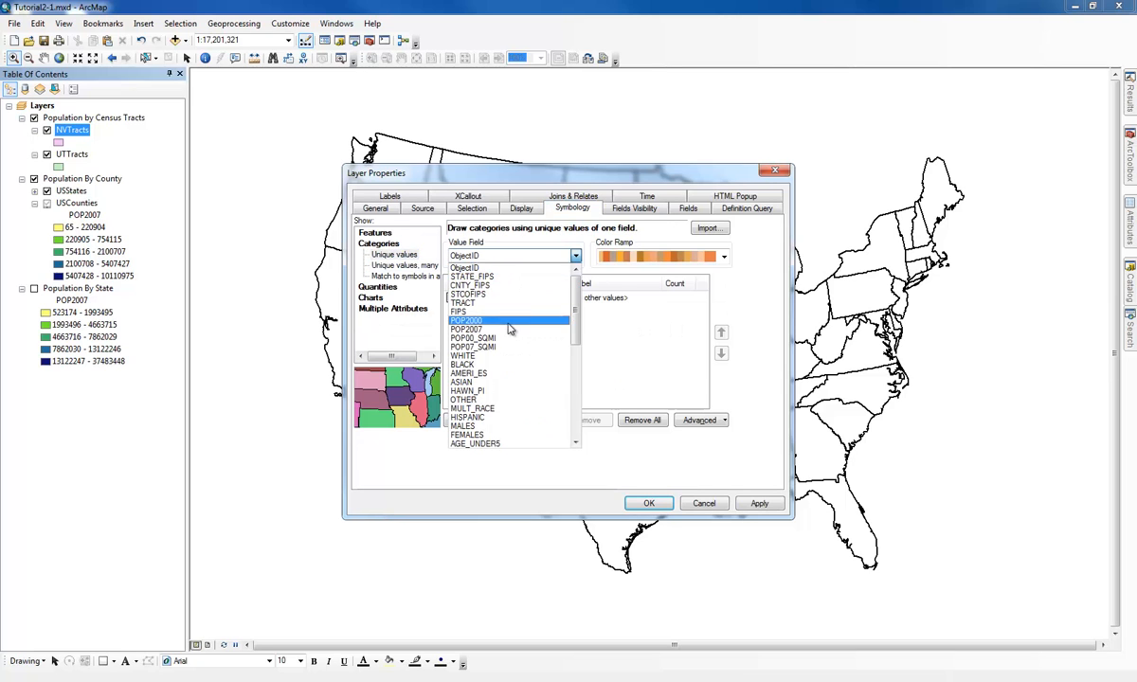
click(474, 328)
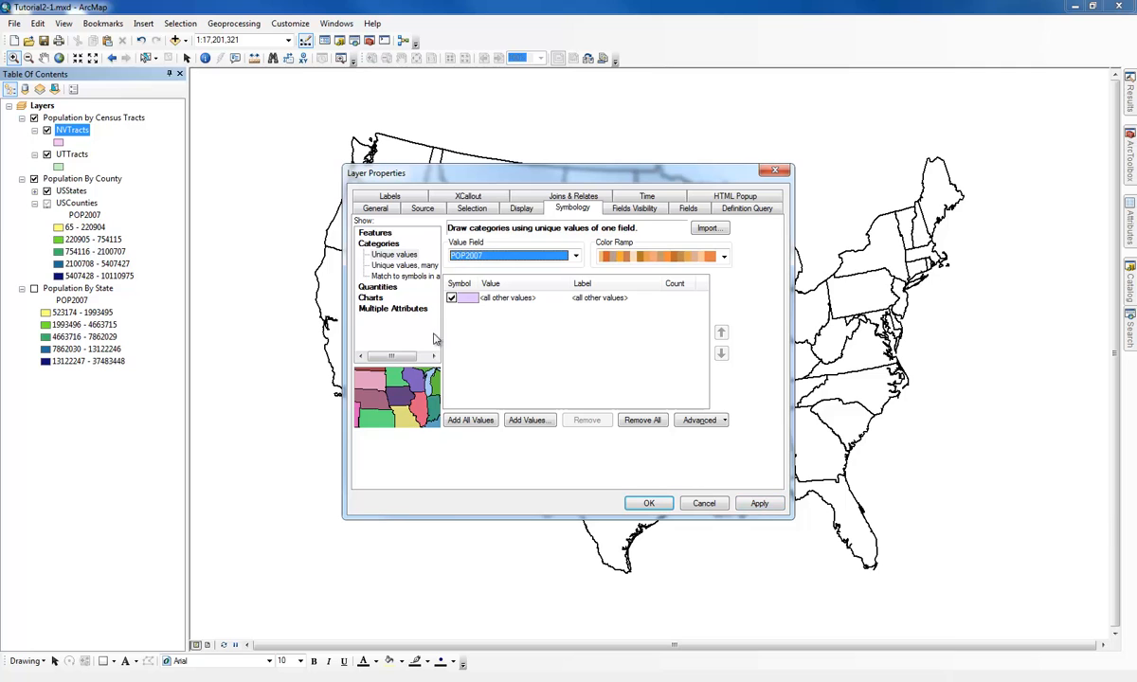
click(378, 286)
click(492, 254)
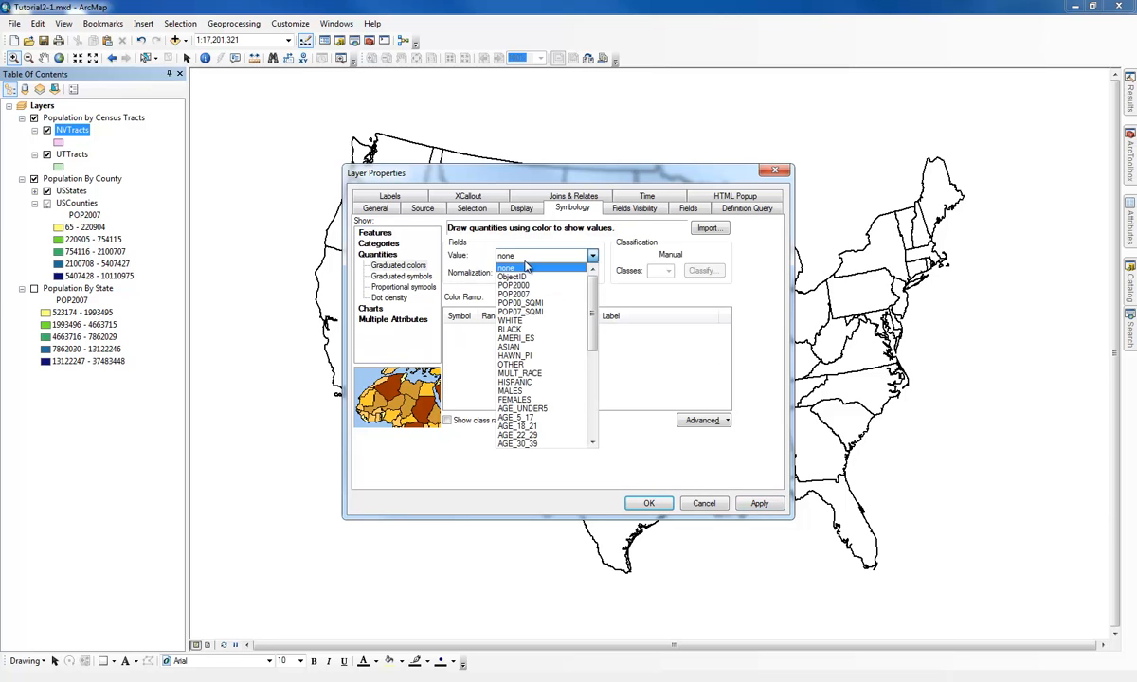
click(496, 277)
click(649, 503)
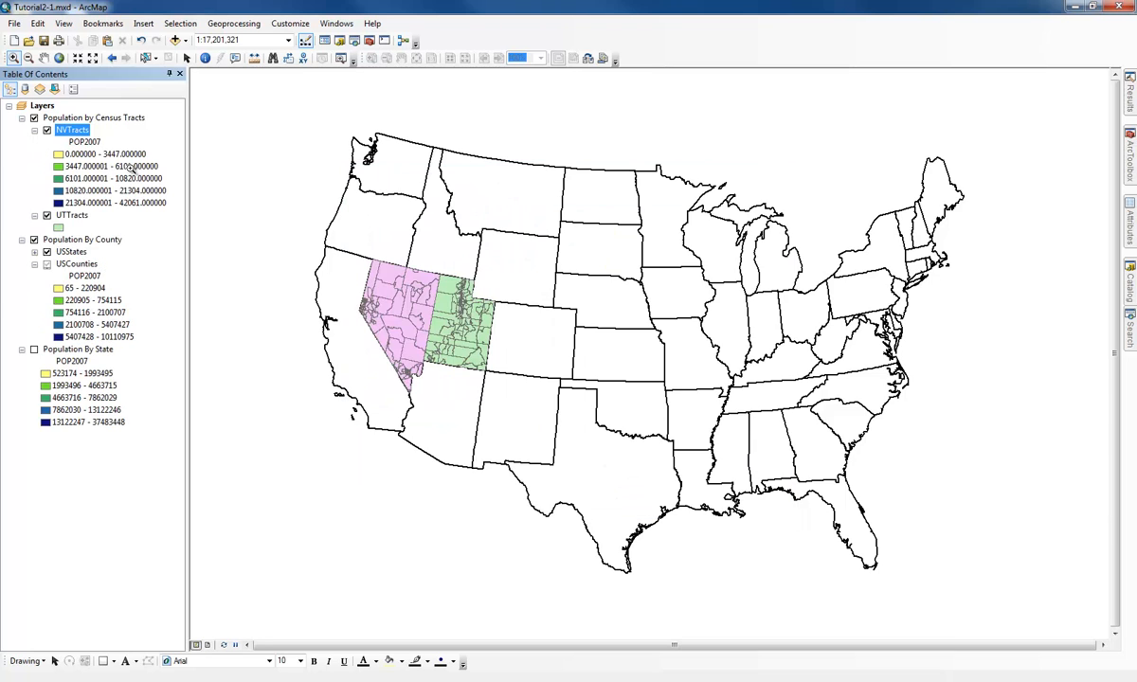
- Symbolize the UTTracts layer with graduated colors based on the POP2007 field
right_click(69, 217)
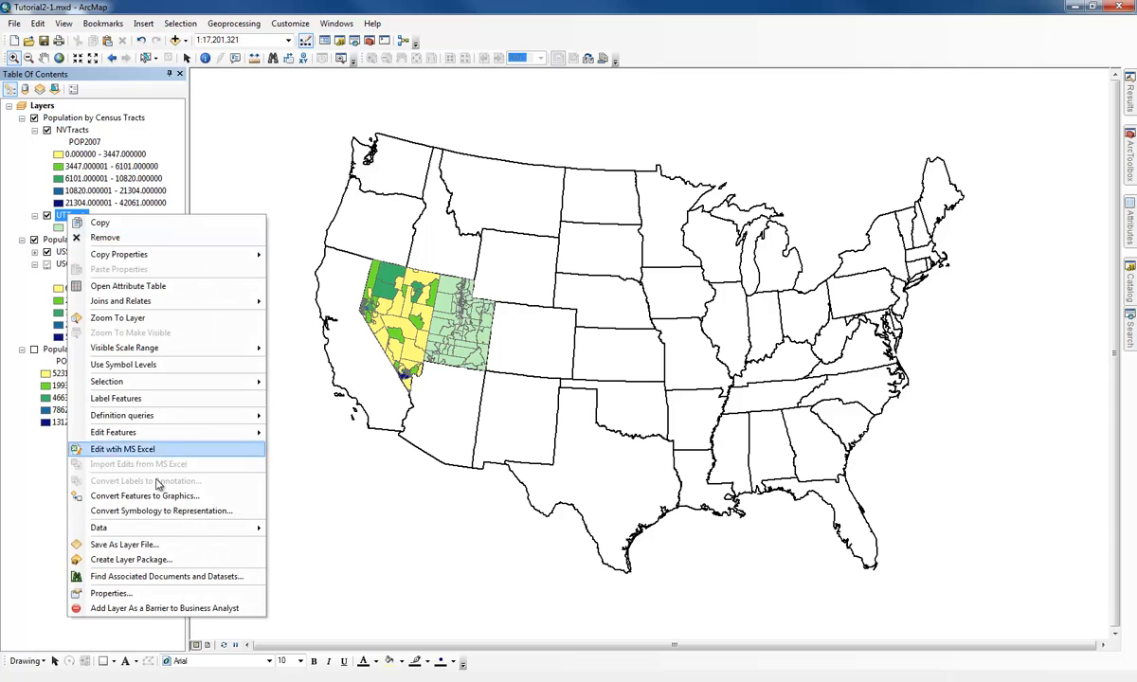
click(155, 594)
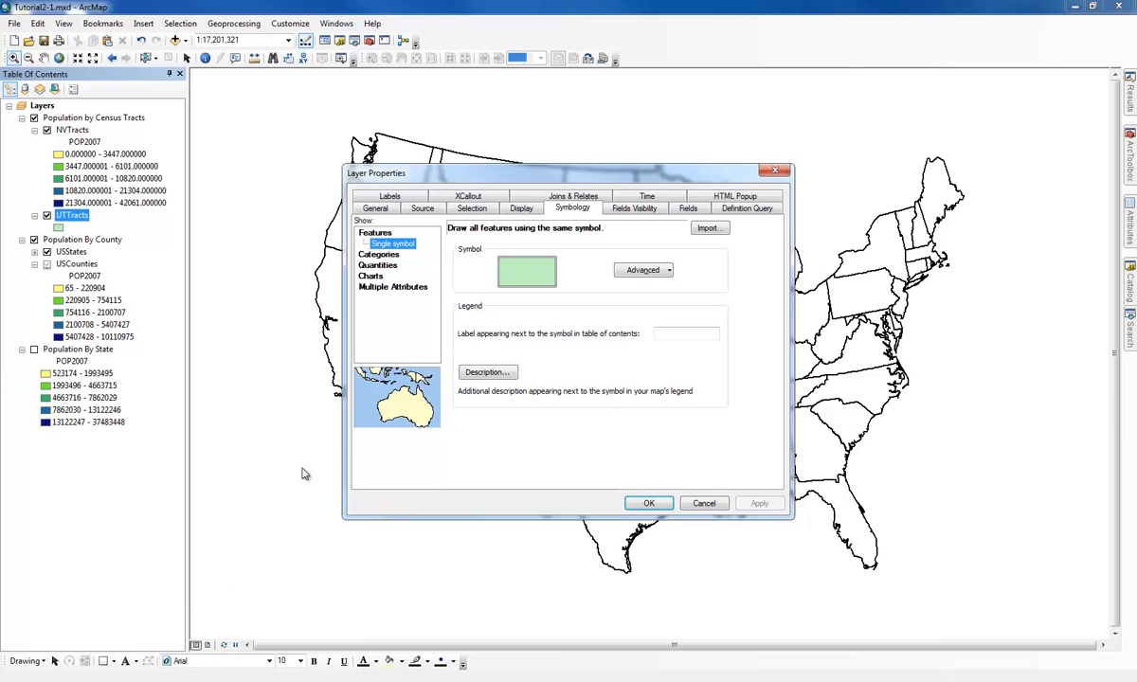
click(379, 255)
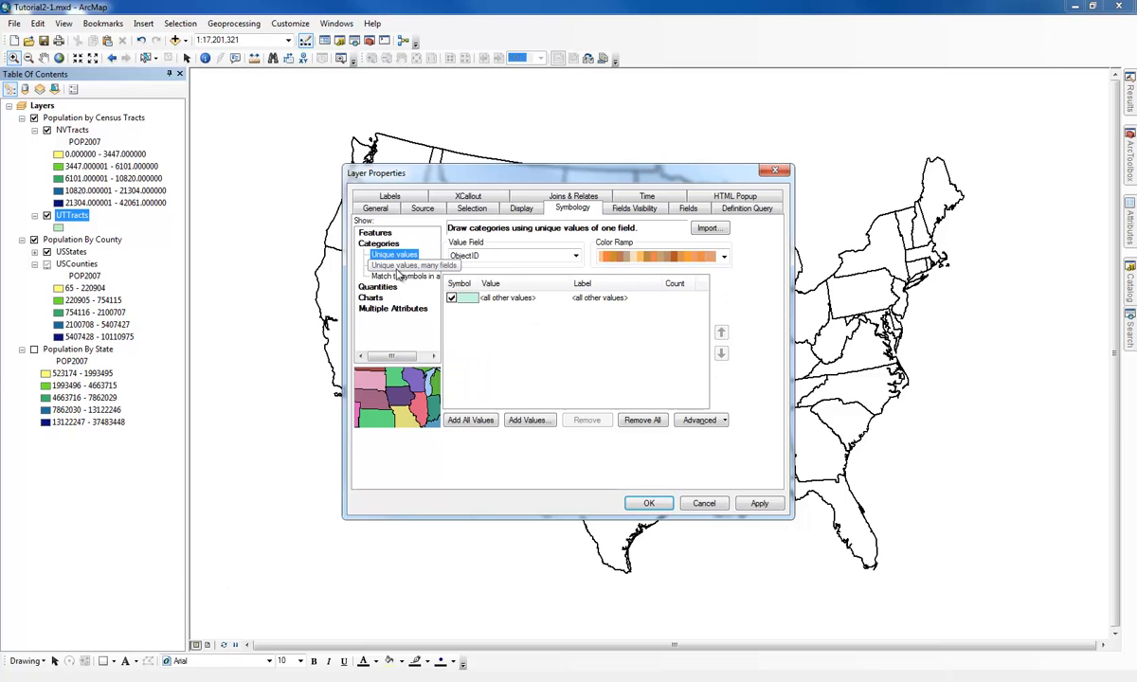
click(497, 256)
click(491, 329)
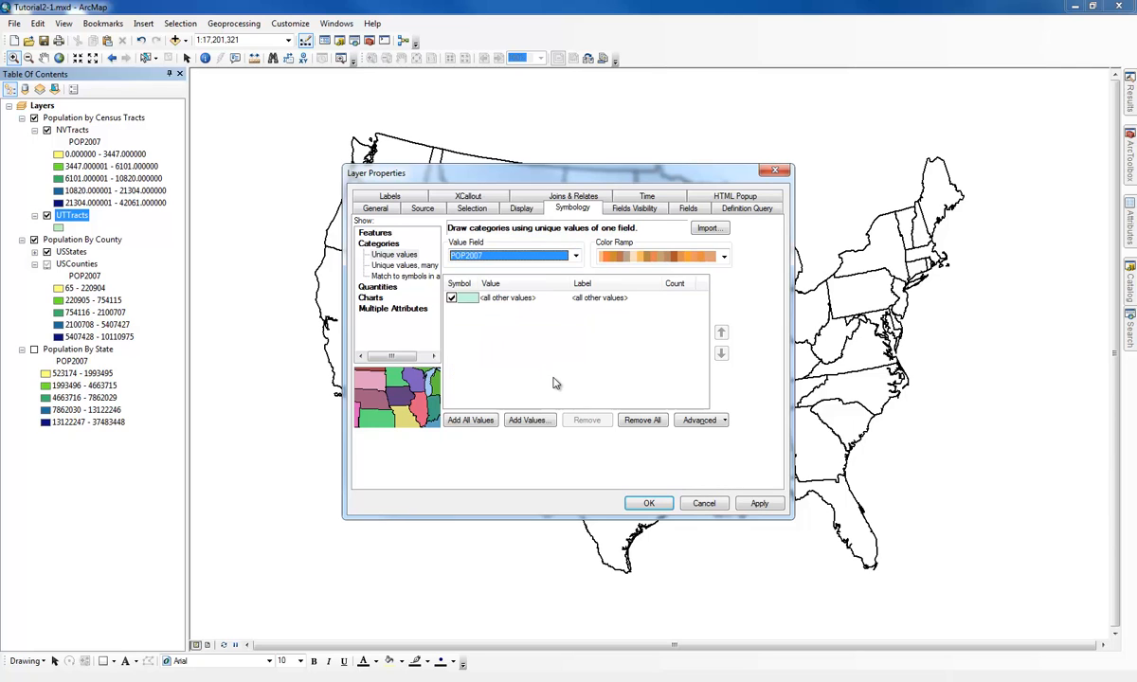
click(377, 287)
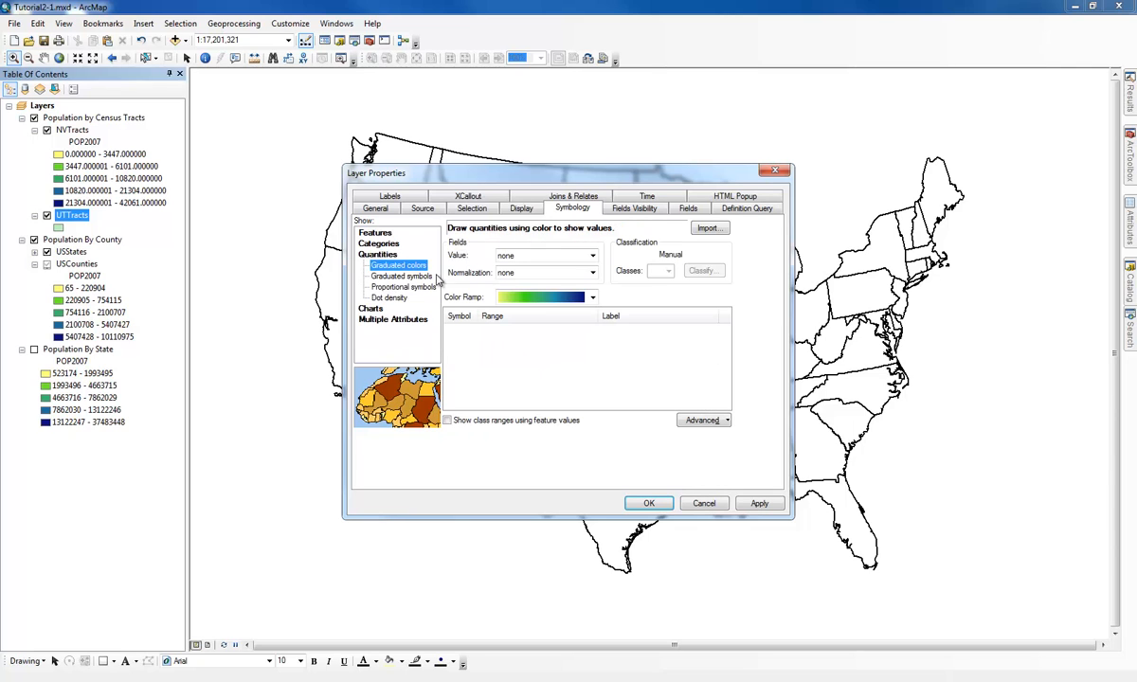
click(510, 256)
click(500, 284)
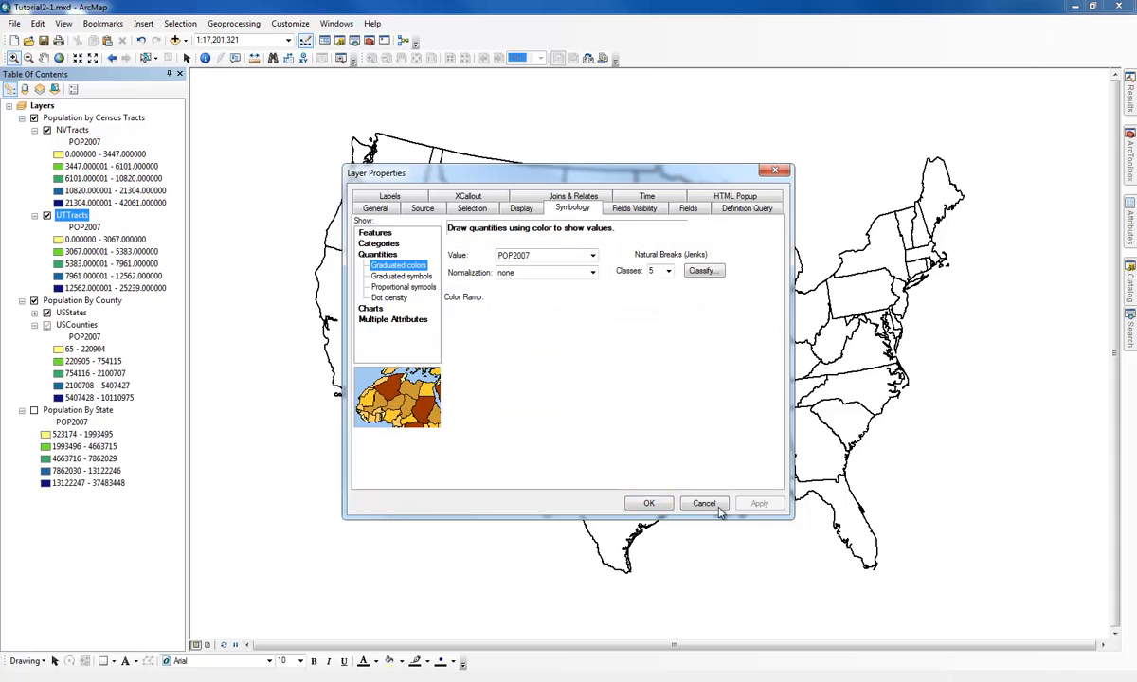
click(649, 503)
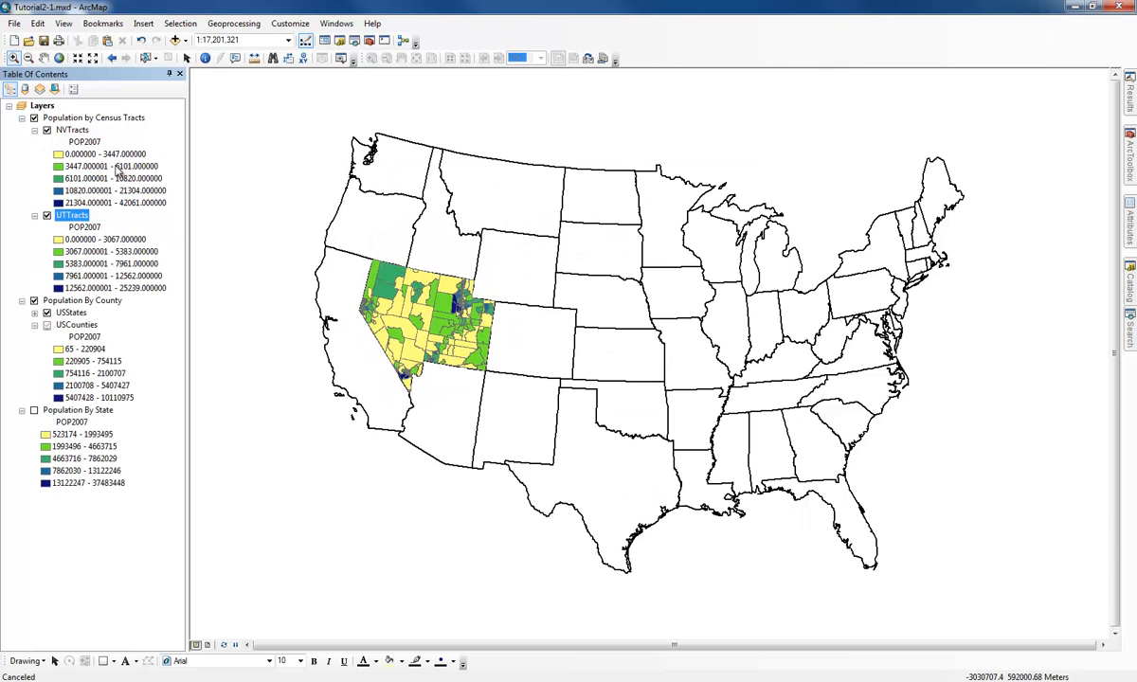
- Compare the POP2007 class ranges of the NVTracts layer with those of the UTTracts layer
click(117, 155)
click(125, 238)
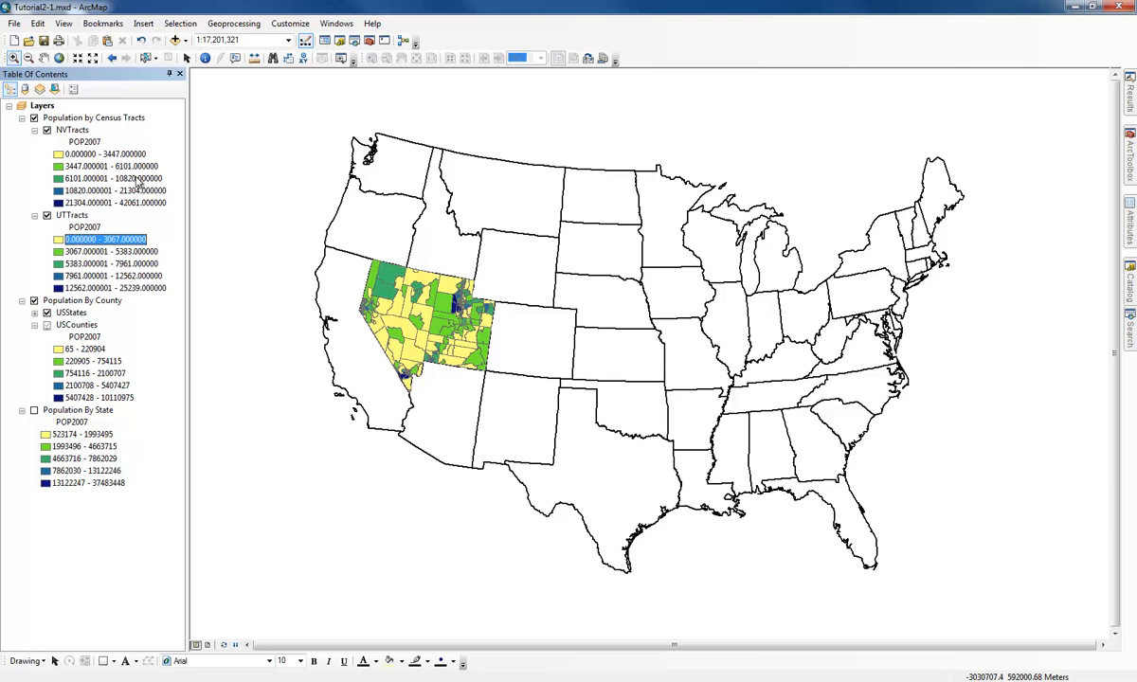
click(137, 168)
click(138, 252)
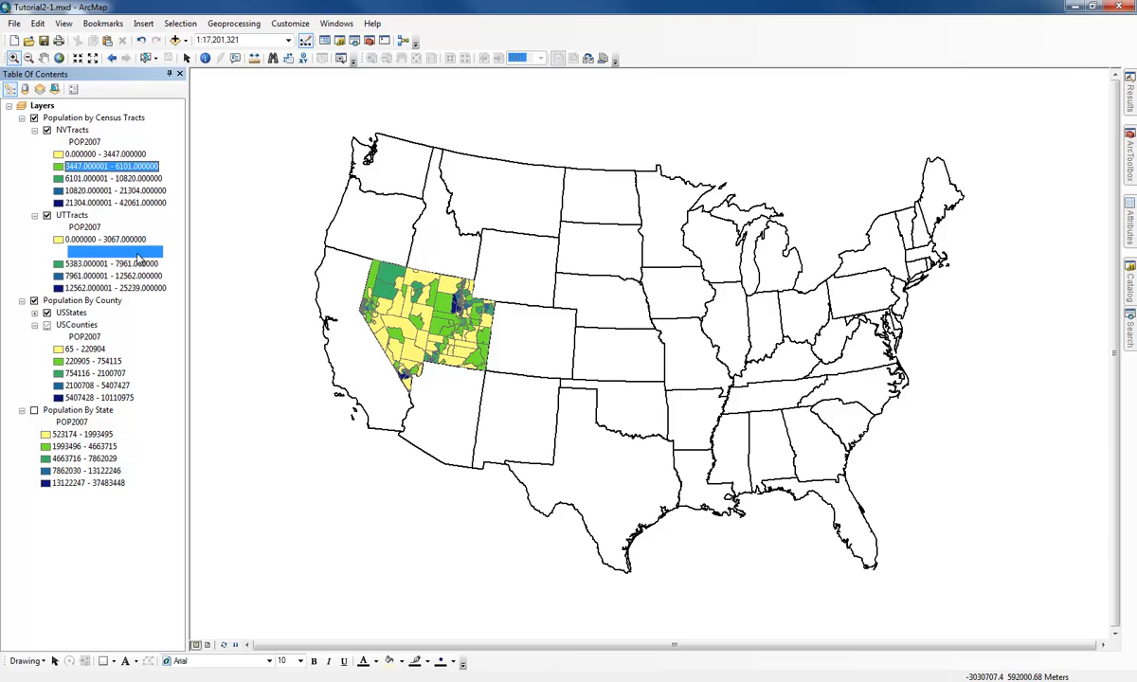
click(138, 179)
click(127, 275)
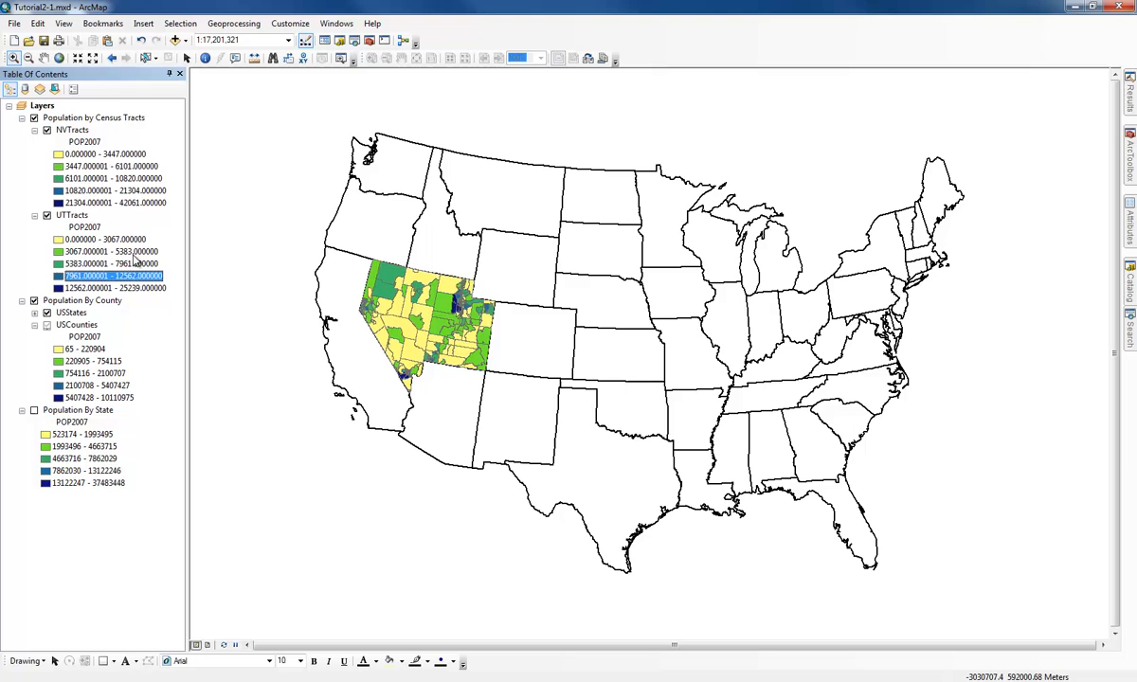
click(129, 192)
click(129, 287)
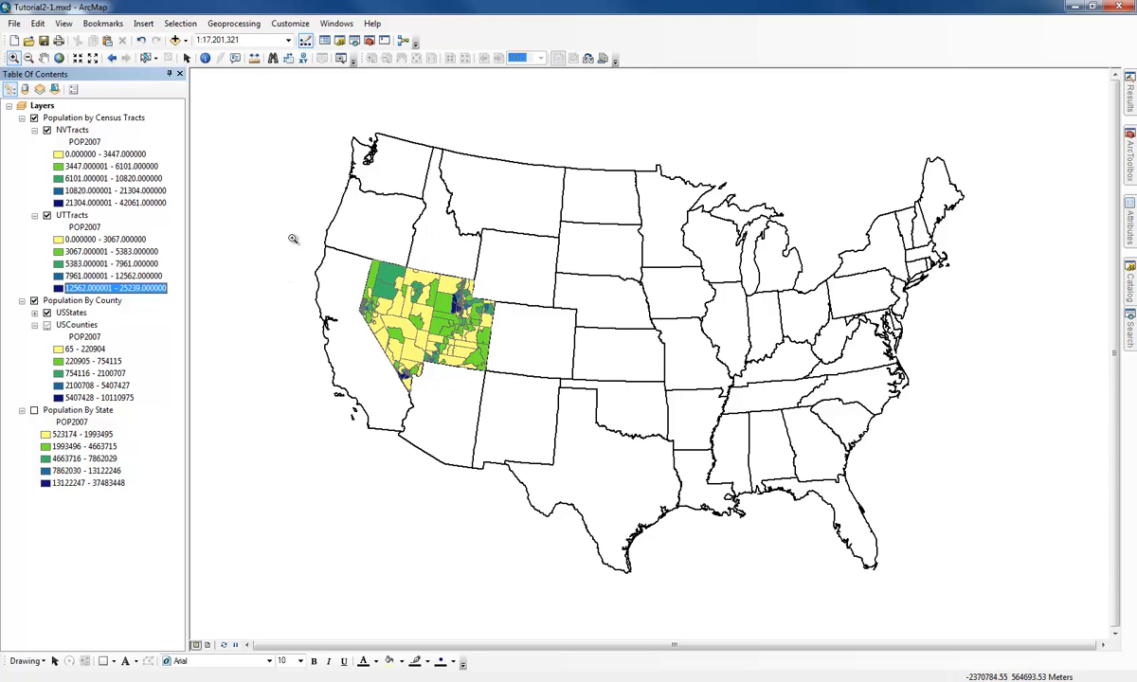
- Inspect Nevada and Utah up close, return to the previous extent, and toggle the Population by Census Tracts group off and on
drag(350, 251, 519, 414)
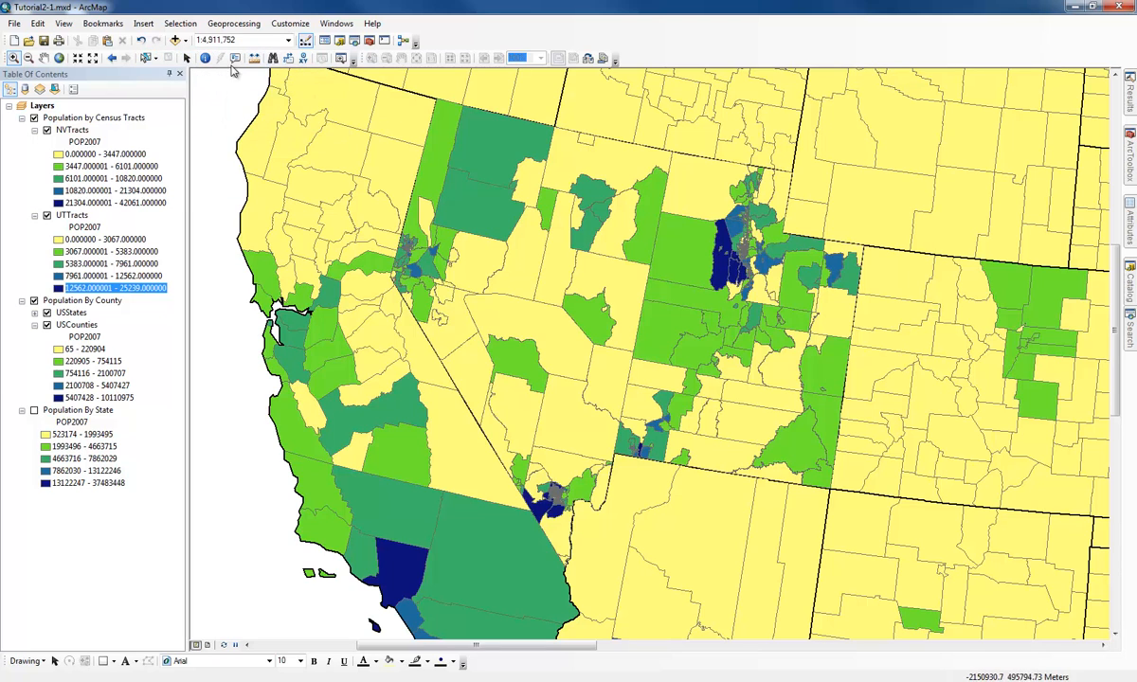
click(112, 58)
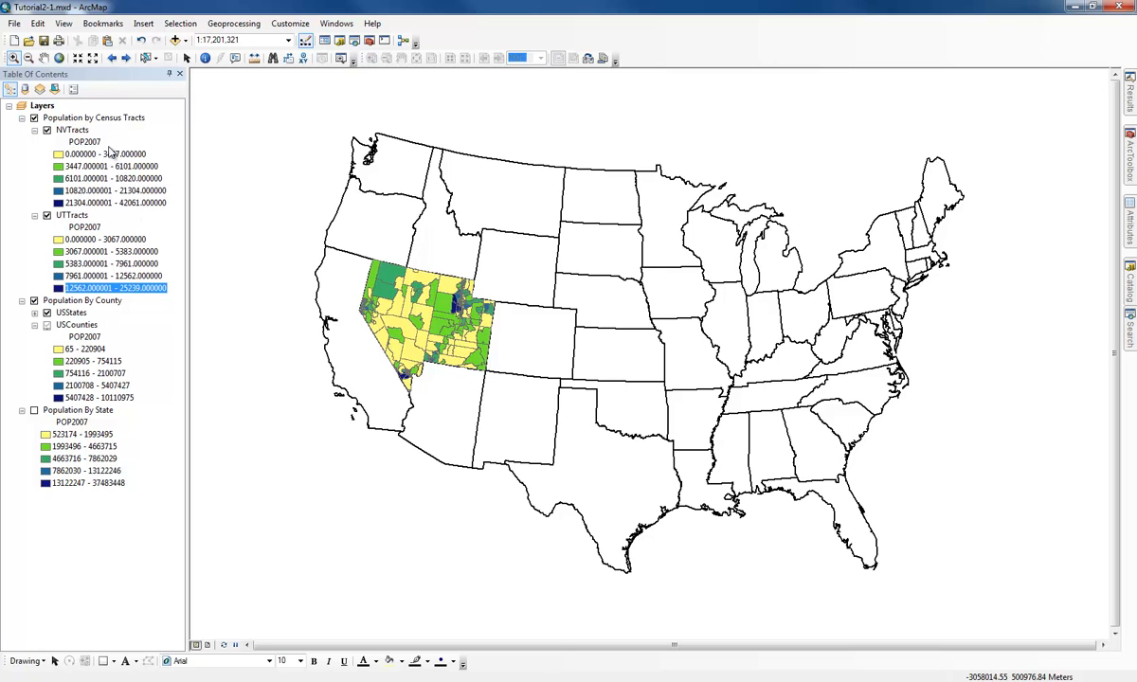
click(84, 118)
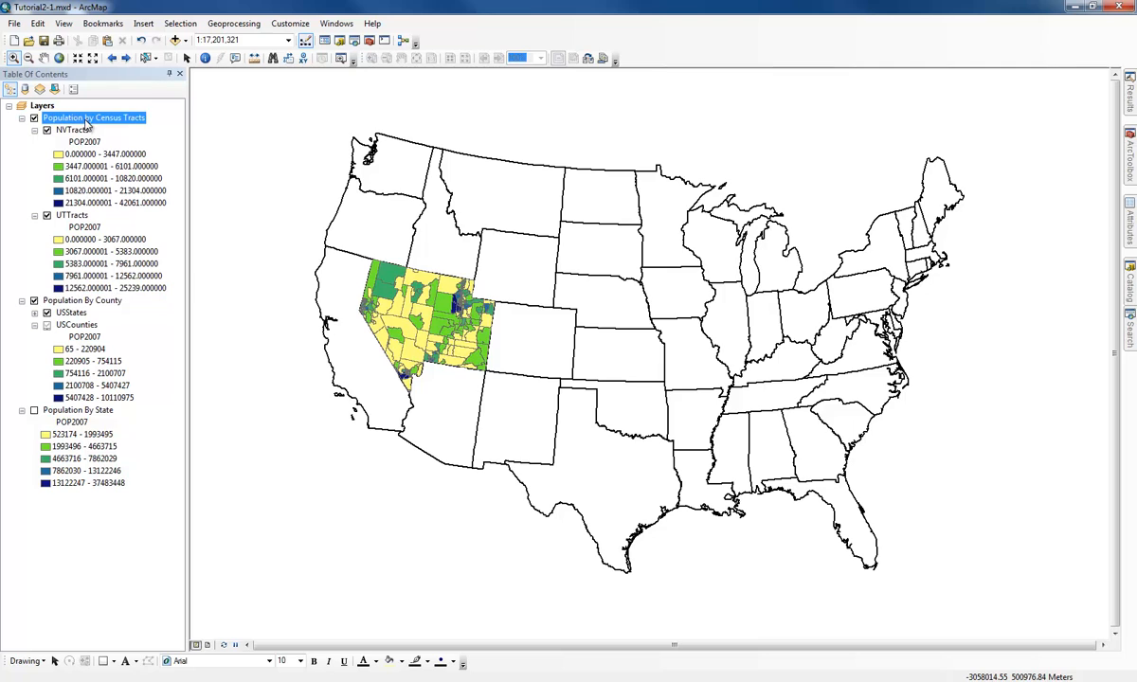
click(34, 119)
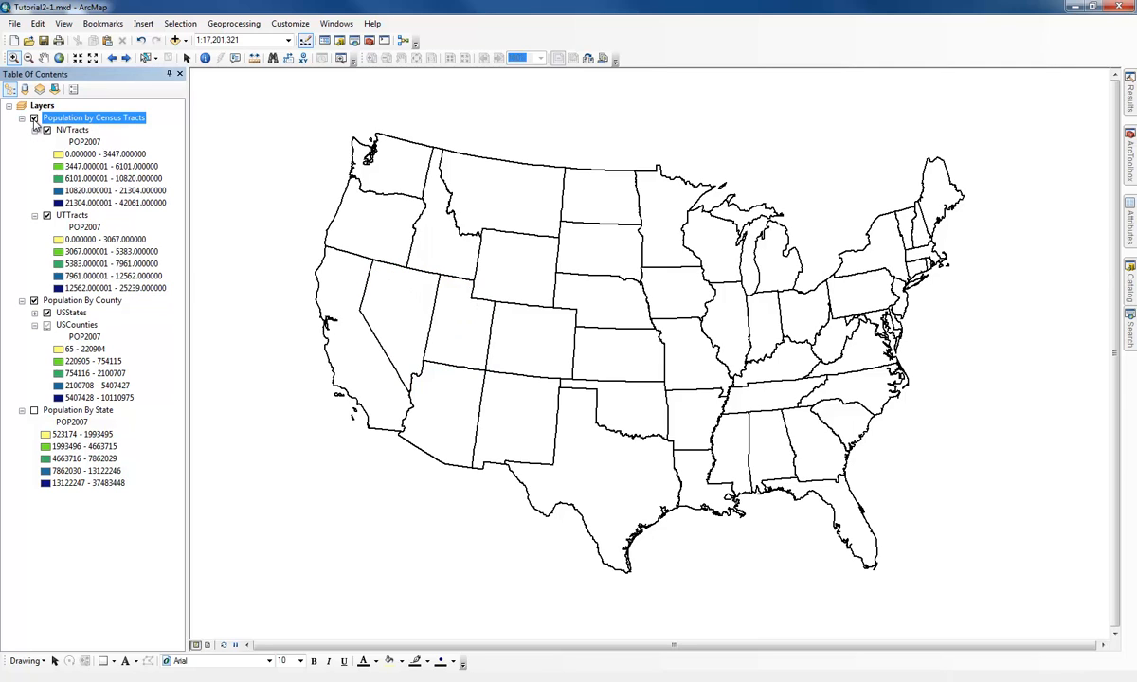
click(34, 118)
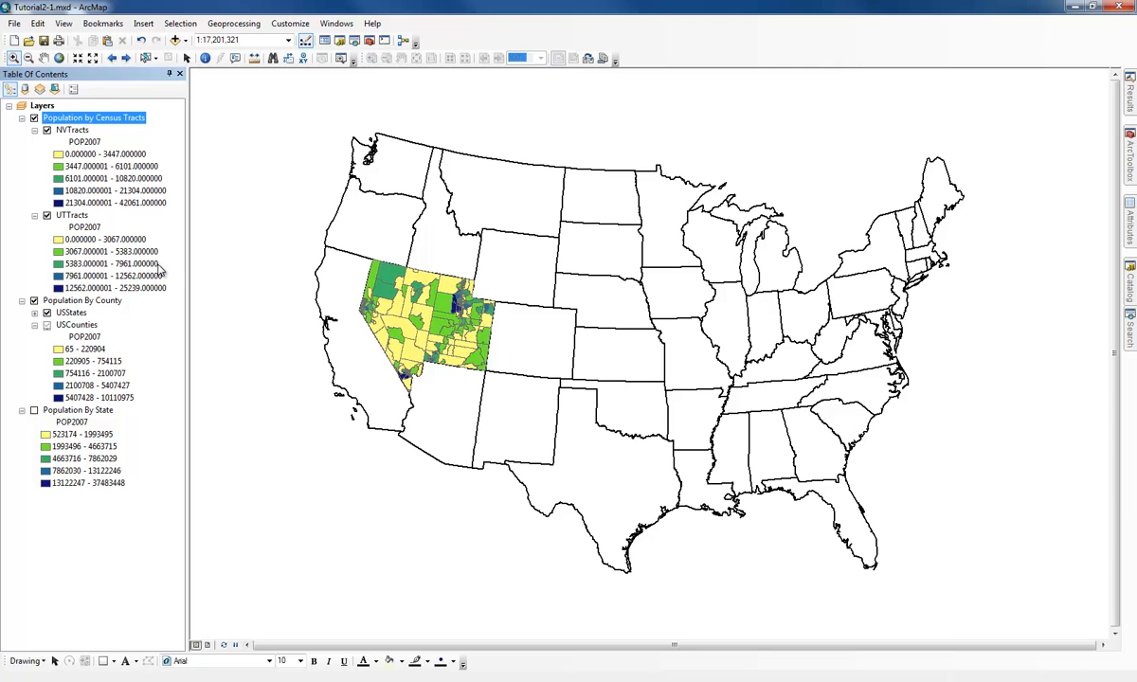
- Set the NVTracts layer to be hidden when zoomed out beyond 1:8,000,000
right_click(82, 132)
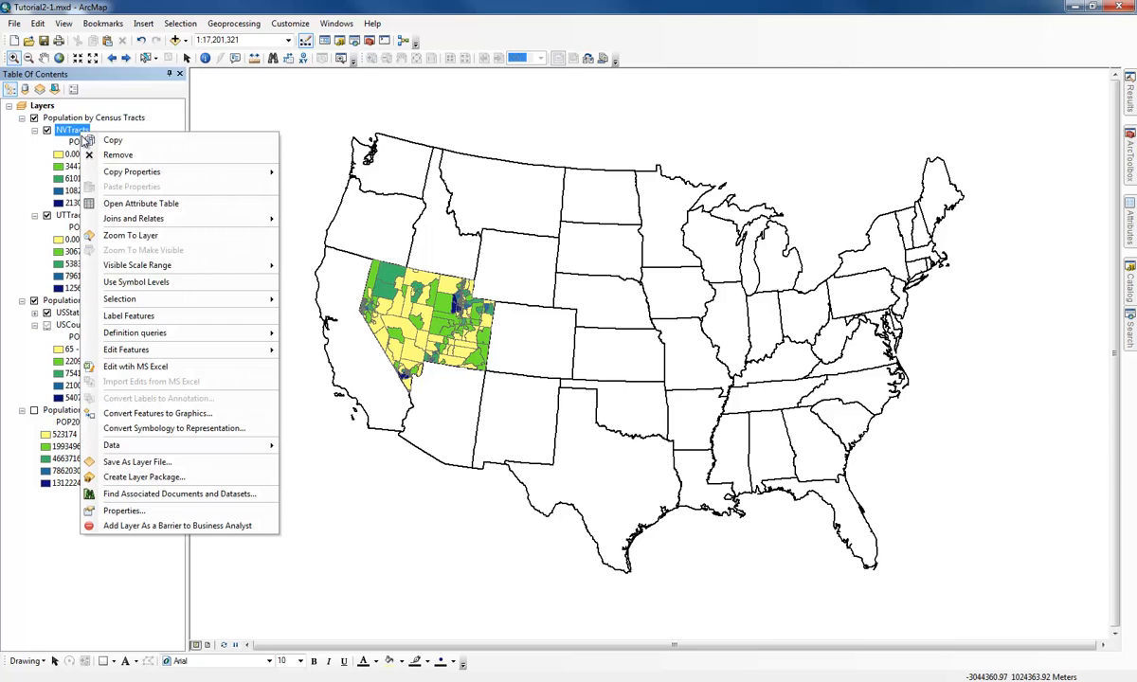
click(164, 512)
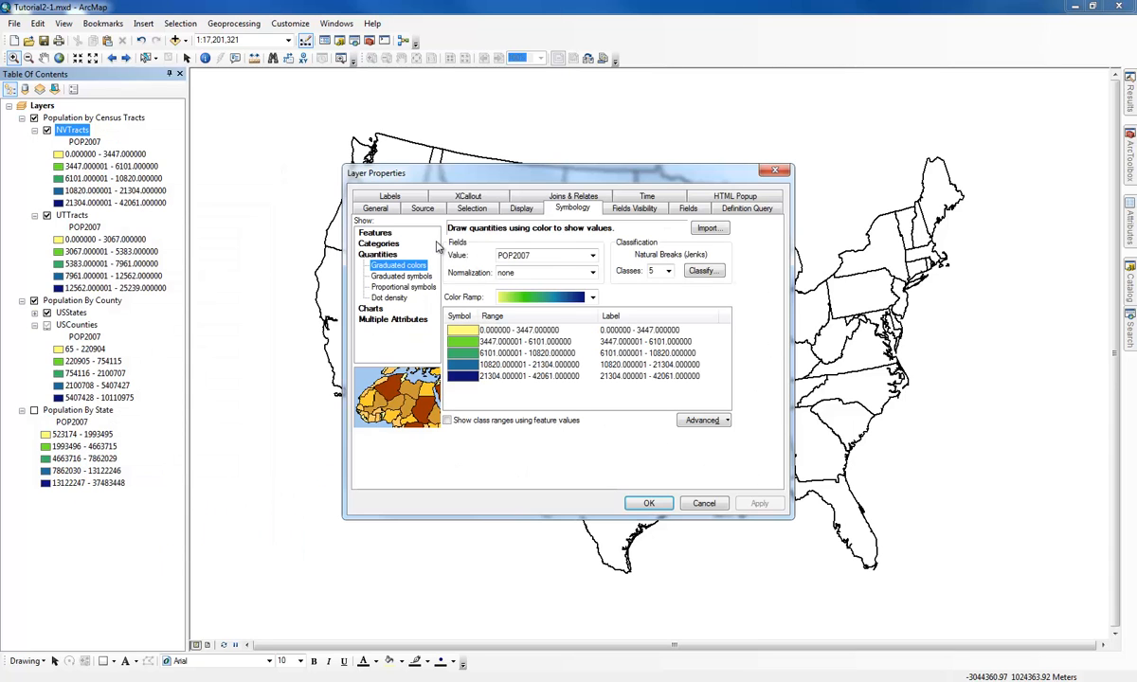
click(377, 209)
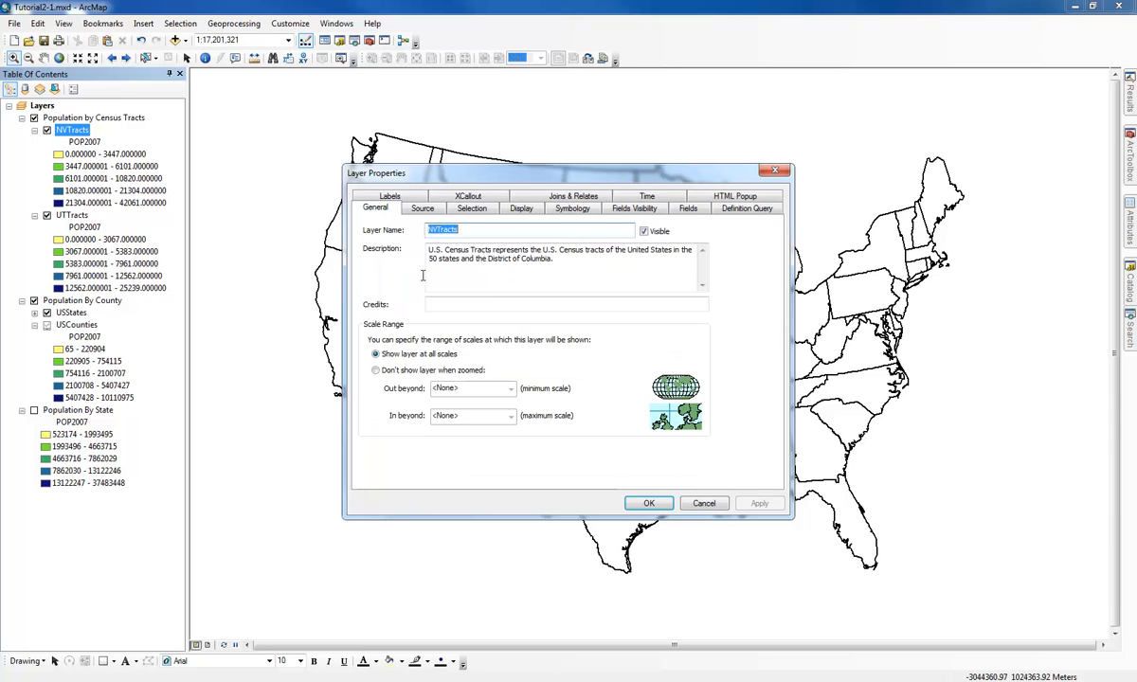
click(419, 371)
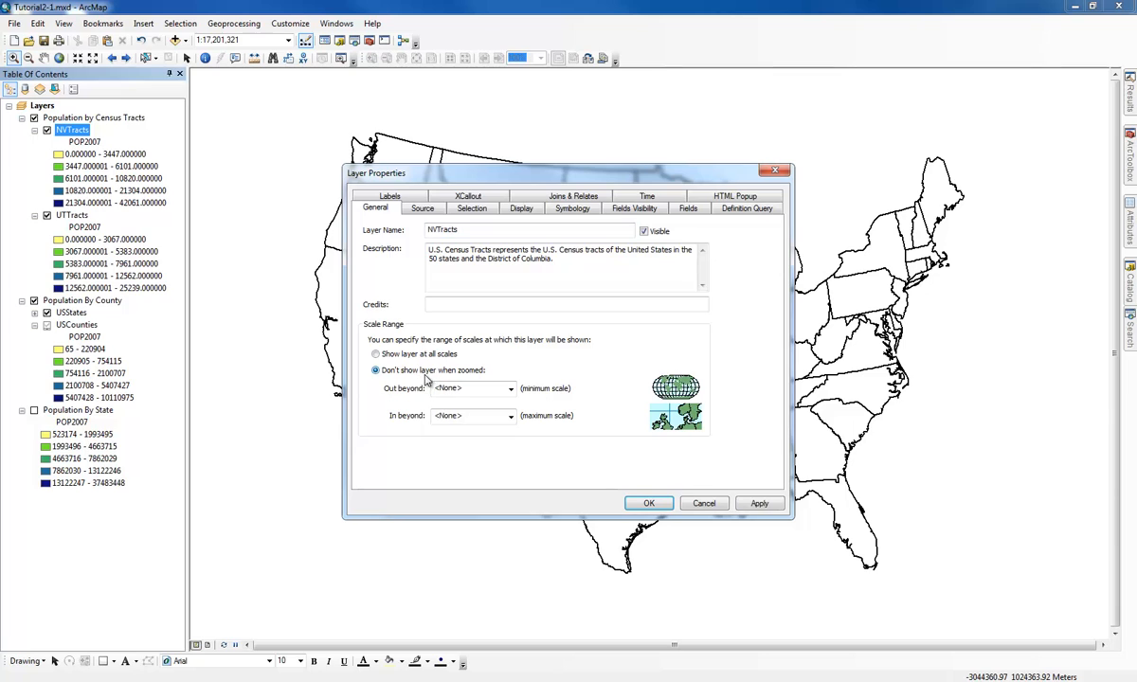
click(510, 390)
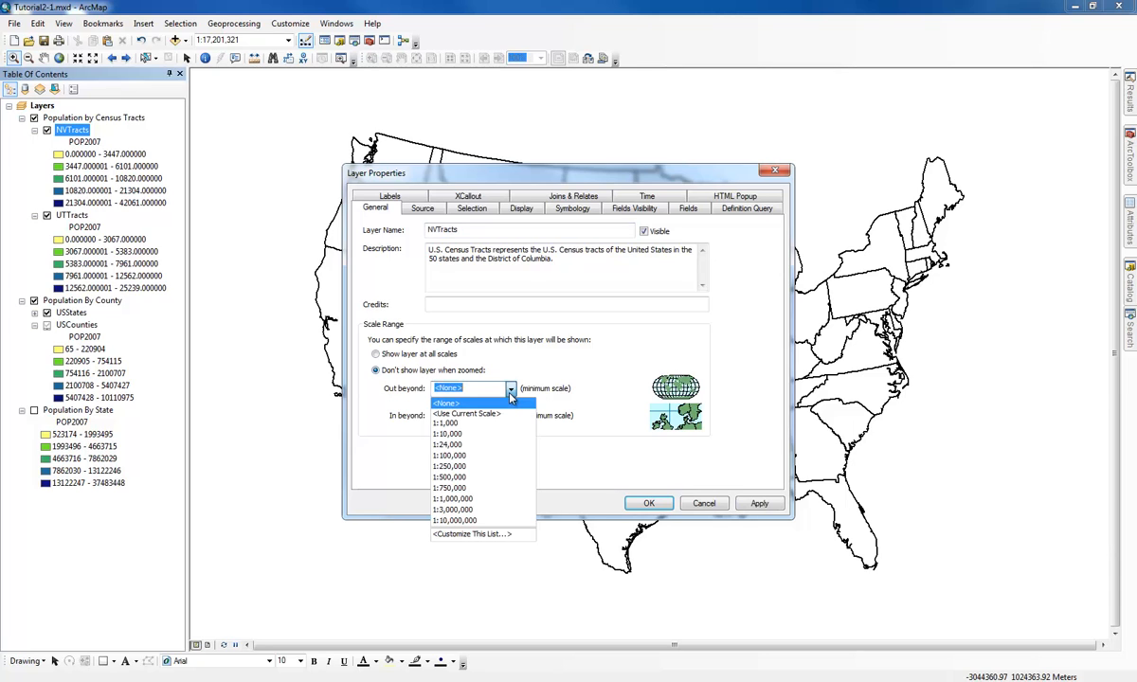
click(449, 466)
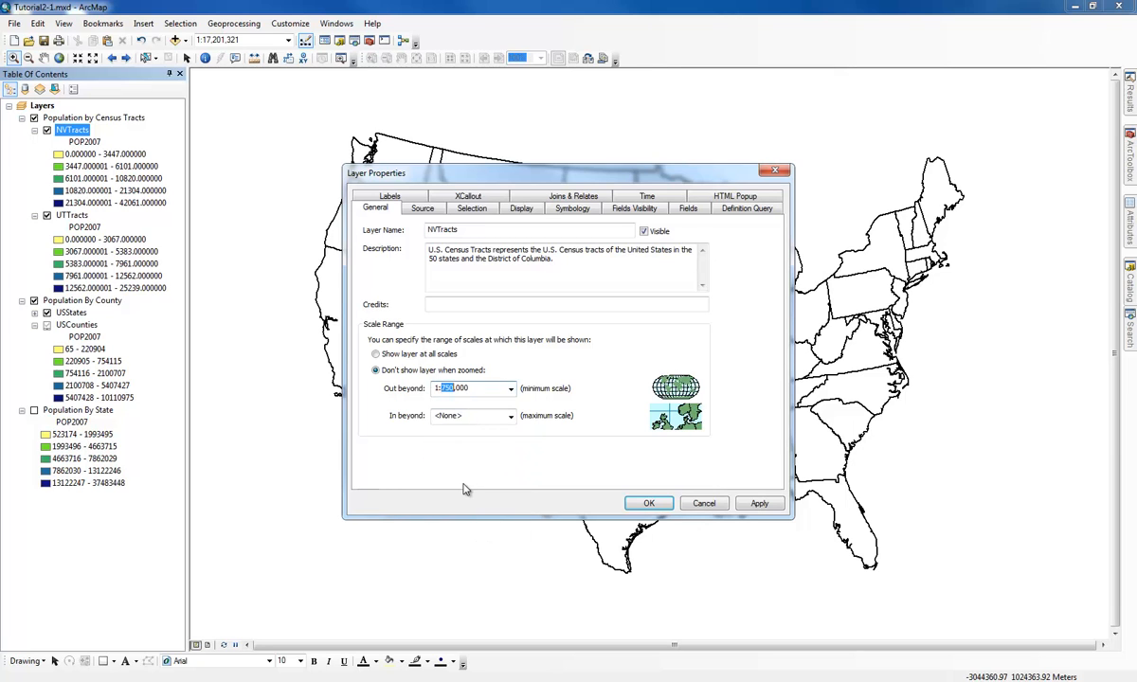
text(800)
click(482, 392)
click(759, 503)
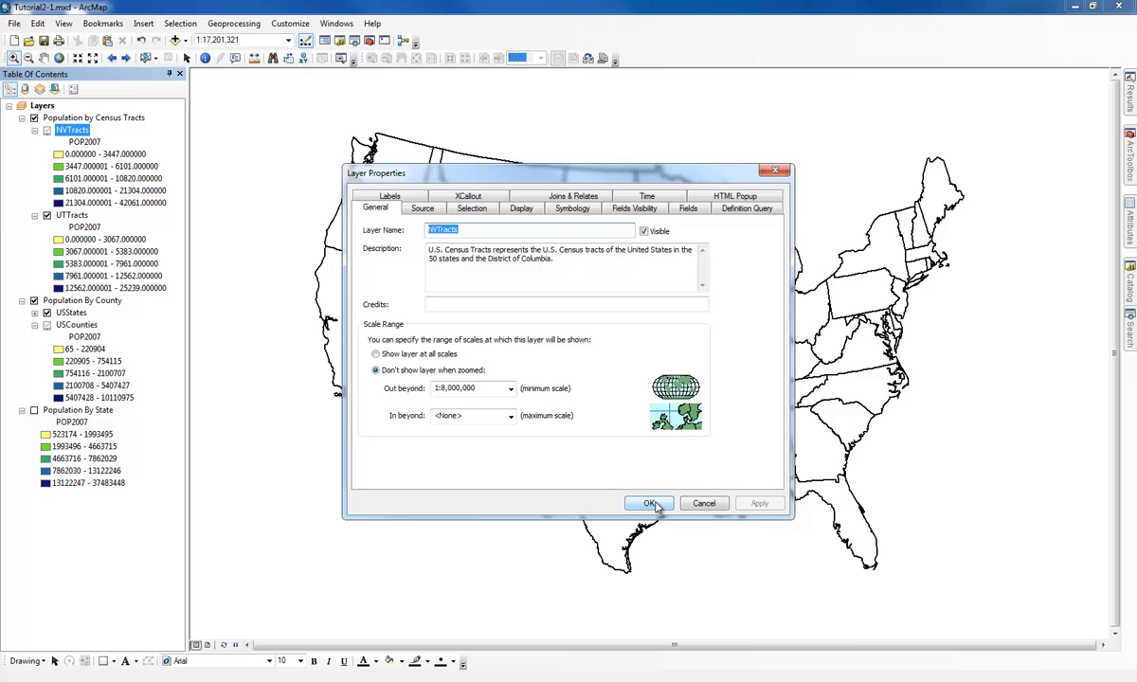
click(652, 503)
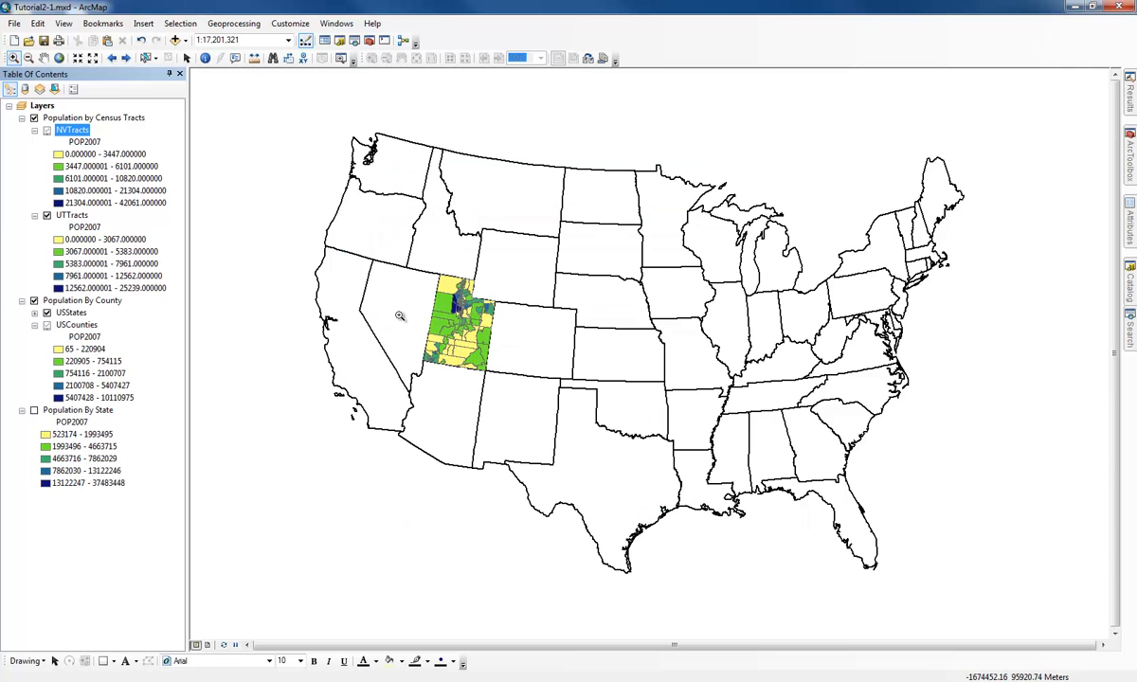
- Check the display of NVTracts at scales on both sides of 1:8,000,000
scroll(383, 301, up, 2)
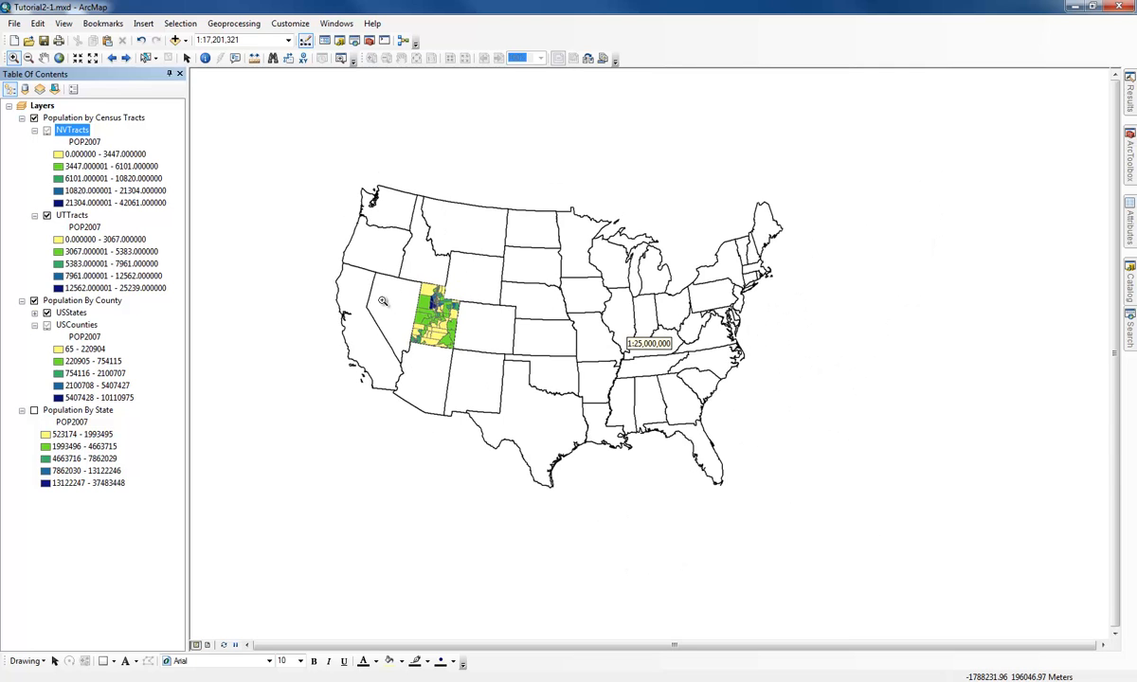
scroll(382, 301, down, 3)
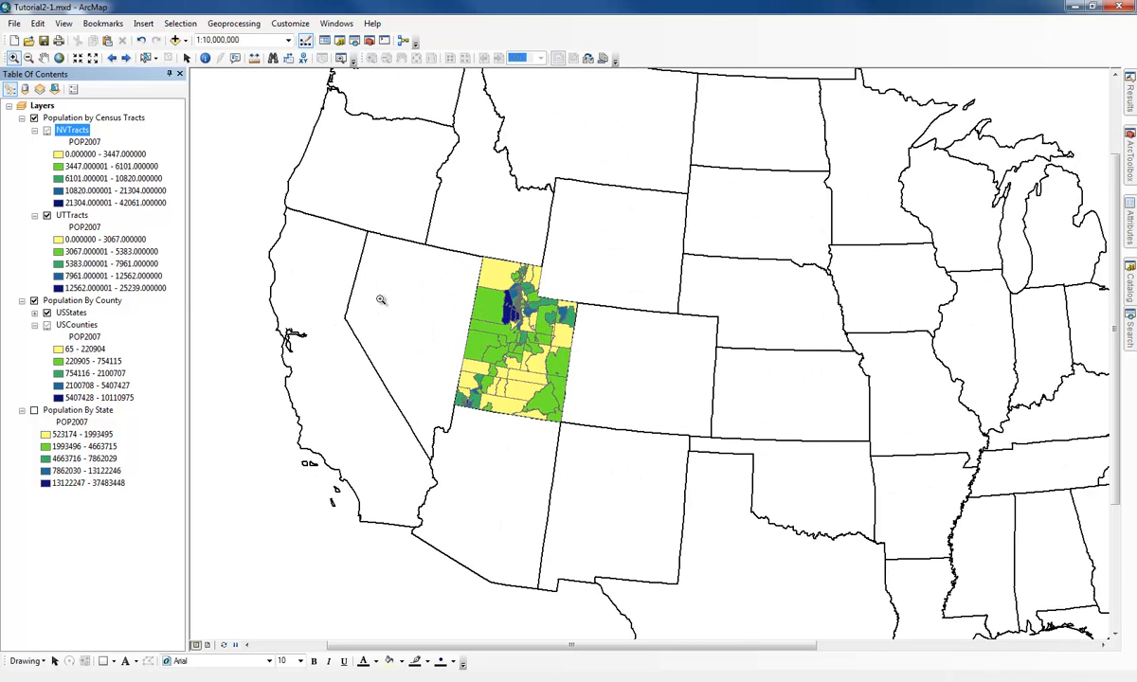
scroll(381, 300, down, 2)
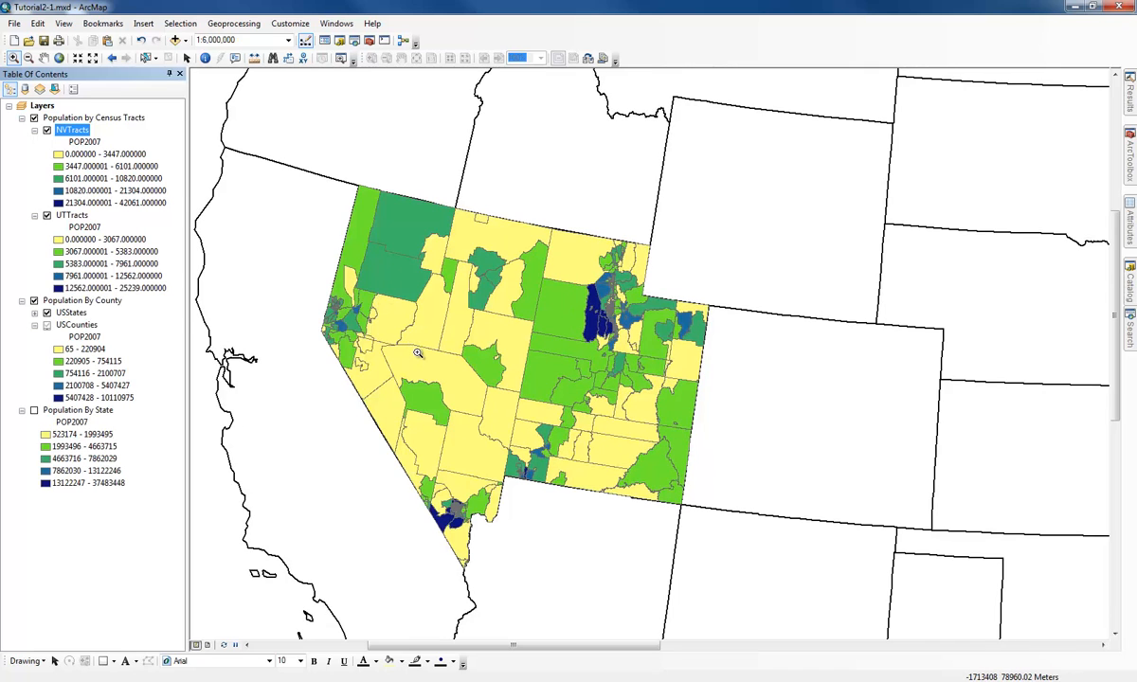
scroll(417, 352, up, 1)
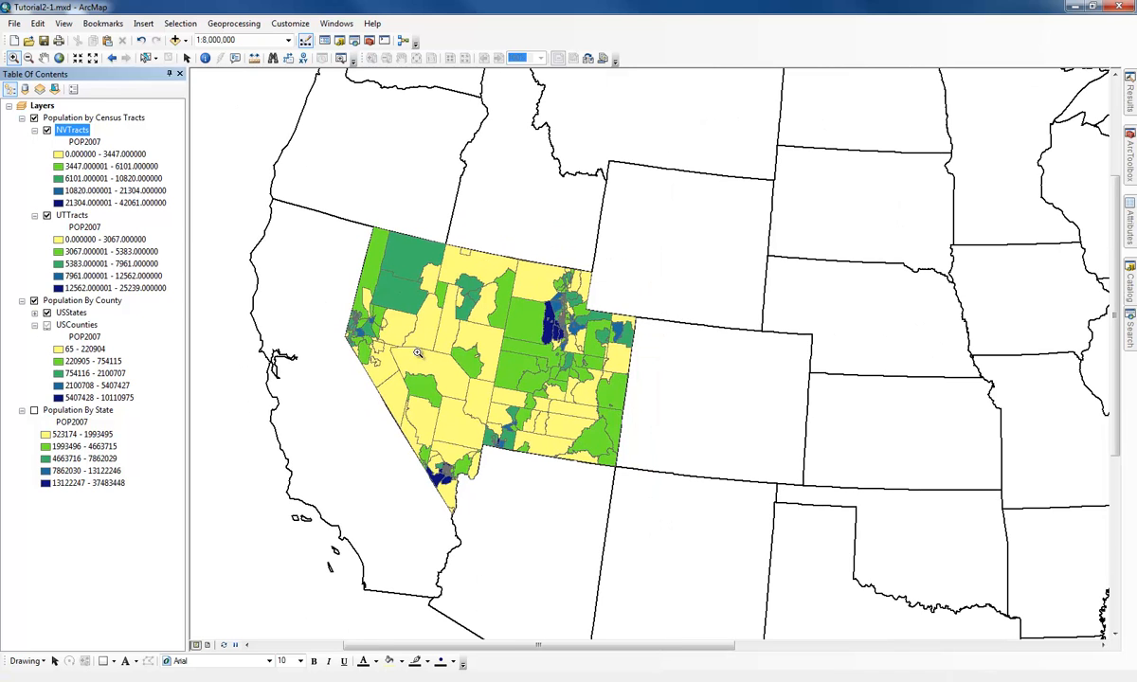
- Set the UTTracts layer to be hidden when zoomed out beyond 1:8,000,000
scroll(417, 353, down, 1)
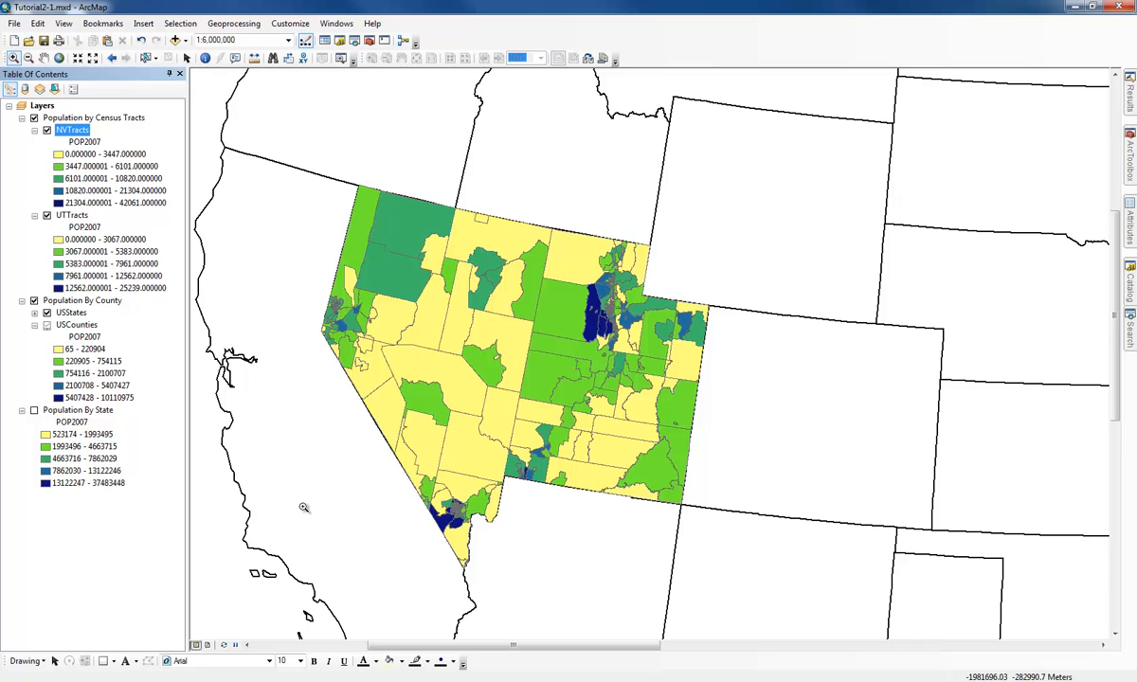
right_click(67, 215)
click(142, 591)
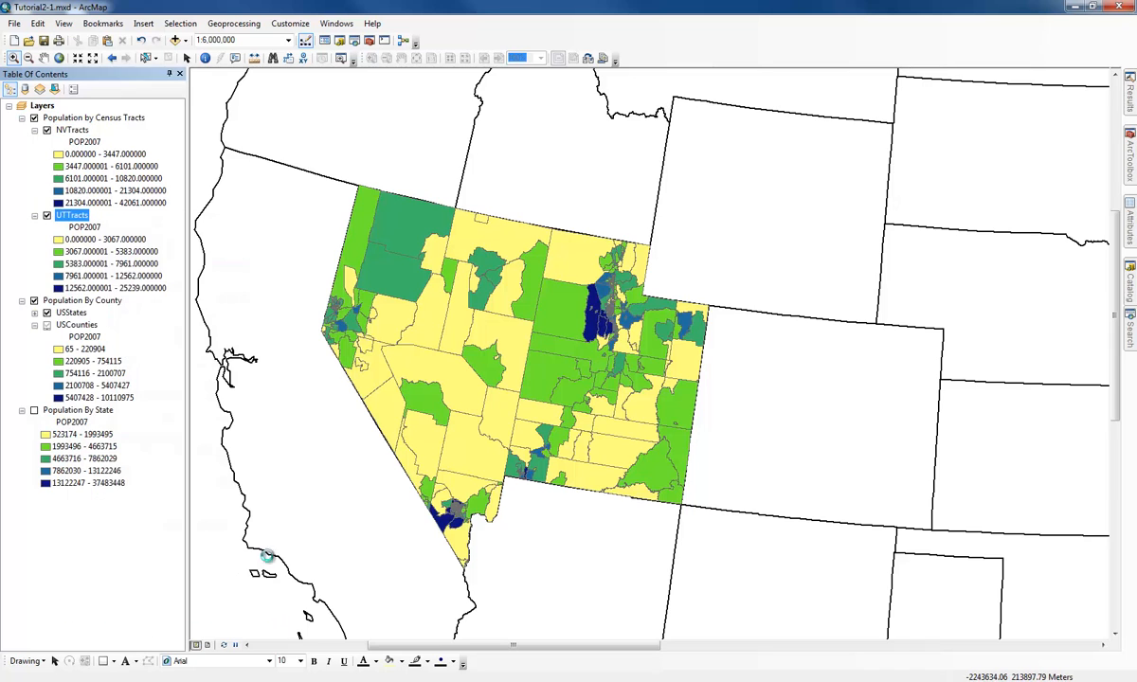
click(429, 369)
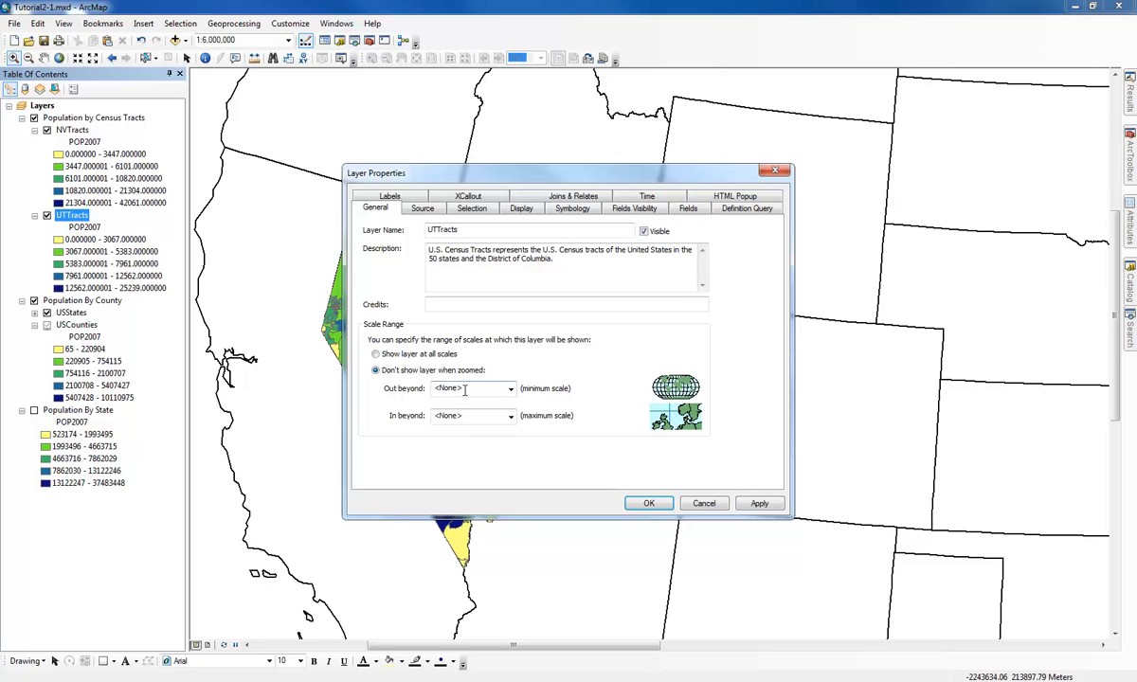
text(1:6,000,000)
key(Return)
- Check the display of UTTracts at scales on both sides of 1:8,000,000
scroll(462, 393, up, 1)
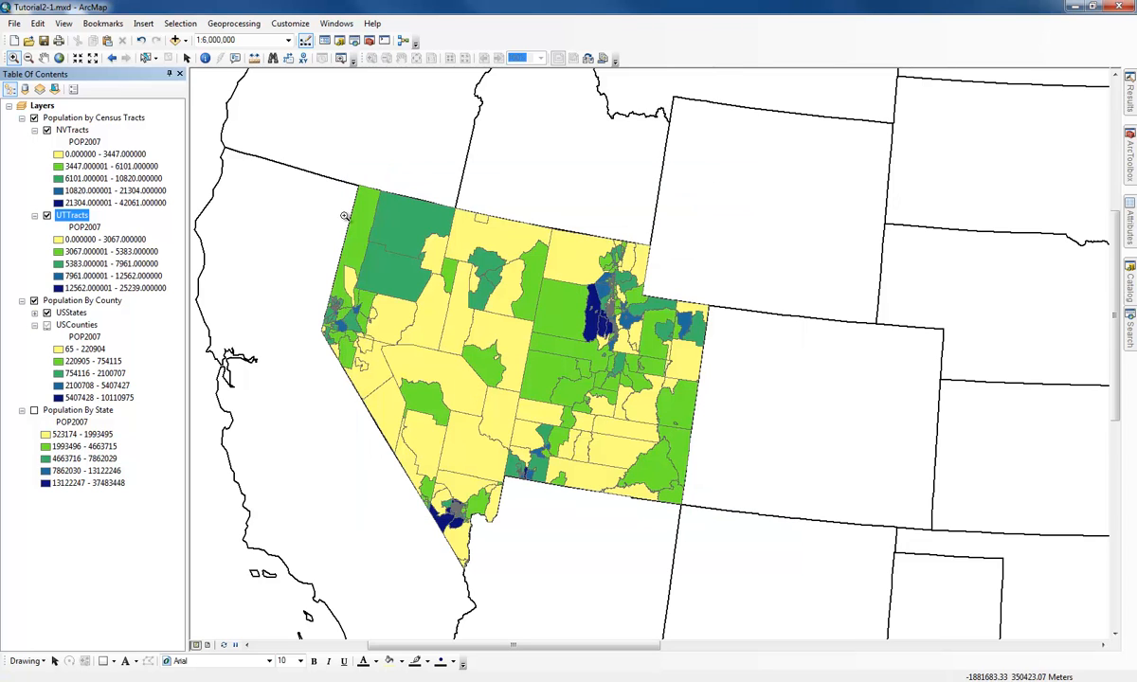
scroll(450, 354, down, 2)
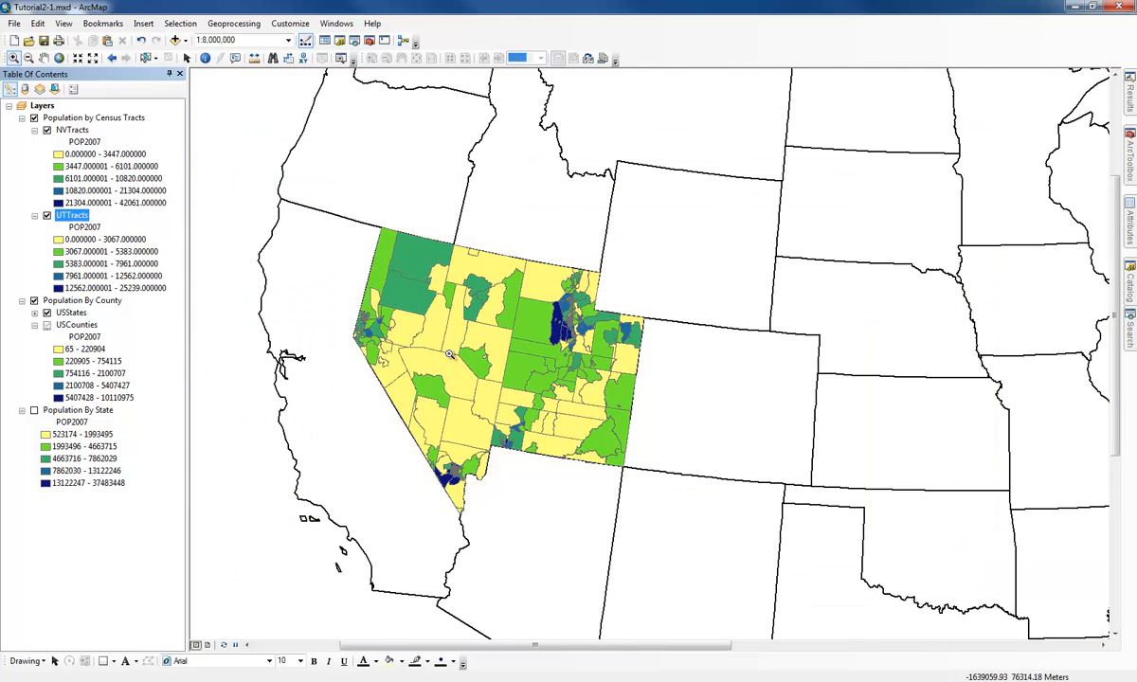
scroll(450, 354, down, 1)
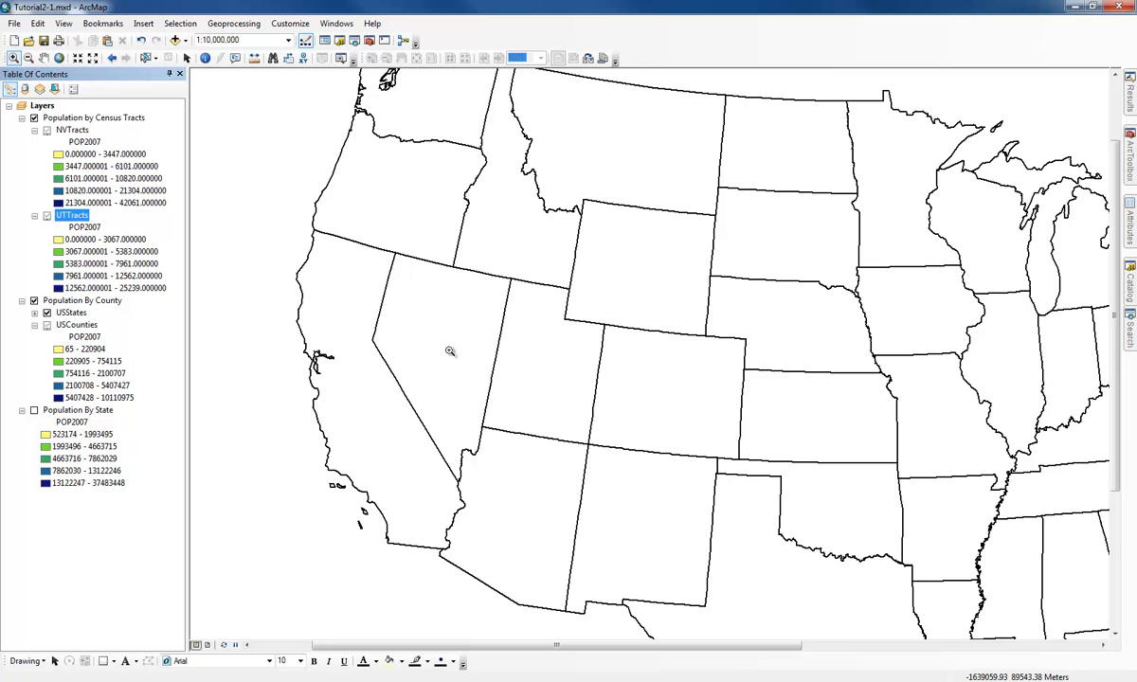
click(254, 40)
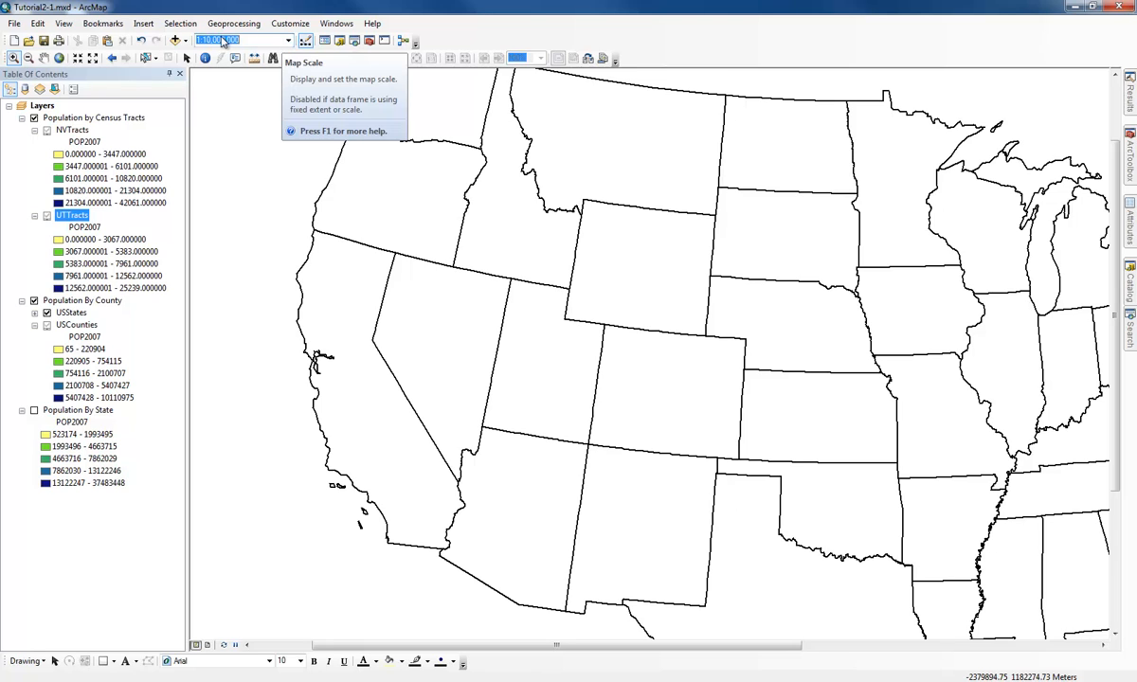
click(253, 42)
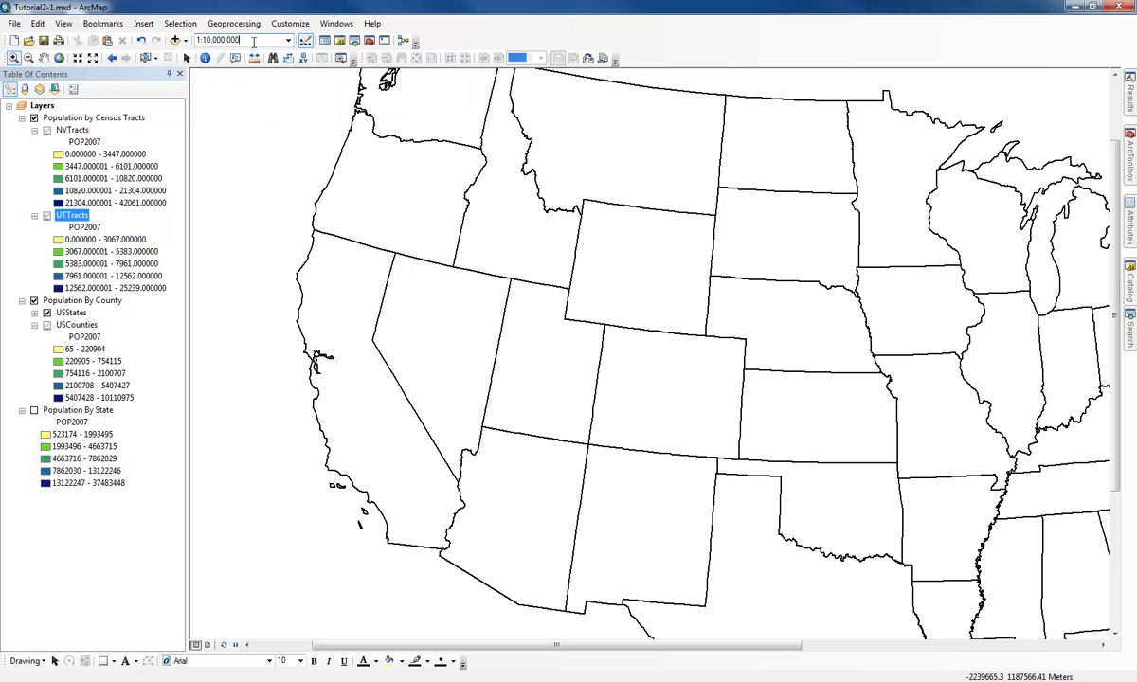
double_click(253, 42)
text(1:800,000)
key(Return)
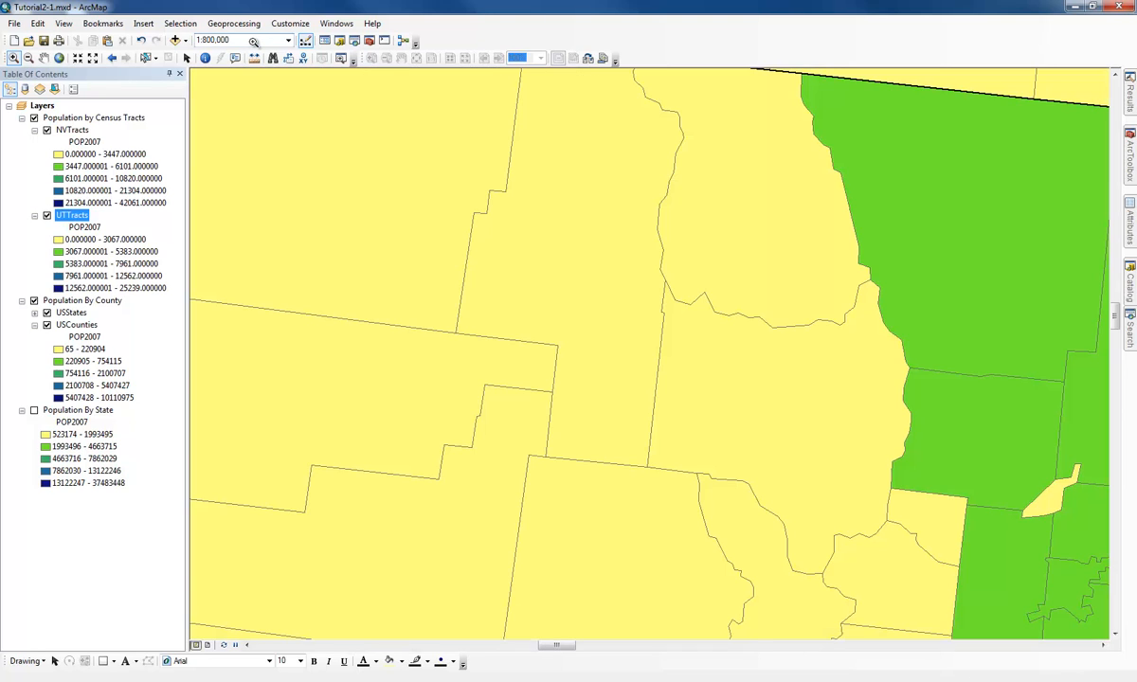
- Set the map scale to 1:8,000,000 and examine the Nevada and Utah tracts, then view them at 1:6,000,000
click(252, 40)
text(1:8000000)
key(Return)
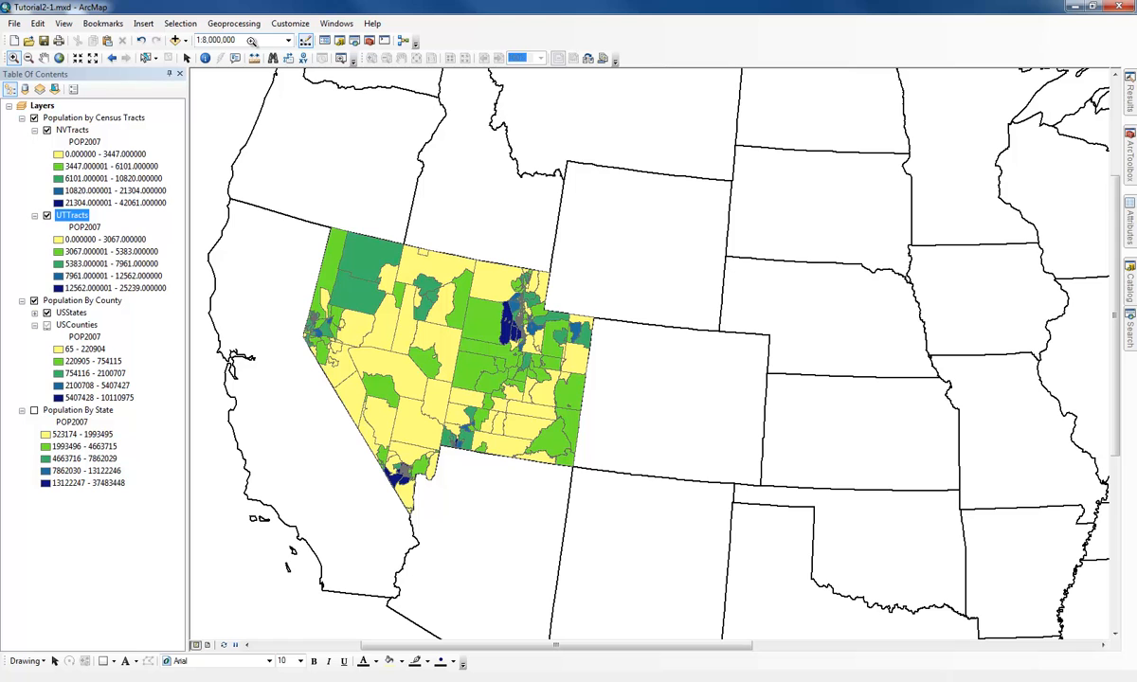
drag(455, 354, 641, 322)
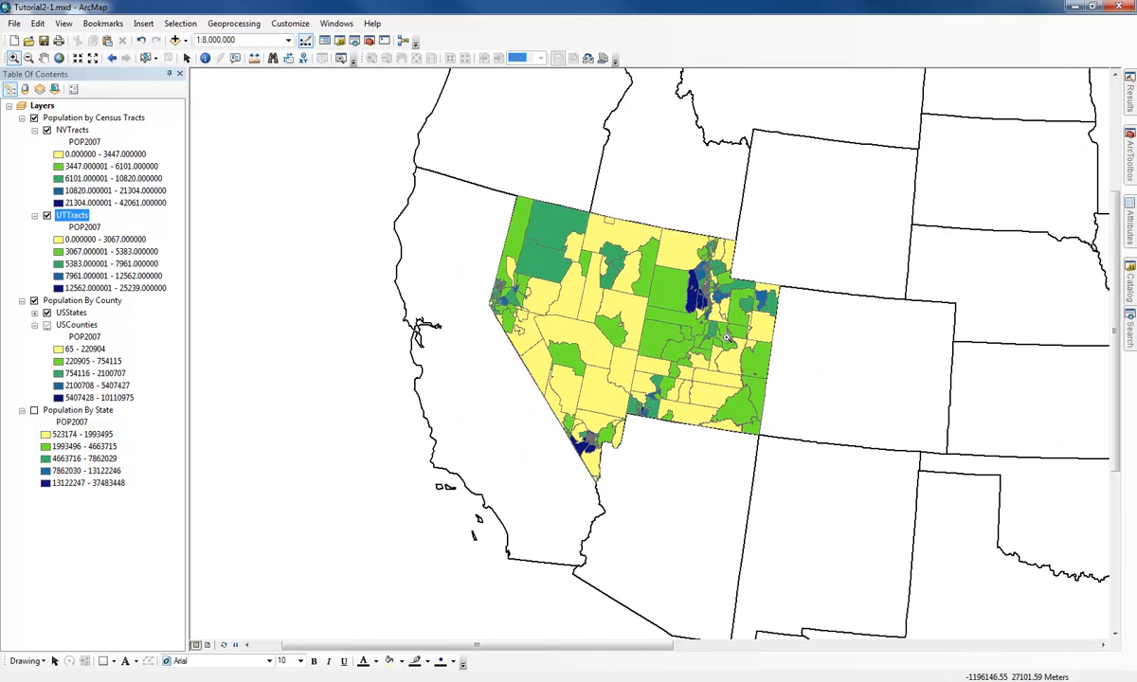
scroll(646, 331, up, 1)
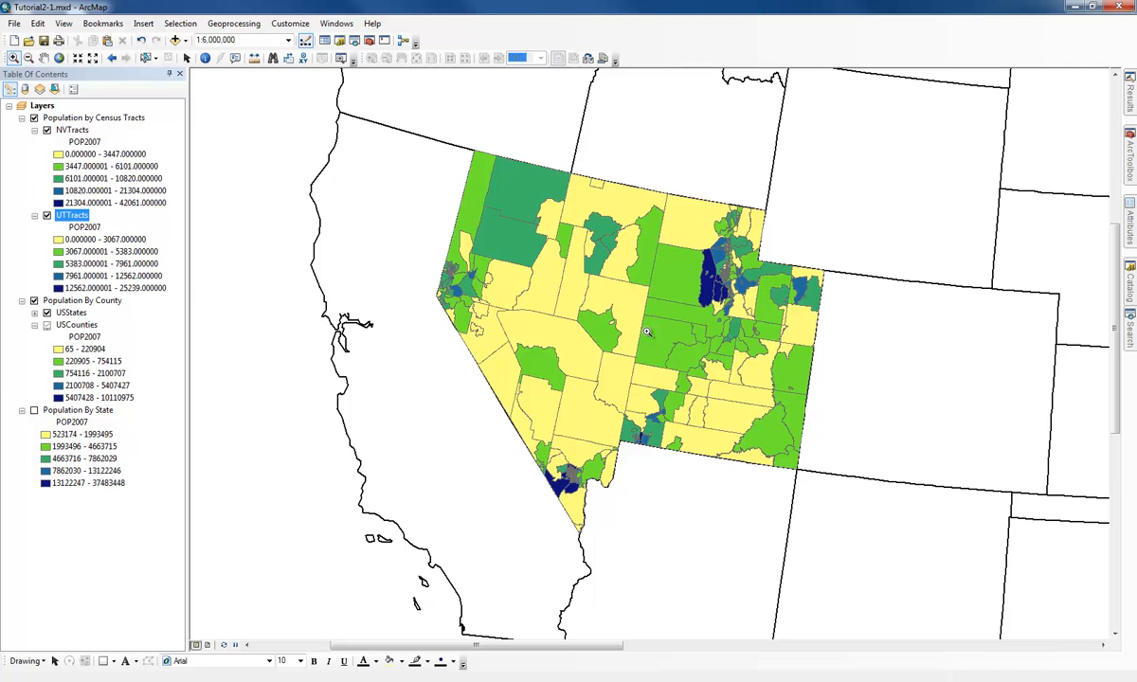
- Return to the full extent and display only Population By State, turning off the census tract and county groups
click(59, 57)
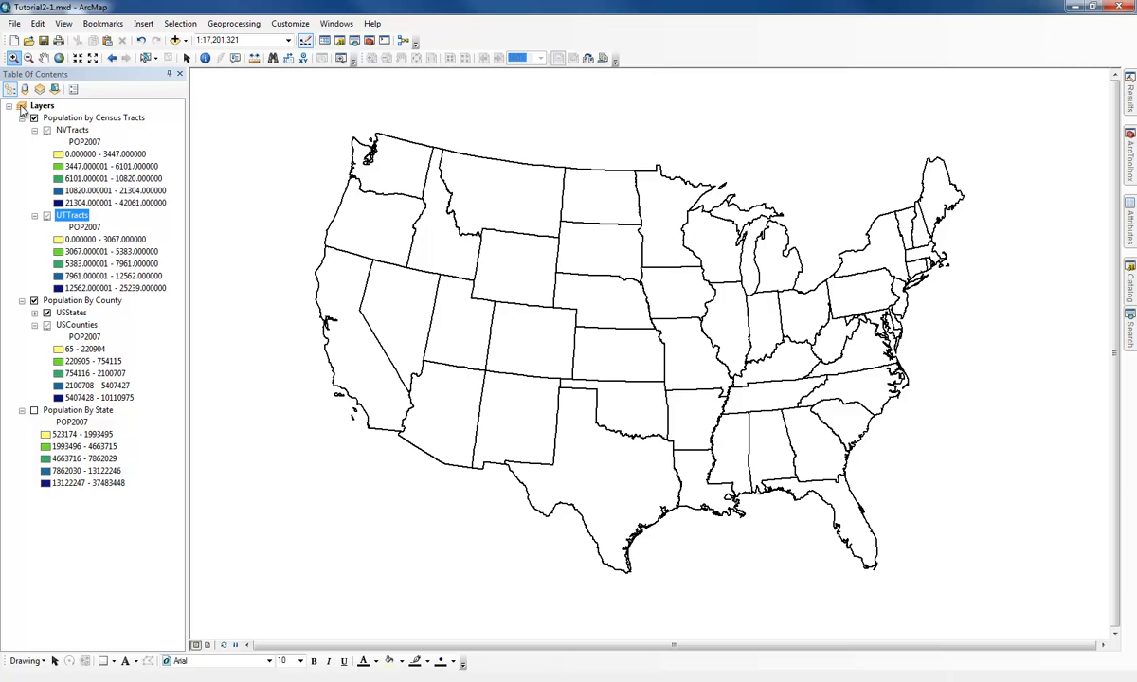
click(34, 117)
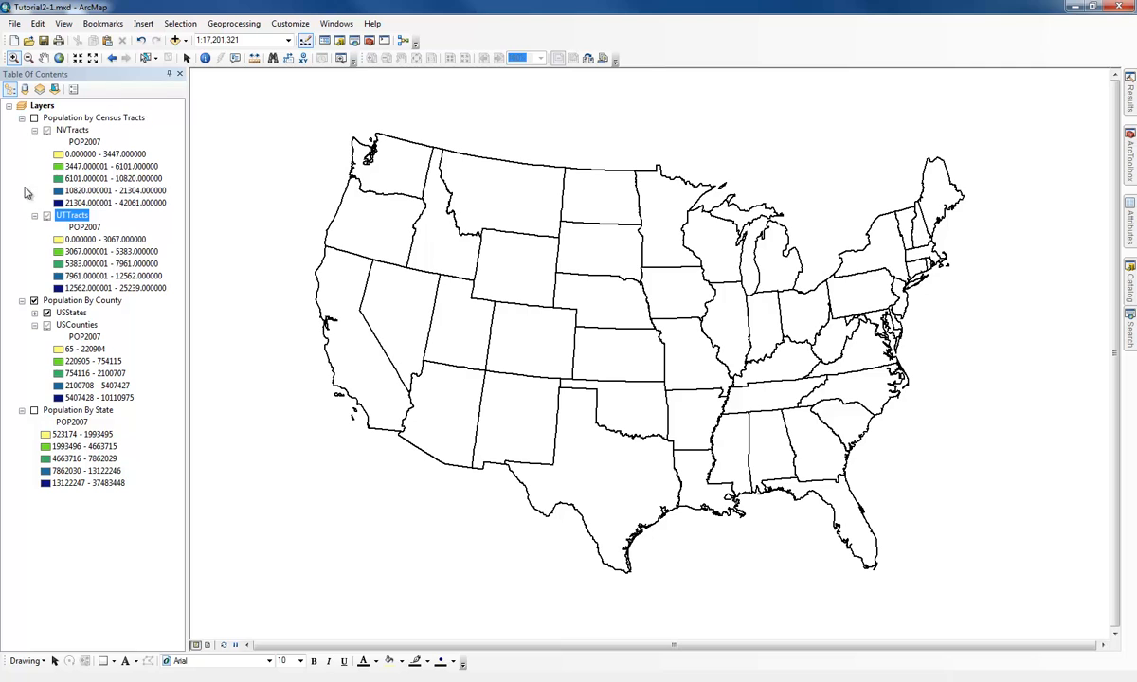
click(34, 300)
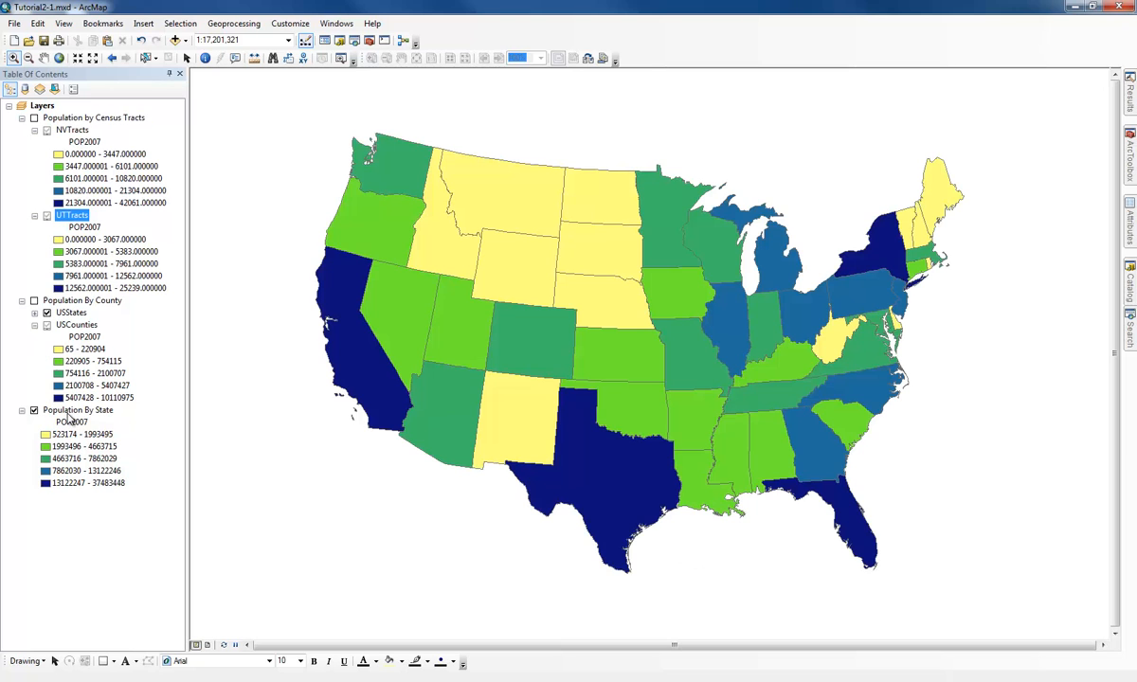
- Set the graduated color symbology of Population By State to 6 classes and apply it
right_click(68, 413)
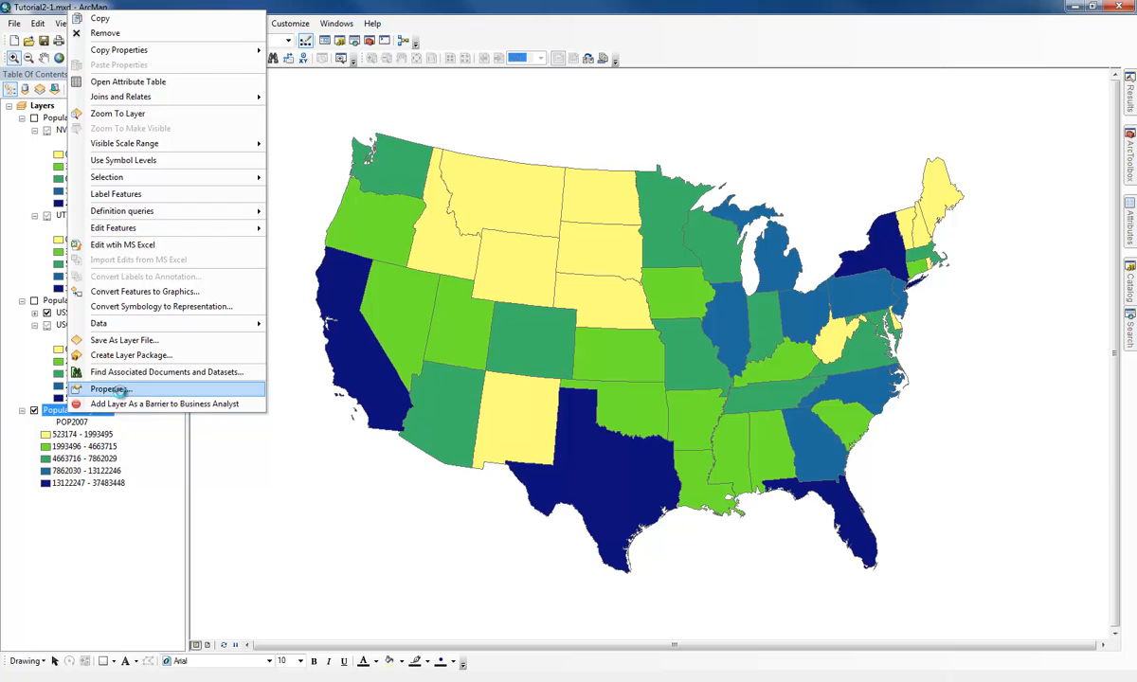
click(114, 384)
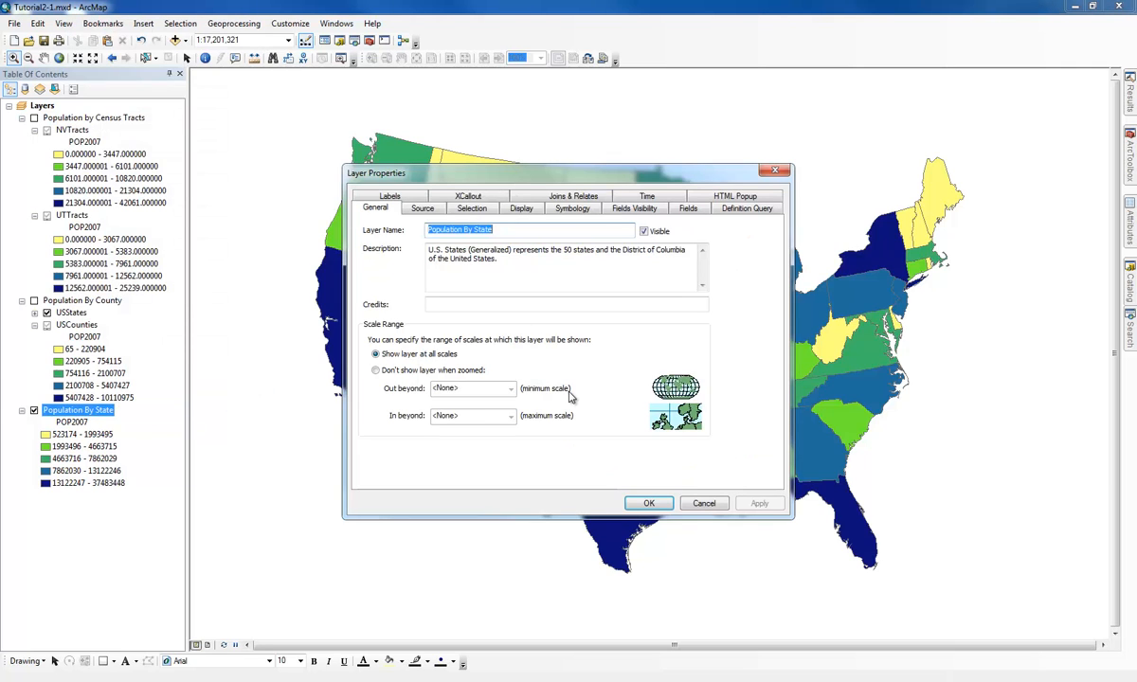
click(573, 210)
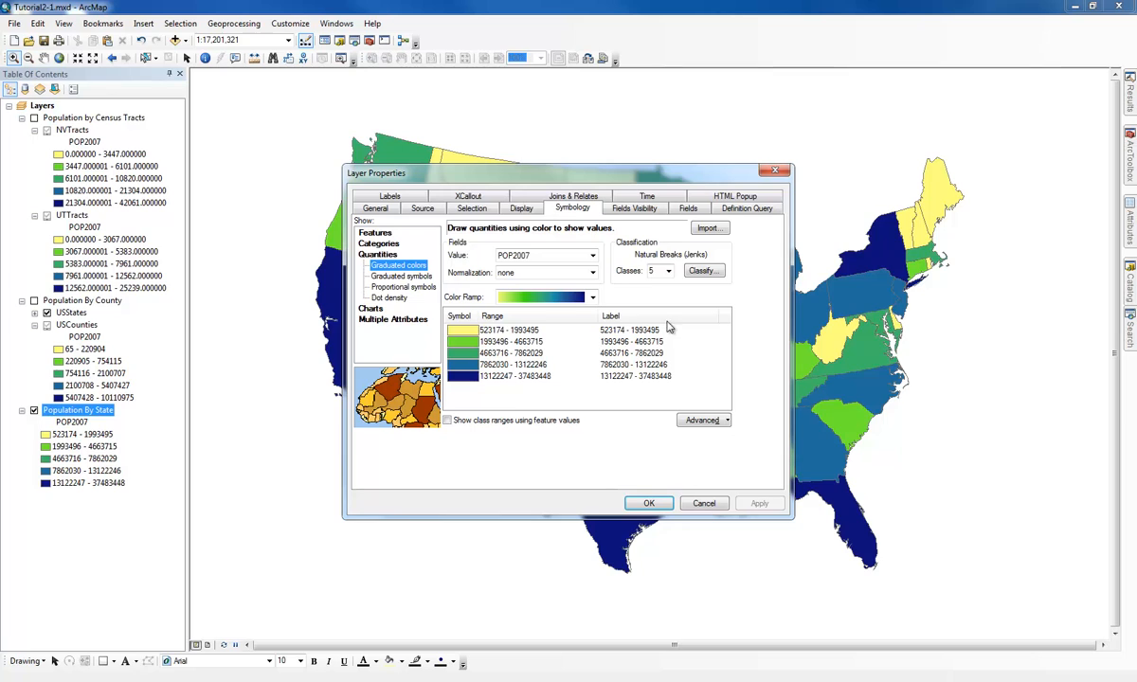
click(668, 271)
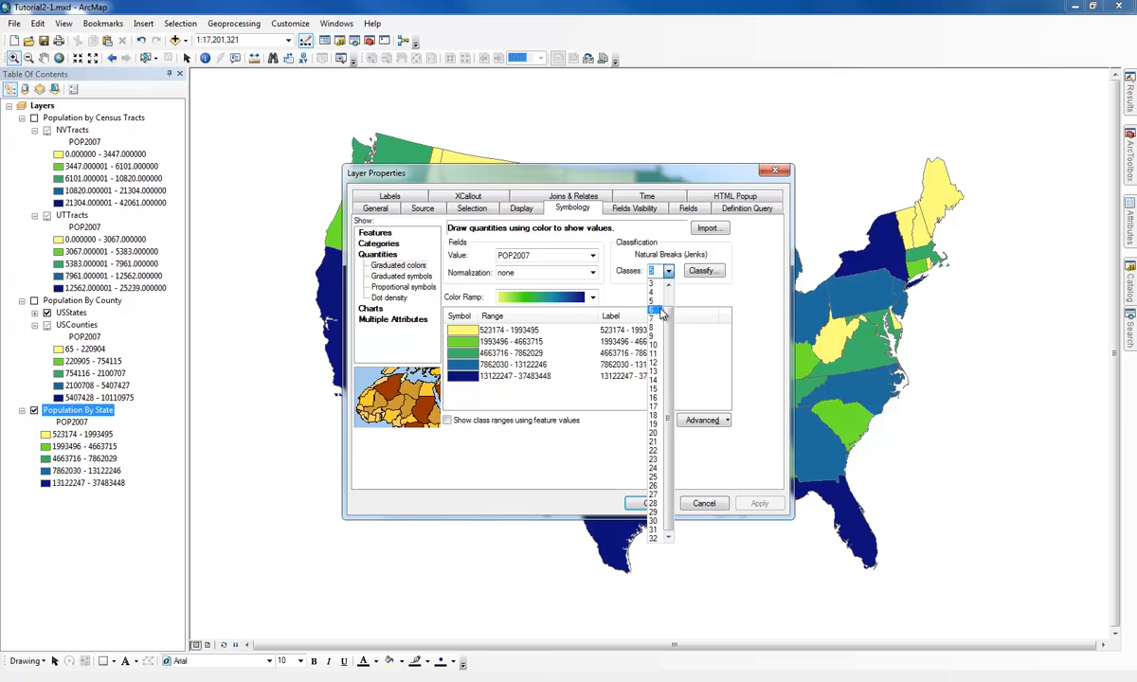
click(661, 313)
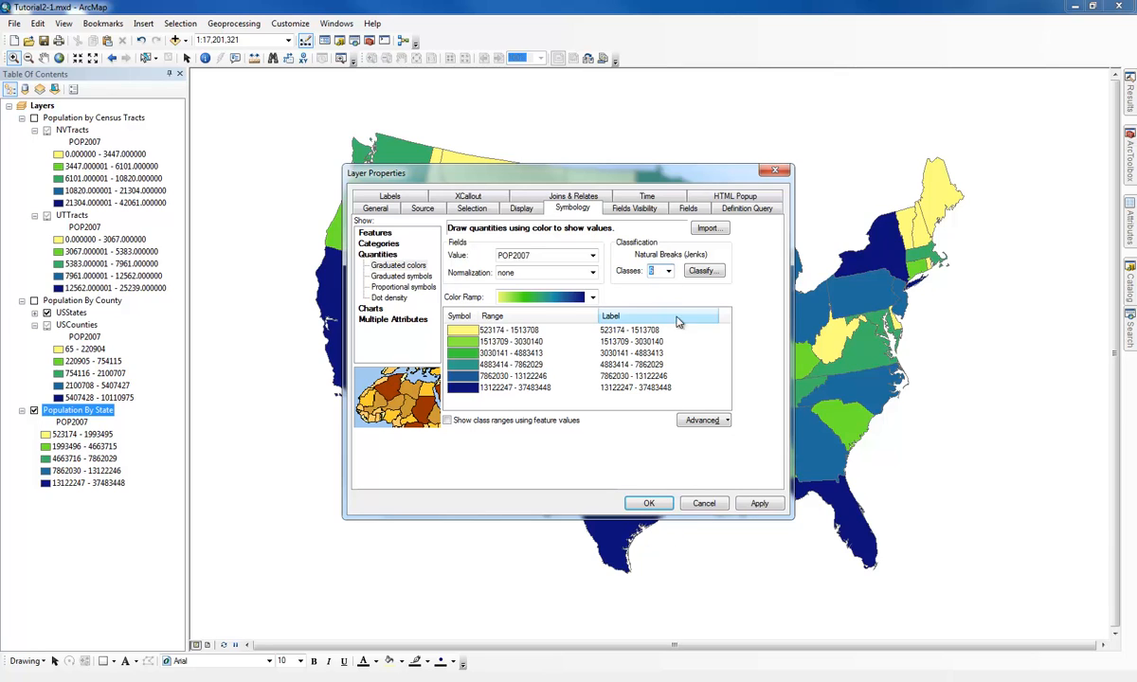
click(760, 504)
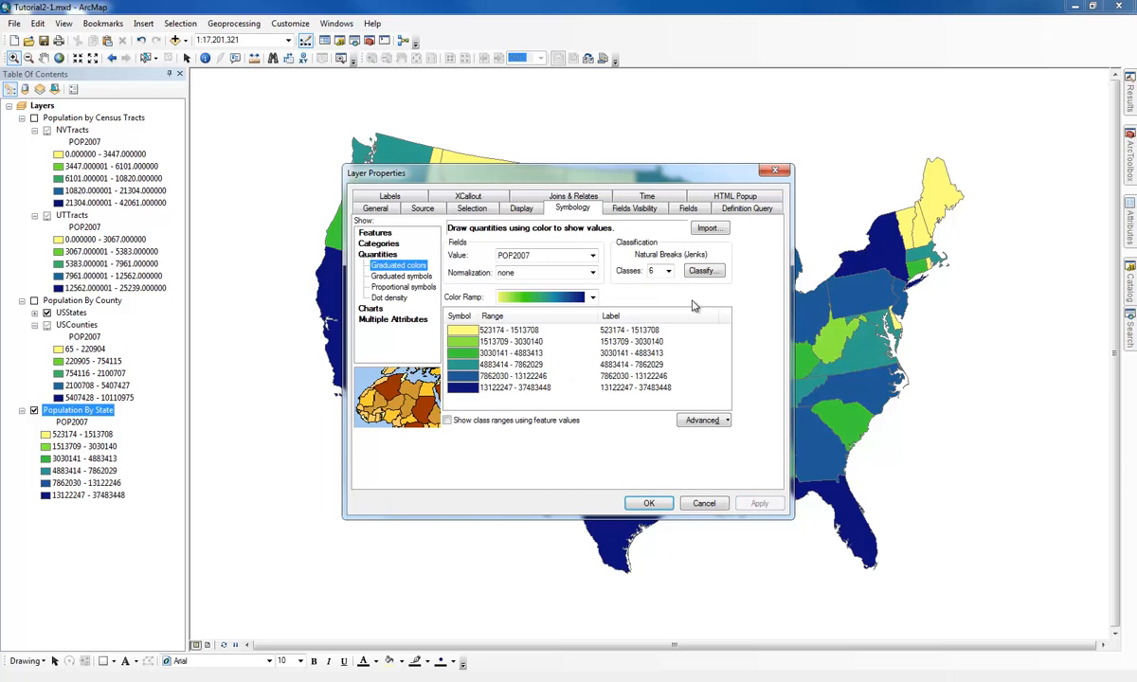
- Examine the classification statistics and break values of POP2007 for the Population By State layer
drag(618, 175, 174, 199)
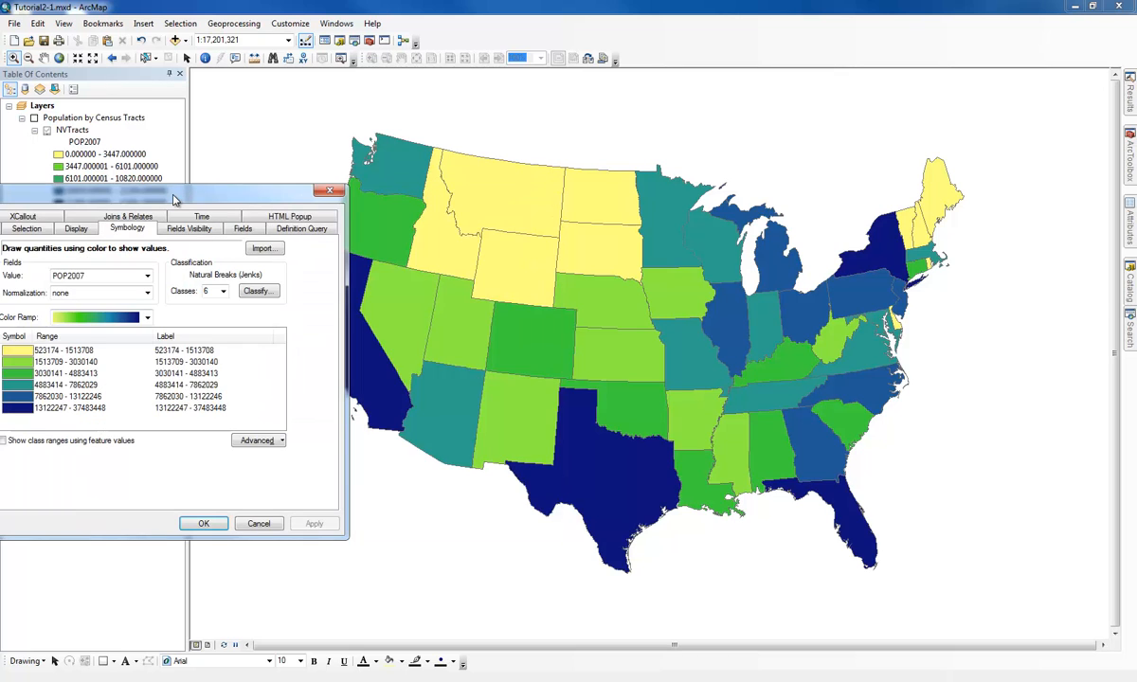
drag(255, 190, 447, 107)
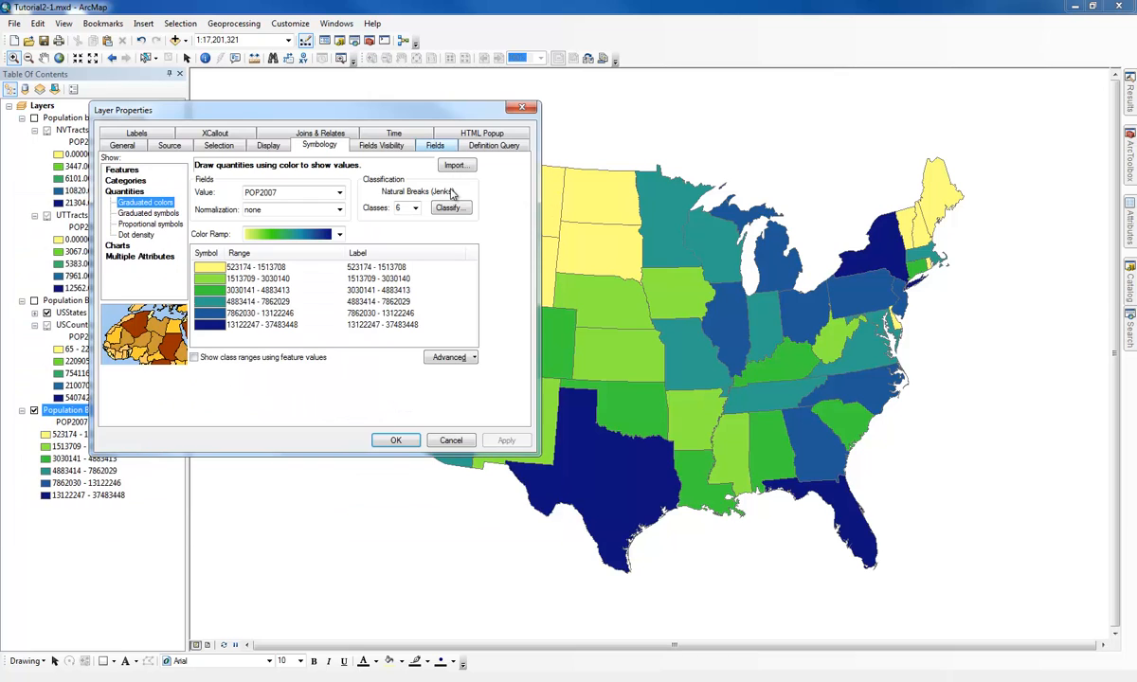
click(449, 209)
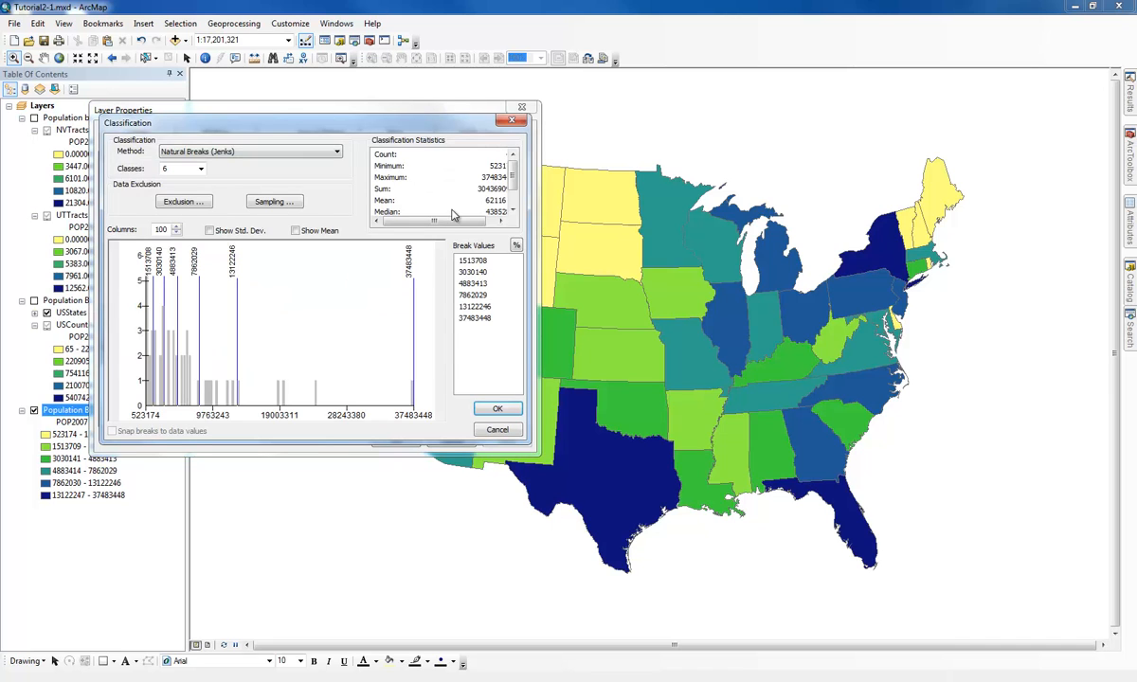
click(510, 121)
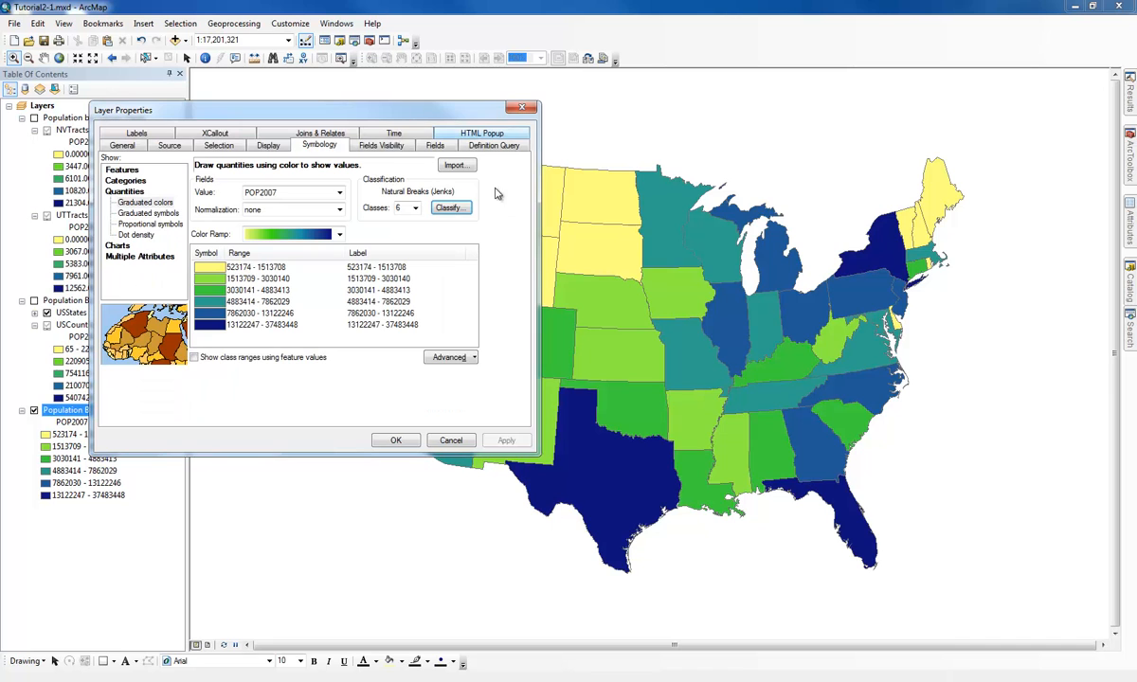
click(450, 208)
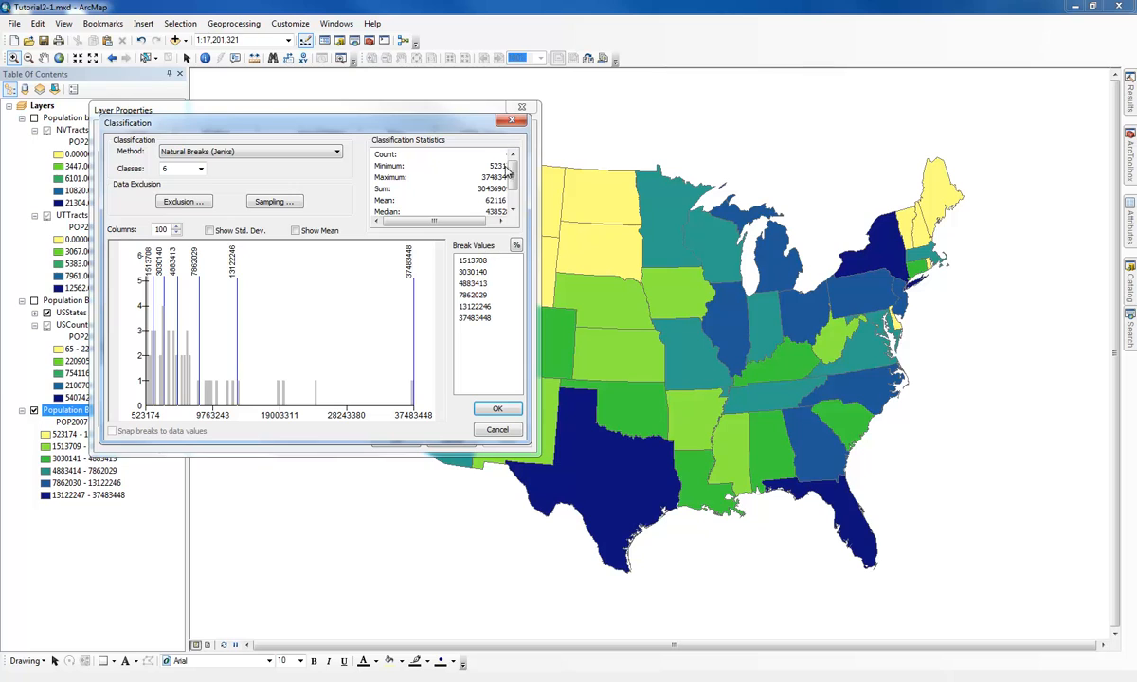
mouse_move(460, 221)
mouse_down()
mouse_move(492, 227)
mouse_move(441, 226)
mouse_up()
drag(516, 180, 515, 197)
drag(466, 226, 475, 225)
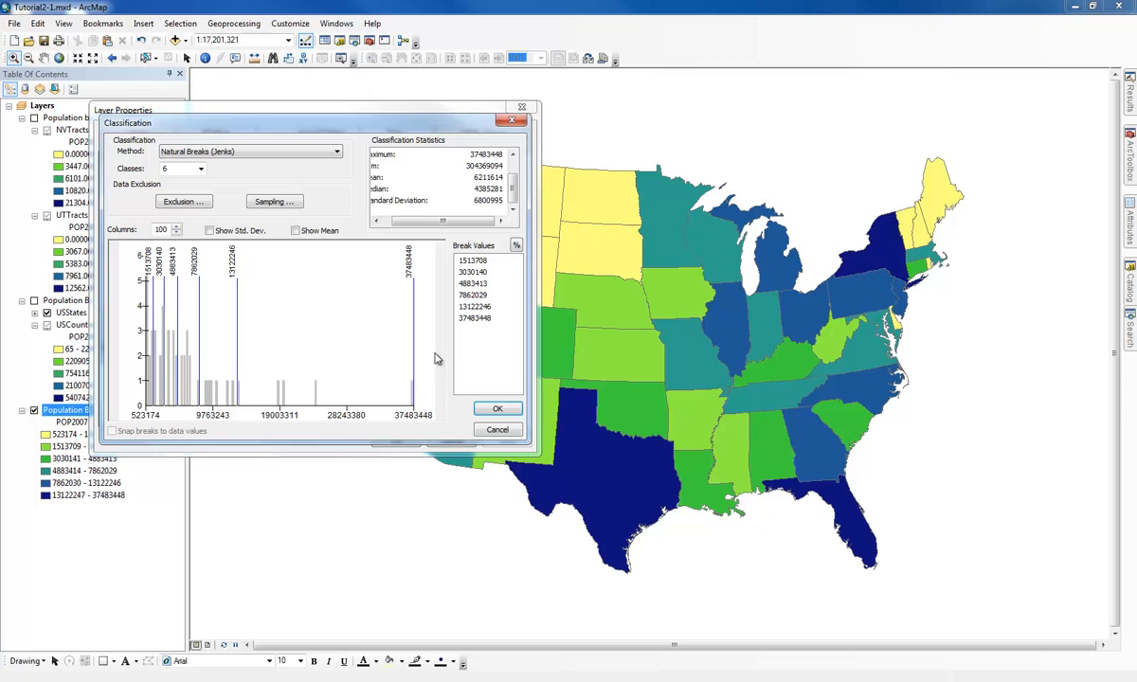
- Switch the classification method to Manual and set the first three break values to 2000000, 4000000 and 8000000
click(190, 154)
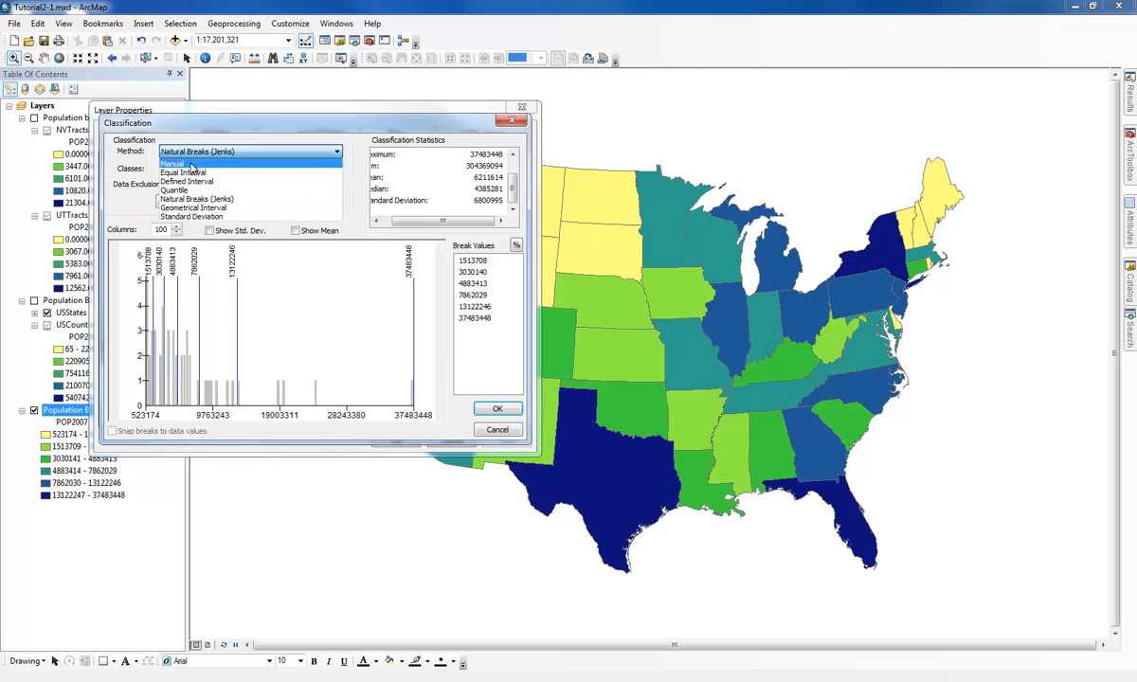
click(192, 168)
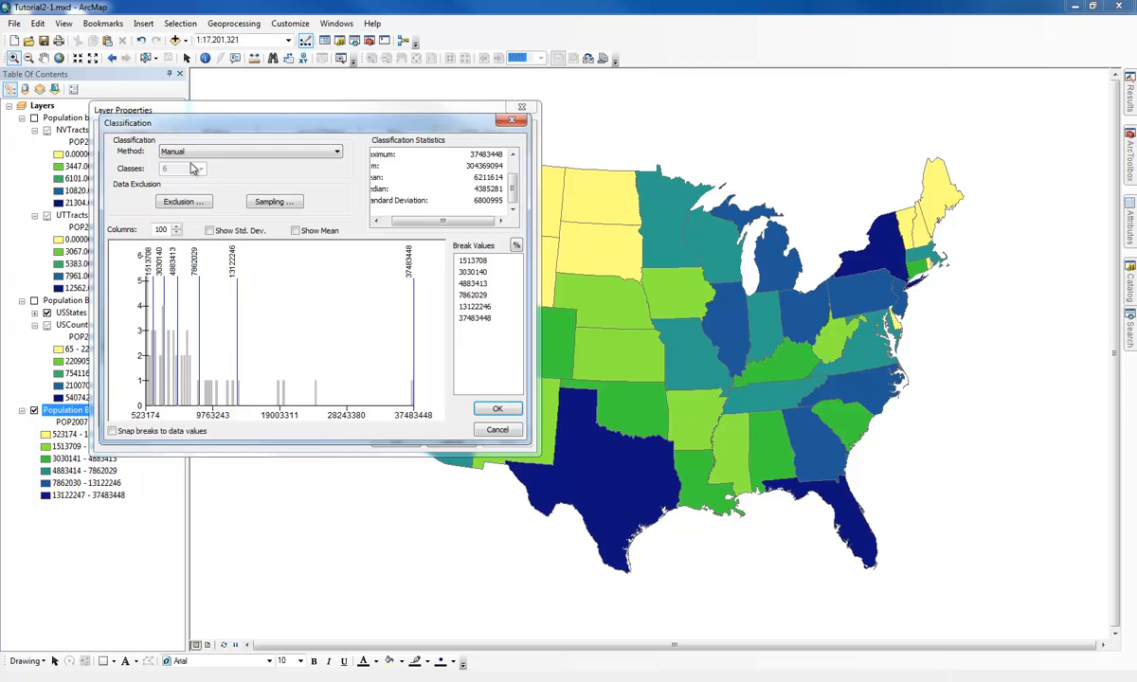
click(482, 264)
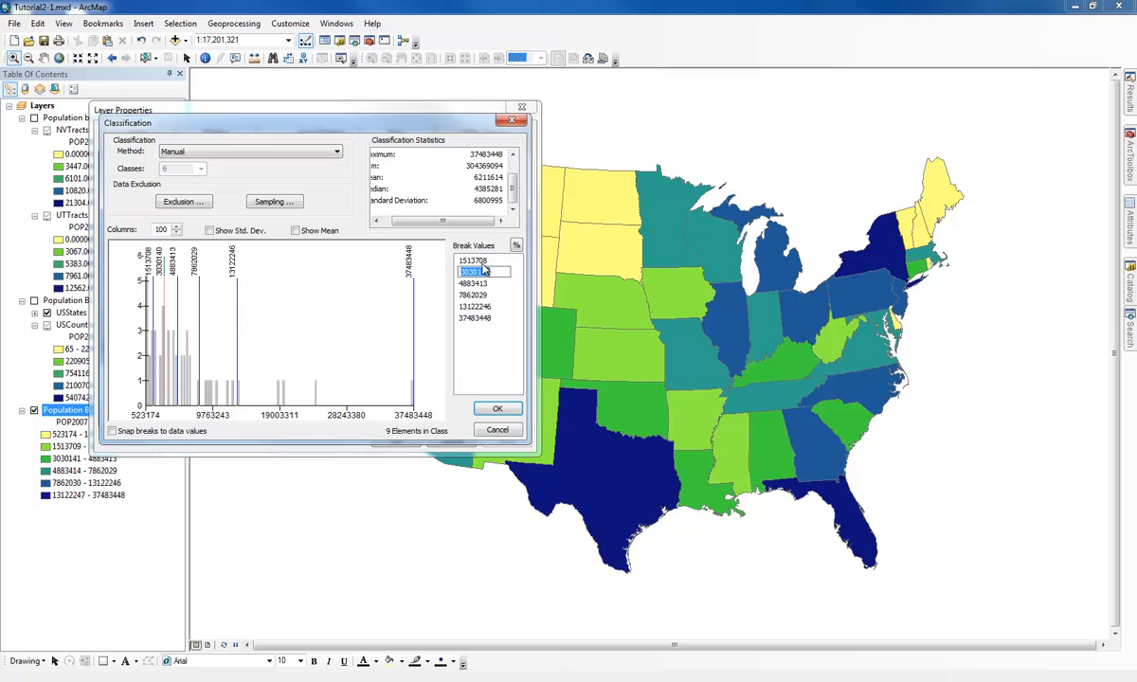
text(2000000)
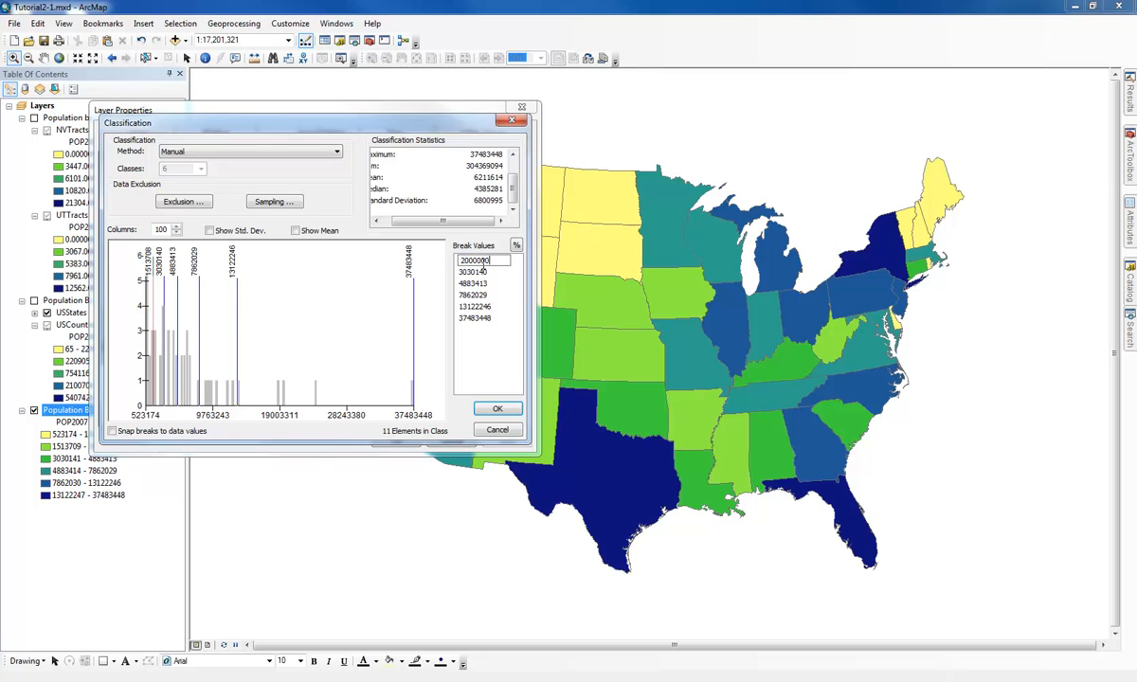
click(481, 270)
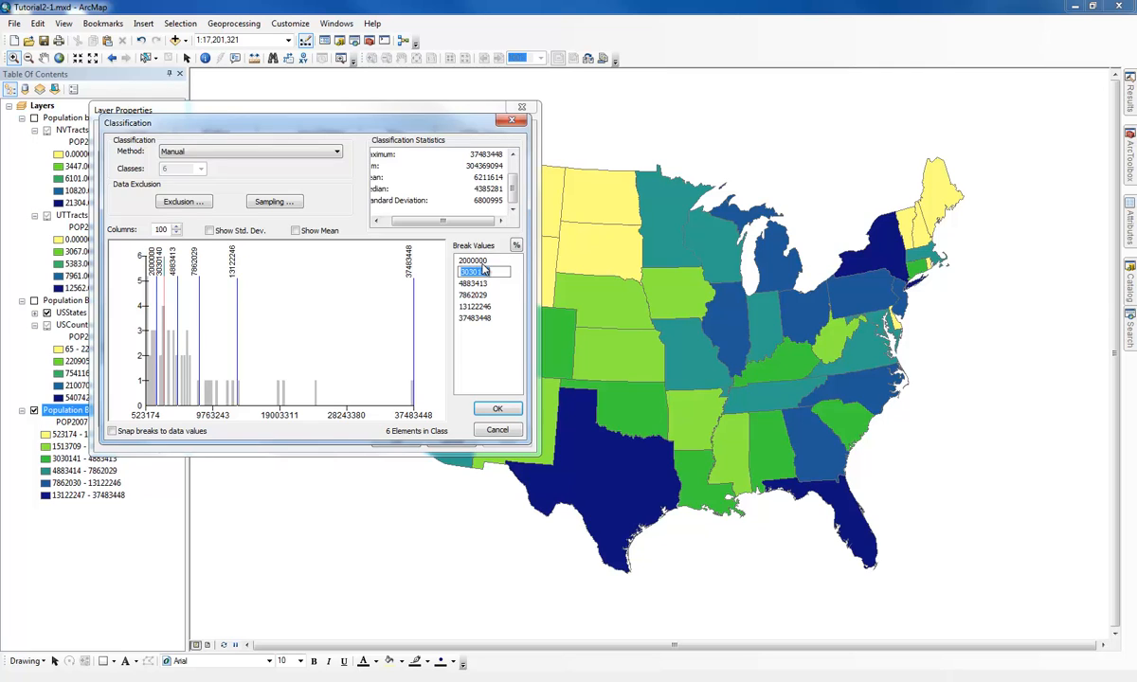
text(4000000)
key(Return)
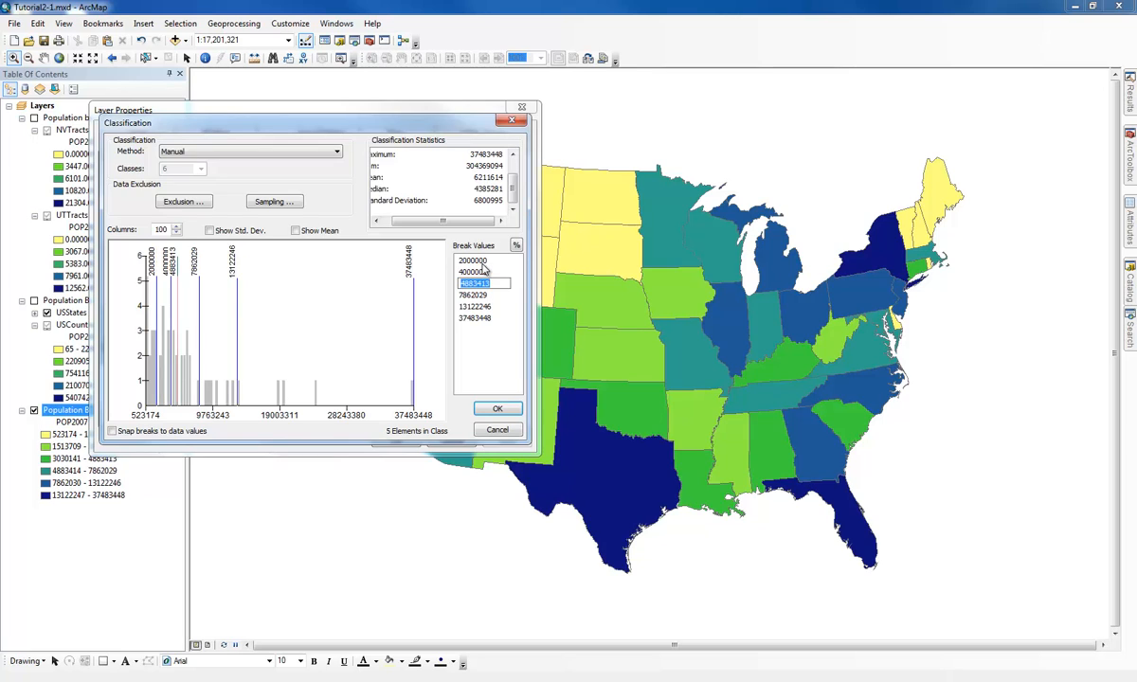
text(8000000)
key(Return)
text(800000)
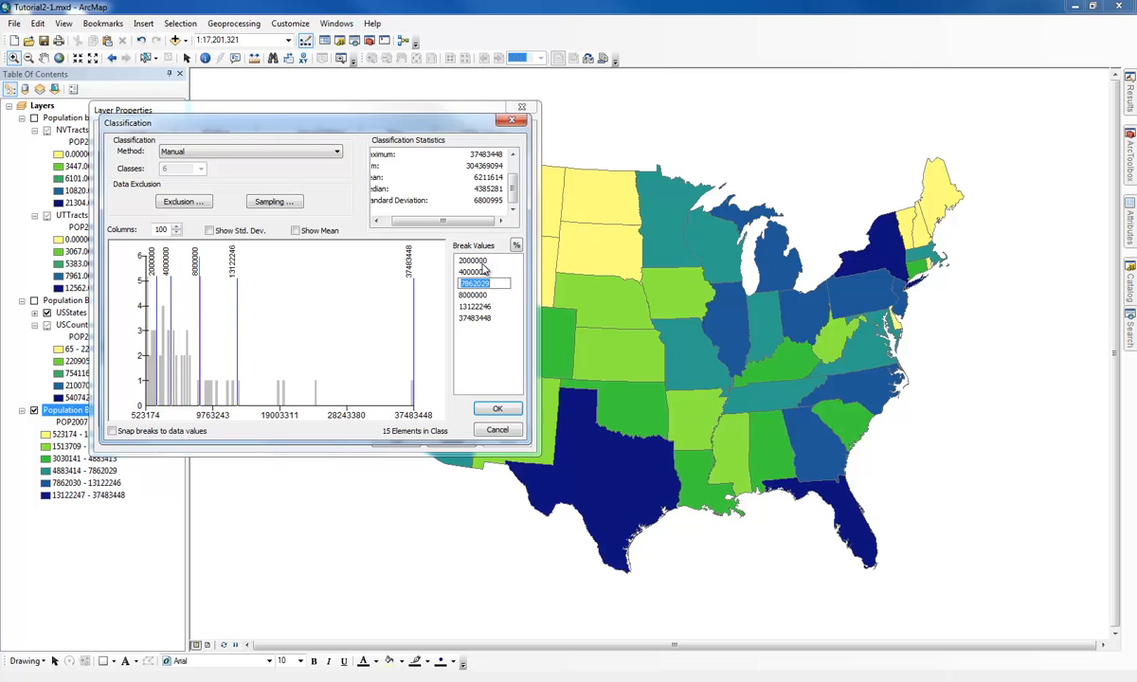
key(Return)
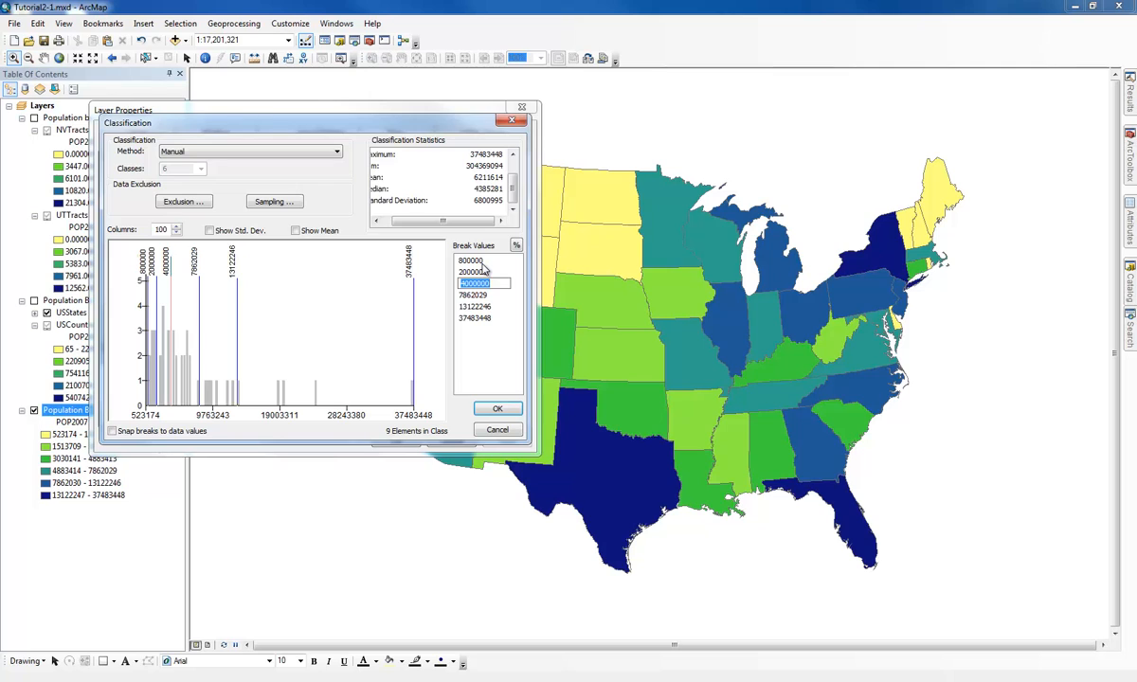
key(Return)
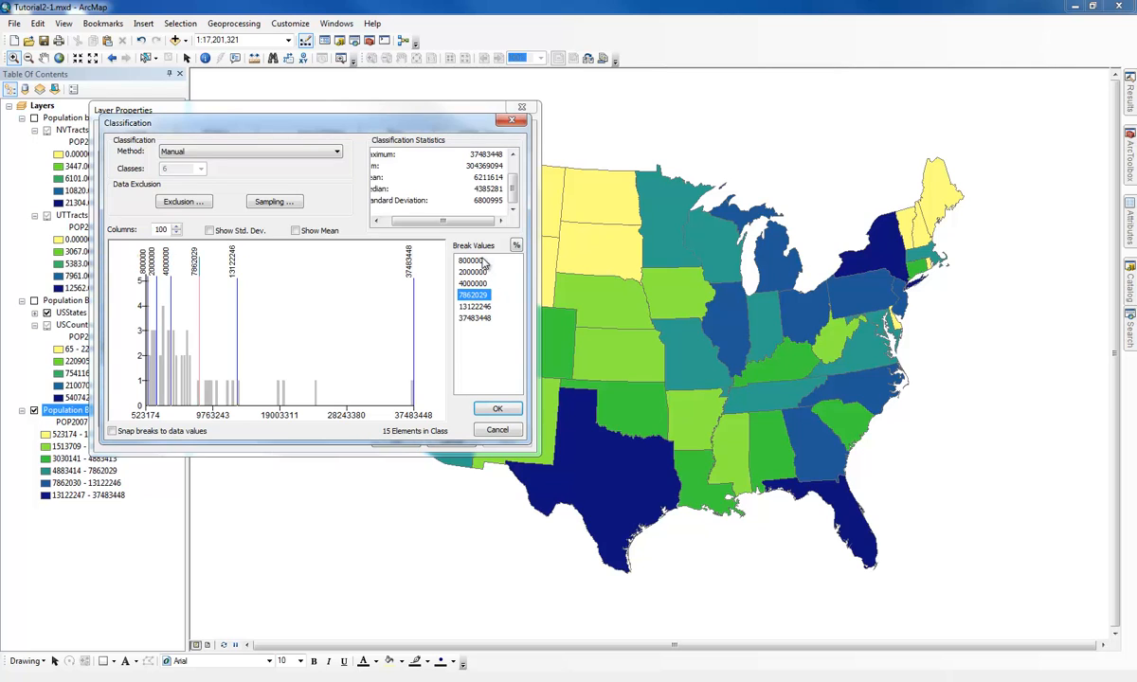
click(486, 262)
click(489, 264)
text(0)
key(Return)
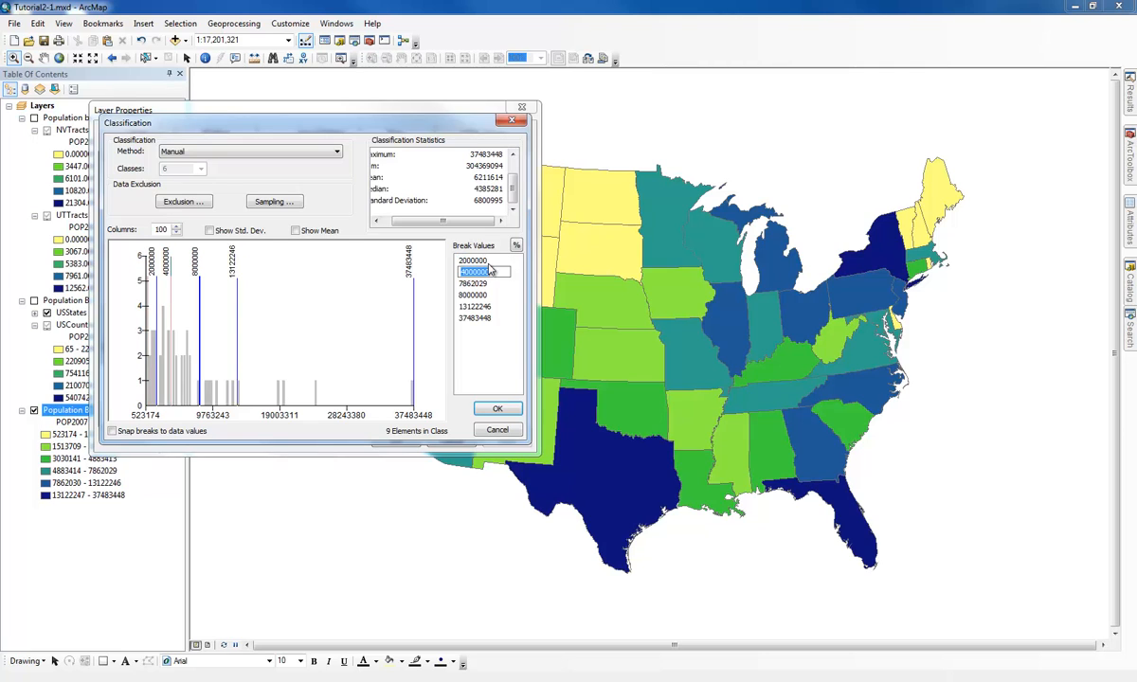
- Replace the 7862029 break value with 16000000
key(Down)
key(Down)
key(Up)
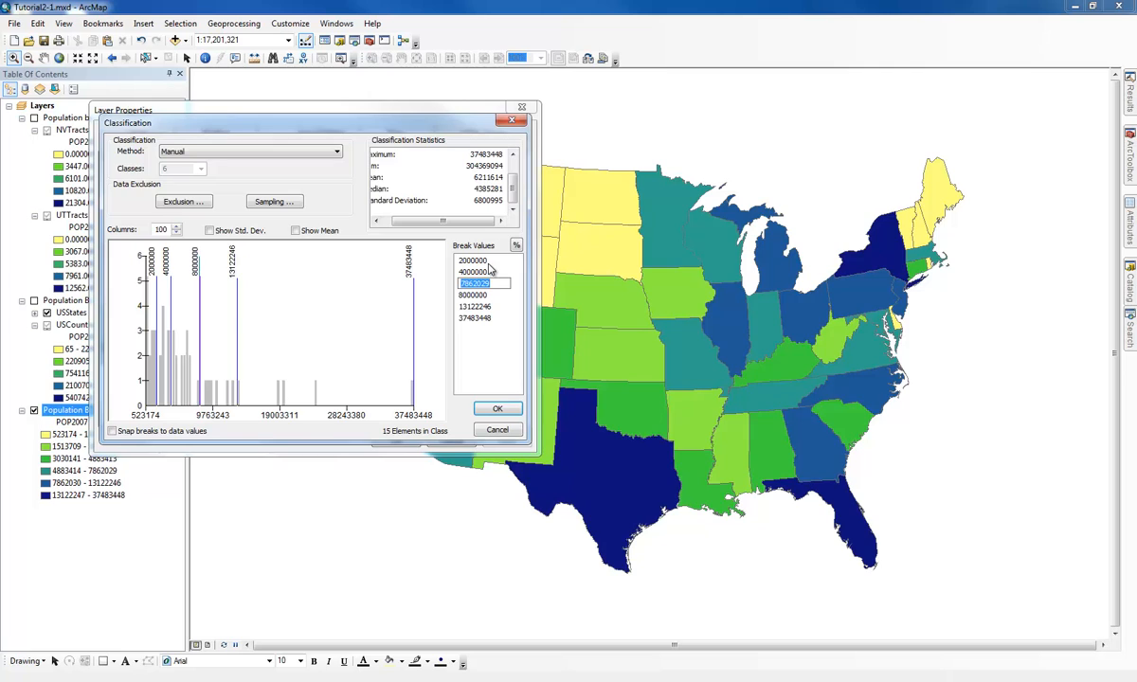
text(16000000)
key(Return)
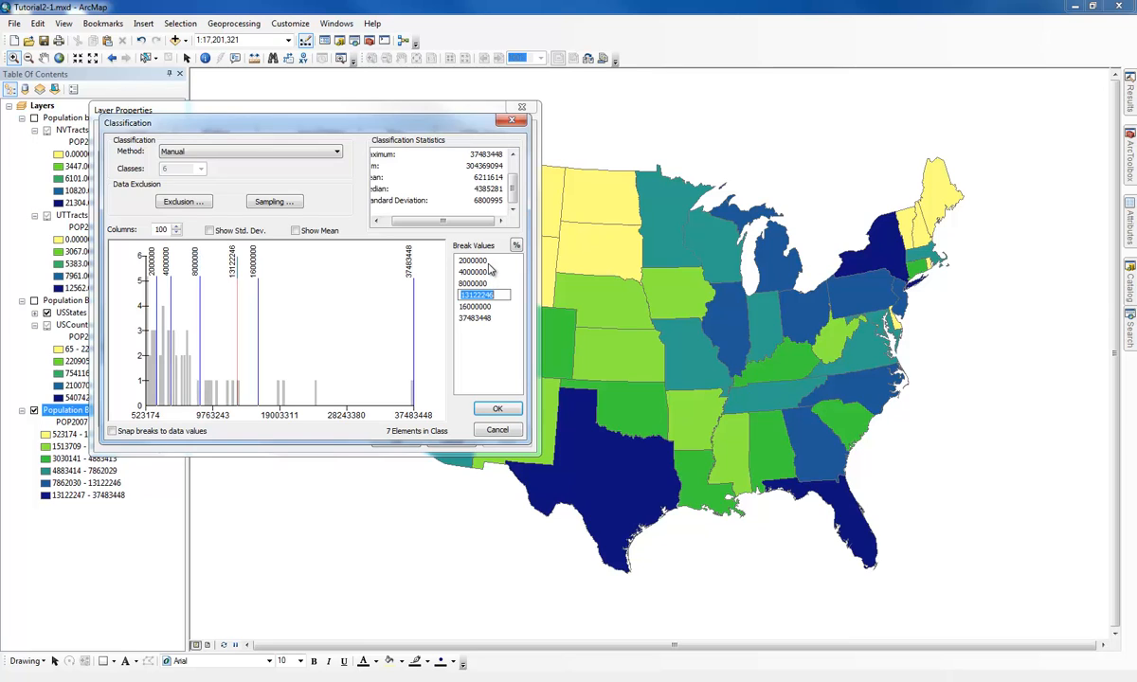
- Set the fifth class break to 32000000, between 16000000 and 37483448, and accept the manual classification
text(3200000)
key(Return)
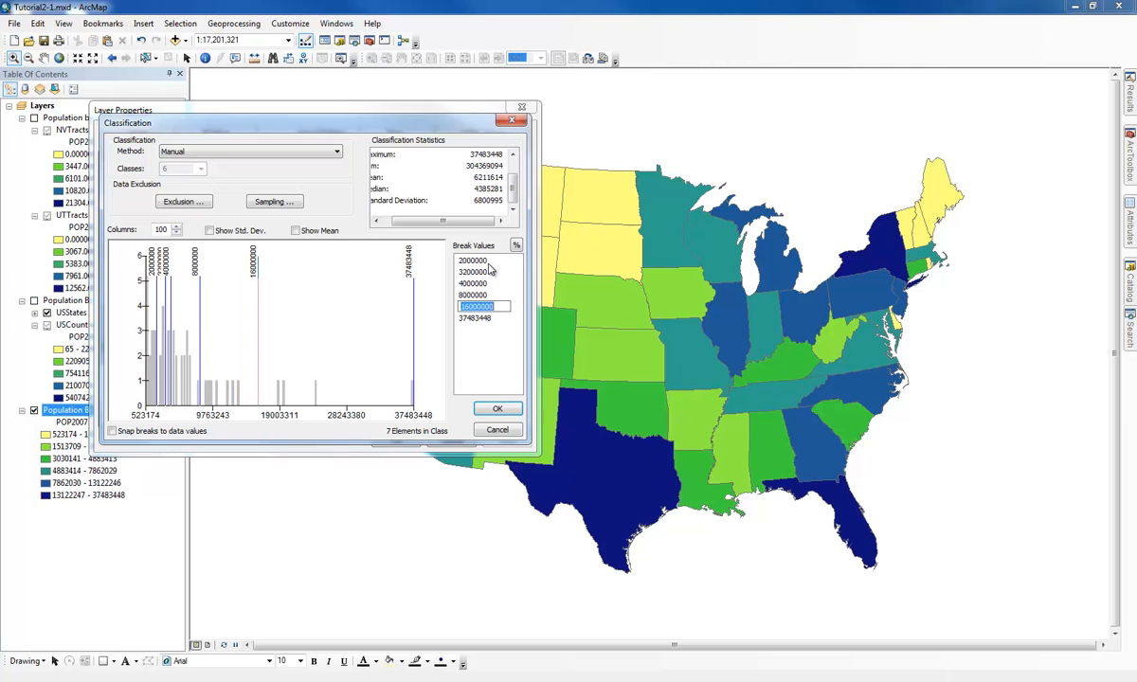
click(489, 271)
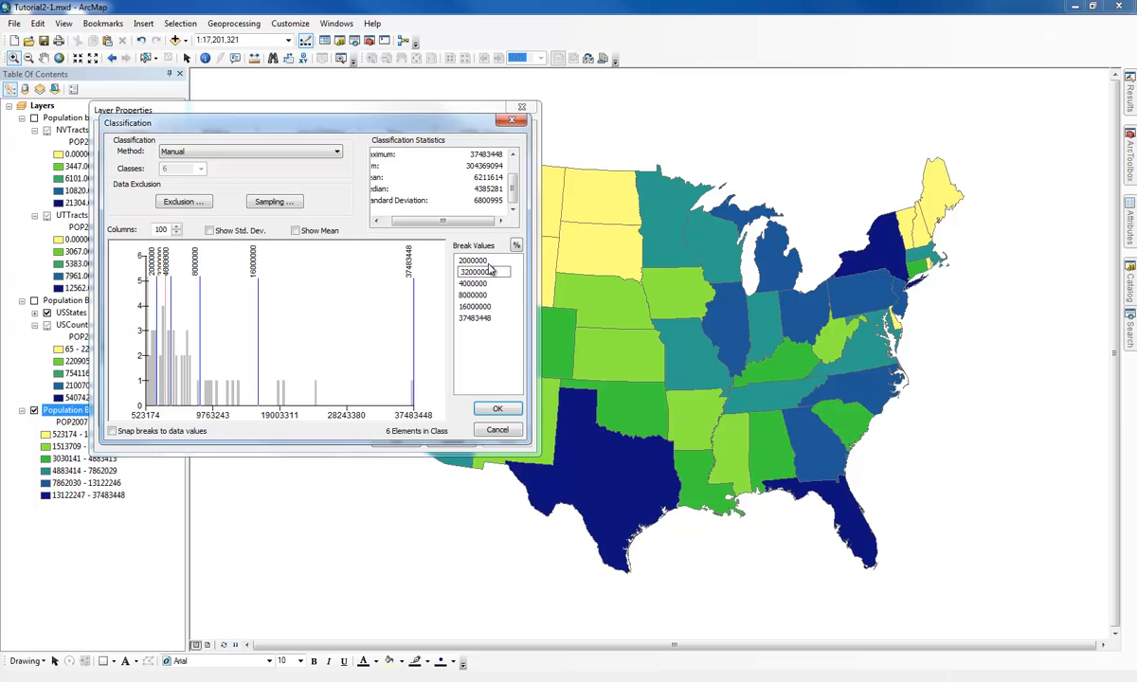
text(0)
key(Return)
key(Return)
key(Return)
key(Return)
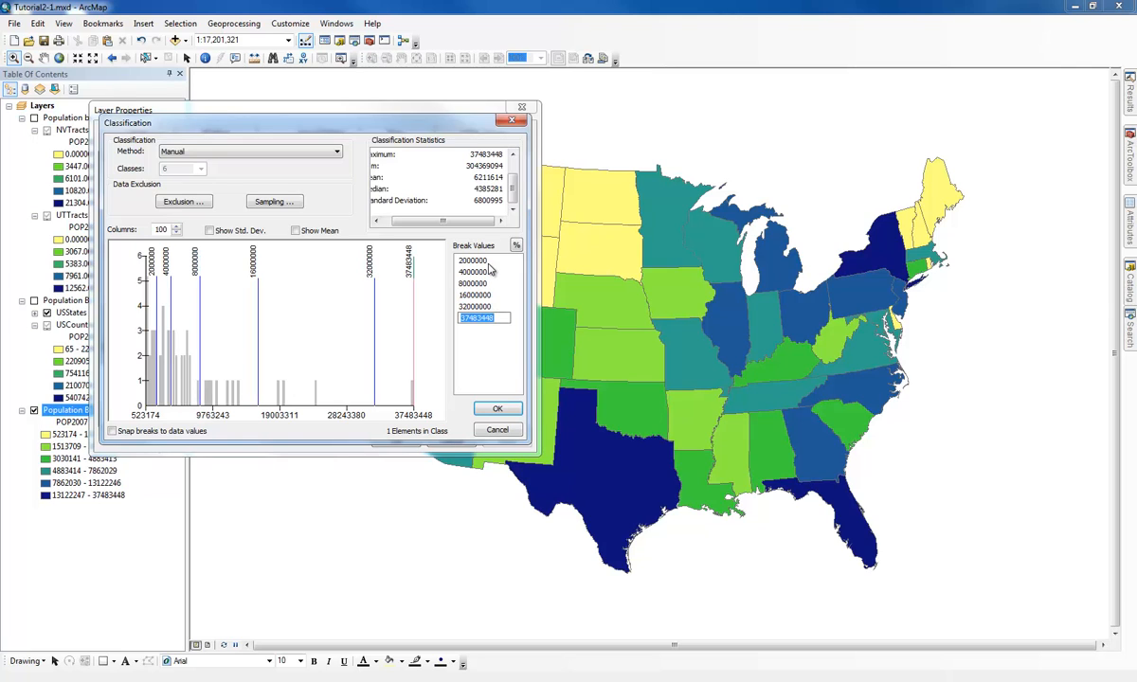
click(495, 353)
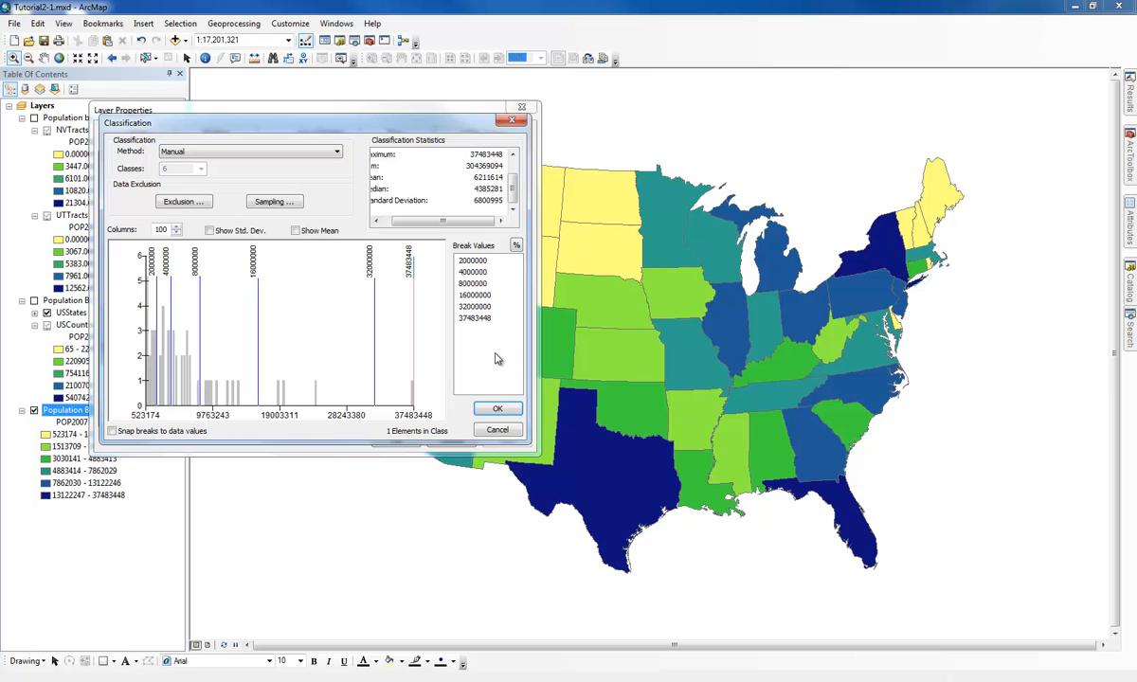
click(497, 408)
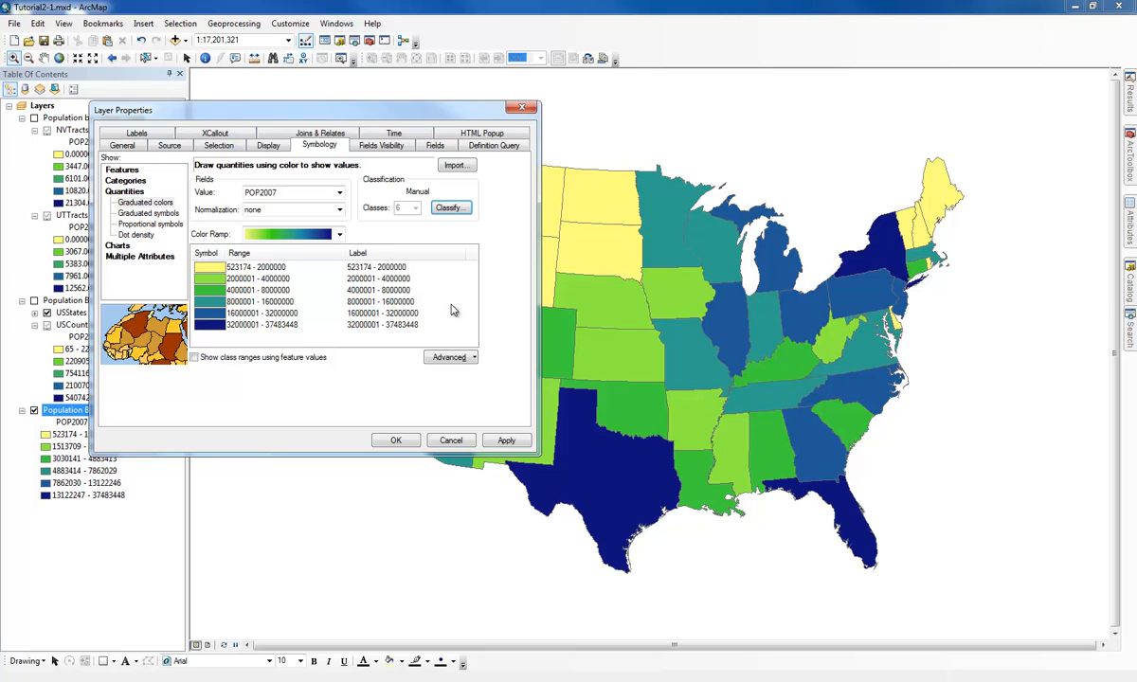
- Format the class labels to show thousands separators and apply the symbology to the state layer
right_click(402, 253)
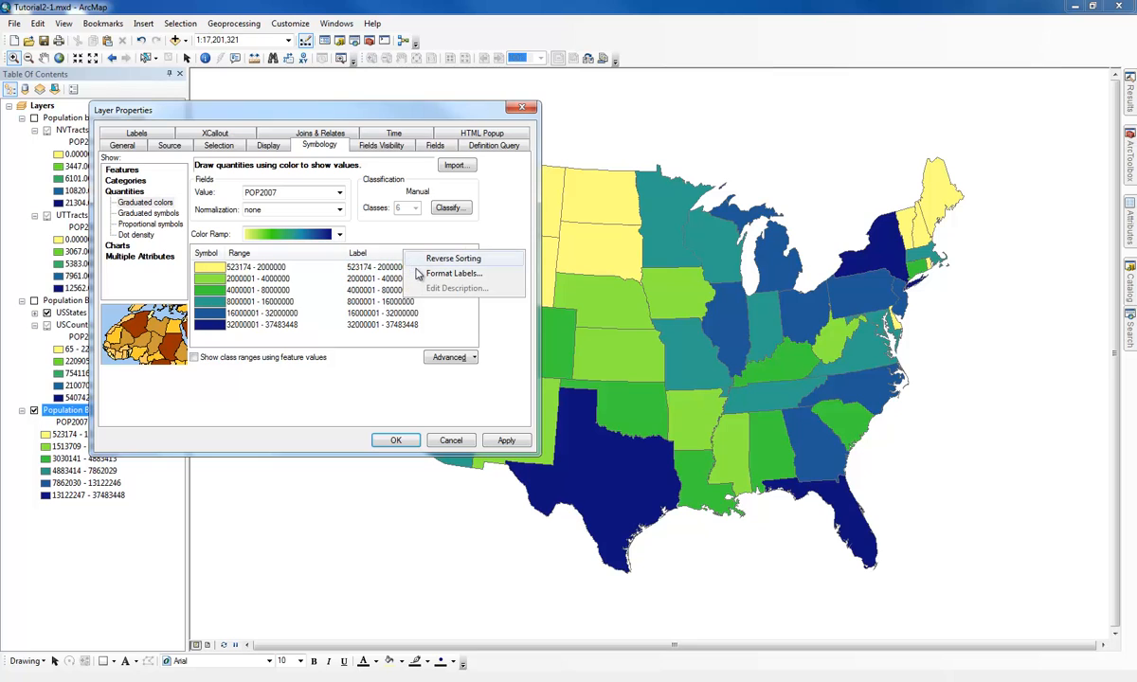
click(422, 275)
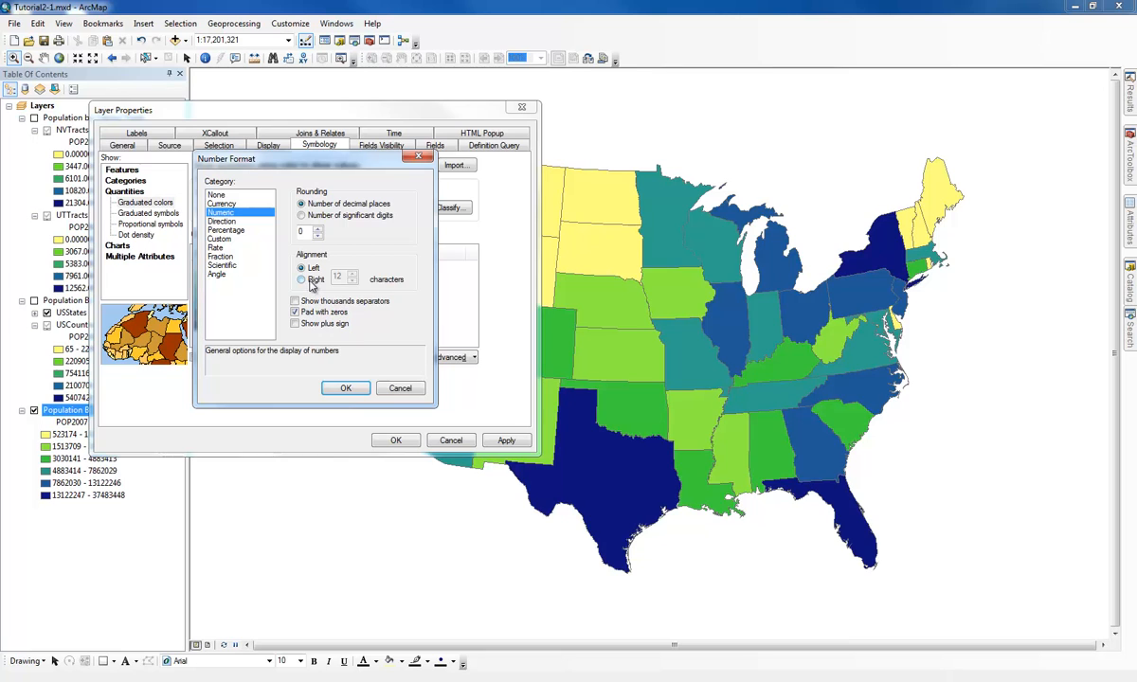
click(295, 300)
click(347, 389)
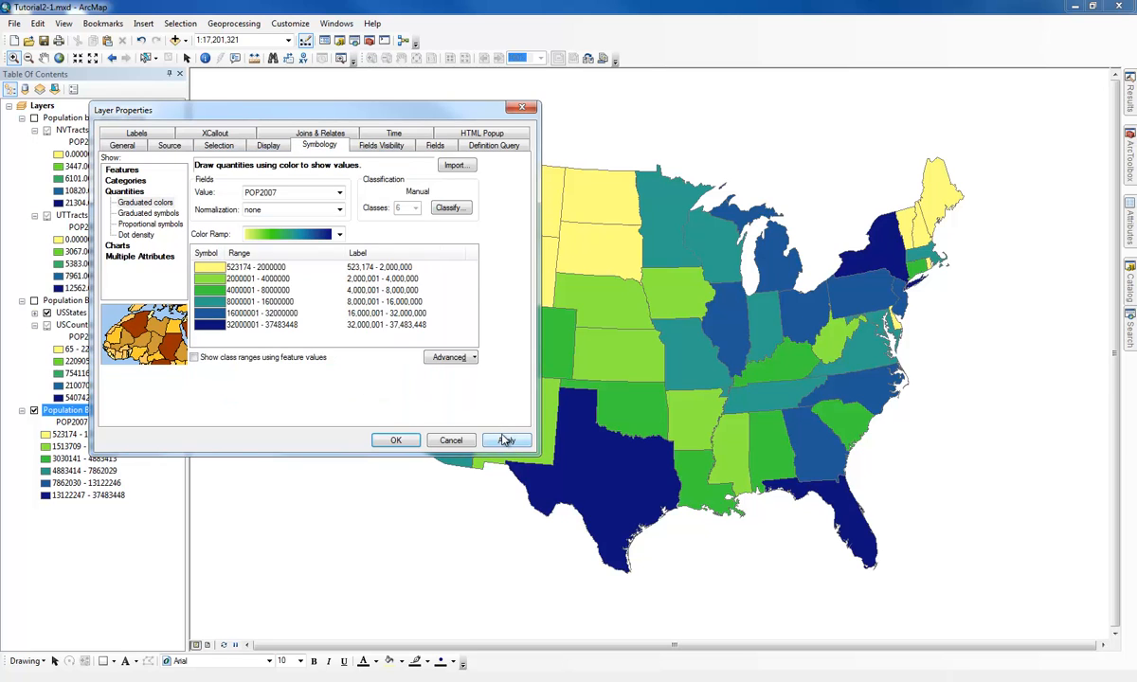
click(505, 439)
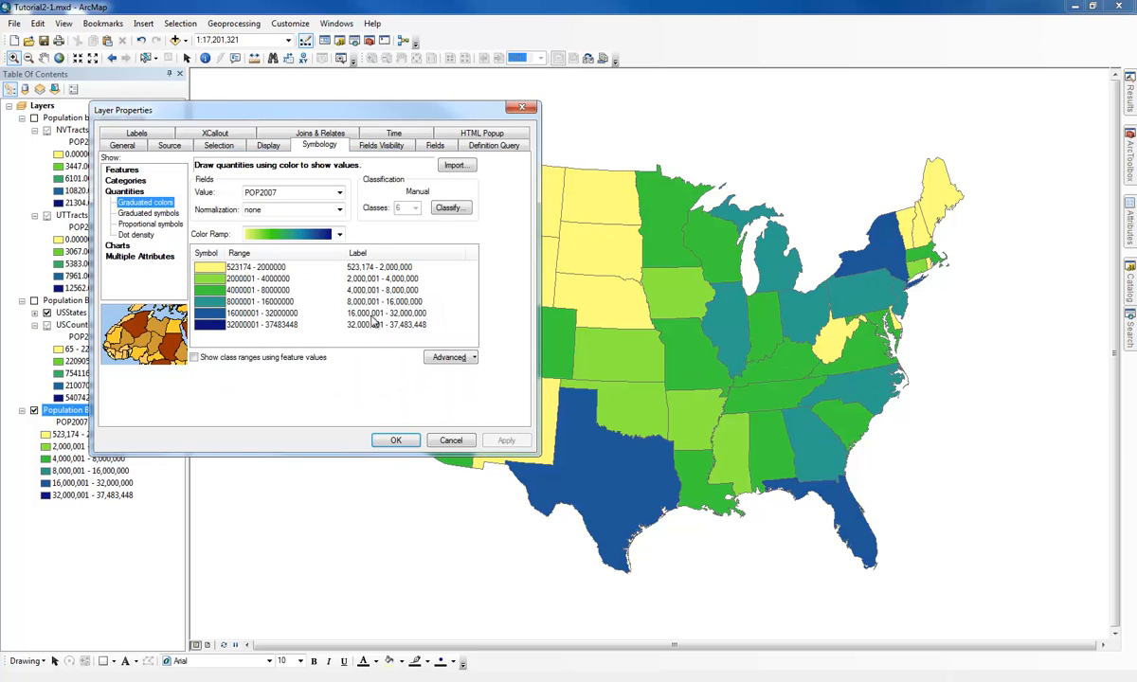
- Change the label of the lowest population class to "2,000,000 or Less"
click(357, 266)
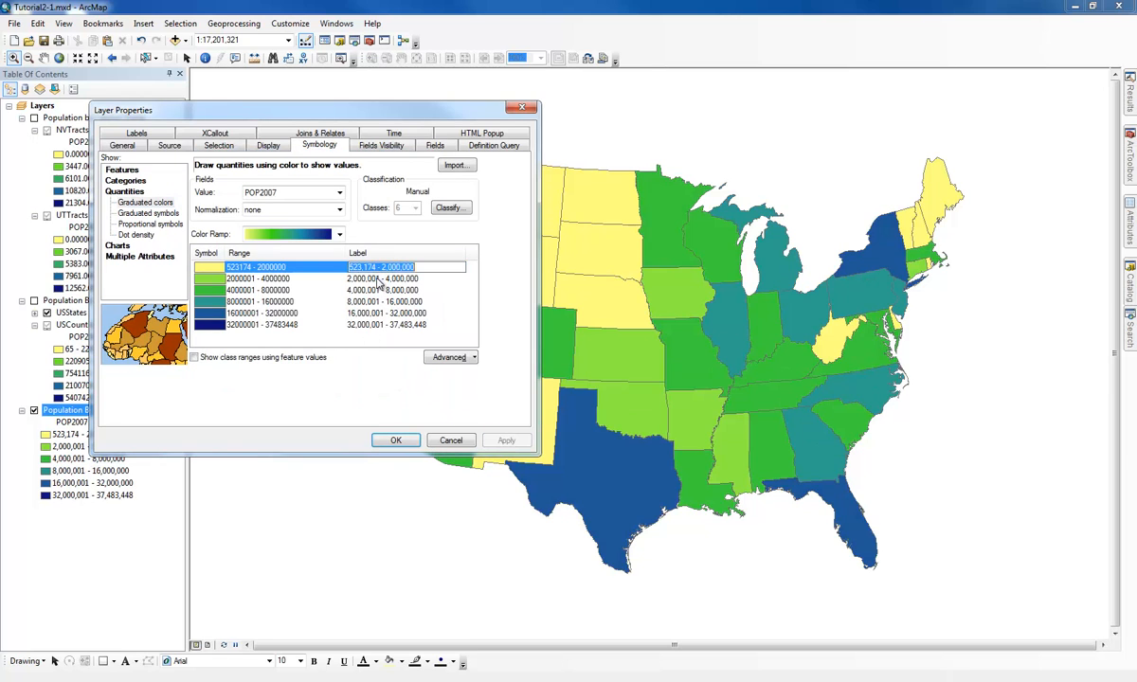
click(362, 338)
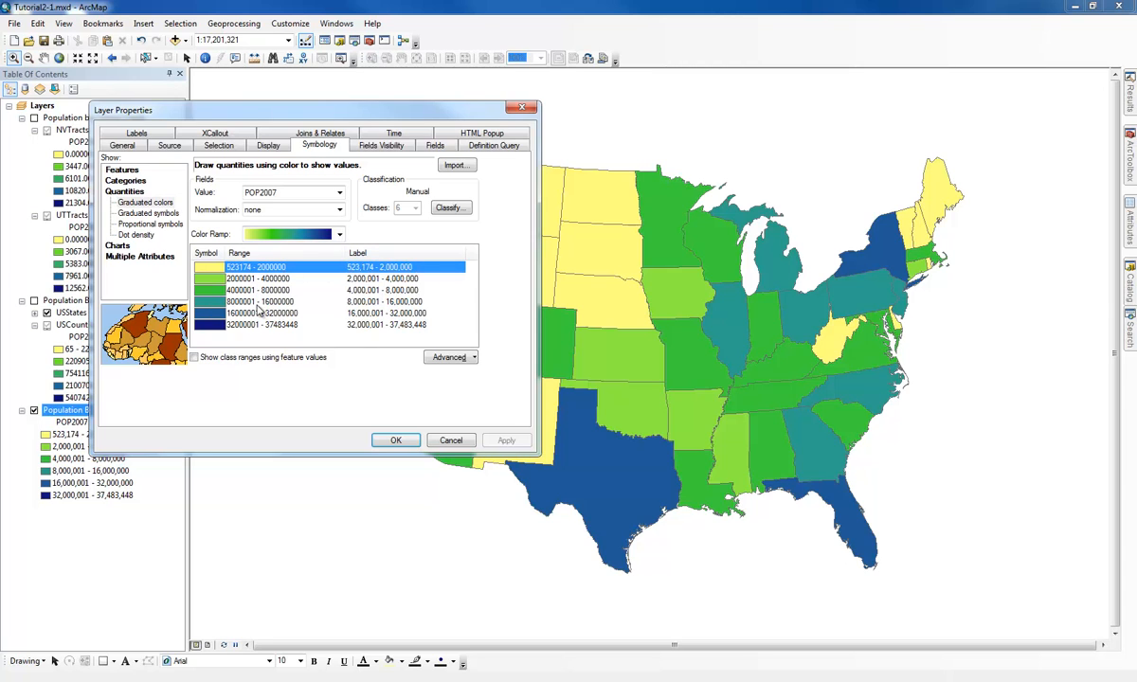
click(384, 268)
drag(380, 269, 322, 275)
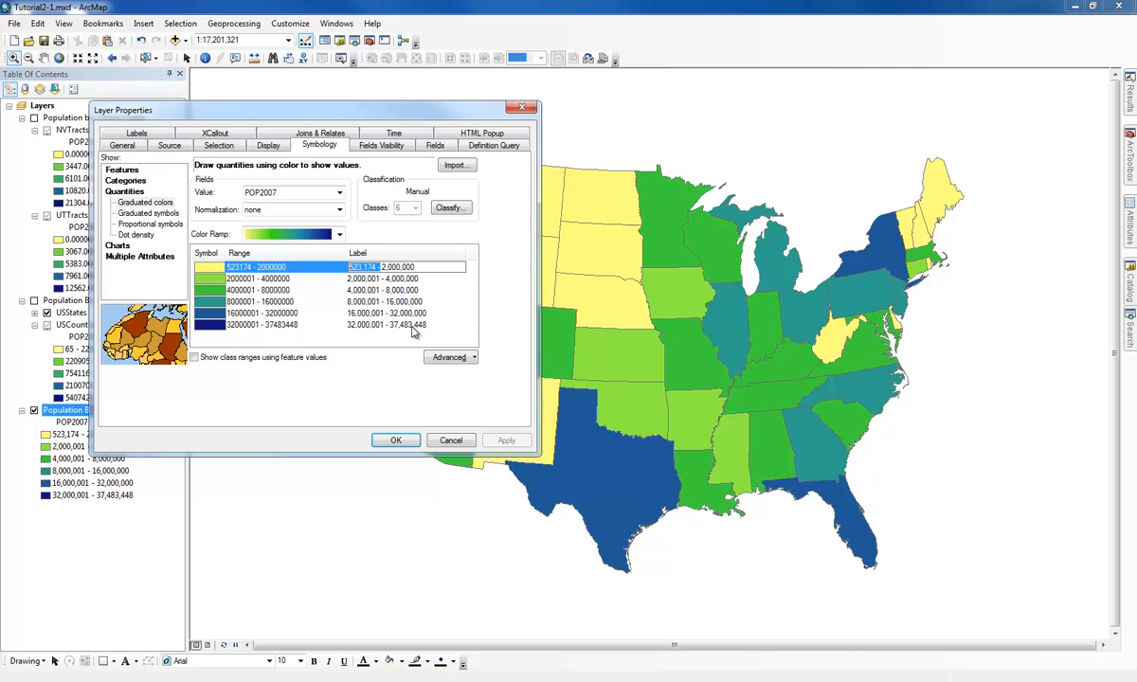
text(Less than)
key(shift+Home)
key(BackSpace)
text(or Less)
- Change the label of the highest population class to "32,000,001 or greater" and apply the layer properties
key(Down)
key(Down)
key(Down)
key(Down)
key(Down)
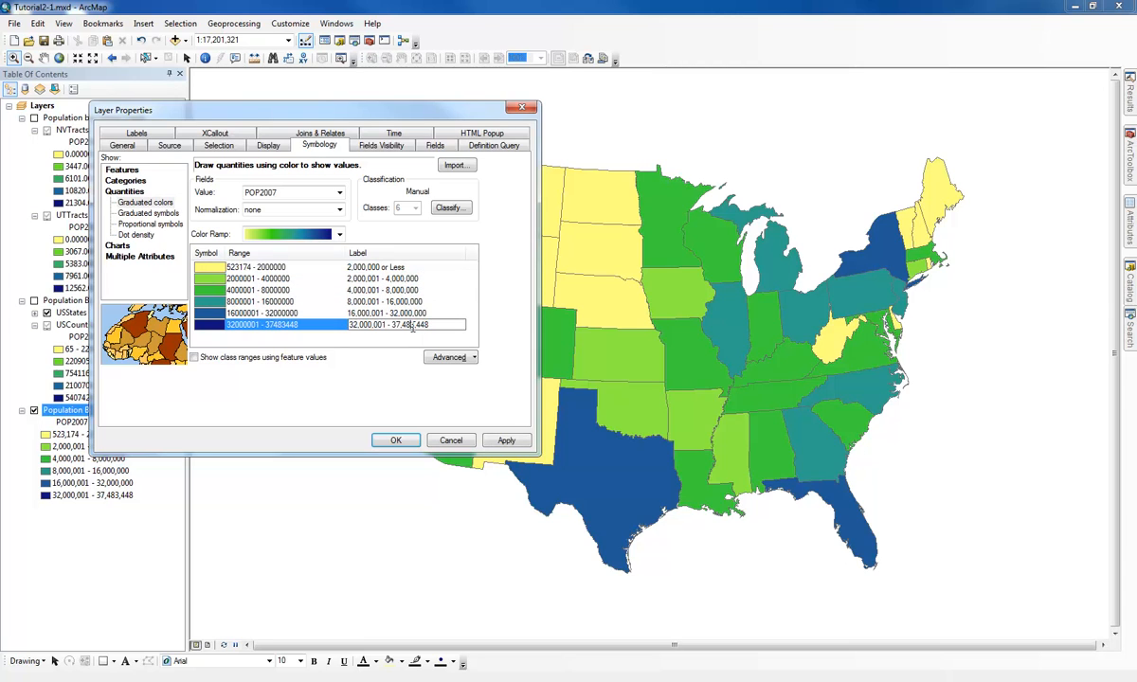
key(Left)
key(Left)
key(Left)
key(Left)
key(shift+End)
text(or greater)
key(Return)
click(499, 438)
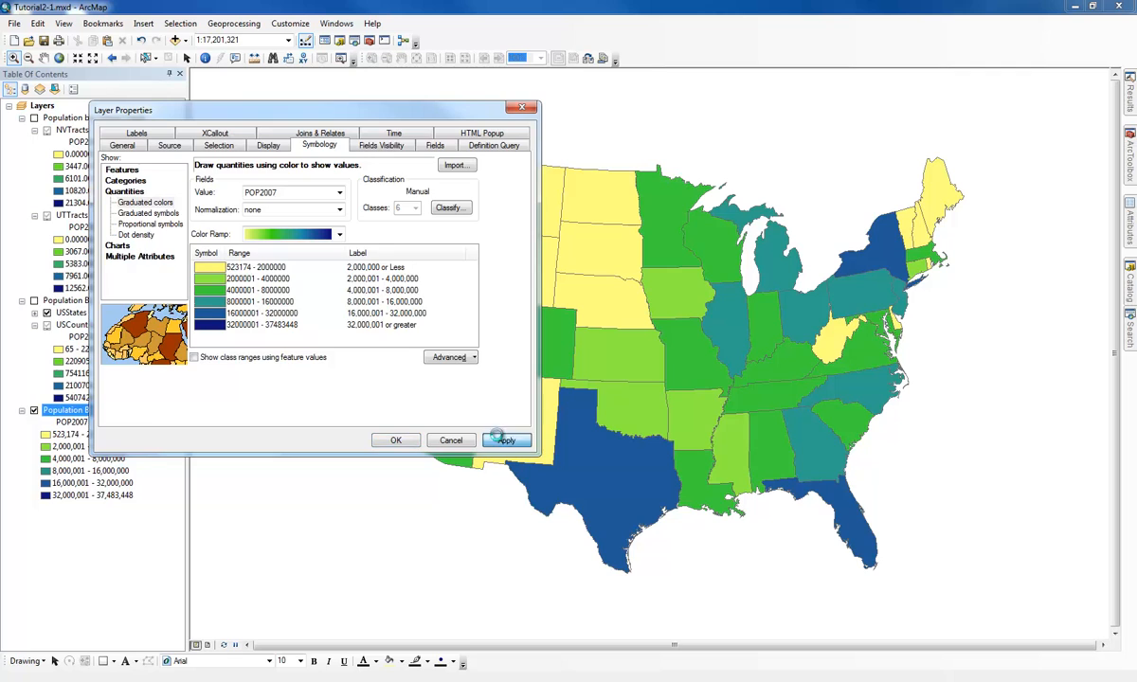
click(404, 438)
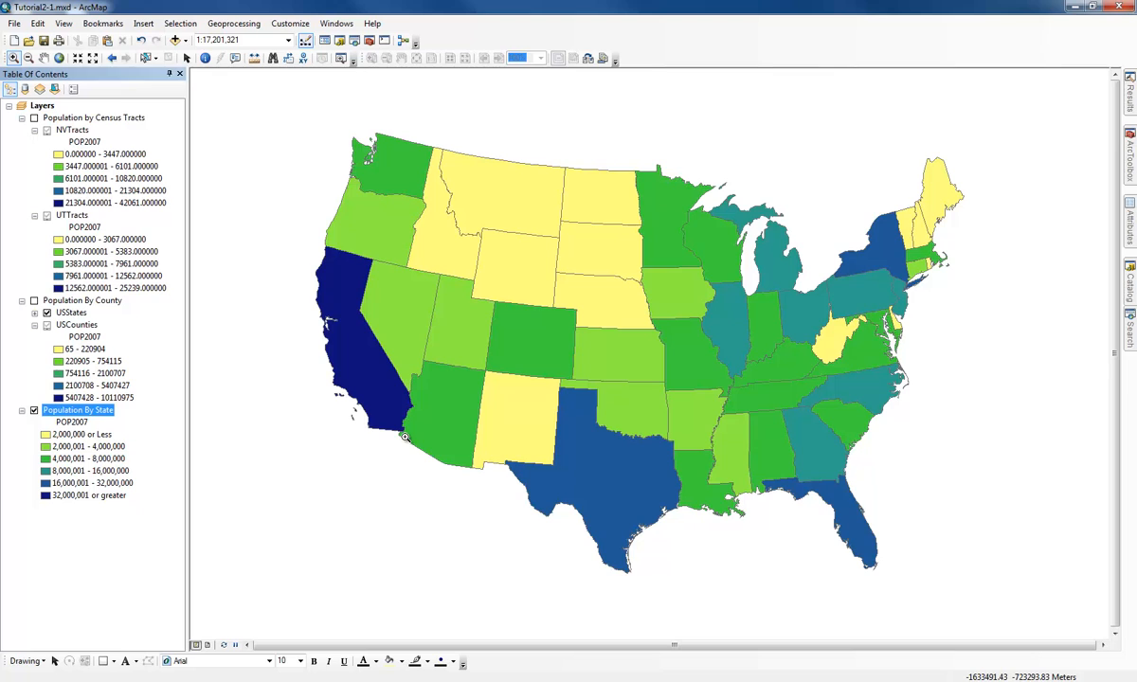
- Save the Population By State layer as the layer file Population By State.lyr in the Chapter2 folder
right_click(75, 411)
click(170, 341)
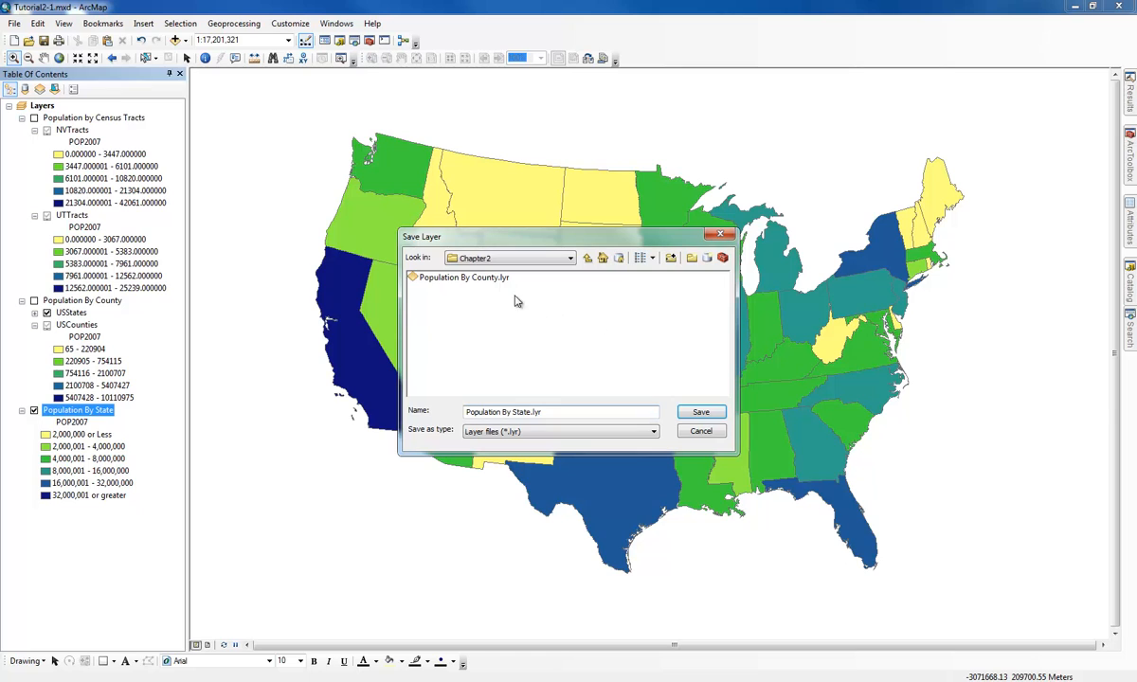
click(700, 412)
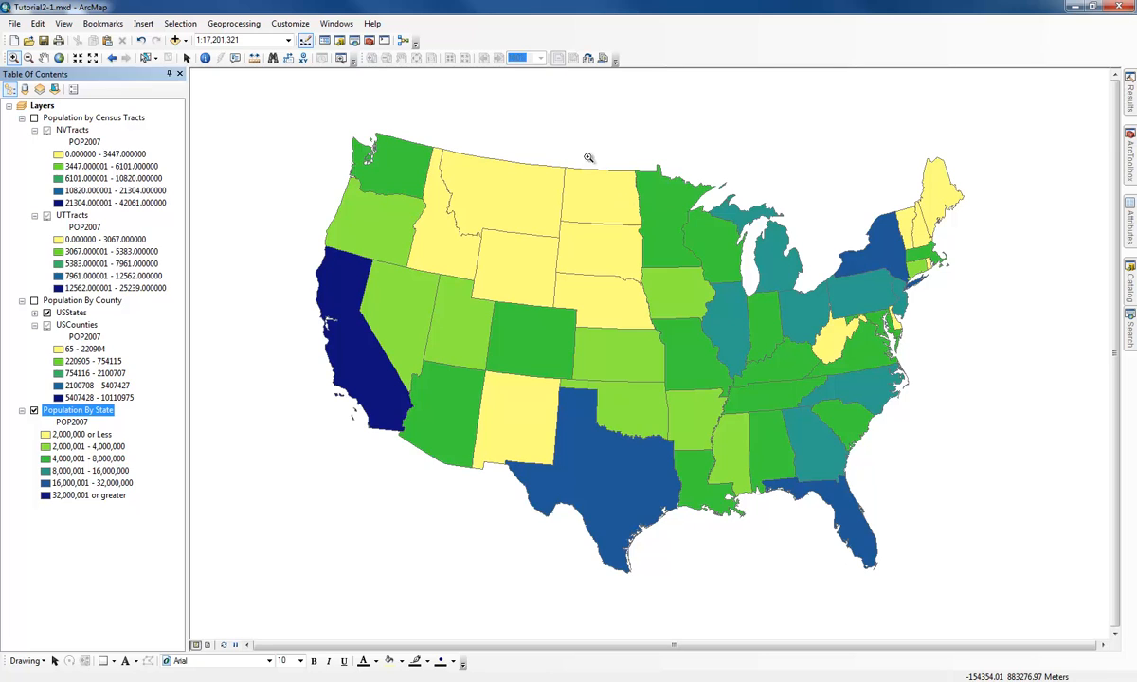
- Hide the Population By State layer and show the Population By County group
click(35, 411)
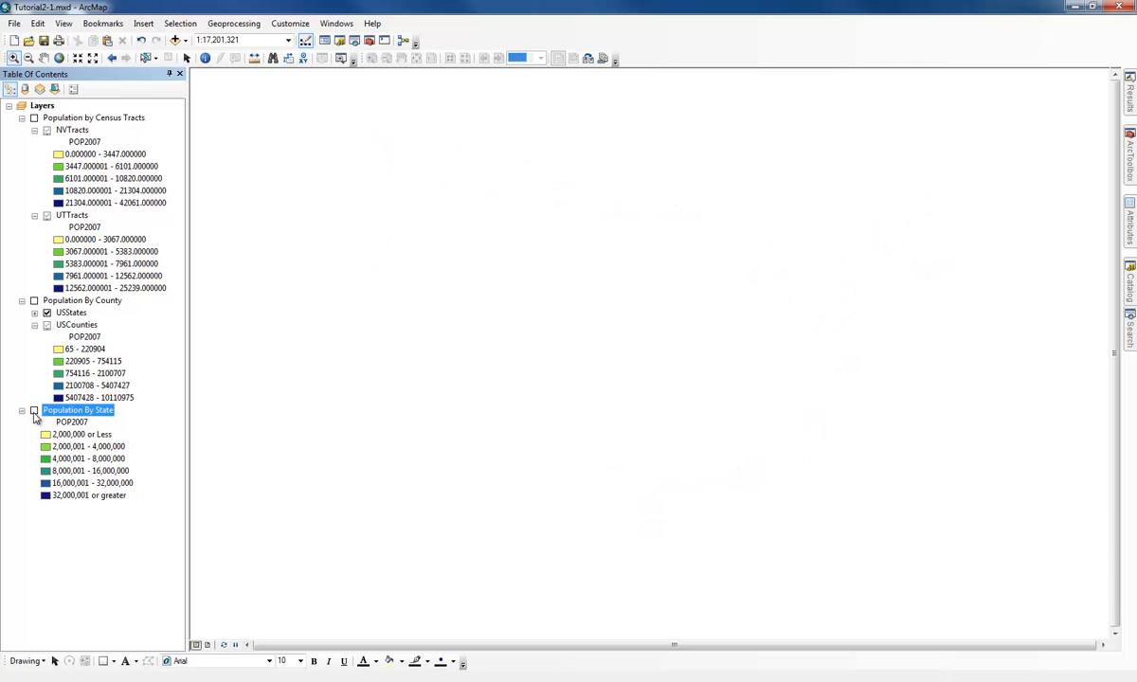
click(36, 302)
click(34, 302)
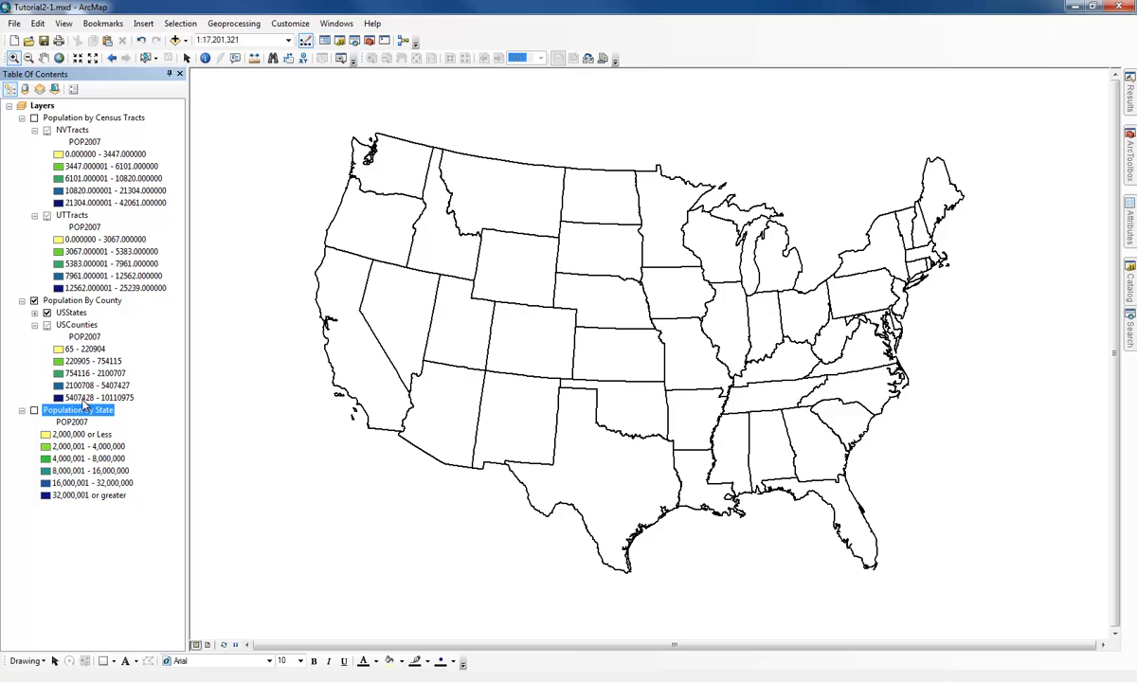
- Choose the light-to-dark olive green color ramp for the USCounties layer's graduated colors
right_click(68, 327)
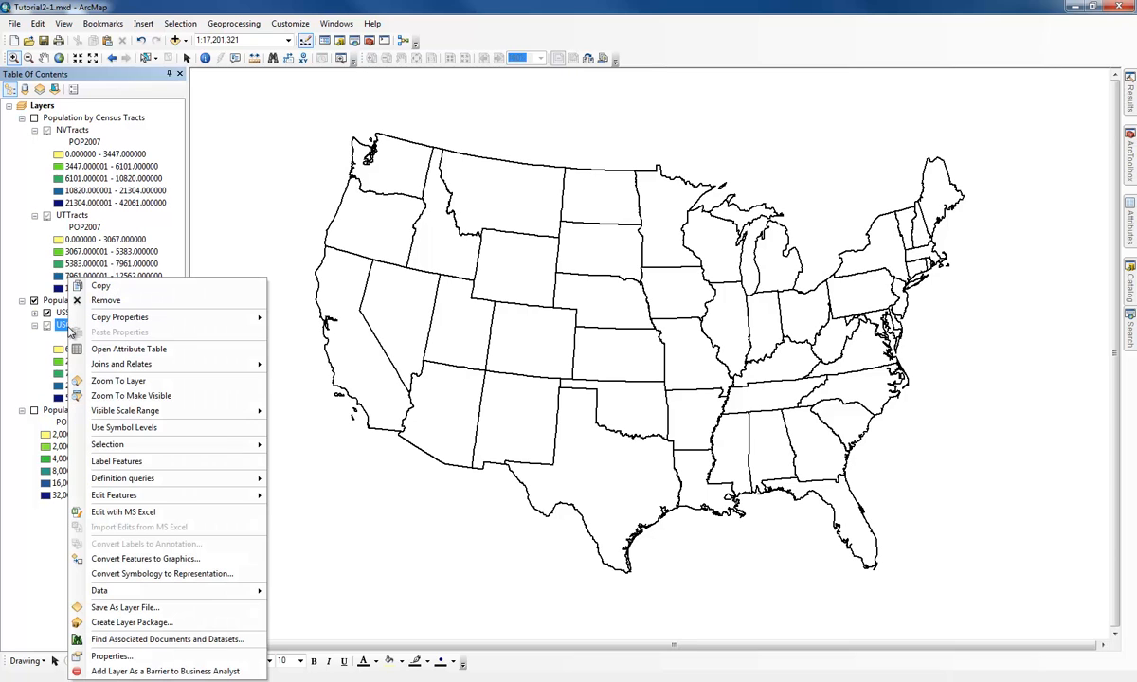
click(139, 655)
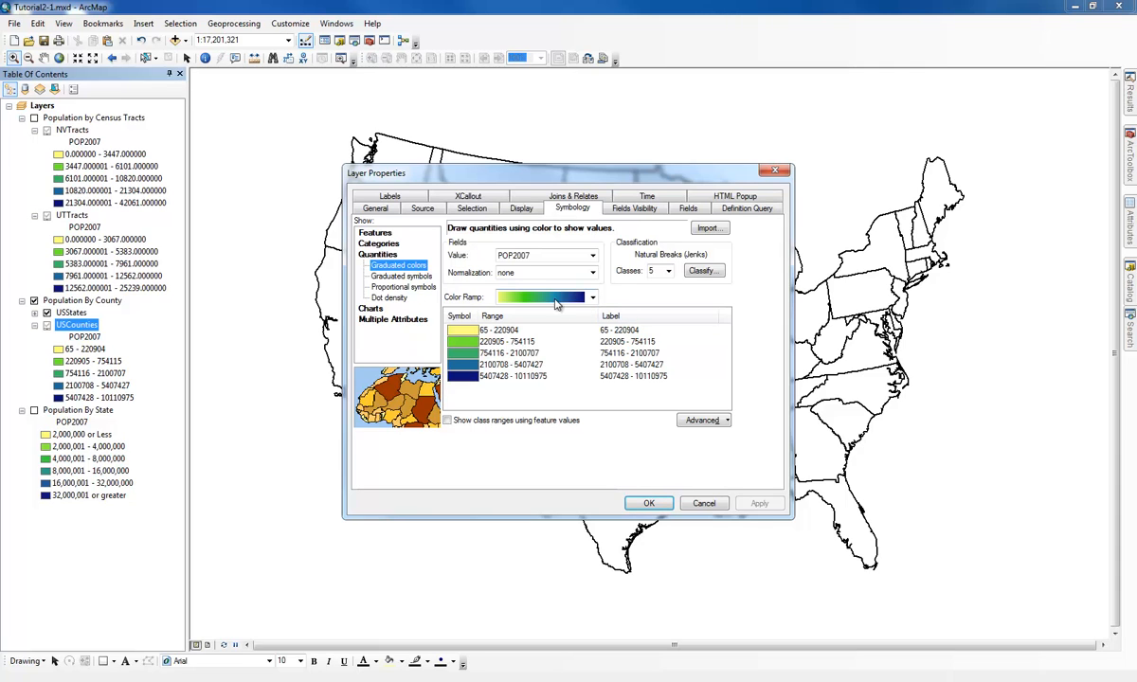
click(549, 301)
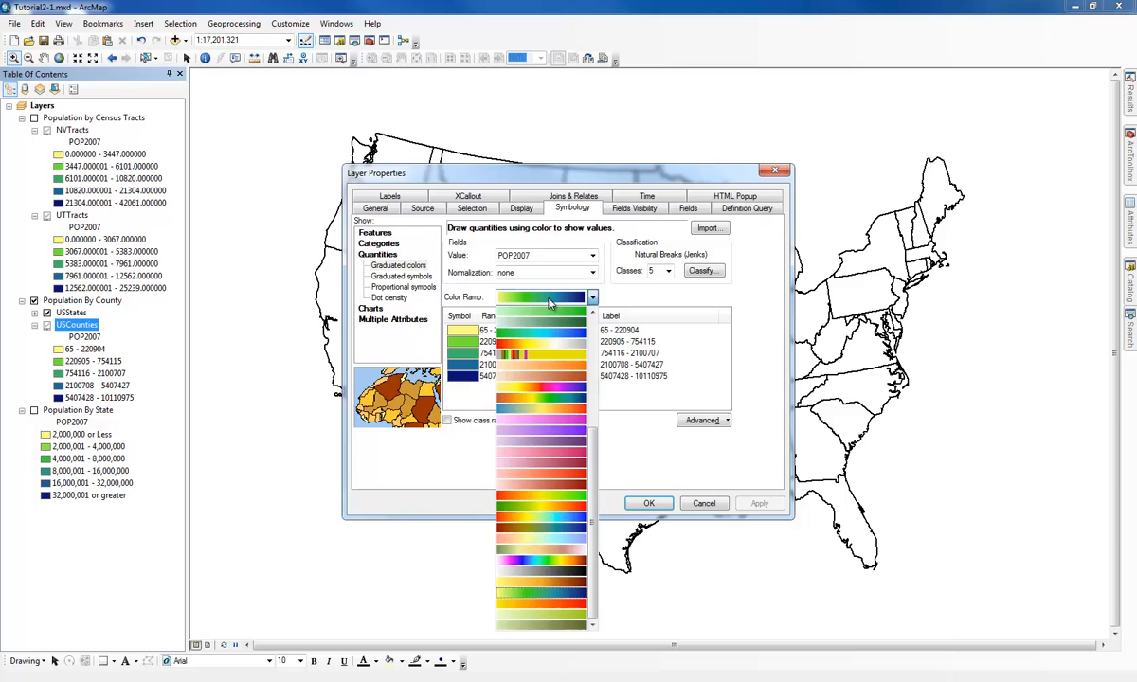
scroll(558, 492, down, 2)
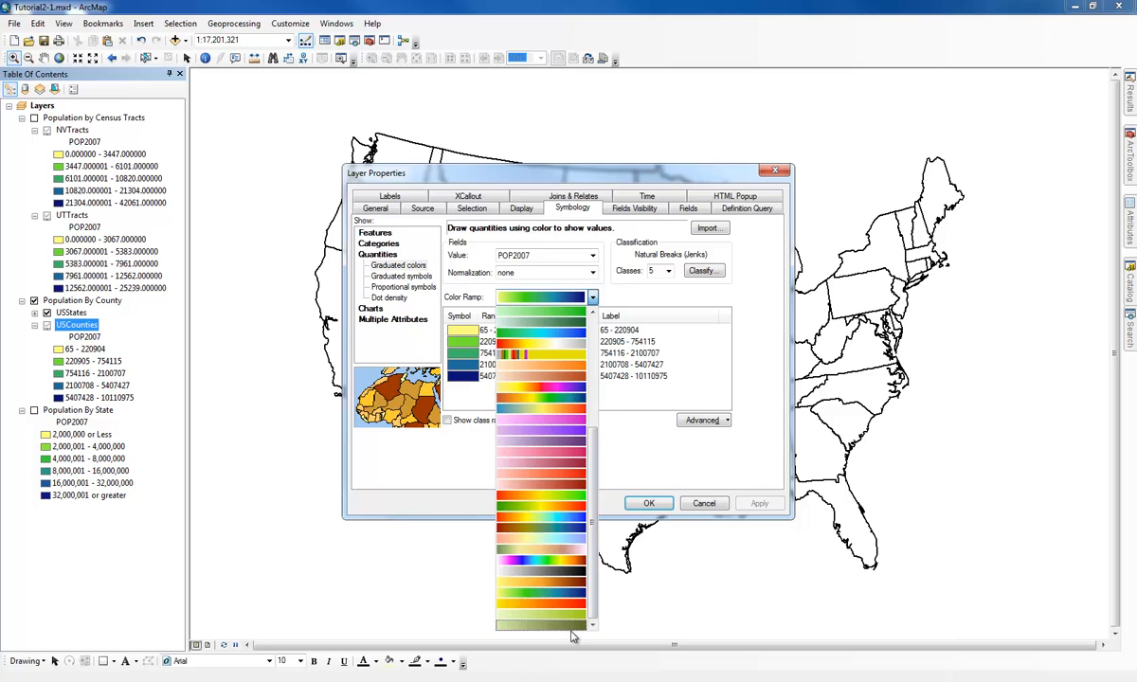
click(538, 585)
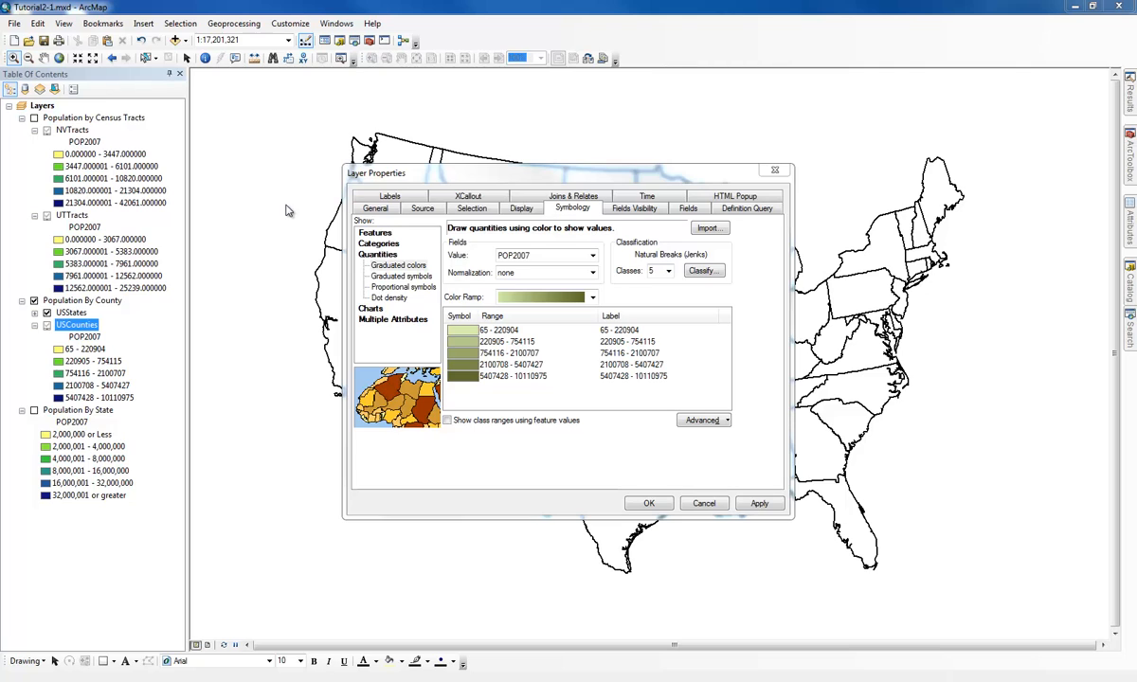
- Edit the USCounties color ramp to run from white to dark blue and apply the layer properties
right_click(546, 297)
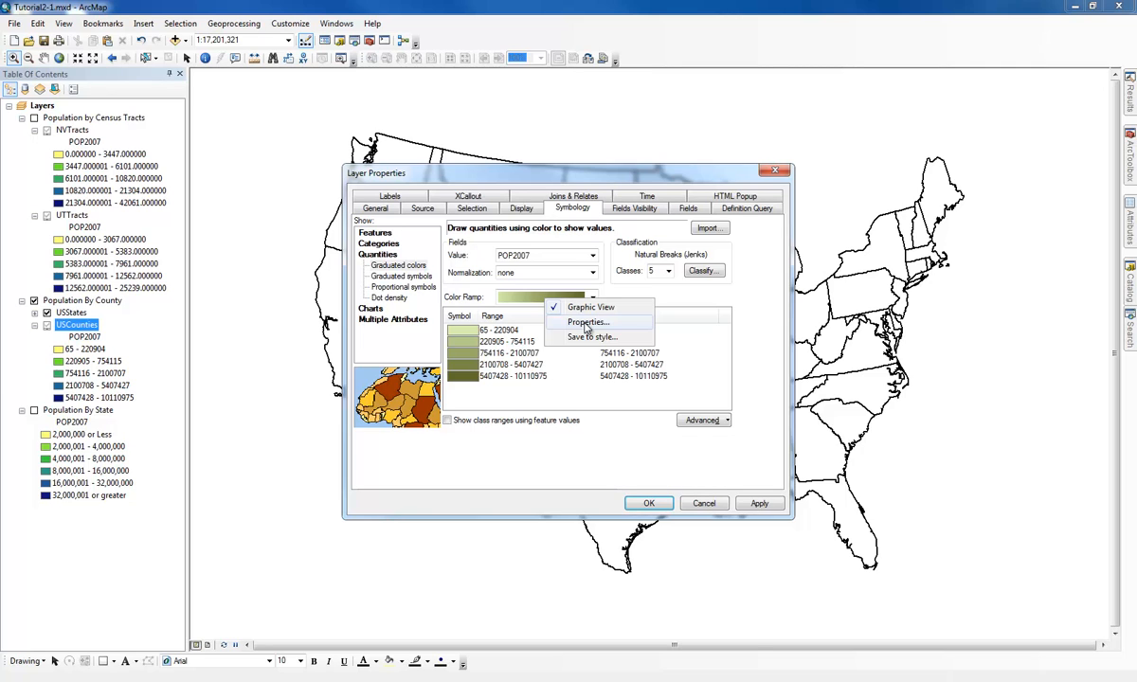
click(586, 323)
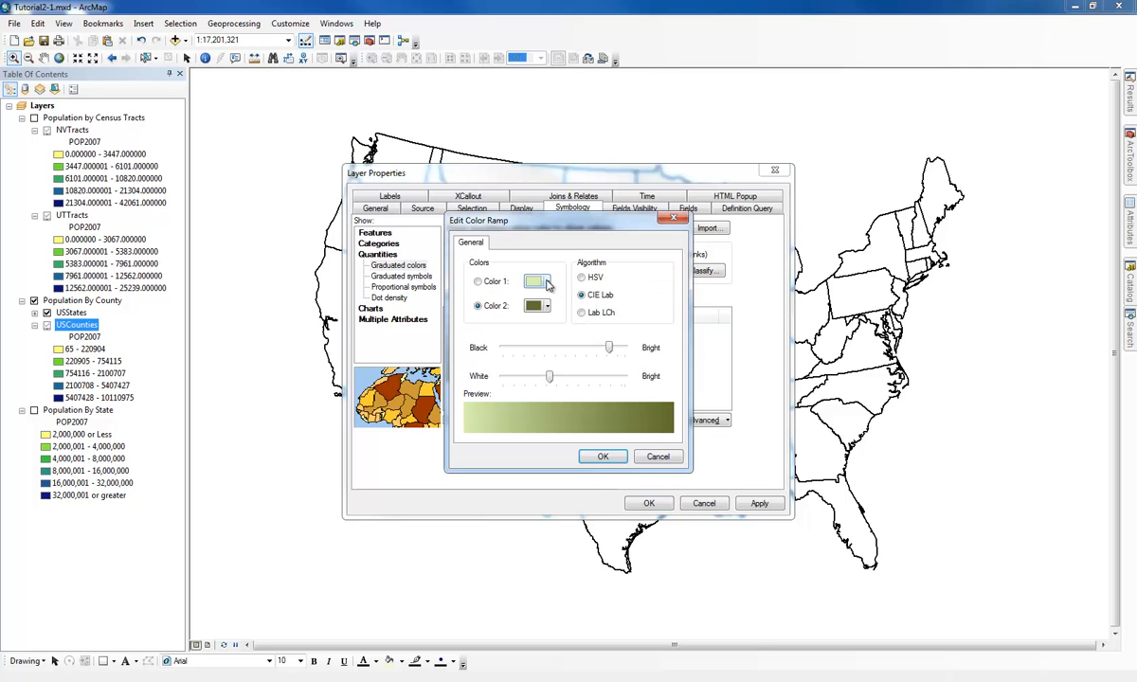
click(546, 282)
click(531, 318)
click(547, 307)
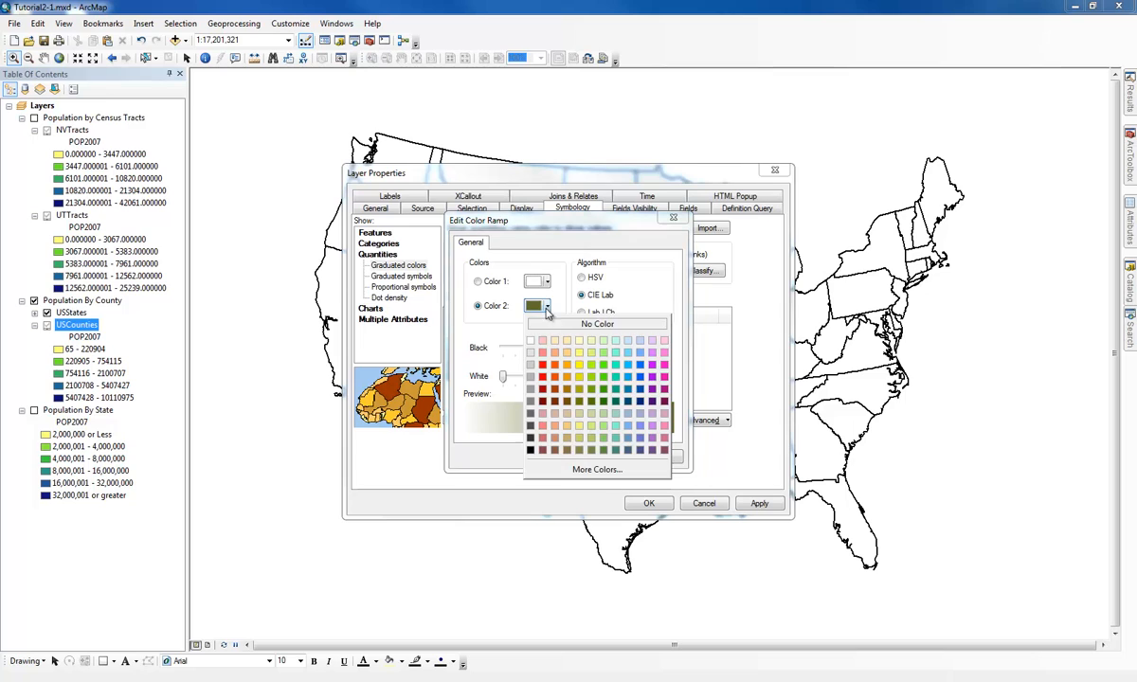
click(652, 402)
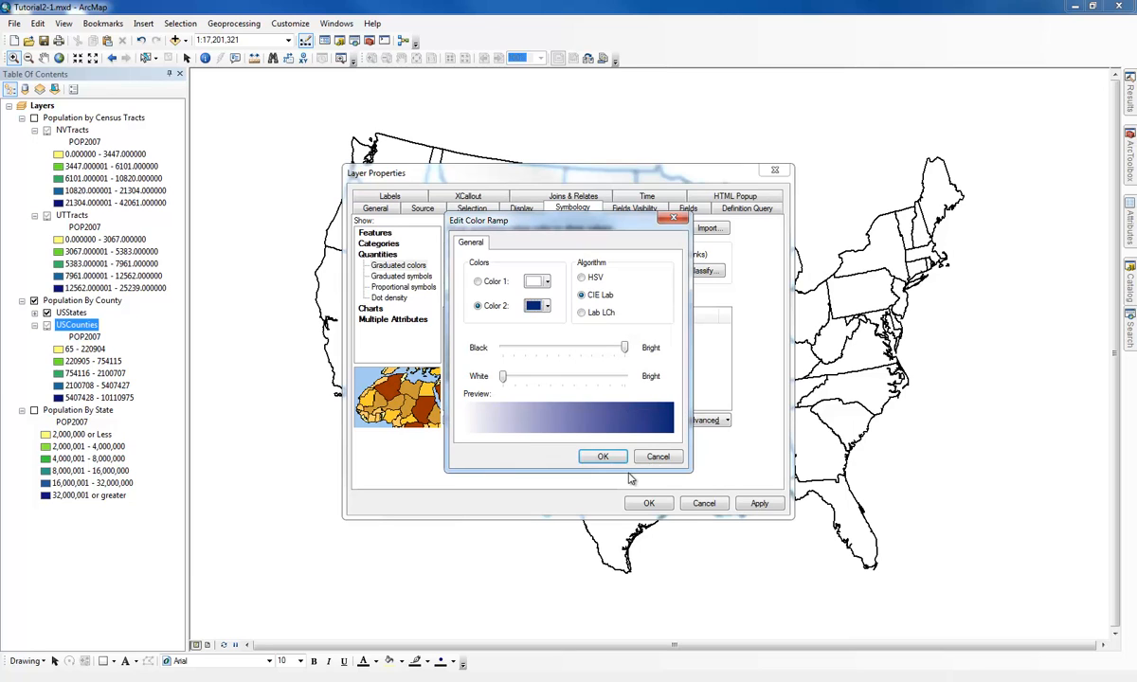
click(602, 458)
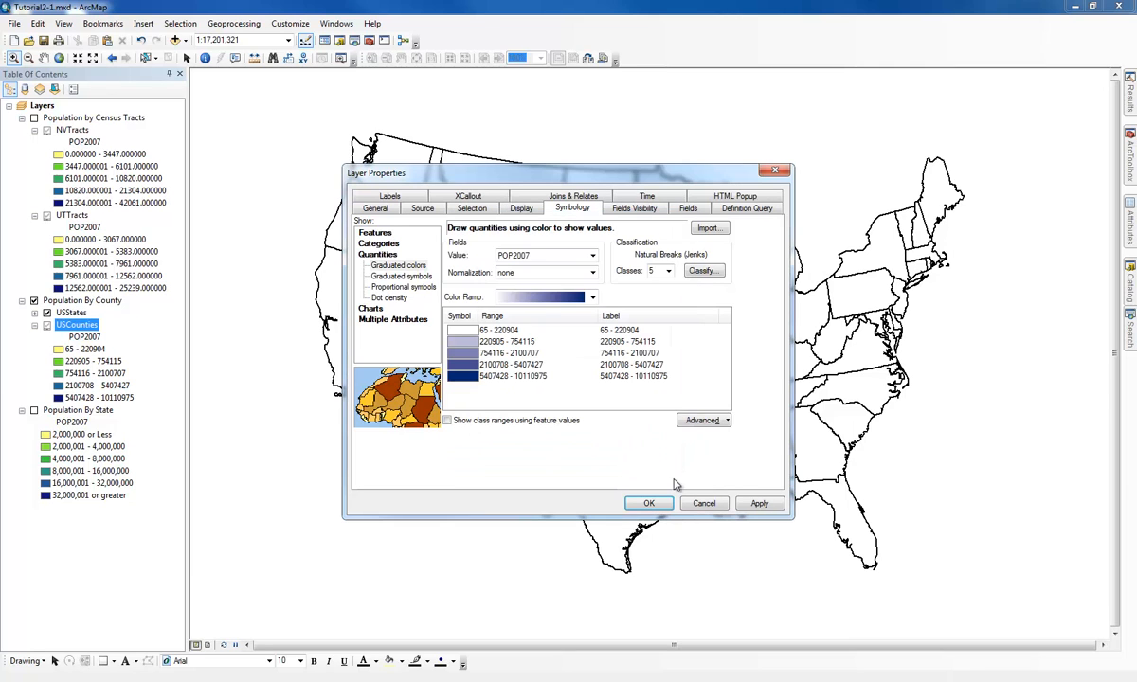
click(760, 504)
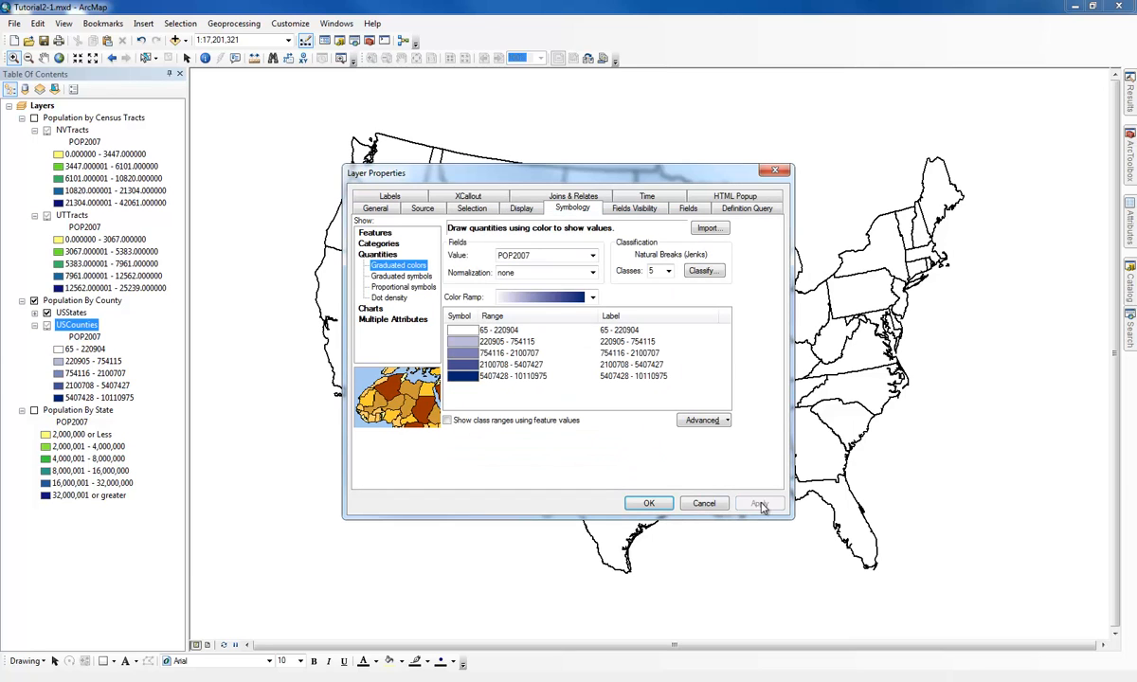
click(649, 503)
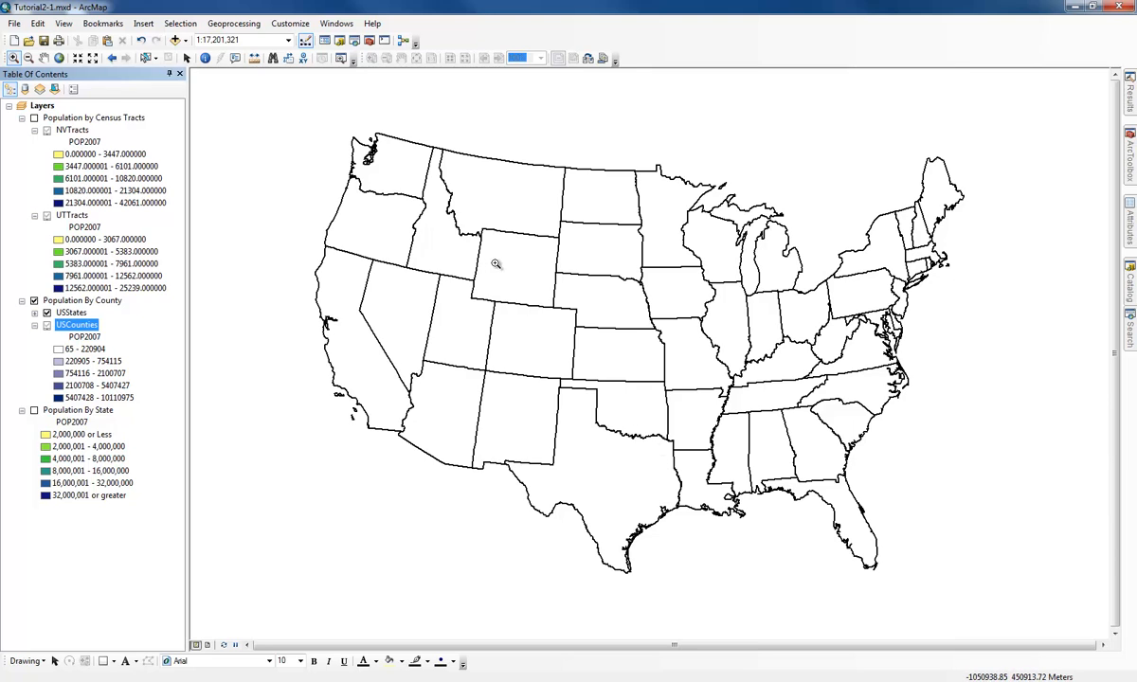
- Examine the new county population shading around Wyoming and Colorado at closer map scales
scroll(526, 277, up, 3)
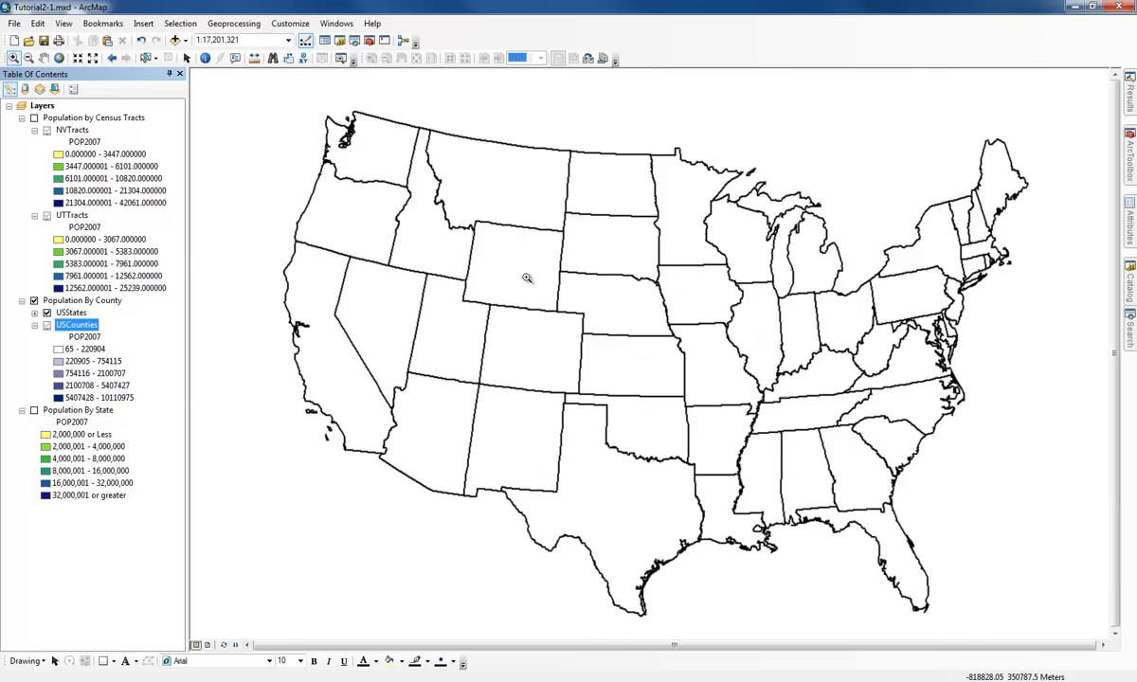
scroll(527, 278, up, 1)
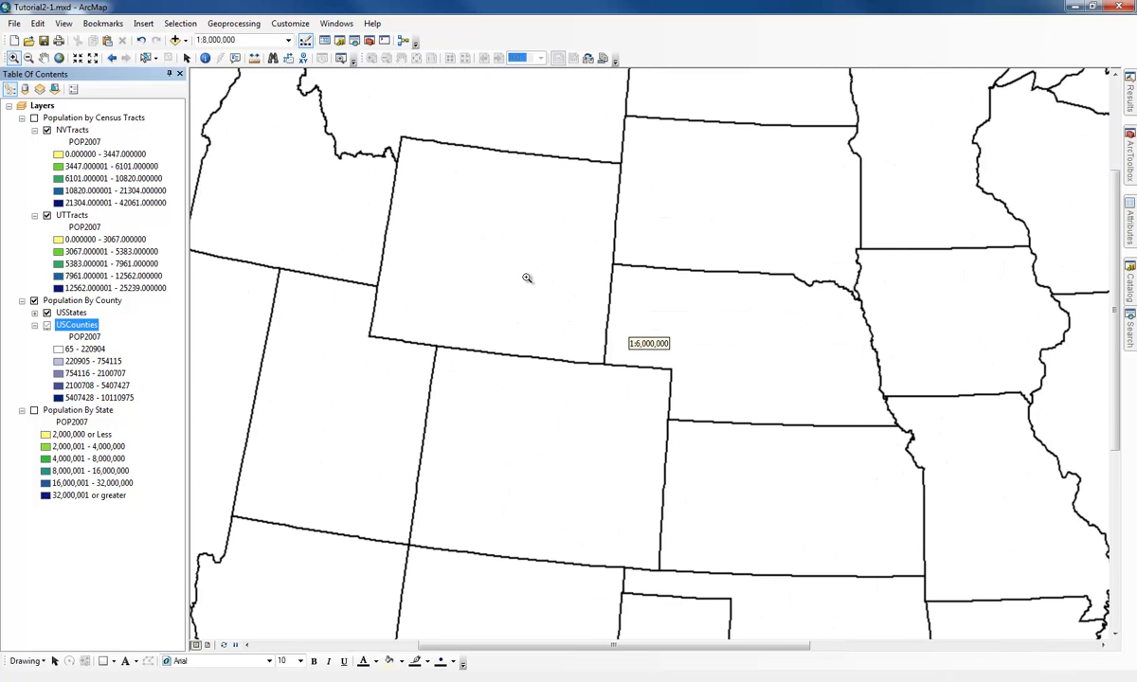
scroll(526, 278, up, 2)
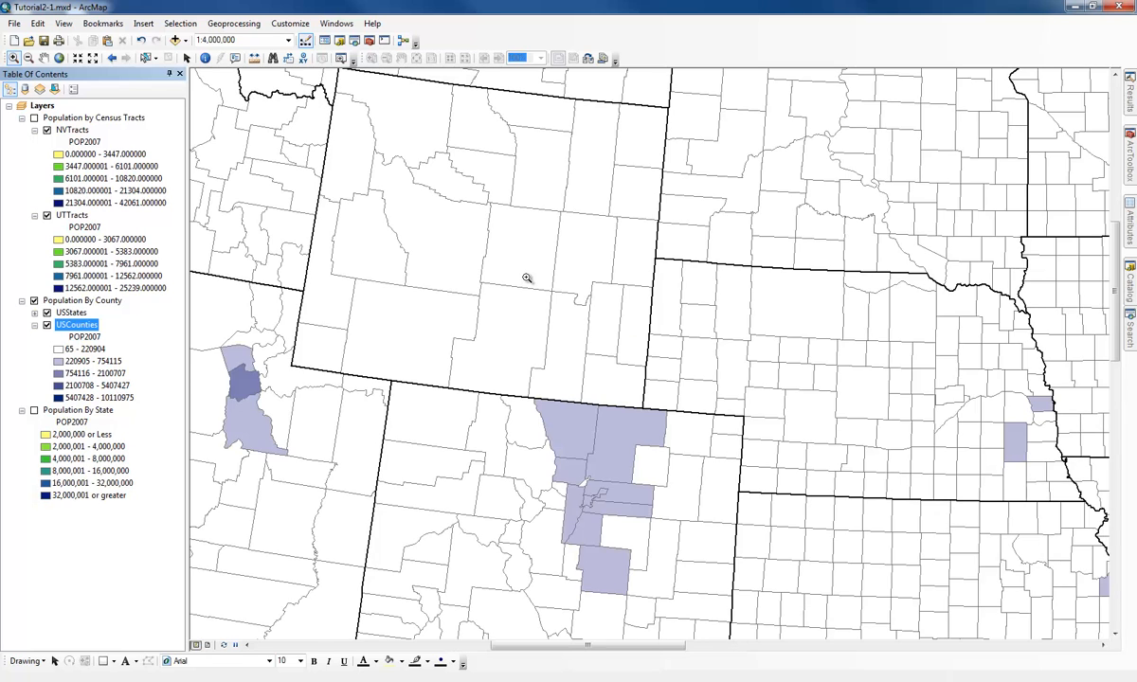
scroll(527, 278, up, 1)
scroll(526, 278, down, 3)
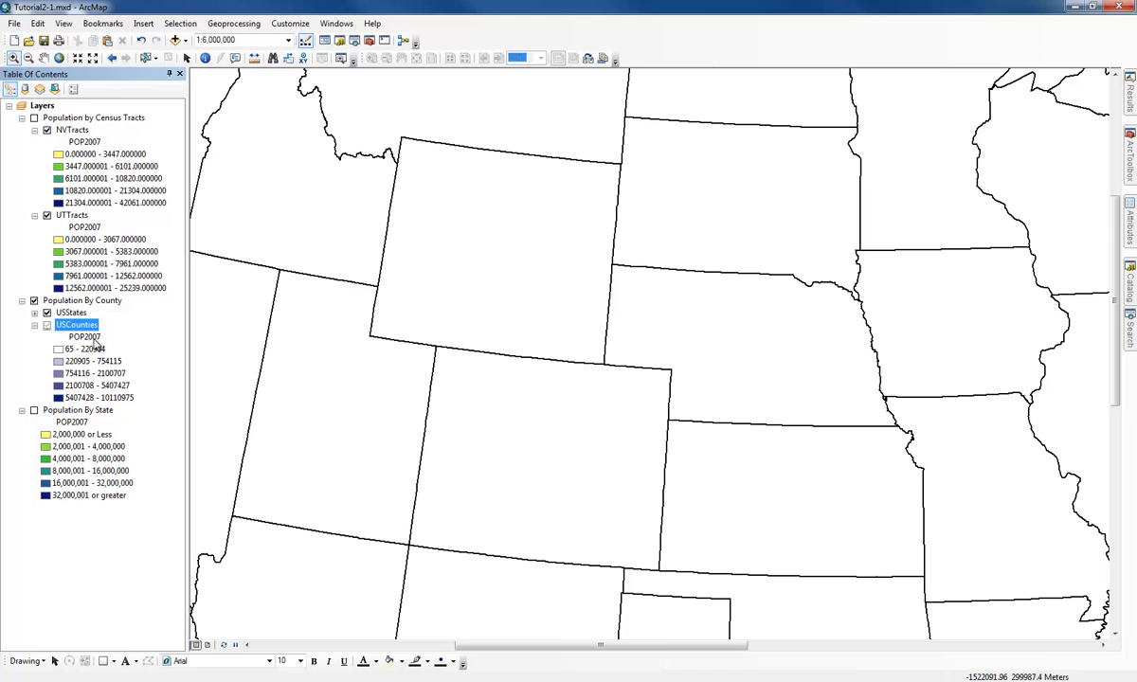
- Set the USCounties layer to show at all scales and return the map to its full extent
right_click(91, 324)
click(135, 656)
click(376, 211)
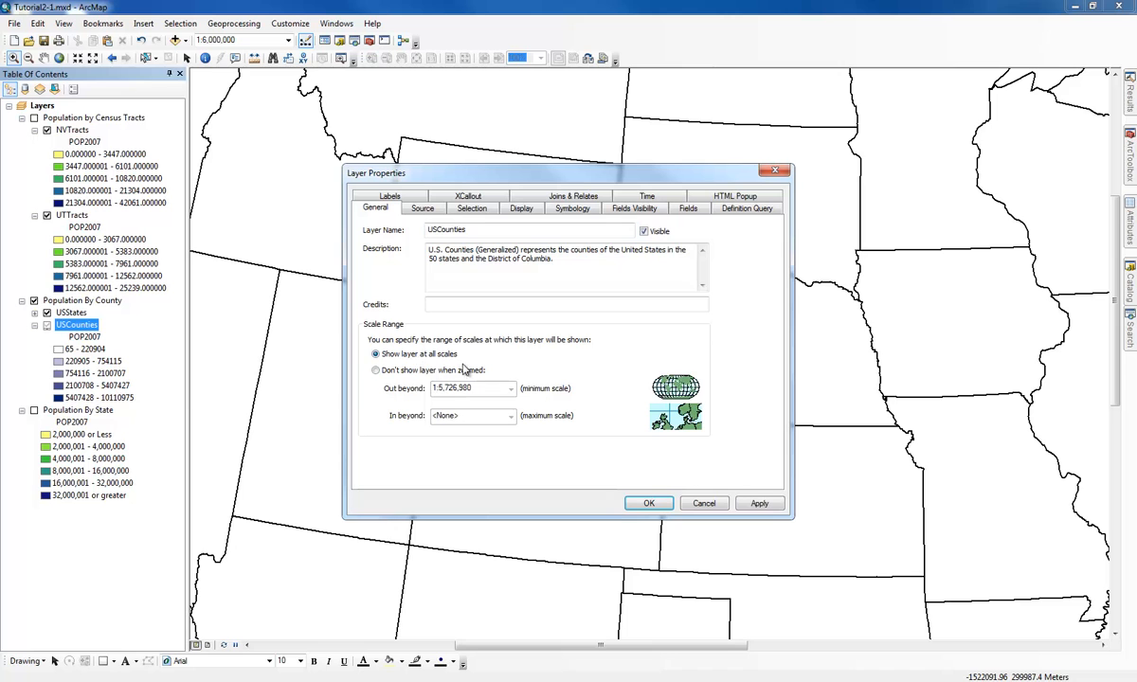
click(759, 503)
click(649, 503)
scroll(651, 399, up, 2)
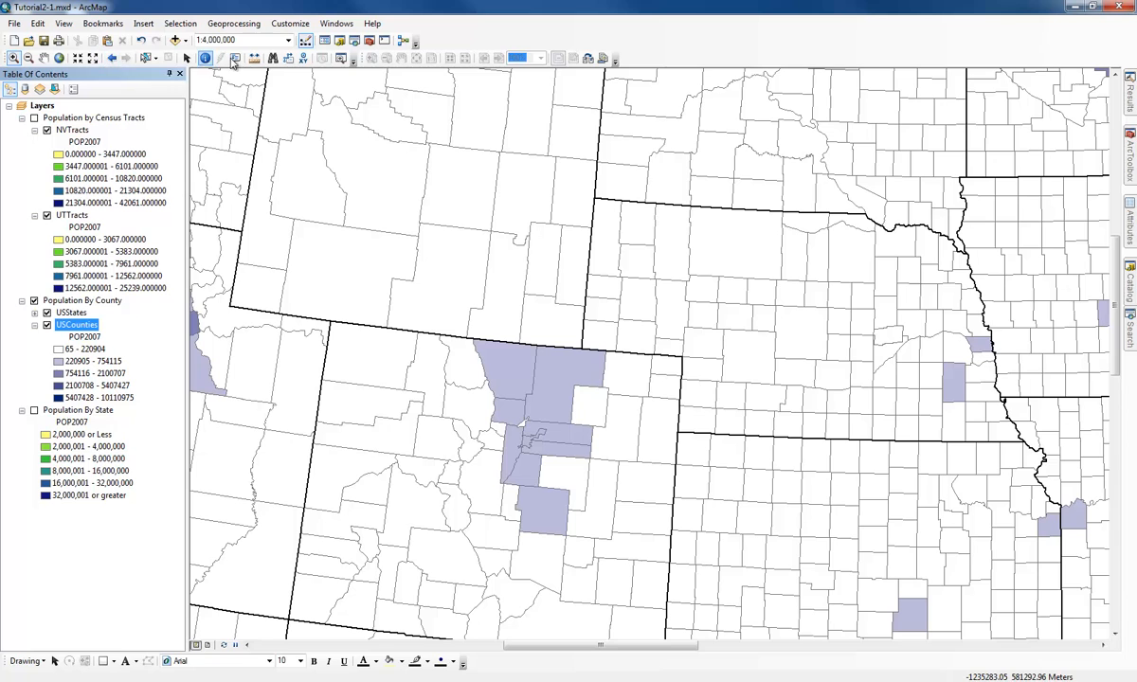
click(60, 59)
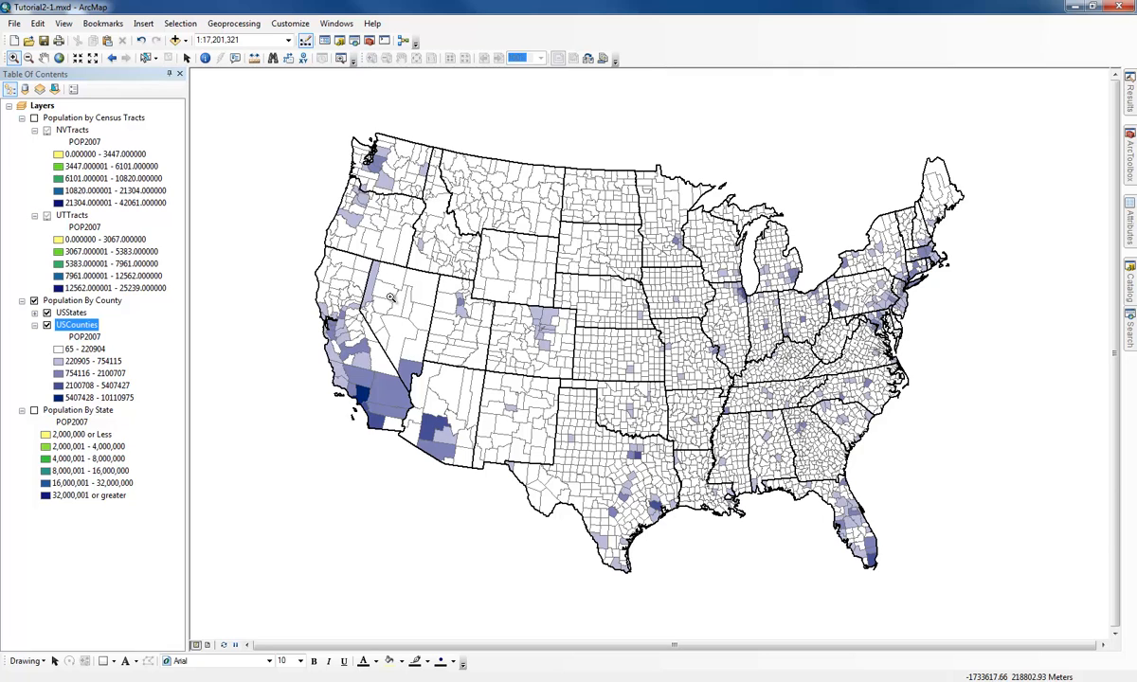
- Set the first two class break values of the USCounties POP2007 classification to 9000 and 18000
right_click(78, 332)
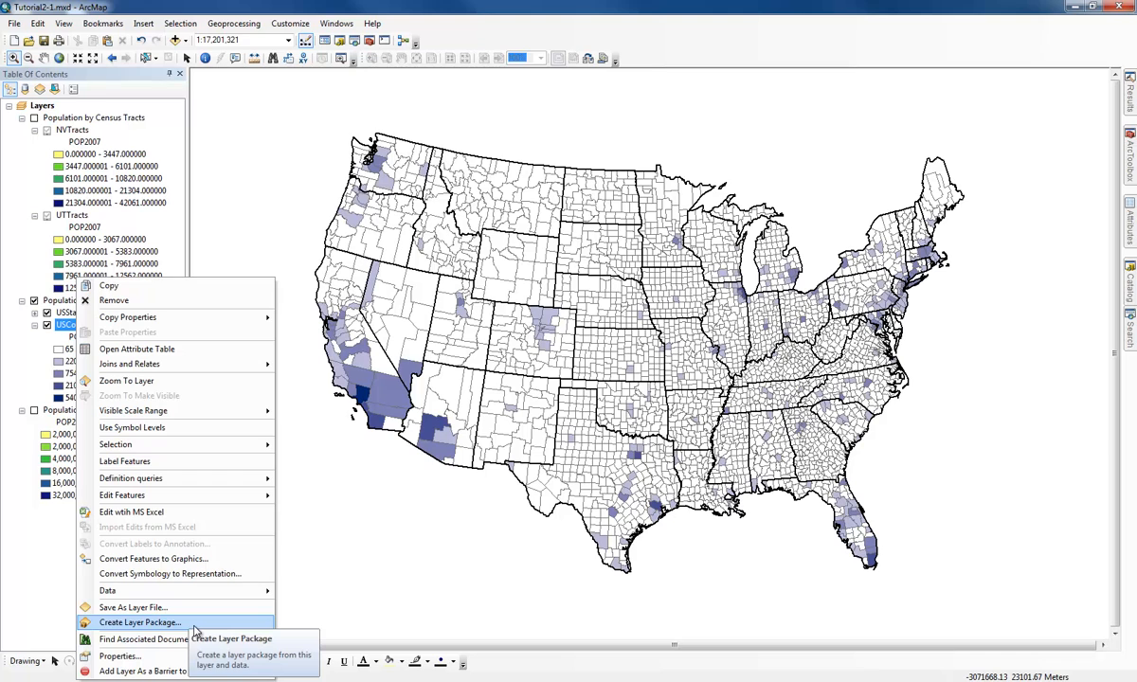
click(121, 656)
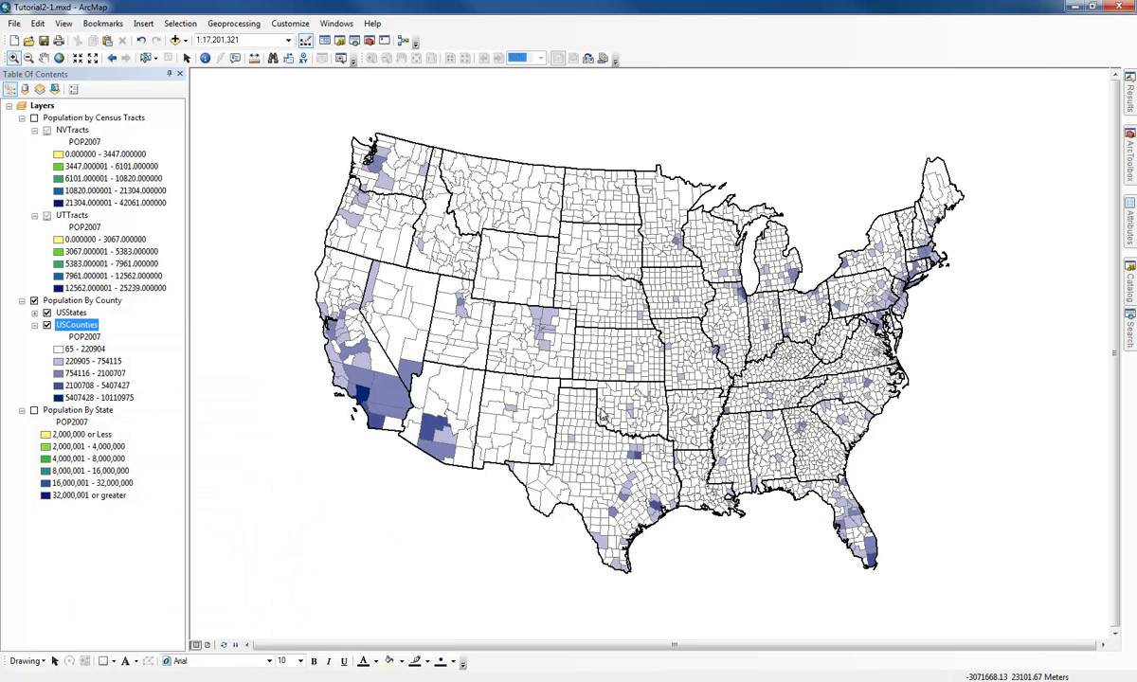
click(572, 207)
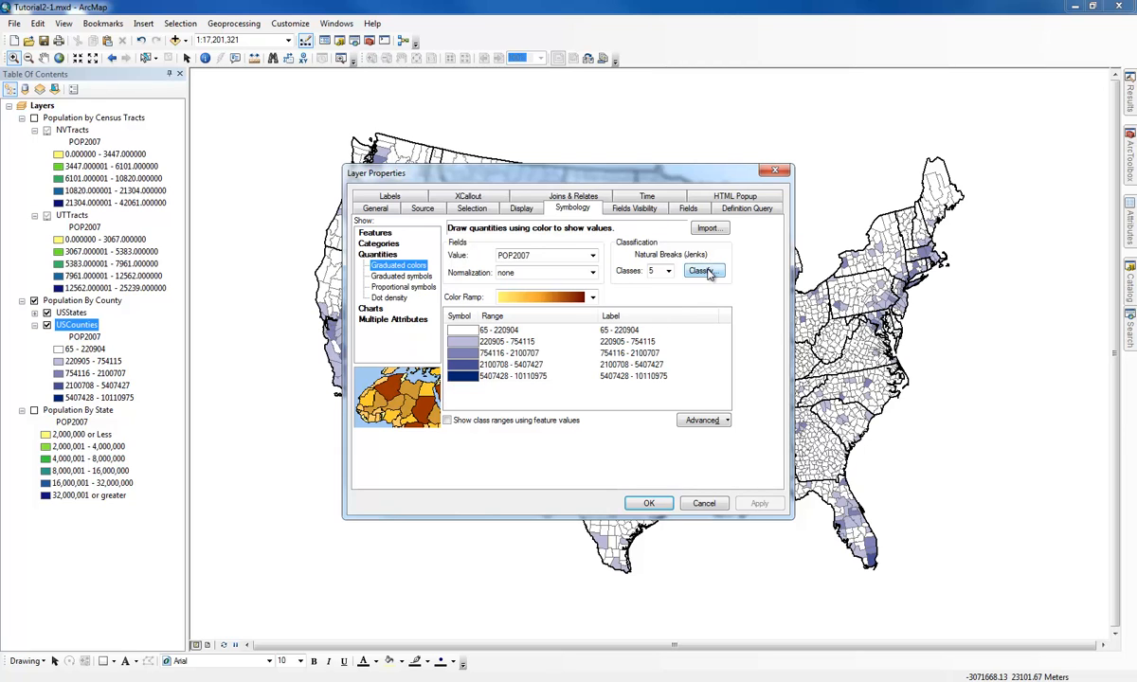
click(702, 271)
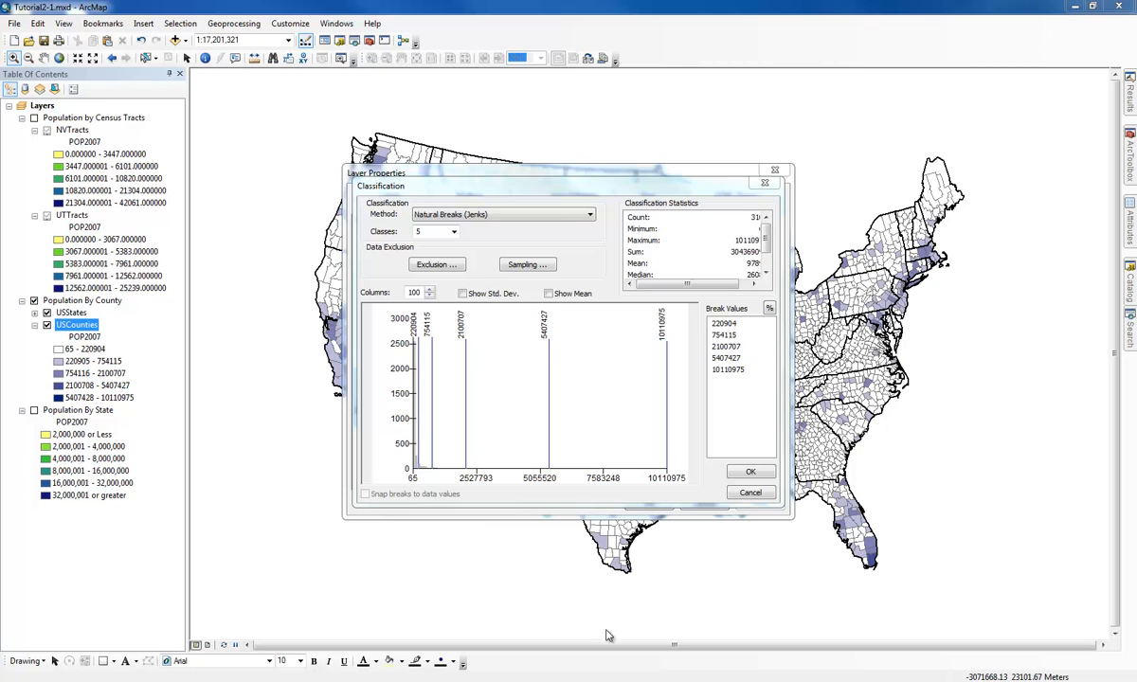
click(726, 333)
click(732, 323)
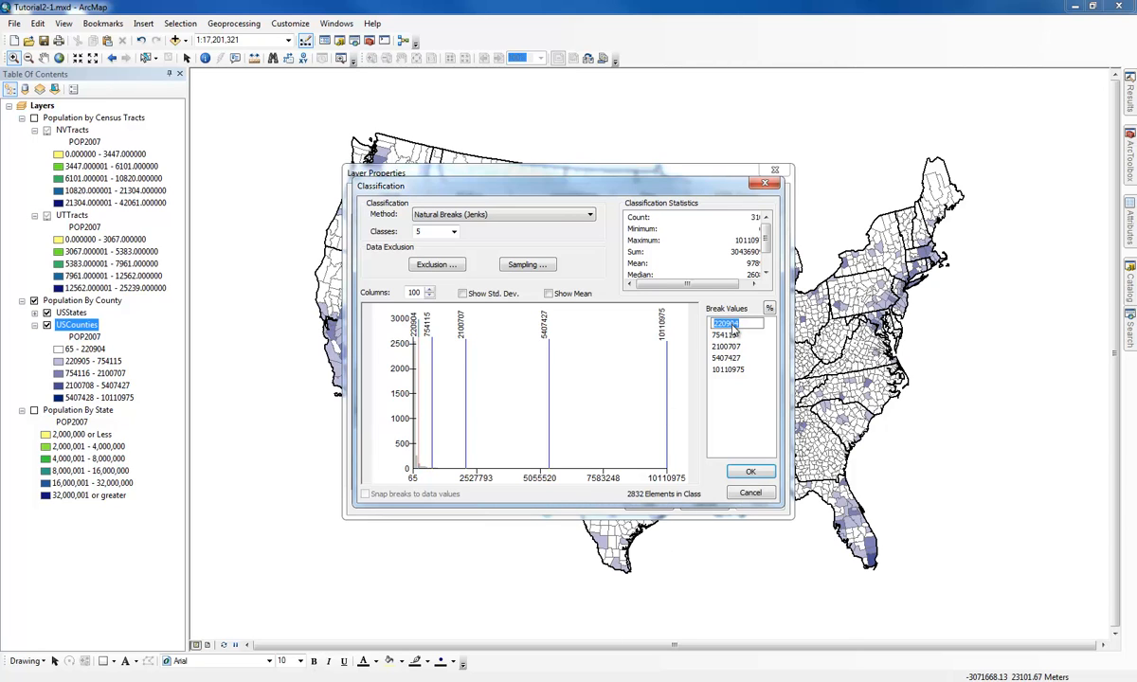
text(9000)
key(Return)
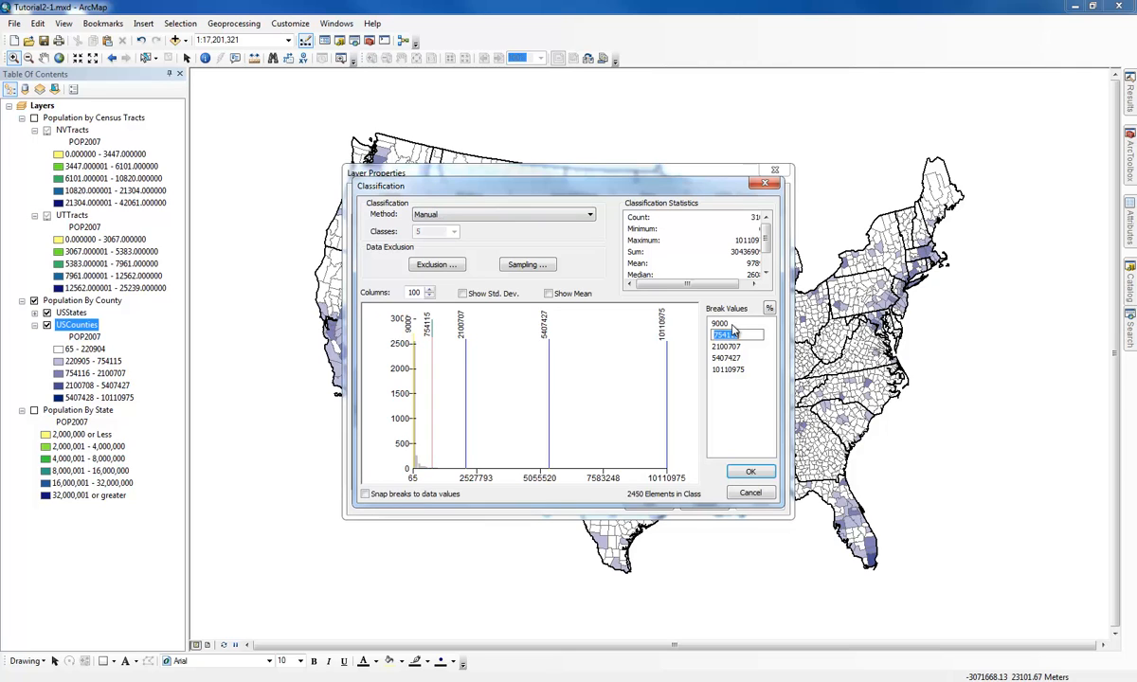
text(18000)
key(Return)
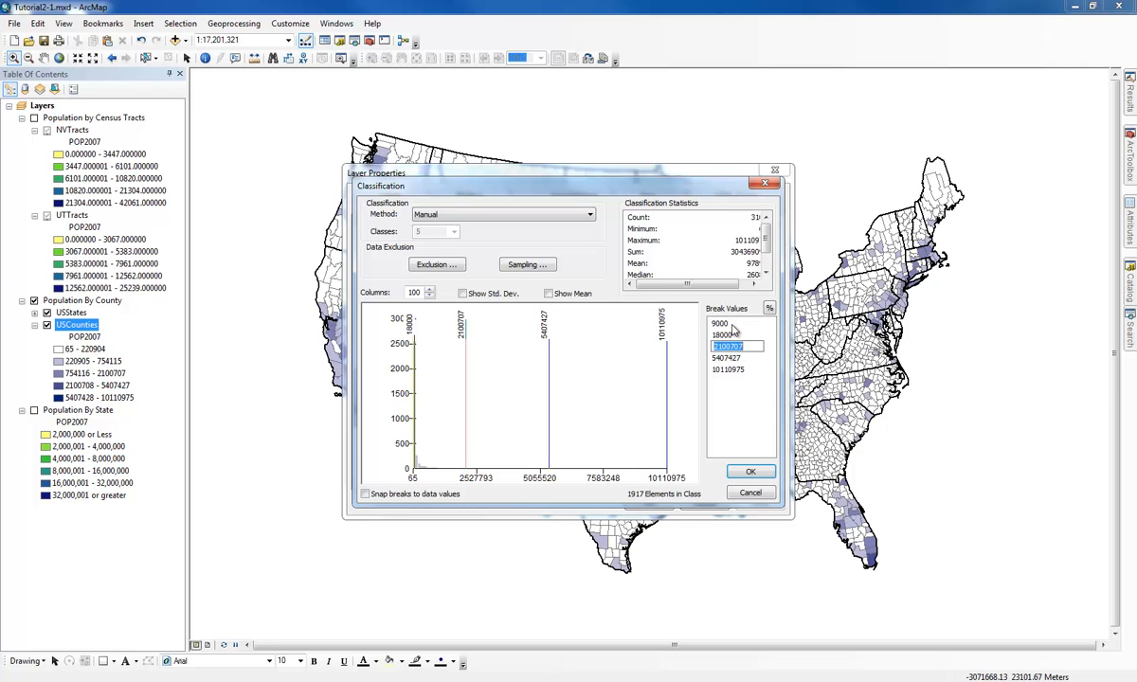
- Set the third and fourth break values to 36000 and 72000, and apply the county classification
text(36000)
key(Return)
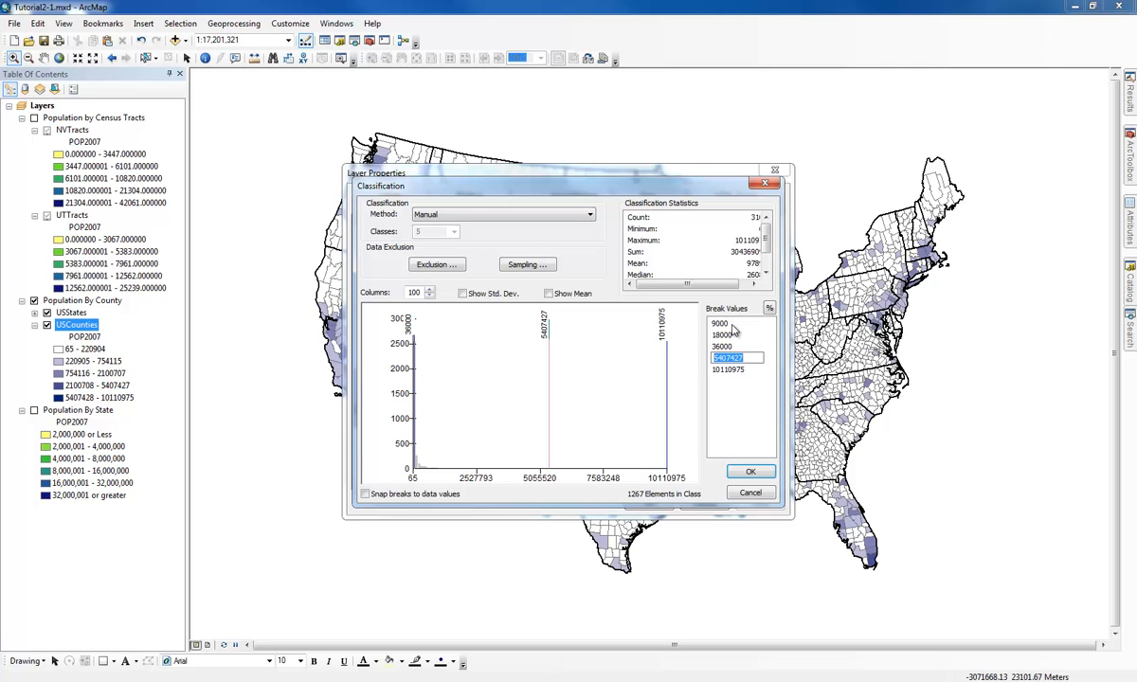
text(72000)
key(Return)
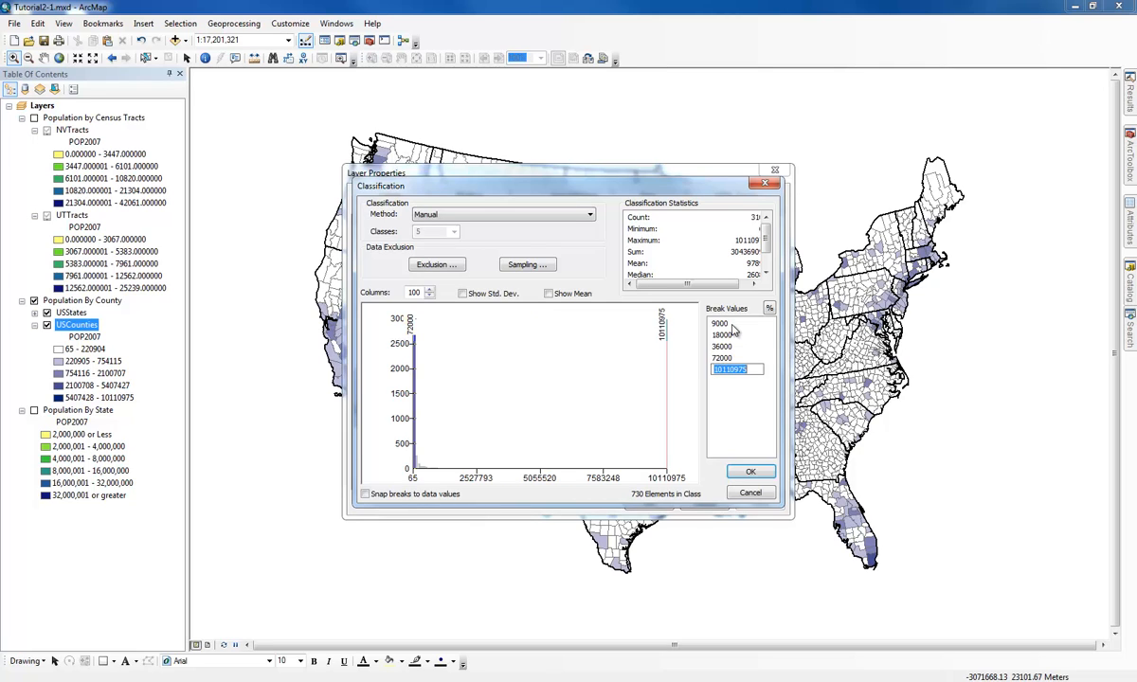
click(750, 472)
click(758, 503)
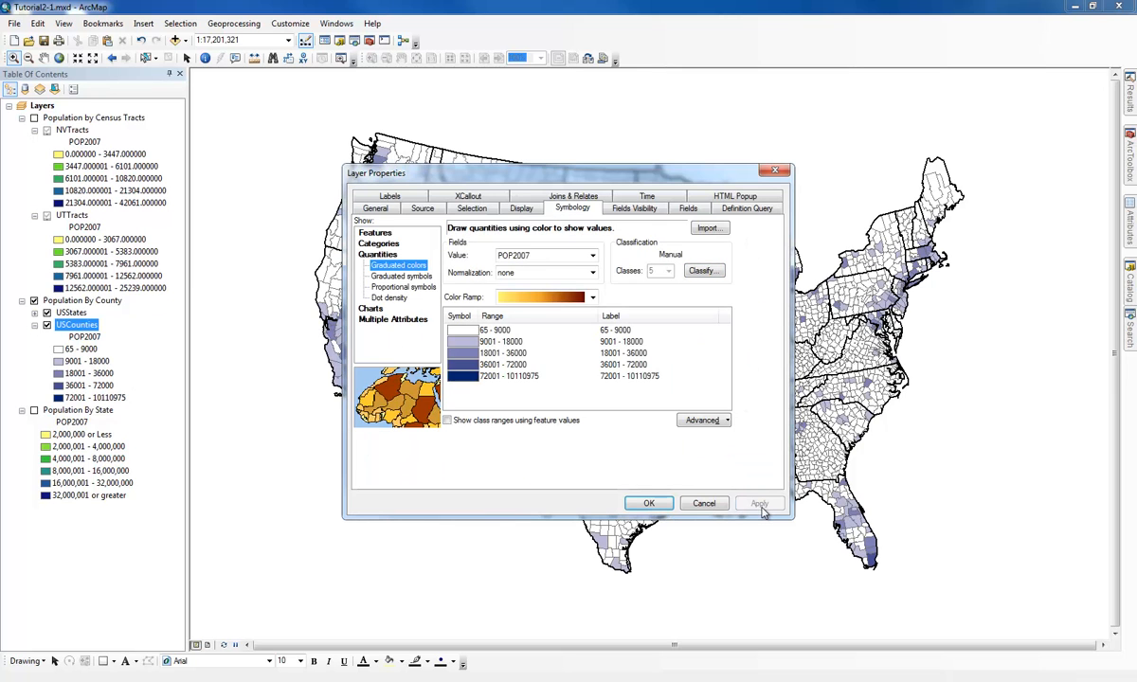
- Format the USCounties class labels with thousands separators and apply the change
drag(572, 182, 632, 132)
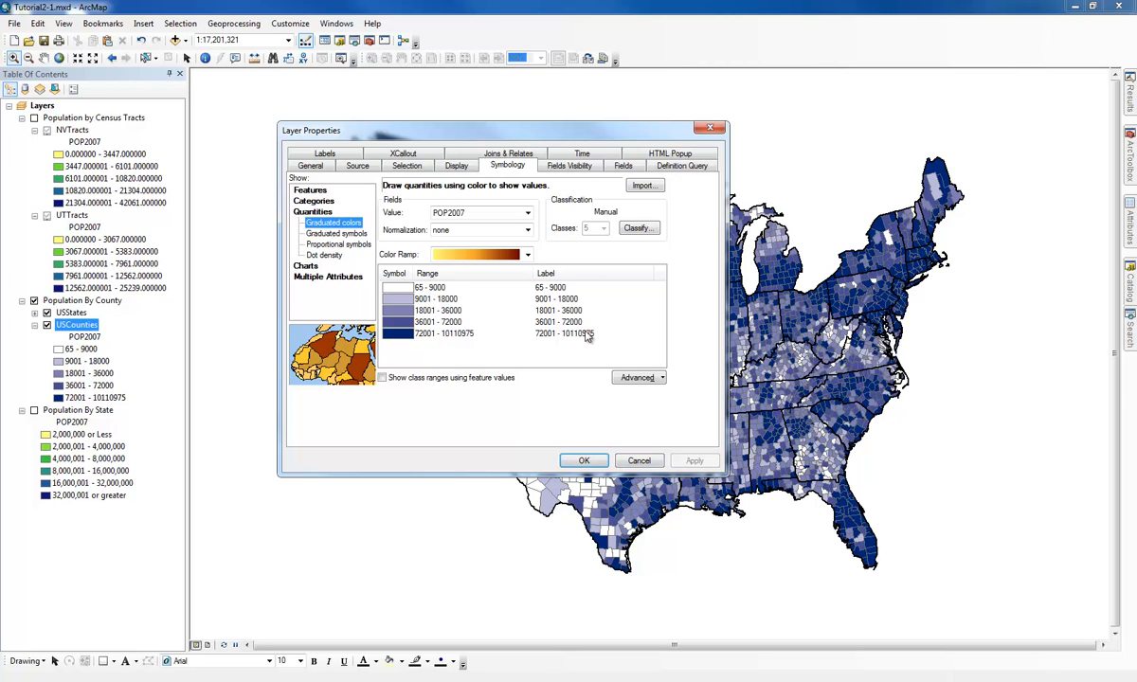
click(560, 288)
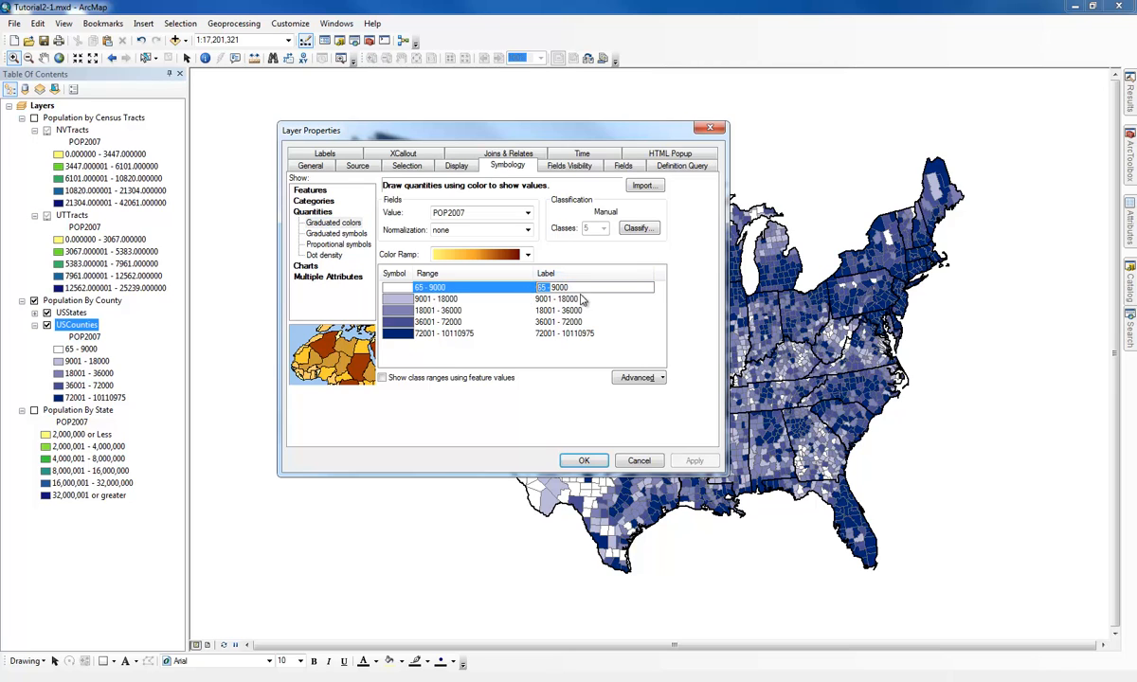
right_click(497, 274)
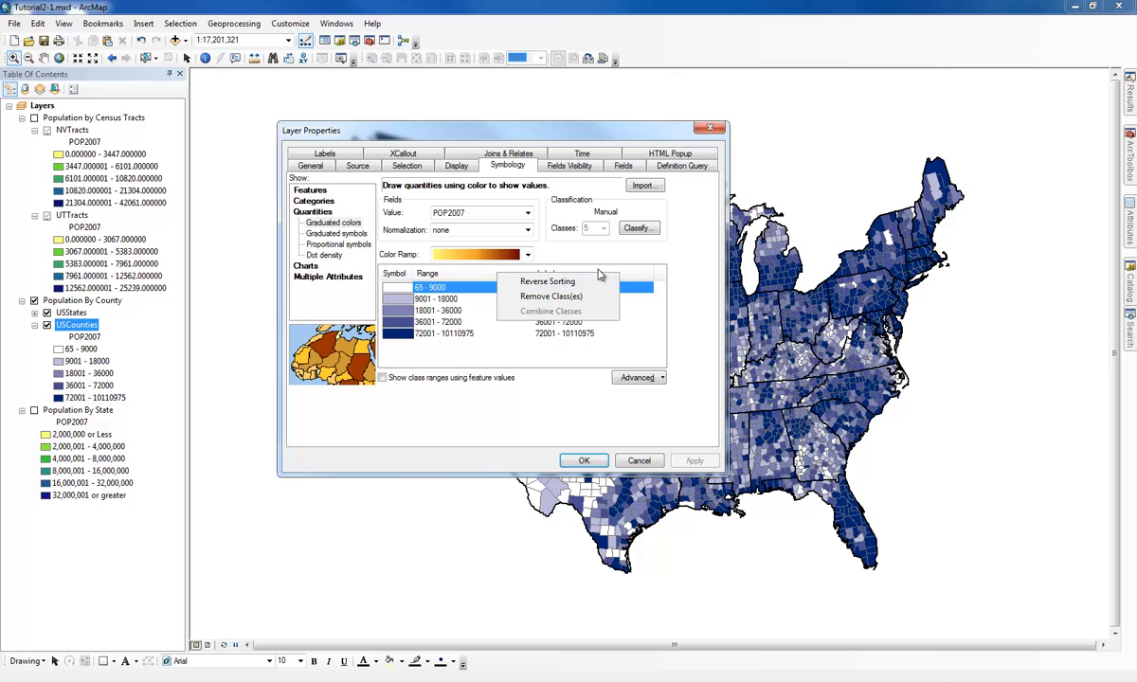
right_click(589, 274)
click(634, 297)
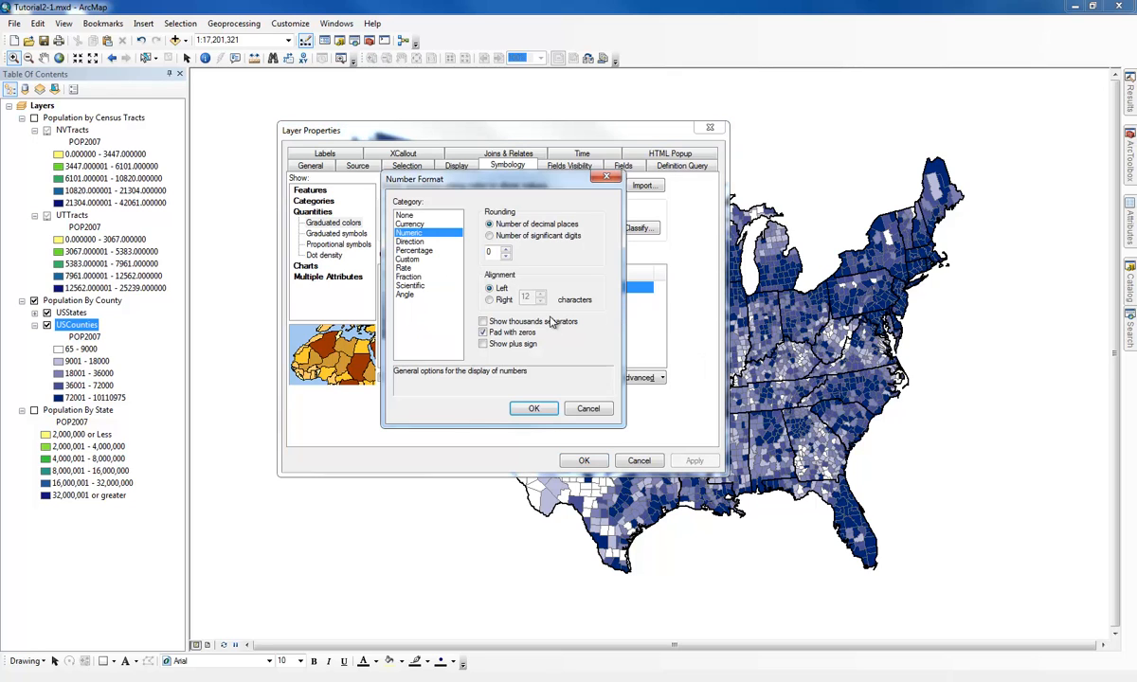
click(533, 408)
click(680, 463)
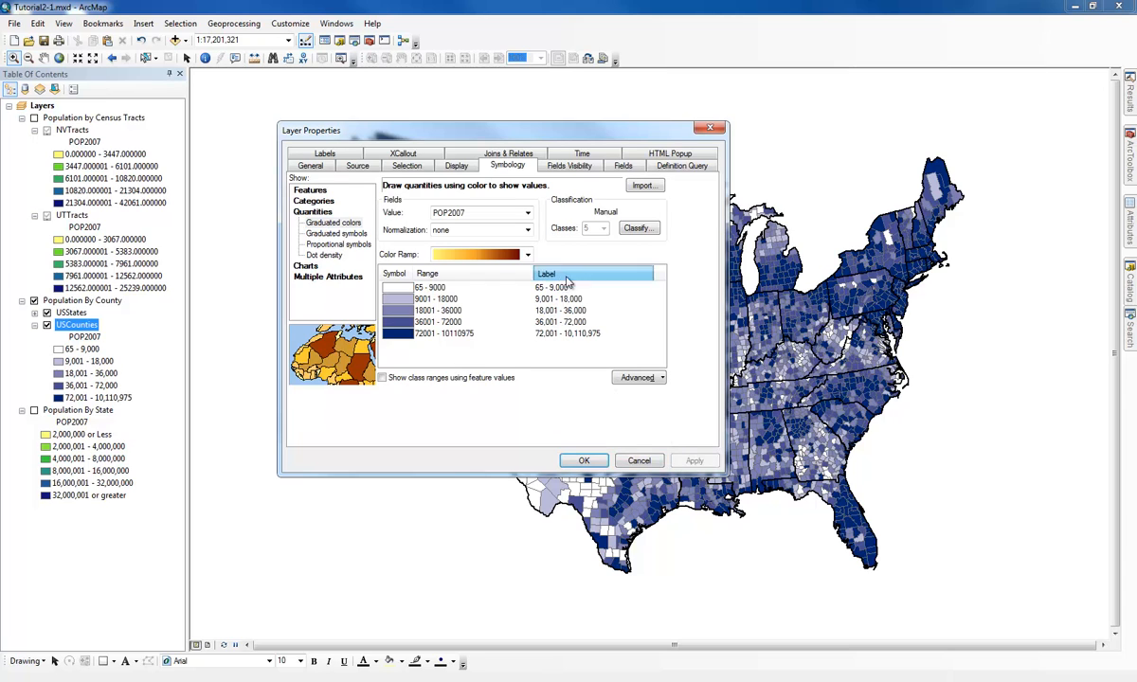
- Change the label of the lowest USCounties population class to "9,000 or less"
right_click(560, 276)
click(553, 362)
click(553, 289)
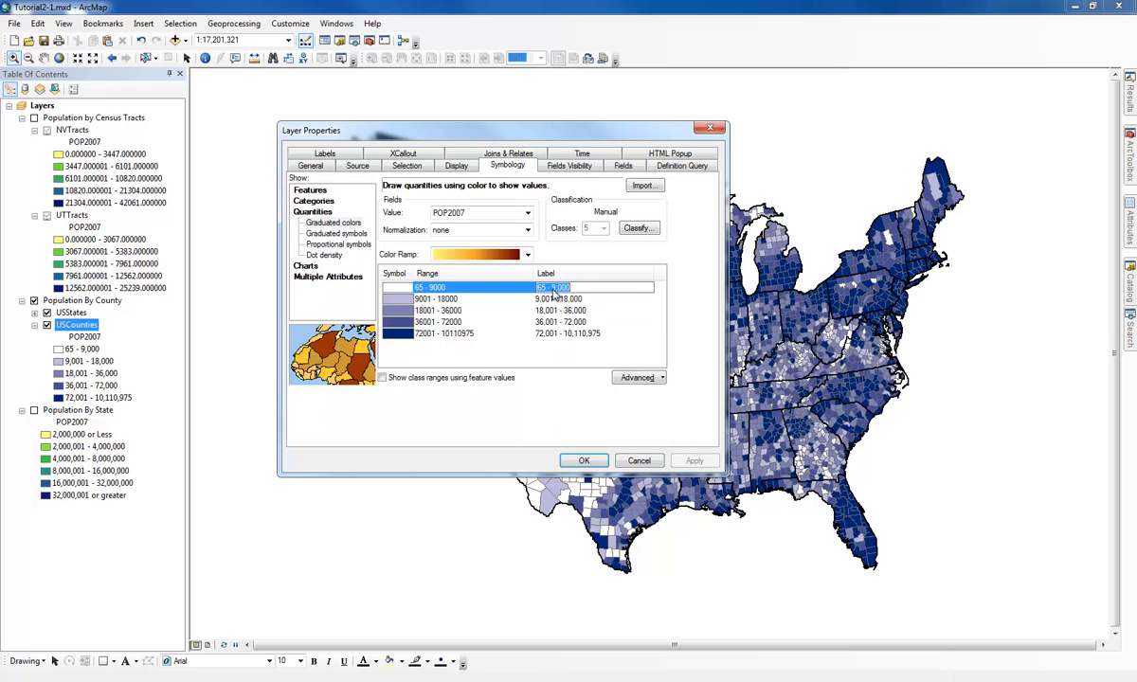
drag(552, 289, 517, 287)
key(BackSpace)
key(Return)
- Change the label of the highest USCounties class to "72,001 or greater" and apply the layer properties
key(Down)
key(Down)
key(Down)
key(Down)
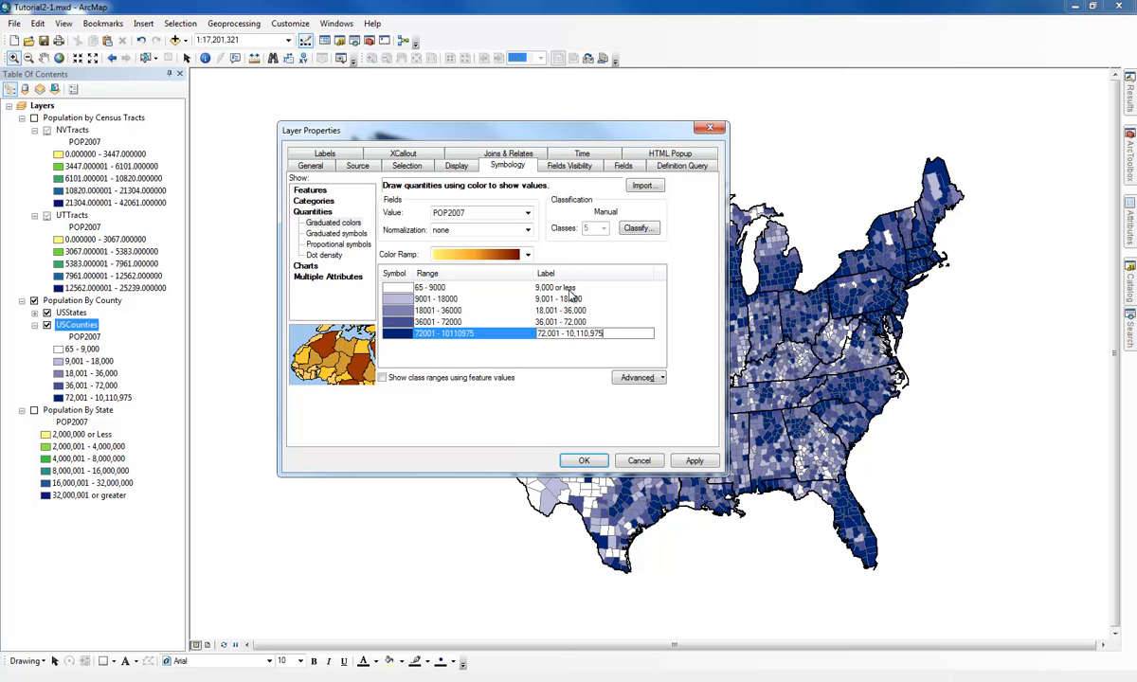
key(ctrl+shift+Left)
text(or greater)
click(694, 461)
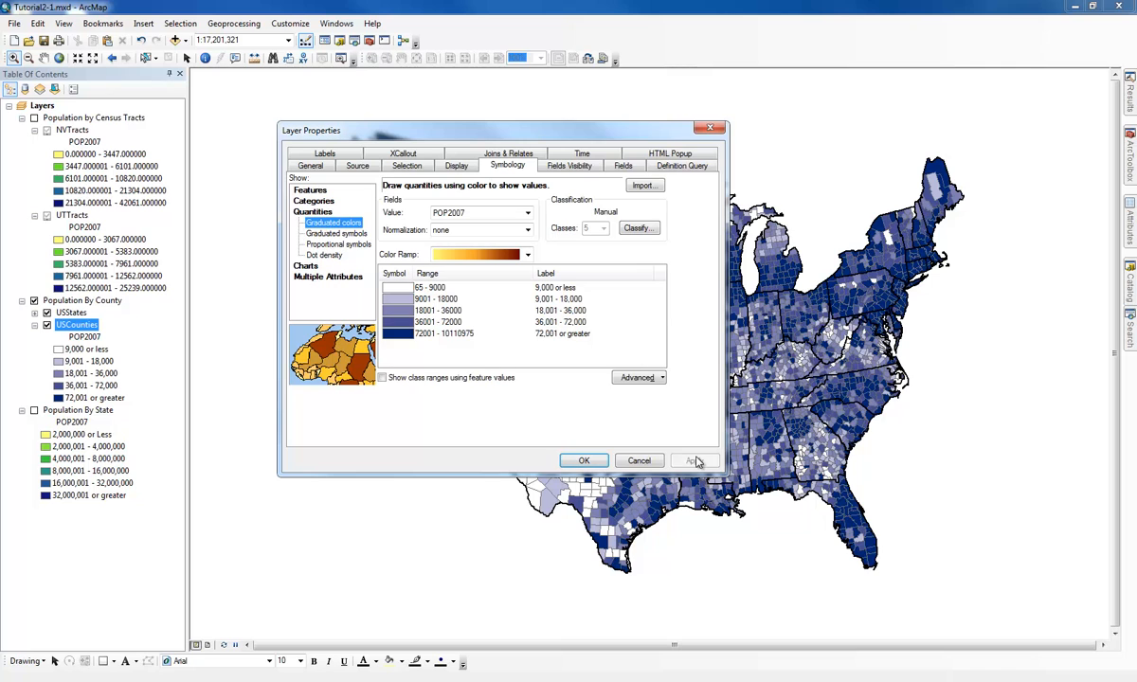
click(594, 461)
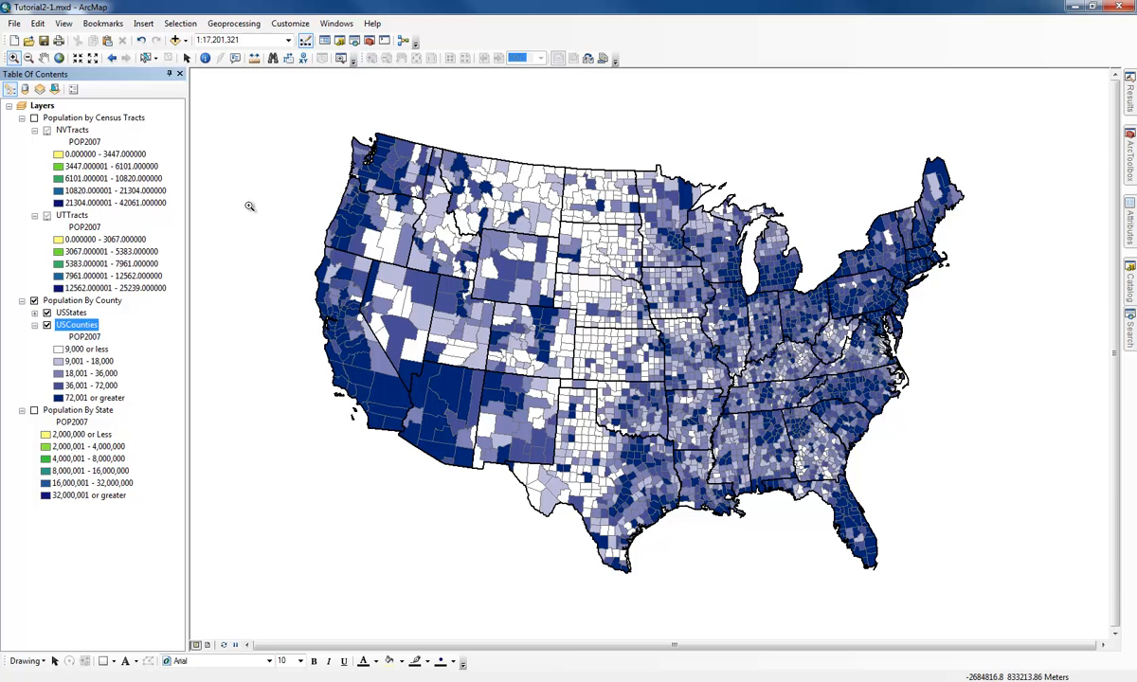
- Collapse the census tract, county and state population entries in the table of contents and hide the Population By County group
click(22, 118)
click(22, 130)
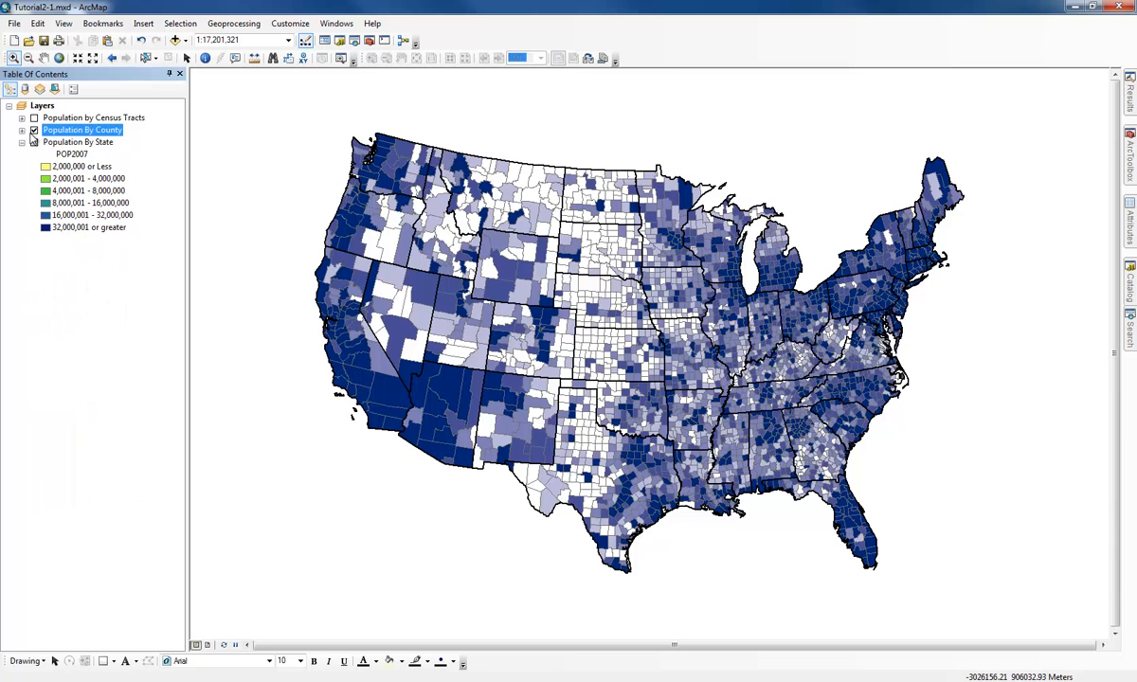
click(34, 130)
click(21, 142)
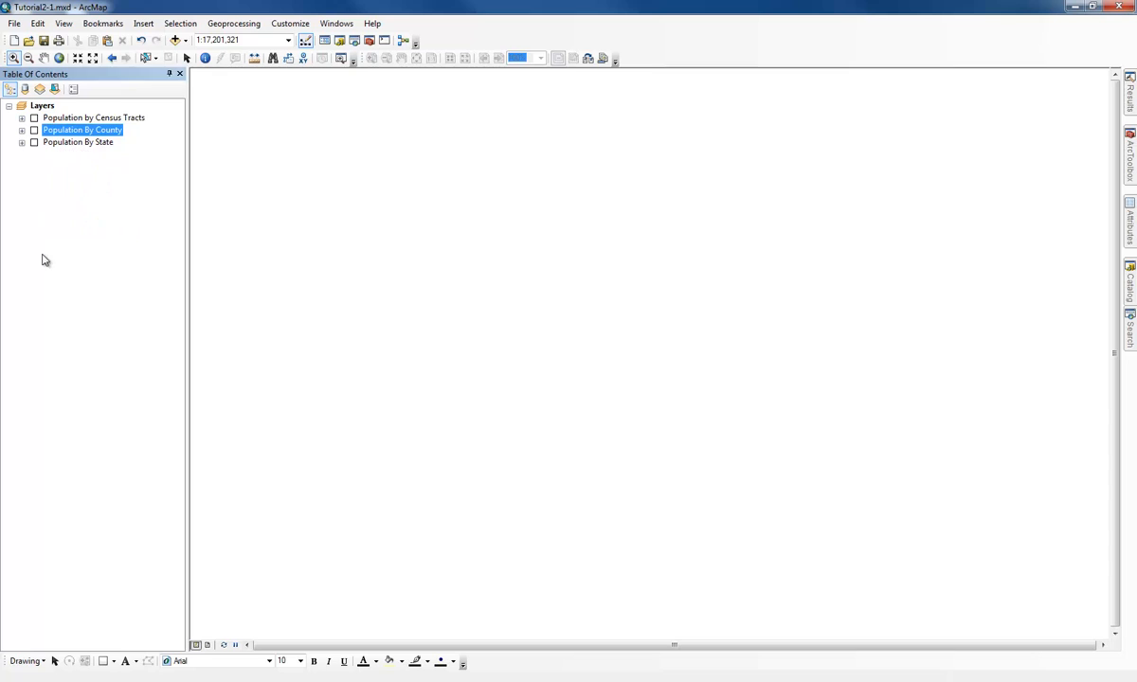
click(47, 268)
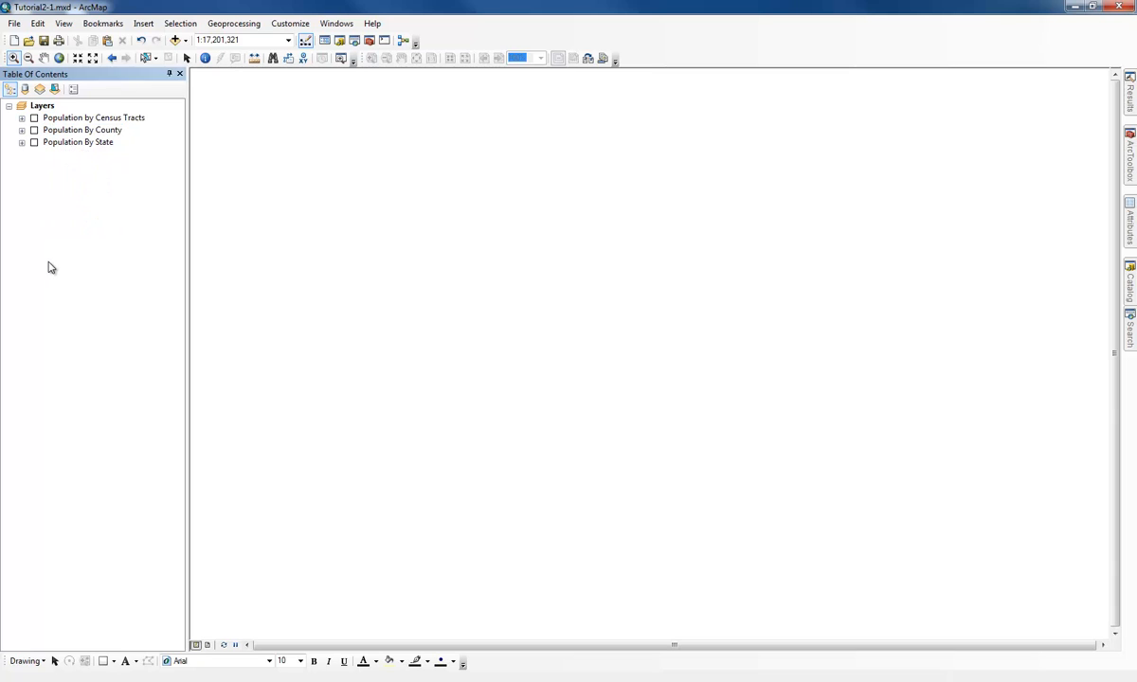
- Add the USCities feature class from UnitedStates.gdb in the Data folder to the map
click(1129, 281)
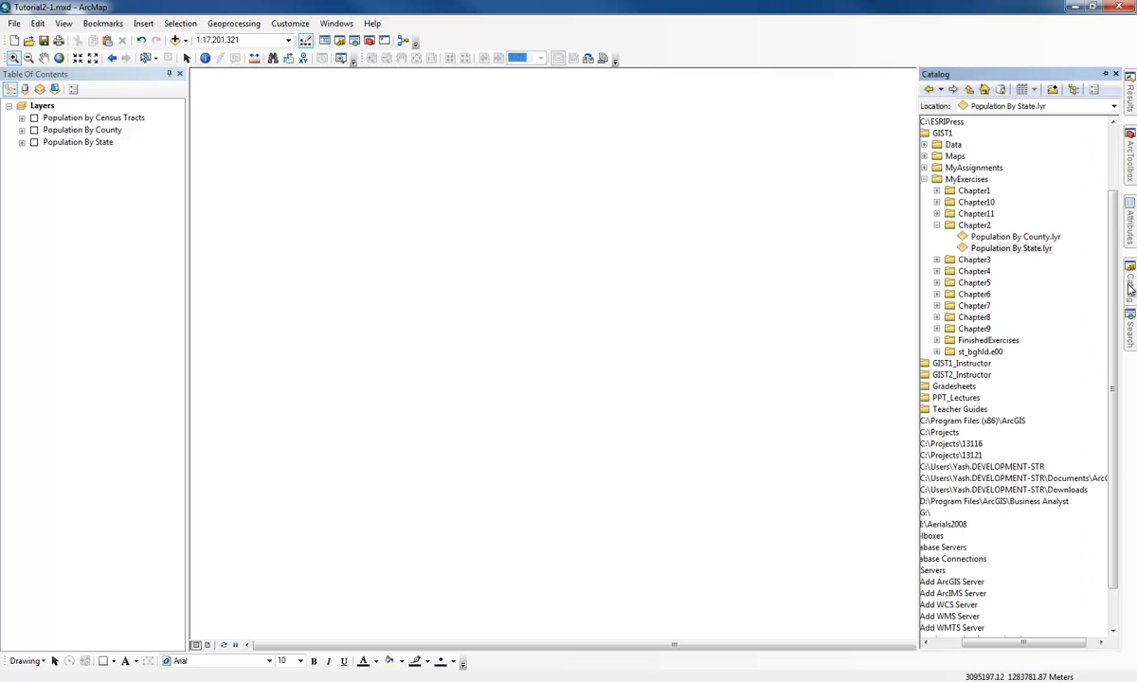
double_click(952, 144)
double_click(982, 272)
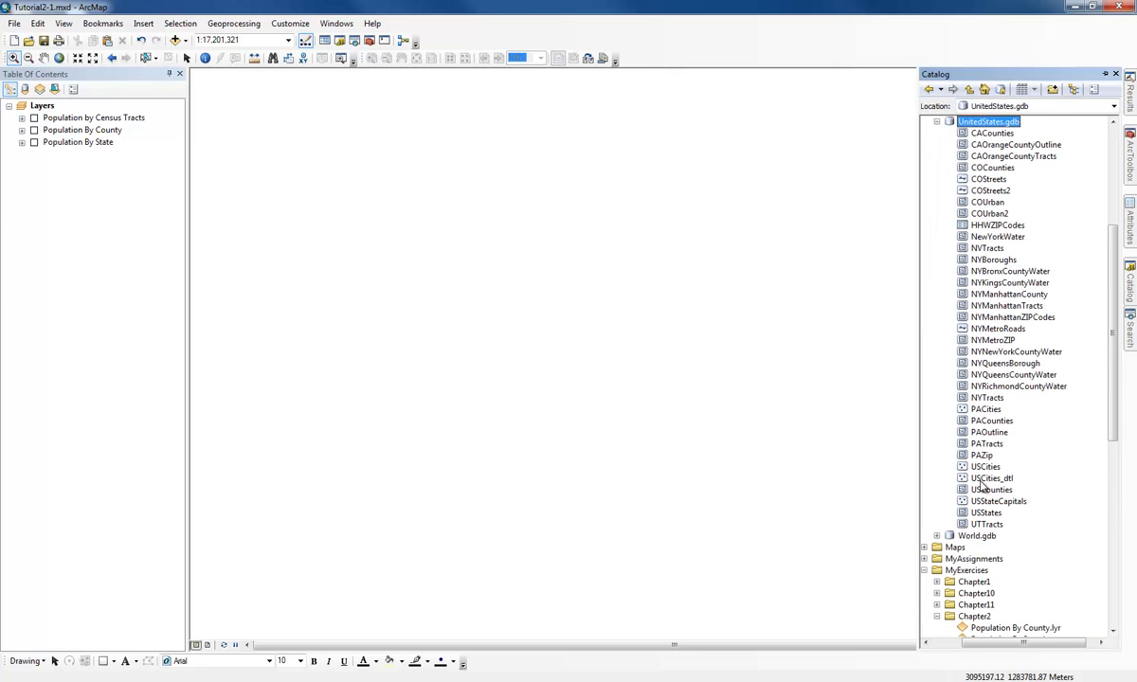
click(985, 466)
drag(995, 471, 651, 442)
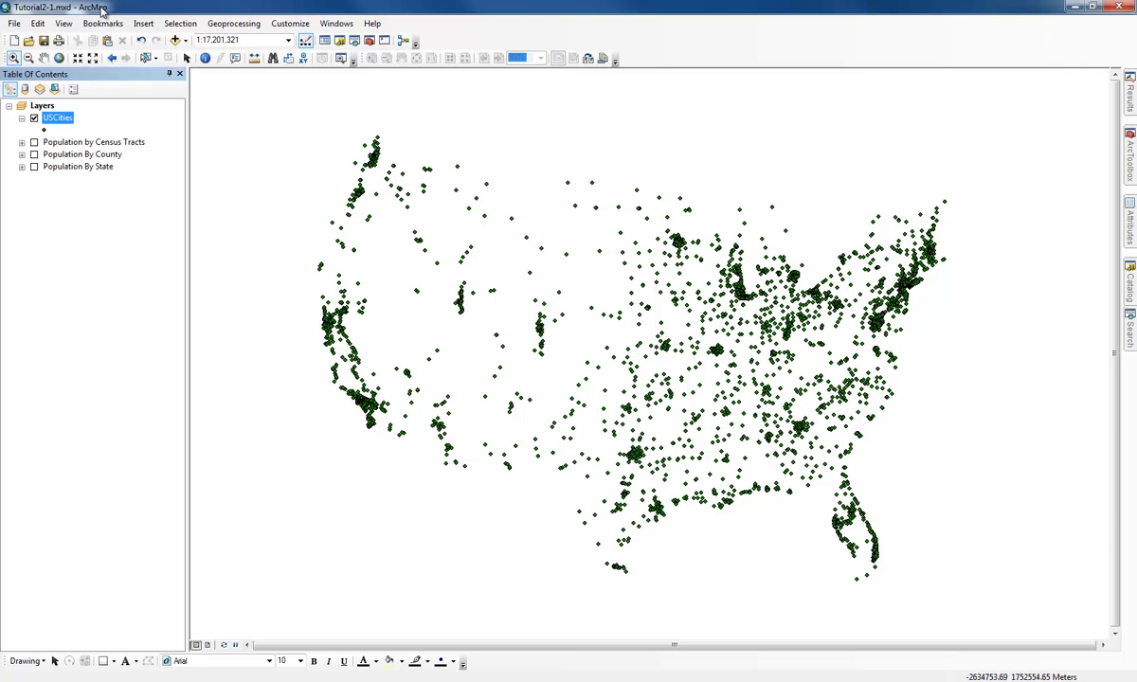
- Create a group layer named "Population by Cities" and move the USCities layer into it
right_click(62, 118)
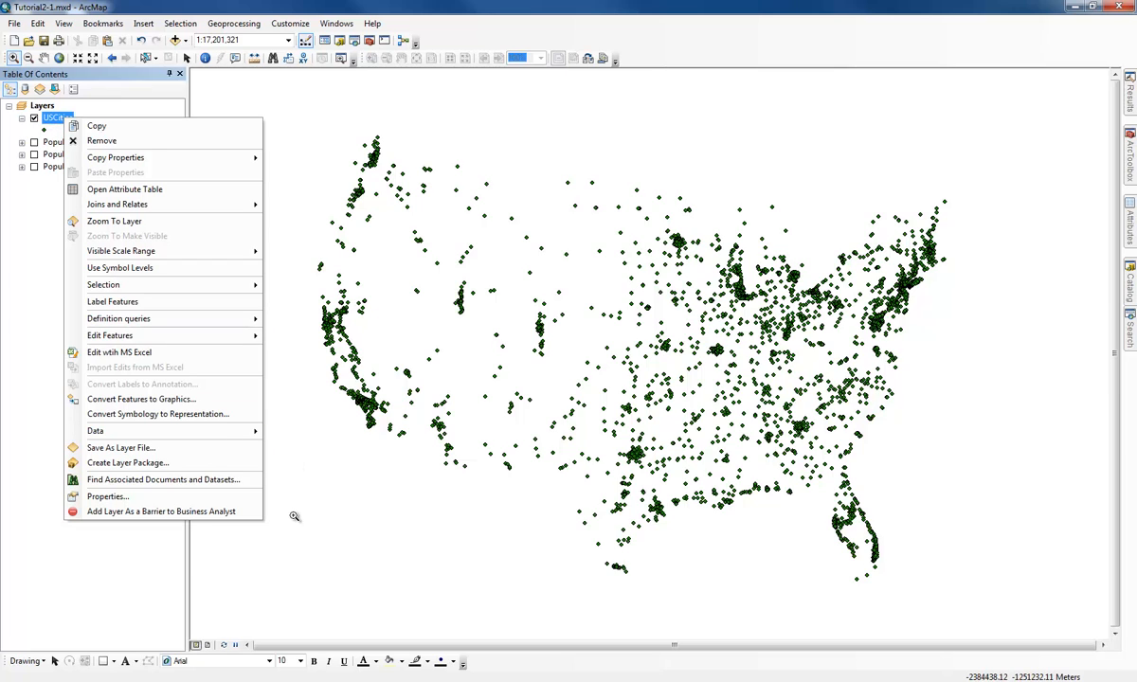
key(Escape)
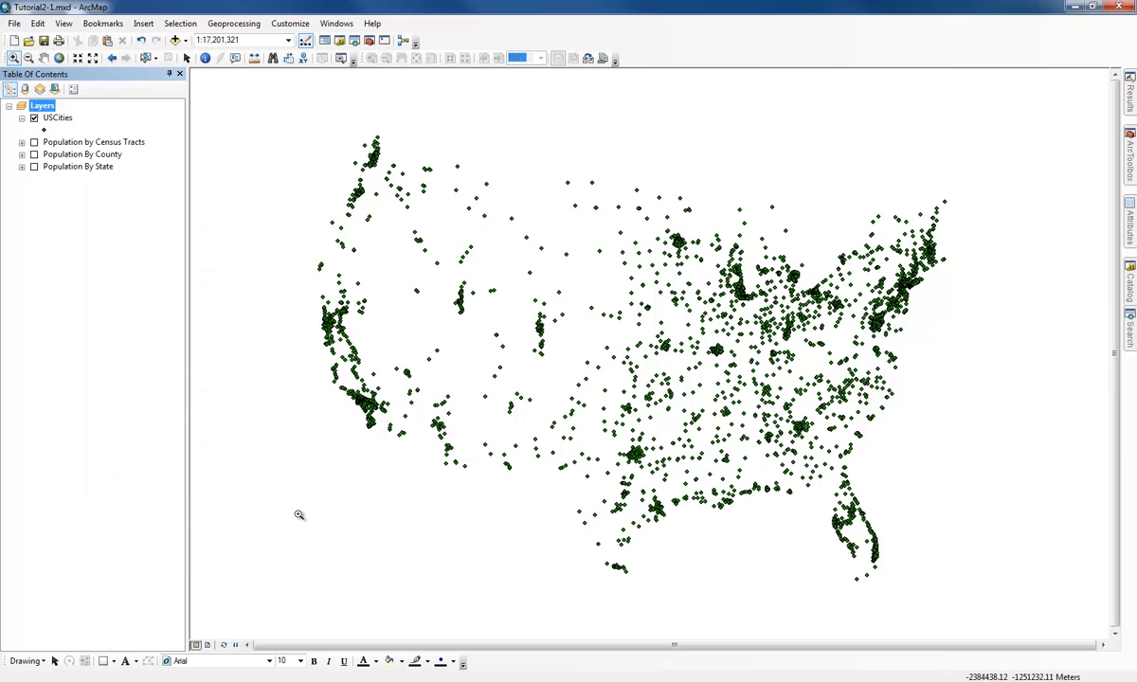
right_click(47, 106)
click(82, 132)
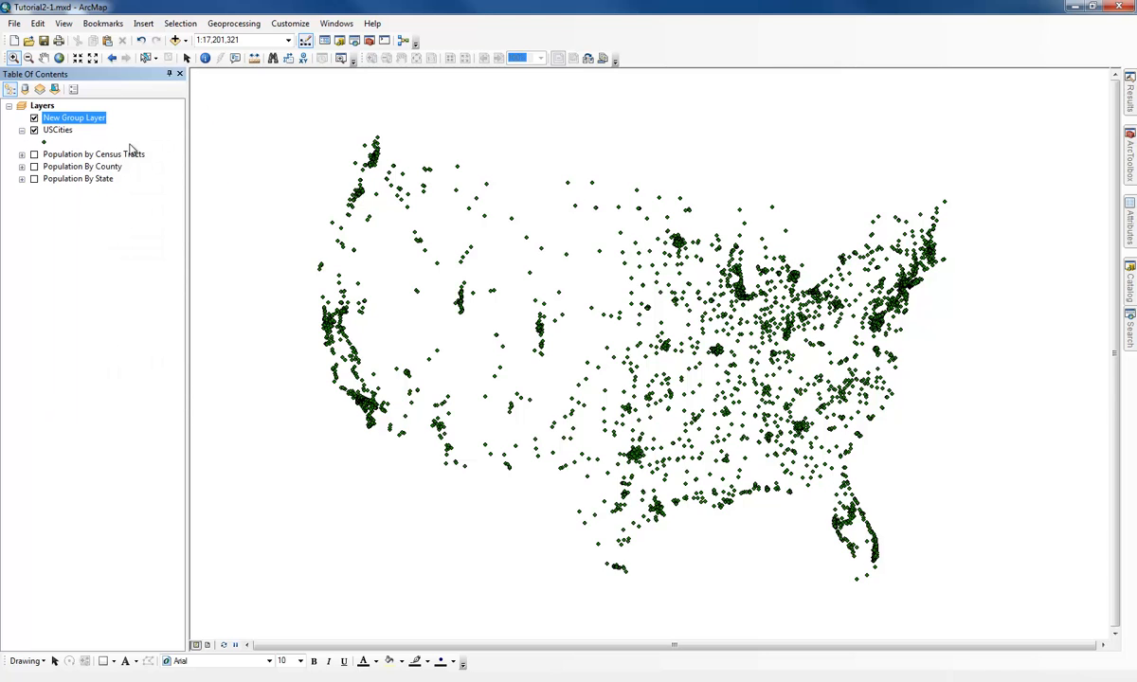
click(84, 115)
text(Popu)
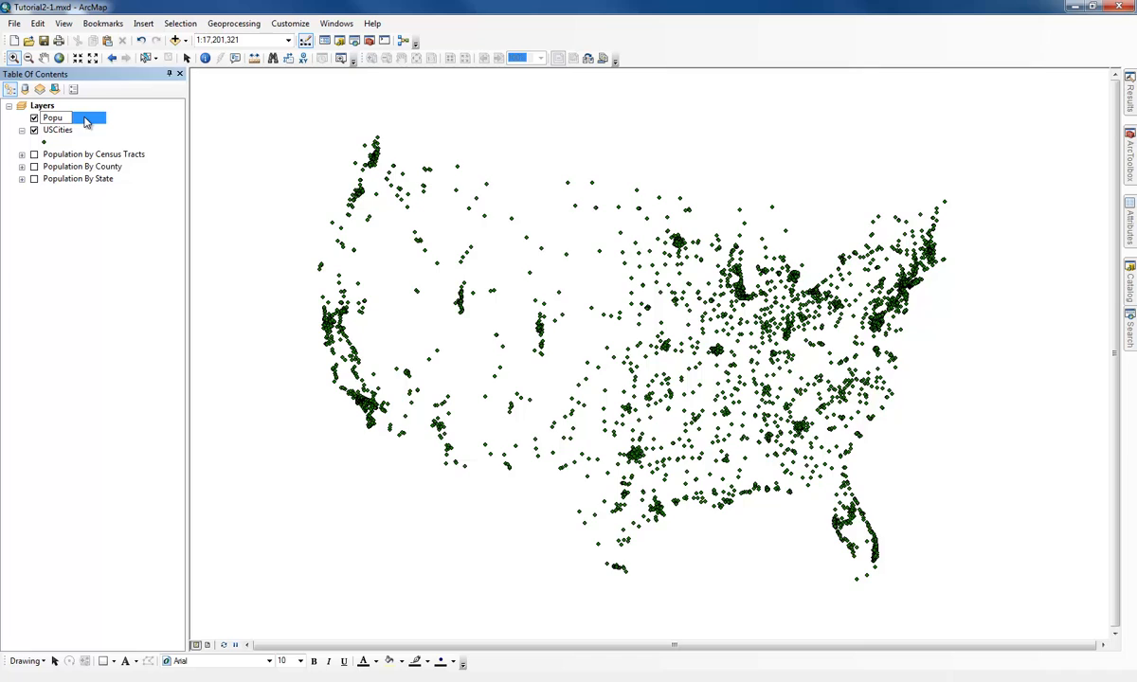
text(lation by Cities)
key(Return)
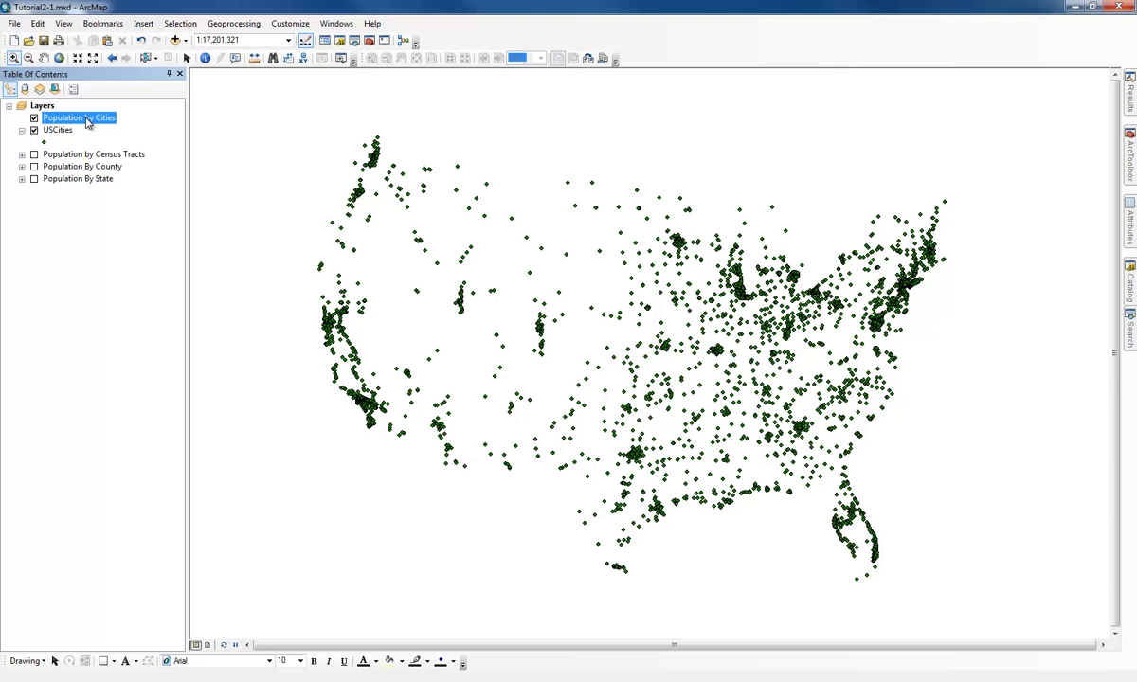
drag(59, 130, 95, 135)
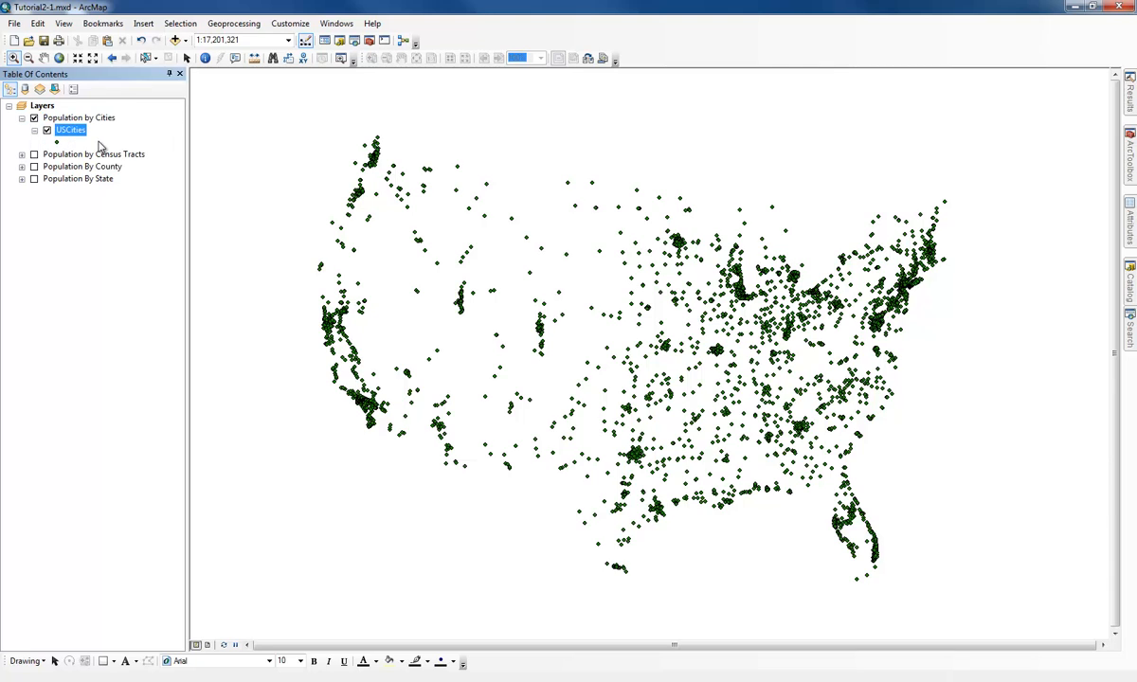
- Symbolize the USCities layer with graduated symbols using the POP2000 field as the value
right_click(81, 129)
click(124, 507)
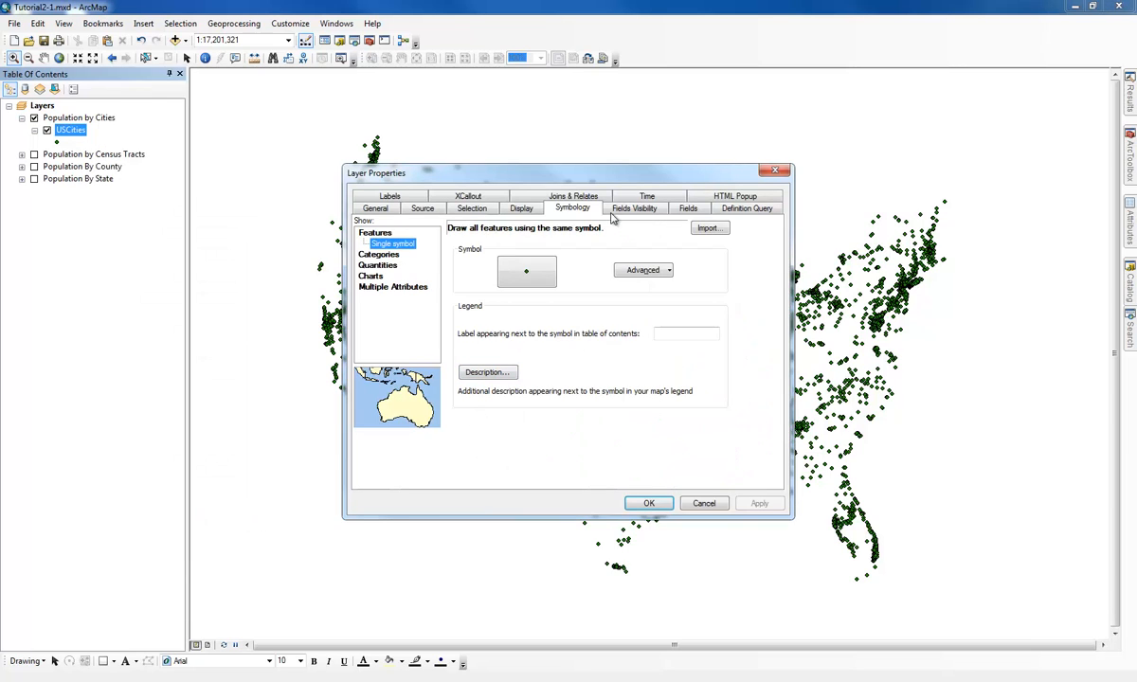
click(382, 266)
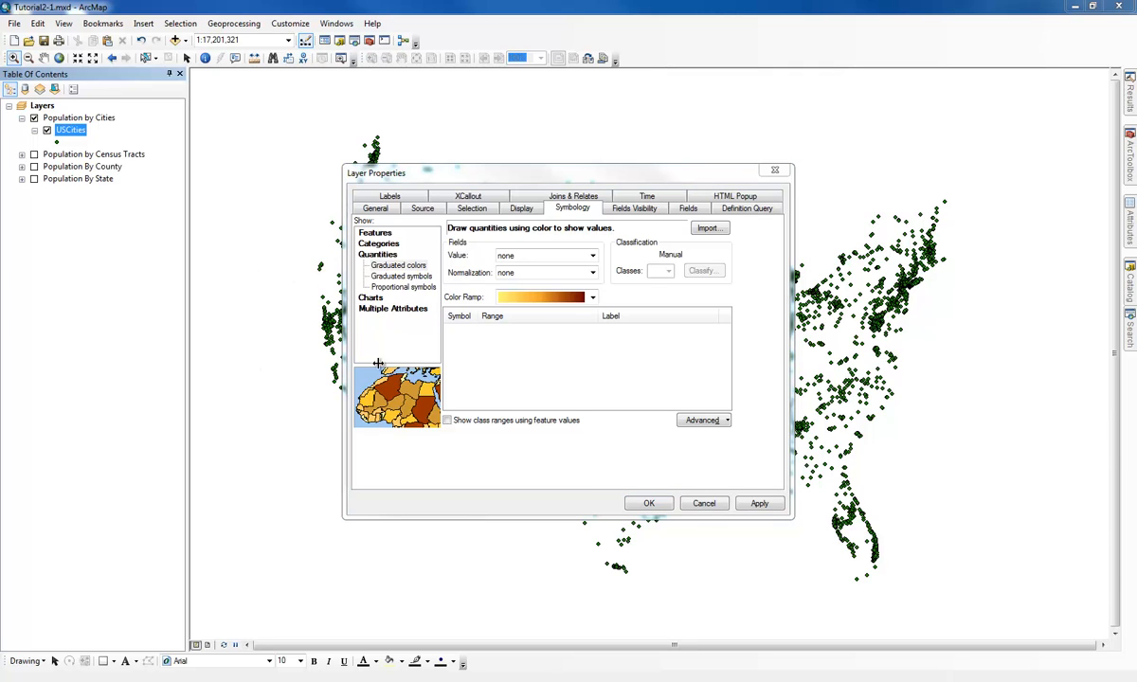
click(400, 276)
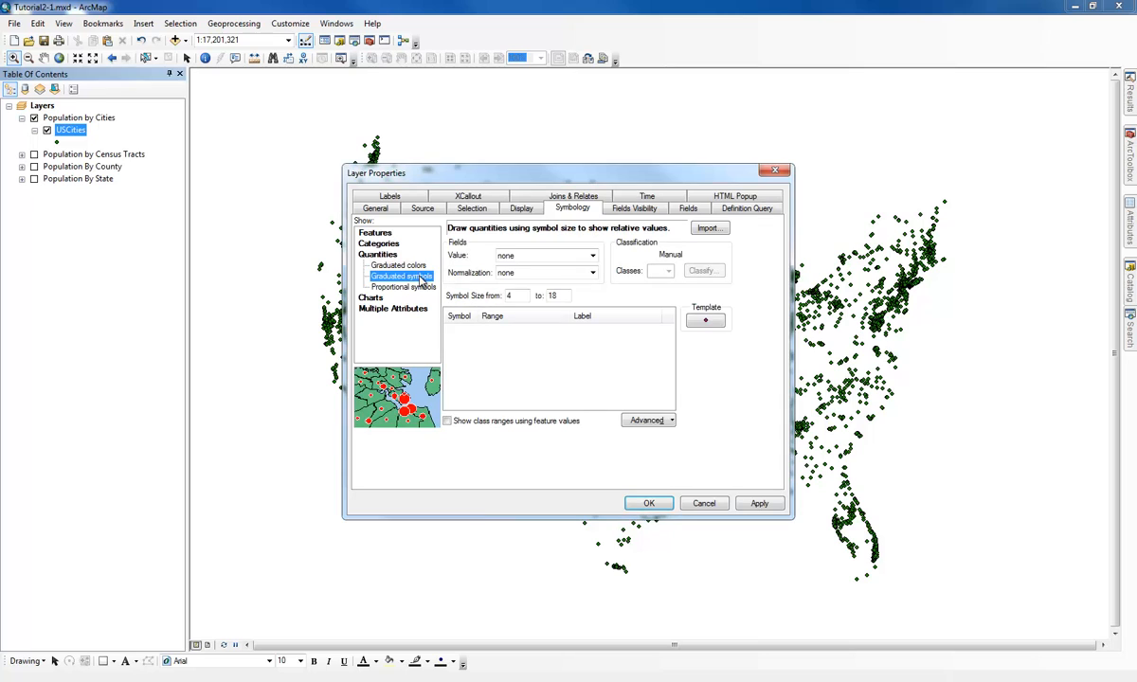
click(520, 257)
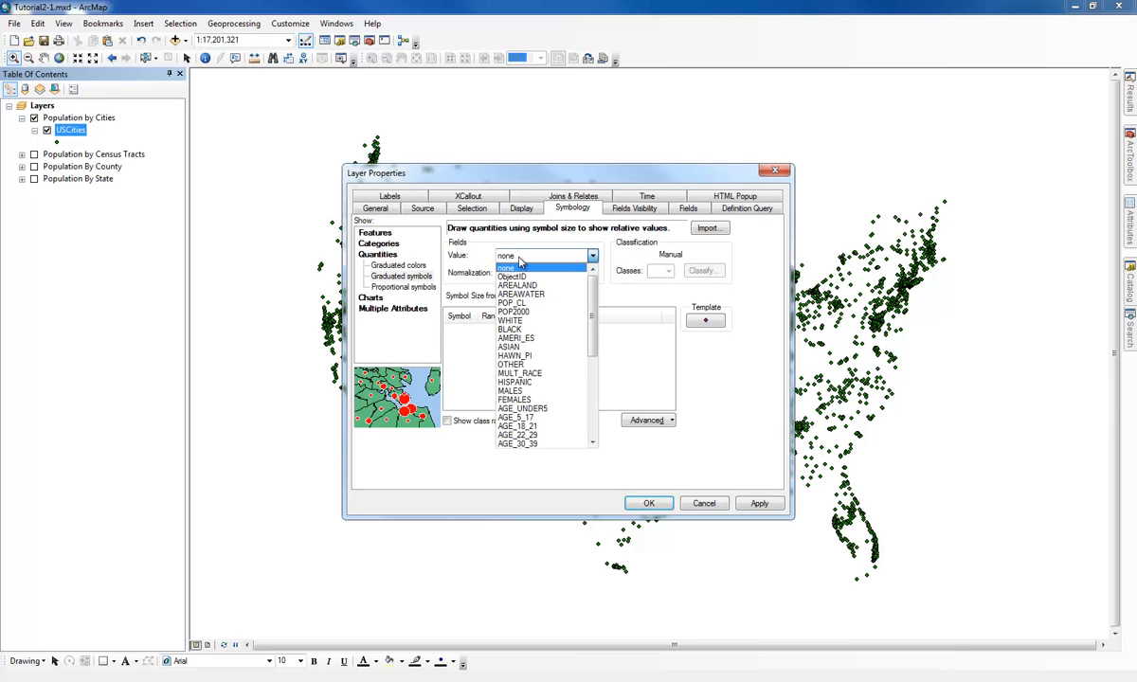
click(516, 311)
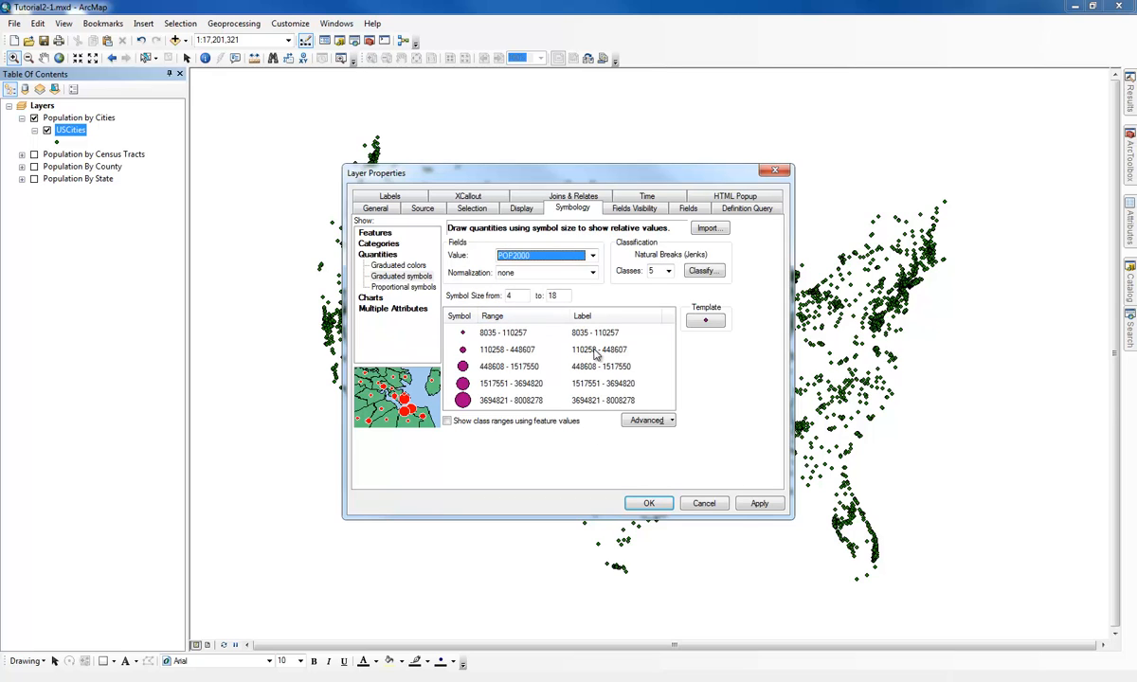
- Make the template marker for the USCities graduated symbols red and remove its outline
click(710, 324)
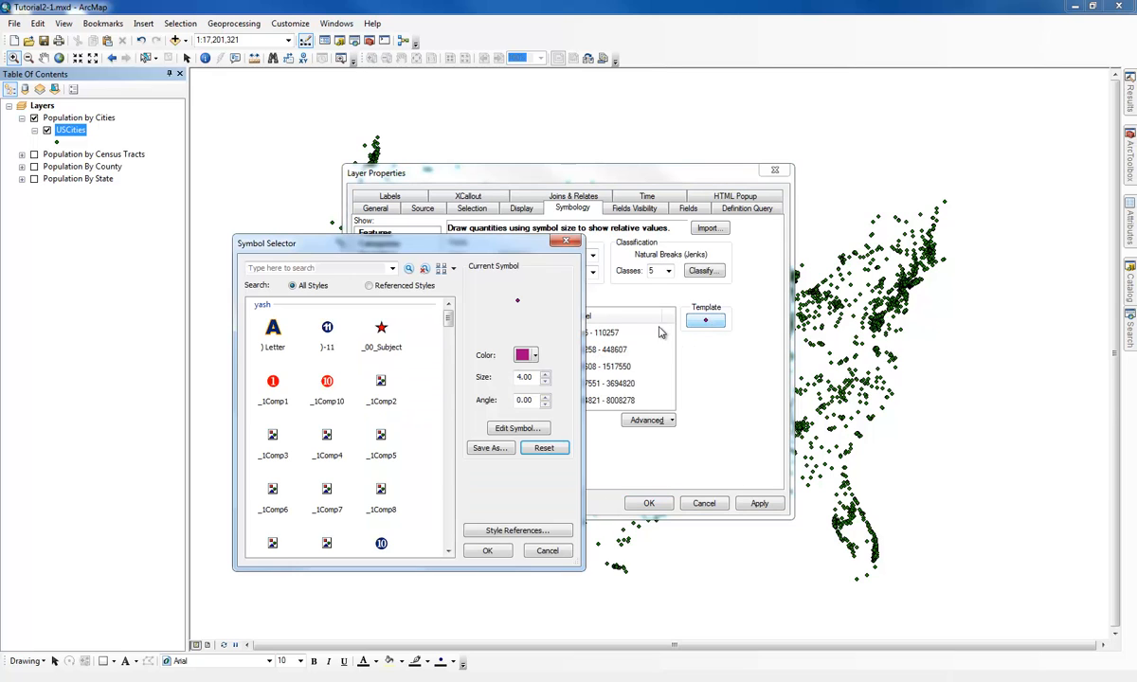
click(532, 355)
click(536, 415)
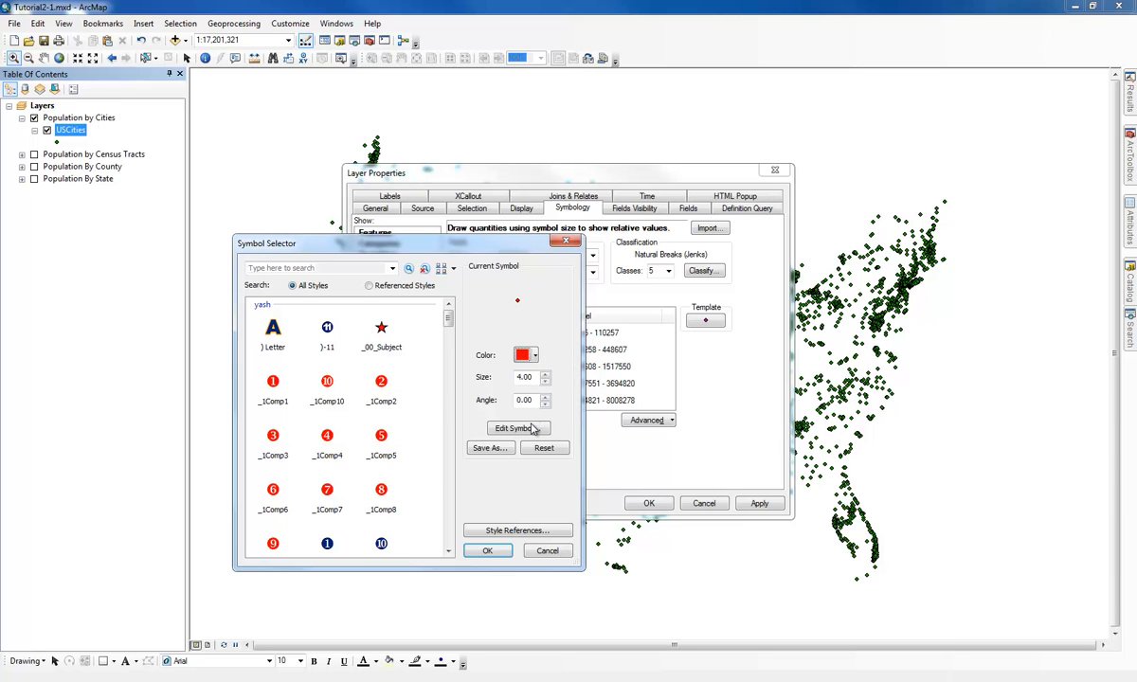
click(518, 428)
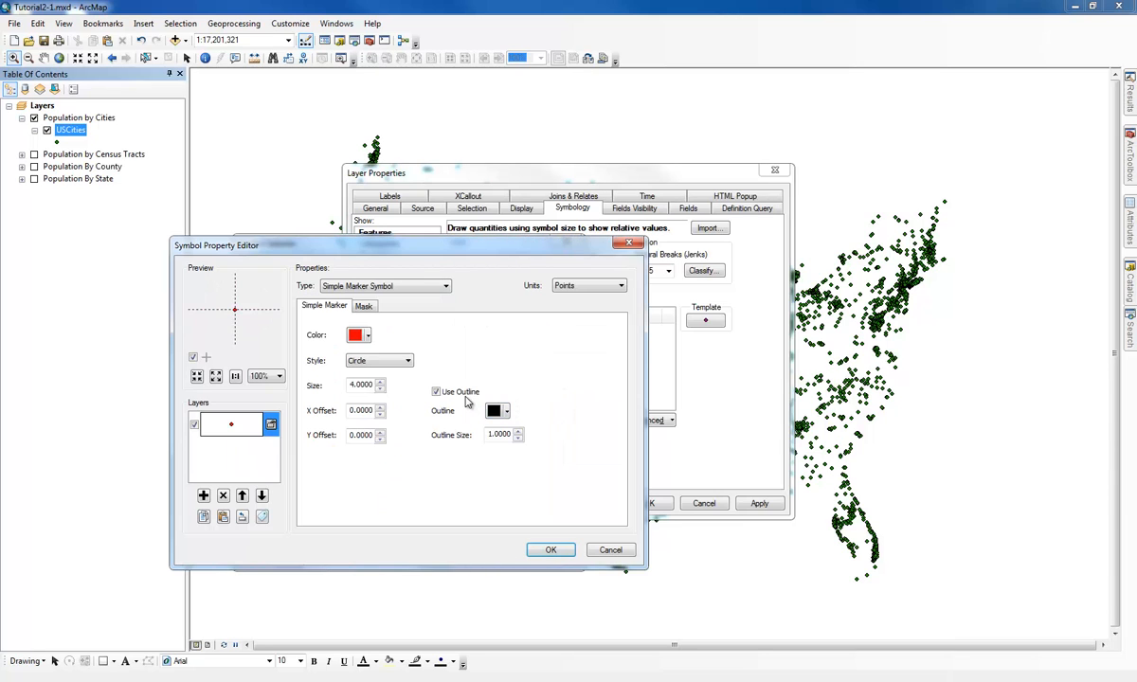
click(436, 391)
click(548, 550)
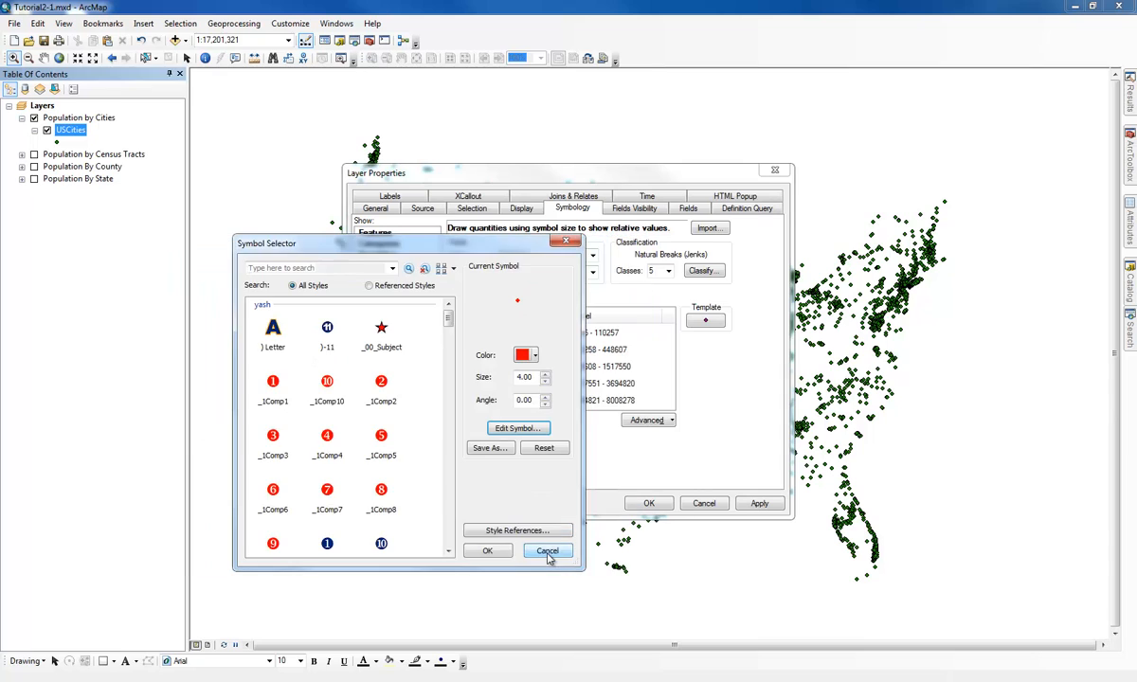
click(487, 551)
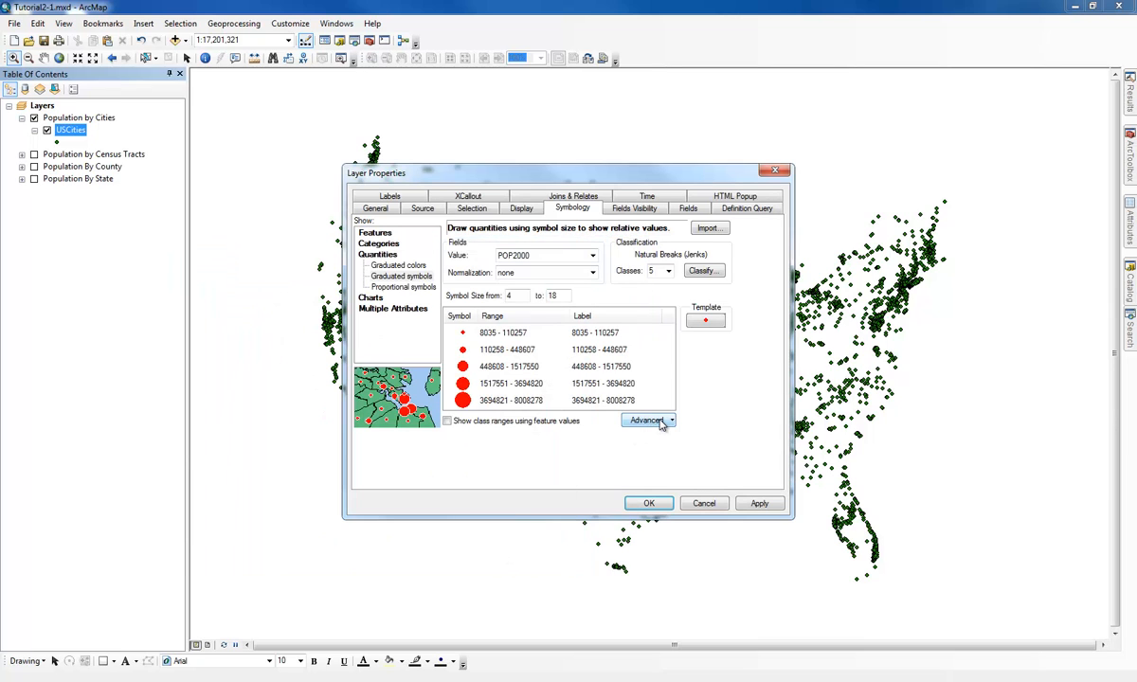
- Set the first three class break values for USCities to 500000, 1000000 and 2000000
click(581, 315)
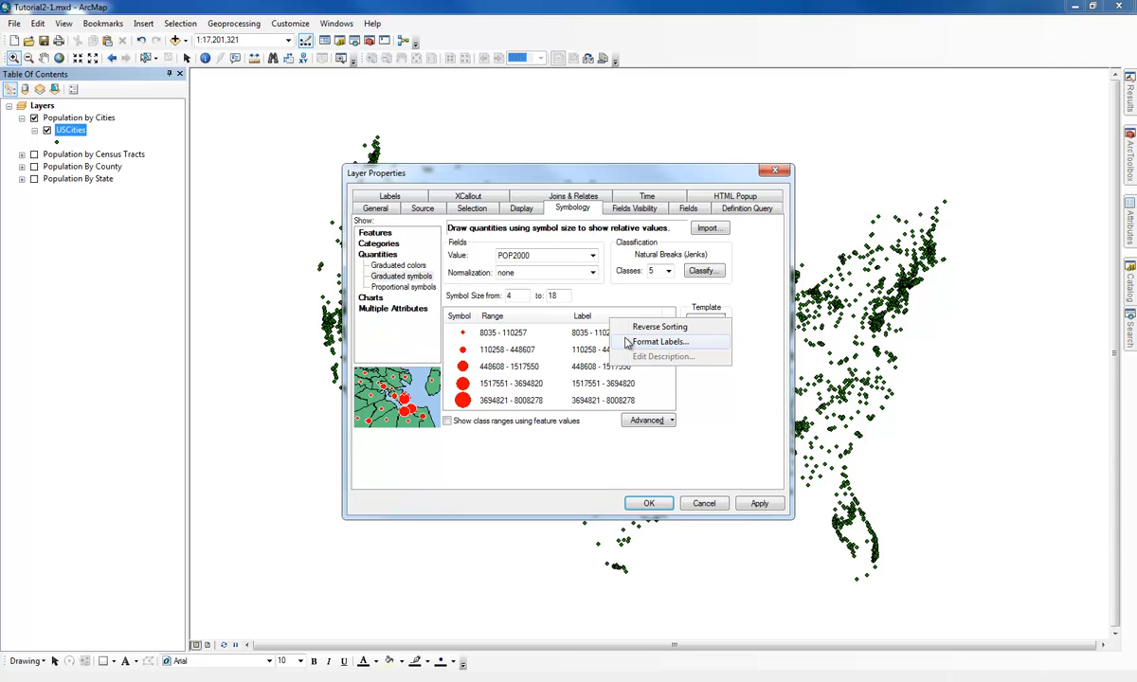
click(696, 381)
click(701, 270)
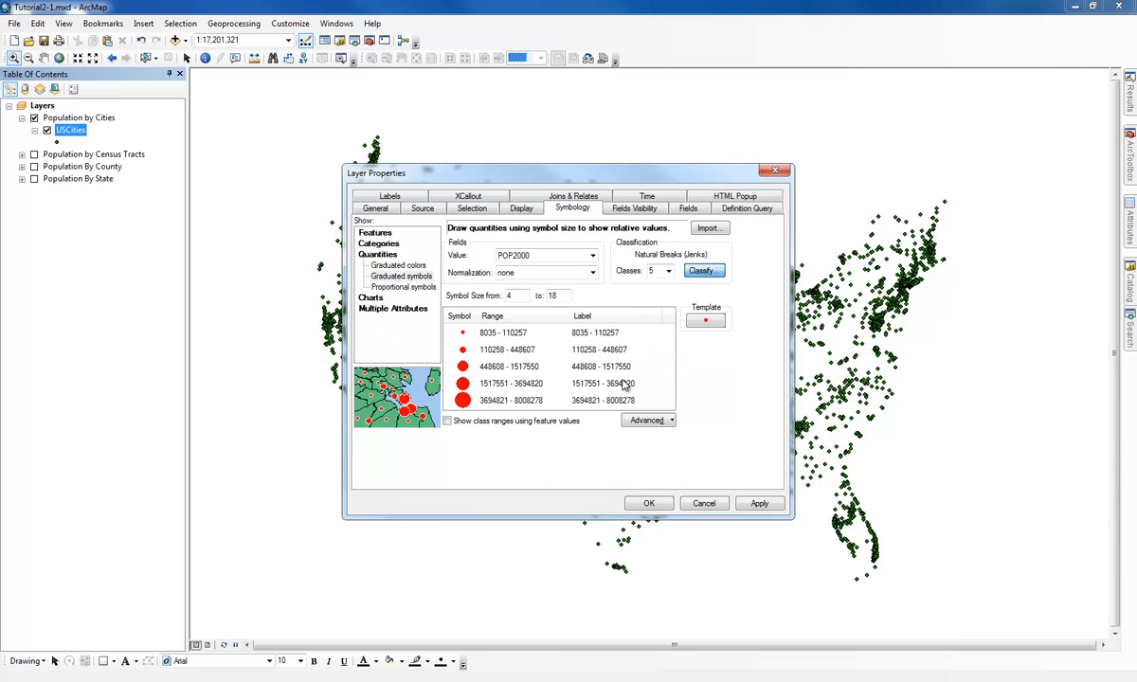
click(723, 324)
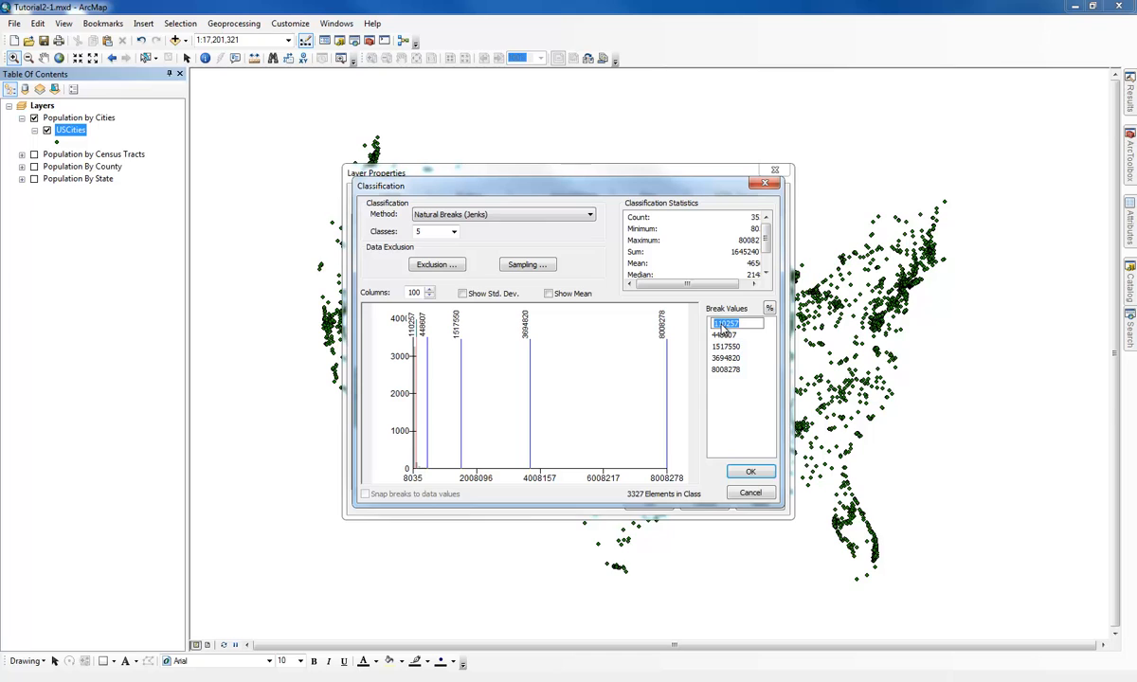
text(500000)
click(725, 335)
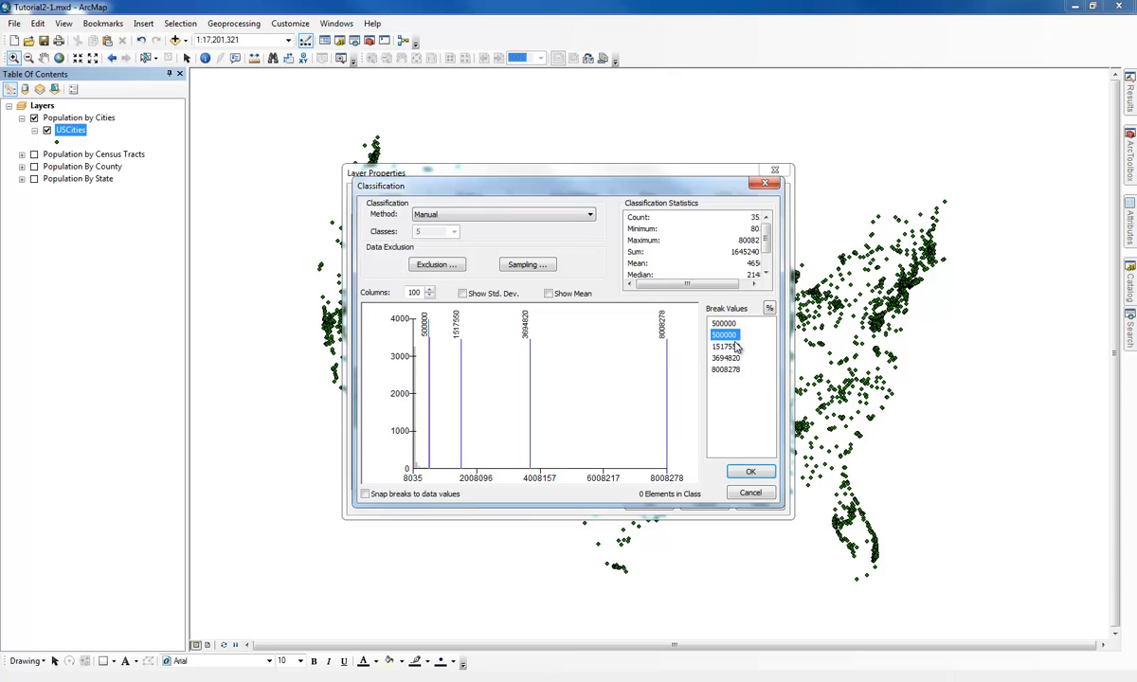
click(734, 341)
text(1000000)
click(734, 345)
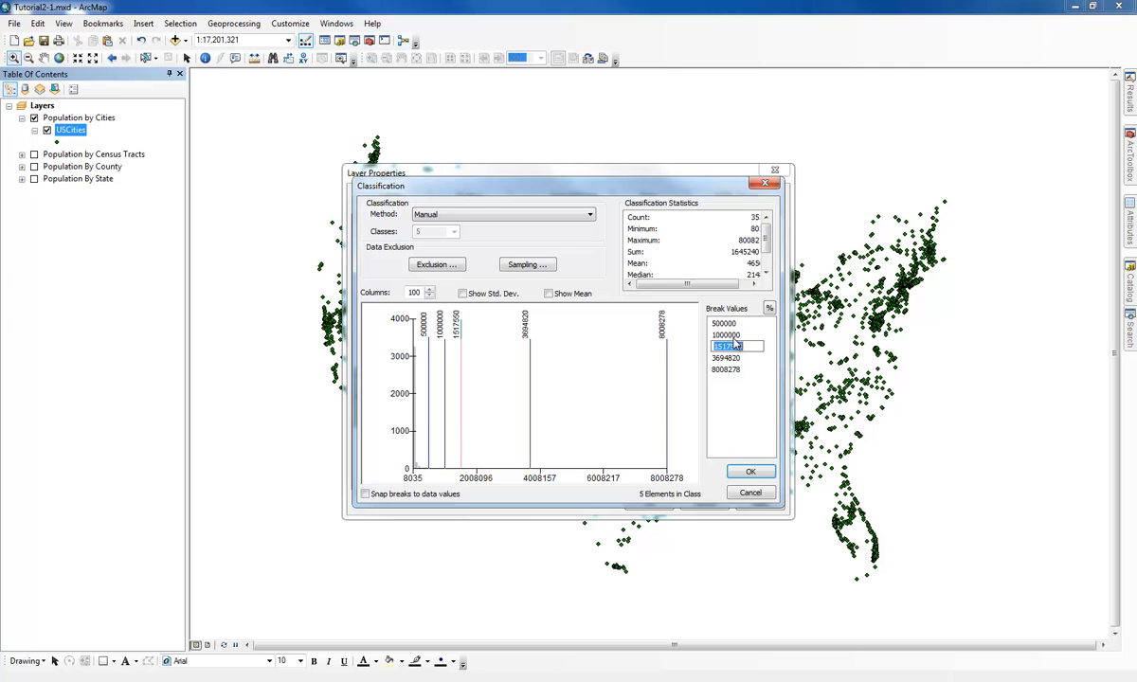
text(2000)
key(Return)
- Set the fourth USCities class break to 4000000, keep the maximum as the last break, and accept the classification
text(400000)
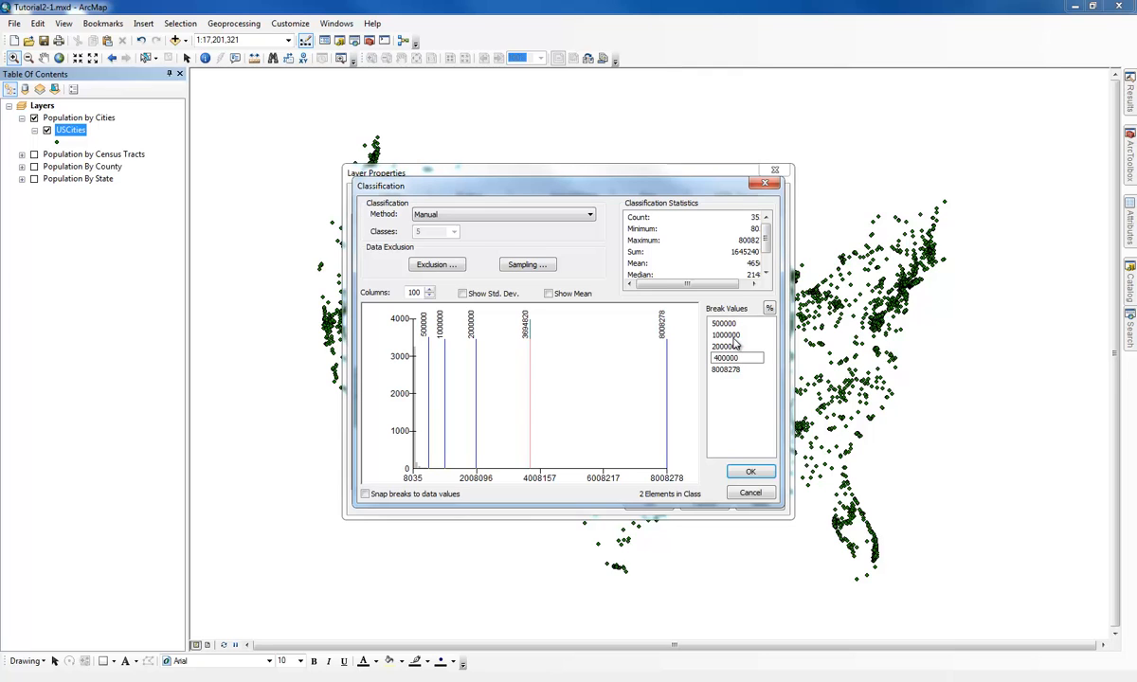
key(Return)
key(Up)
key(Up)
key(Up)
key(Up)
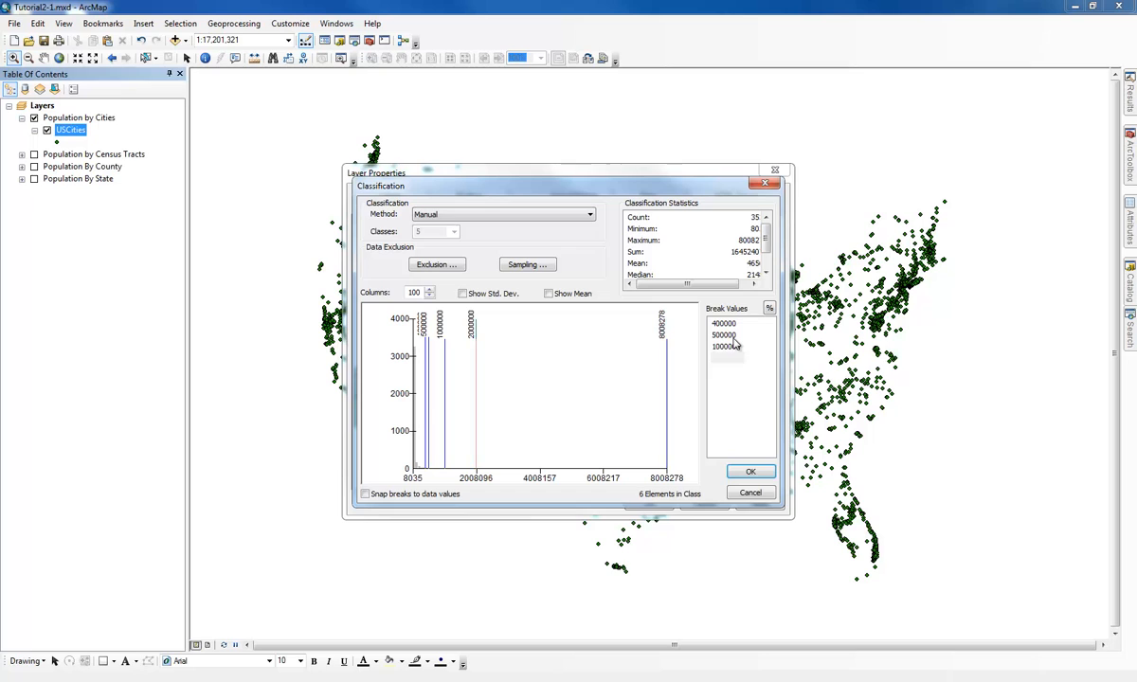
key(Right)
text(0)
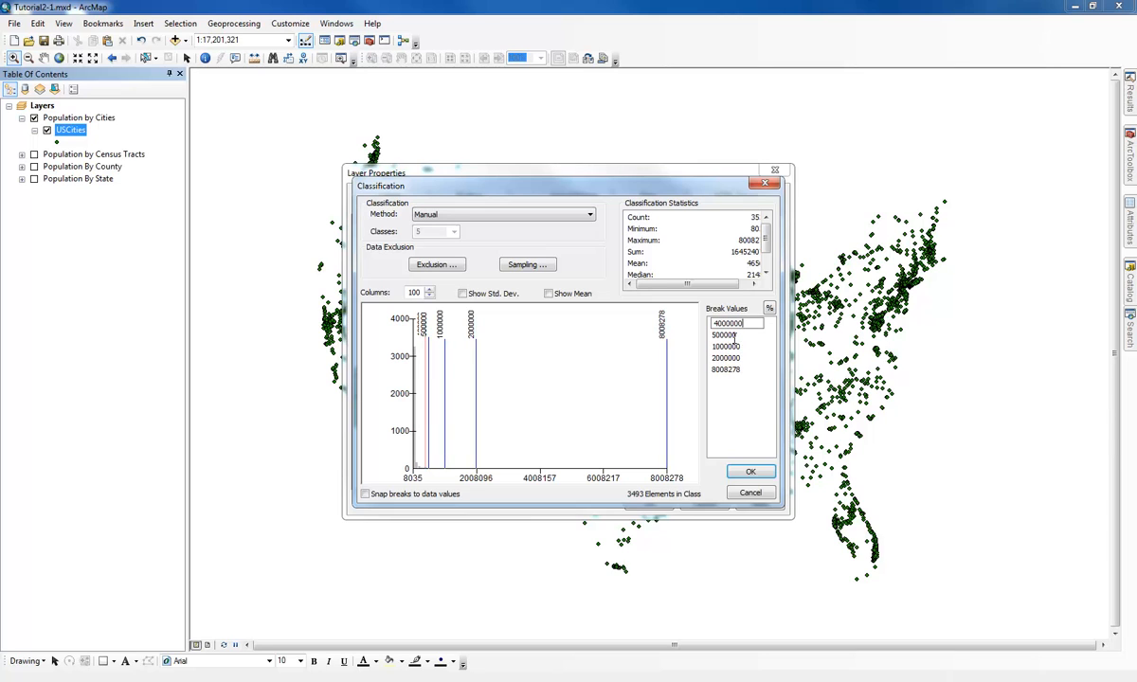
key(Return)
key(Down)
key(Down)
key(Down)
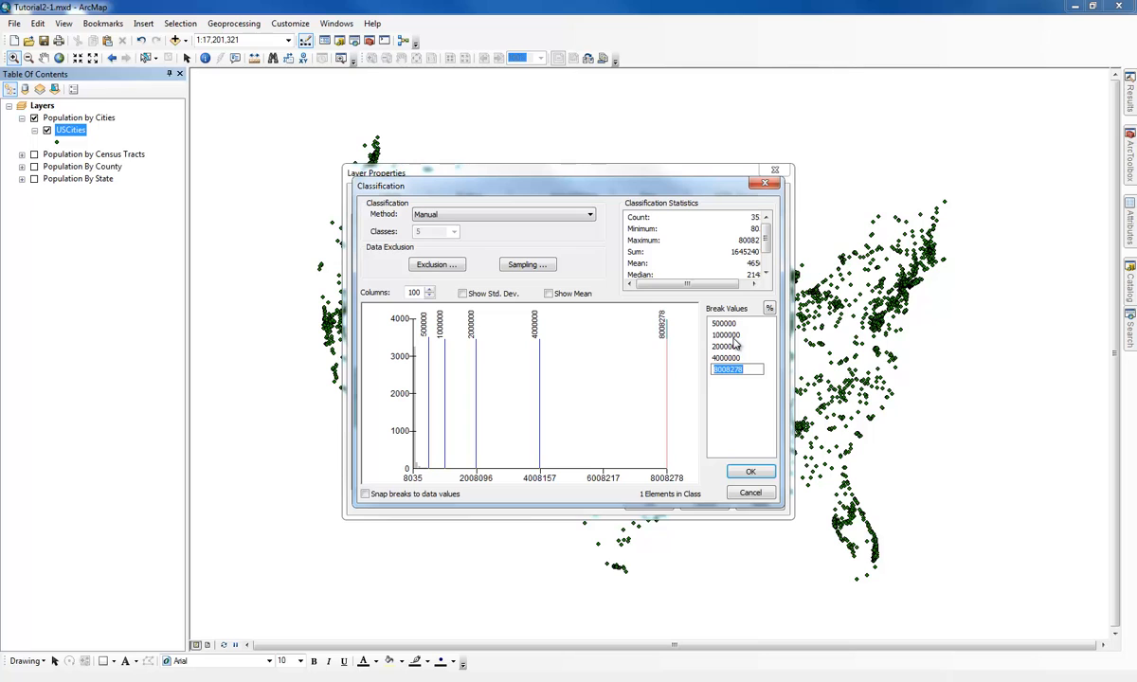
click(741, 400)
click(762, 471)
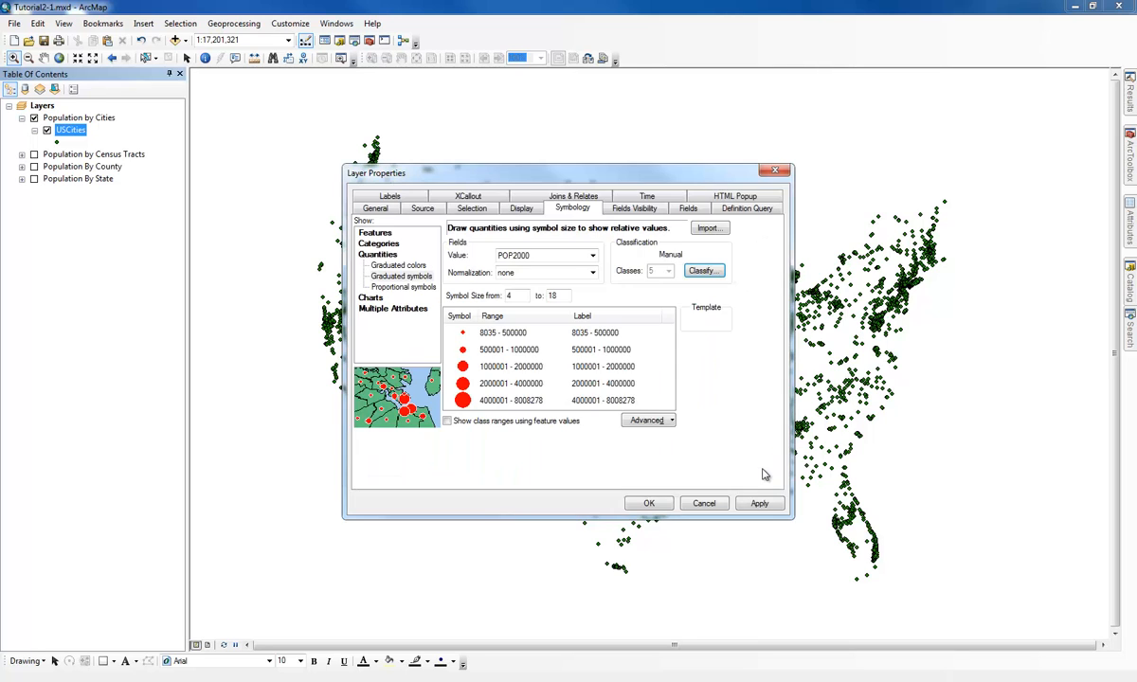
- Format the USCities class labels to show thousands separators
click(611, 332)
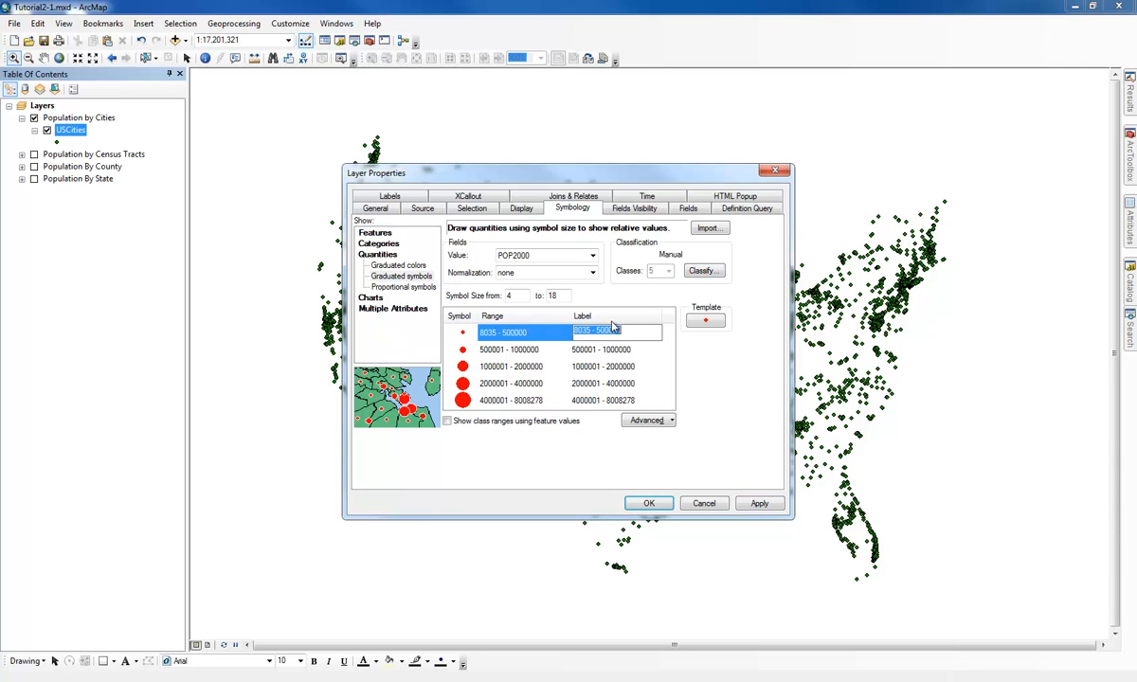
right_click(625, 324)
click(667, 339)
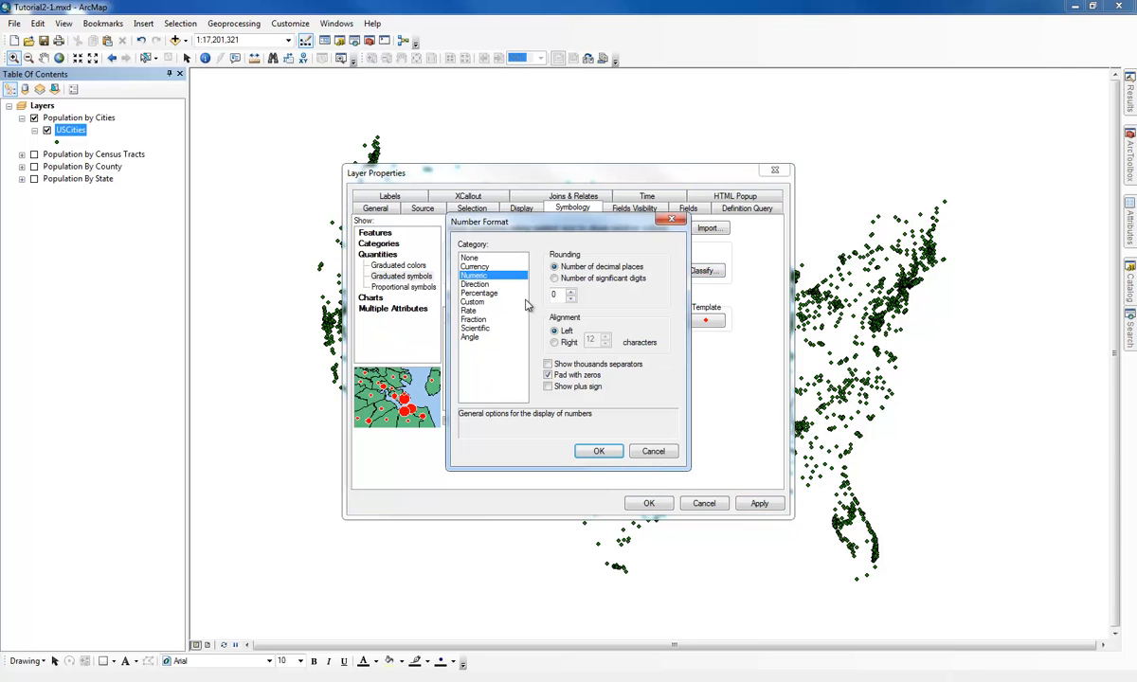
click(547, 364)
click(599, 451)
right_click(620, 325)
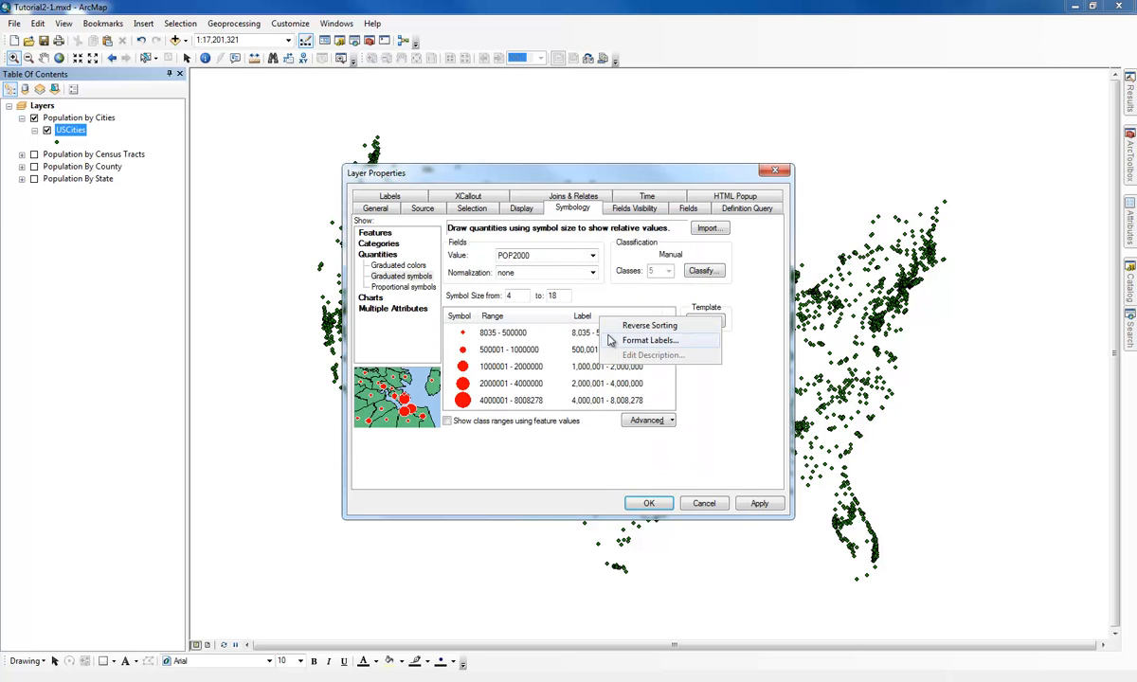
- Change the label of the lowest USCities class to "500,000 or less"
click(586, 336)
click(587, 335)
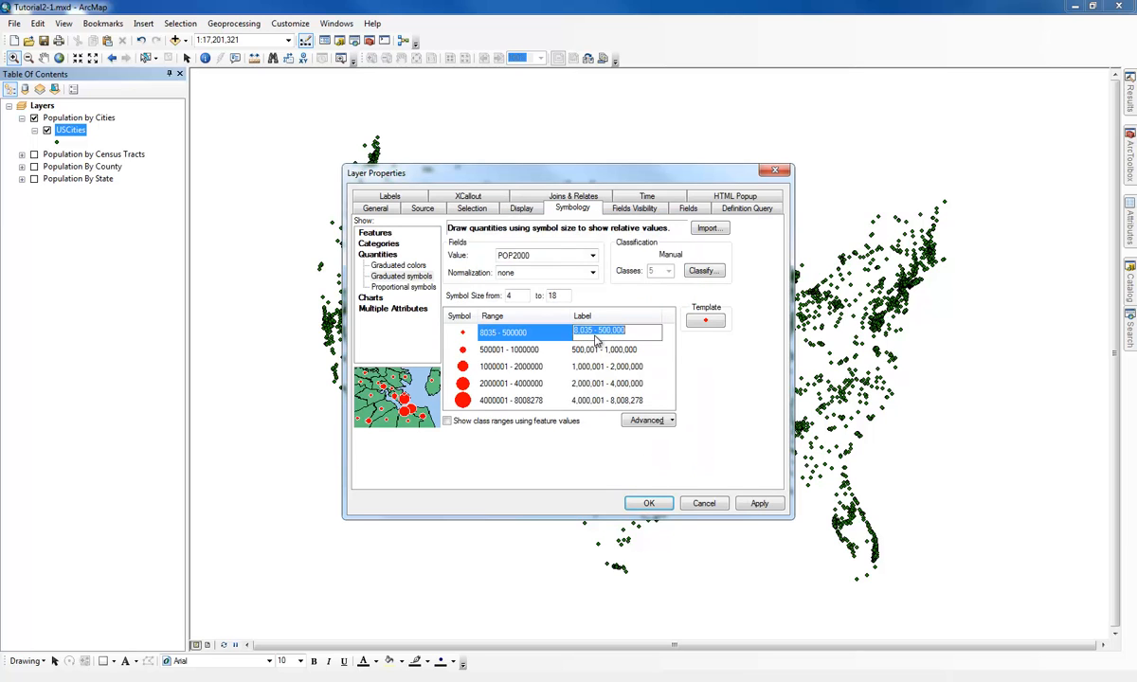
drag(597, 334, 551, 337)
key(BackSpace)
text(or less)
key(Return)
- Change the label of the highest USCities class to "4,000,001 or greater" and apply the symbology
key(Return)
key(Return)
key(Return)
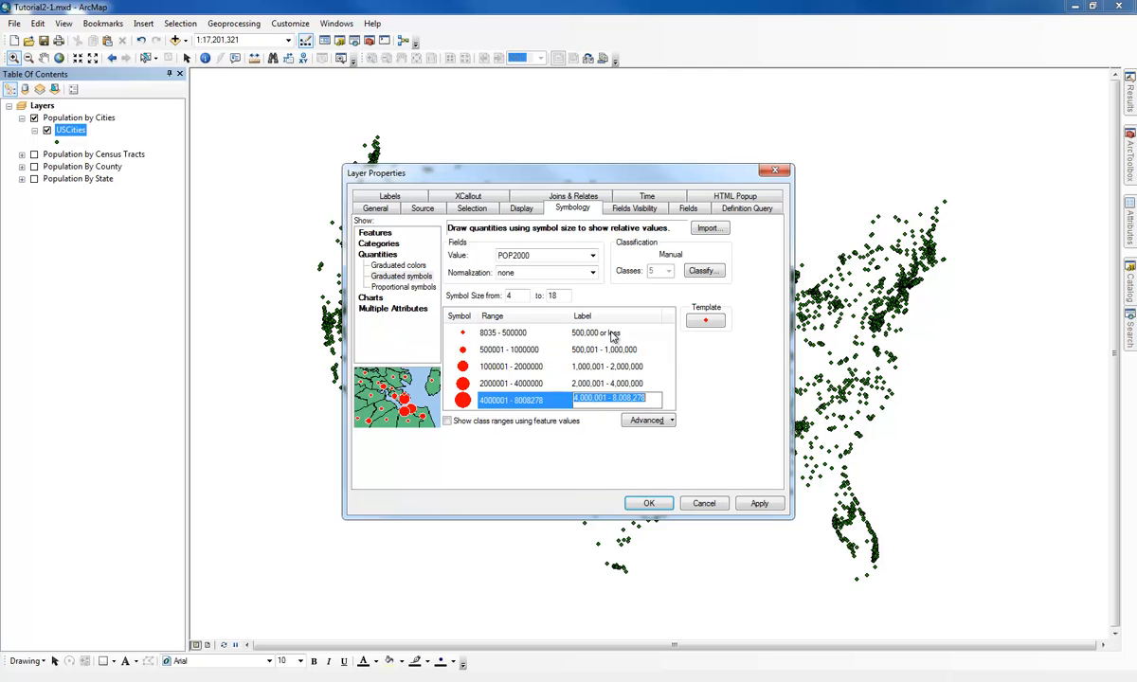
key(End)
key(ctrl+shift+Left)
key(ctrl+shift+Left)
text(or mo)
text(re)
key(ctrl+shift+Left)
text(greater)
key(Up)
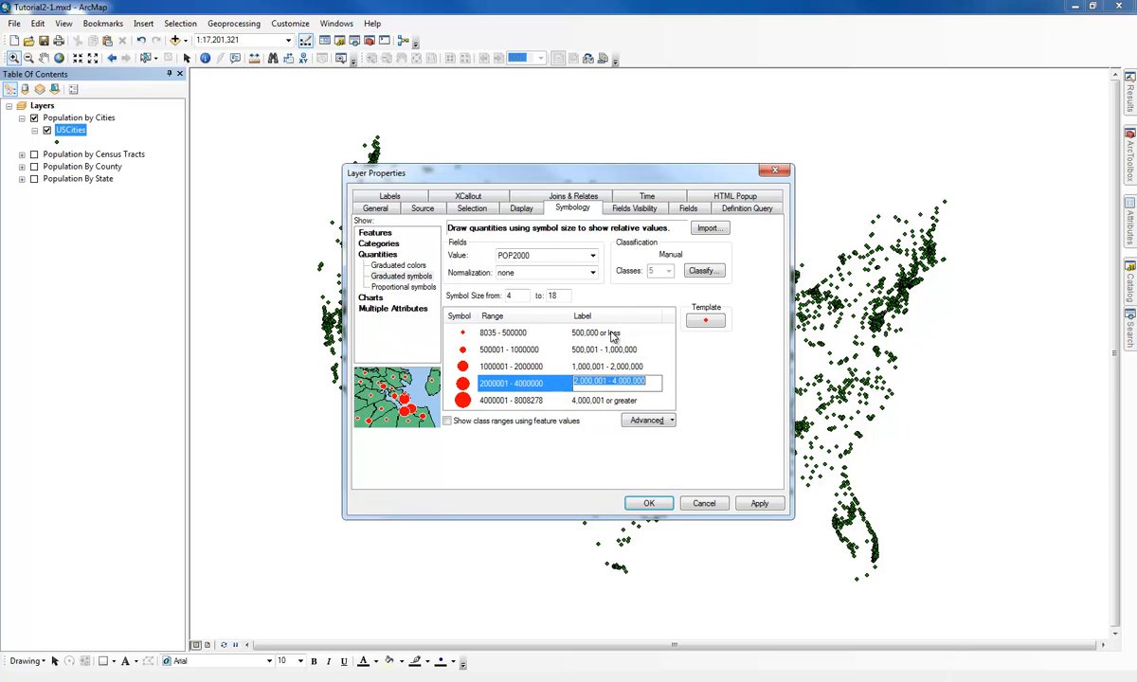
click(760, 505)
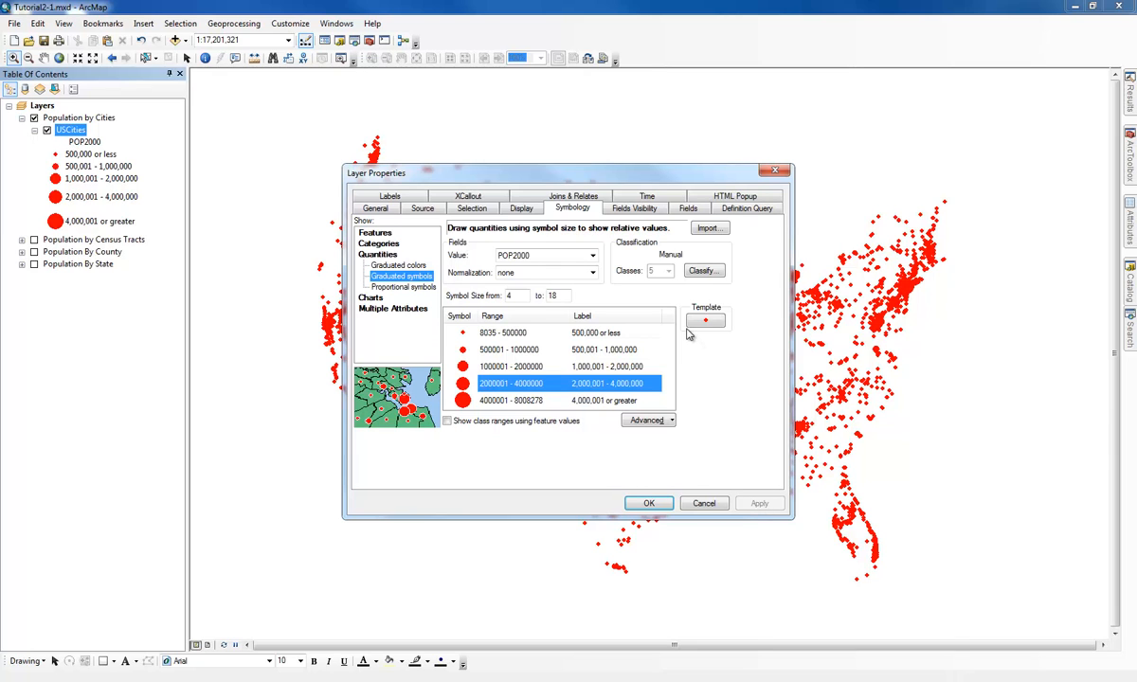
- Set the minimum USCities symbol size to 2, keep the maximum at 18, and apply and close the layer properties
drag(677, 172, 521, 130)
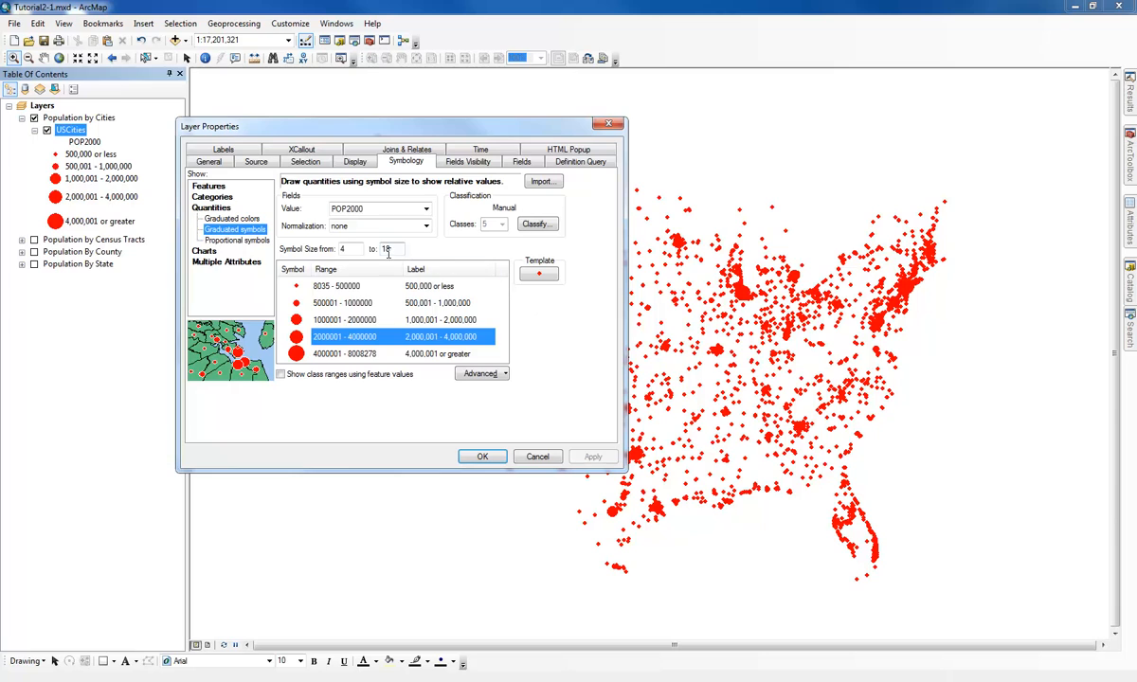
drag(349, 249, 304, 255)
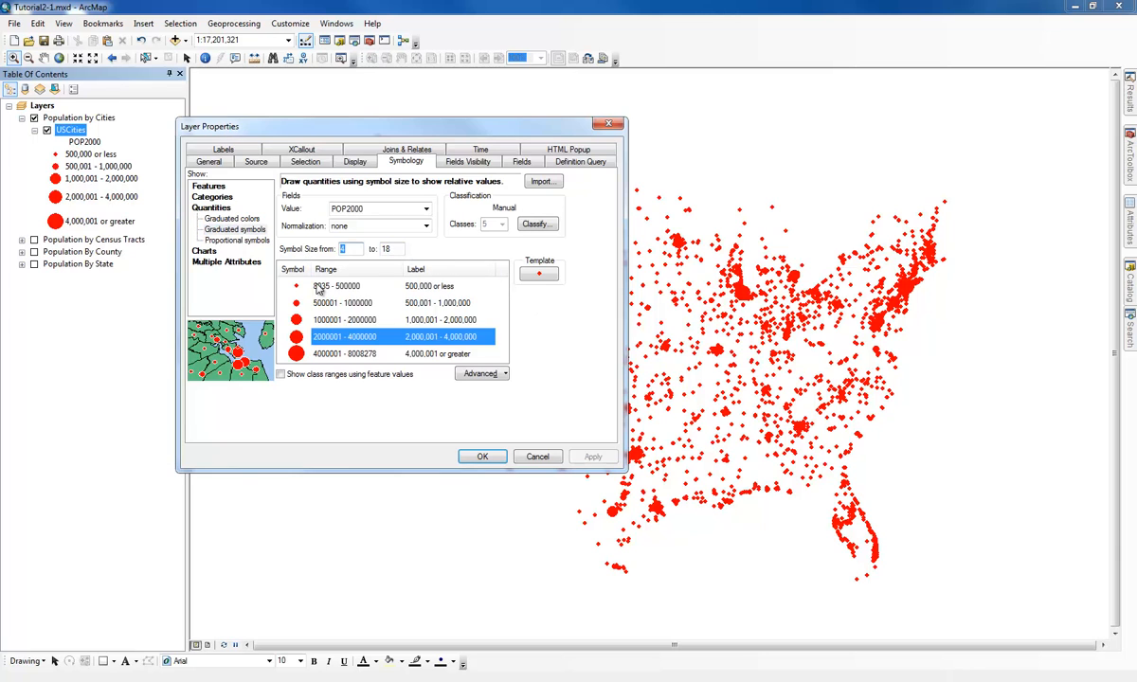
text(2)
click(395, 250)
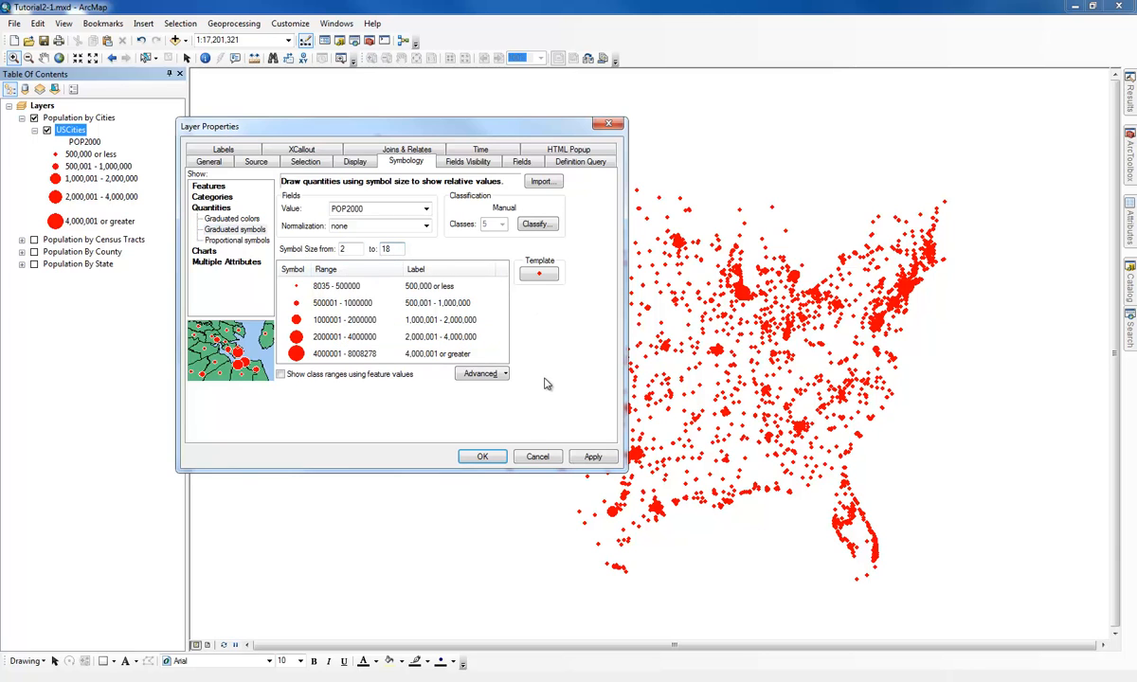
click(590, 457)
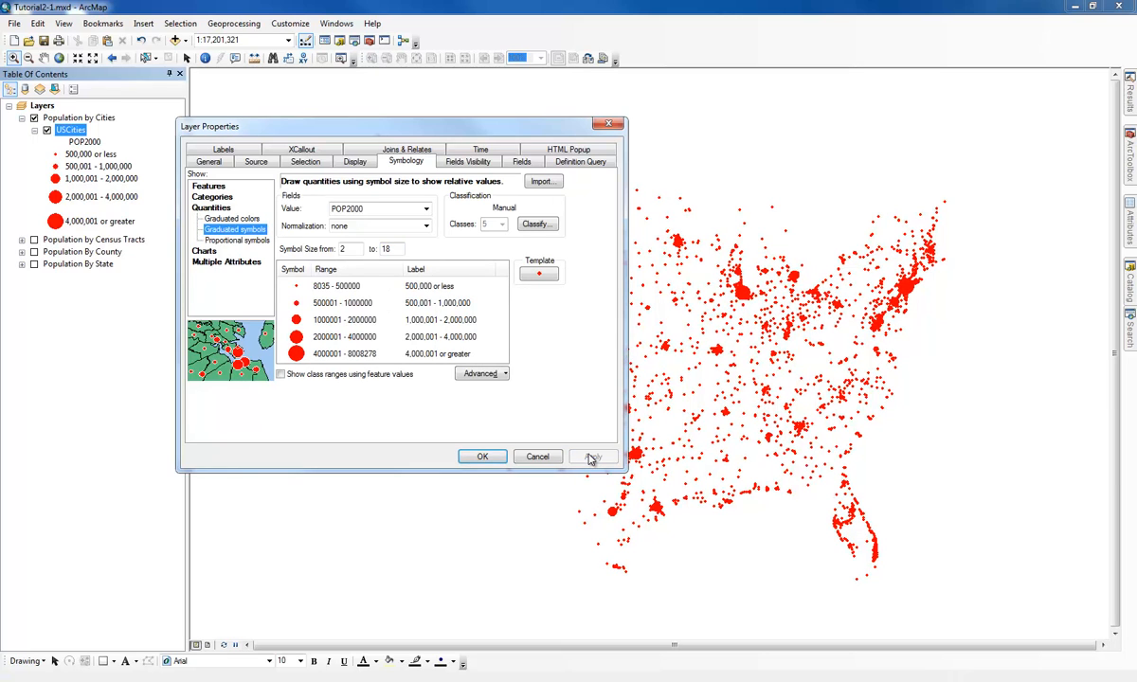
click(483, 457)
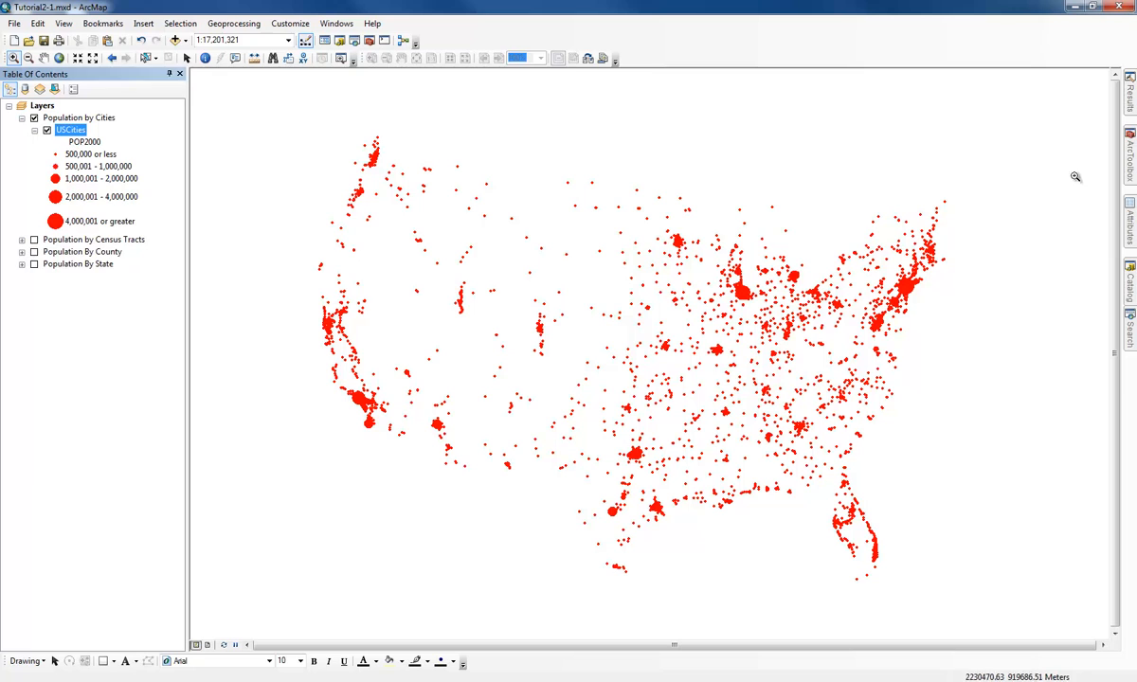
- Add USStates from UnitedStates.gdb below USCities in the Population by Cities group and set its fill to No Color
mouse_move(1132, 290)
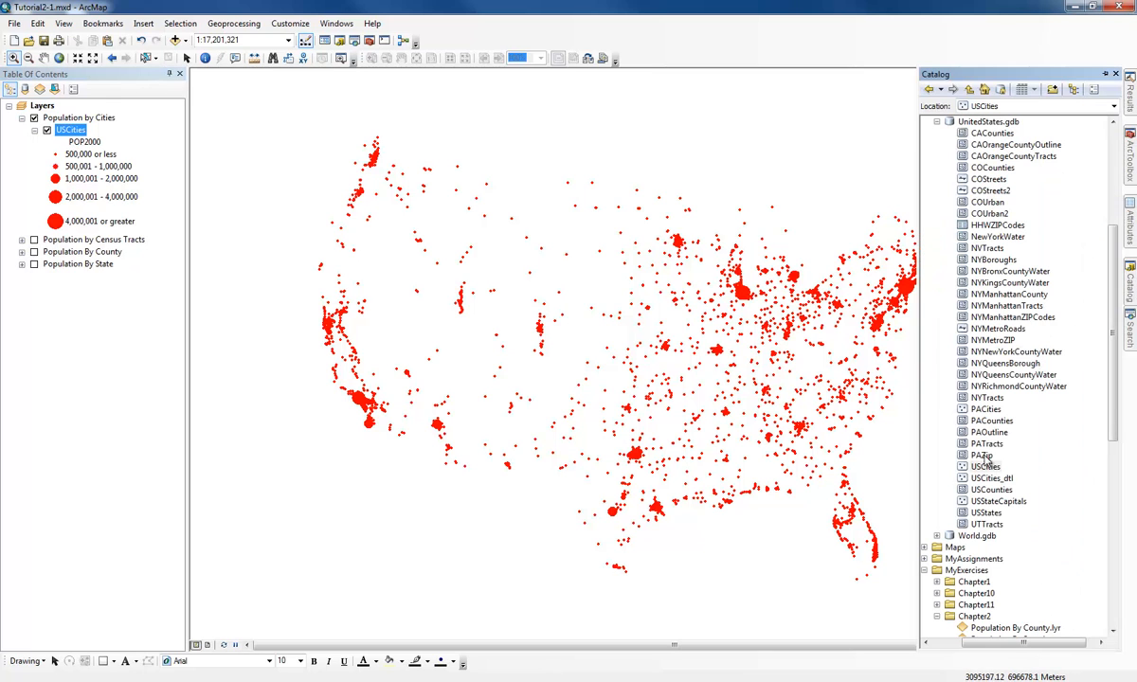
drag(987, 513, 59, 243)
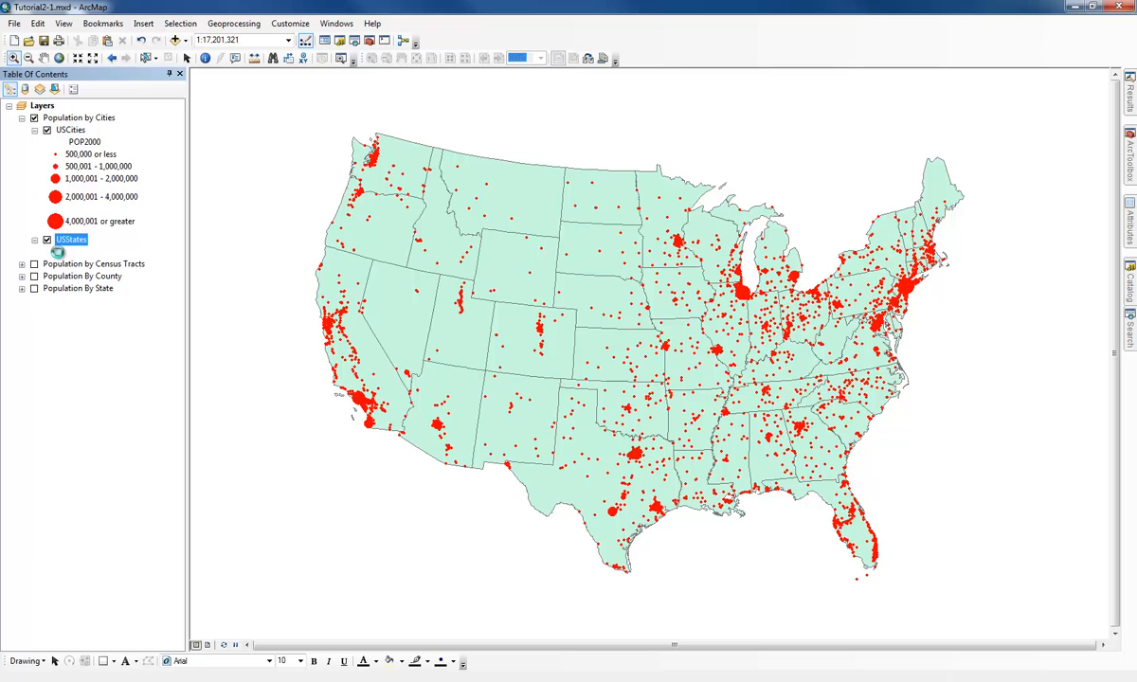
click(58, 251)
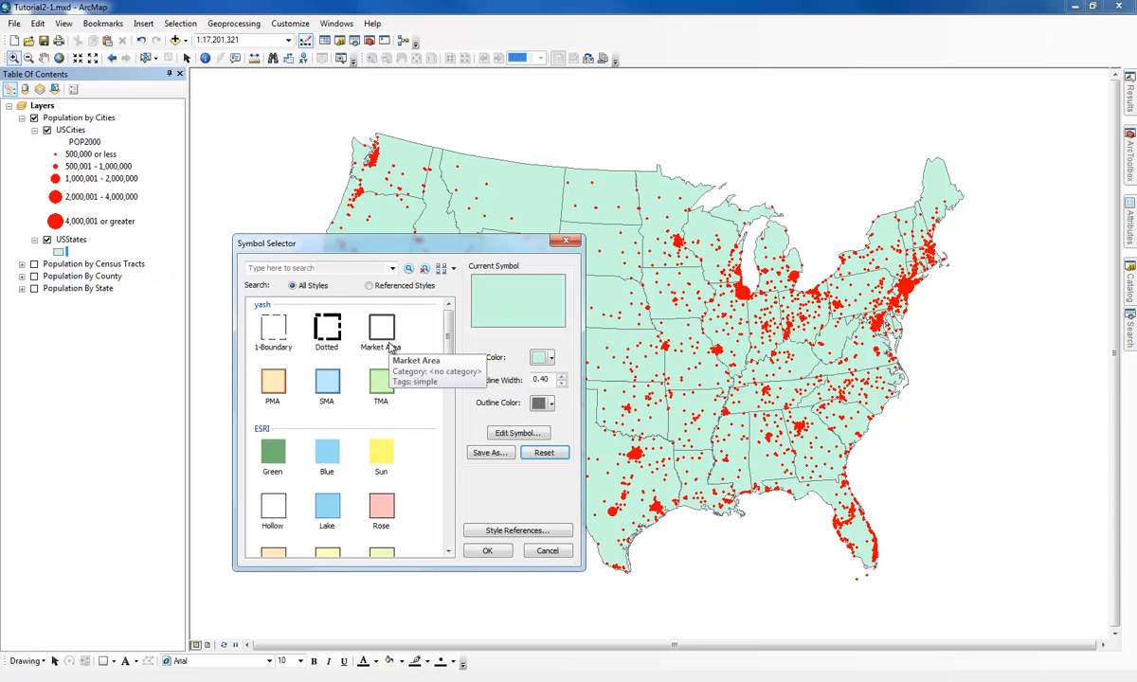
click(544, 357)
click(561, 357)
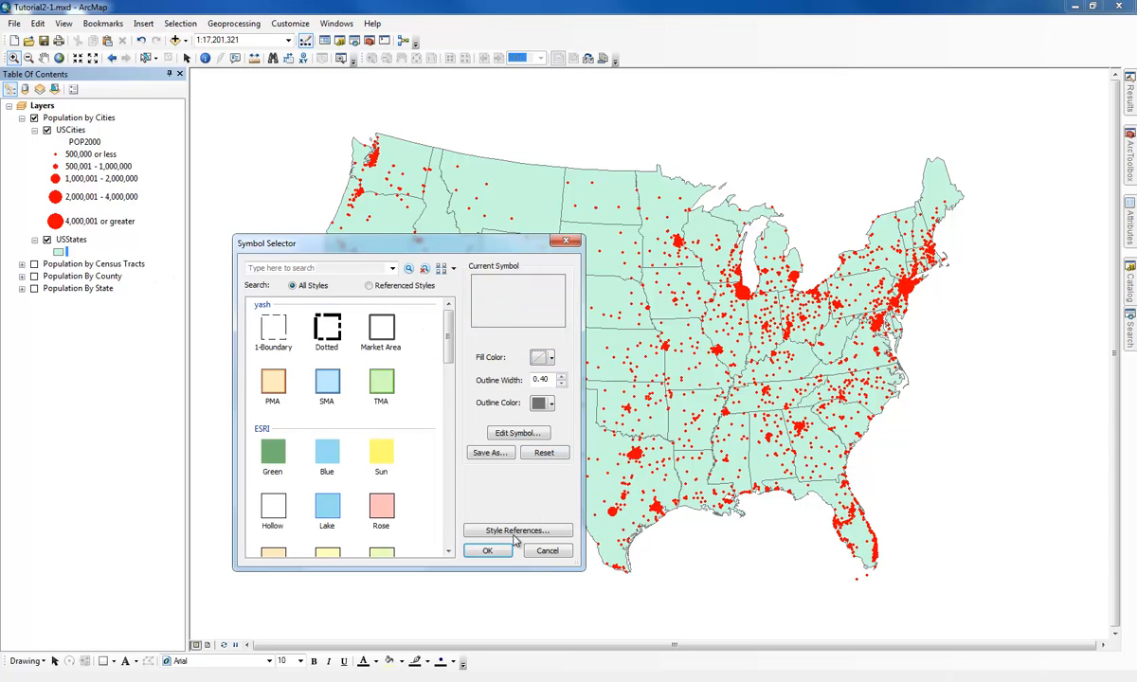
click(487, 550)
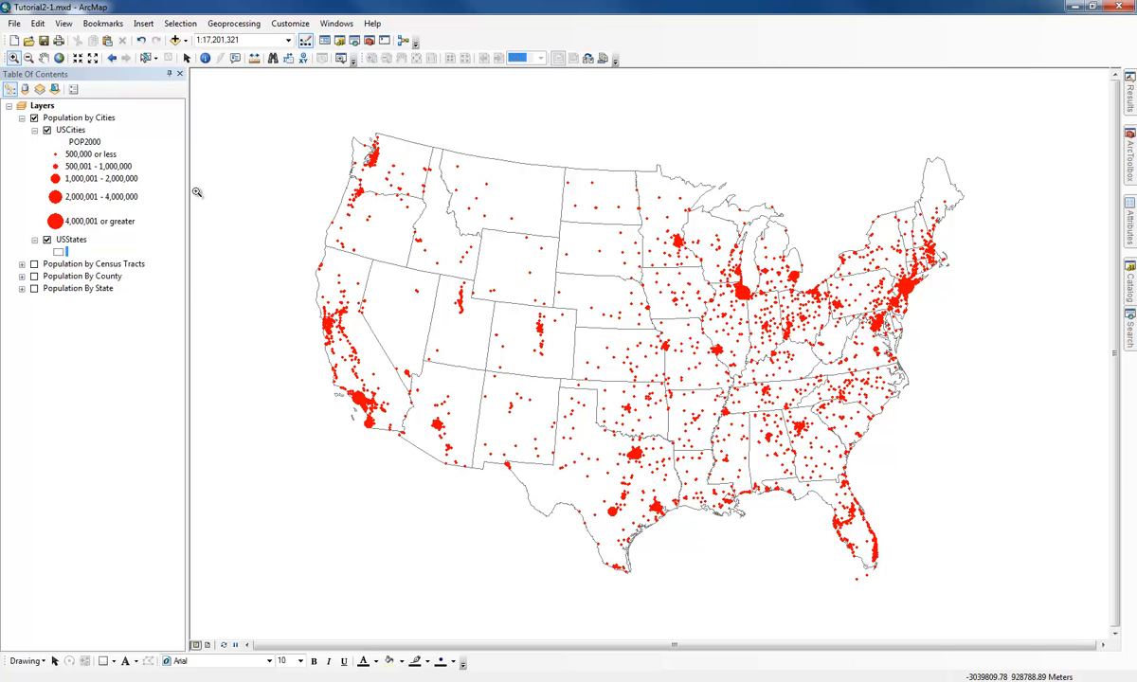
- Create a new map from the Blank Map template and remove the Business Analyst Network Barriers layer
click(14, 39)
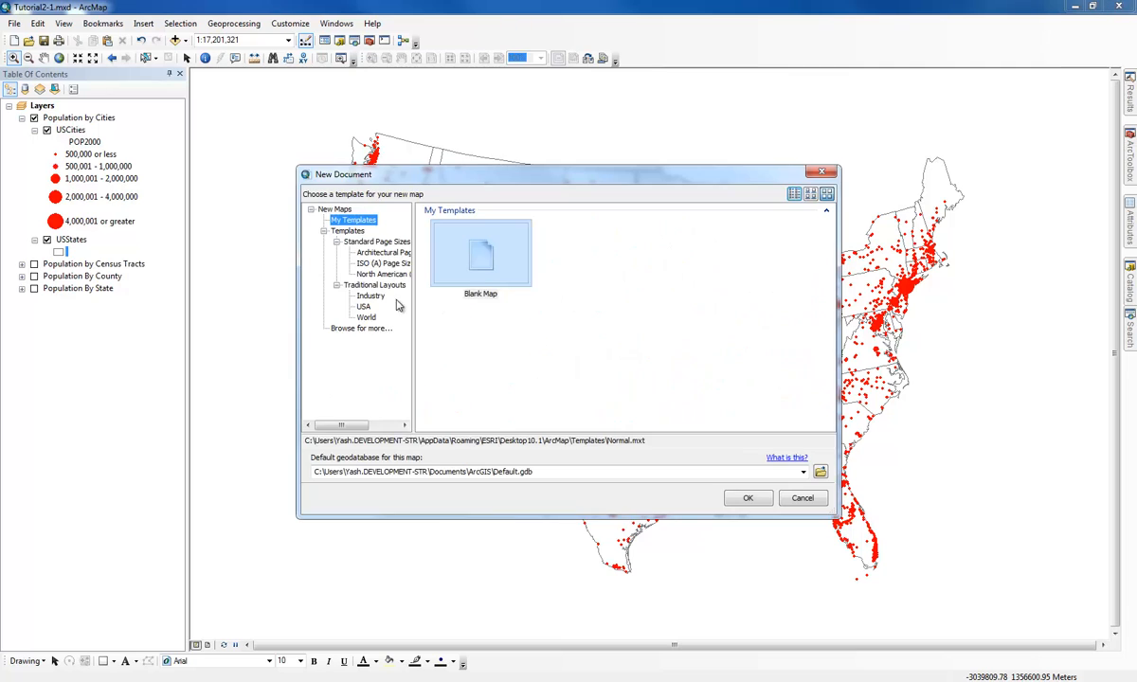
click(471, 273)
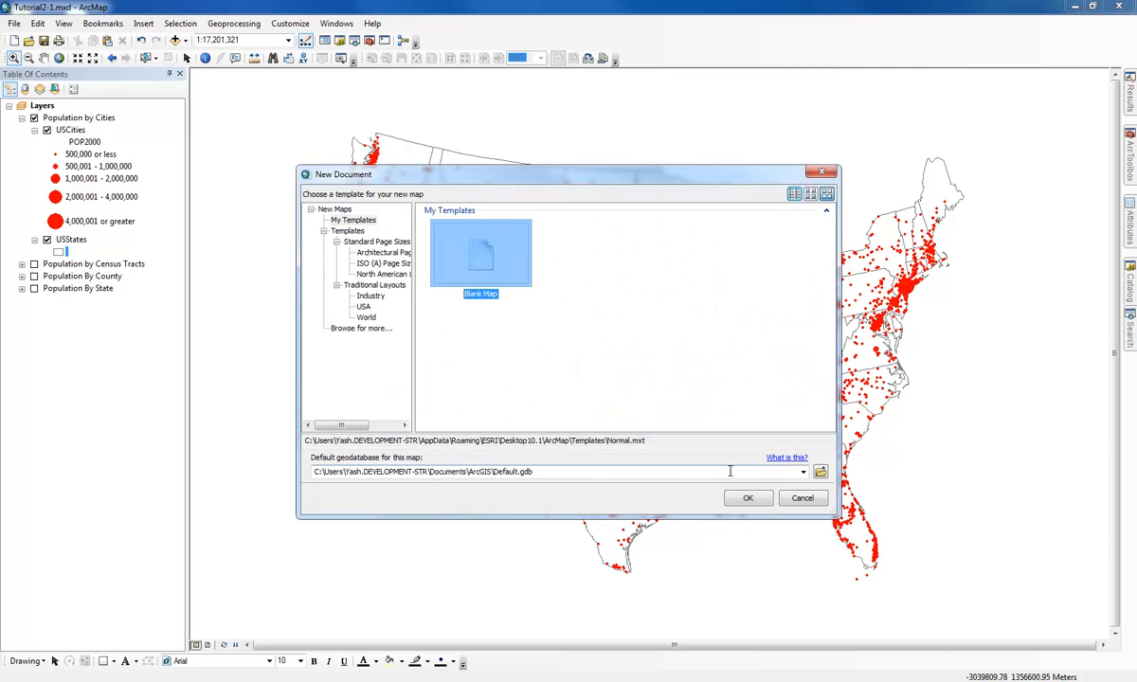
click(748, 497)
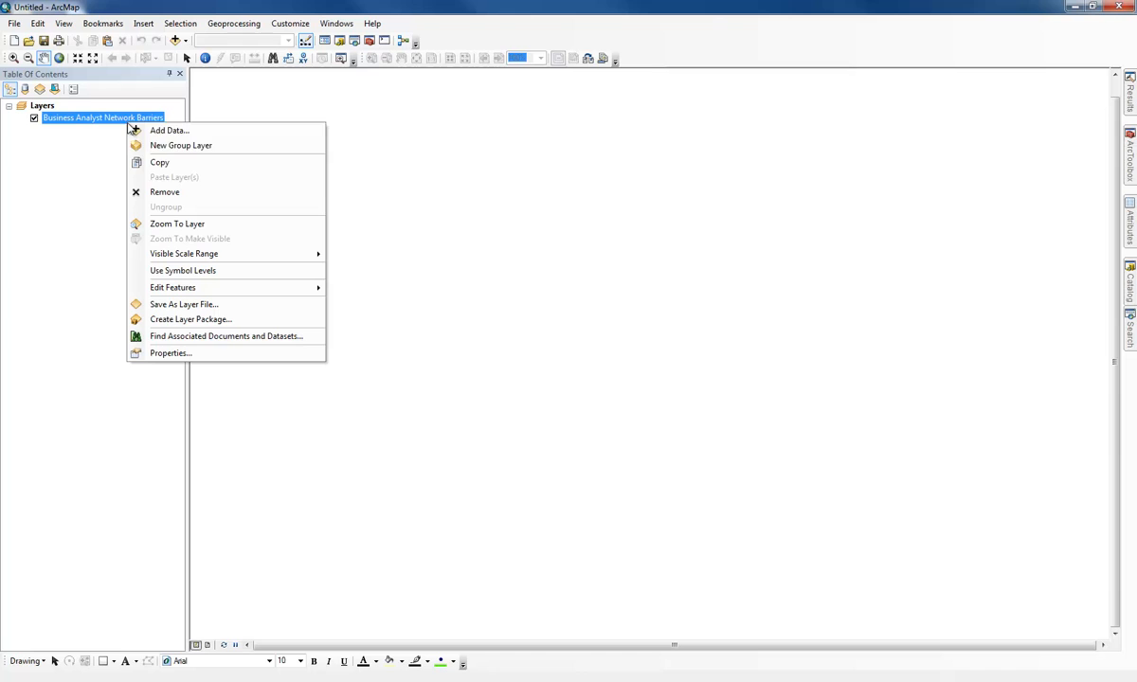
click(157, 191)
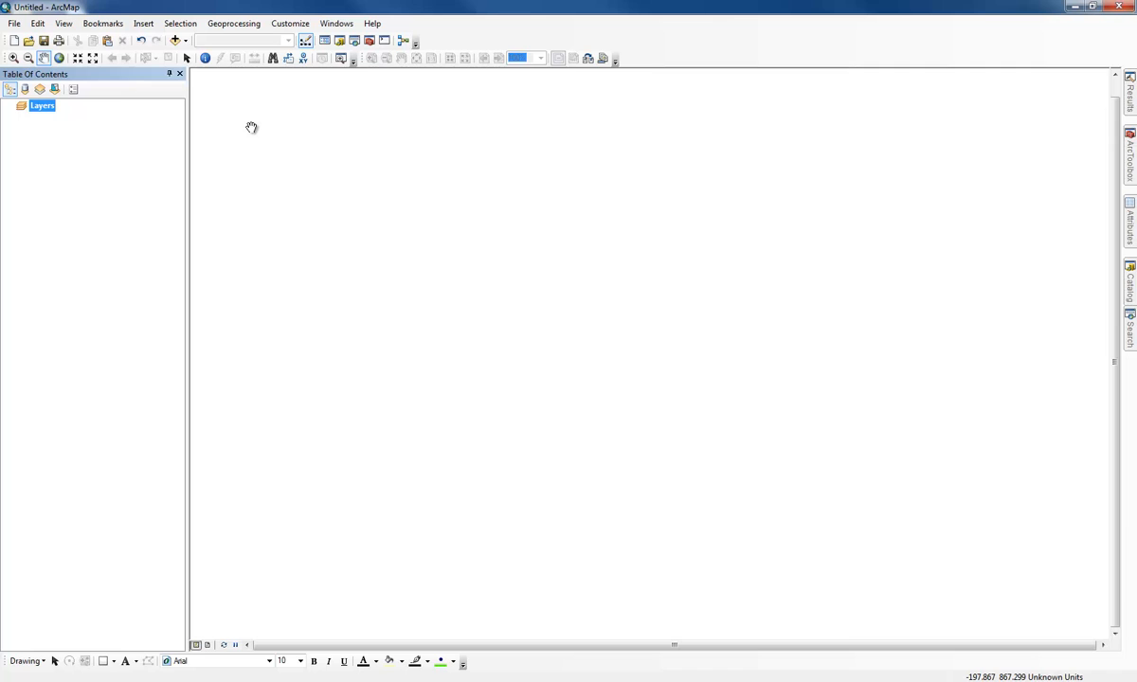
- Add the PACities feature class from UnitedStates.gdb in the GIST1 Data folder to the map
click(1128, 292)
click(938, 123)
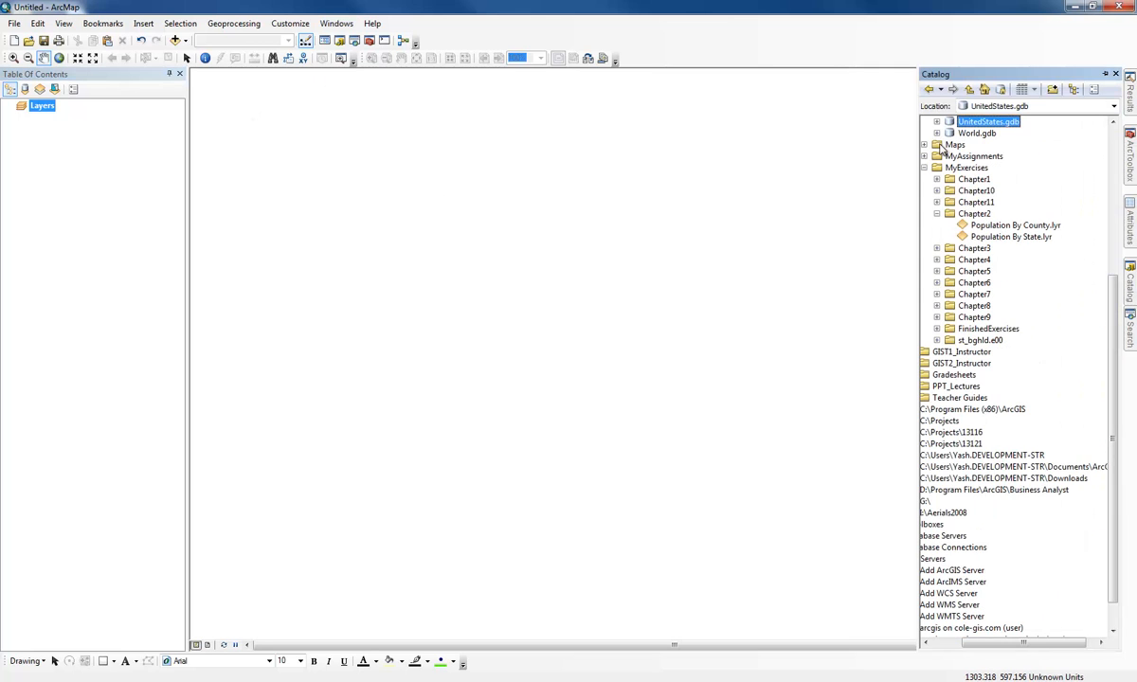
scroll(953, 200, up, 2)
scroll(953, 201, up, 3)
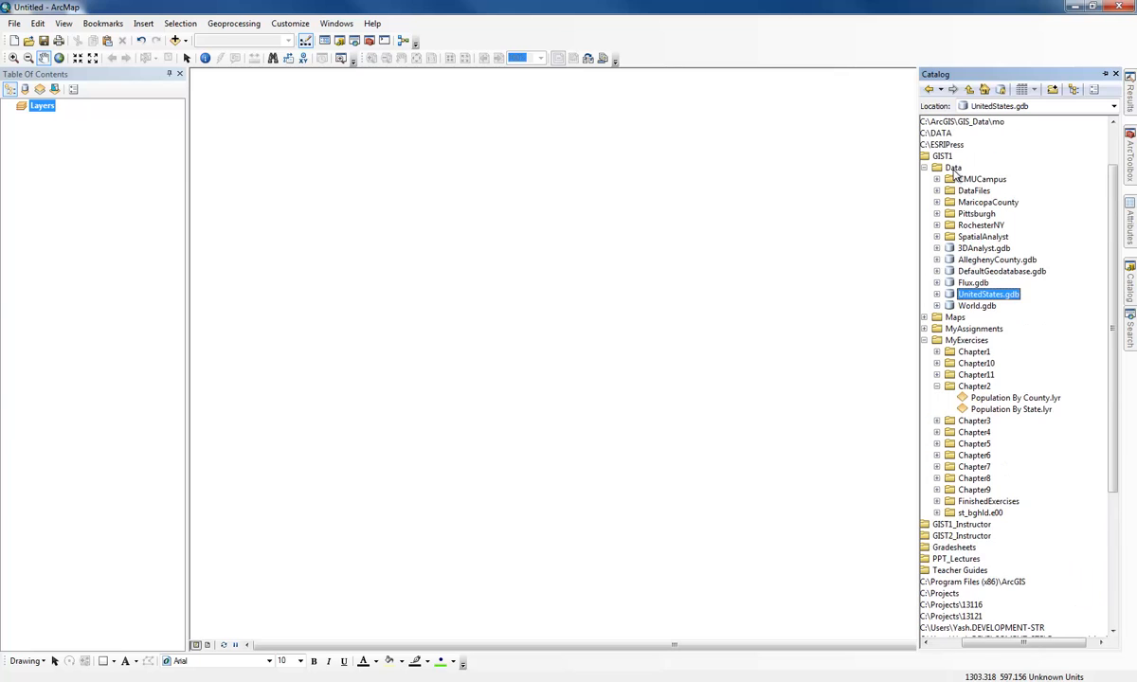
click(953, 170)
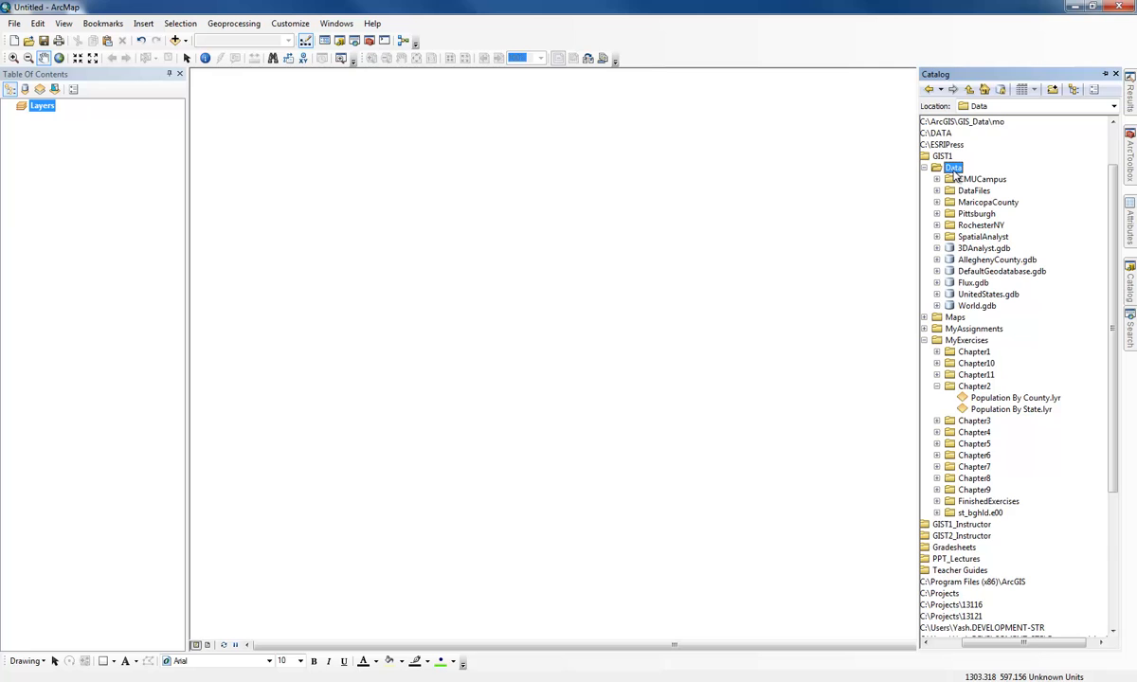
click(973, 294)
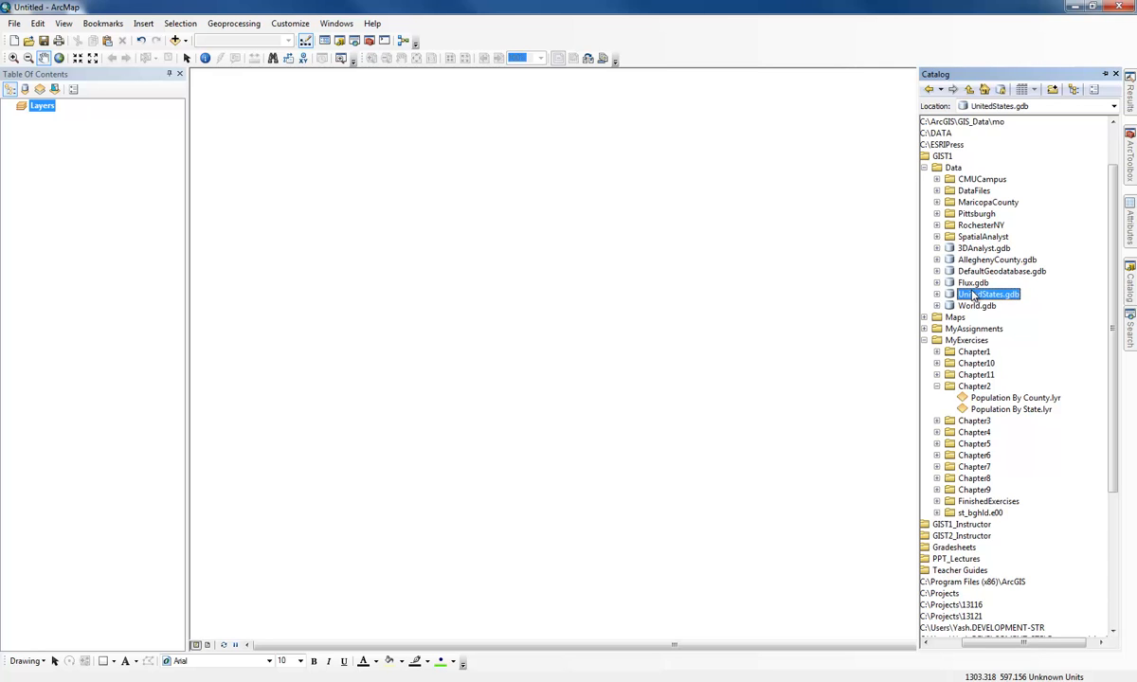
double_click(973, 294)
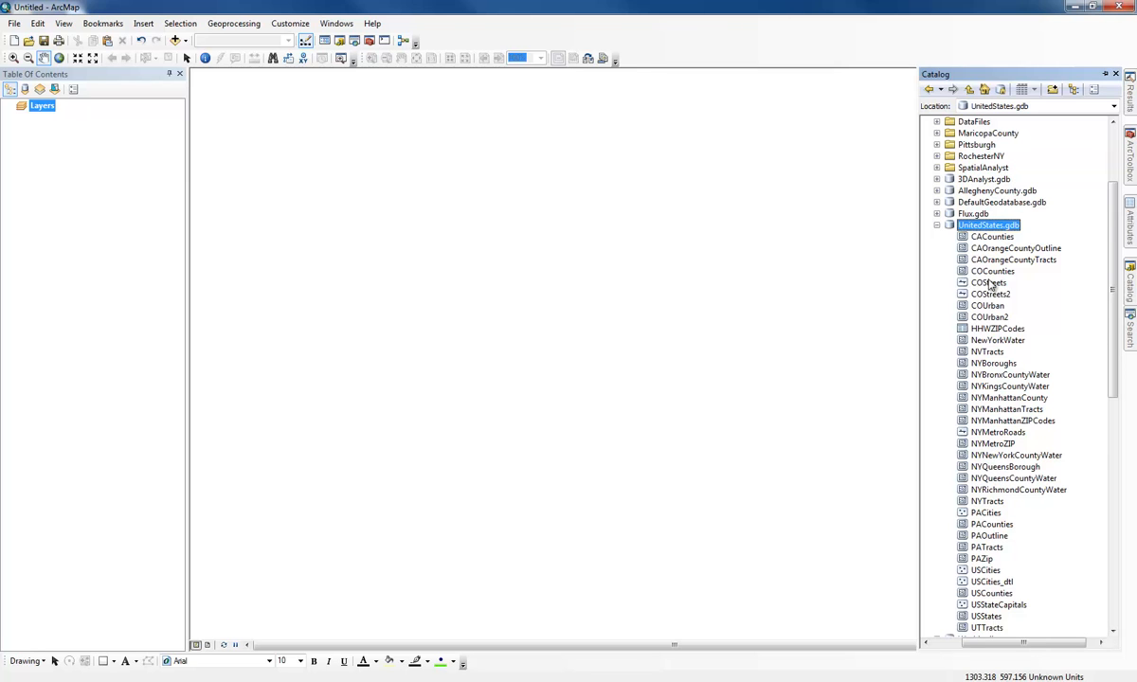
scroll(973, 357, down, 3)
mouse_move(989, 409)
mouse_down()
mouse_move(935, 394)
mouse_move(953, 409)
mouse_move(745, 389)
mouse_up()
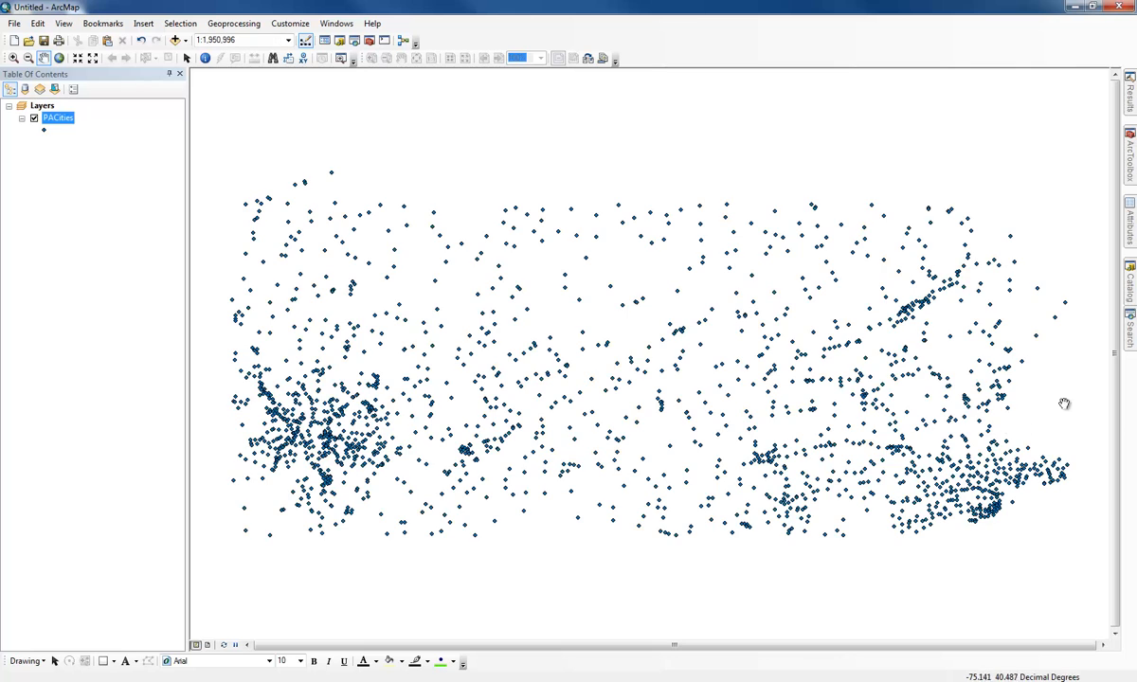
- Add the PACounties feature class from UnitedStates.gdb to the map
mouse_move(1129, 280)
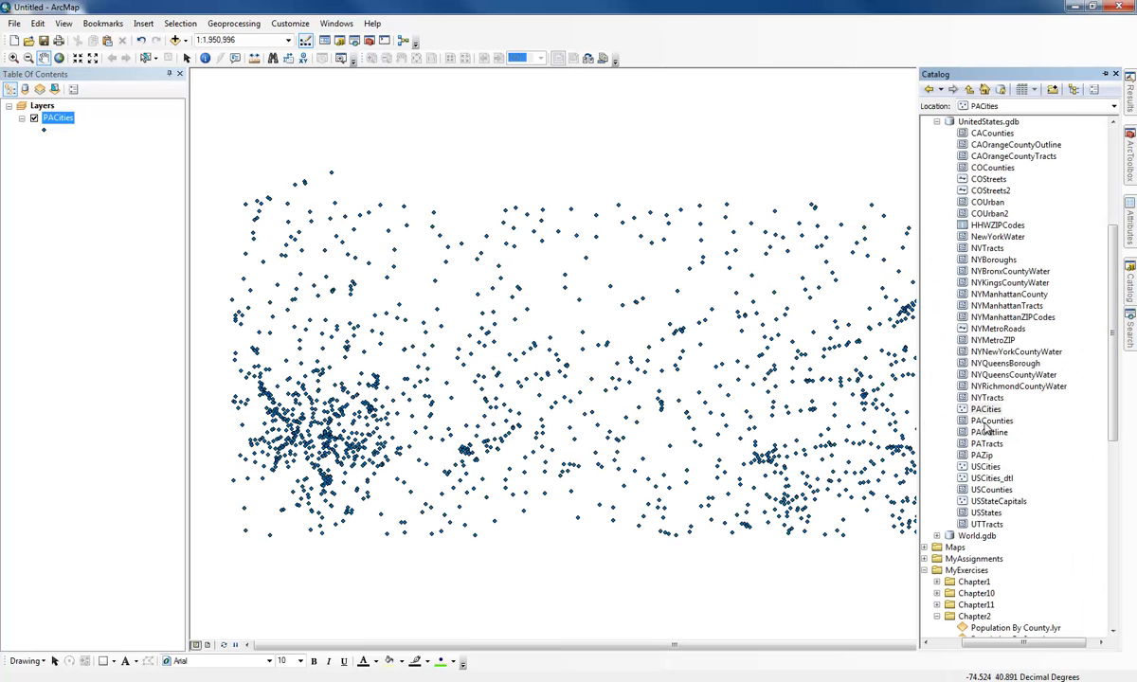
drag(990, 422, 797, 426)
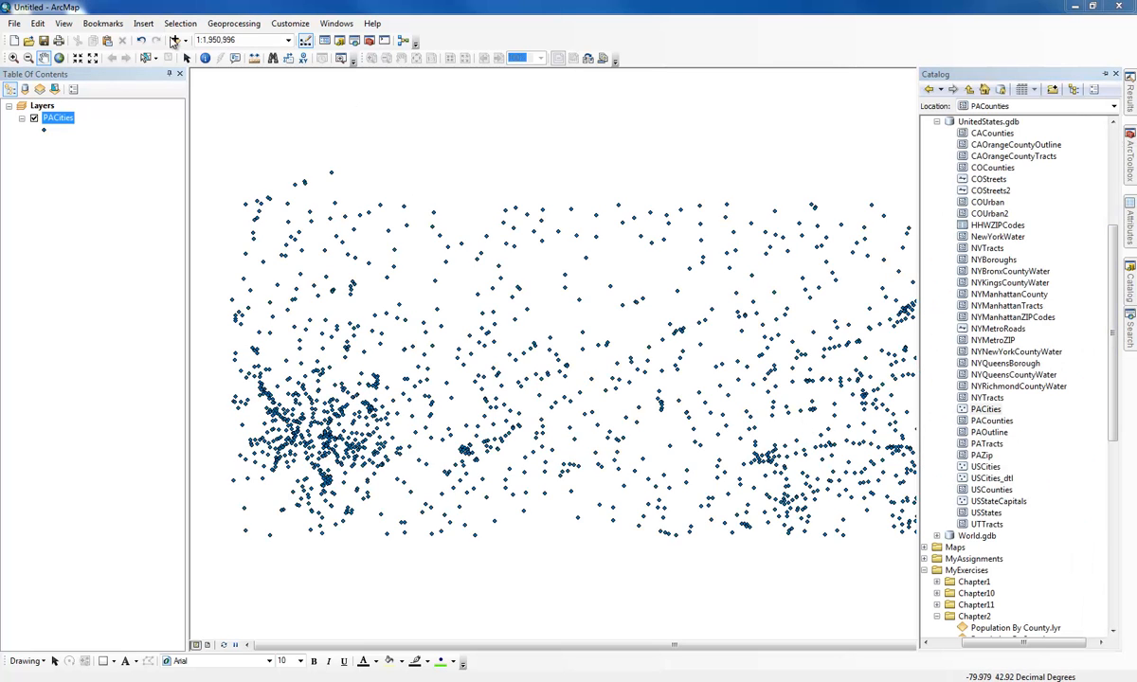
mouse_move(1129, 279)
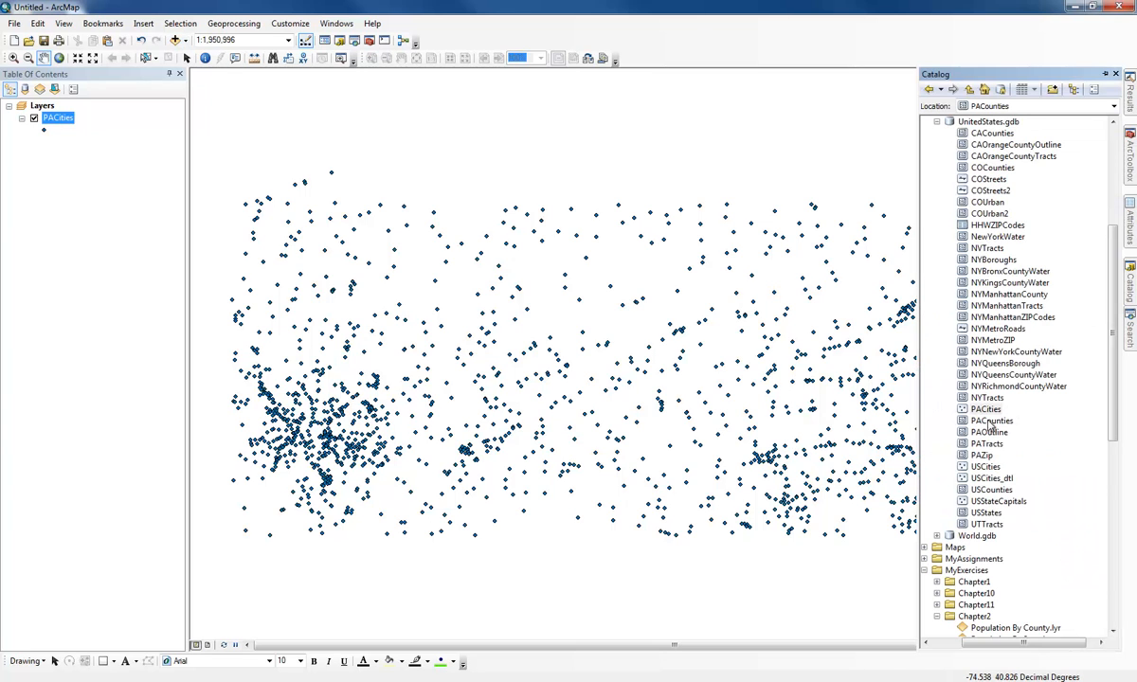
drag(992, 424, 663, 379)
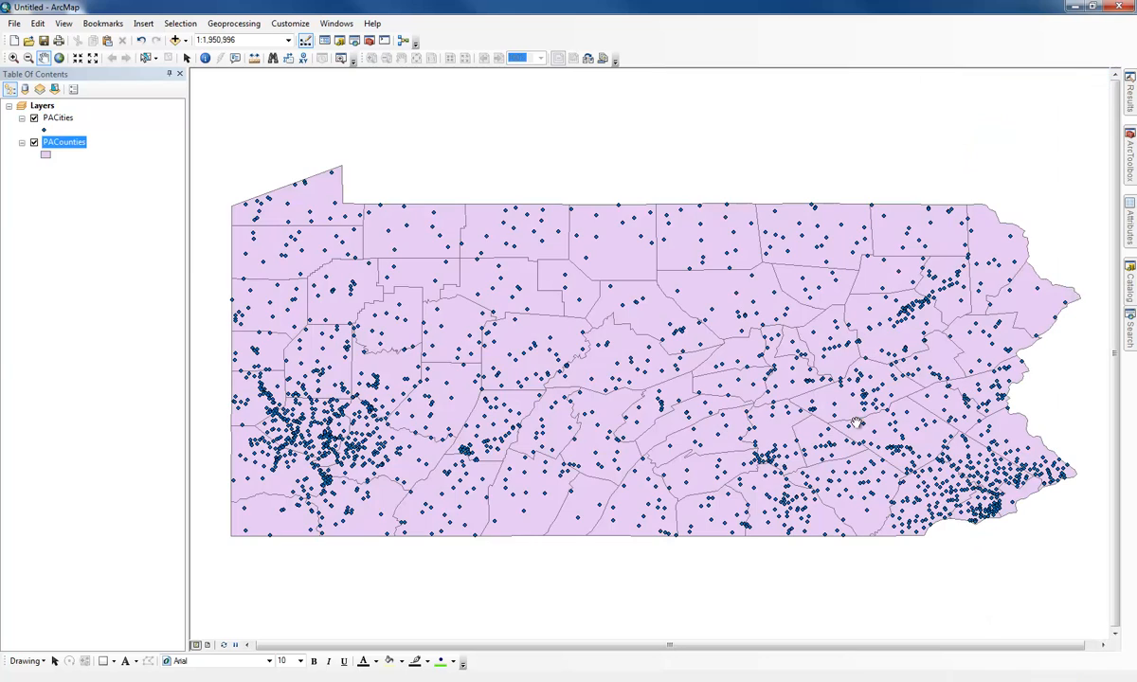
- Give the PACounties symbol no fill color and a lighter gray outline
click(46, 154)
click(539, 357)
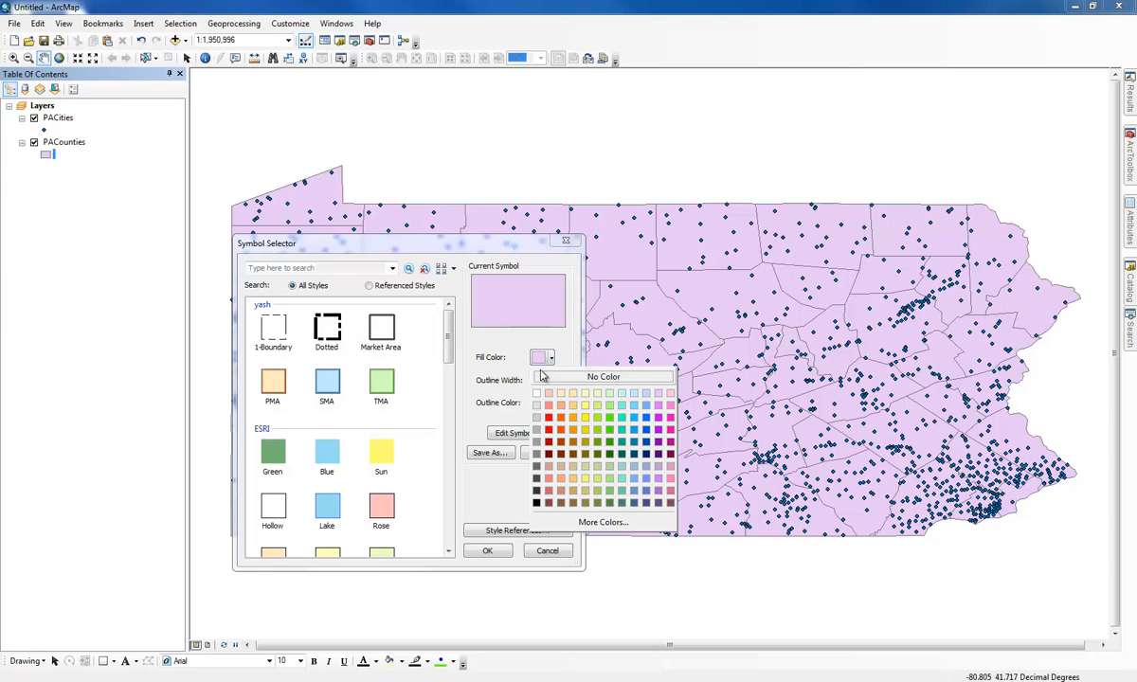
click(573, 376)
click(486, 550)
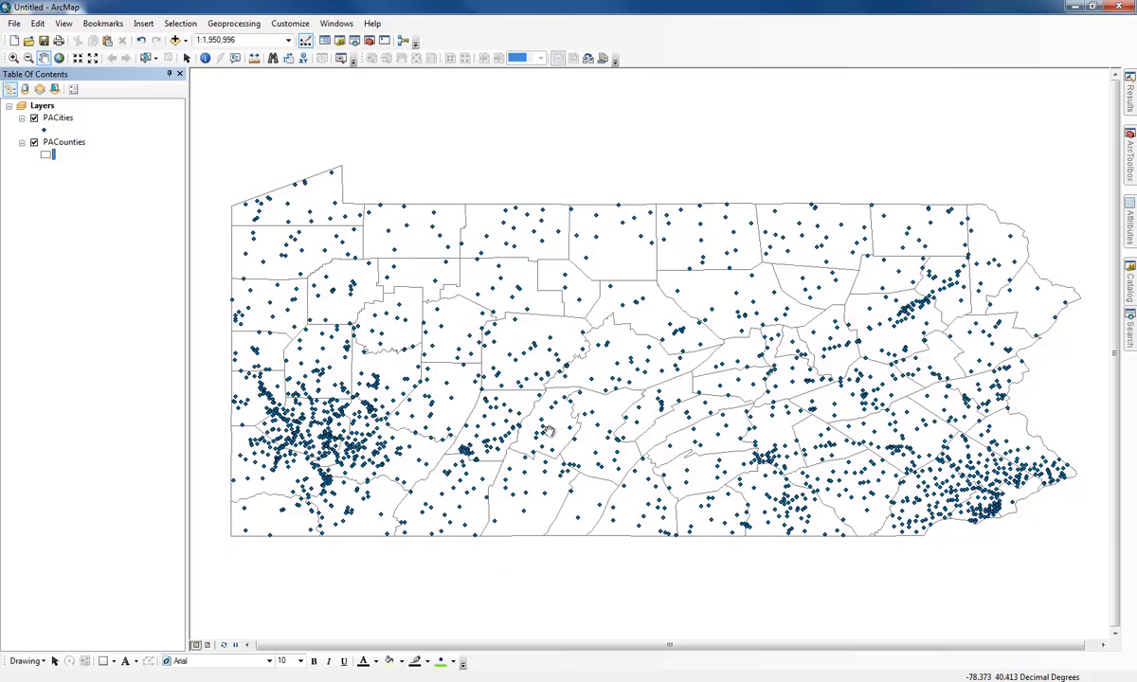
click(46, 154)
click(552, 408)
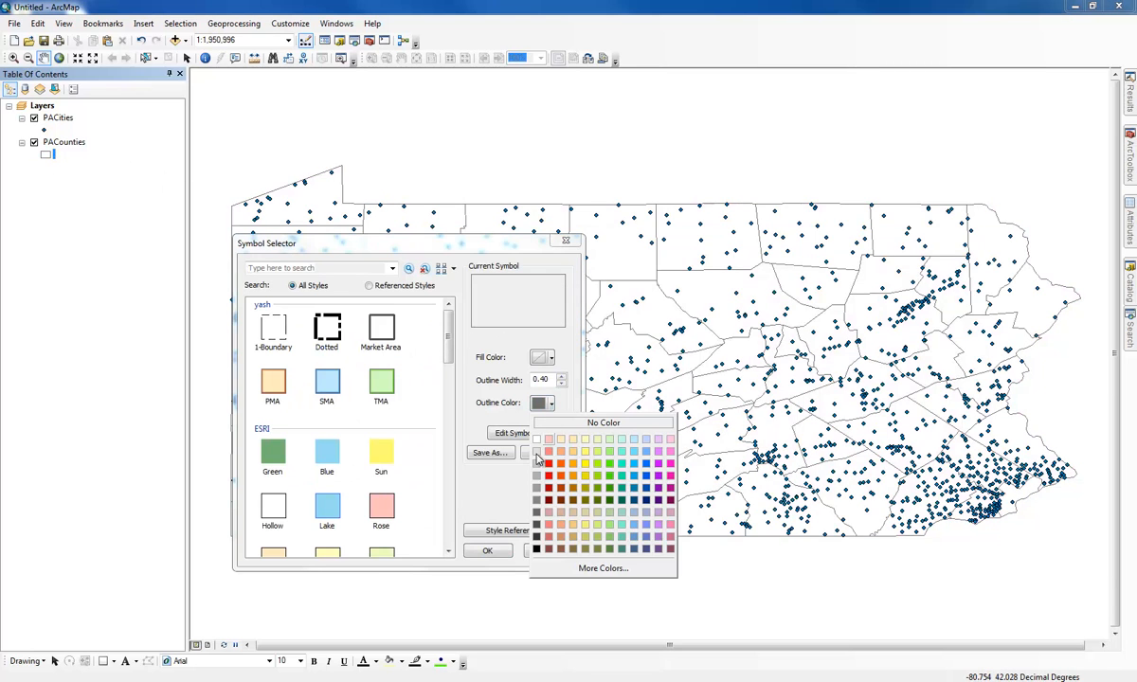
click(538, 485)
click(487, 550)
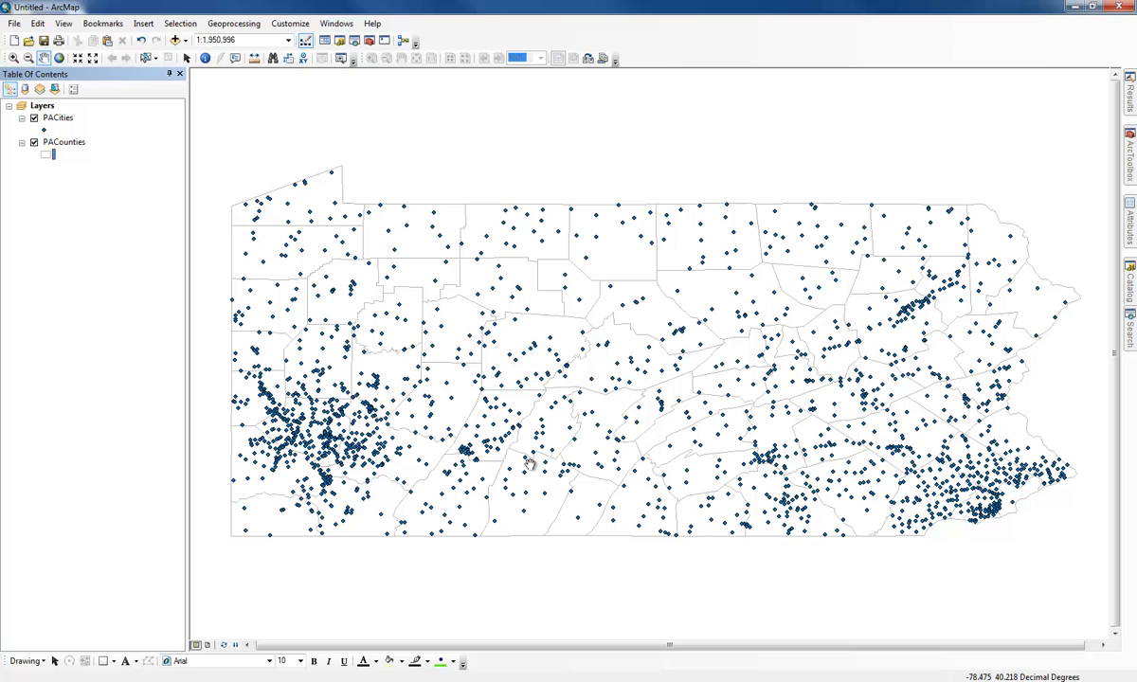
- Build a definition query for PACities with the expression "FEATURE" = '10,000 to 49,999'
right_click(65, 119)
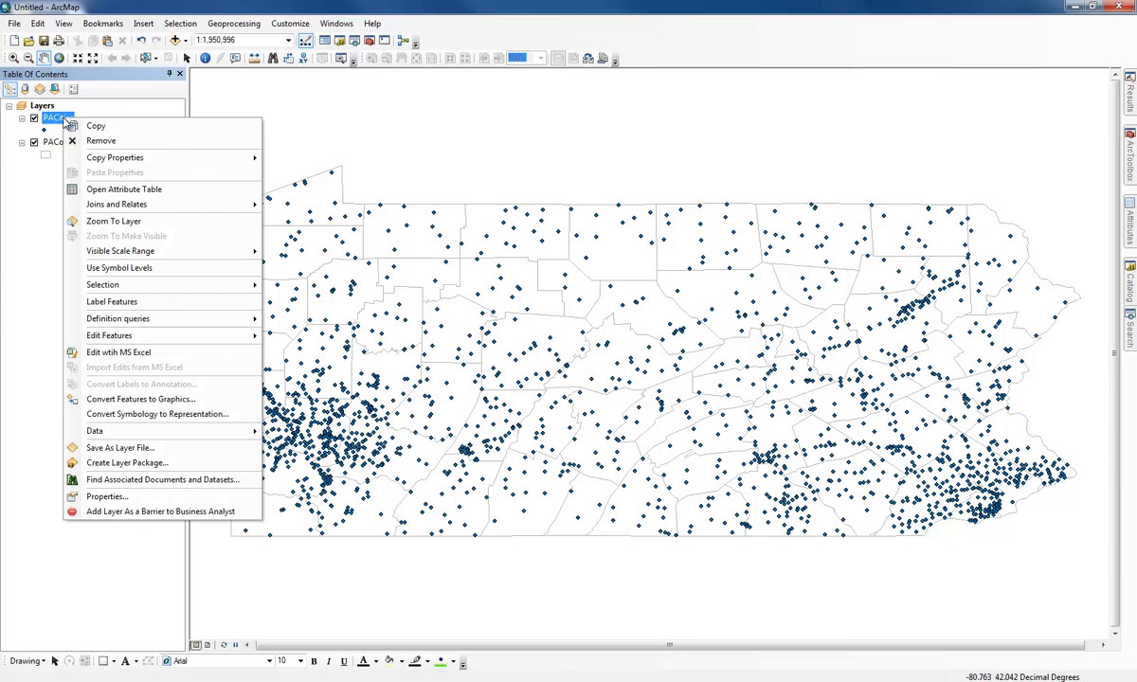
click(109, 497)
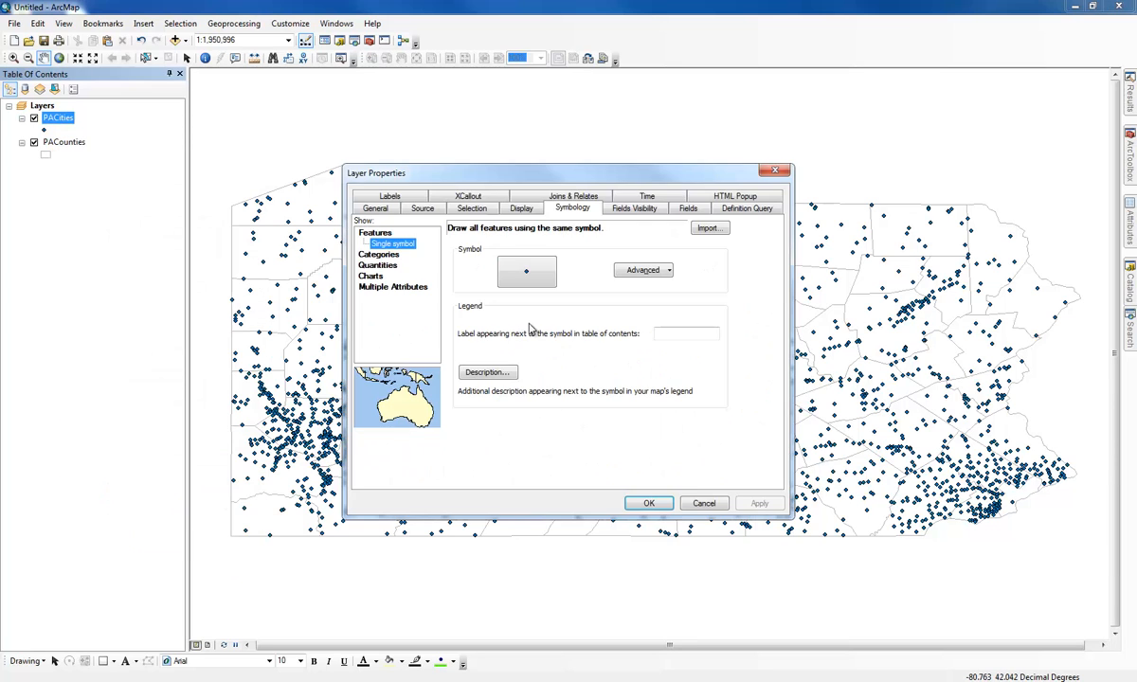
click(735, 211)
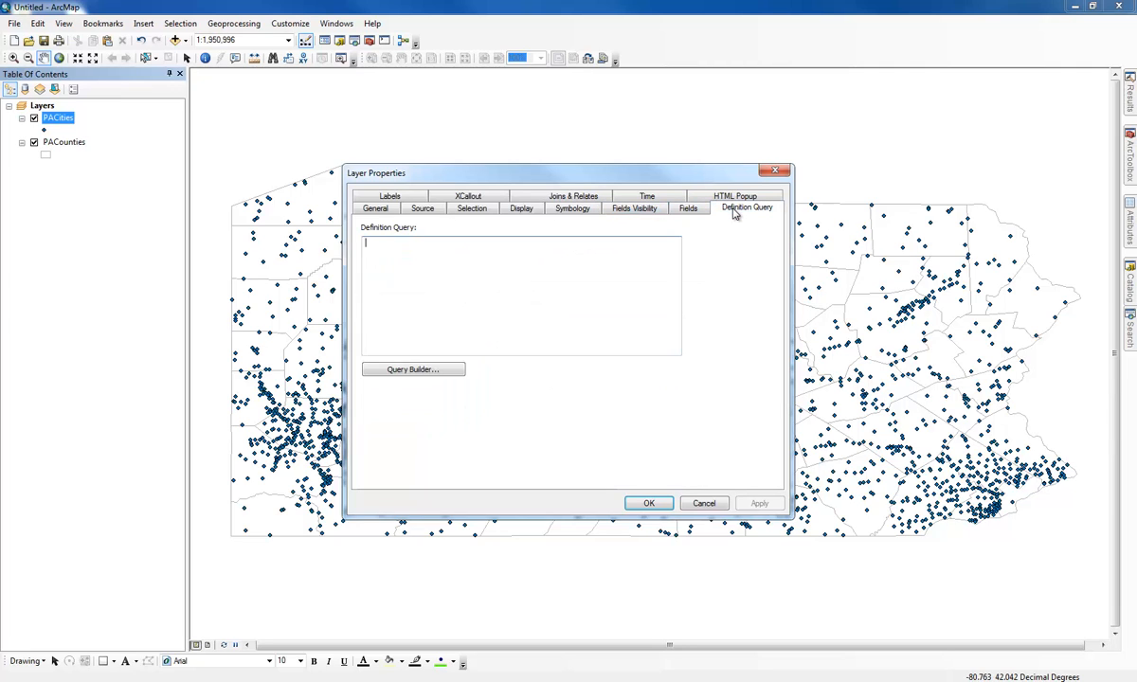
click(432, 371)
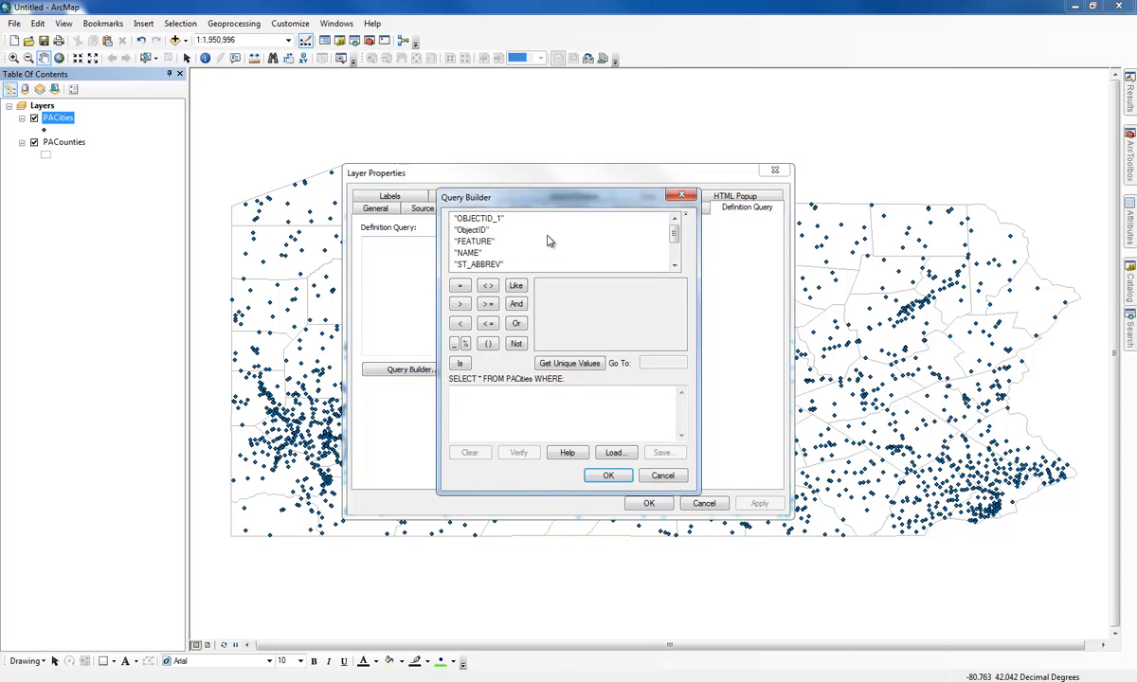
click(483, 244)
double_click(471, 242)
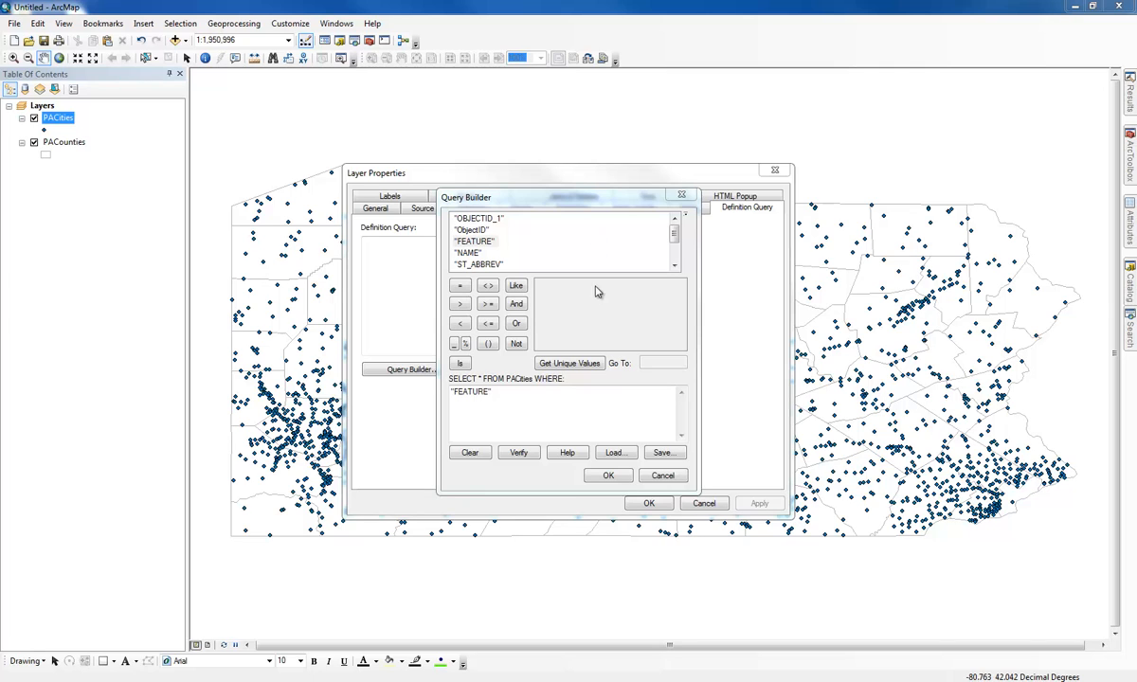
click(469, 241)
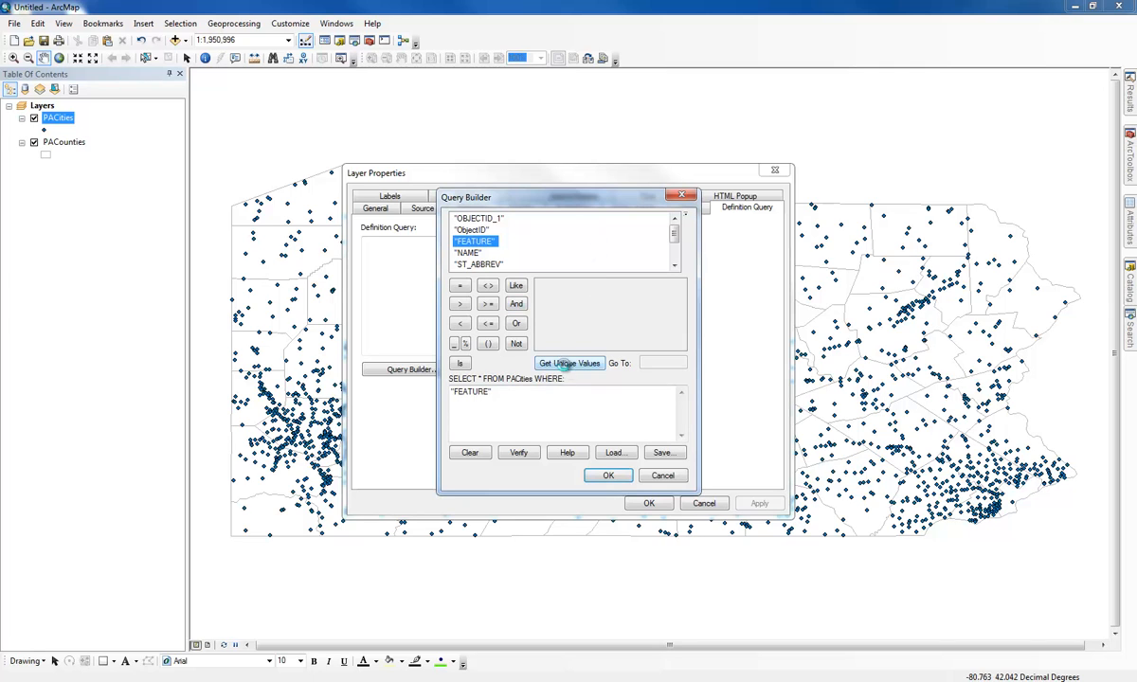
click(568, 364)
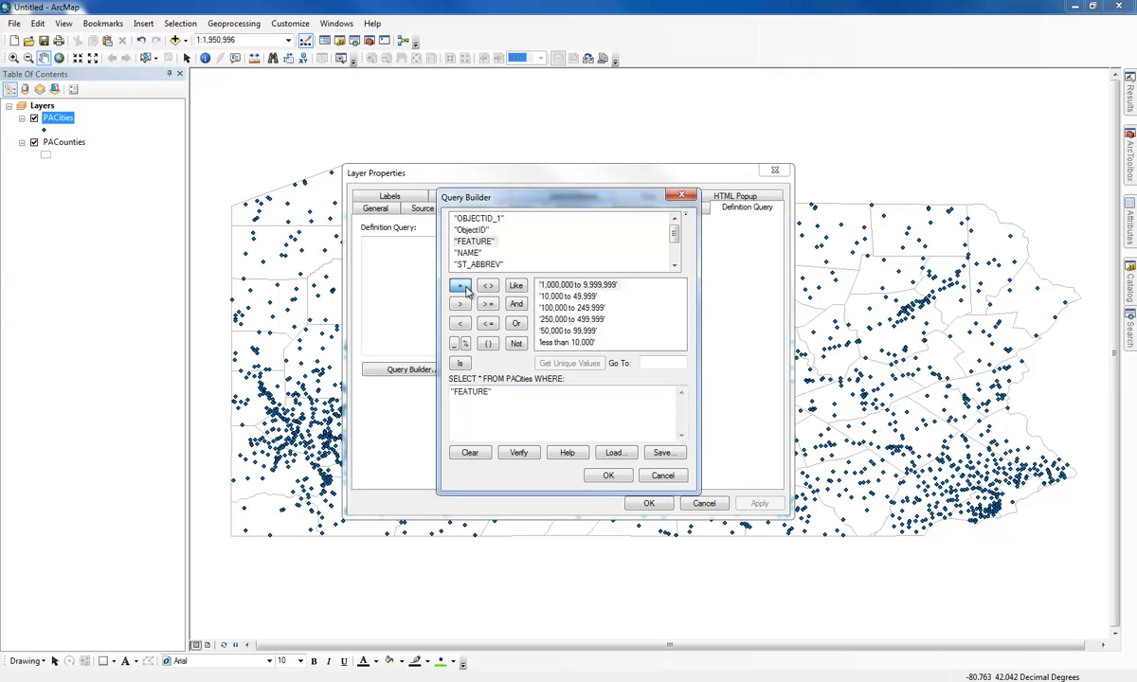
click(465, 291)
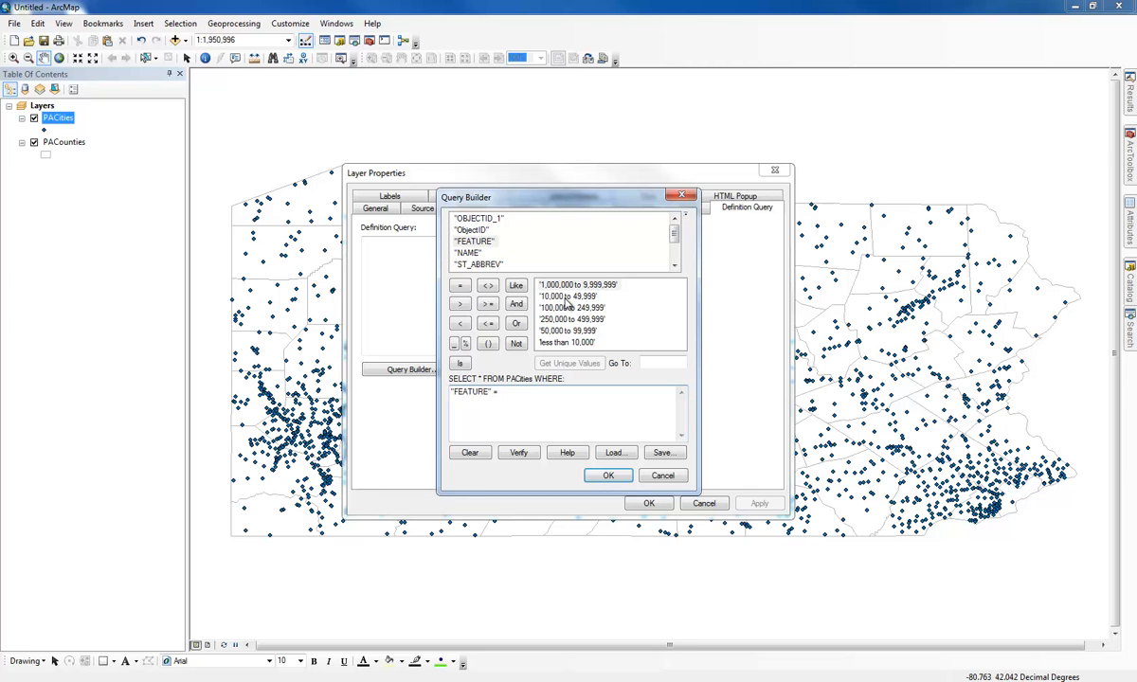
double_click(567, 296)
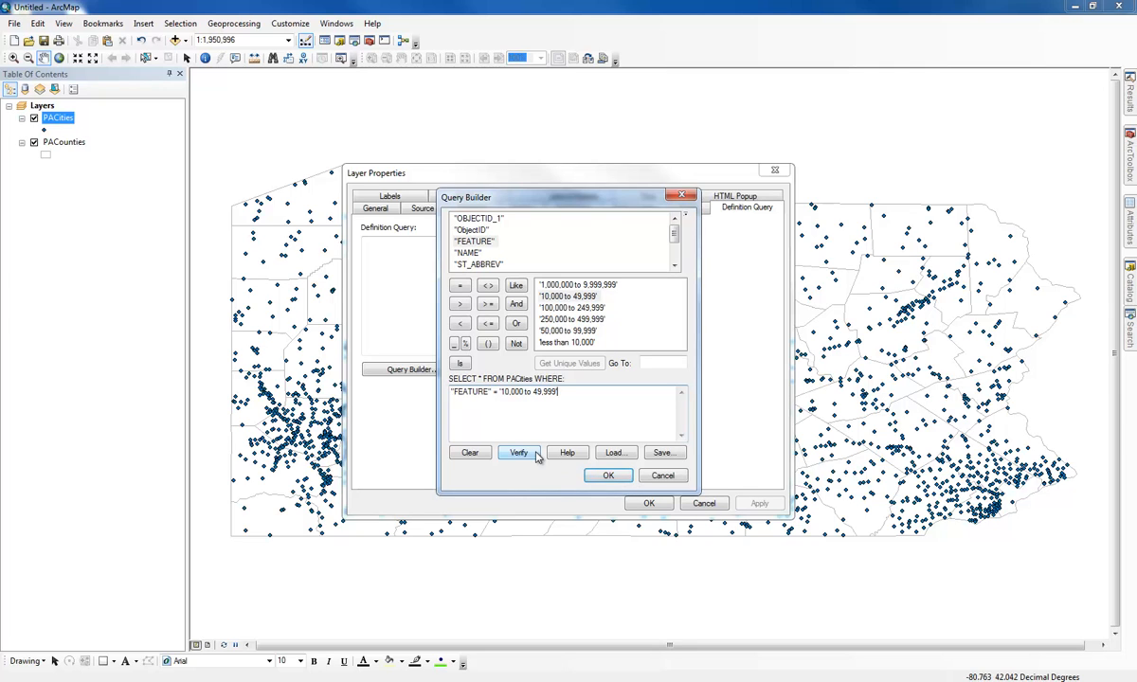
- Verify the query expression, apply it to PACities and close the layer properties
click(524, 453)
click(622, 392)
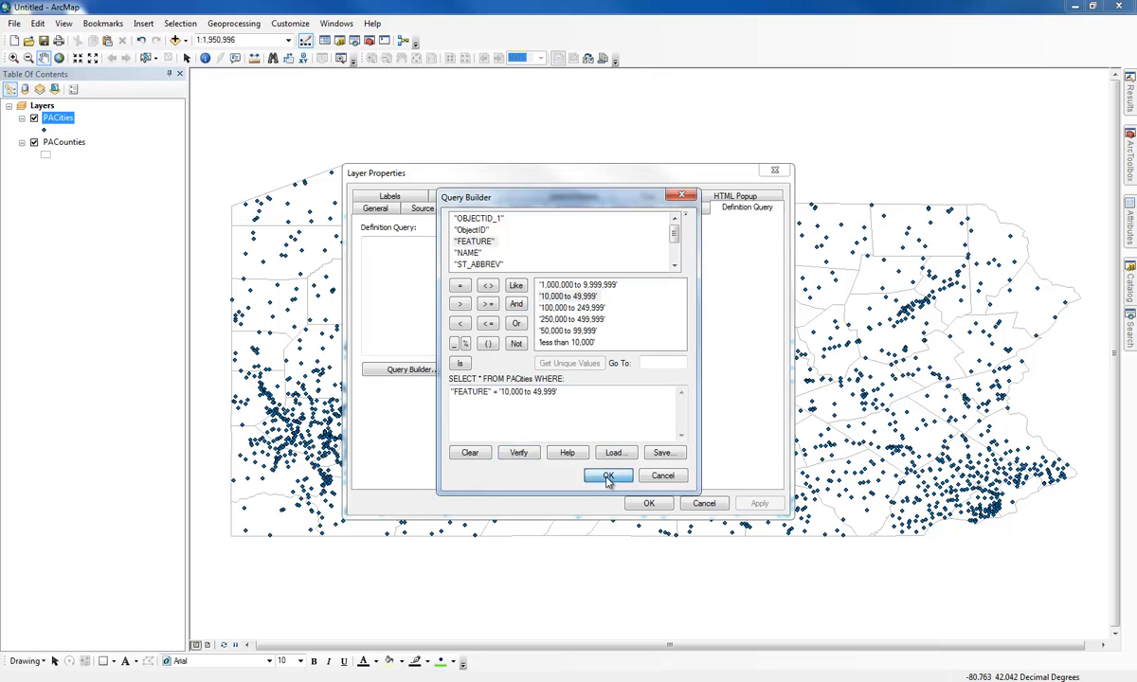
click(607, 477)
click(759, 503)
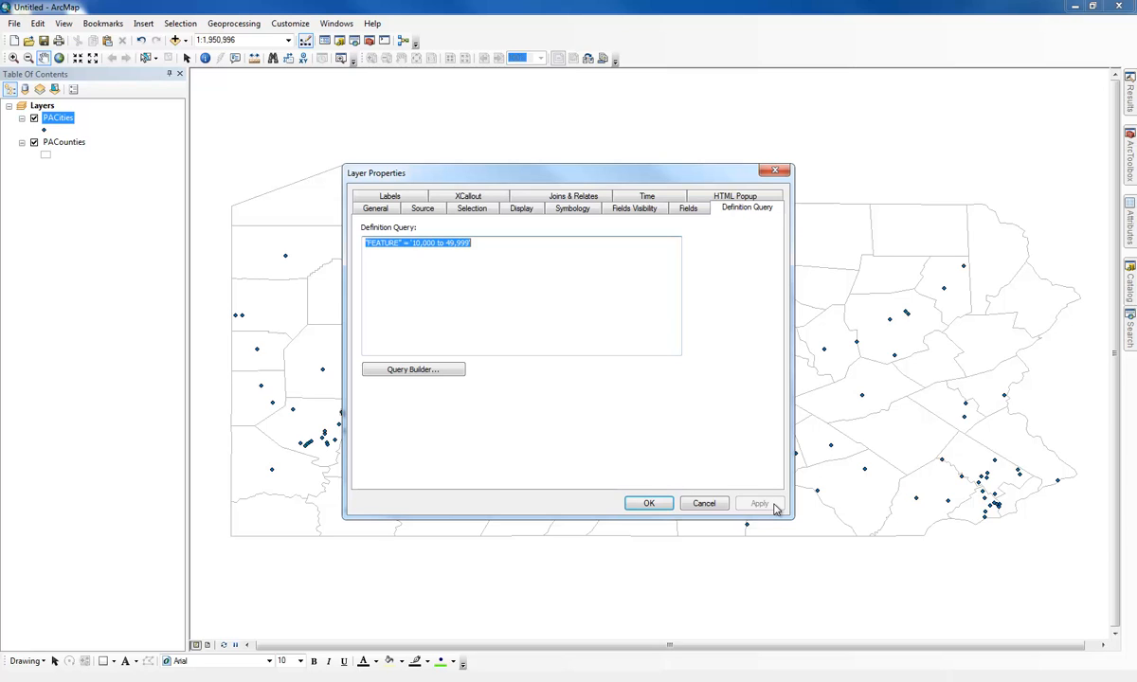
click(654, 504)
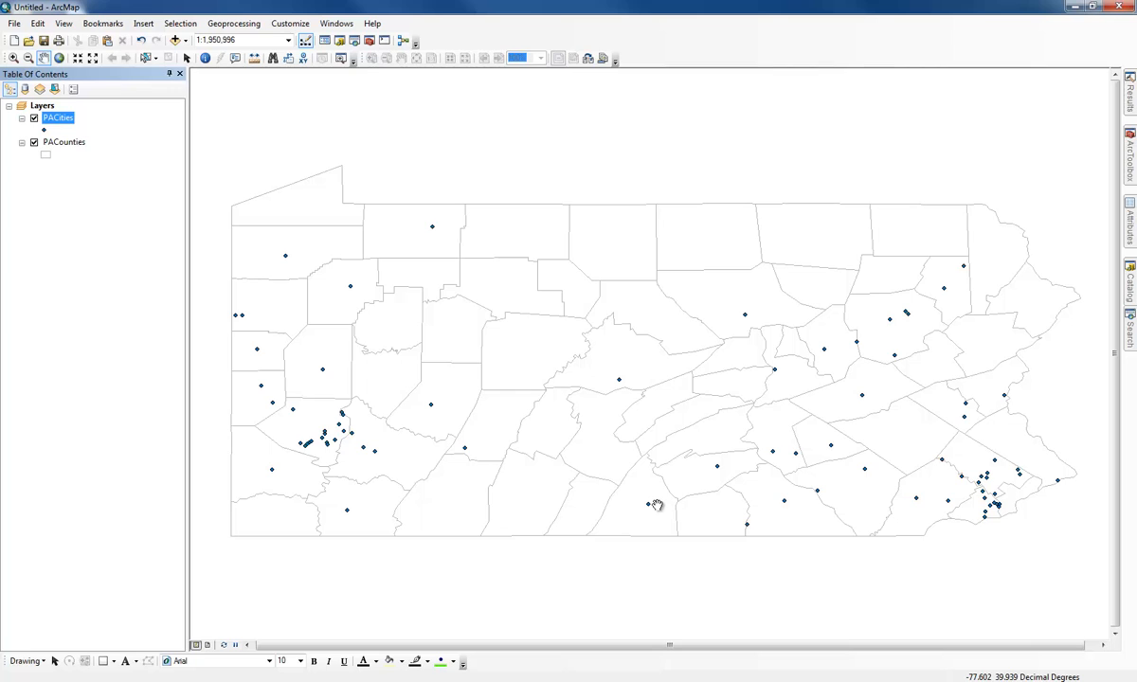
- Rename the PACities layer as "Population 10,000 to 49,999"
click(62, 118)
text(Population 10)
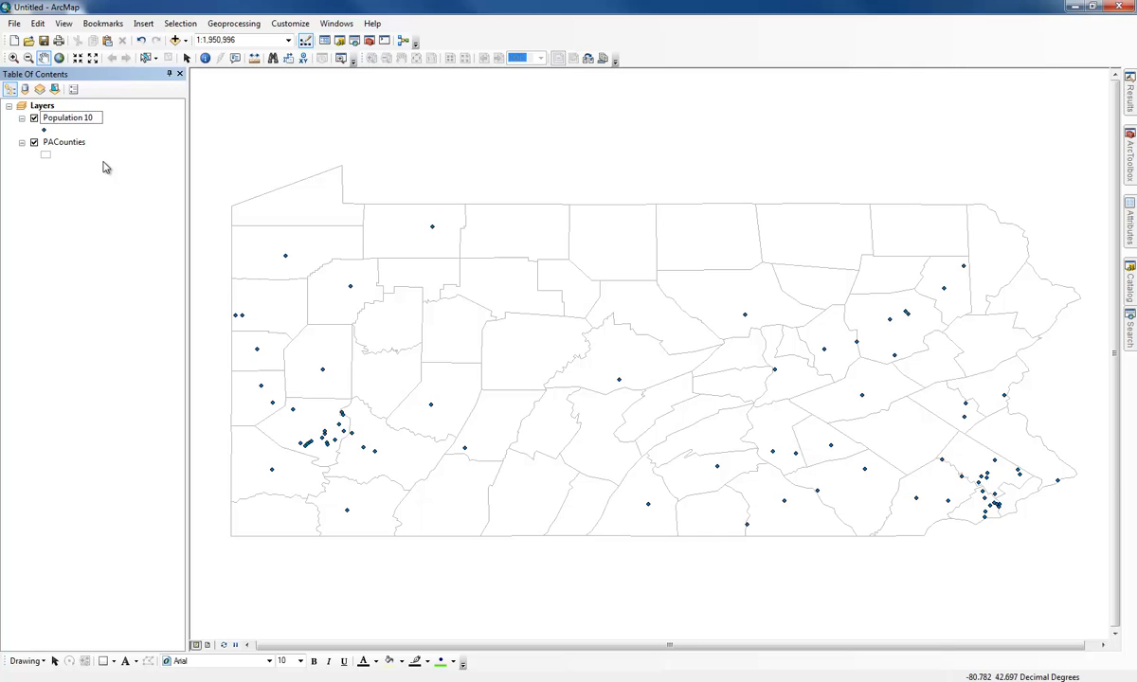
text(,000 to 49,999)
key(Return)
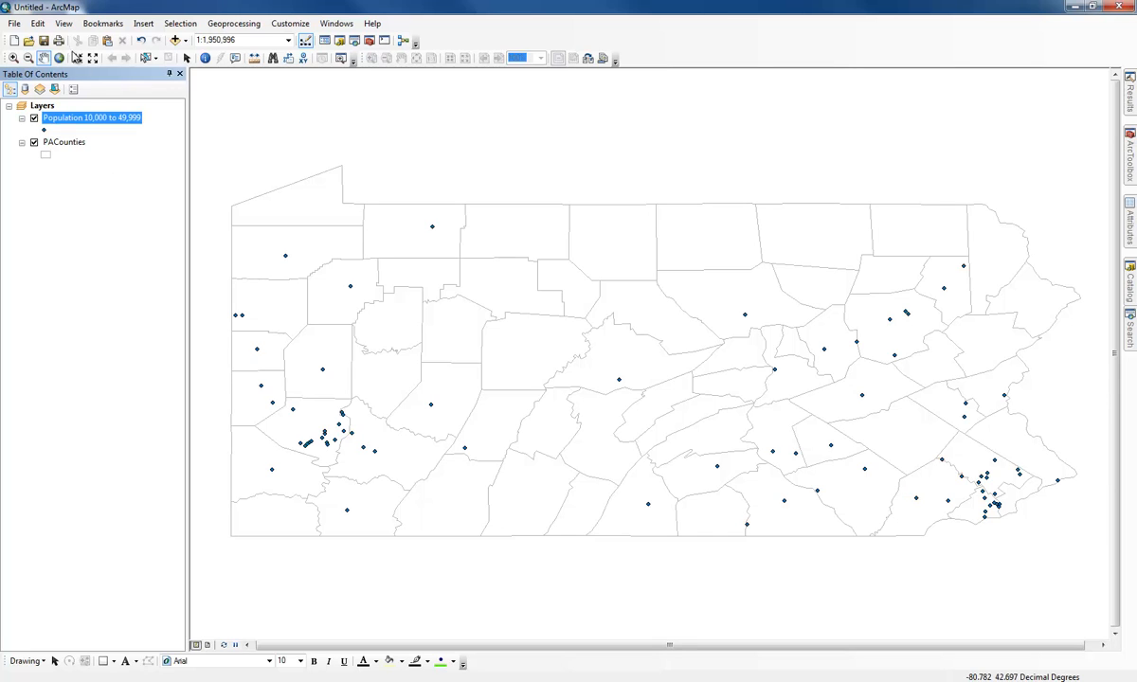
- Give the city points layer the Circle 2 symbol at size 6 in a yellowish green color
click(45, 130)
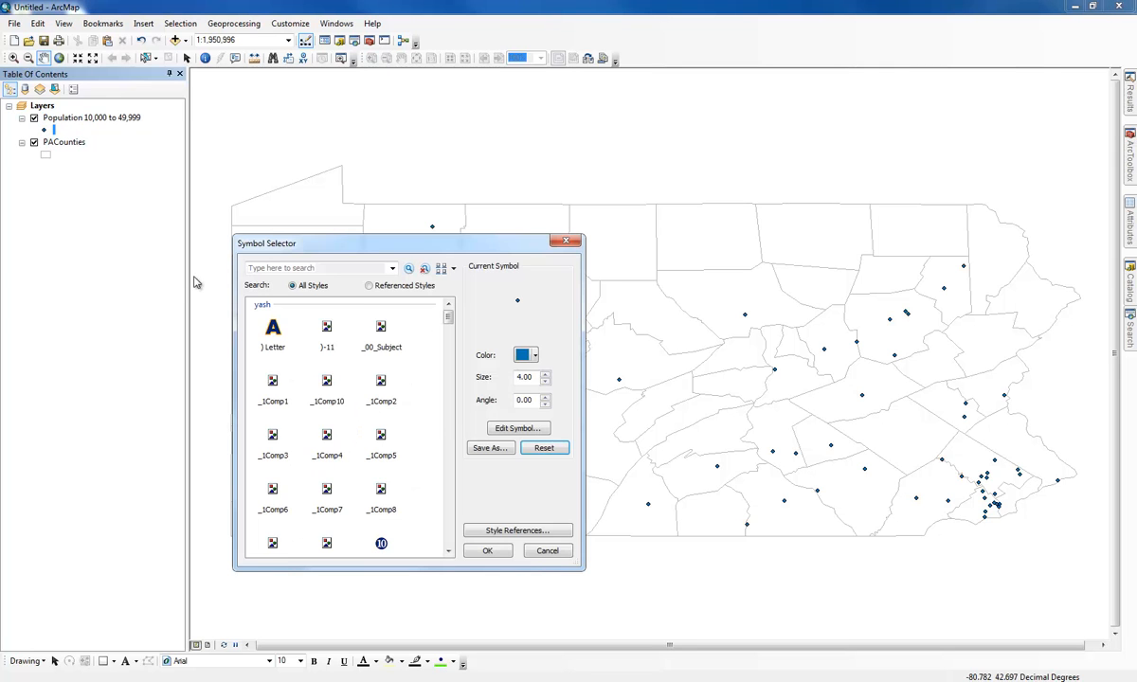
scroll(451, 418, down, 5)
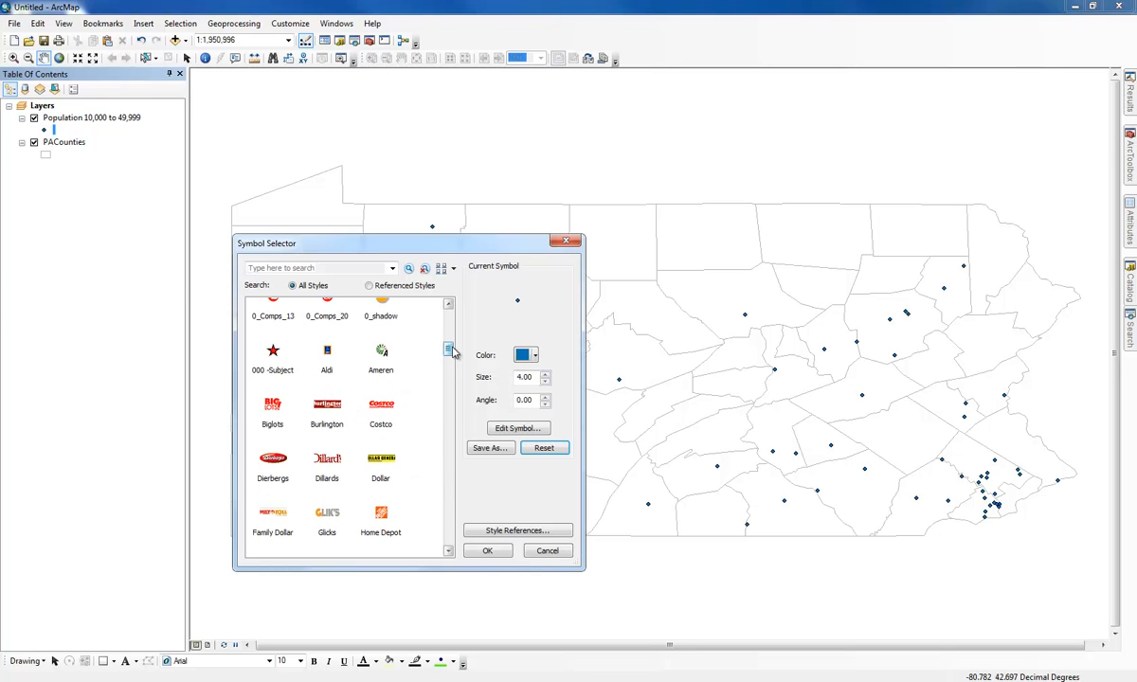
drag(450, 354, 452, 431)
click(330, 432)
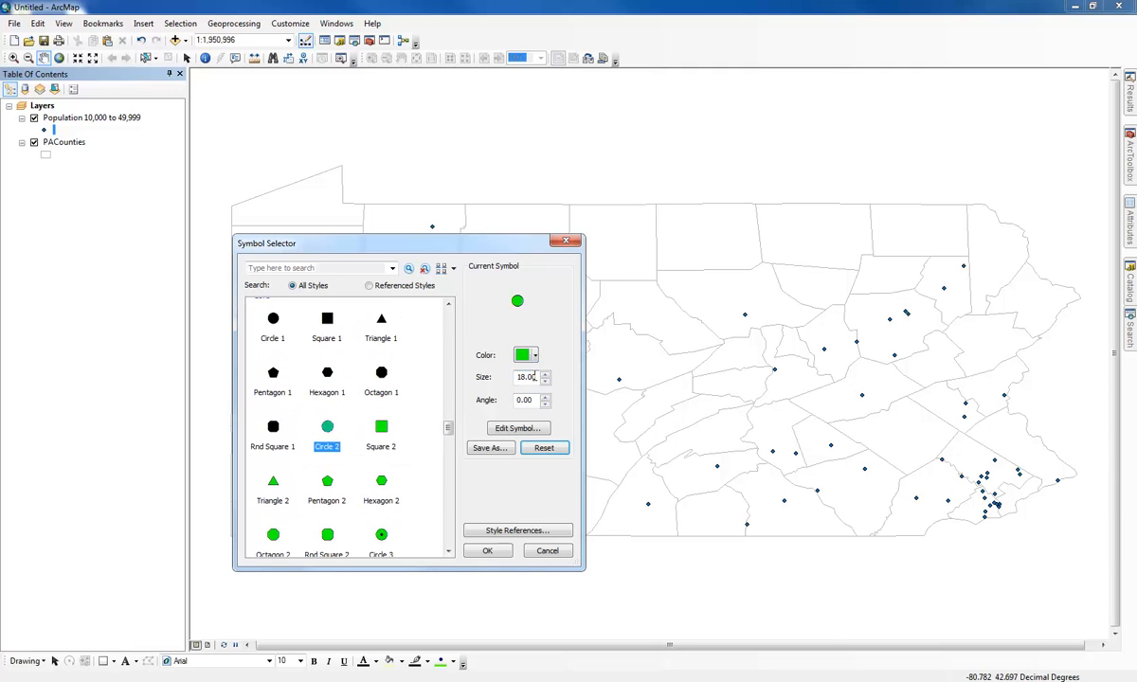
drag(536, 378, 482, 378)
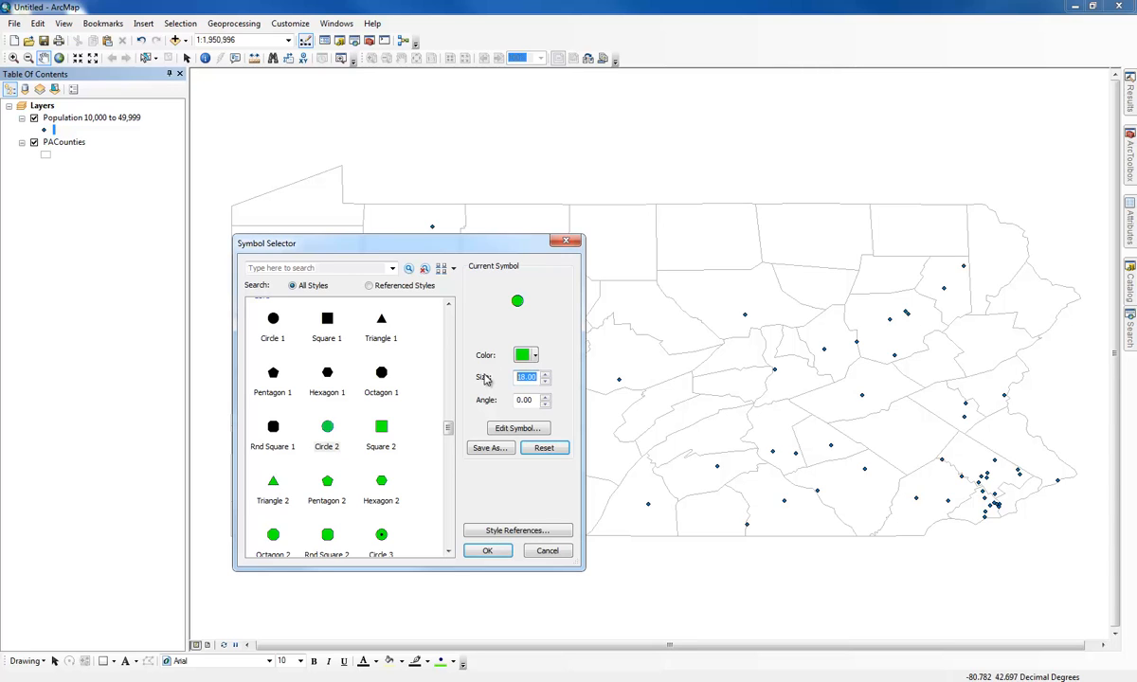
text(6)
click(529, 355)
click(582, 428)
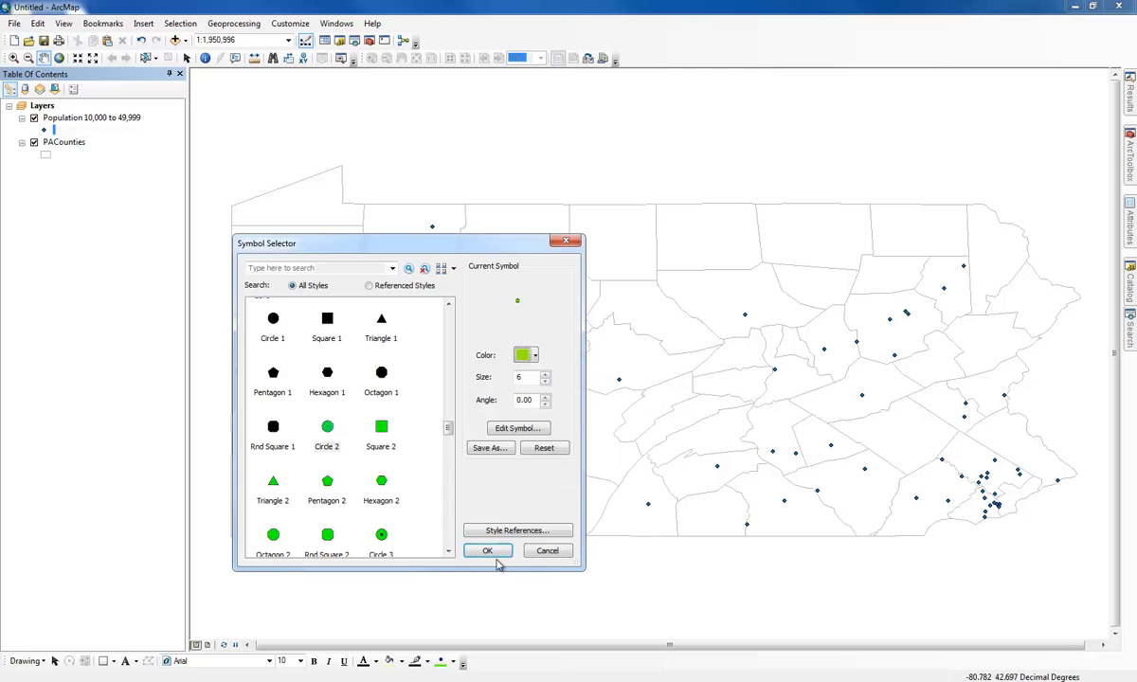
click(489, 551)
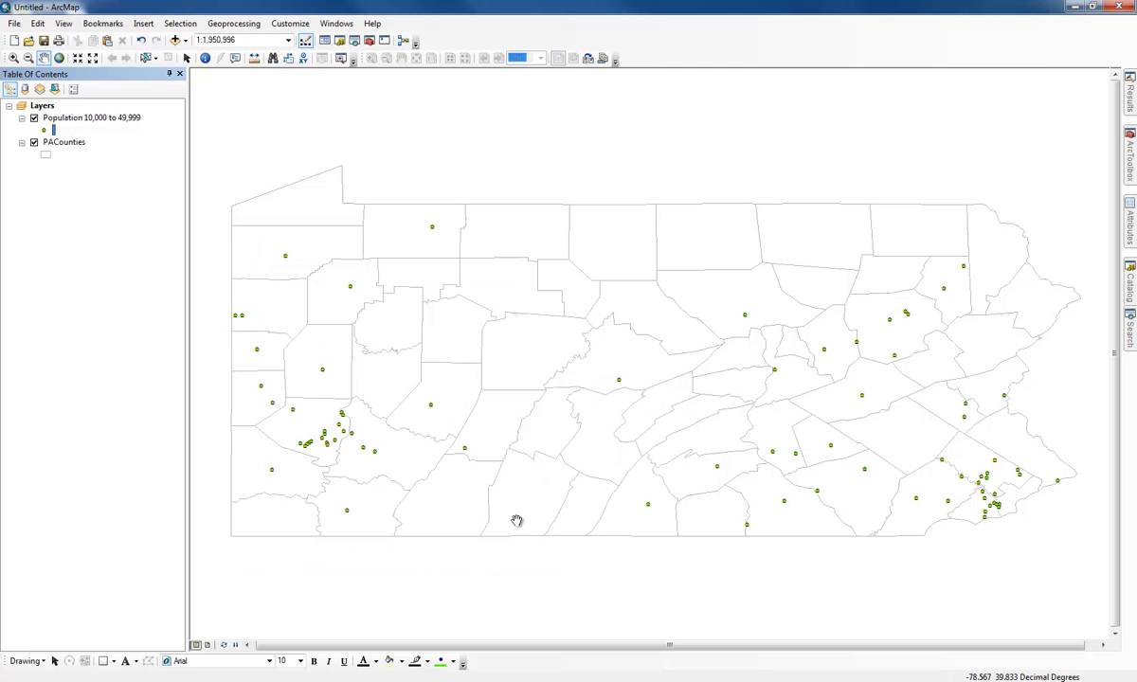
- Rename the PACounties layer as "Pennsylvania Counties"
click(68, 146)
click(70, 146)
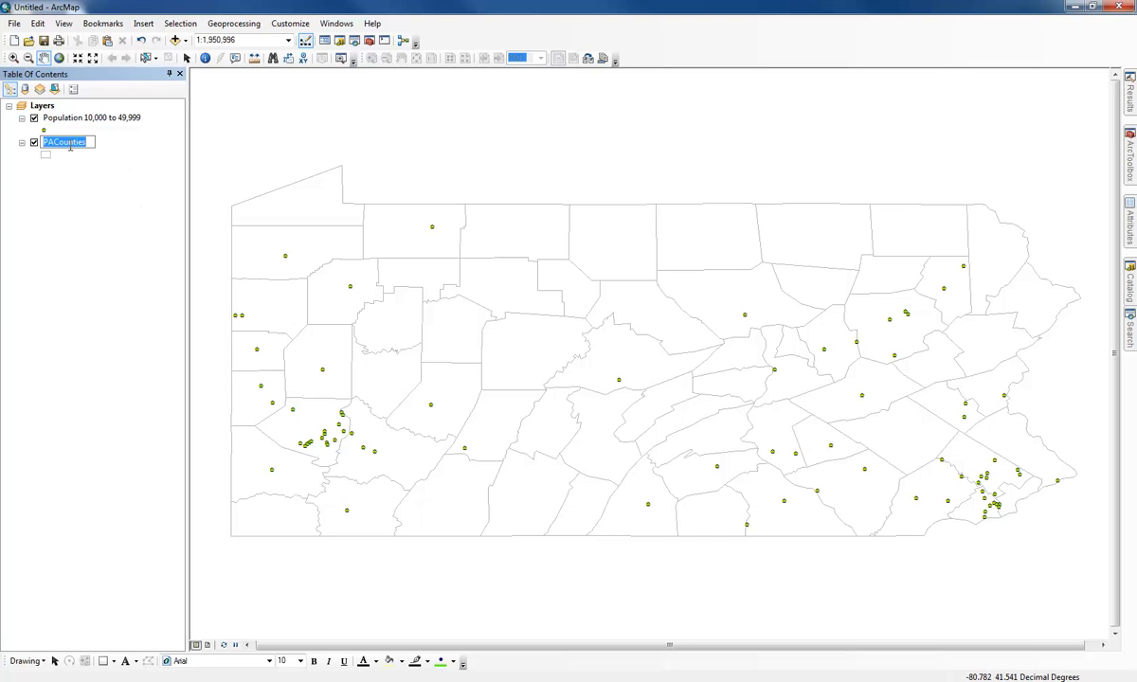
text(Pennsylvania Counties)
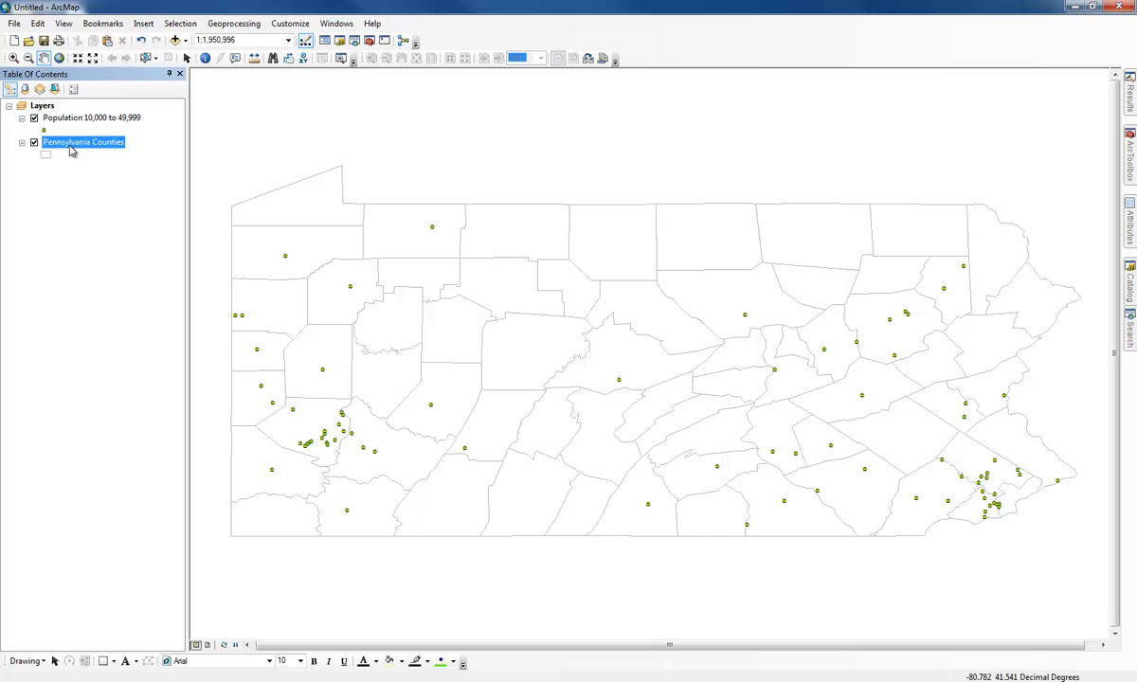
click(73, 222)
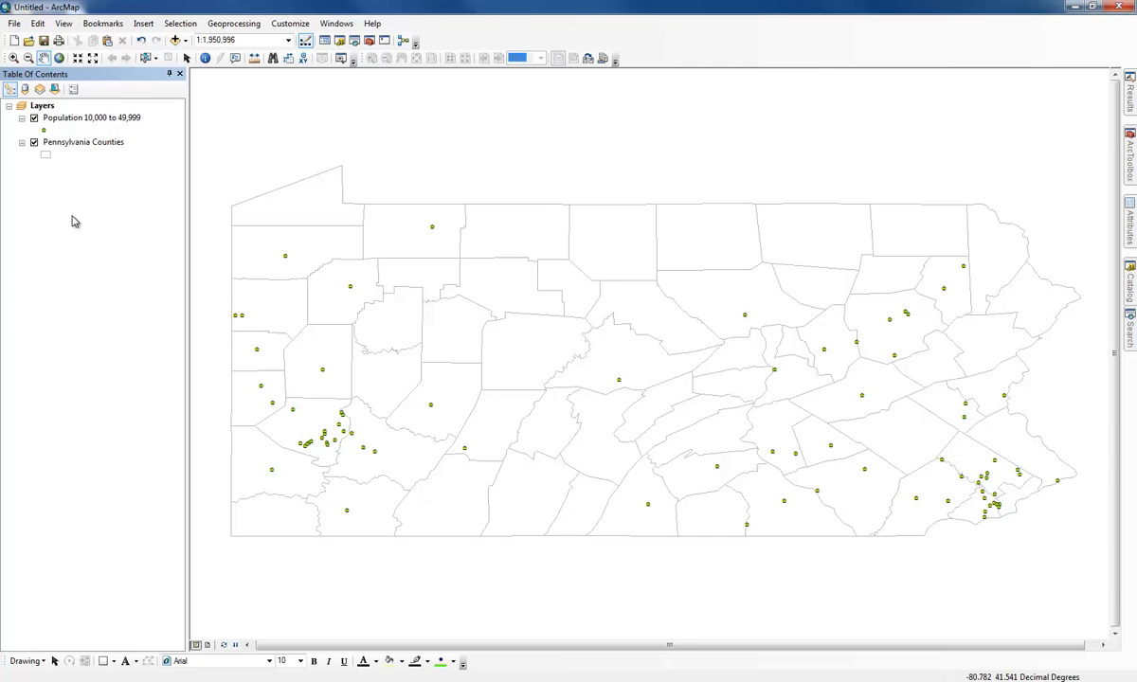
- Copy the Population 10,000 to 49,999 layer and paste the duplicate into the Layers data frame
right_click(98, 117)
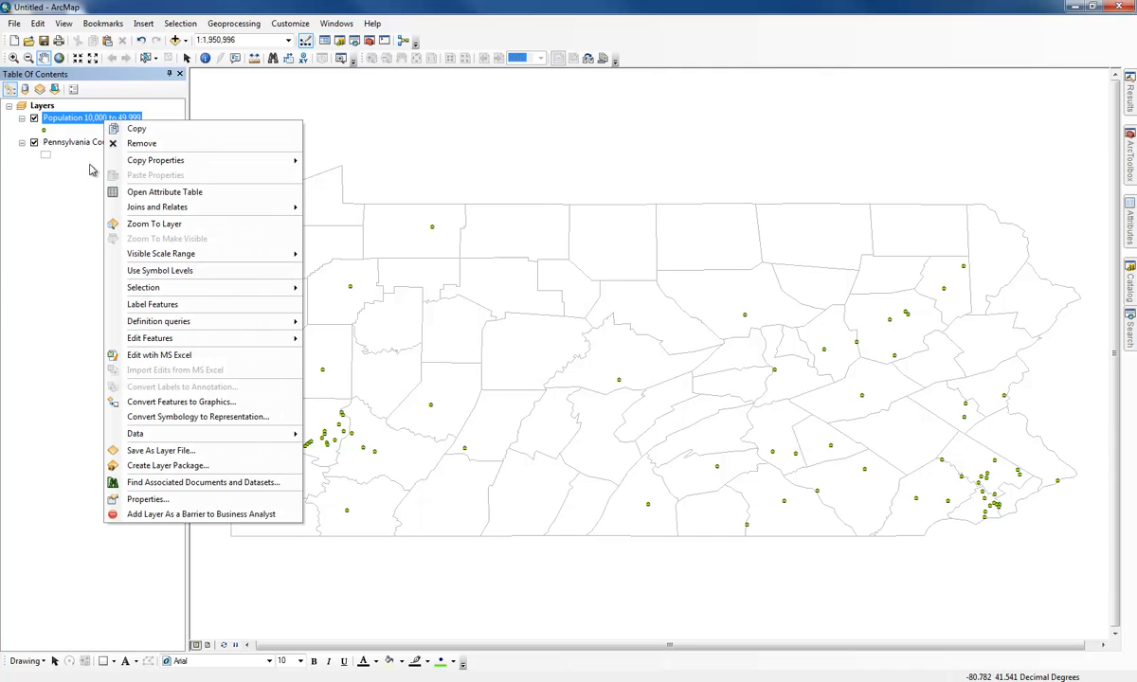
click(63, 255)
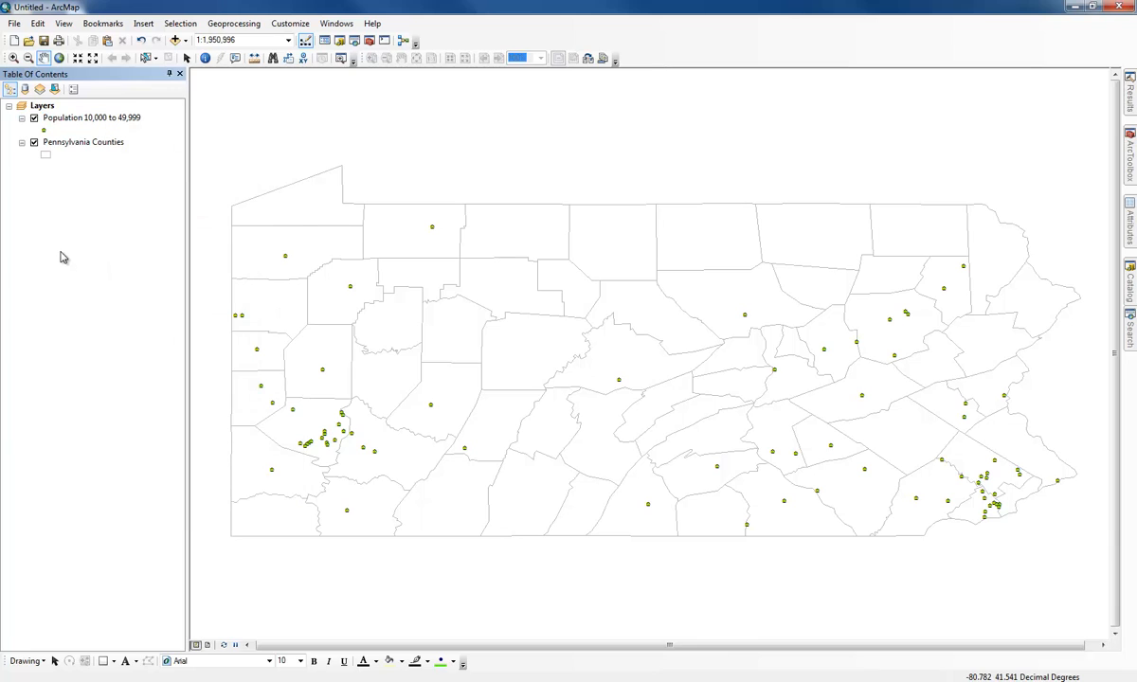
right_click(88, 123)
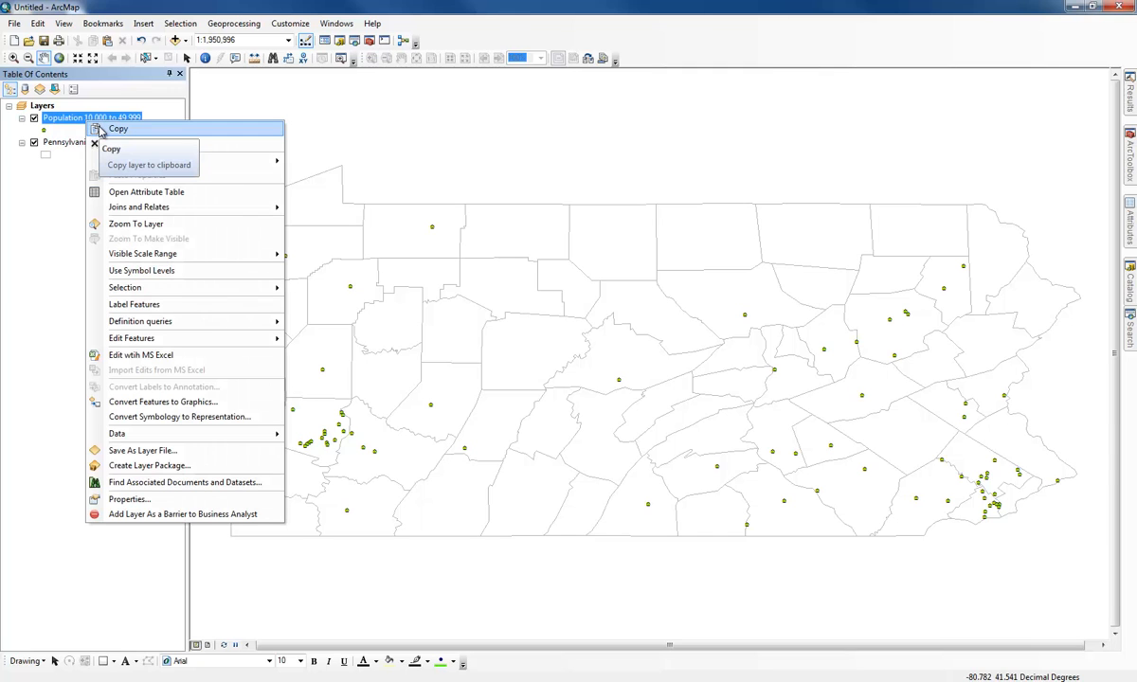
click(100, 131)
right_click(47, 104)
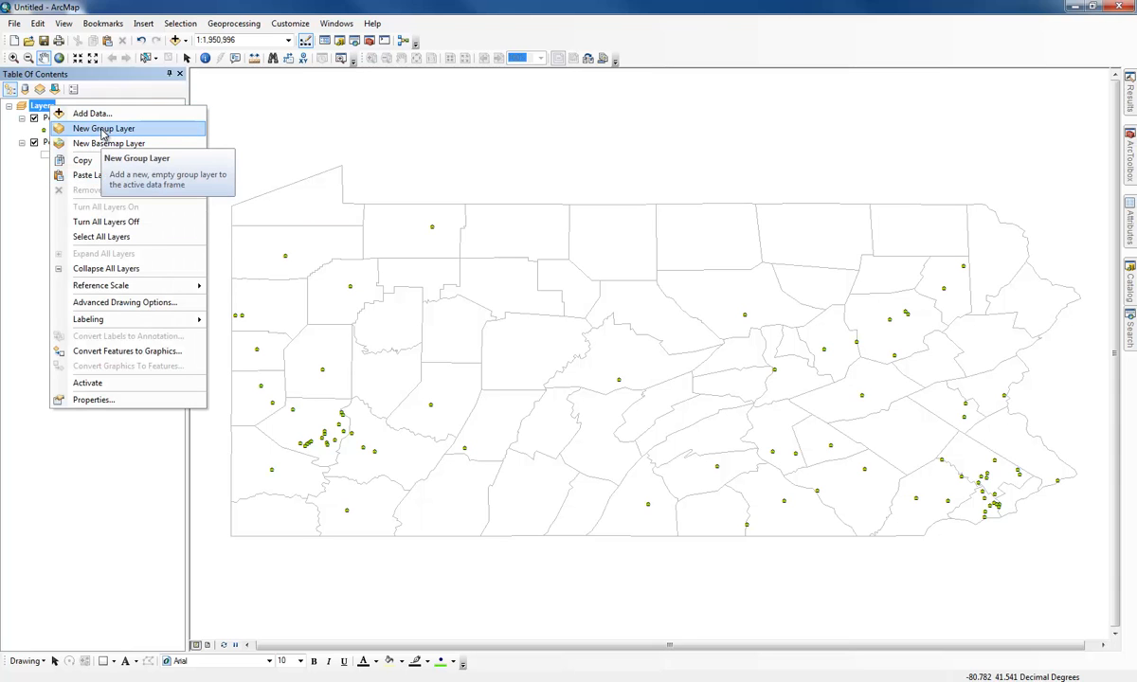
click(97, 176)
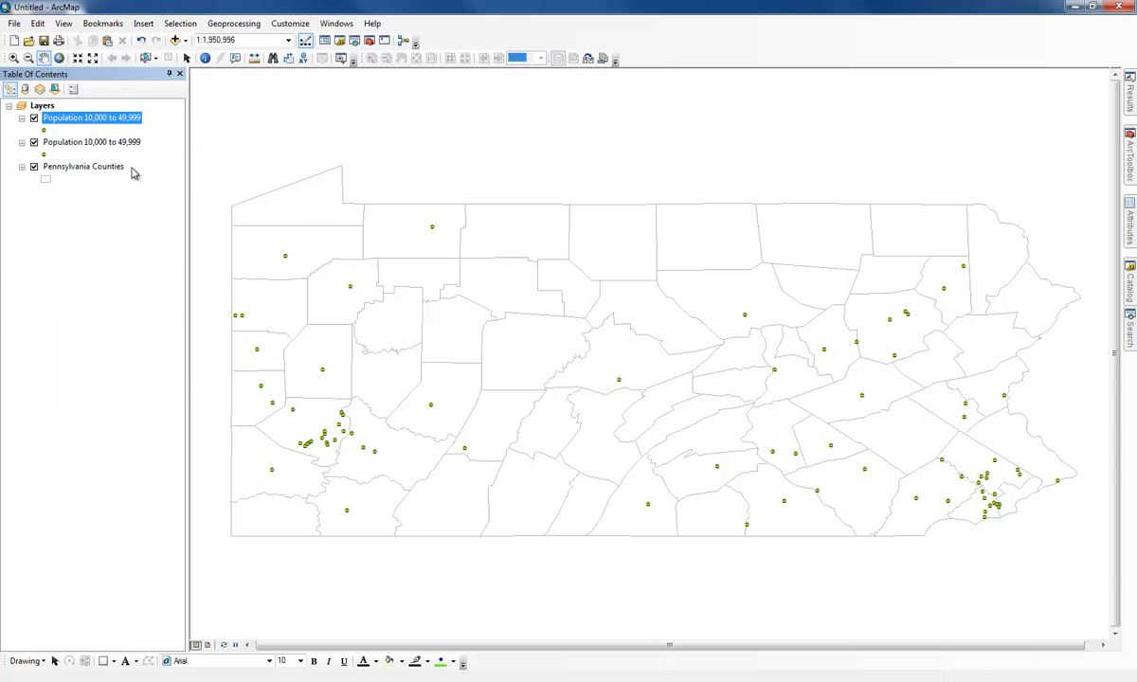
- Delete the definition query from the upper Population 10,000 to 49,999 layer and apply the change
right_click(112, 121)
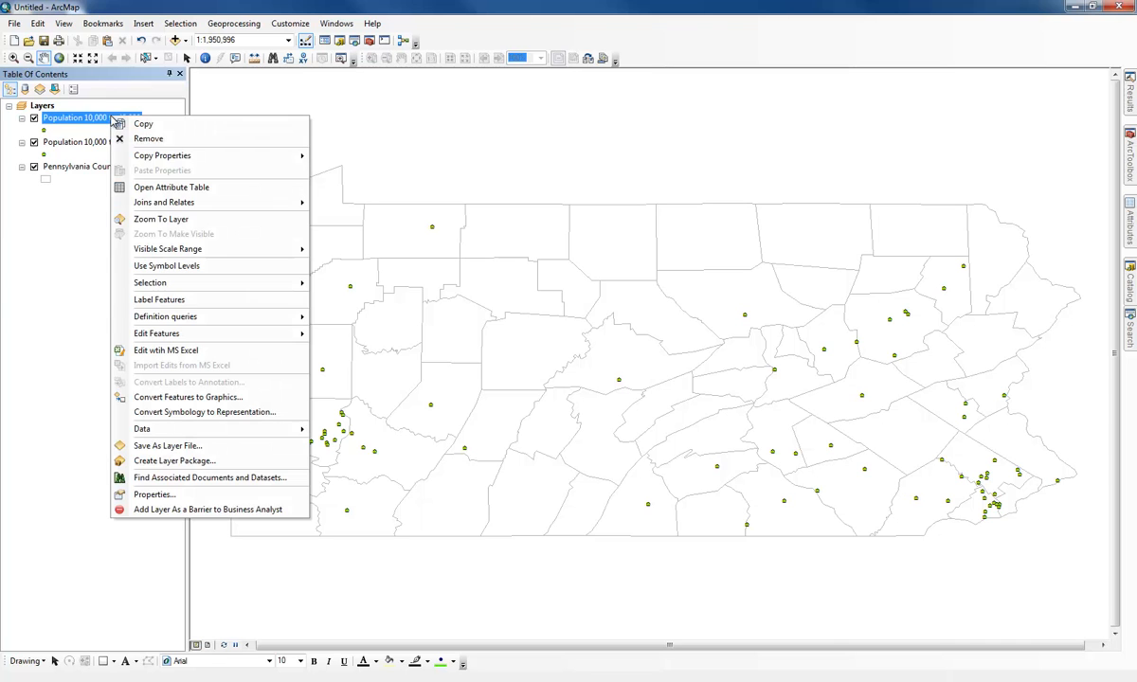
click(161, 492)
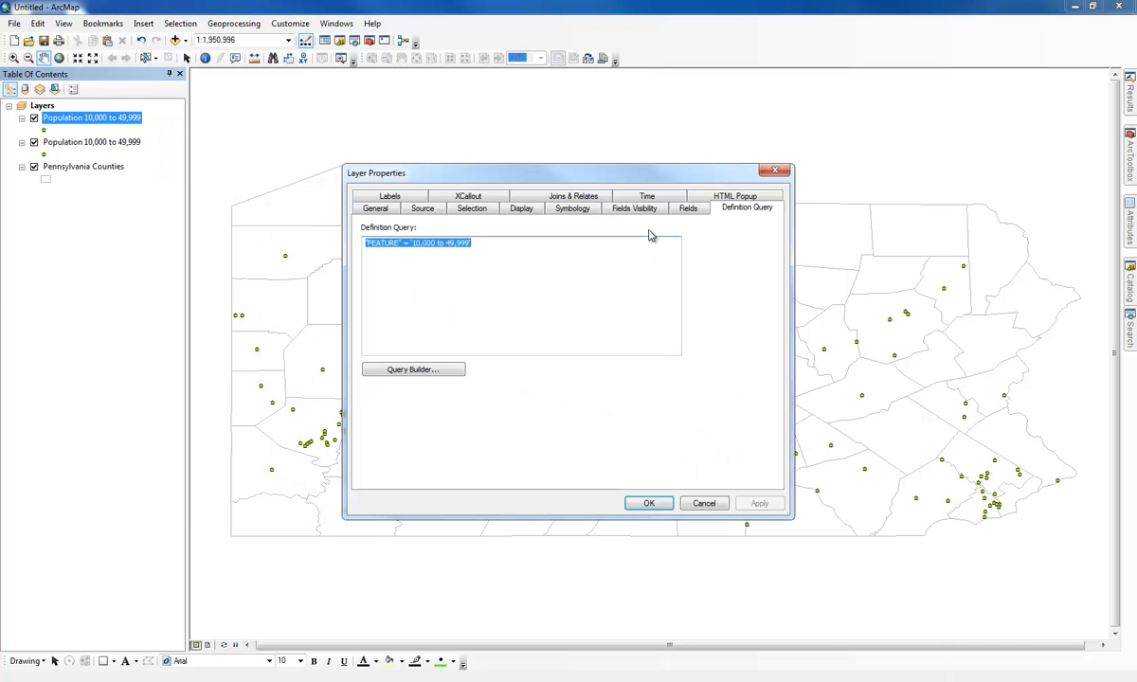
click(413, 369)
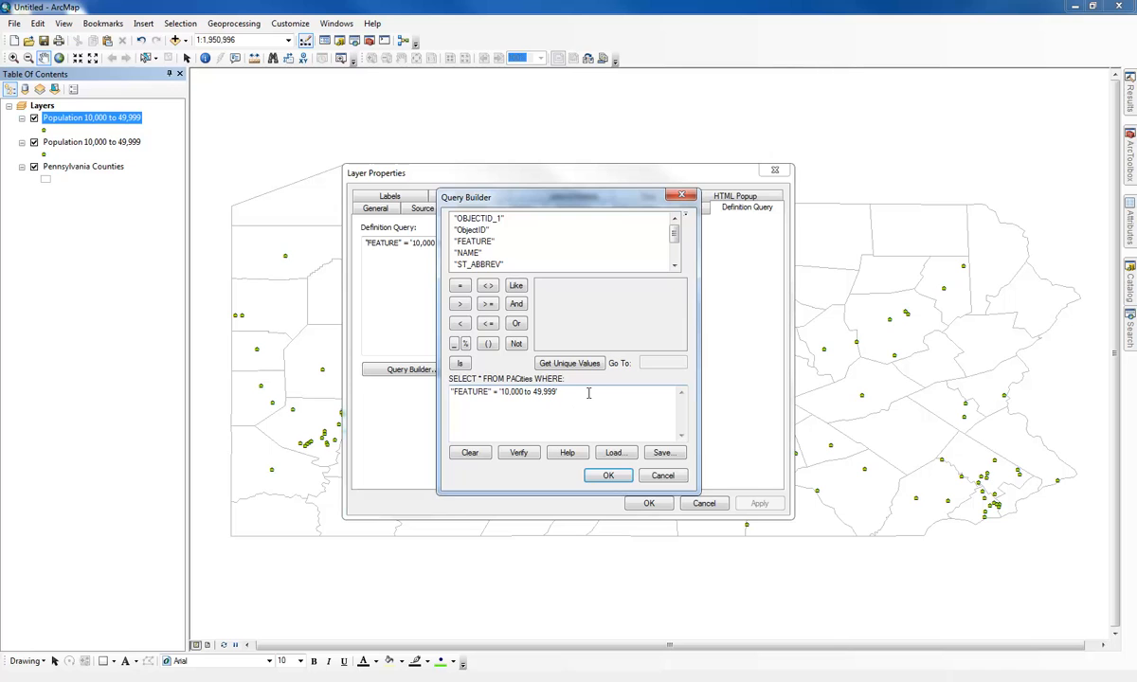
click(662, 476)
drag(434, 276, 236, 258)
key(Delete)
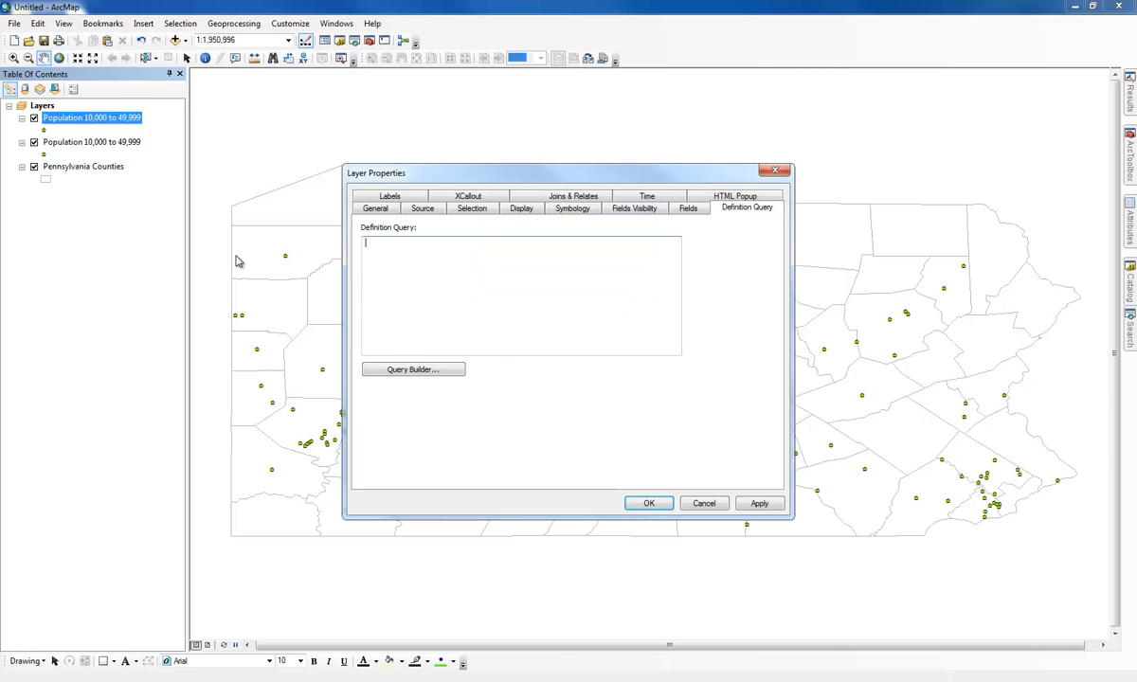
click(757, 503)
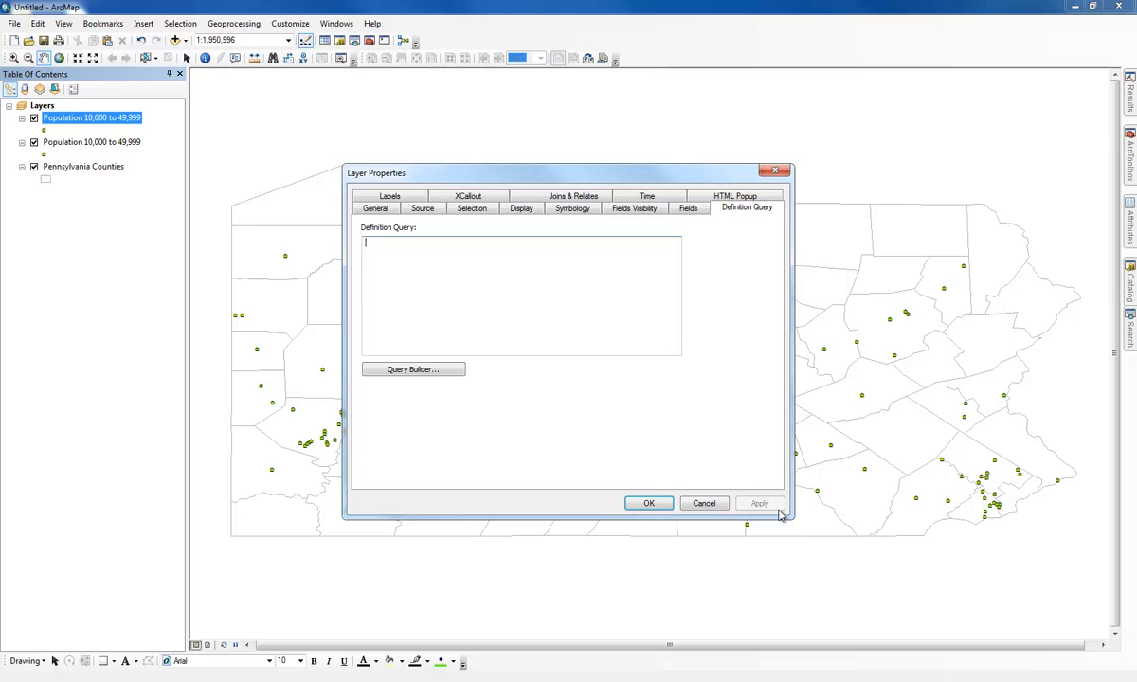
- Build and apply a definition query for the copied layer with the expression "STATUS" = 'County Seat'
click(425, 371)
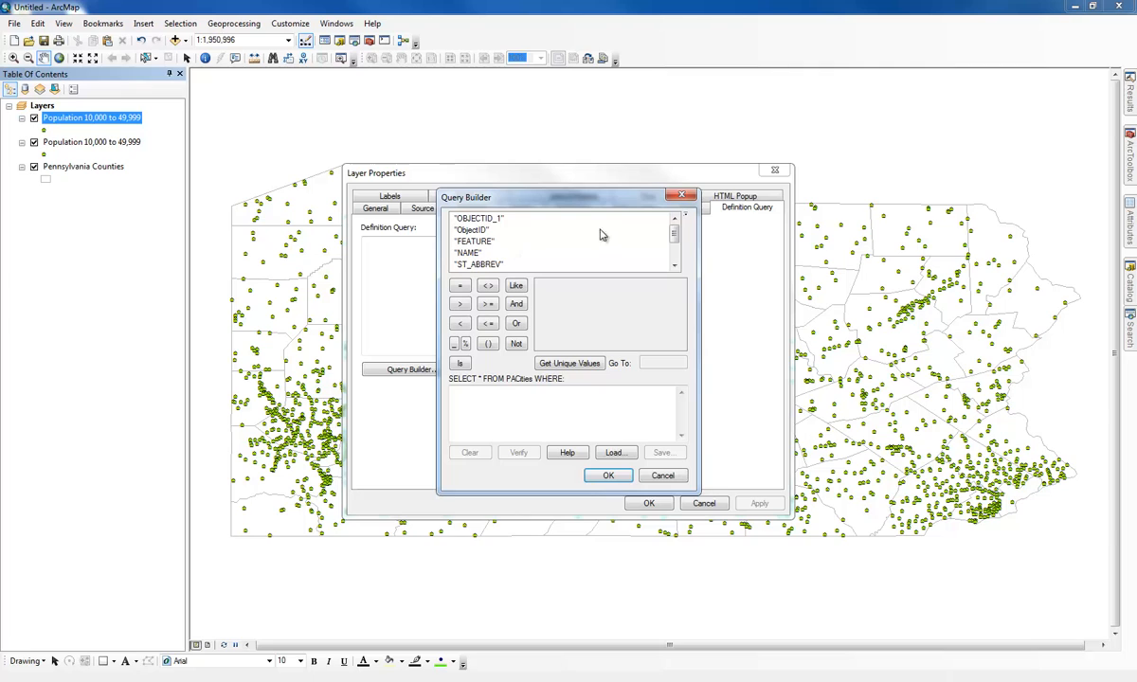
scroll(537, 248, down, 1)
scroll(537, 247, down, 1)
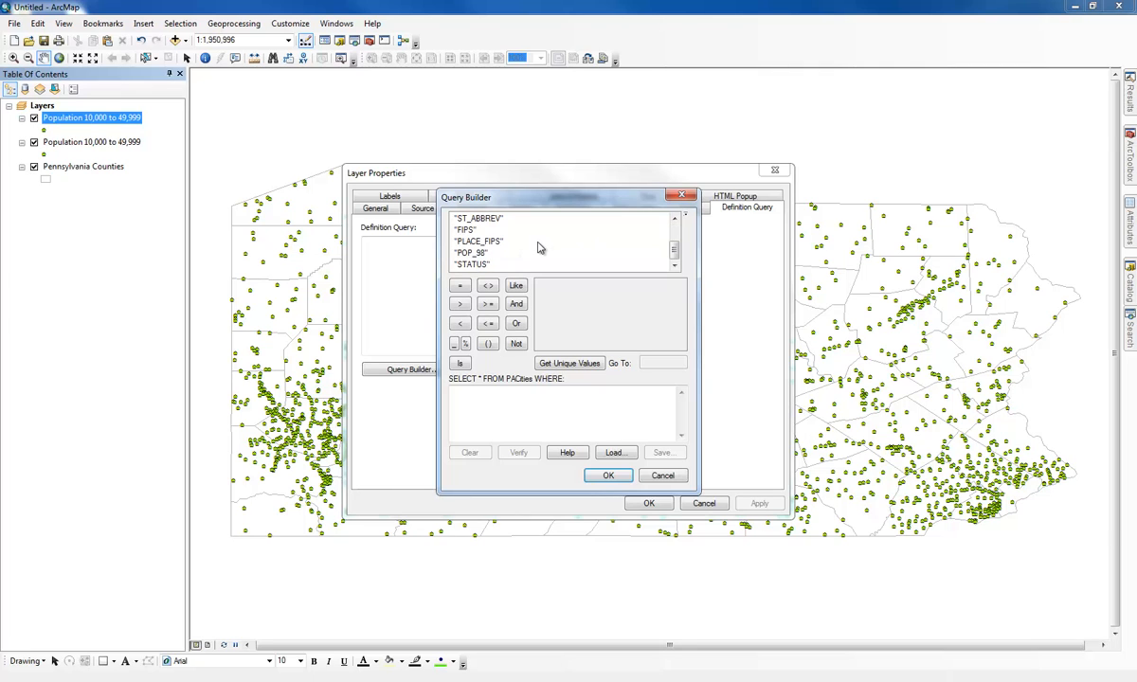
click(472, 264)
double_click(471, 263)
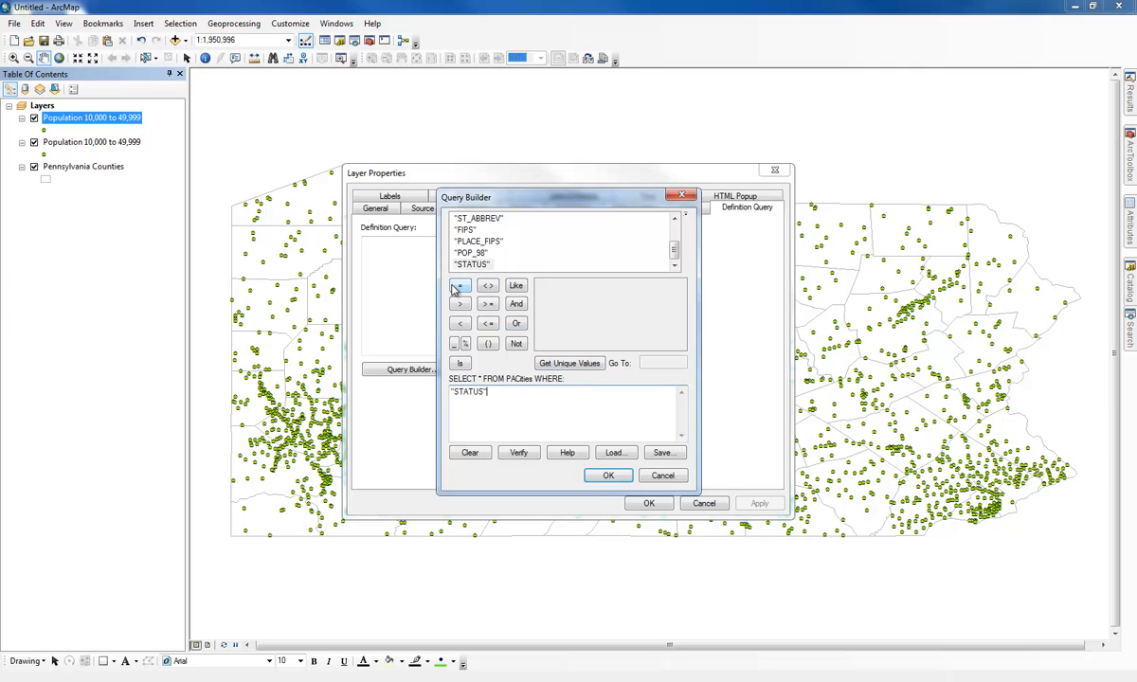
click(460, 287)
click(568, 362)
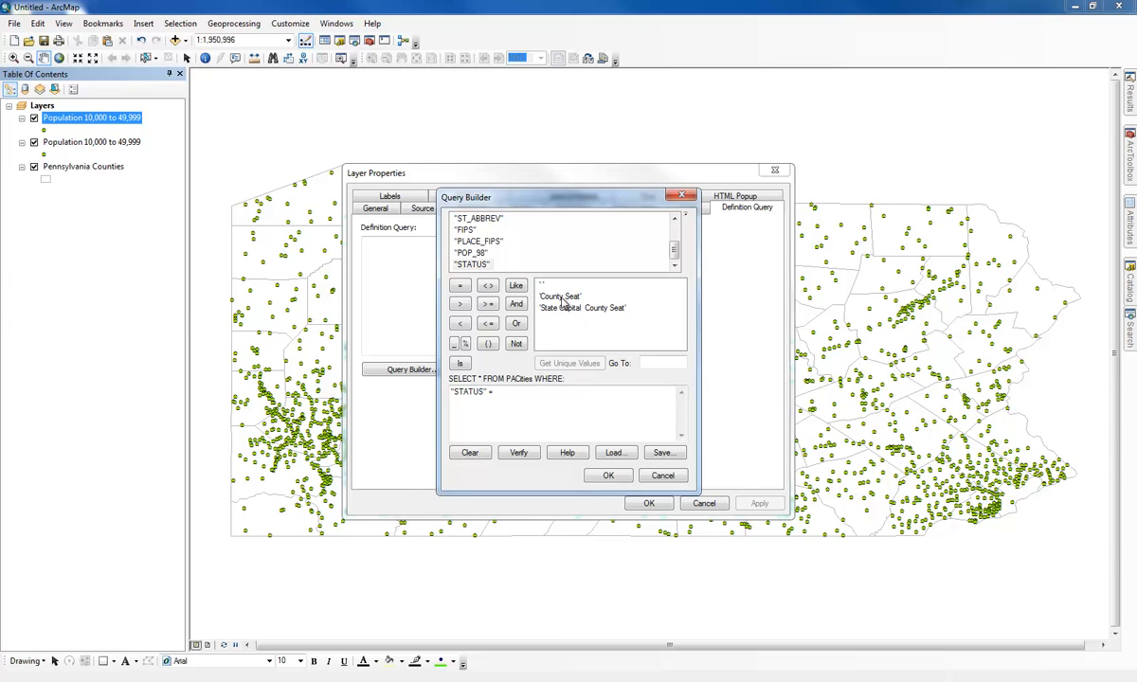
double_click(561, 297)
click(608, 475)
click(759, 502)
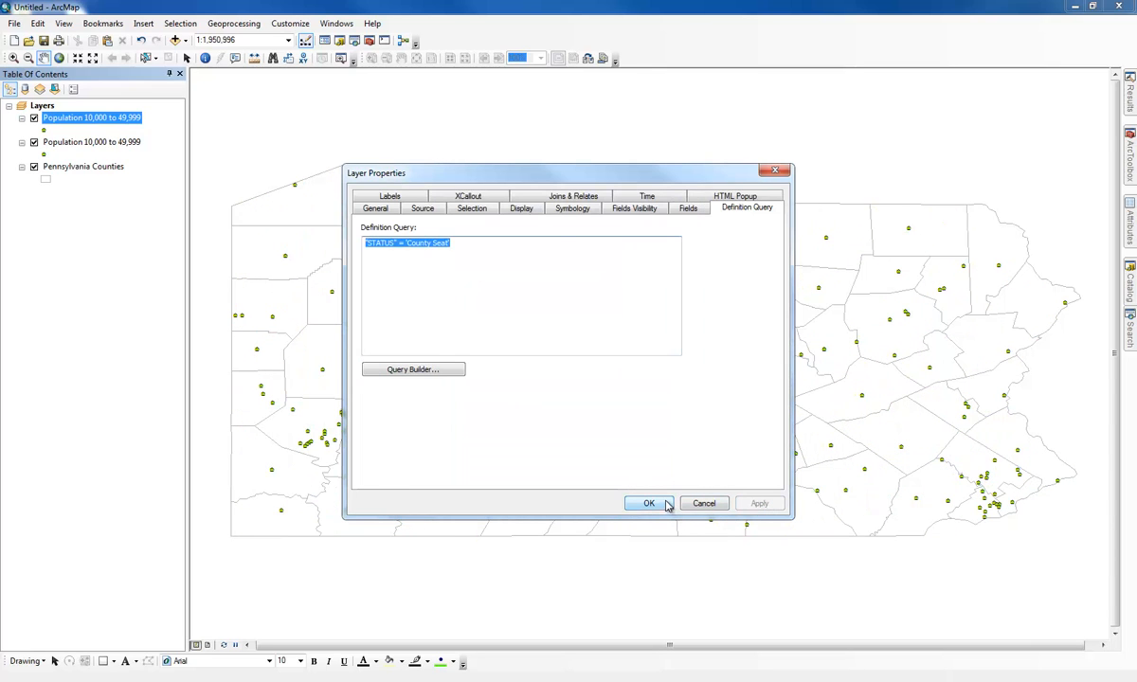
- Change the copied layer's symbol to a smaller Triangle 1 in blue and close the layer properties
click(573, 209)
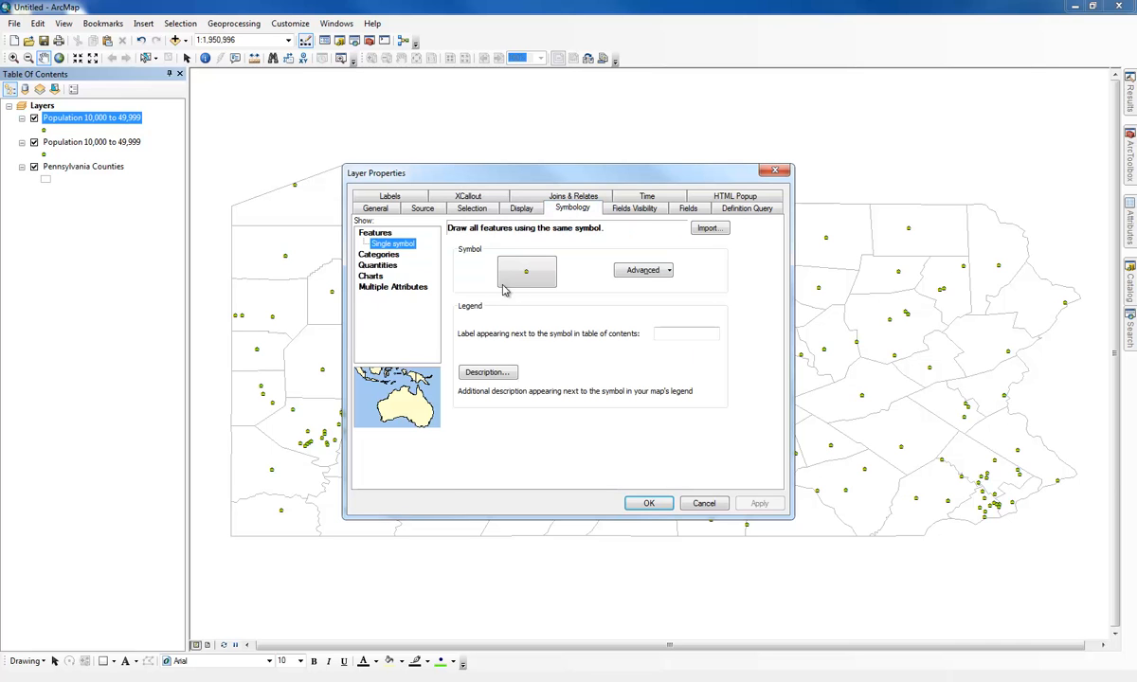
click(478, 271)
click(449, 357)
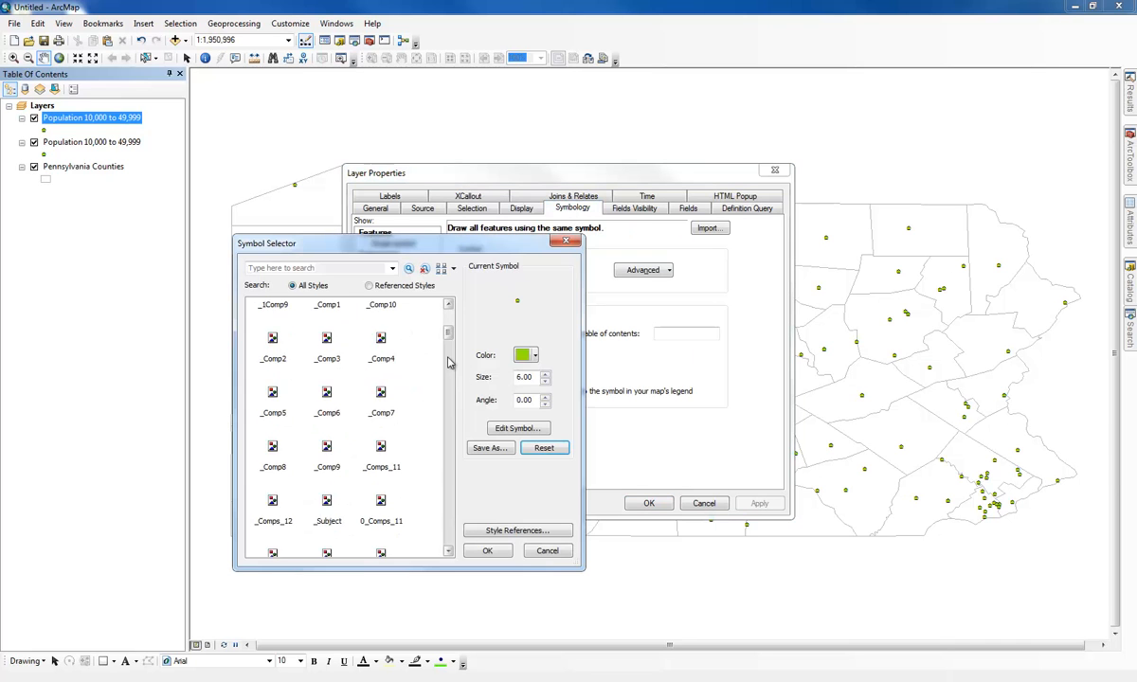
drag(448, 333, 449, 422)
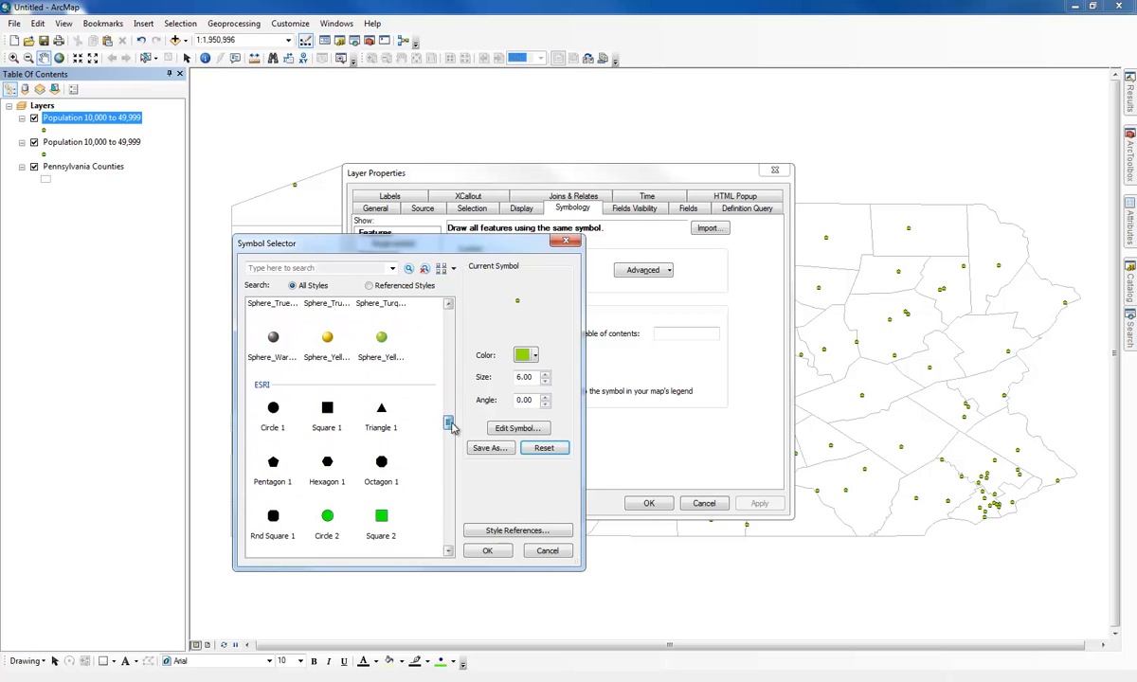
click(382, 413)
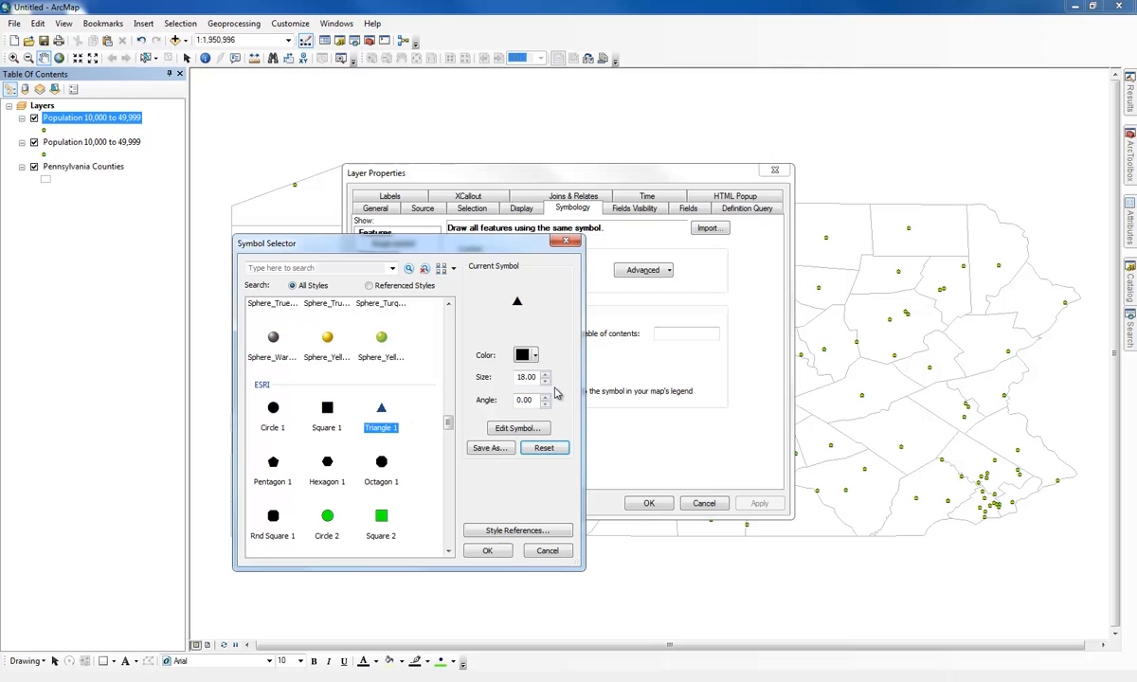
double_click(536, 378)
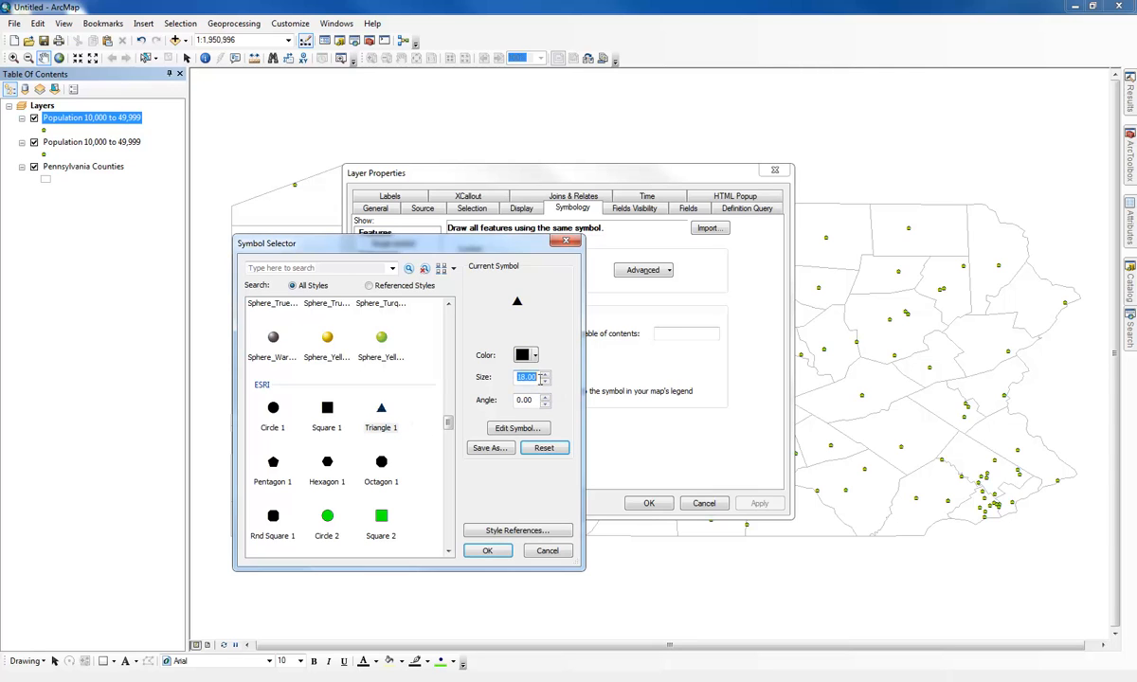
click(527, 355)
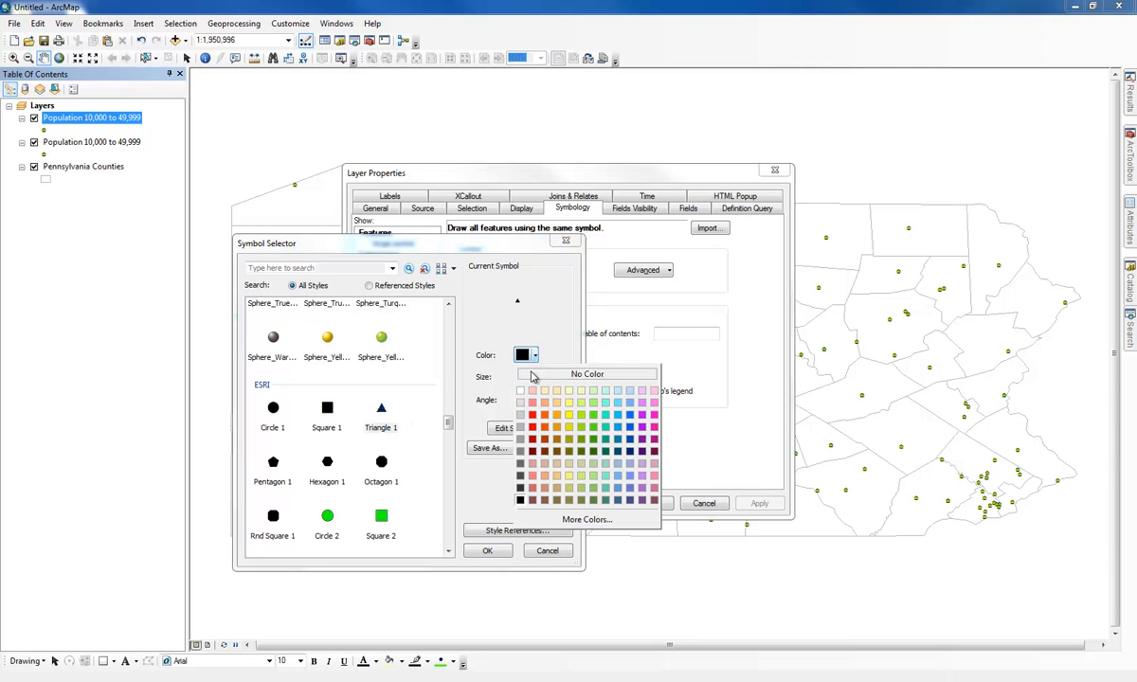
click(615, 418)
click(487, 550)
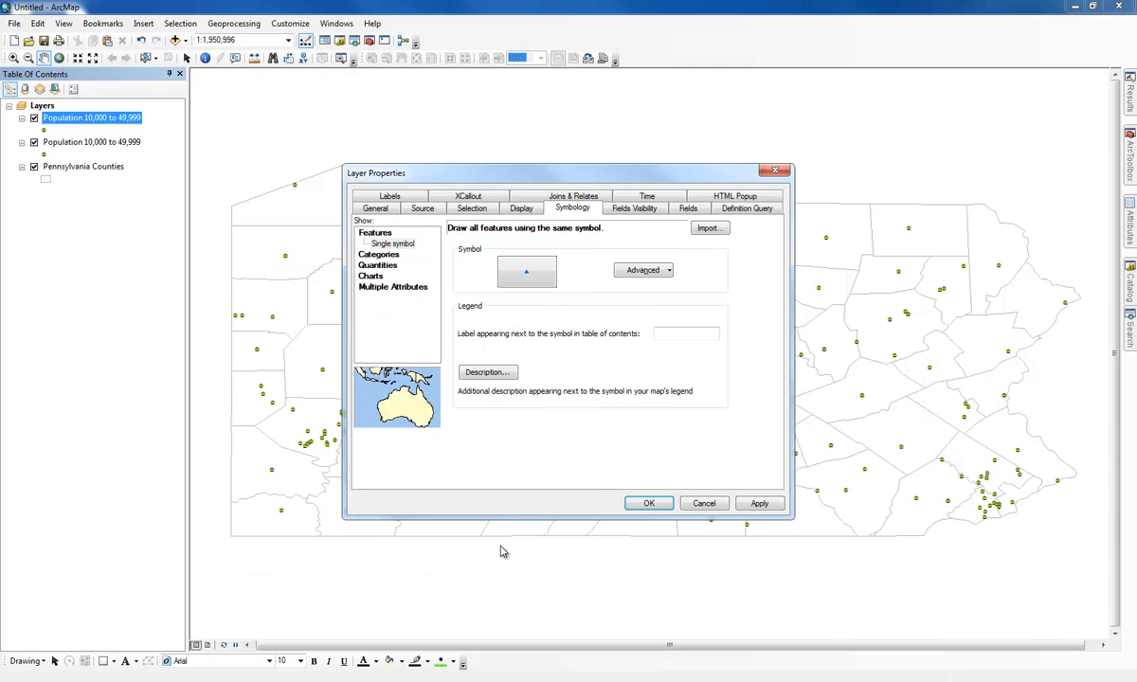
key(Return)
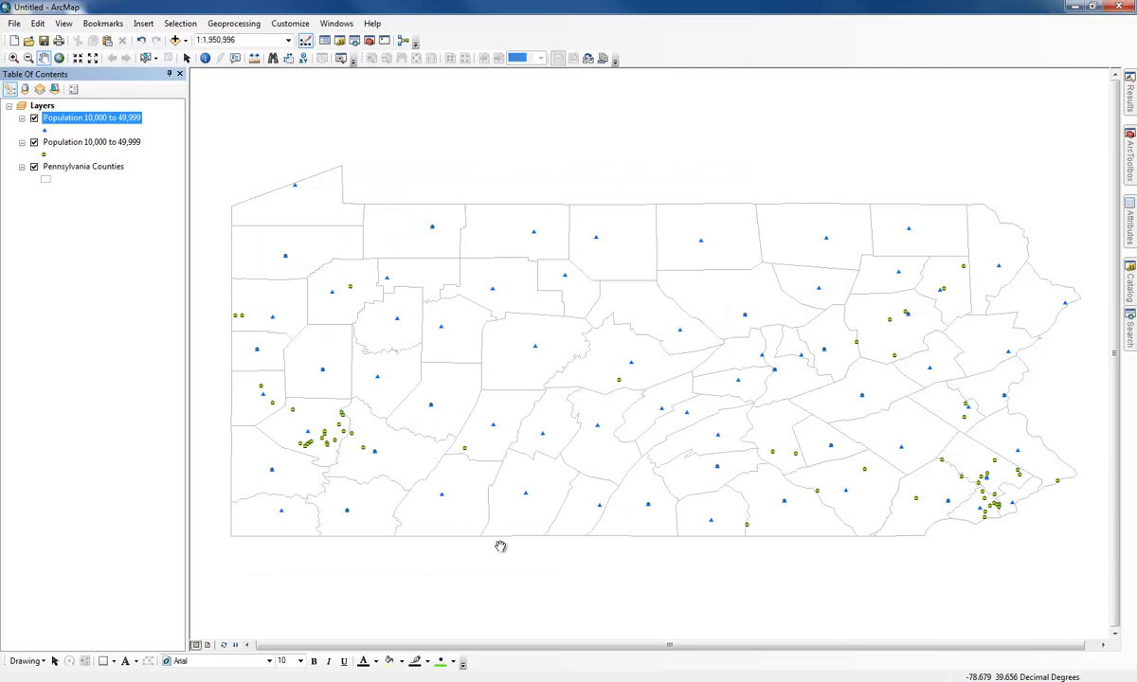
- Rename the upper Population 10,000 to 49,999 layer as County Seats
click(119, 122)
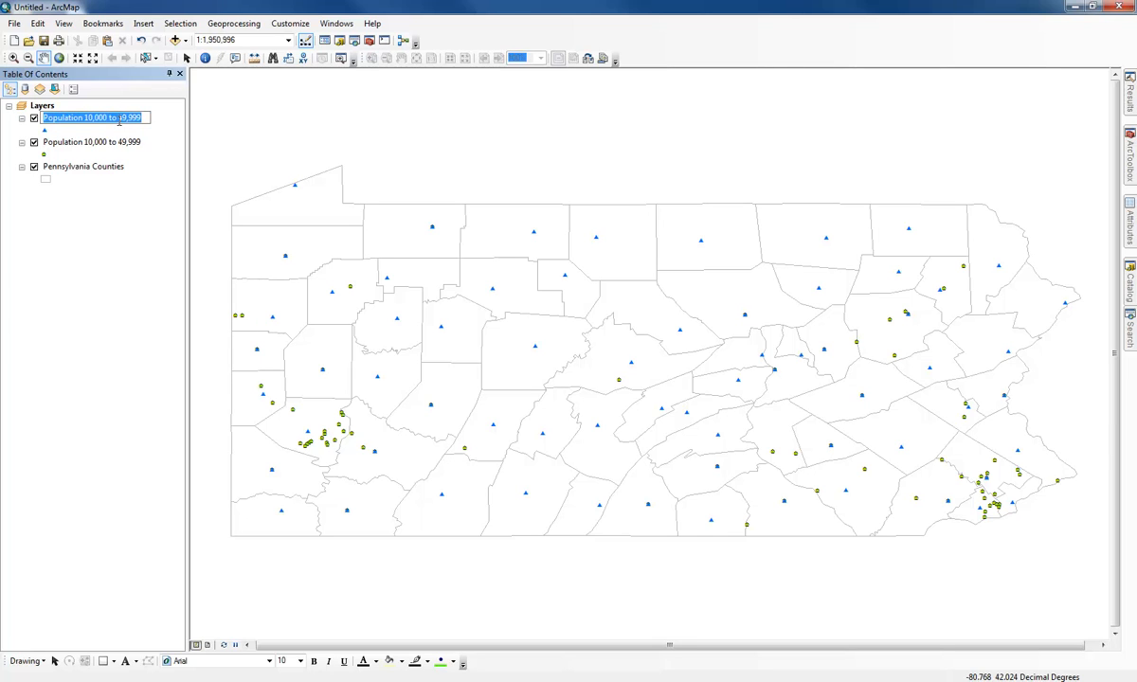
text(C)
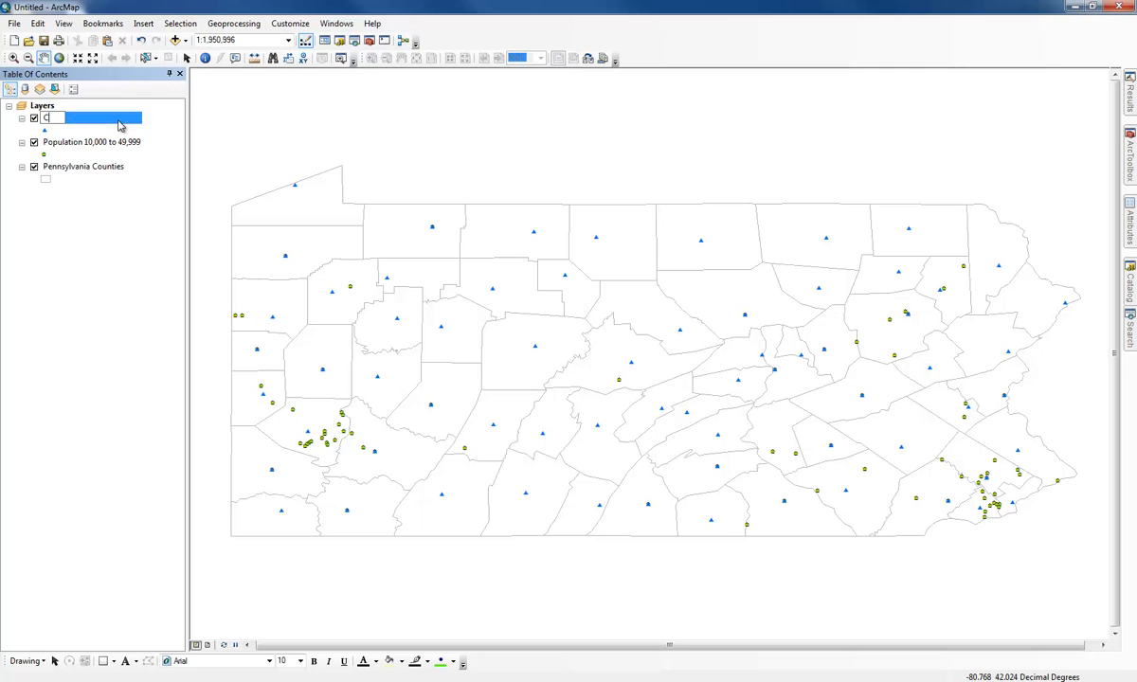
text(ounty Seats)
key(Return)
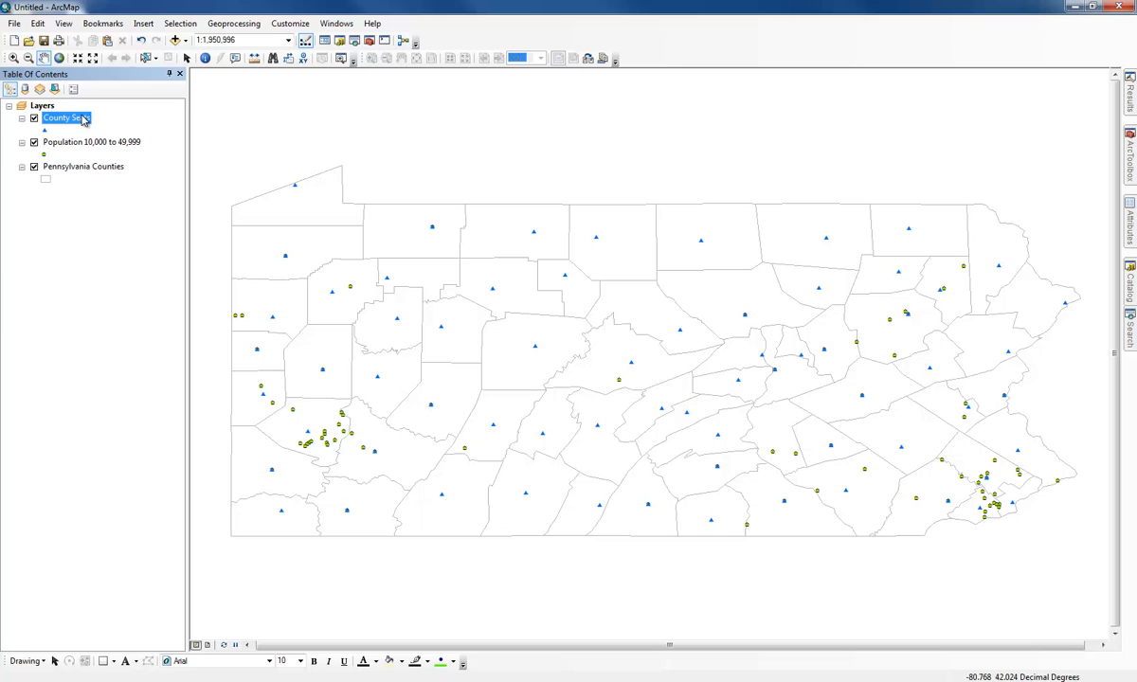
- Duplicate the County Seats layer and rename the upper copy as State Capital, applying the new name
drag(83, 121, 233, 163)
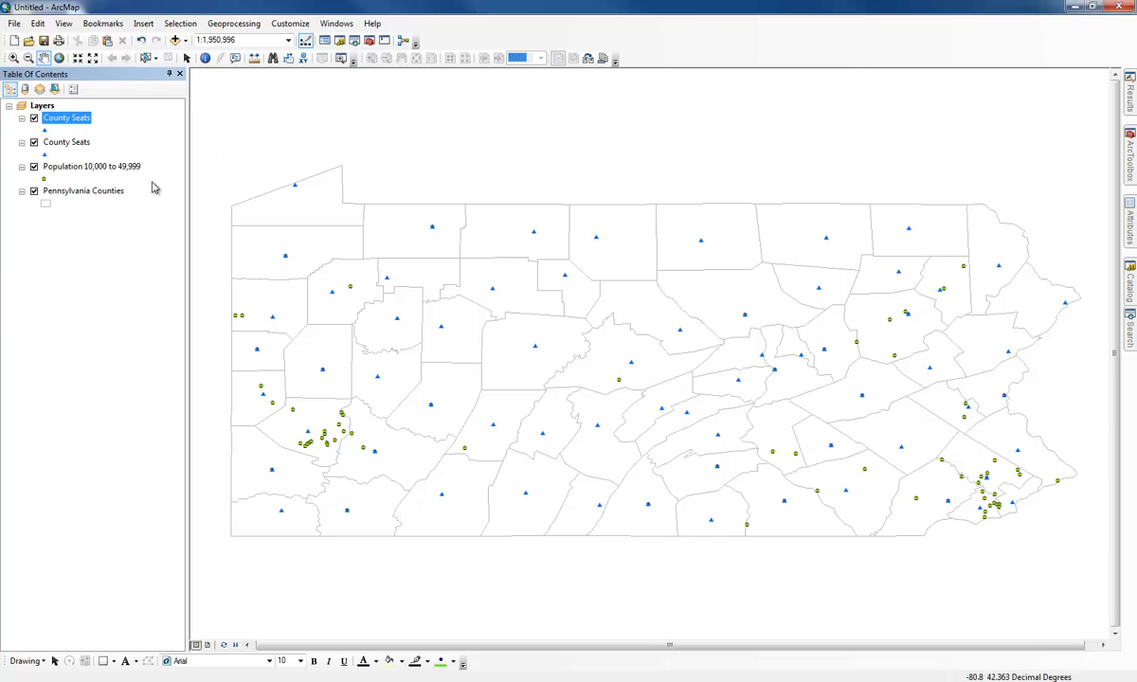
right_click(75, 118)
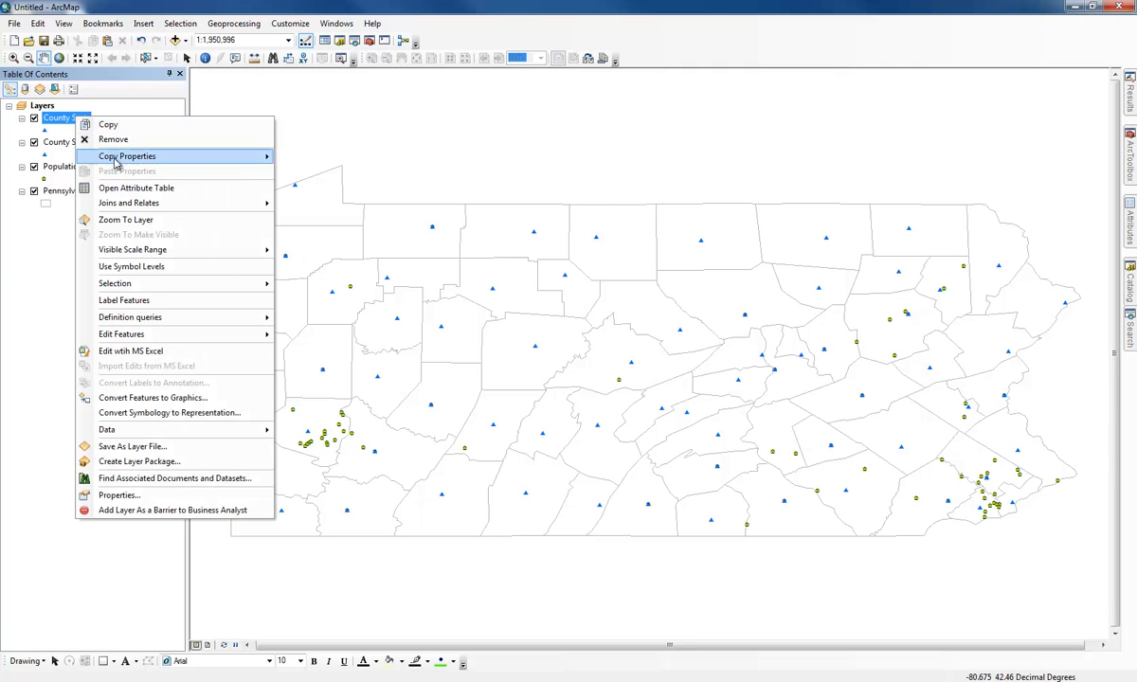
click(147, 496)
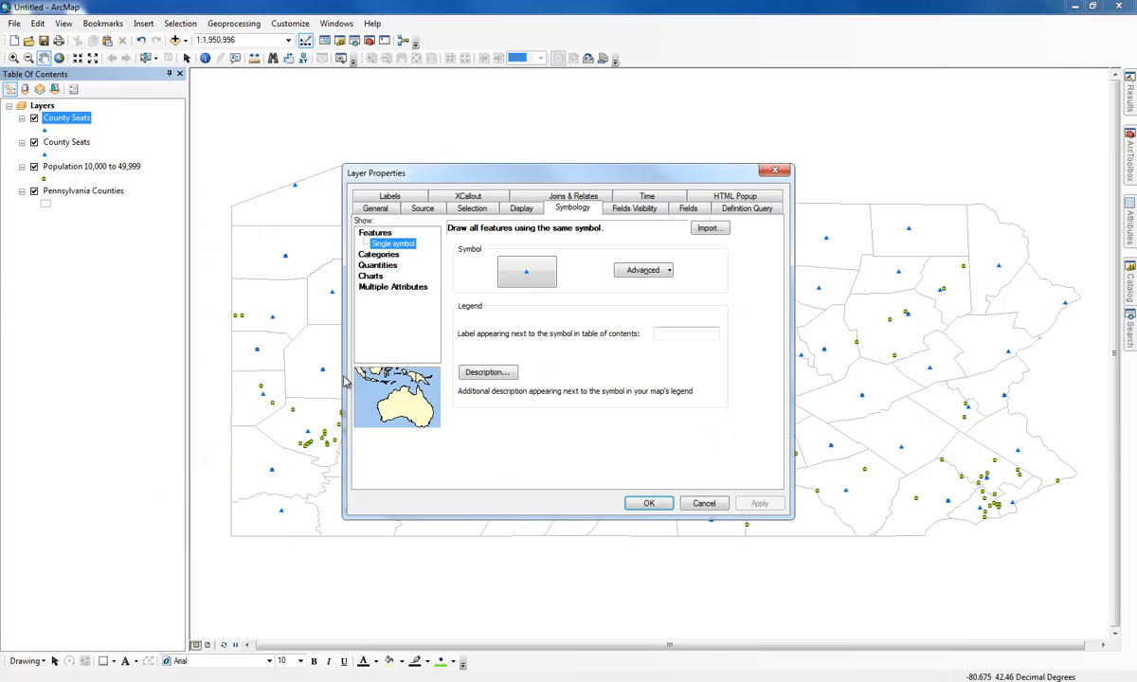
click(373, 206)
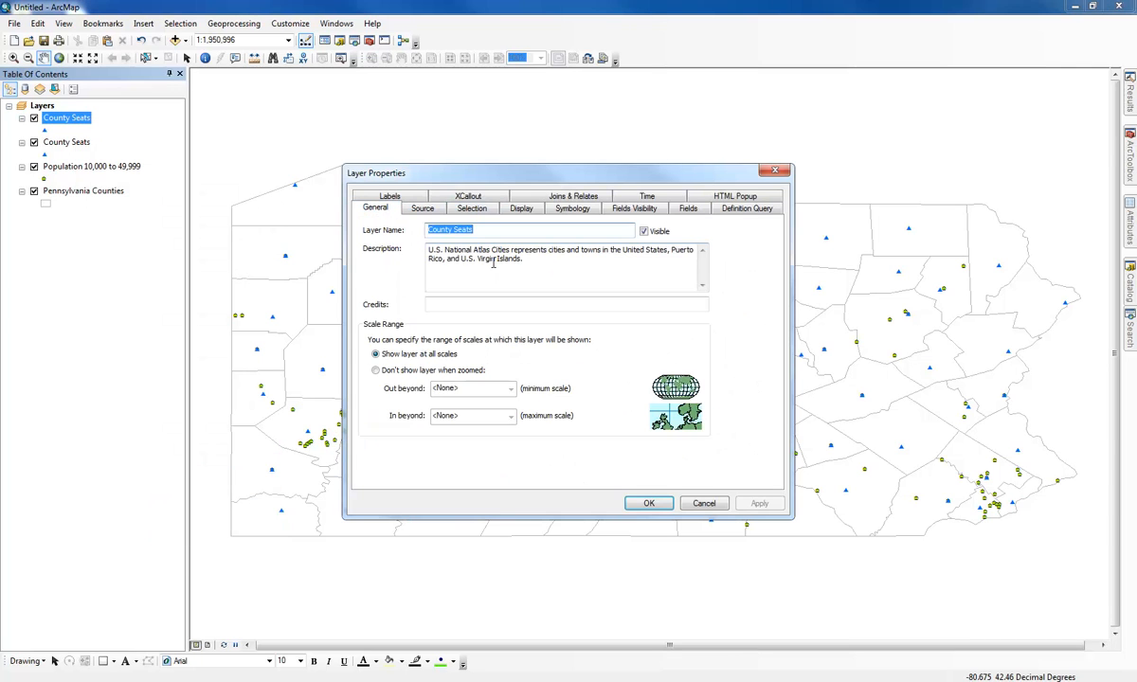
text(State Capital)
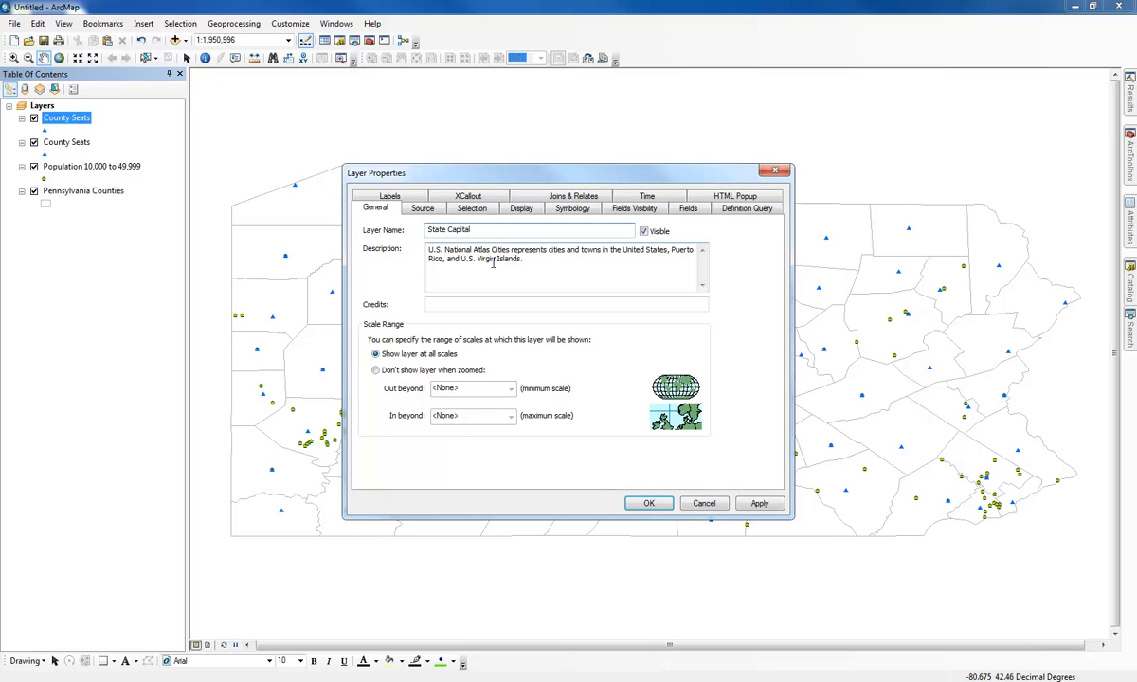
click(760, 503)
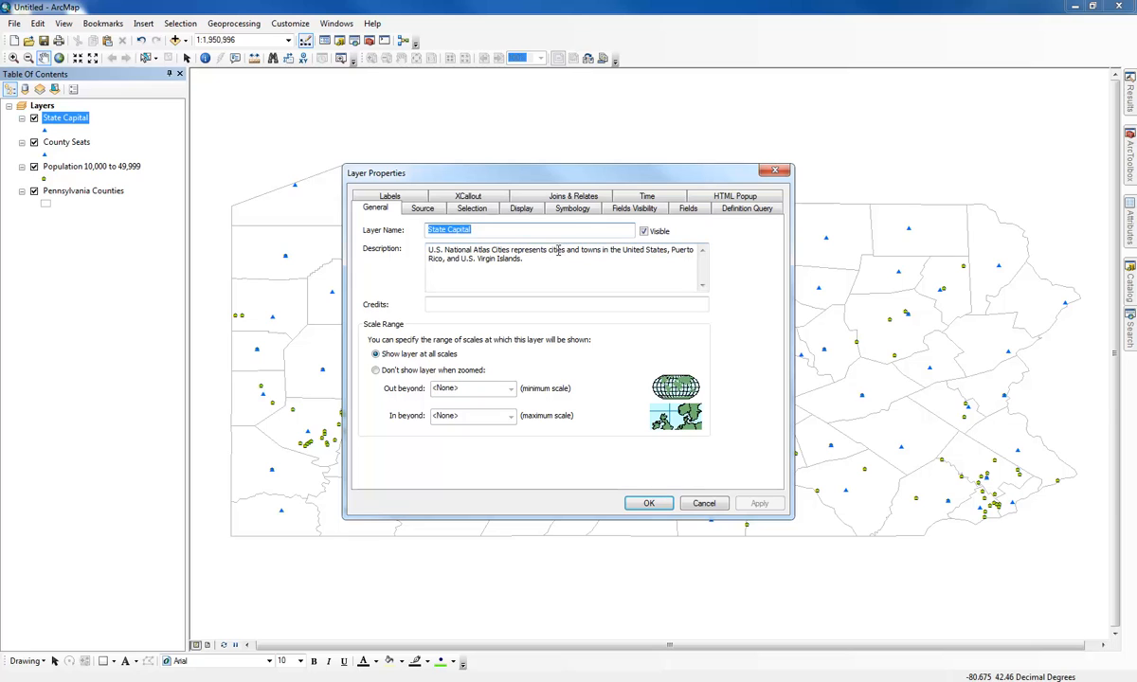
- Delete the definition query from the State Capital layer and apply the change
click(747, 208)
key(Delete)
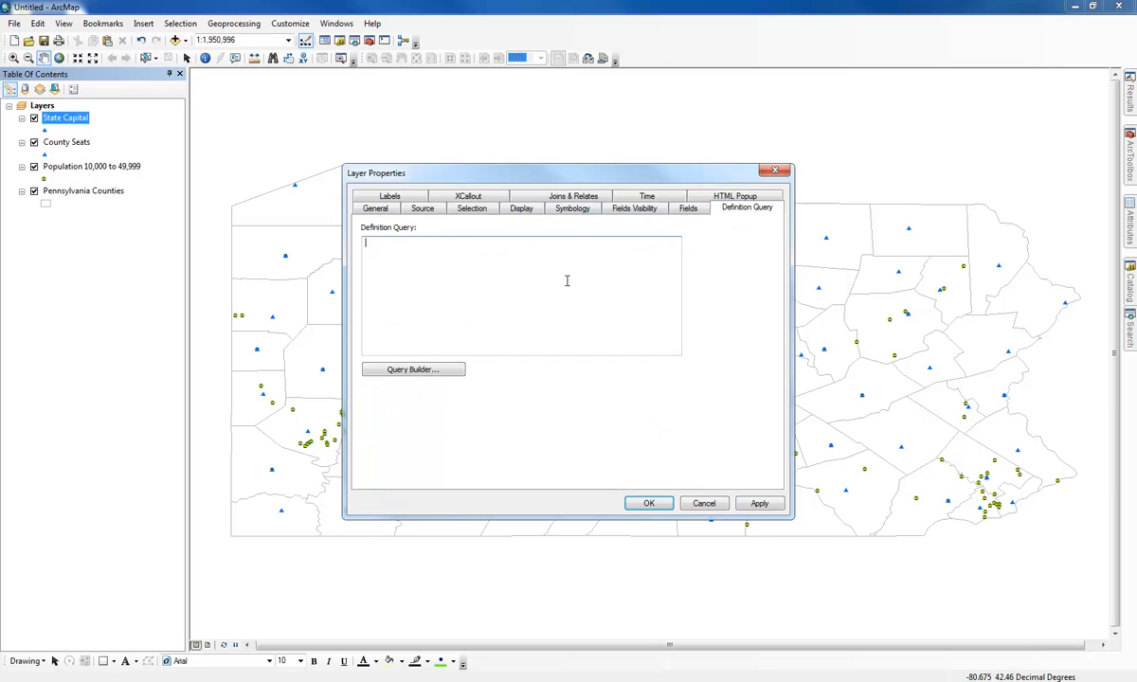
click(758, 504)
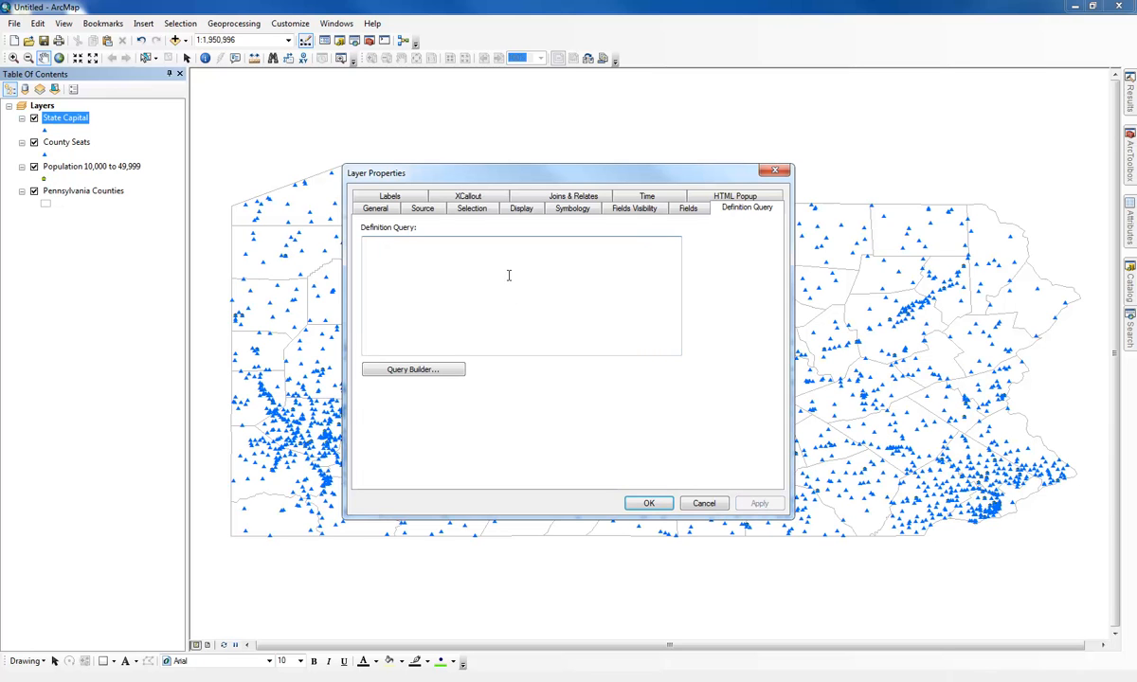
- Build and apply a definition query for the State Capital layer with the expression "STATUS" = 'State Capital County Seat'
click(415, 371)
scroll(587, 239, down, 2)
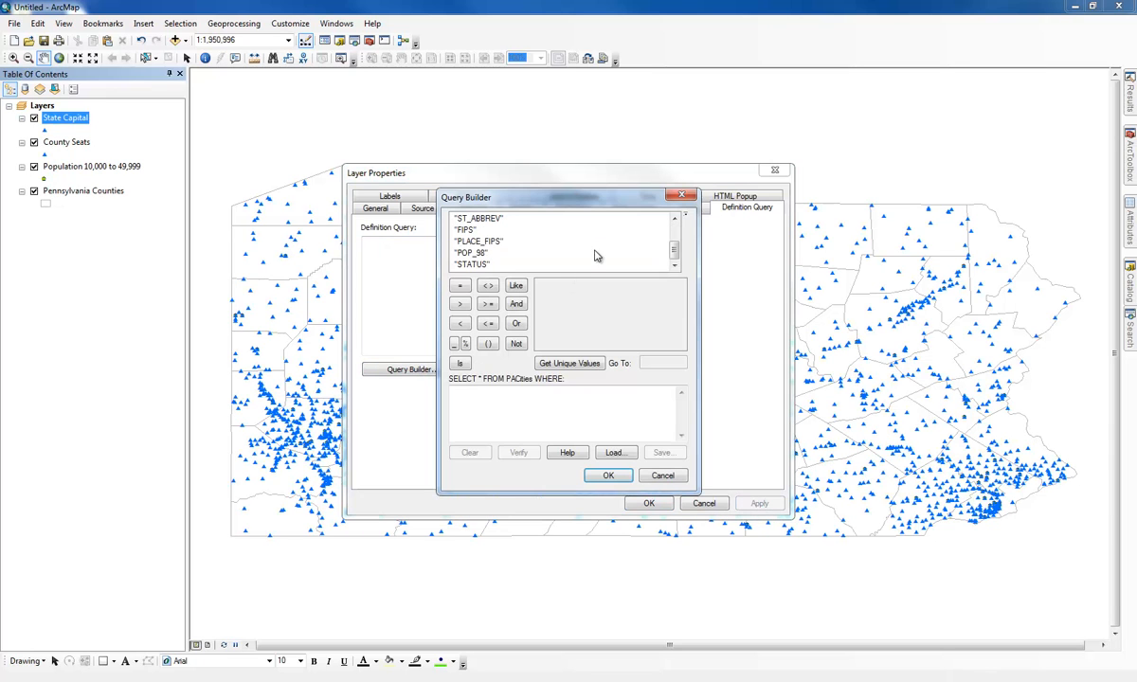
click(473, 265)
double_click(472, 264)
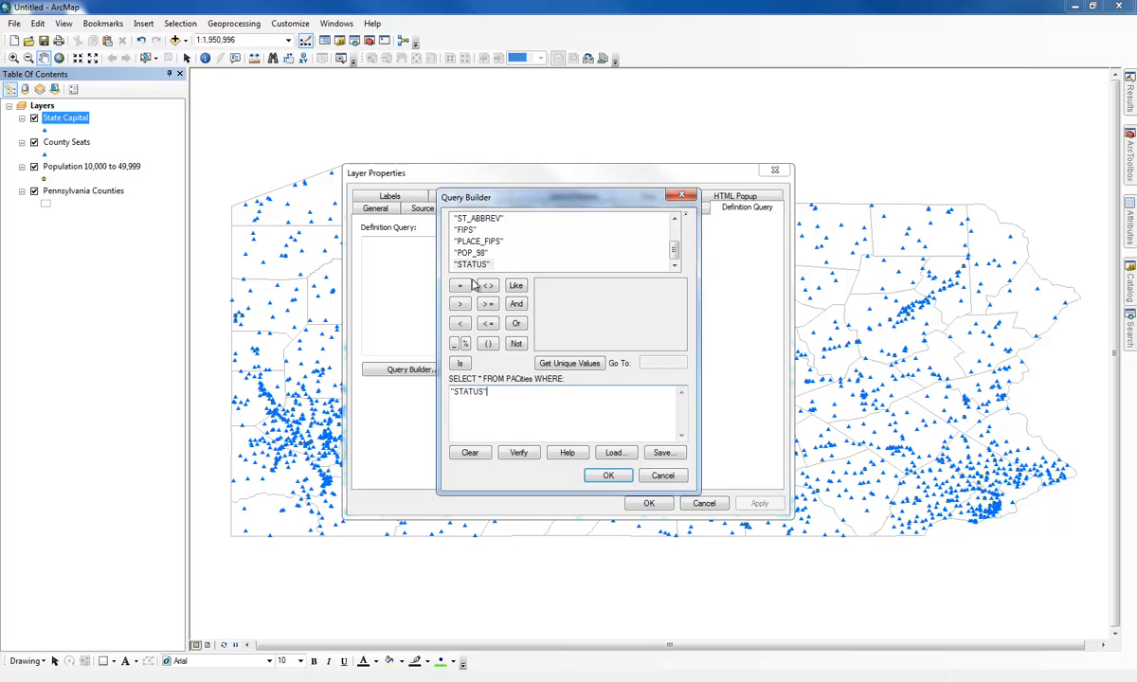
click(459, 285)
click(551, 362)
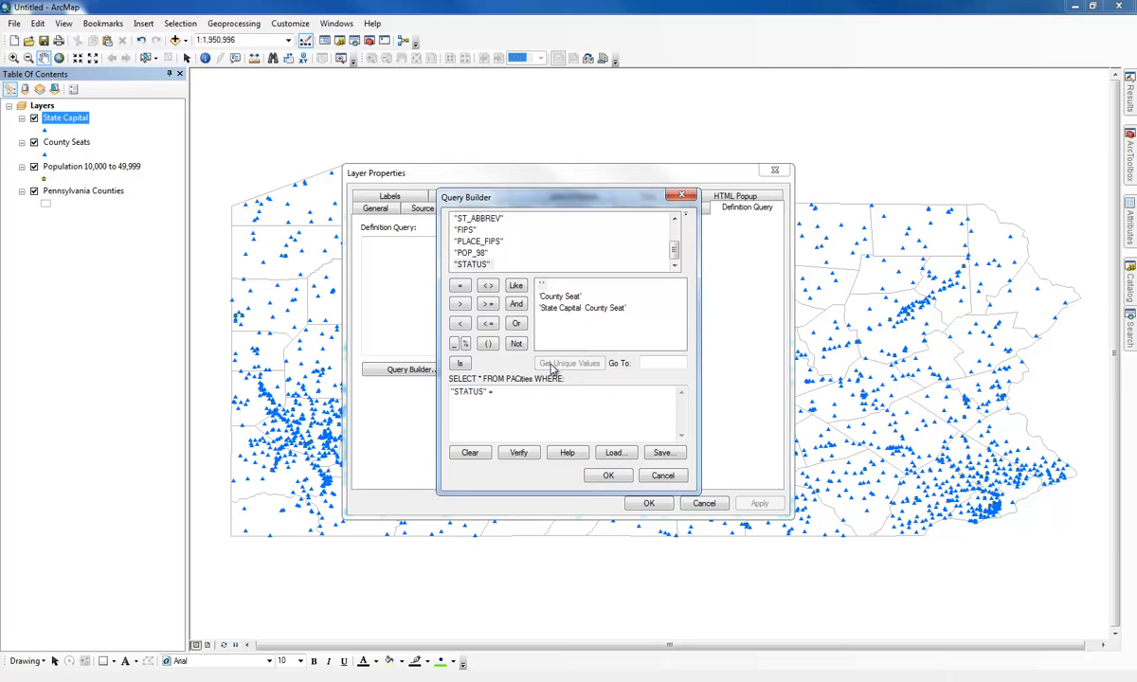
double_click(557, 309)
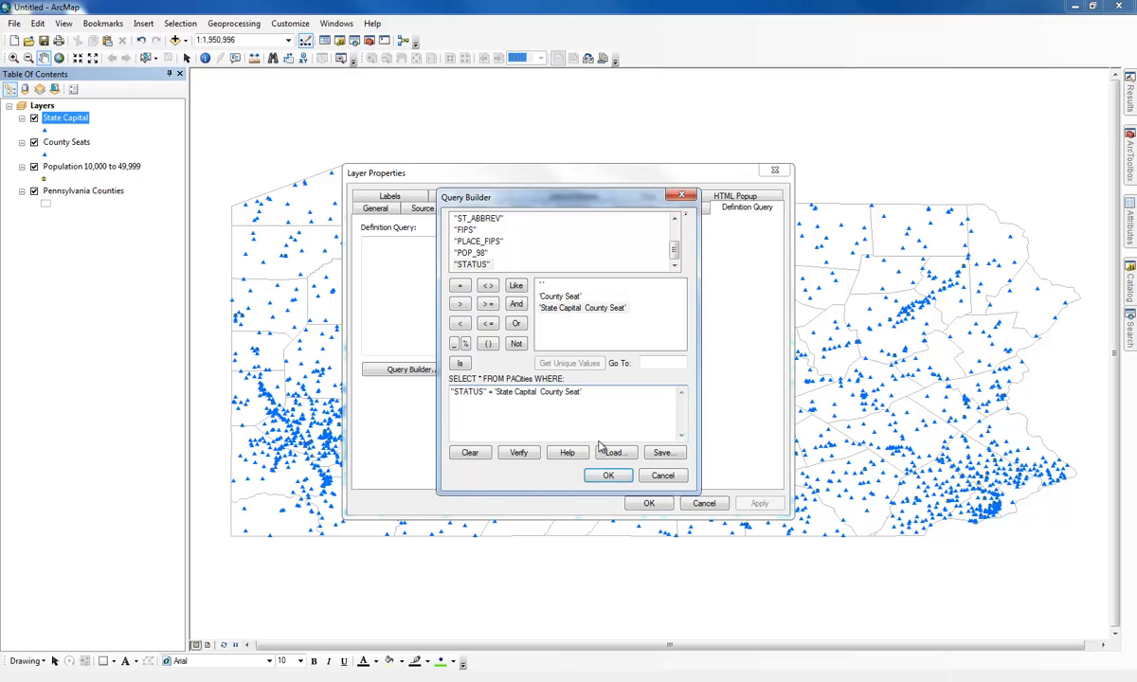
click(607, 475)
click(760, 505)
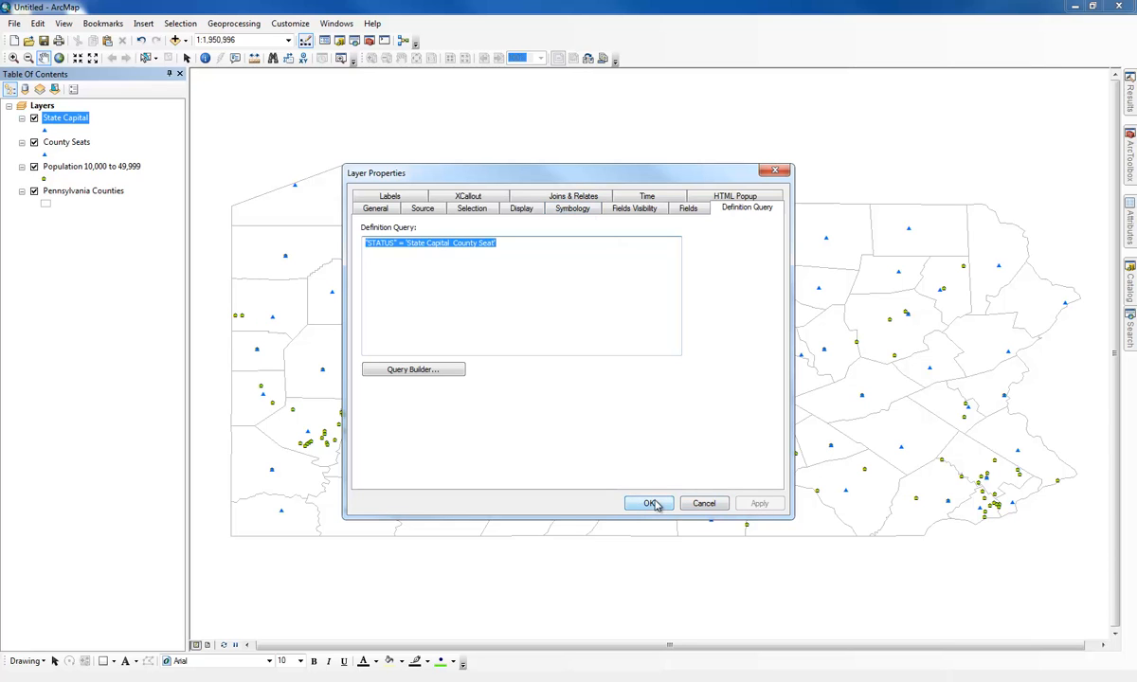
- Search the symbols for "capital", assign the ArcGIS_Explorer Capital 1 symbol to the State Capital layer, and close the layer properties
click(569, 209)
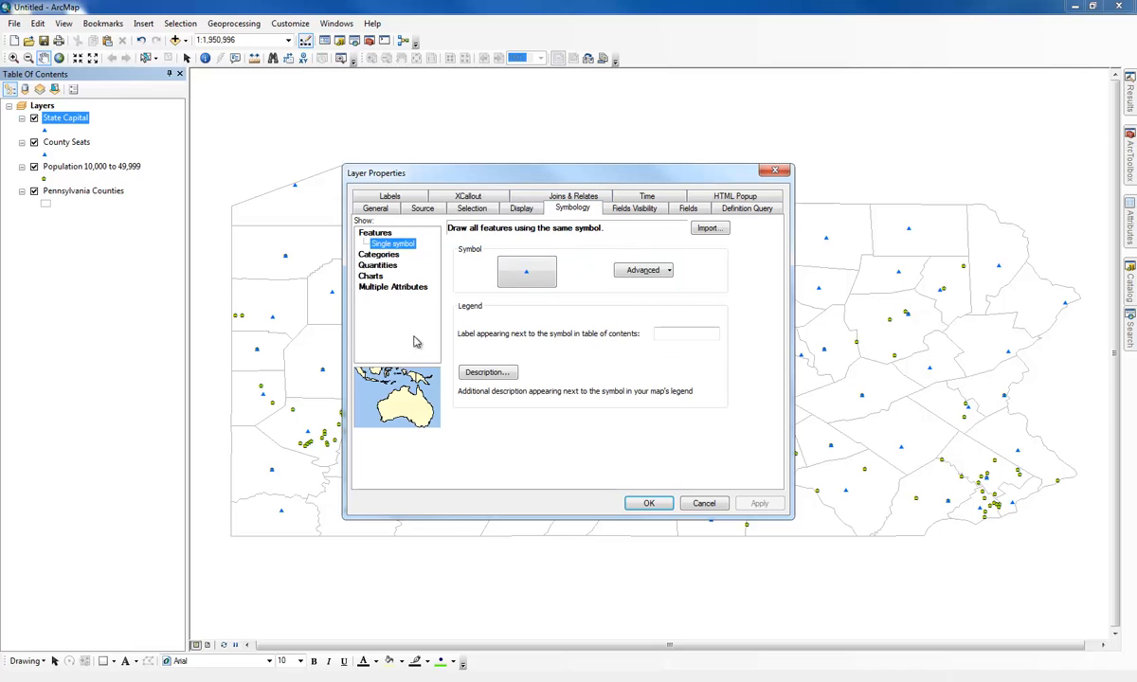
click(525, 275)
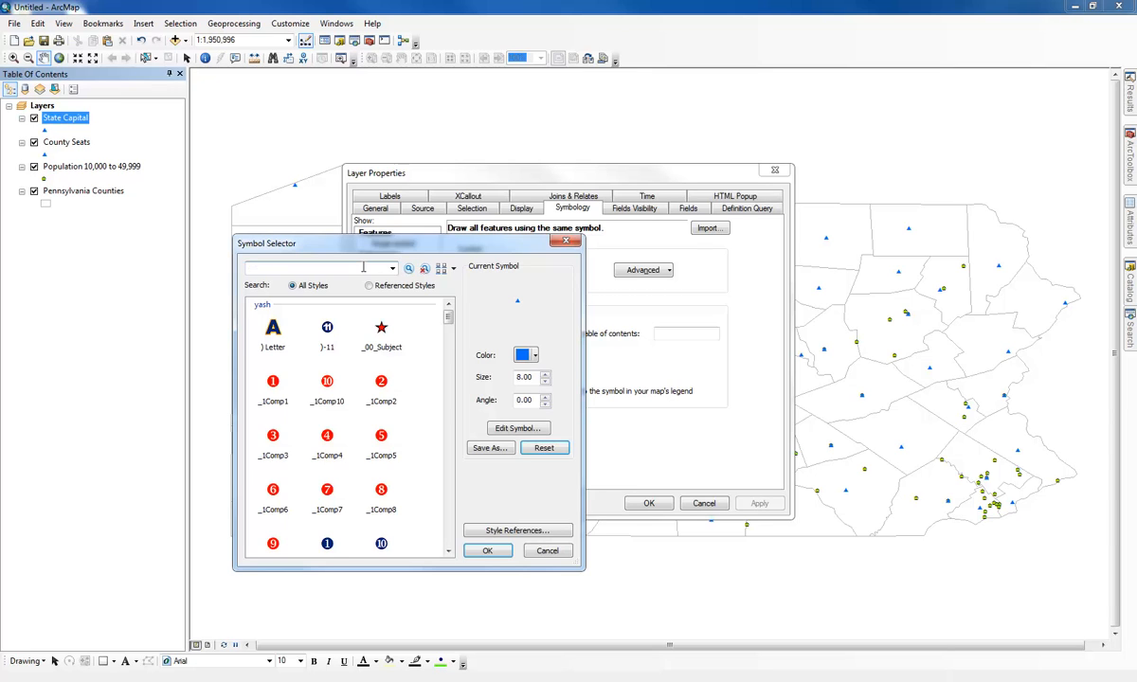
text(ital)
key(Return)
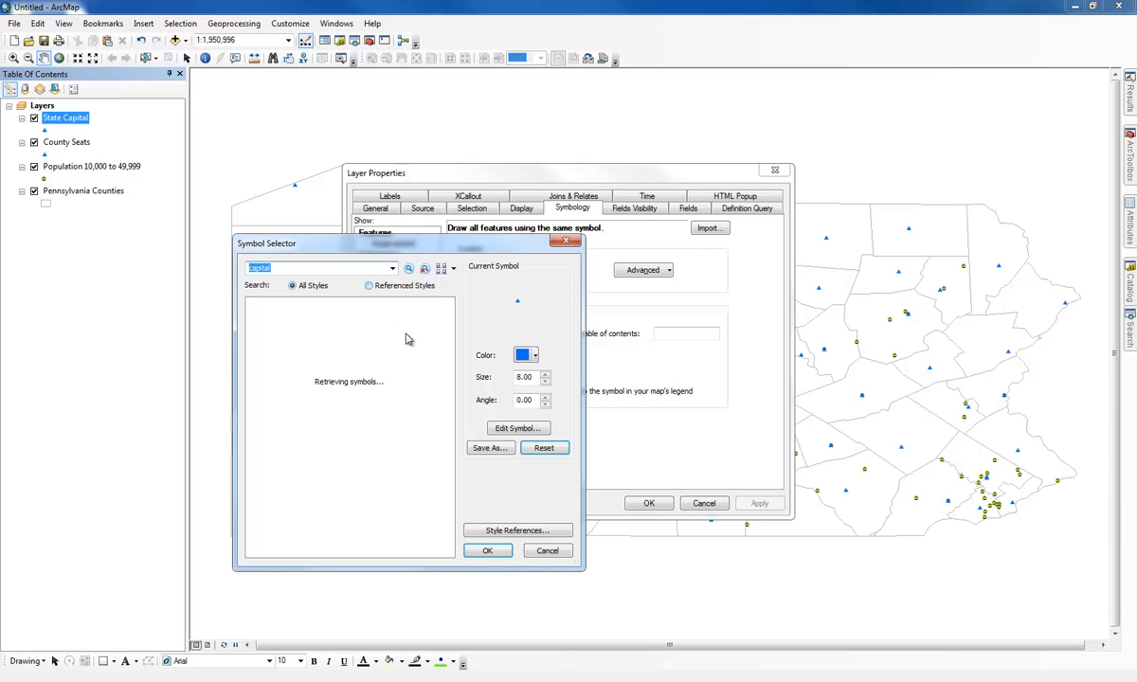
click(271, 328)
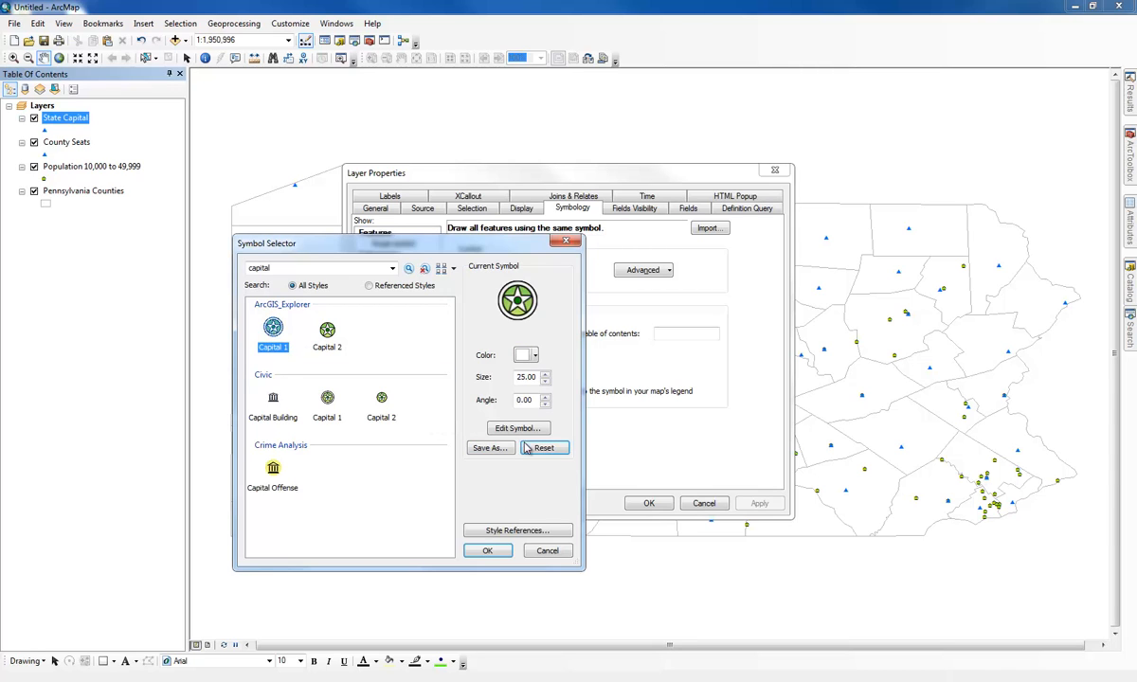
click(481, 553)
click(648, 504)
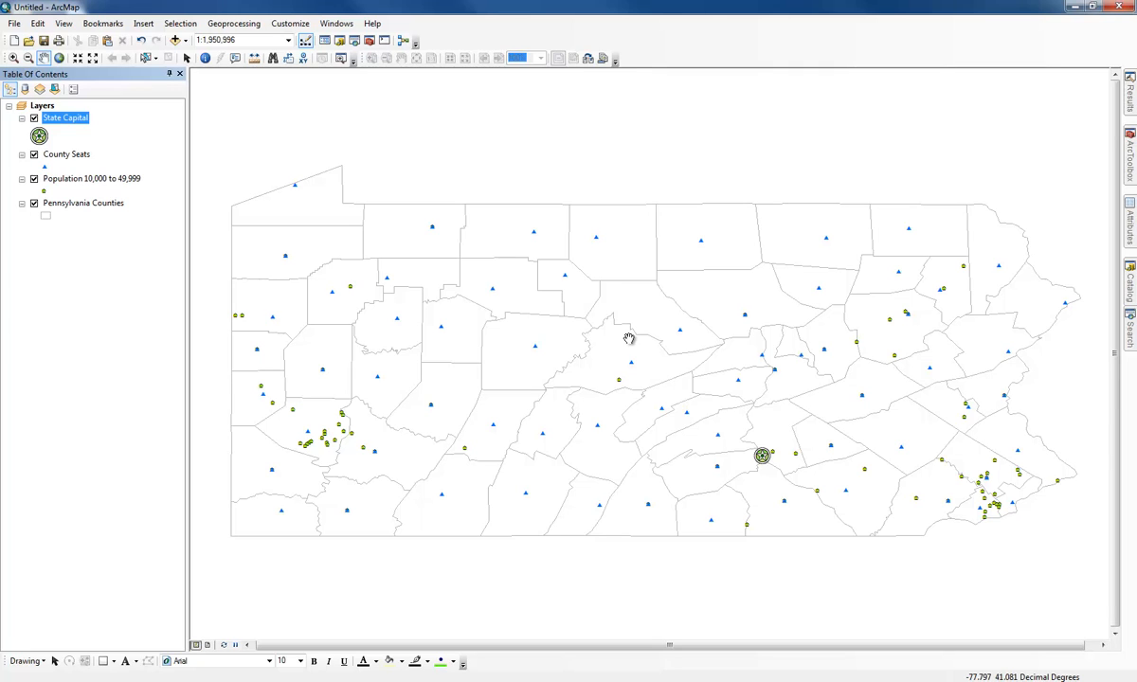
- Identify the state capital point on the map to read its attributes, and close the results
click(204, 58)
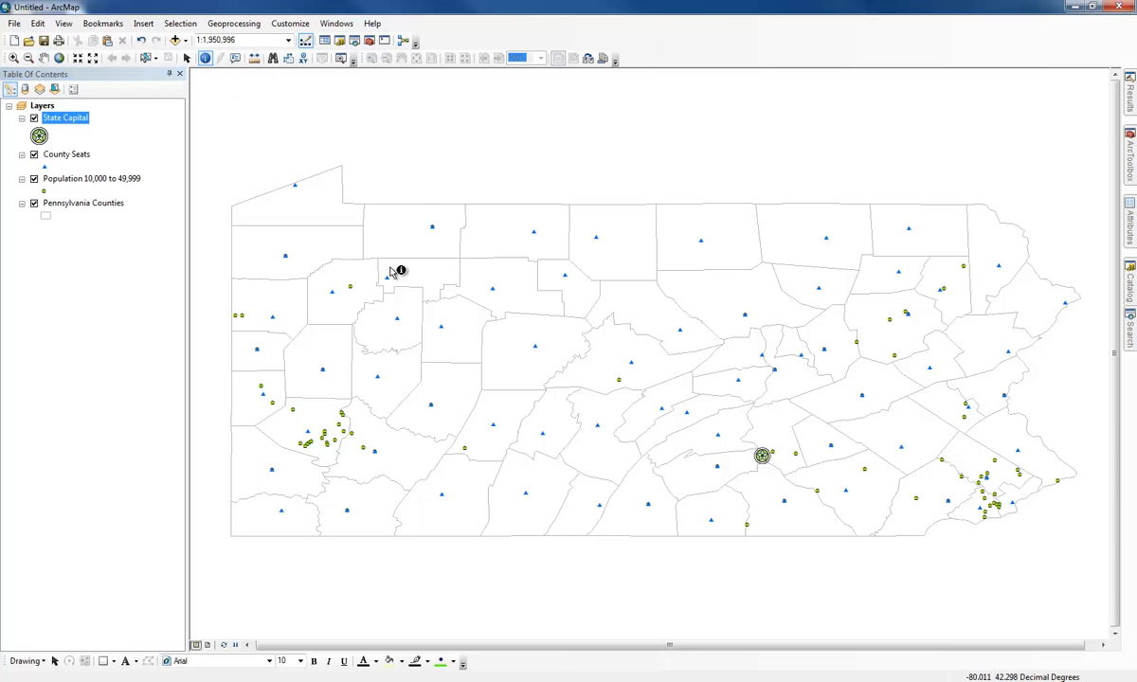
click(757, 457)
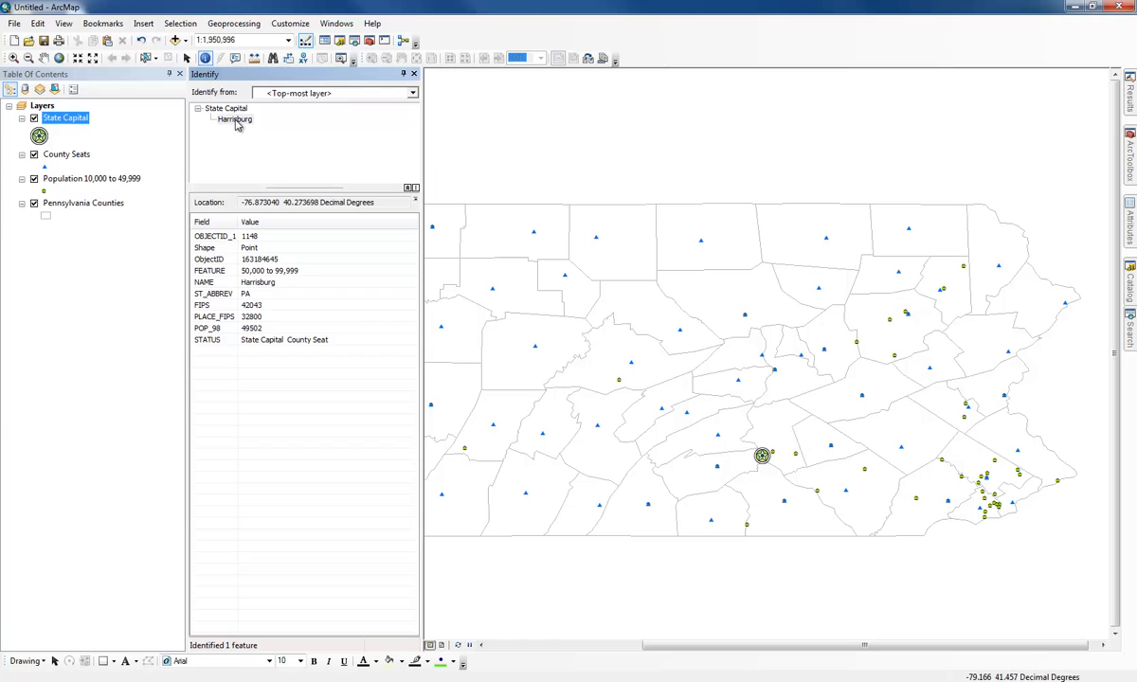
click(414, 75)
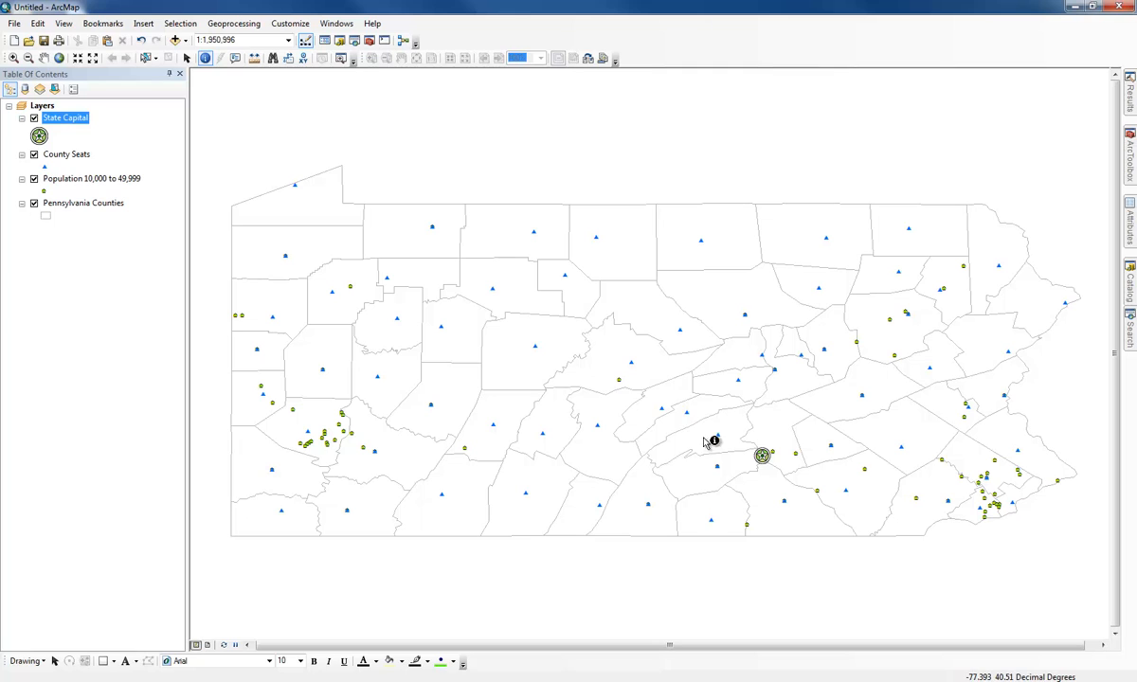
click(760, 456)
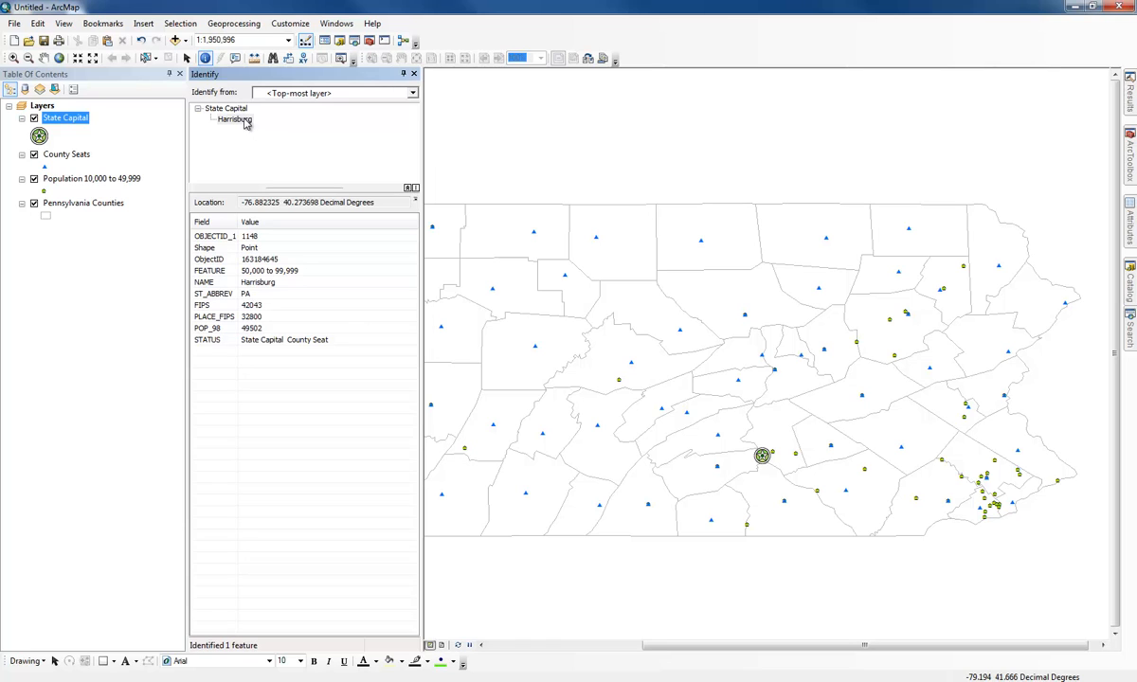
right_click(245, 124)
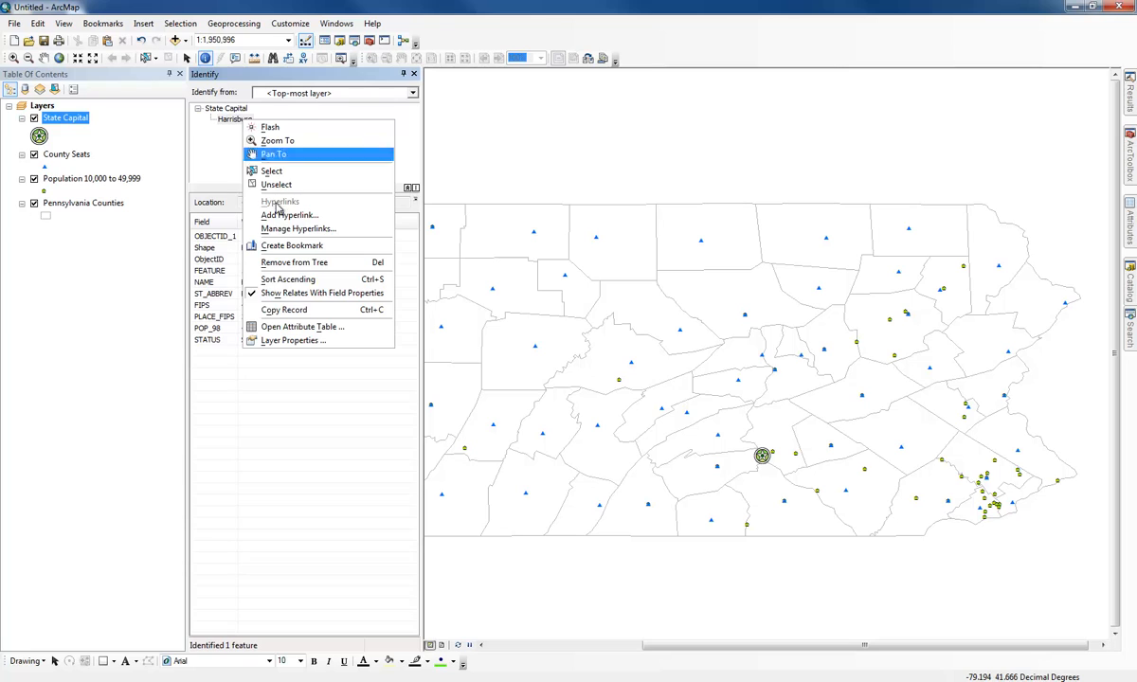
click(283, 216)
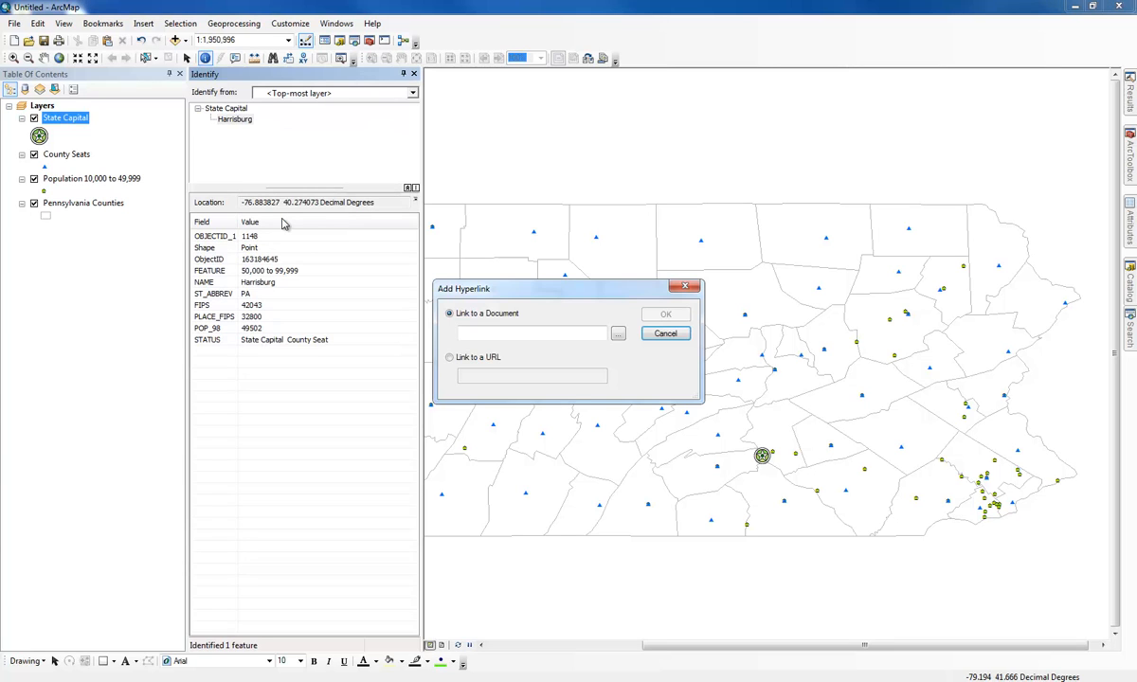
click(453, 357)
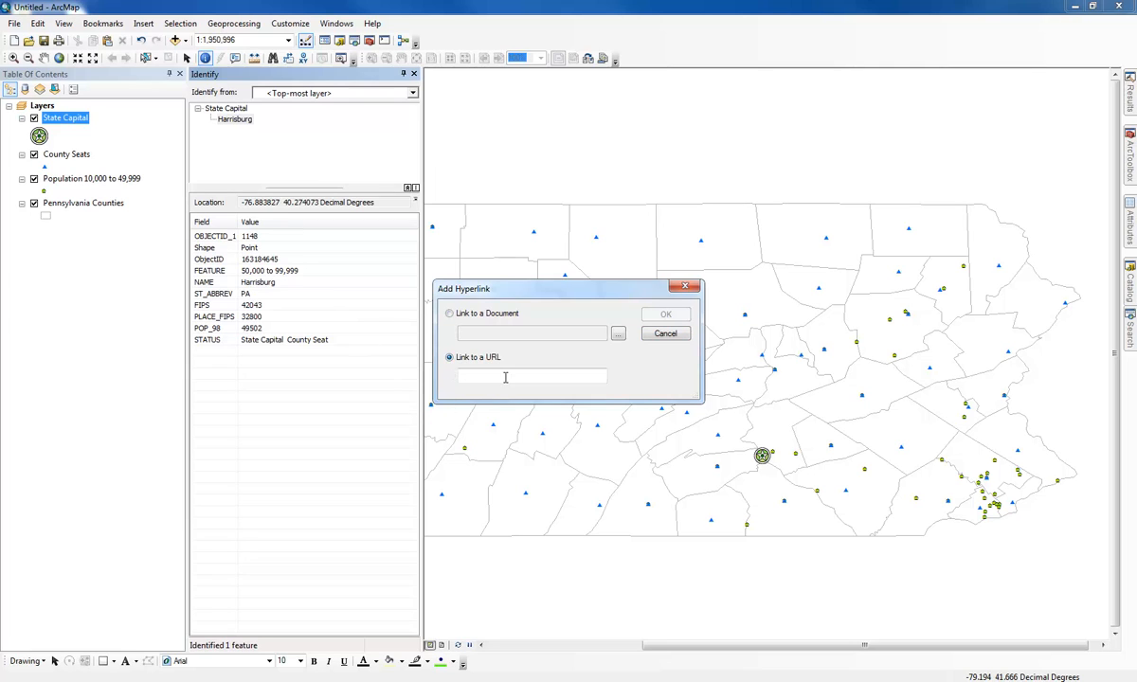
click(505, 377)
text(www)
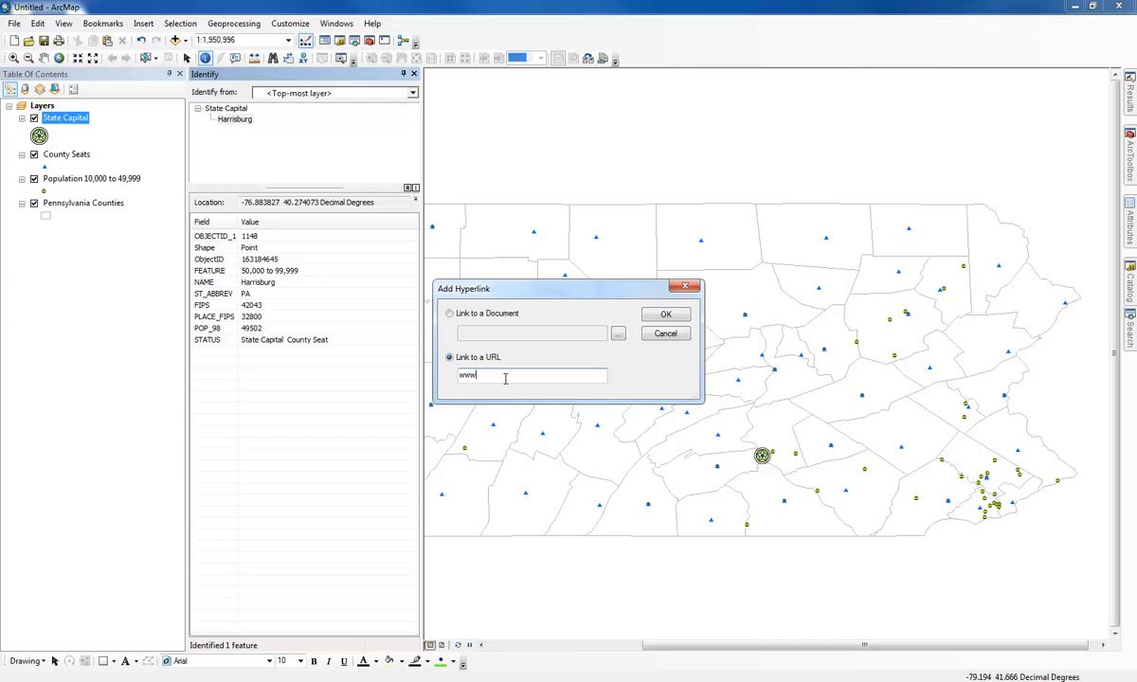
text(.harrisburgpa.gov)
click(667, 315)
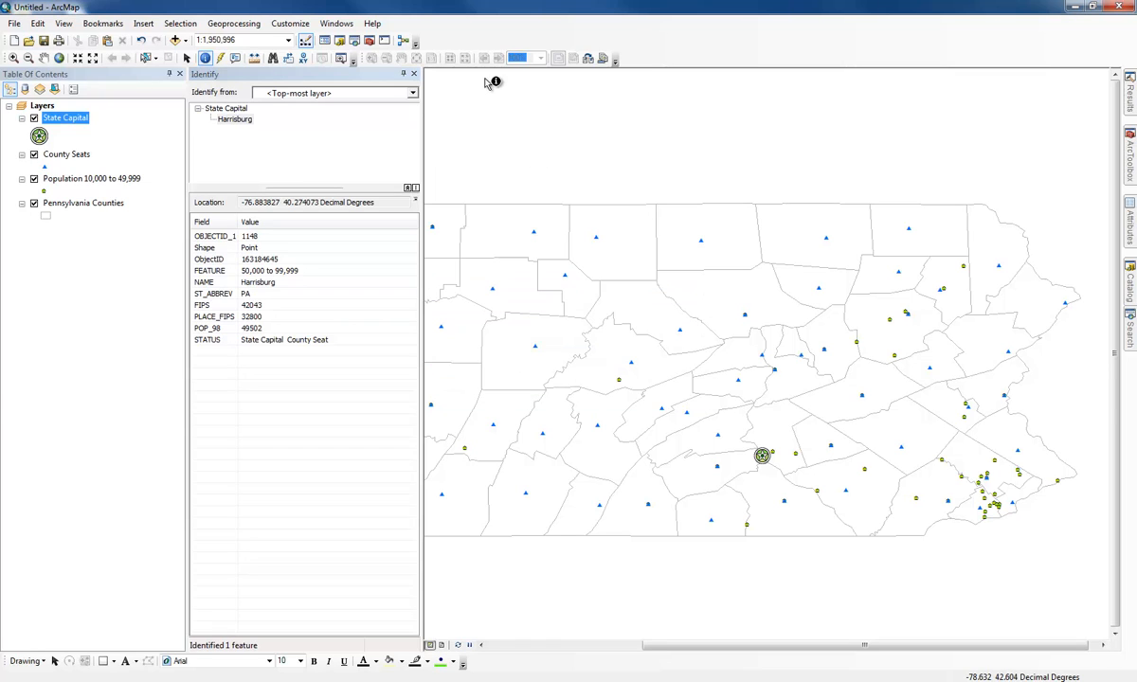
click(415, 74)
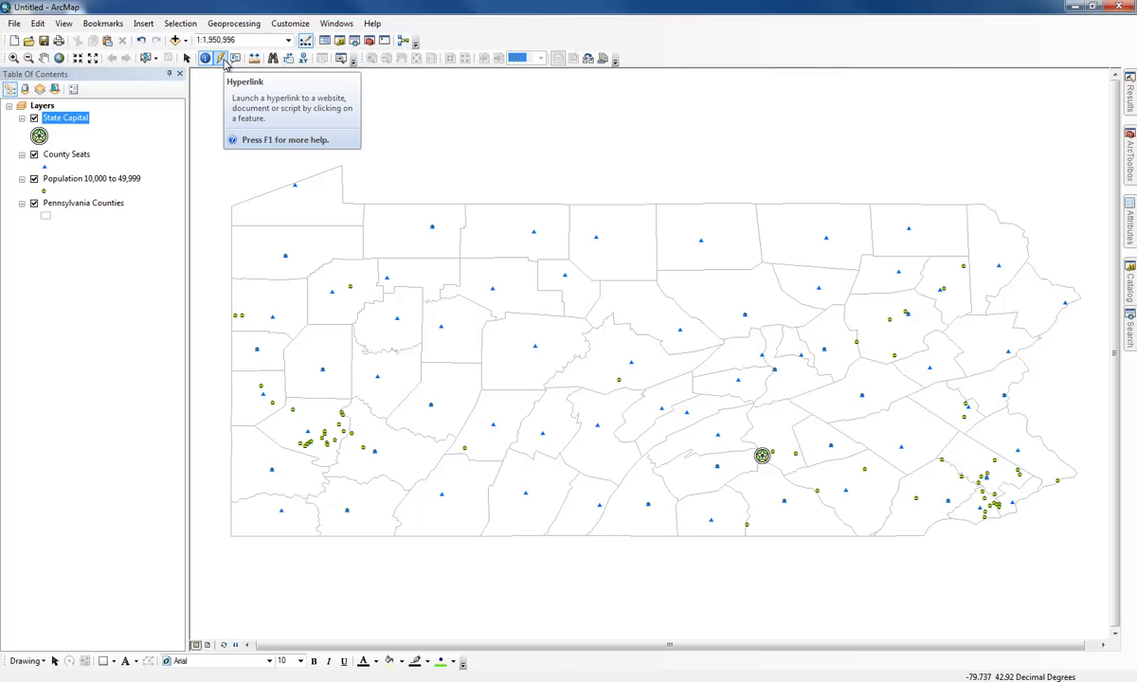
click(221, 57)
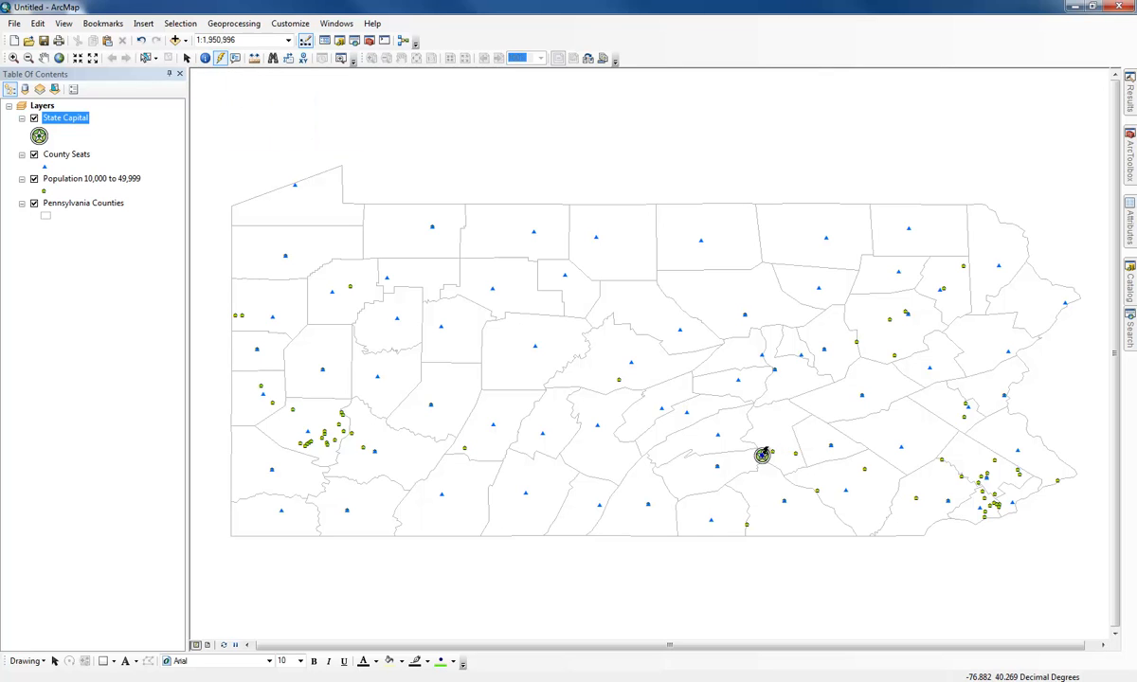
mouse_move(763, 453)
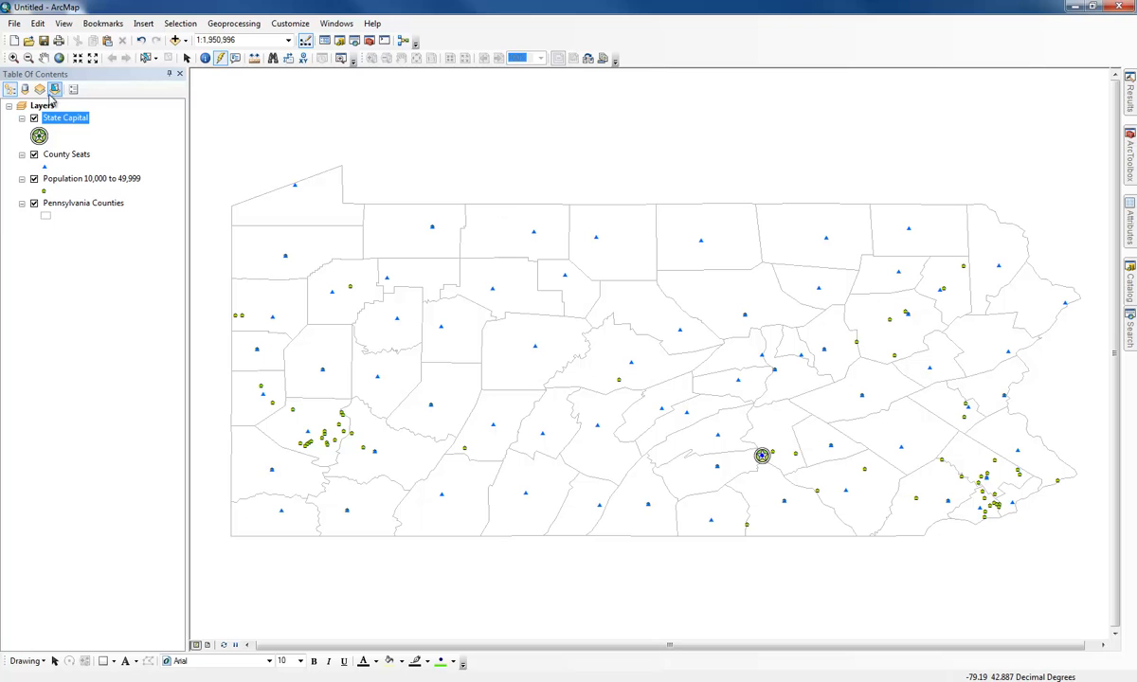
- Enable HTML popup content for the County Seats layer, formatted as a table of the visible fields
right_click(60, 154)
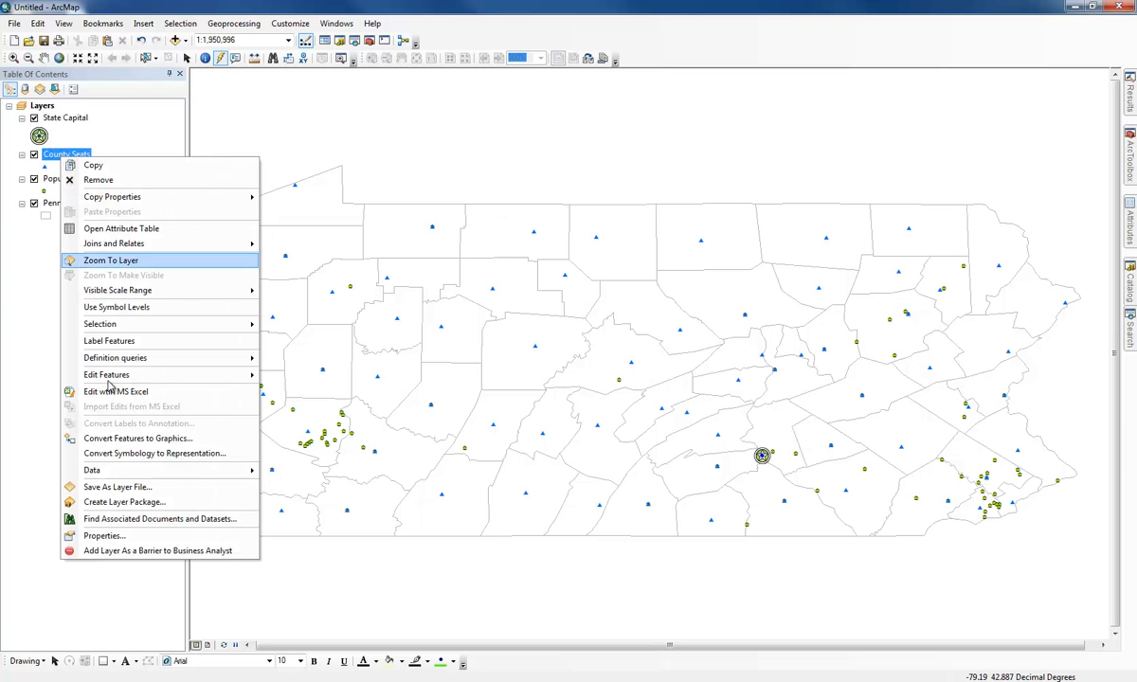
click(138, 536)
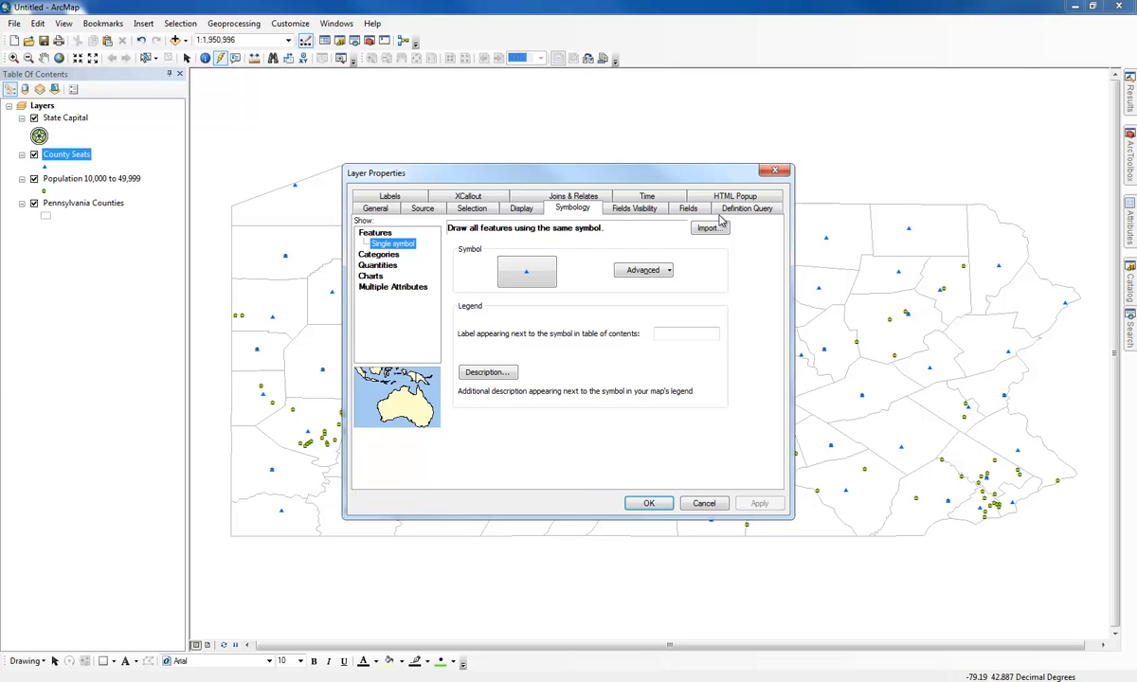
click(692, 194)
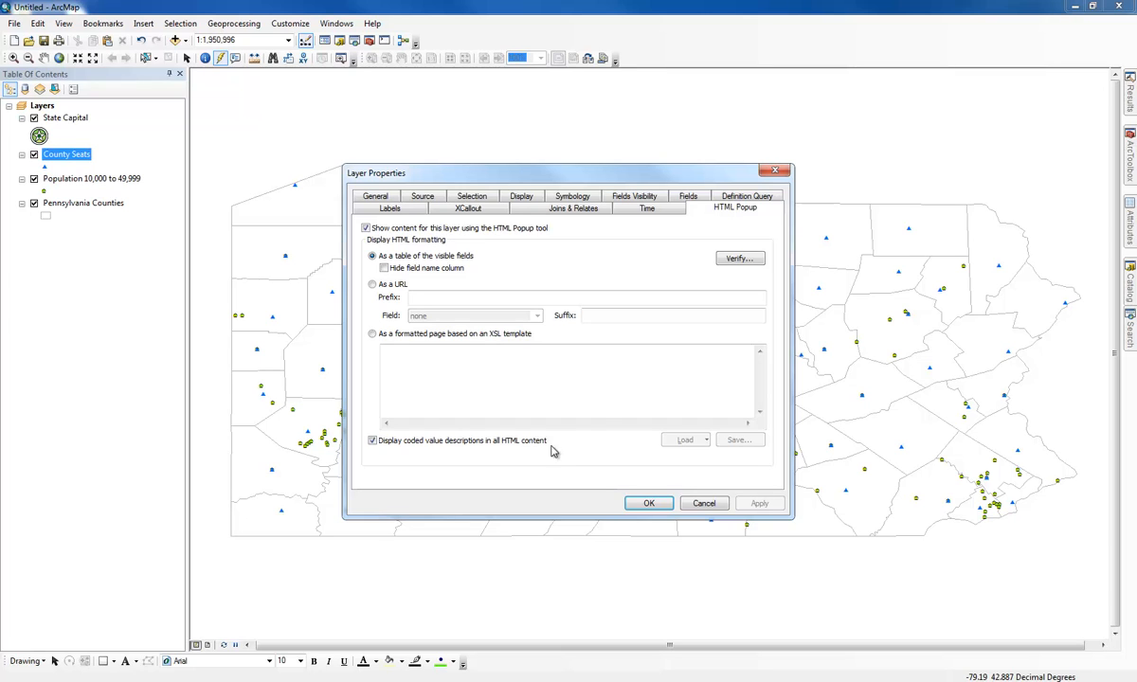
- Hide the OBJECTID_1, Shape, ObjectID, FEATURE, FIPS and PLACE_FIPS fields of the County Seats layer
click(688, 196)
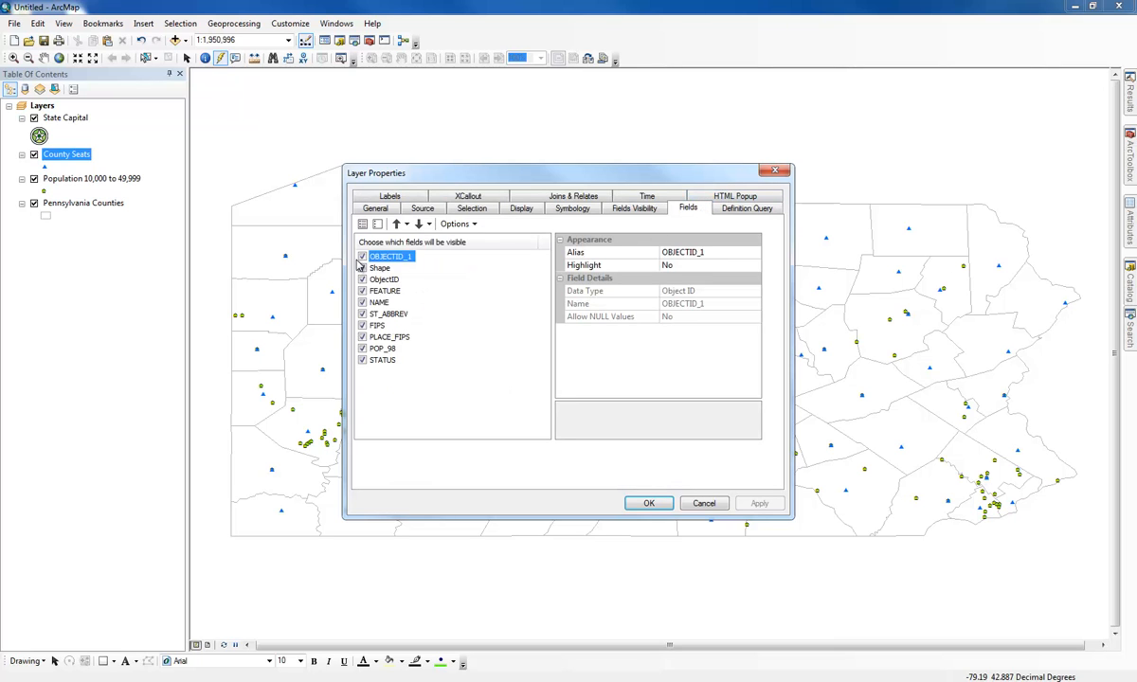
click(454, 225)
click(464, 358)
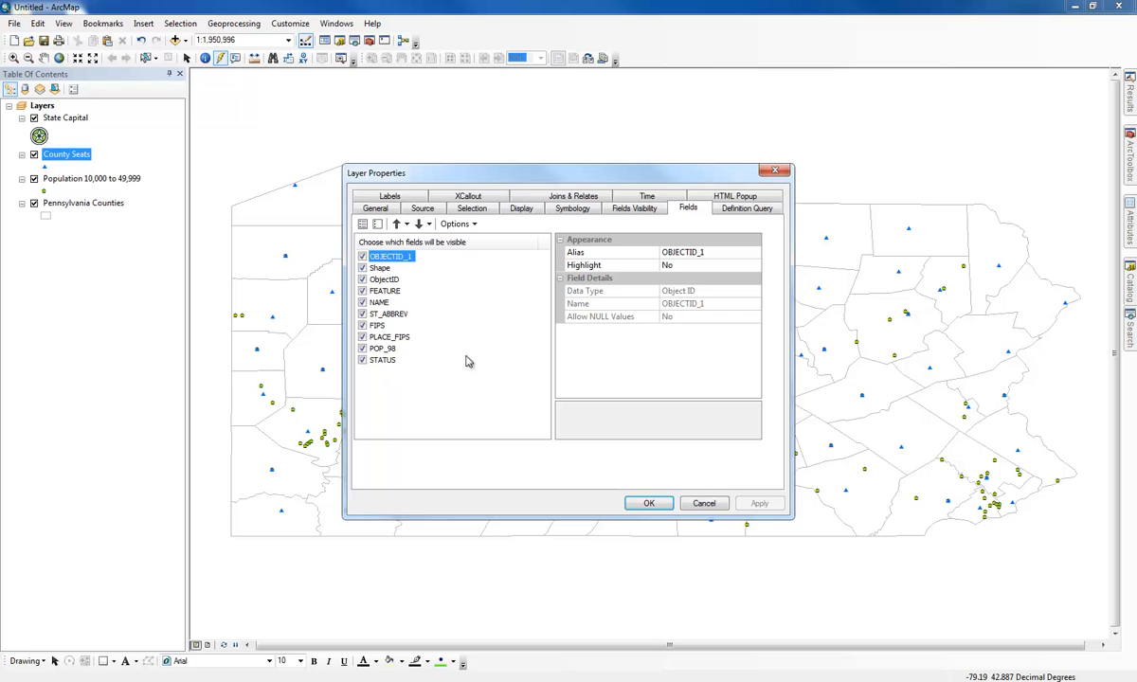
click(362, 256)
click(362, 268)
click(361, 279)
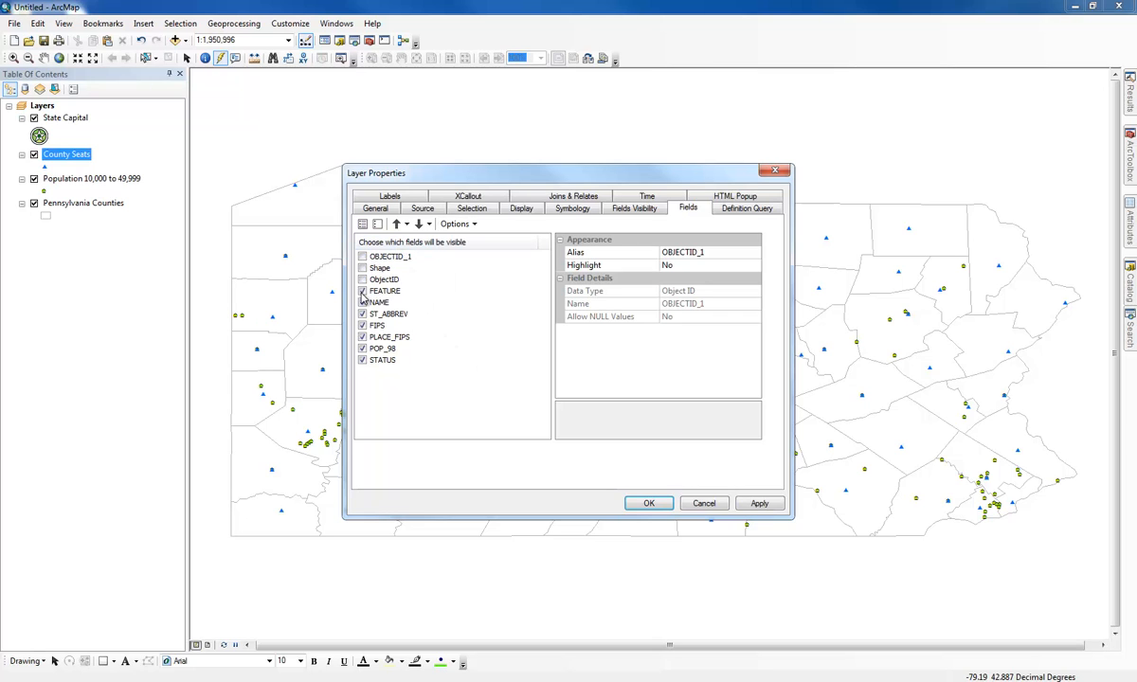
click(362, 291)
click(362, 324)
click(362, 336)
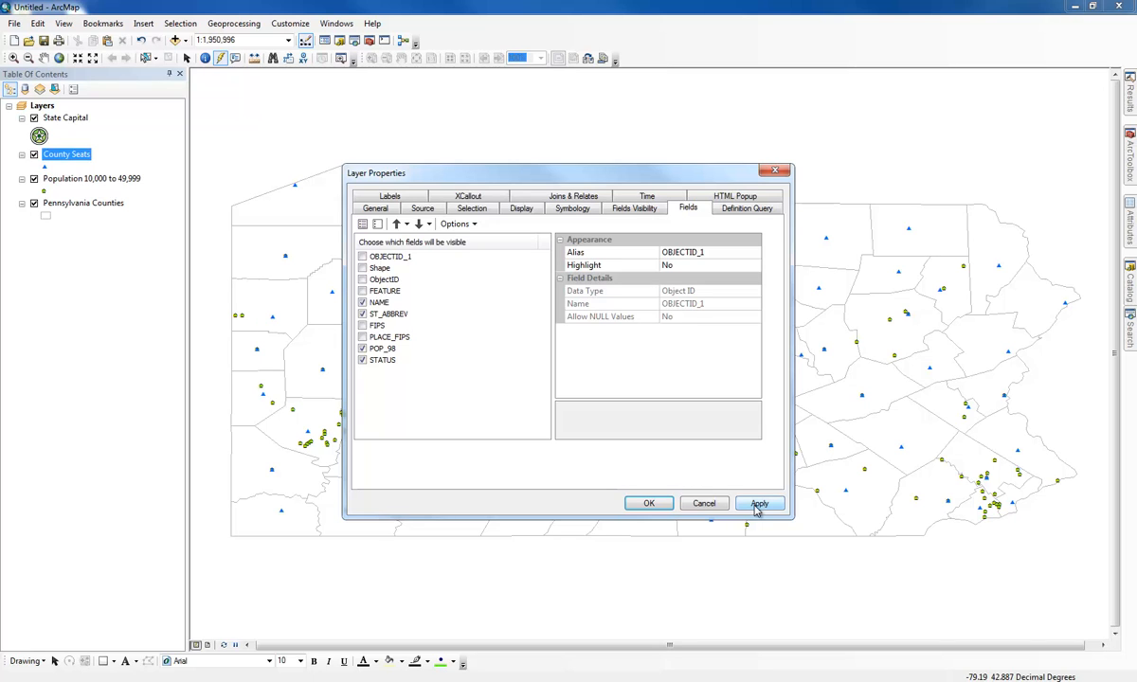
- Set the alias of the County Seats layer's NAME field to CITY NAME
click(389, 314)
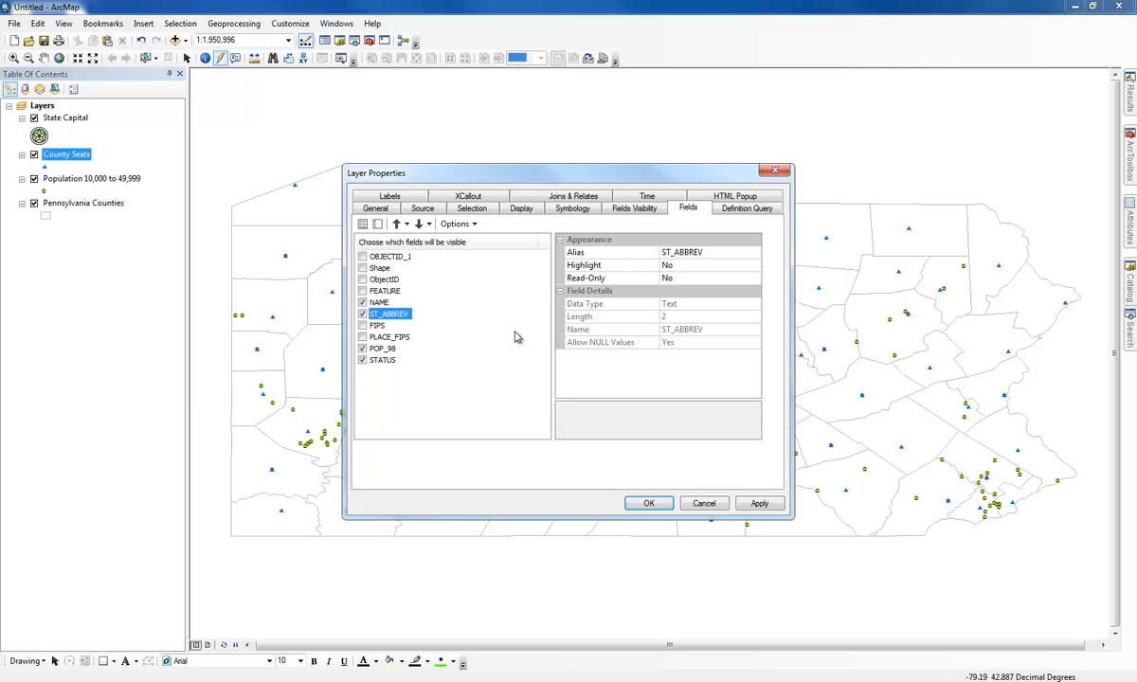
click(379, 301)
click(623, 250)
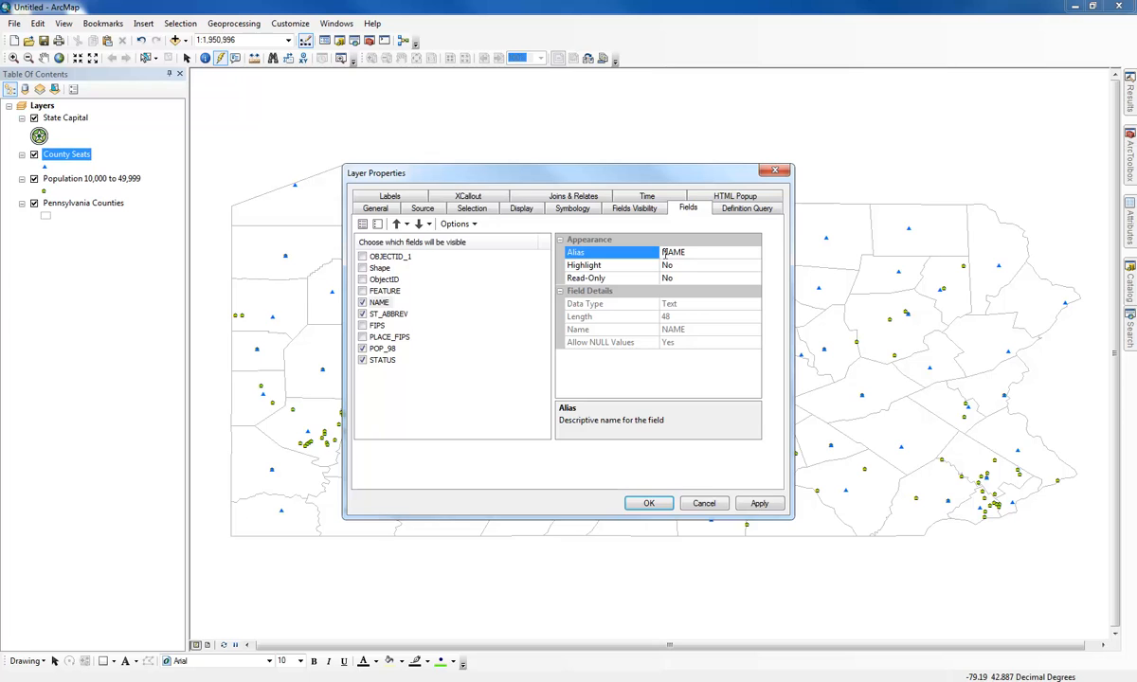
text(CITY)
key(Return)
- Set the alias of the ST_ABBREV field to STATE, then apply the changes and close the layer properties
click(383, 314)
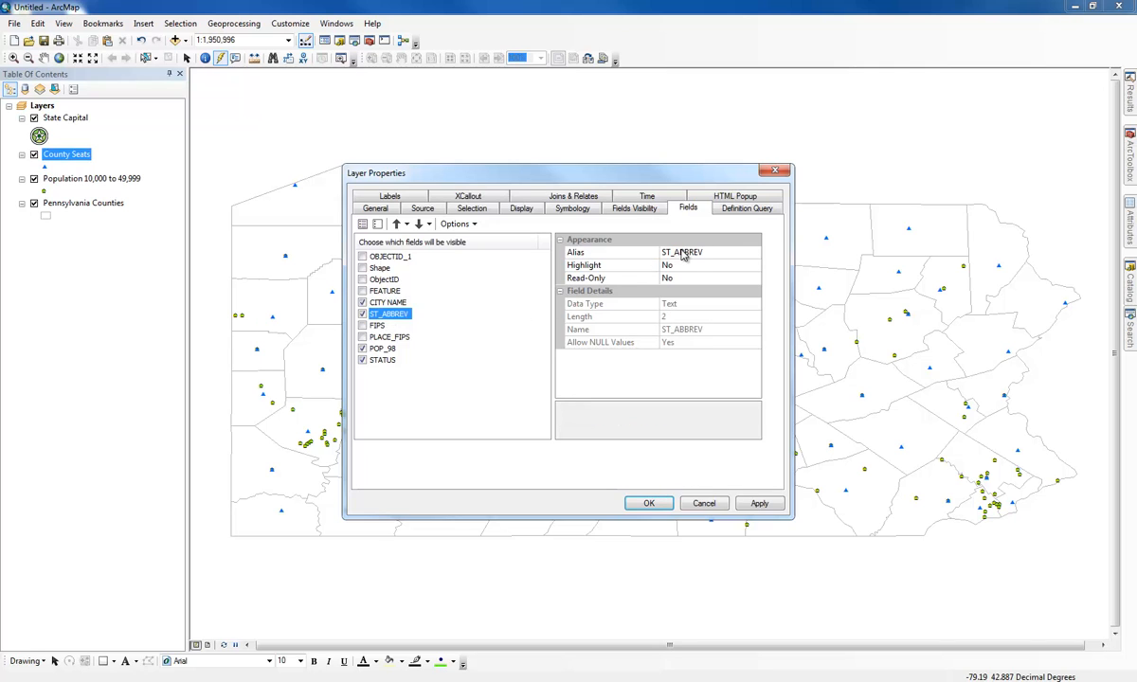
click(684, 253)
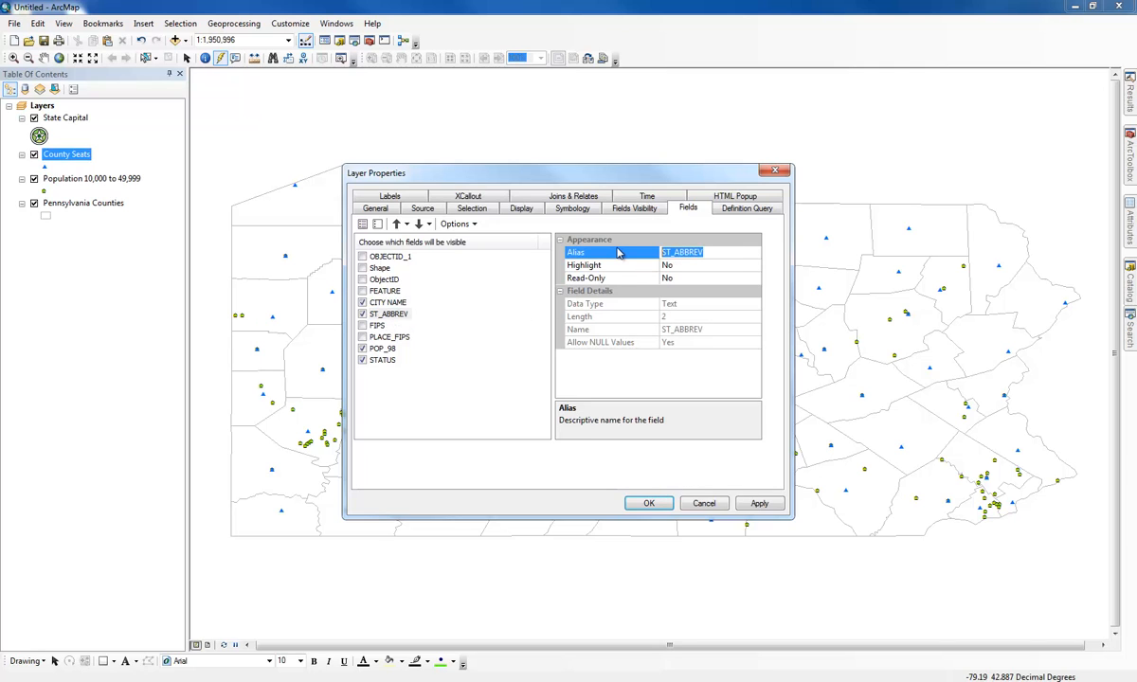
text(State)
key(Return)
text(STATE)
key(Return)
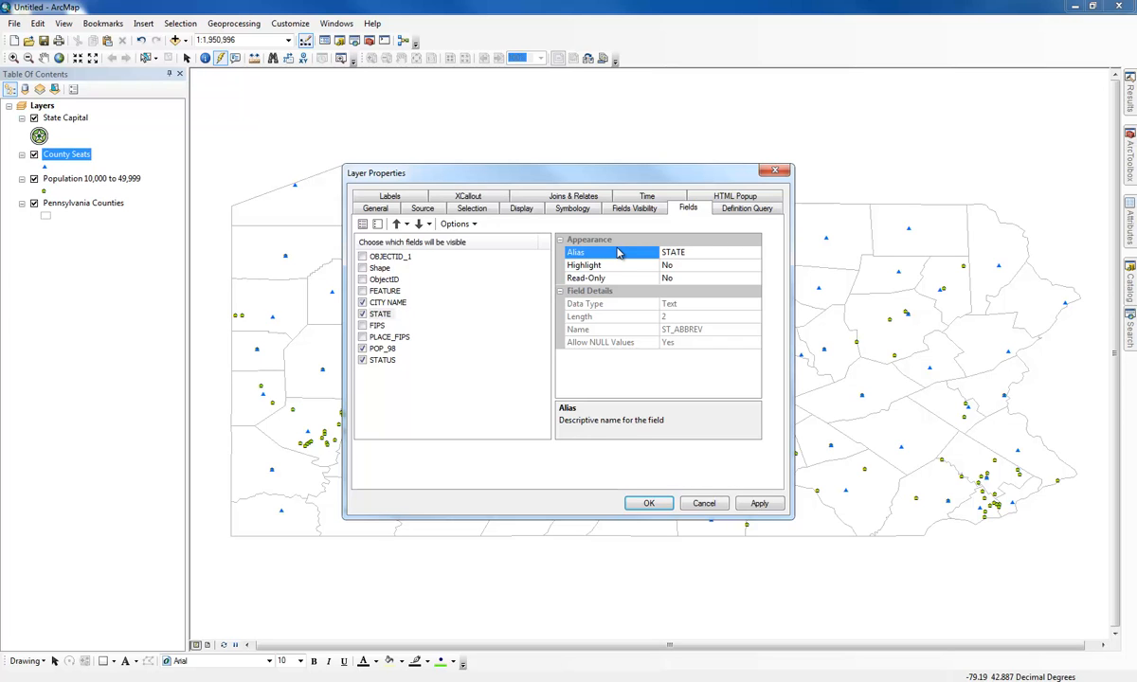
click(382, 350)
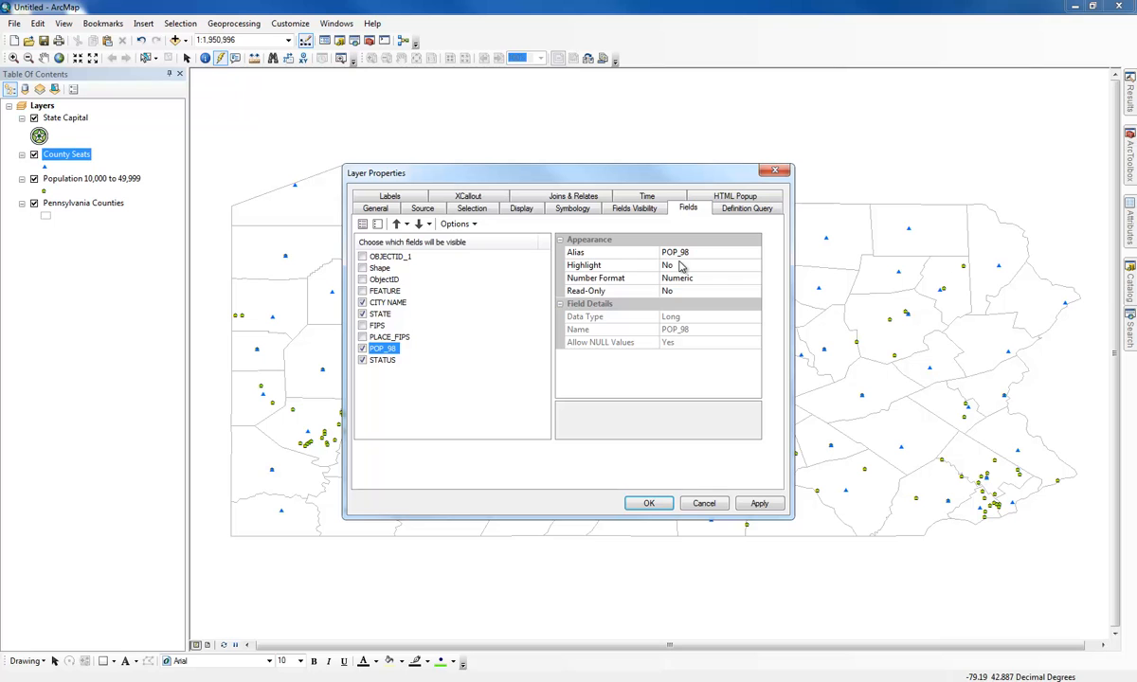
click(760, 503)
click(648, 503)
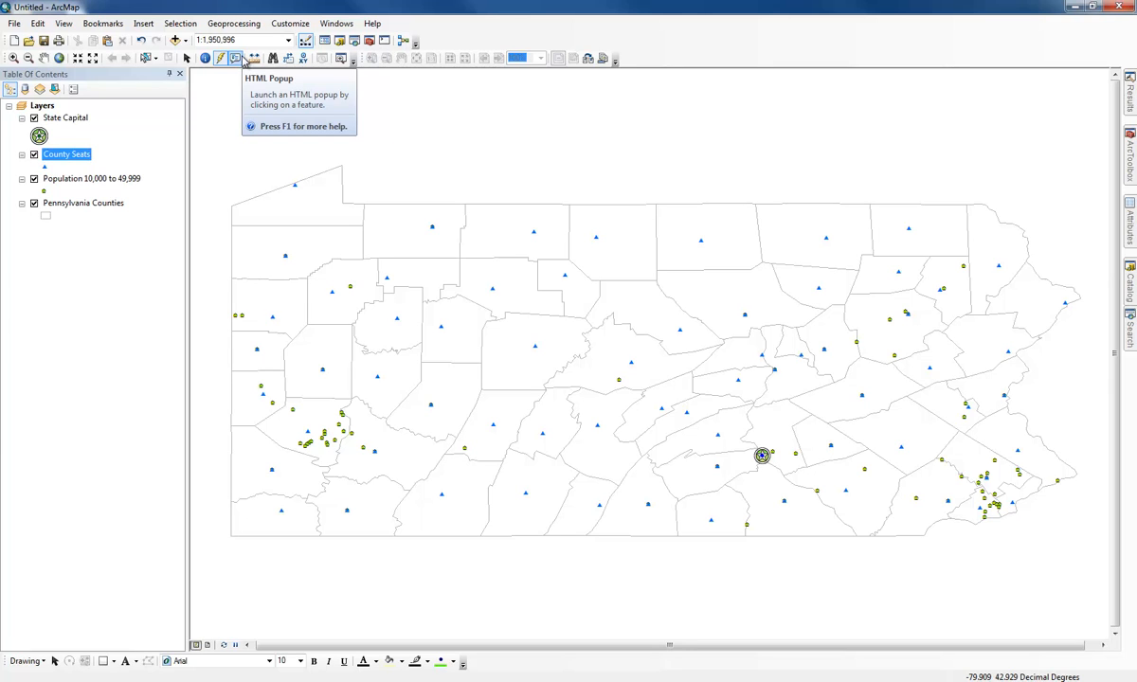
- Identify the Warren county seat on the map to check its visible fields, and close the results
click(187, 57)
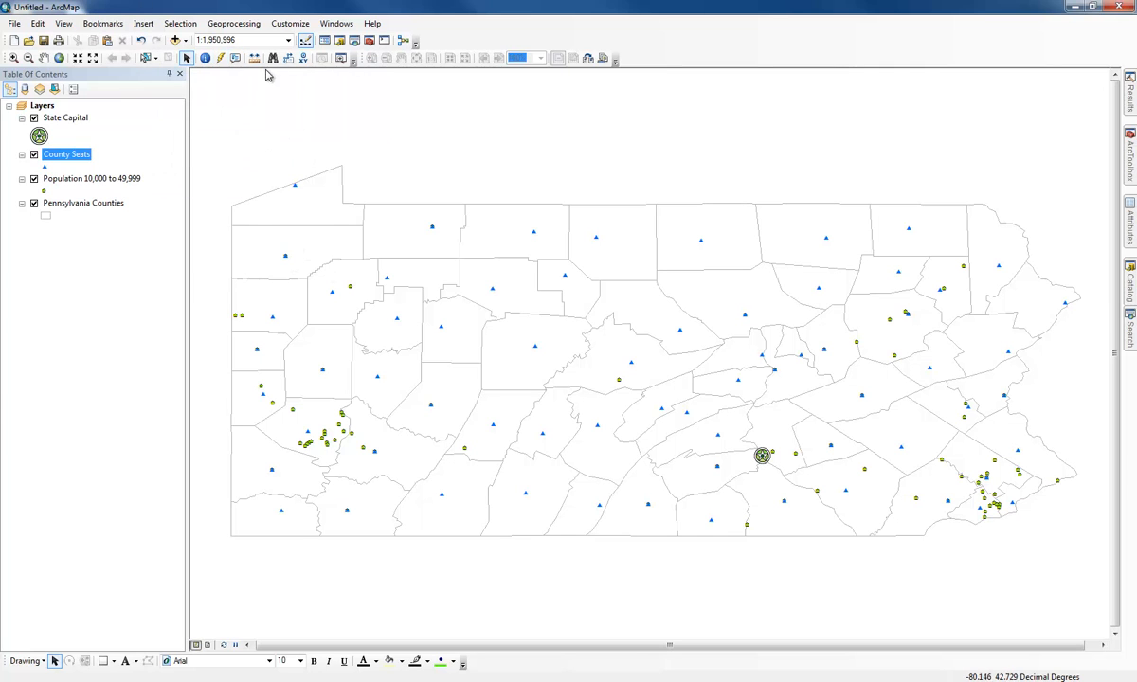
click(204, 58)
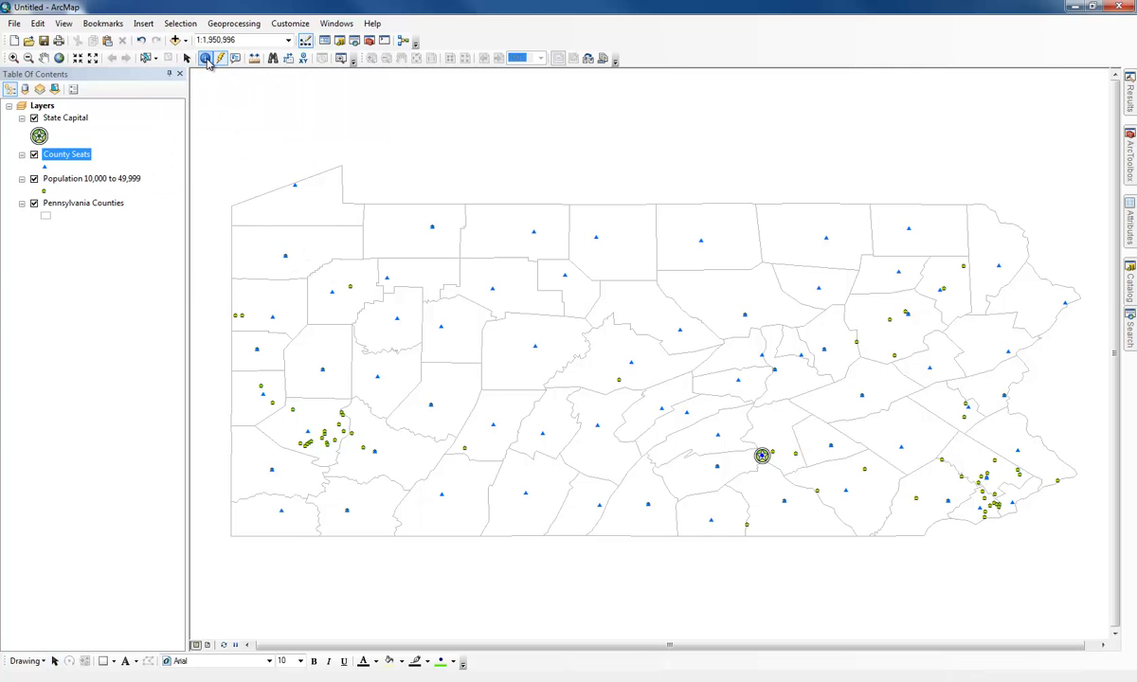
click(434, 230)
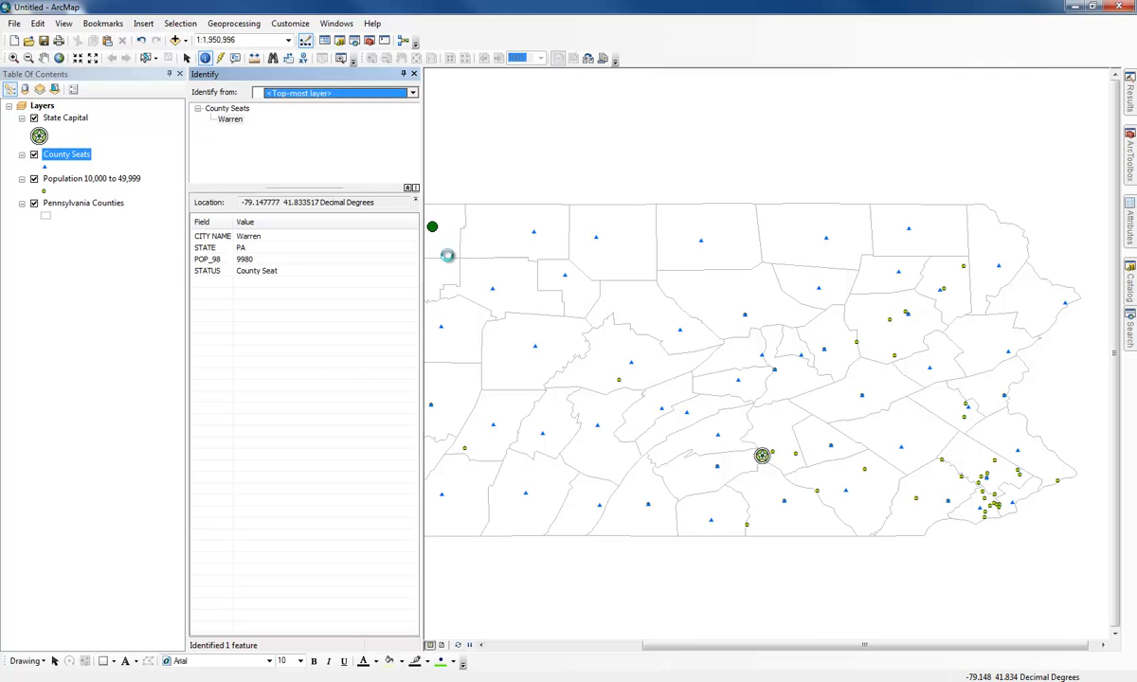
click(414, 74)
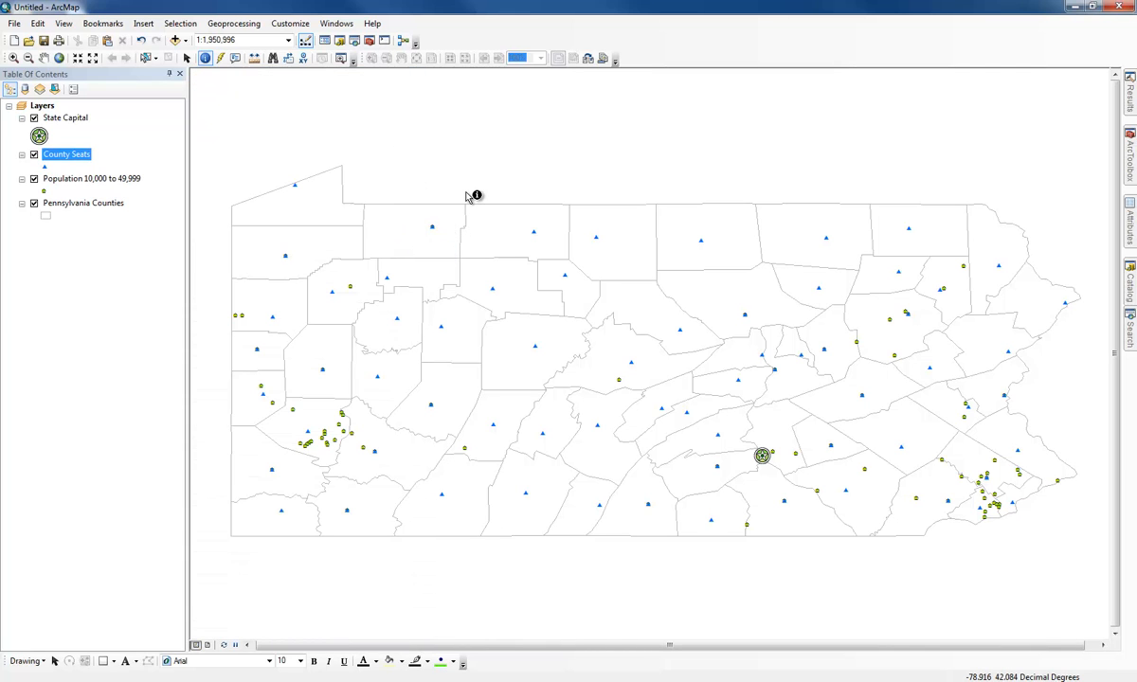
- Use the HTML Popup tool to view the attributes of Warren, Erie and Harrisburg, and close the three popups
click(236, 58)
click(432, 228)
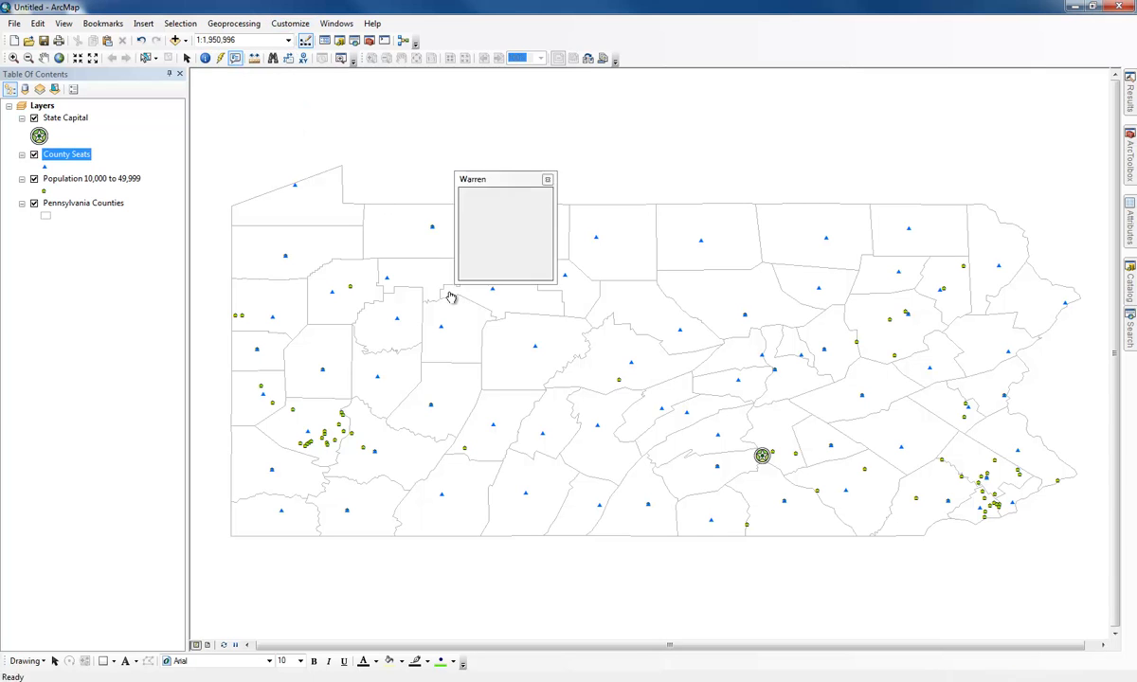
click(296, 190)
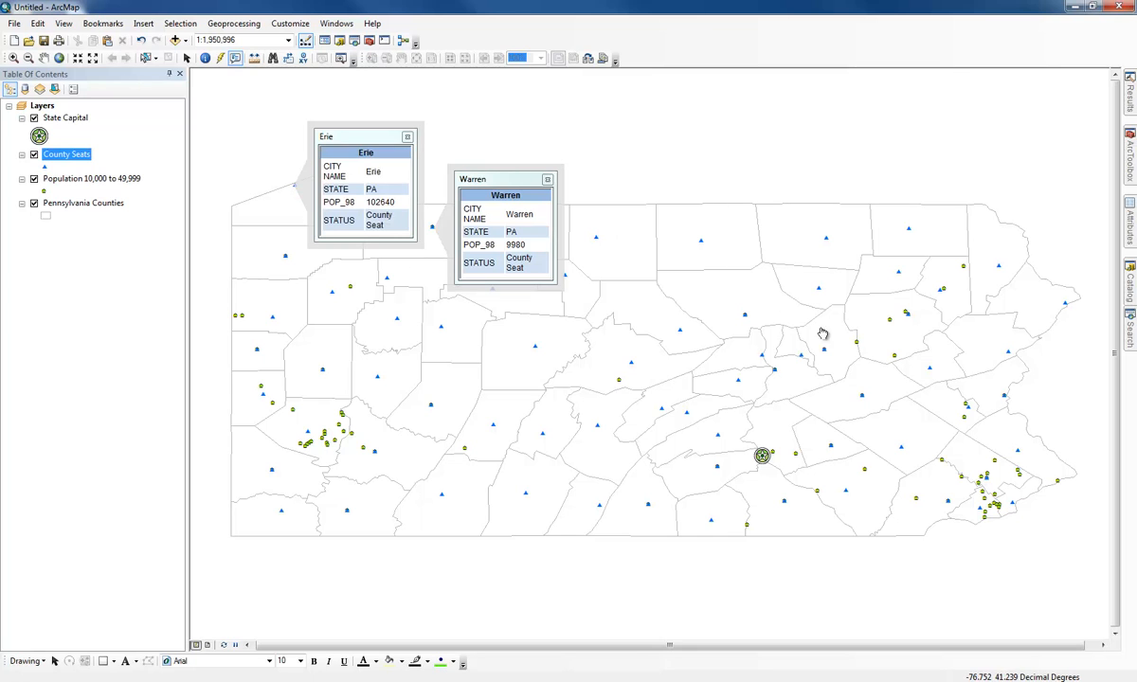
click(762, 455)
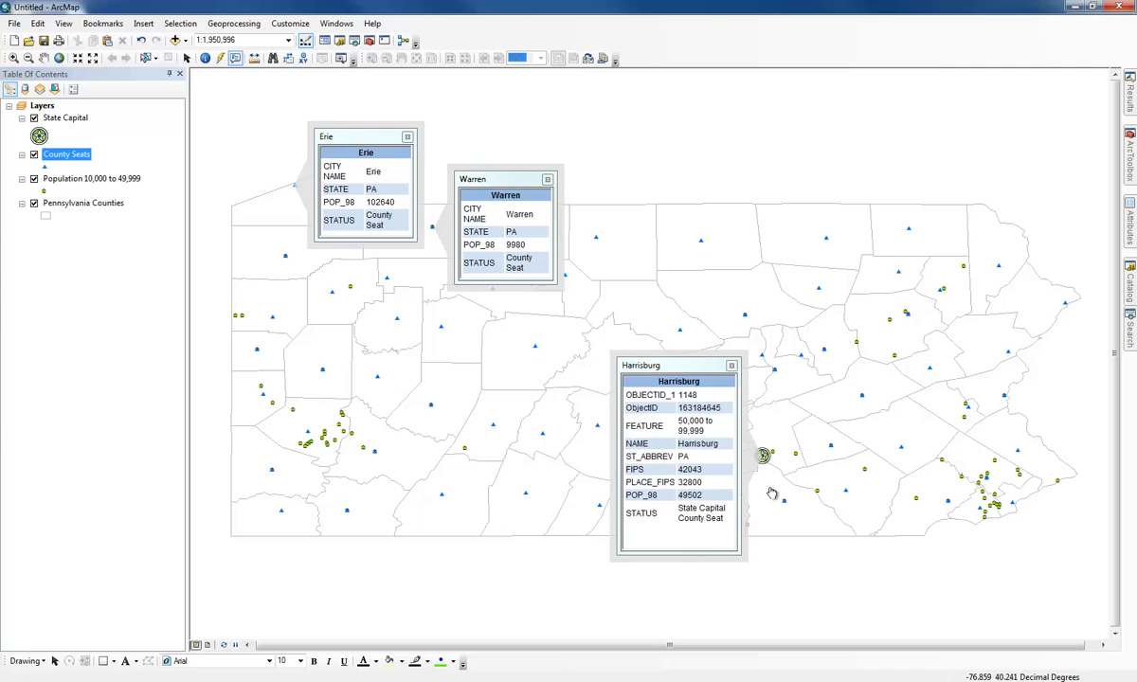
click(732, 367)
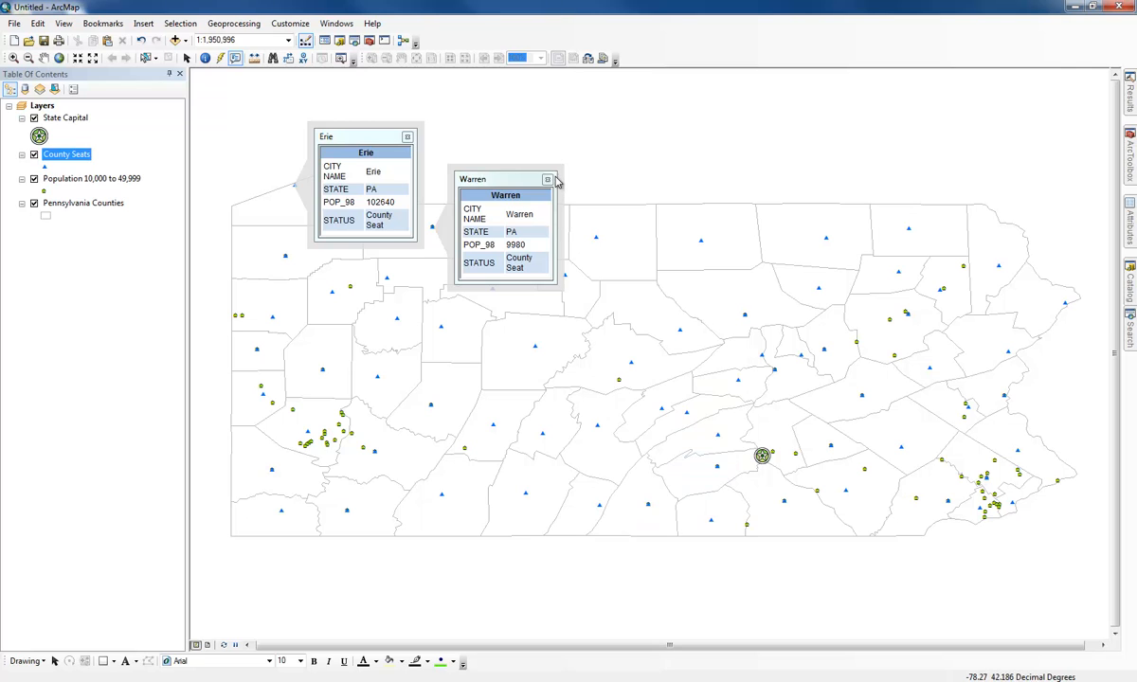
click(547, 179)
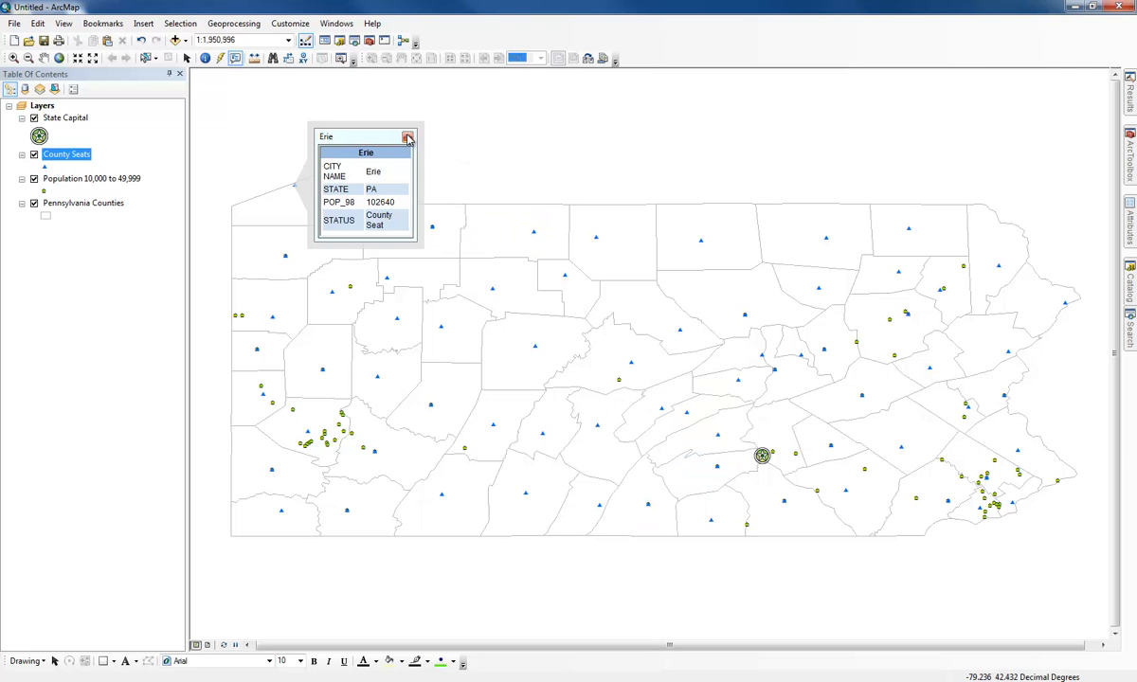
click(407, 138)
- Compare the HTML popups of Mercer, Scranton, Norristown and Harrisburg, and close all four
click(272, 322)
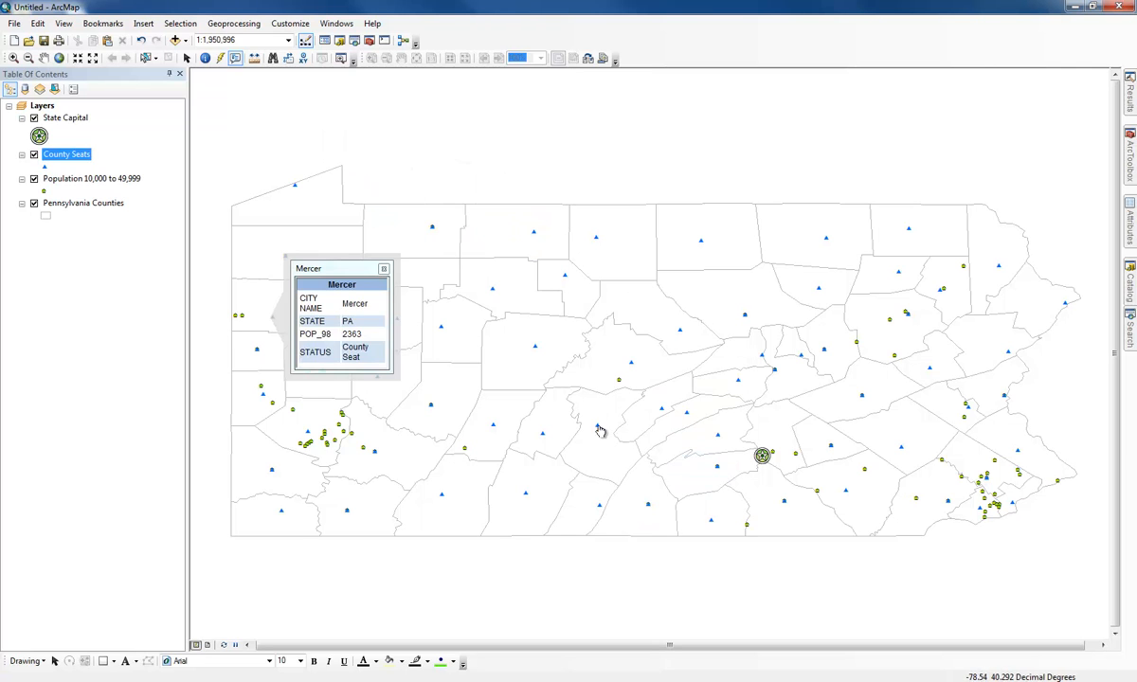
click(942, 293)
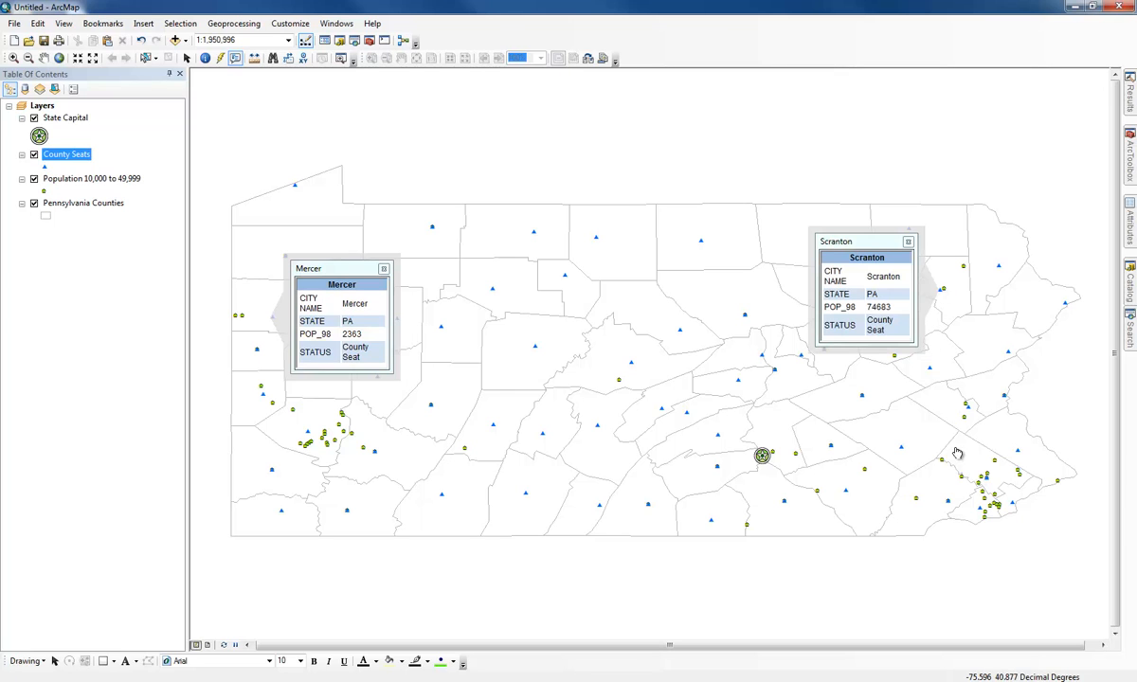
click(988, 484)
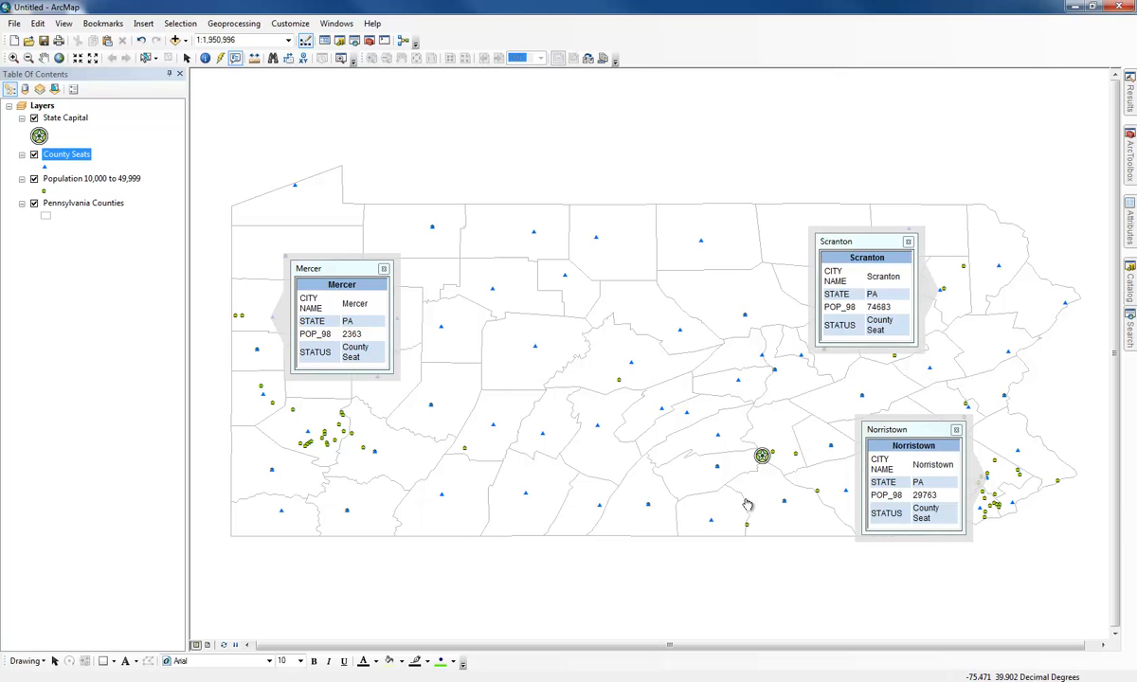
click(762, 456)
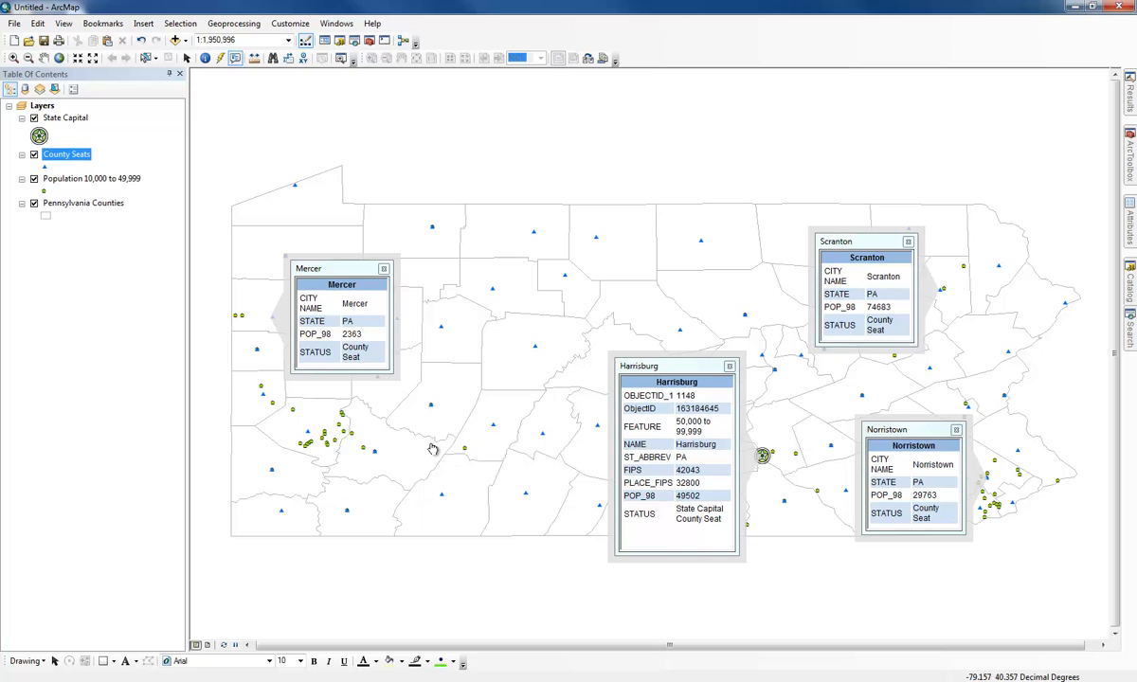
click(383, 269)
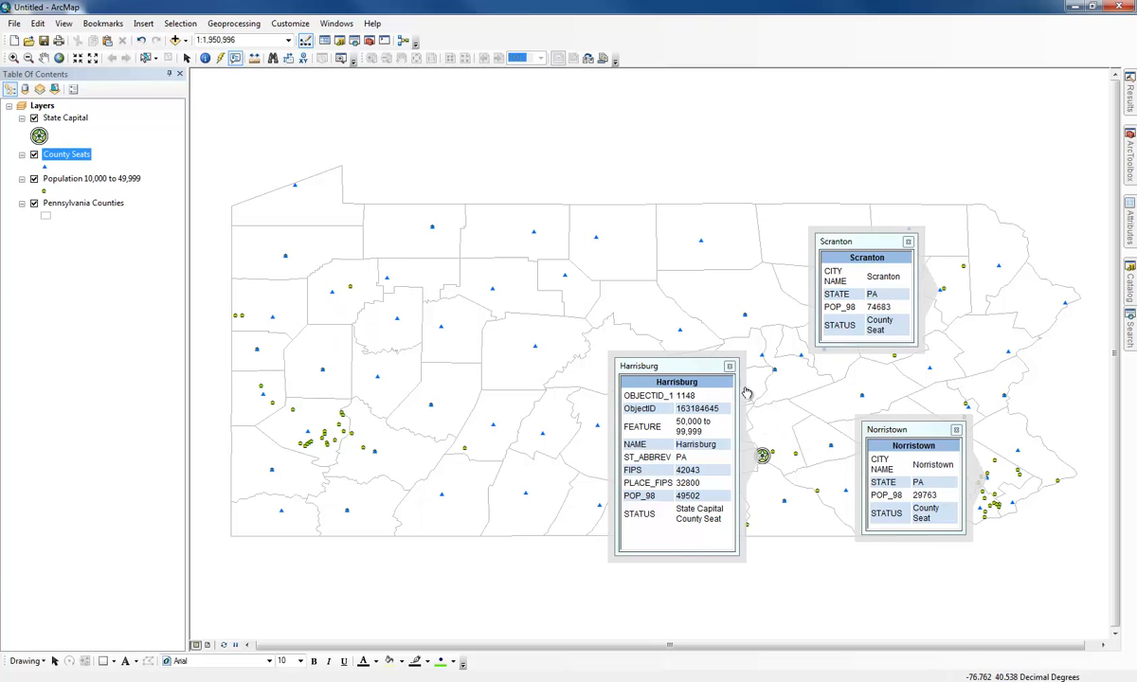
click(730, 368)
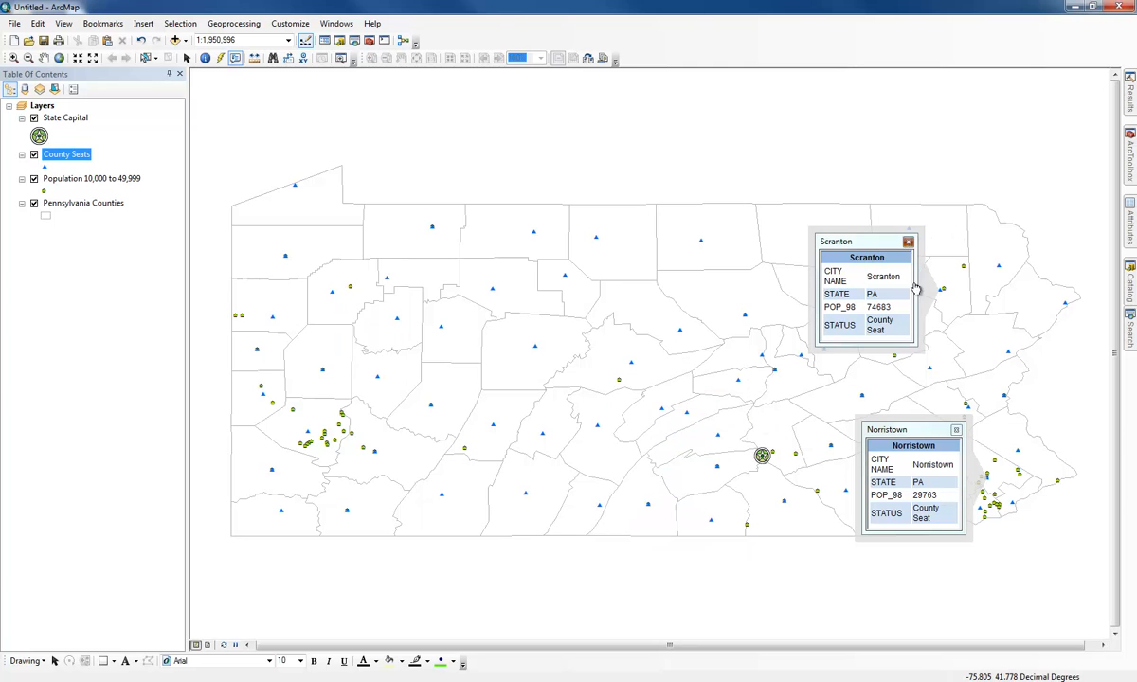
click(907, 241)
click(956, 430)
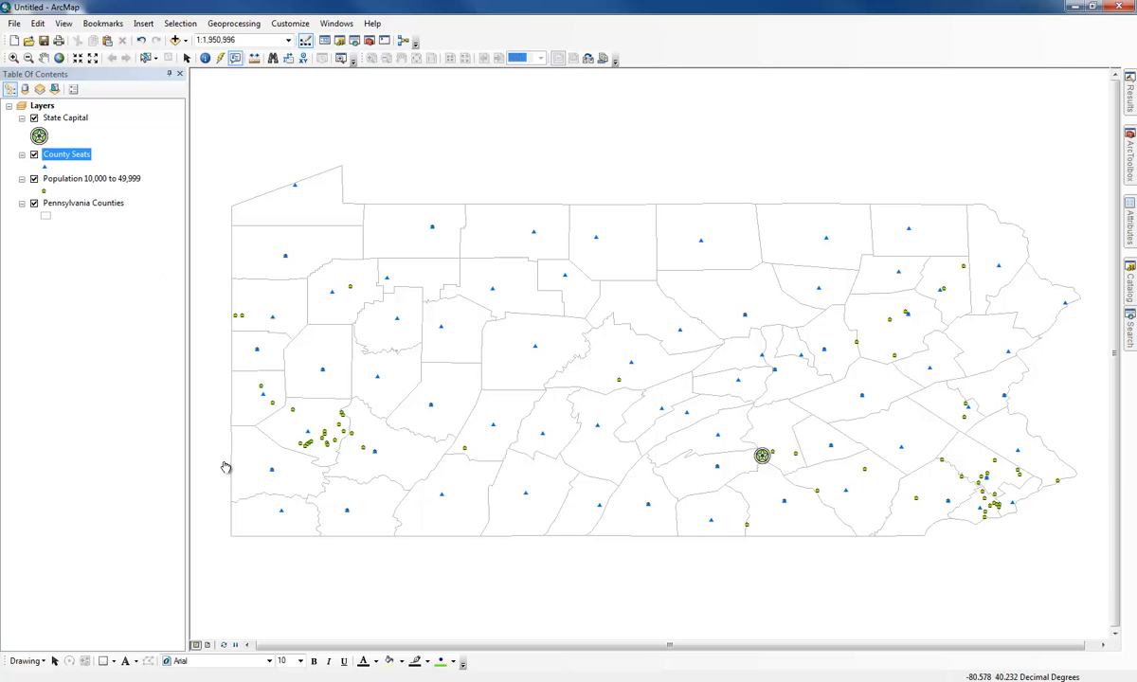
- Turn on MapTips using the CITY NAME display expression for the County Seats layer, apply it and close the properties
right_click(78, 155)
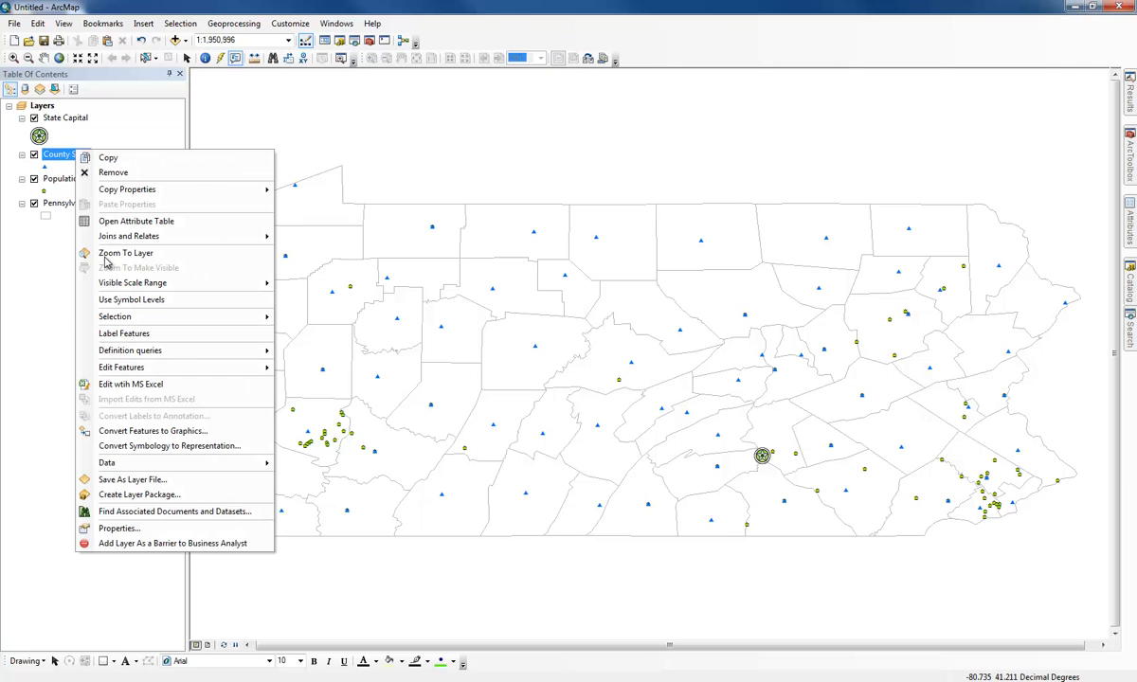
click(185, 530)
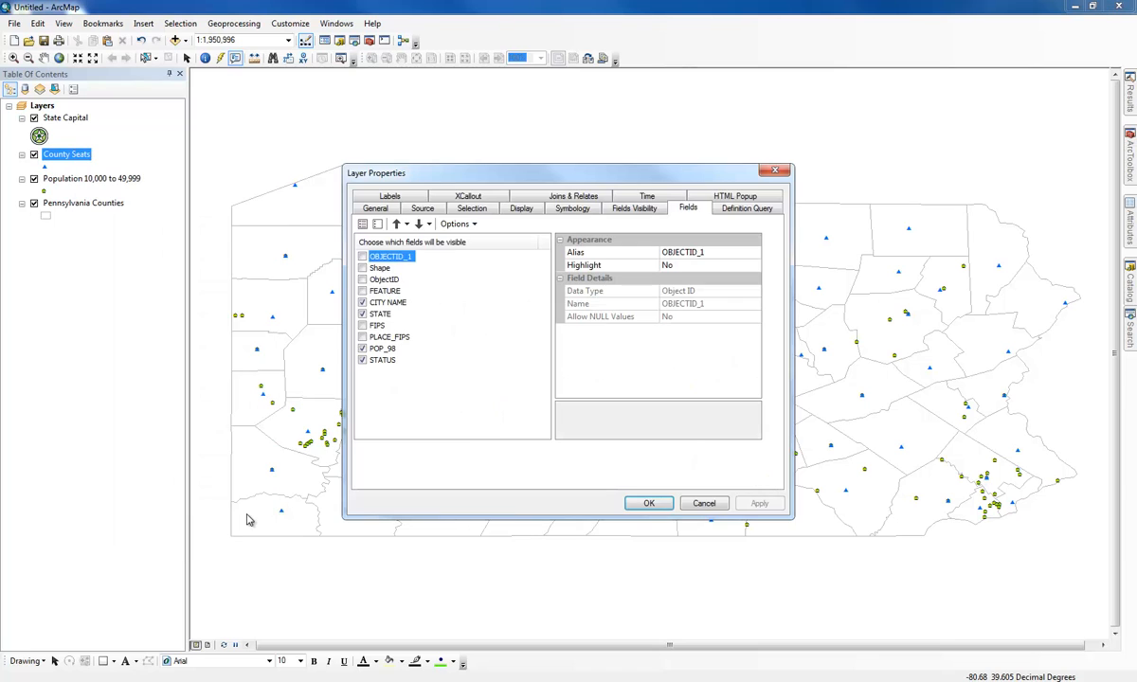
click(532, 210)
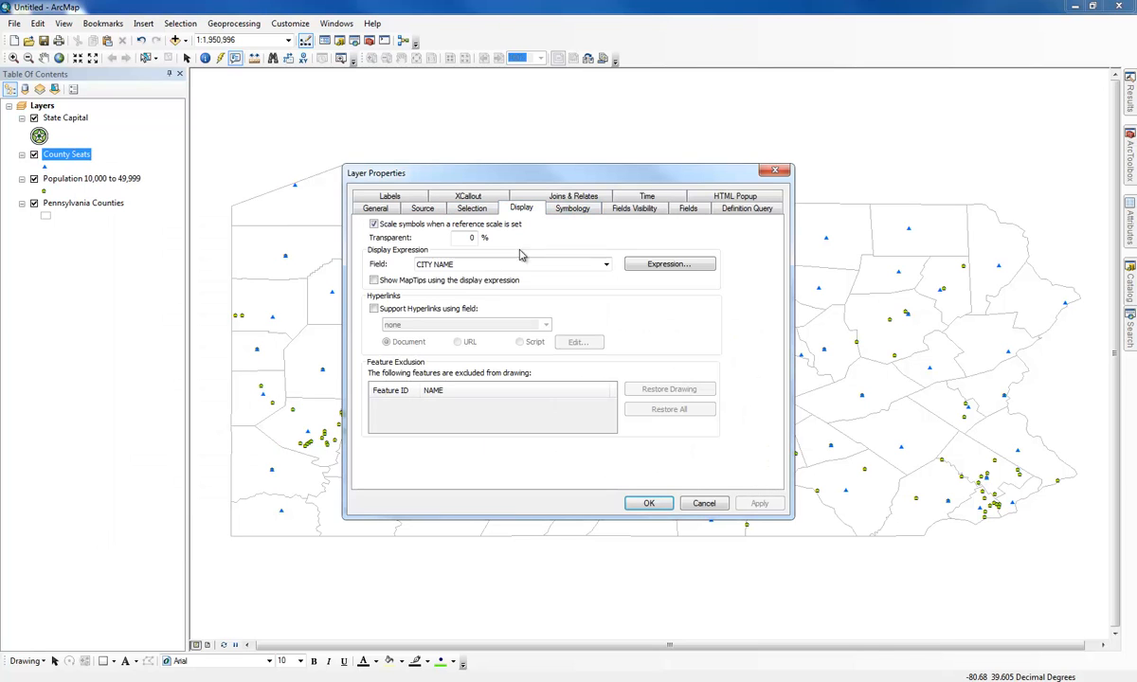
click(398, 282)
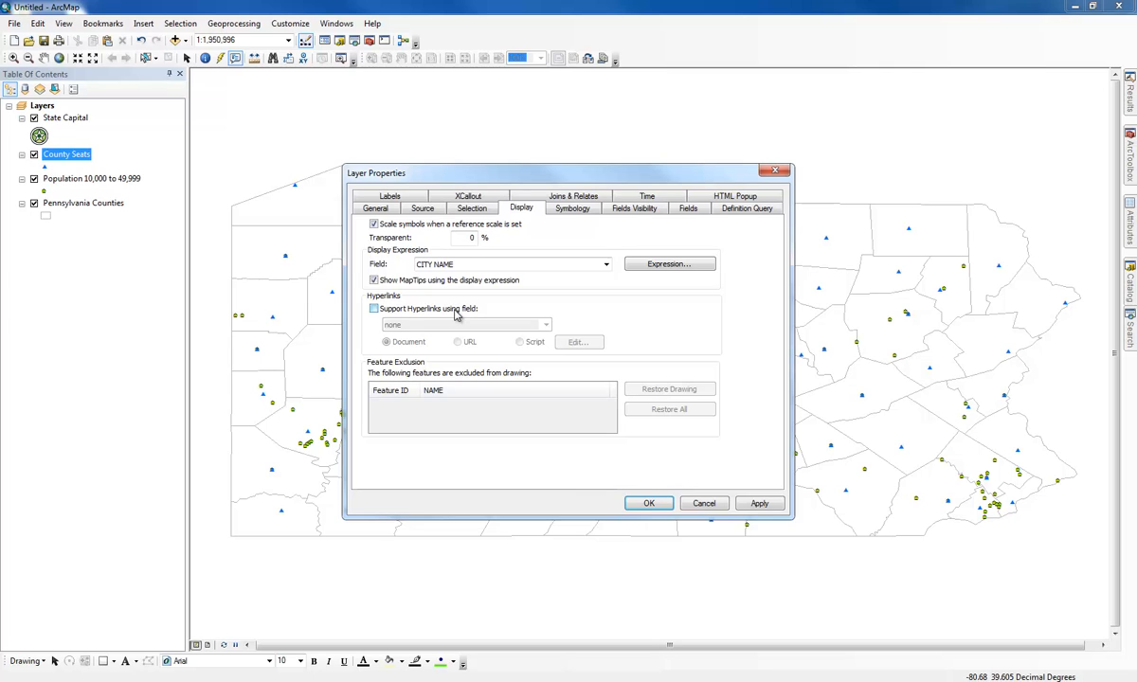
click(759, 503)
click(699, 505)
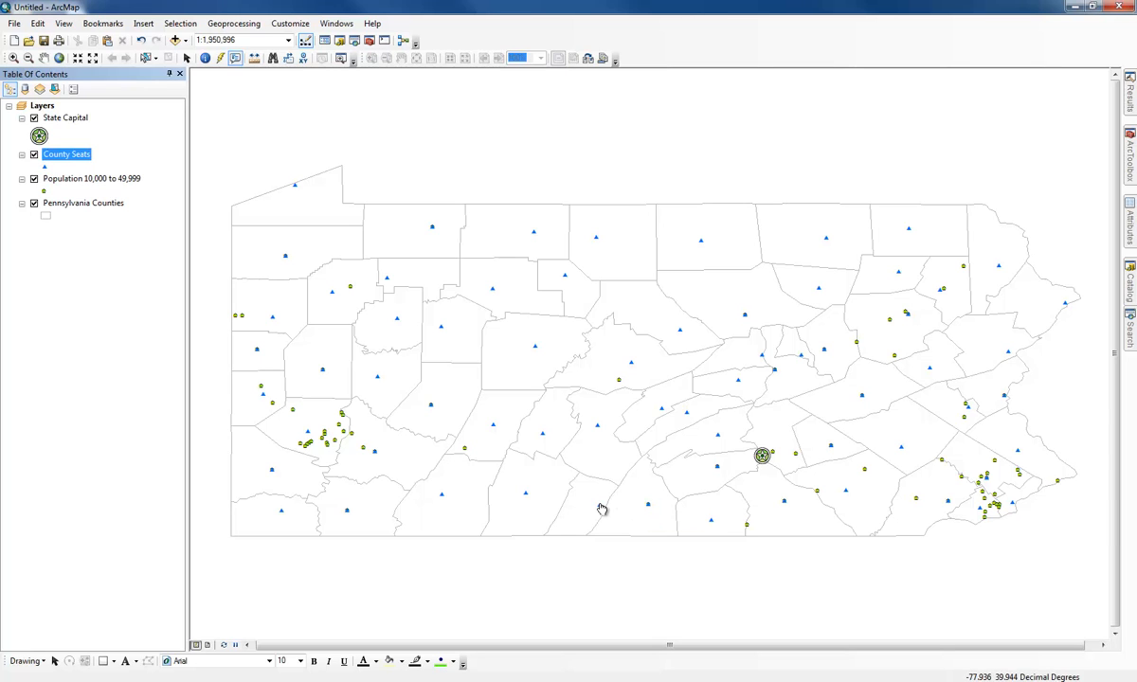
- Save the map document as Tutorial 2-5 in the Chapter2 folder within GIST1, keeping the ArcMap Document type
mouse_move(599, 510)
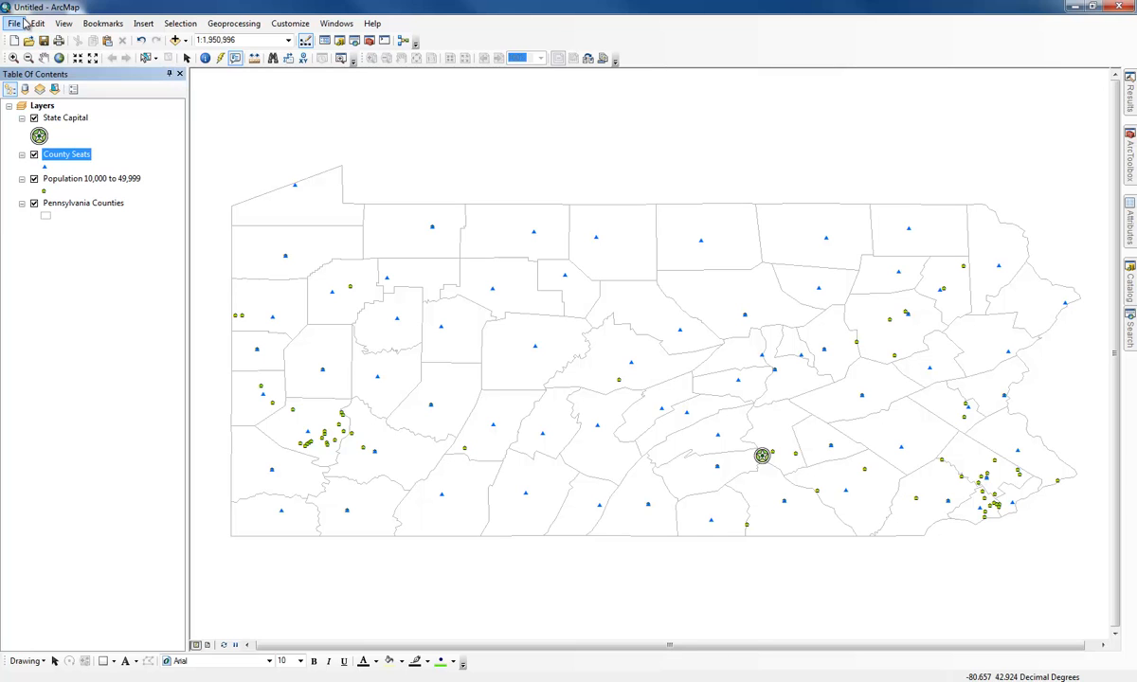
key(alt+f)
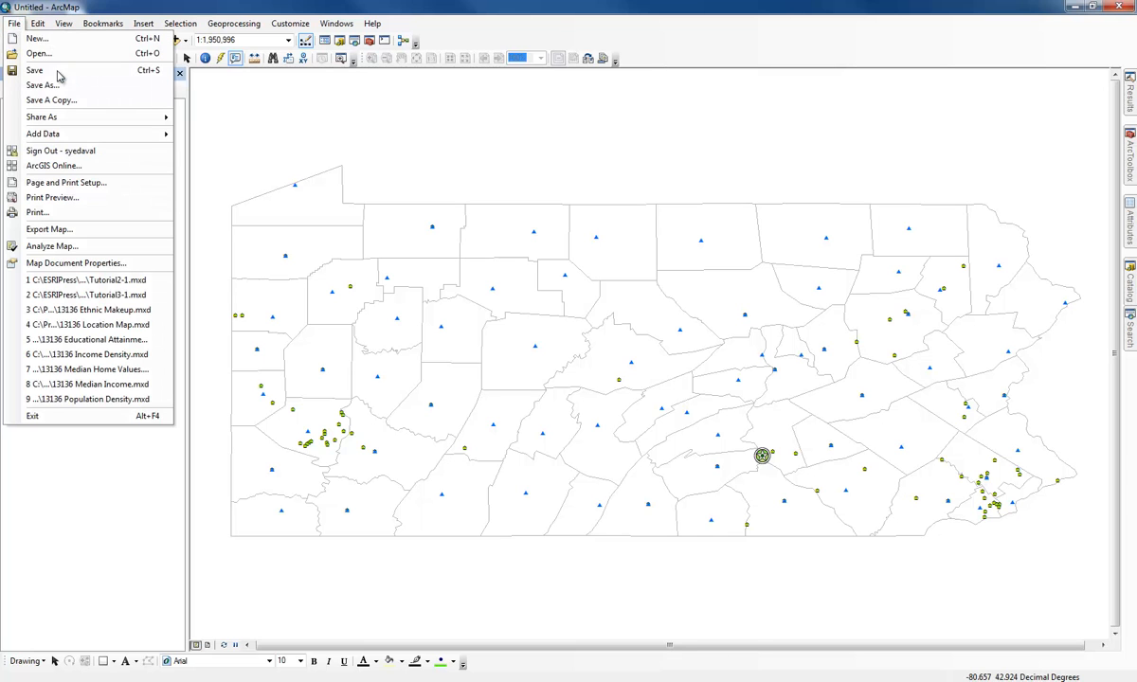
click(55, 91)
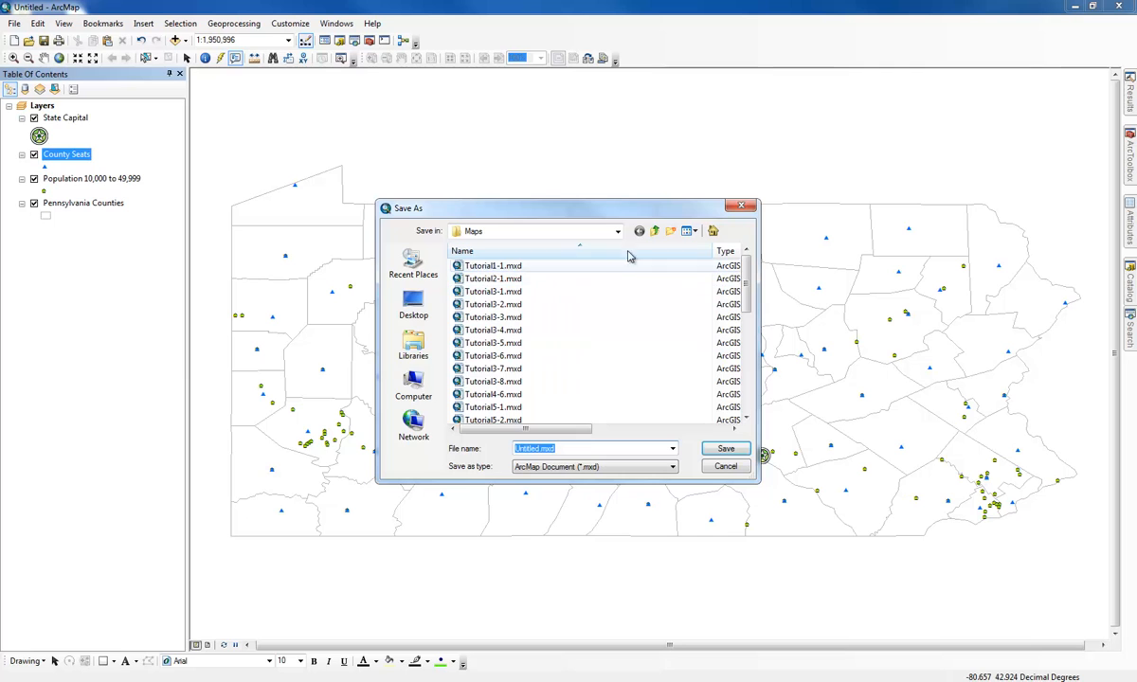
click(653, 230)
double_click(499, 306)
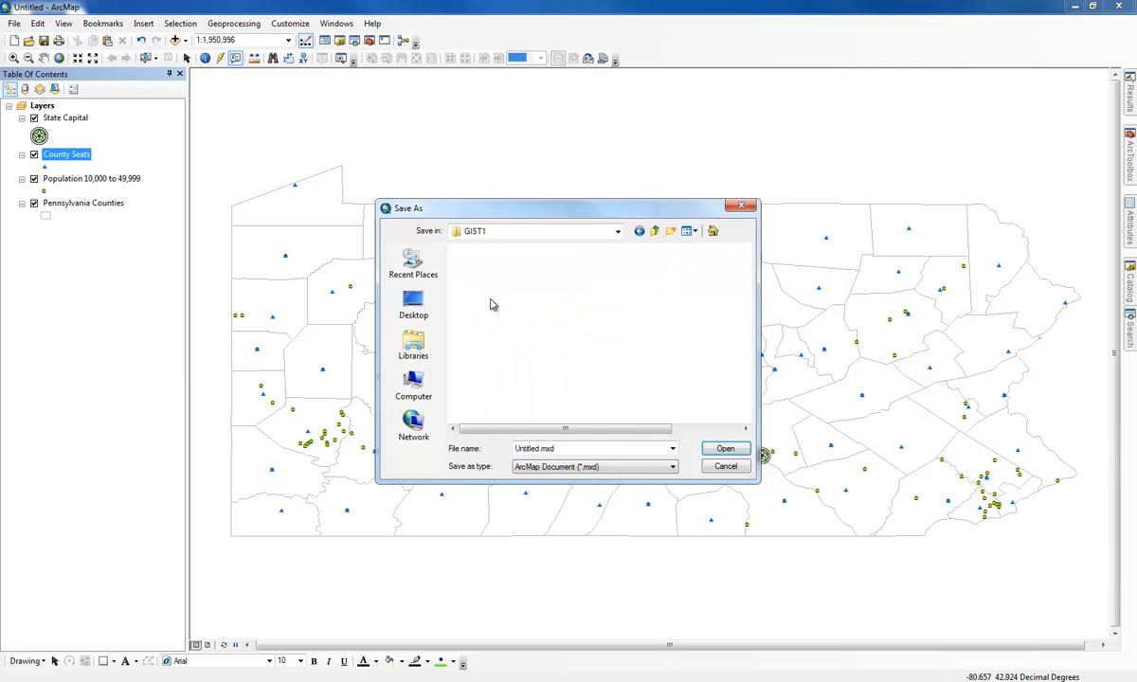
double_click(461, 278)
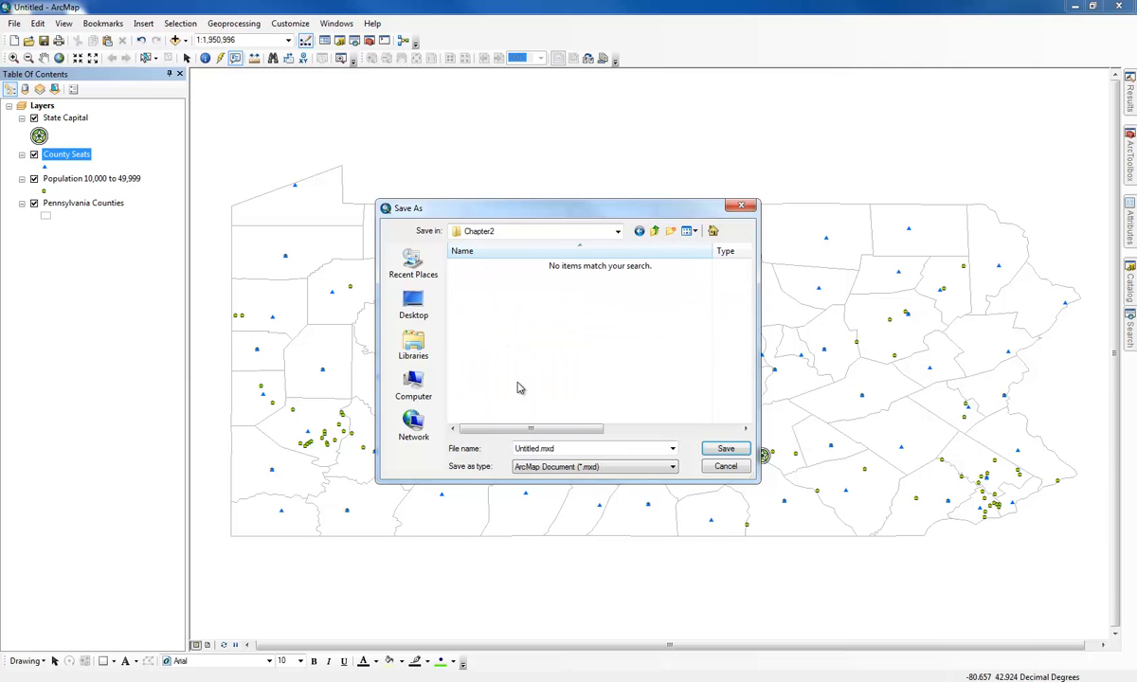
double_click(538, 448)
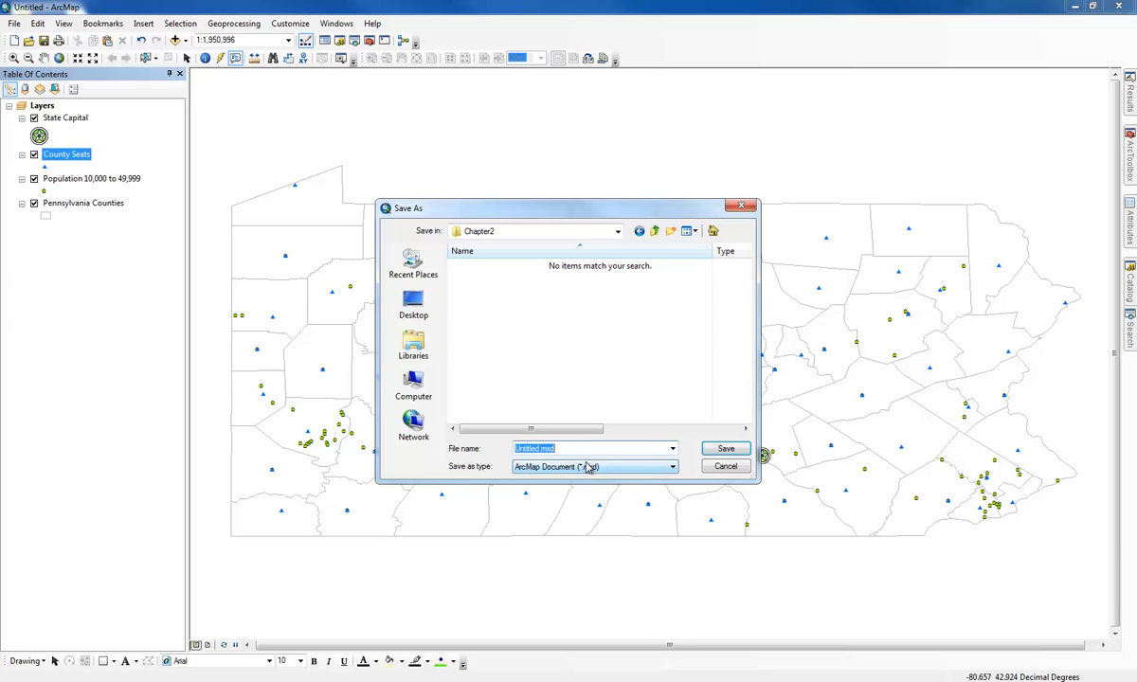
text(Tutorial 2-5)
key(Return)
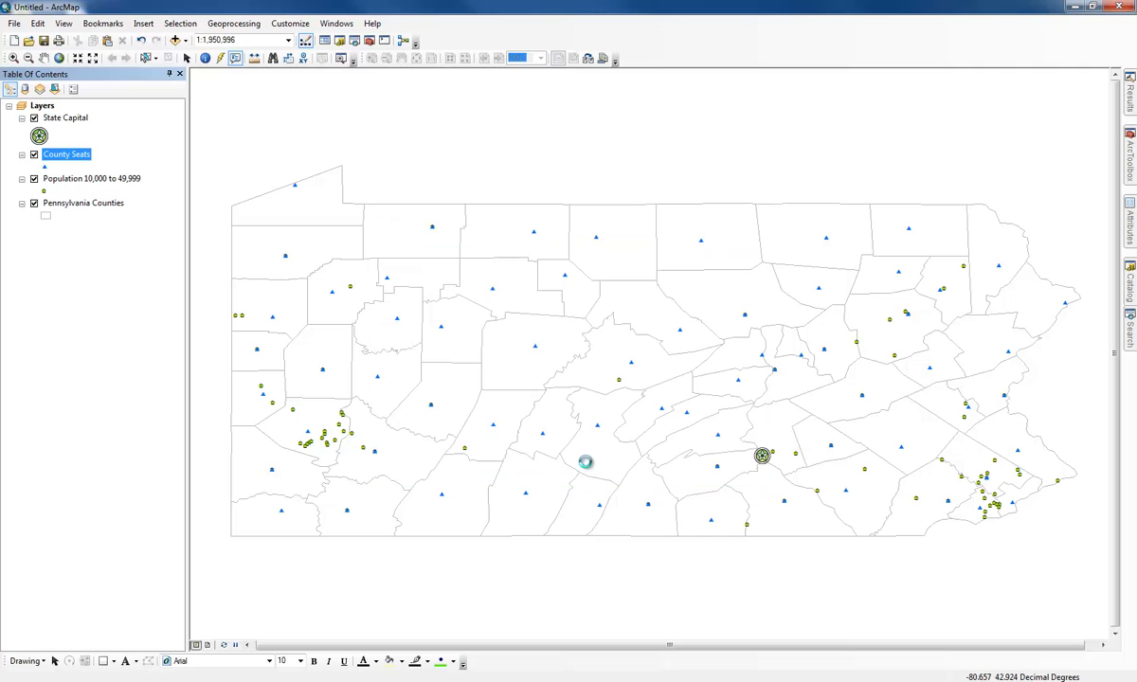